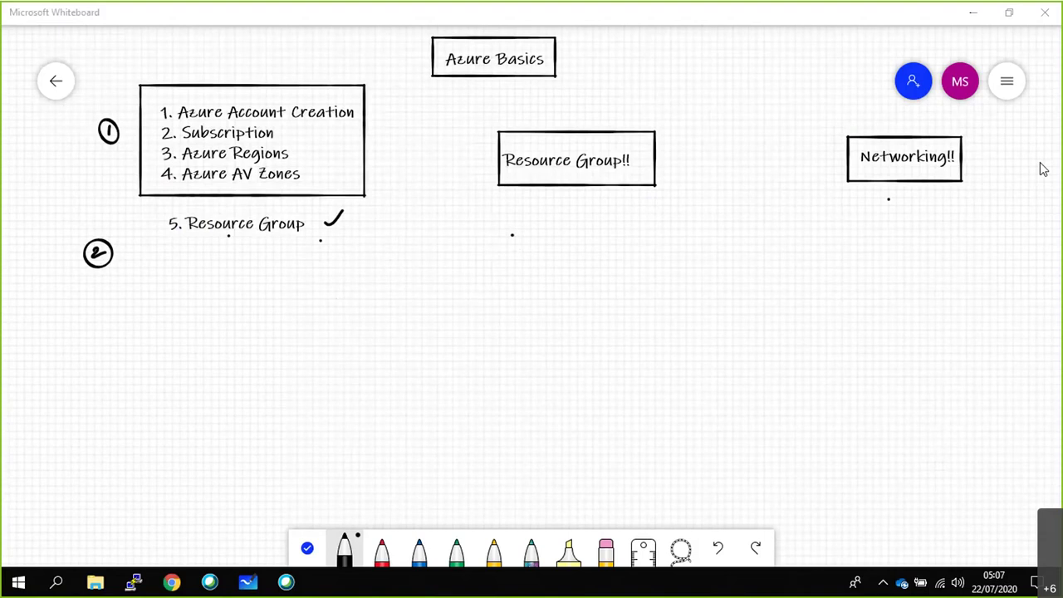
Draw a large rectangle below the headings and a small box at its top-right corner.
mouse_move(368, 246)
mouse_down()
mouse_move(380, 501)
mouse_move(763, 512)
mouse_move(857, 496)
mouse_move(847, 240)
mouse_move(394, 249)
mouse_up()
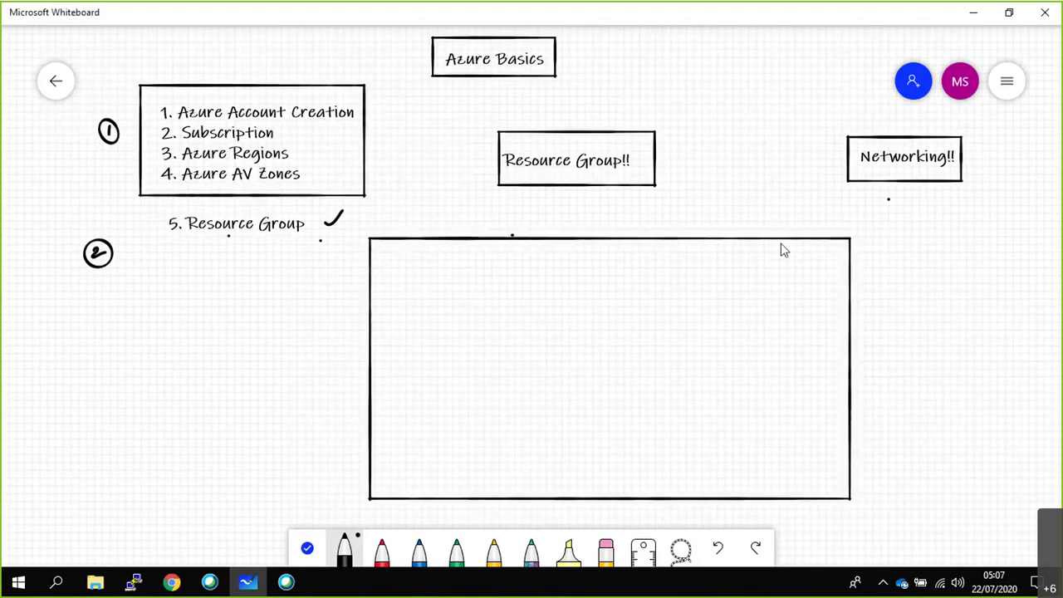
mouse_move(811, 237)
mouse_down()
mouse_move(811, 250)
mouse_move(842, 265)
mouse_move(852, 235)
mouse_move(865, 242)
mouse_move(853, 252)
mouse_move(900, 250)
mouse_up()
View the Azure portal's signed-in account details, then return to the whiteboard and draw a connector down.
click(174, 583)
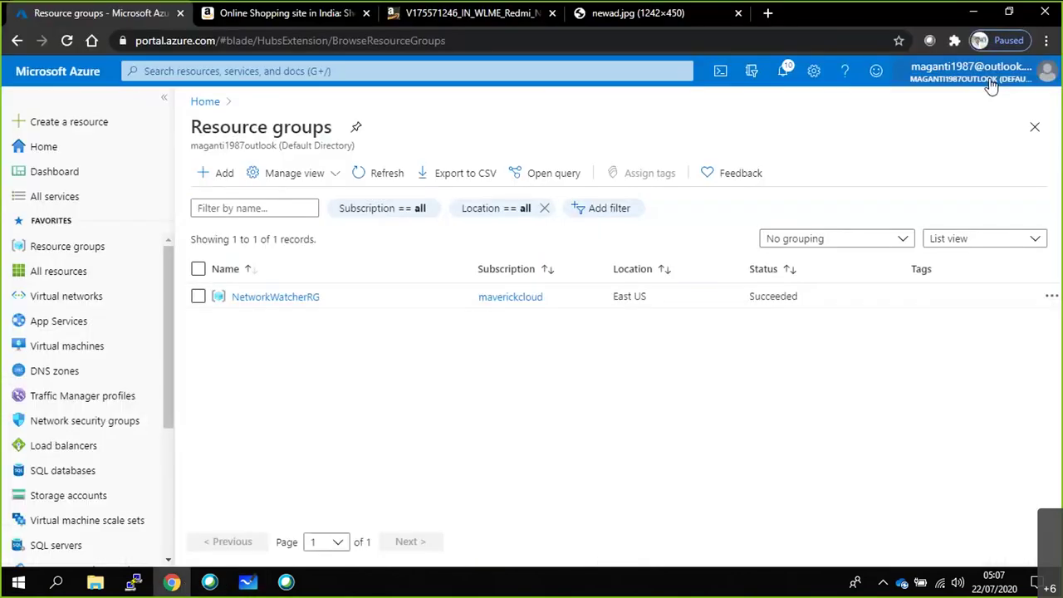
click(979, 73)
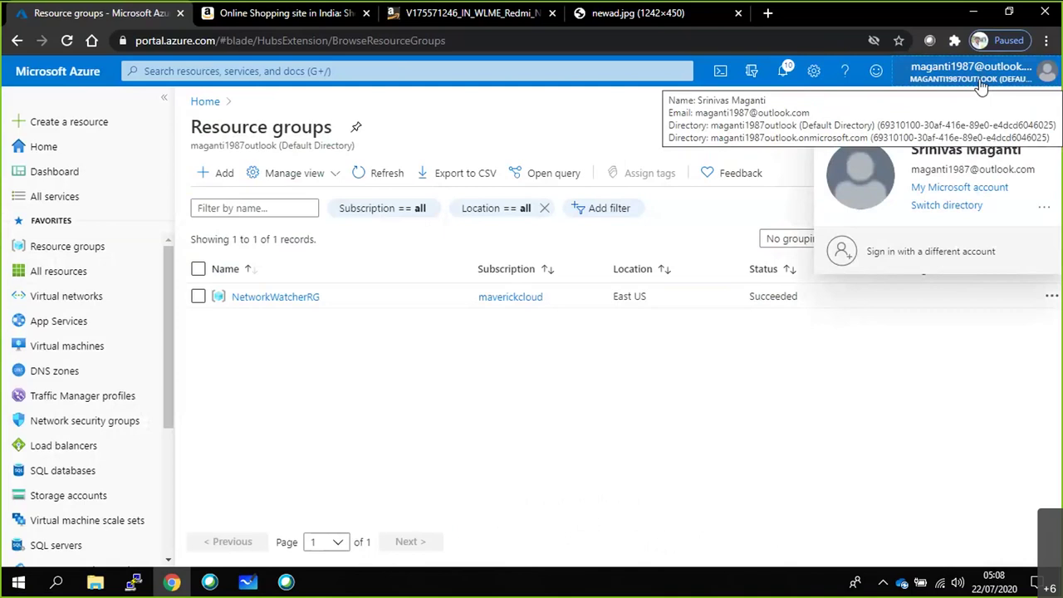
click(954, 342)
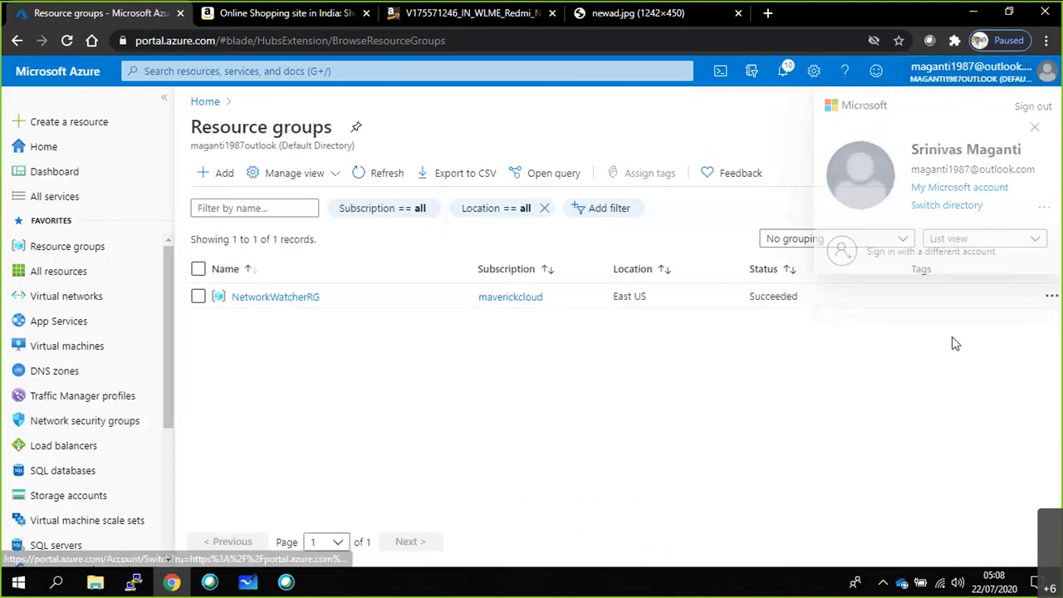
click(974, 13)
mouse_move(829, 262)
mouse_down()
mouse_move(830, 298)
mouse_move(910, 285)
mouse_move(912, 297)
mouse_move(905, 274)
mouse_move(922, 299)
mouse_move(883, 313)
mouse_move(874, 284)
mouse_up()
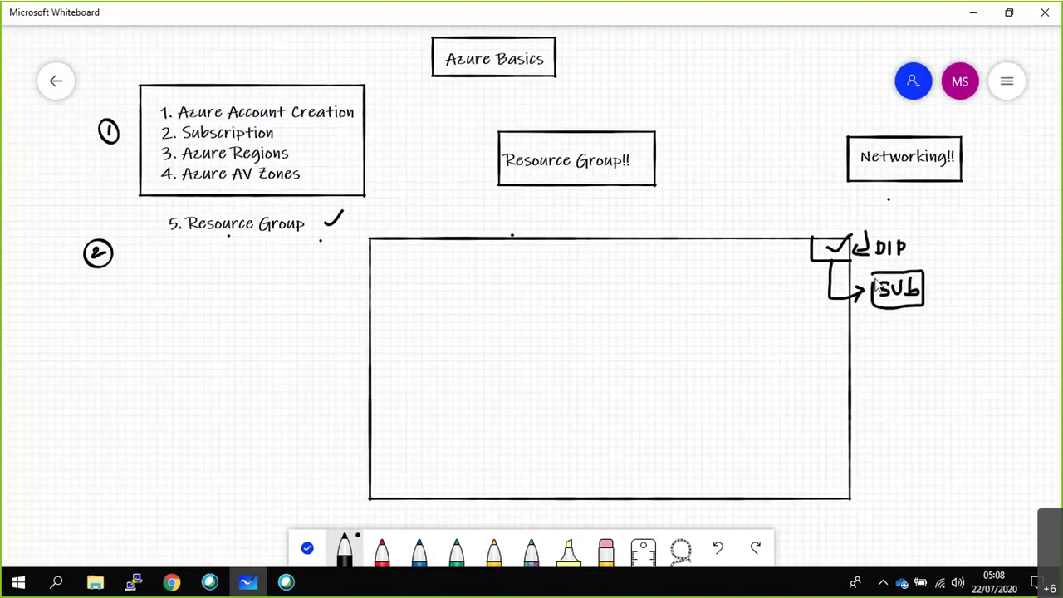
Sketch DIP and SUb boxes joined by arrows, plus a line with four ticked branches below SUb.
mouse_move(869, 224)
mouse_down()
mouse_move(869, 254)
mouse_move(913, 263)
mouse_move(920, 234)
mouse_move(865, 230)
mouse_move(932, 282)
mouse_up()
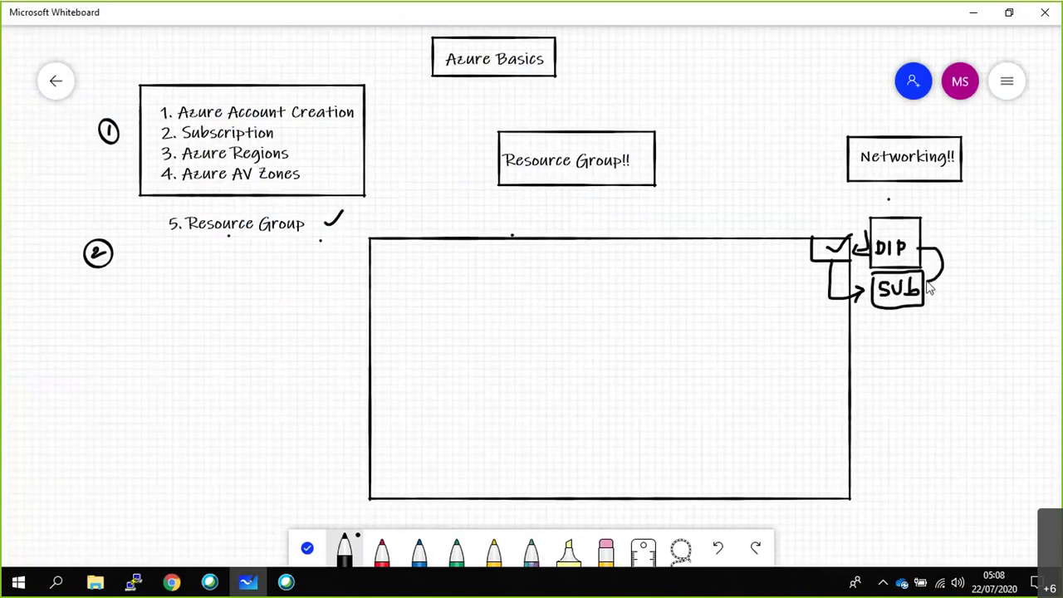
drag(925, 241, 924, 254)
drag(913, 309, 920, 378)
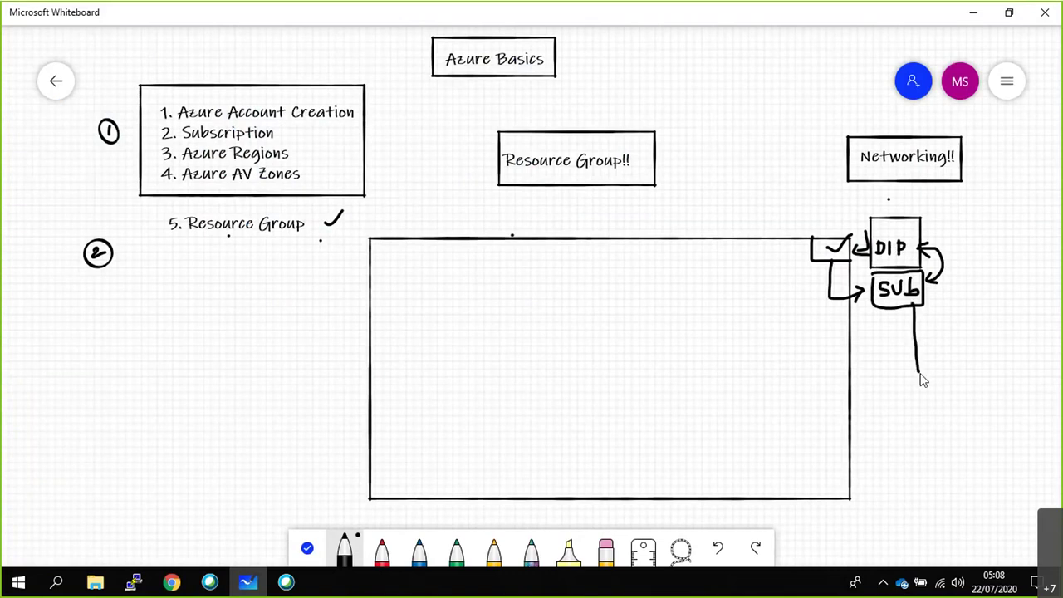
drag(915, 330, 965, 308)
mouse_move(916, 355)
mouse_down()
mouse_move(956, 361)
mouse_move(980, 347)
mouse_move(913, 374)
mouse_move(918, 411)
mouse_move(974, 387)
mouse_up()
mouse_move(918, 411)
mouse_down()
mouse_move(938, 447)
mouse_move(969, 425)
mouse_up()
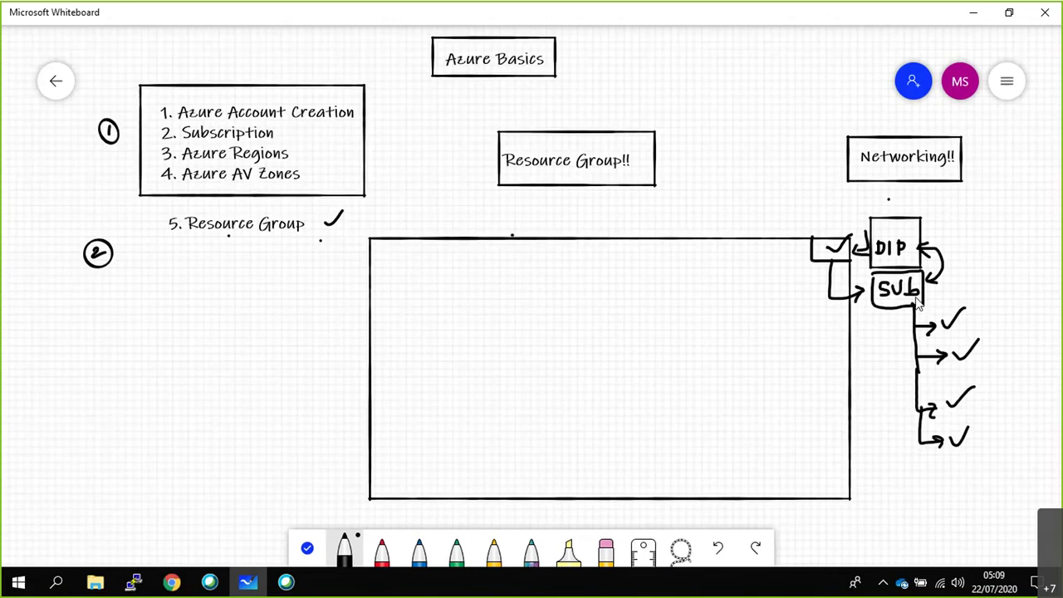
Open the maverickcloud subscription from Cost Management + Billing and expand its full details.
click(172, 581)
scroll(87, 503, down, 3)
click(83, 513)
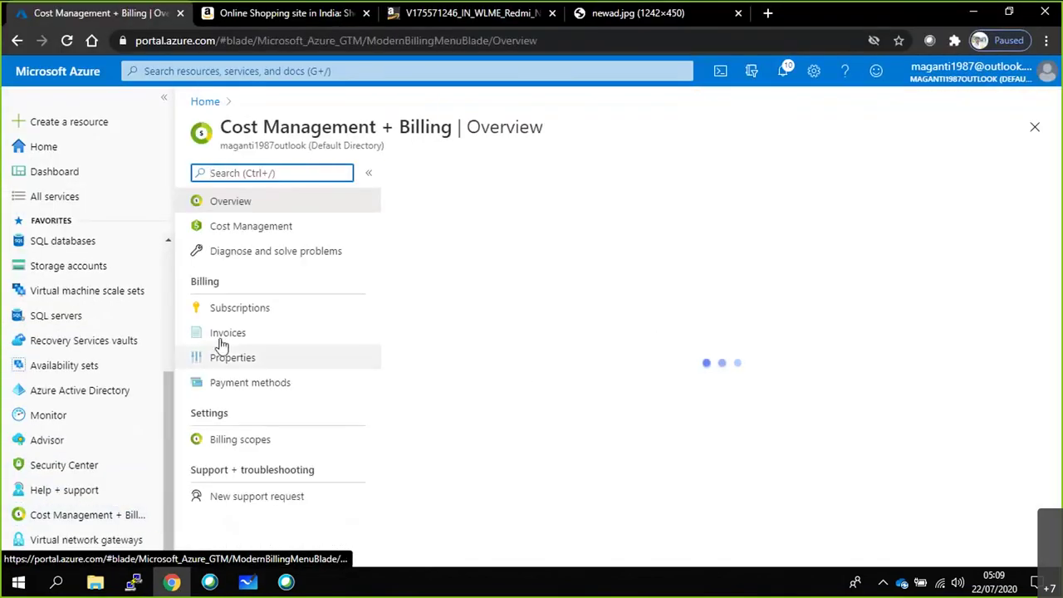
click(234, 309)
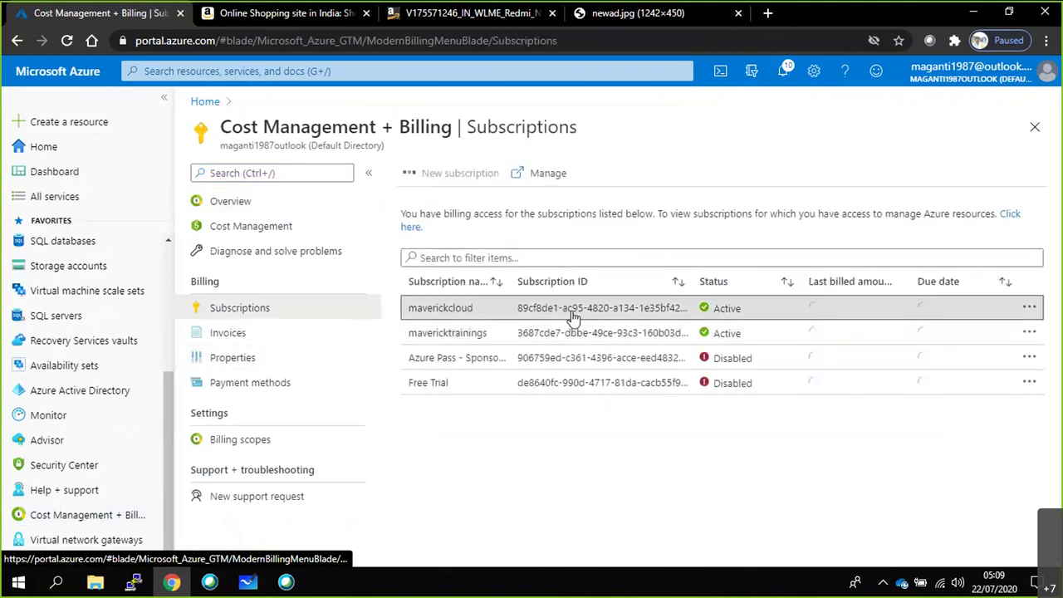
click(572, 316)
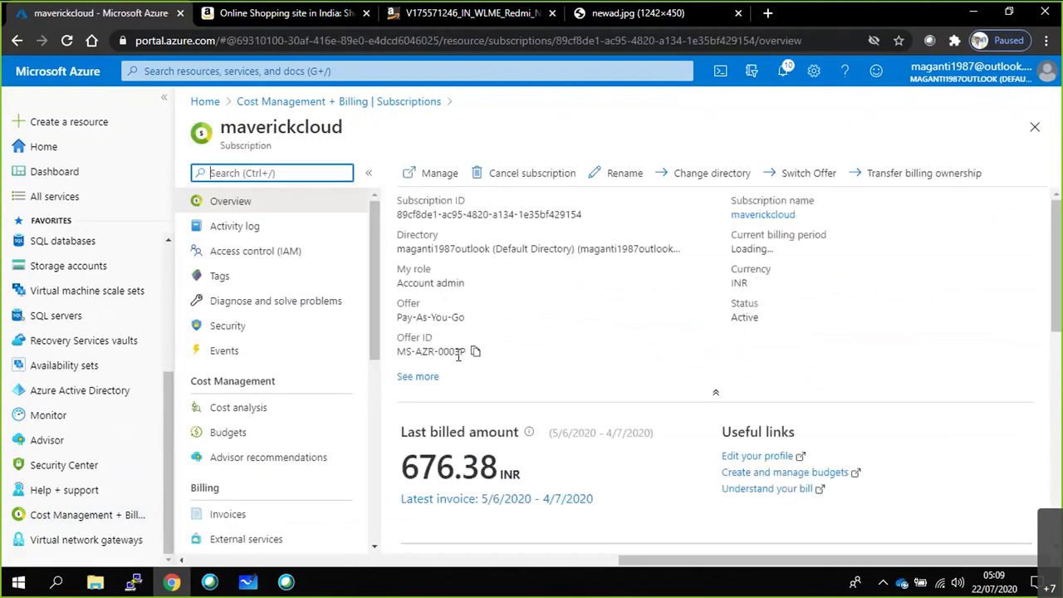
click(419, 379)
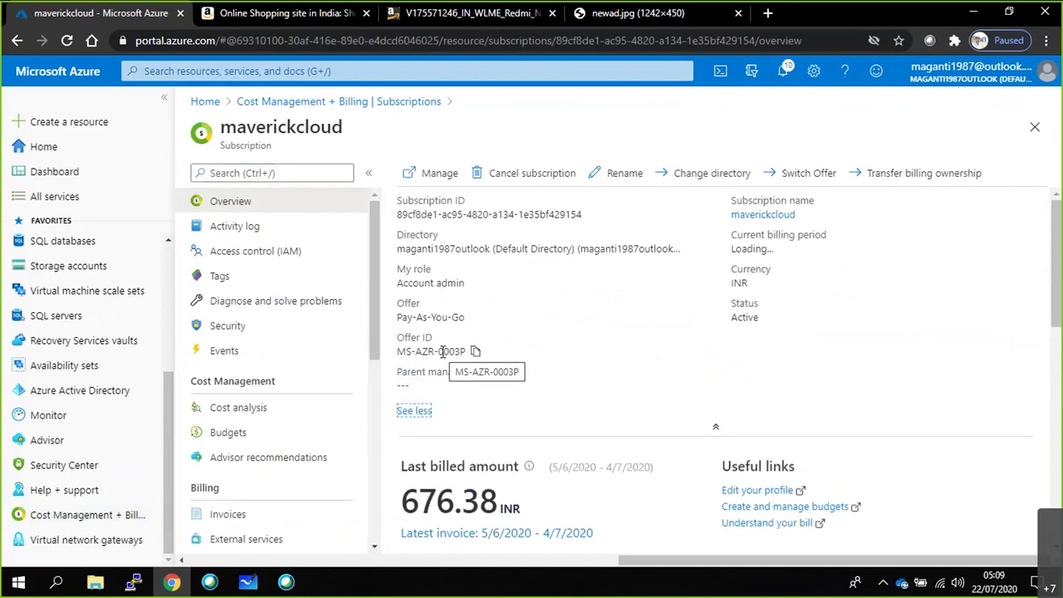
Select the Offer ID MS-AZR-0003P and Directory values, then return to the whiteboard.
click(475, 351)
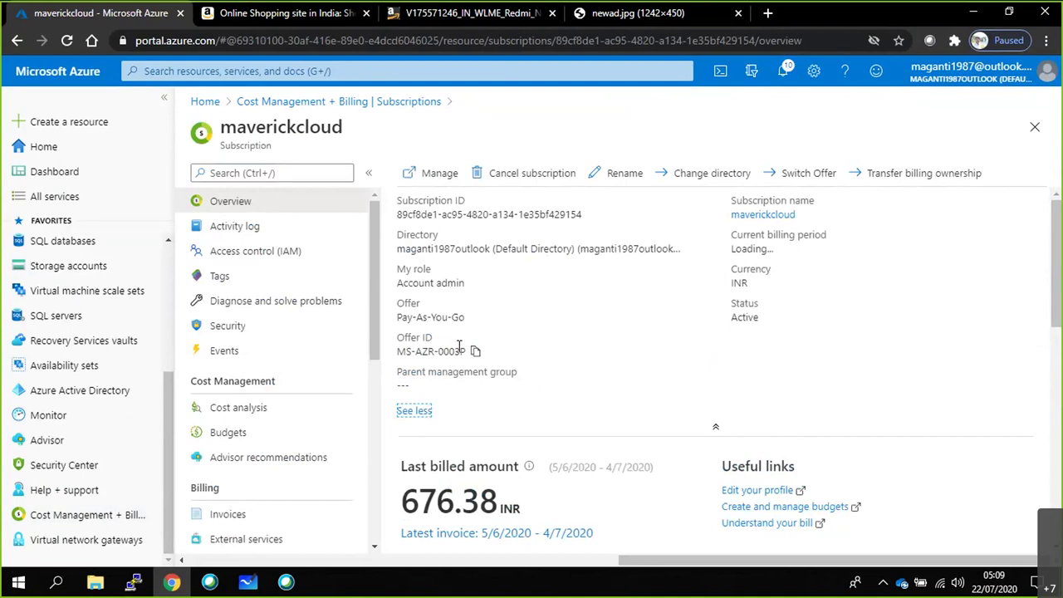
drag(397, 351, 469, 352)
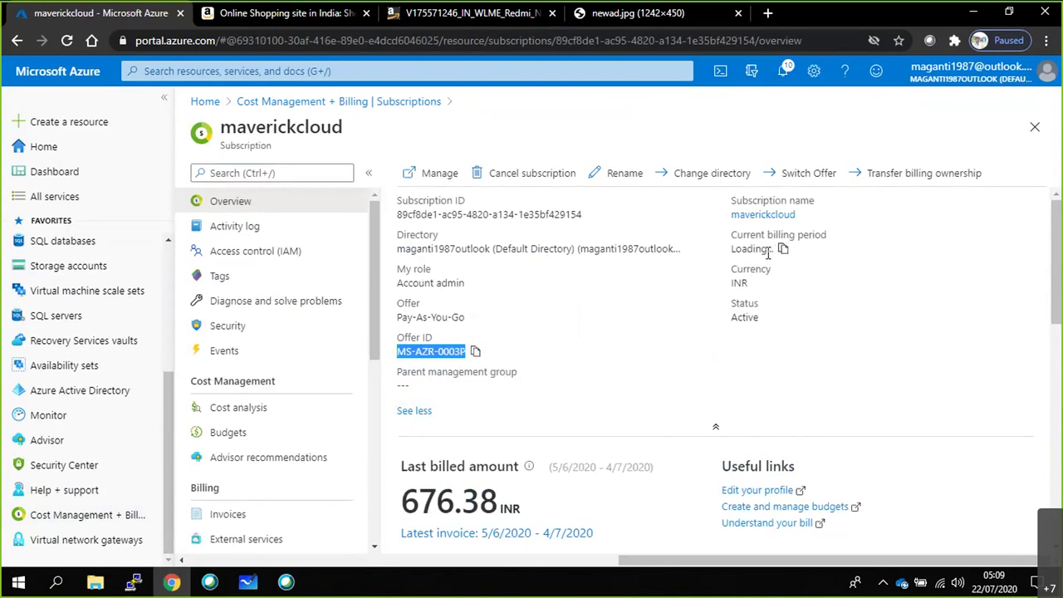
drag(406, 248, 674, 249)
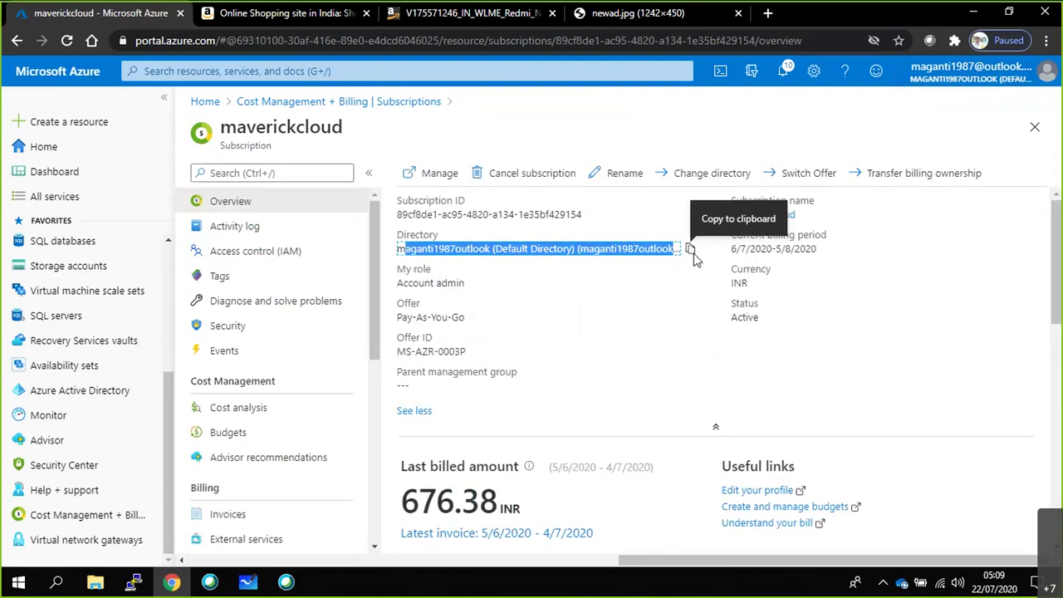
key(alt+Tab)
click(493, 548)
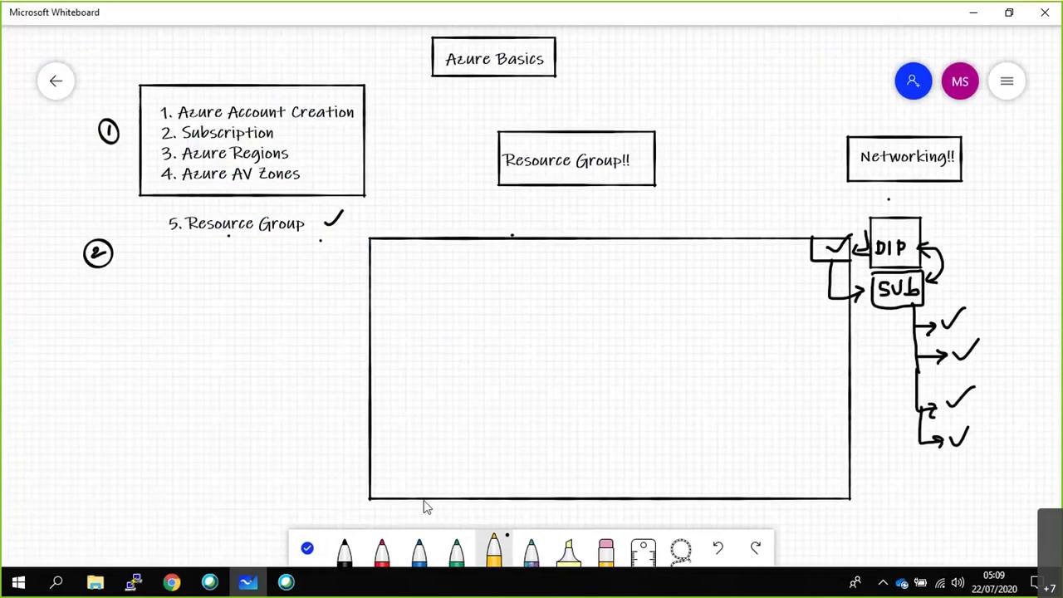
Draw blue boxes inside the rectangle labelled US, UK and AUS.
click(427, 560)
mouse_move(402, 386)
mouse_down()
mouse_move(414, 473)
mouse_move(467, 414)
mouse_move(465, 396)
mouse_move(405, 388)
mouse_up()
mouse_move(754, 396)
mouse_down()
mouse_move(747, 465)
mouse_move(795, 470)
mouse_move(812, 393)
mouse_move(750, 397)
mouse_up()
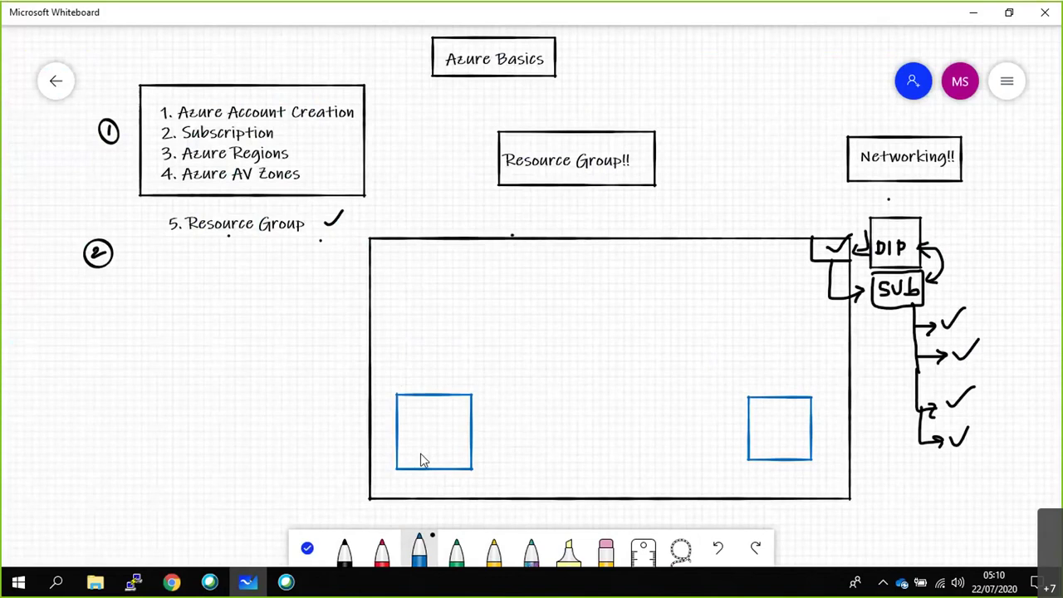
drag(420, 444, 440, 462)
mouse_move(759, 468)
mouse_down()
mouse_move(784, 445)
mouse_move(797, 457)
mouse_move(785, 457)
mouse_up()
mouse_move(654, 411)
mouse_down()
mouse_move(692, 446)
mouse_move(661, 410)
mouse_up()
drag(665, 457, 695, 475)
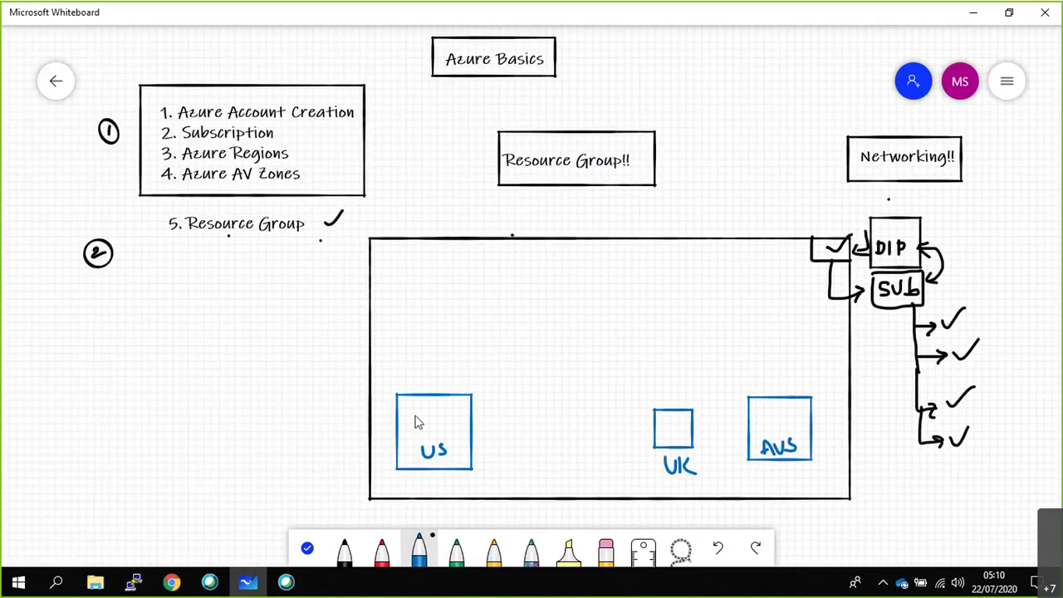
Add dollar, pound and dollar signs to the boxes, a 2 beside SUb, and an arrow into US.
drag(425, 408, 421, 426)
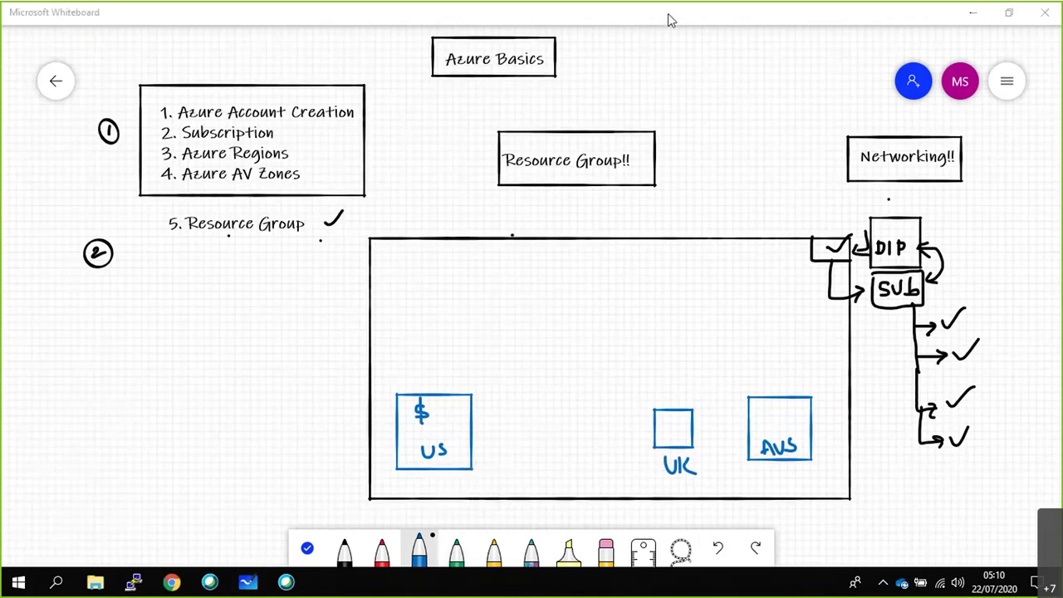
mouse_move(674, 427)
mouse_down()
mouse_move(666, 430)
mouse_move(683, 422)
mouse_up()
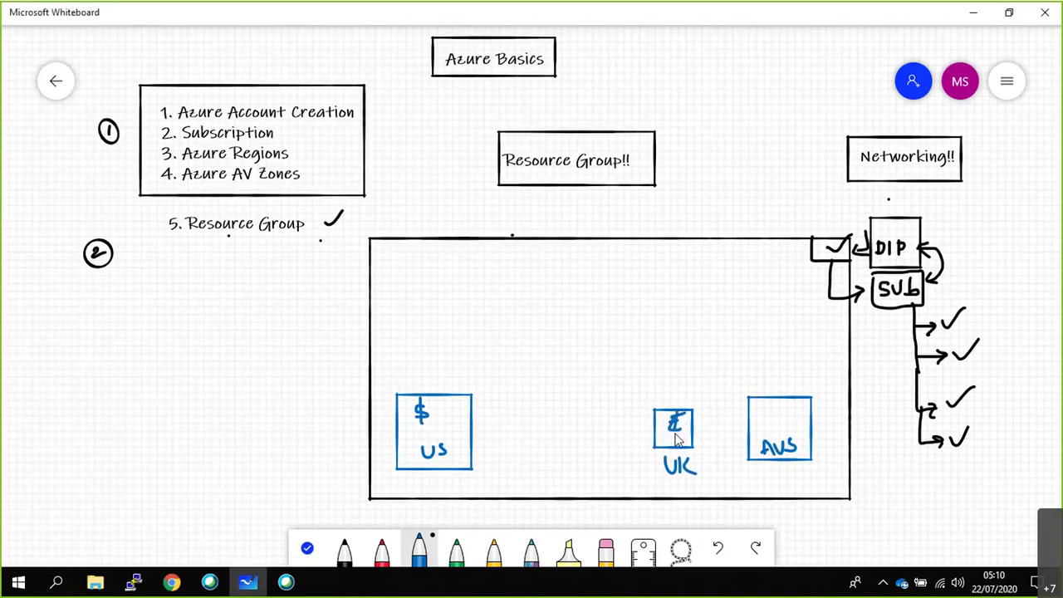
drag(778, 406, 765, 433)
drag(780, 401, 772, 433)
mouse_move(963, 278)
mouse_down()
mouse_move(975, 294)
mouse_move(985, 283)
mouse_up()
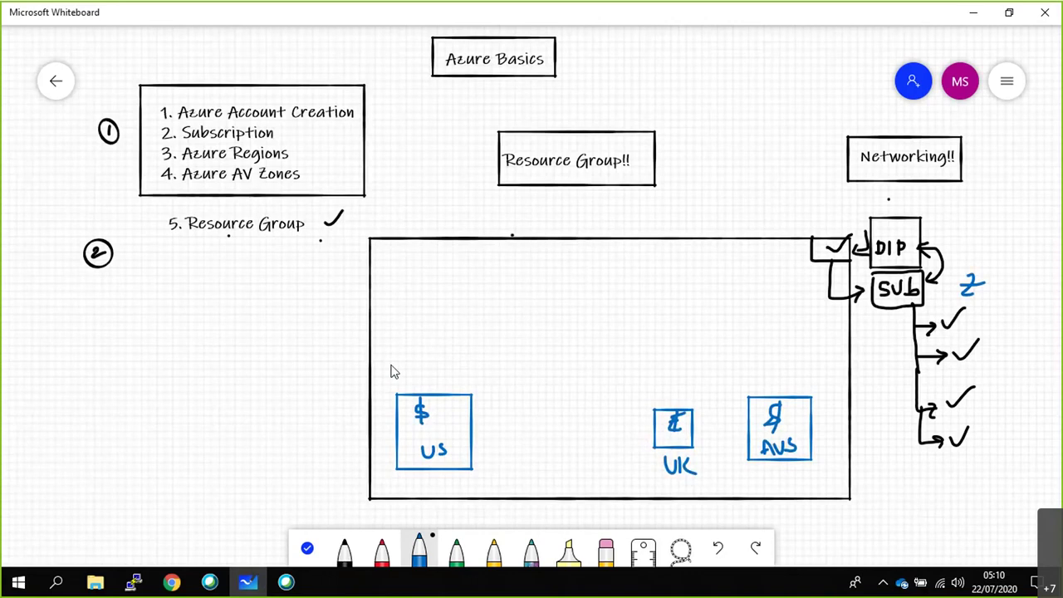
mouse_move(340, 437)
mouse_down()
mouse_move(385, 436)
mouse_move(376, 446)
mouse_up()
Write the PDV note, the date 22JUL19 and the time 9:50 left of the US arrow.
mouse_move(455, 422)
mouse_down()
mouse_move(458, 430)
mouse_move(476, 425)
mouse_move(463, 429)
mouse_move(465, 420)
mouse_up()
mouse_move(274, 430)
mouse_down()
mouse_move(278, 456)
mouse_move(305, 427)
mouse_up()
mouse_move(287, 583)
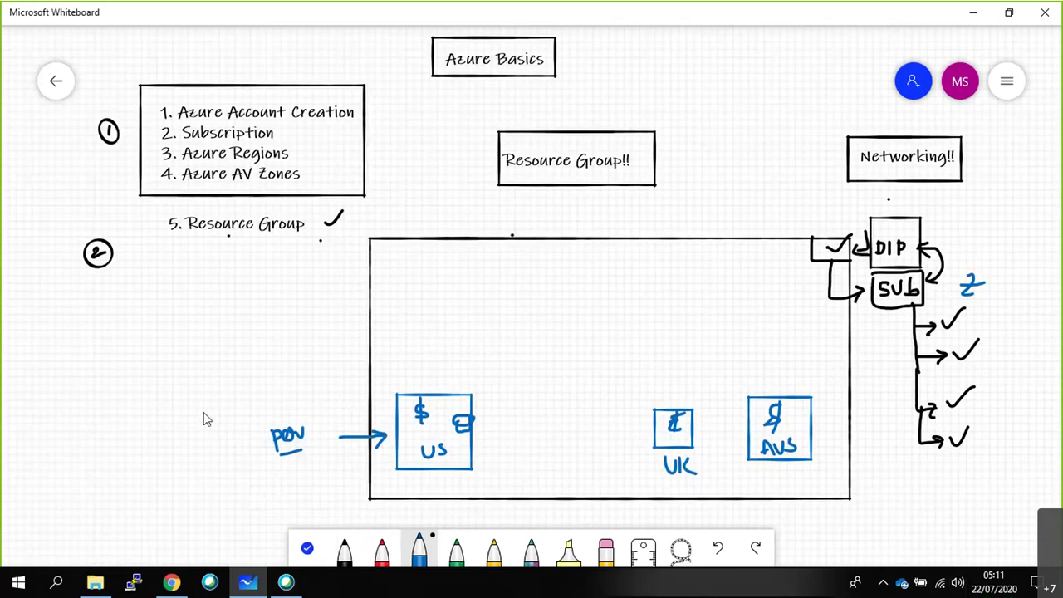
mouse_move(198, 420)
mouse_down()
mouse_move(218, 421)
mouse_move(235, 402)
mouse_move(274, 391)
mouse_up()
drag(202, 450, 262, 419)
mouse_move(212, 466)
mouse_down()
mouse_move(221, 480)
mouse_move(243, 464)
mouse_up()
drag(206, 481, 250, 470)
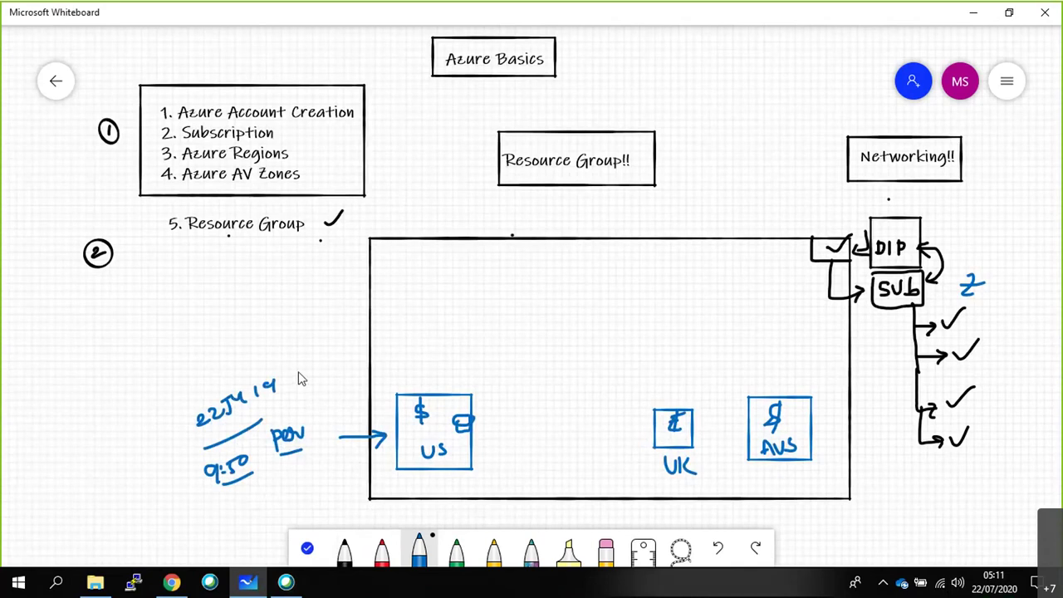
Bracket the notes, add a 5min duration, and tick below SUb and the Resource Group!! heading.
drag(287, 372, 306, 456)
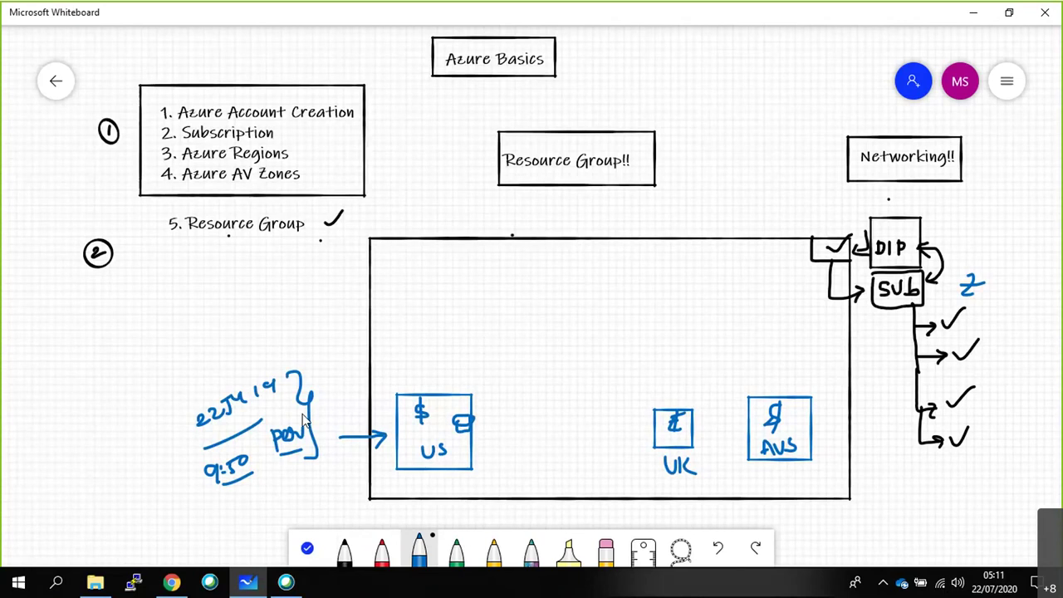
drag(327, 384, 326, 400)
mouse_move(330, 382)
mouse_down()
mouse_move(368, 376)
mouse_move(354, 402)
mouse_move(366, 395)
mouse_up()
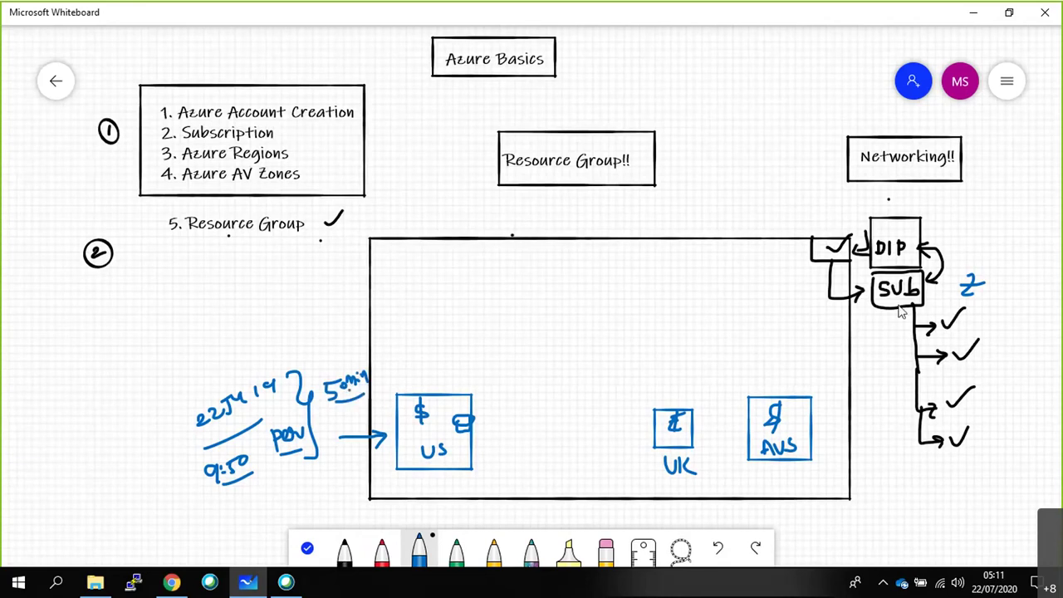
drag(879, 314, 897, 304)
drag(574, 189, 611, 177)
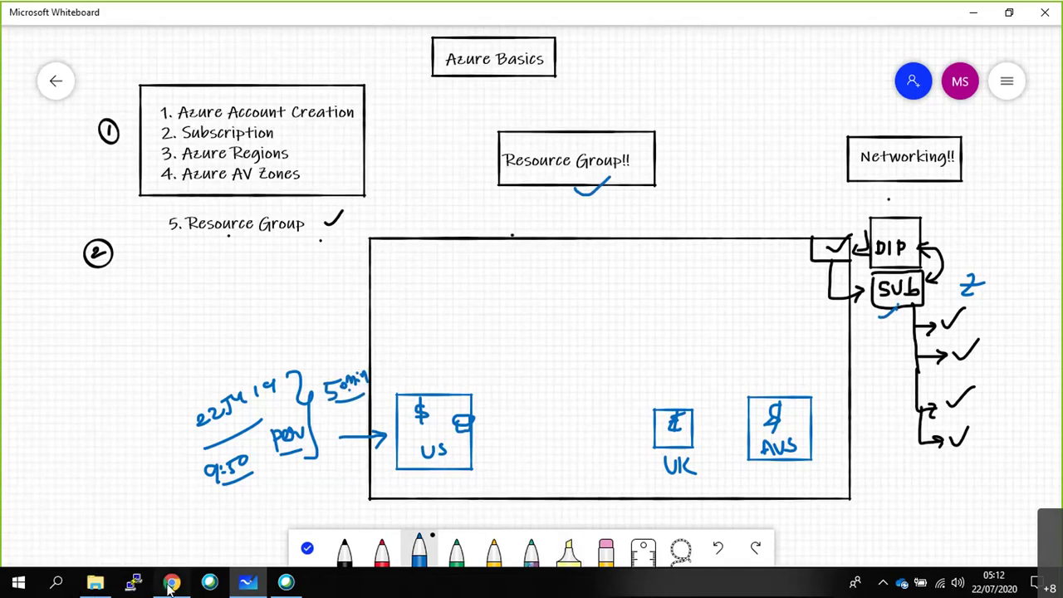
Bring Chrome forward and close the shopping, extra and newad.jpg tabs.
click(171, 586)
click(364, 15)
click(363, 14)
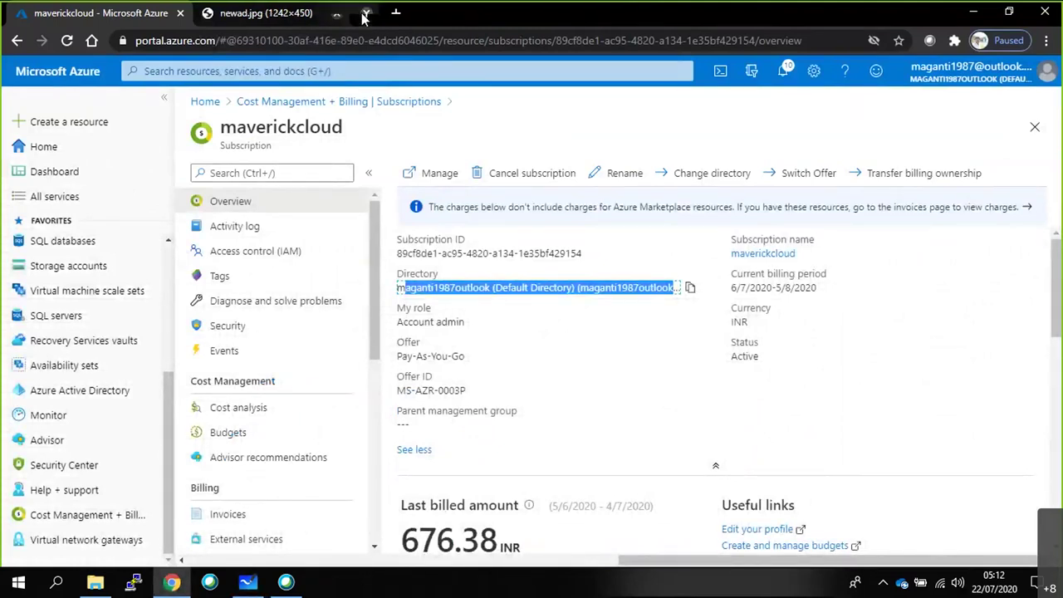
click(363, 15)
Search Google for 'vmware vcenter' in a new tab.
click(211, 13)
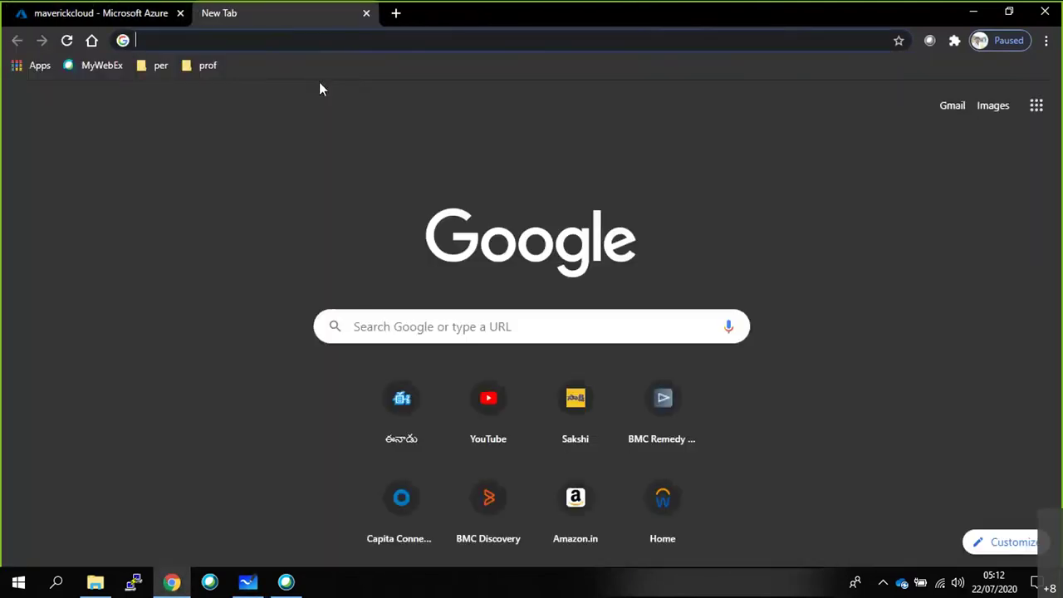
text(vmware )
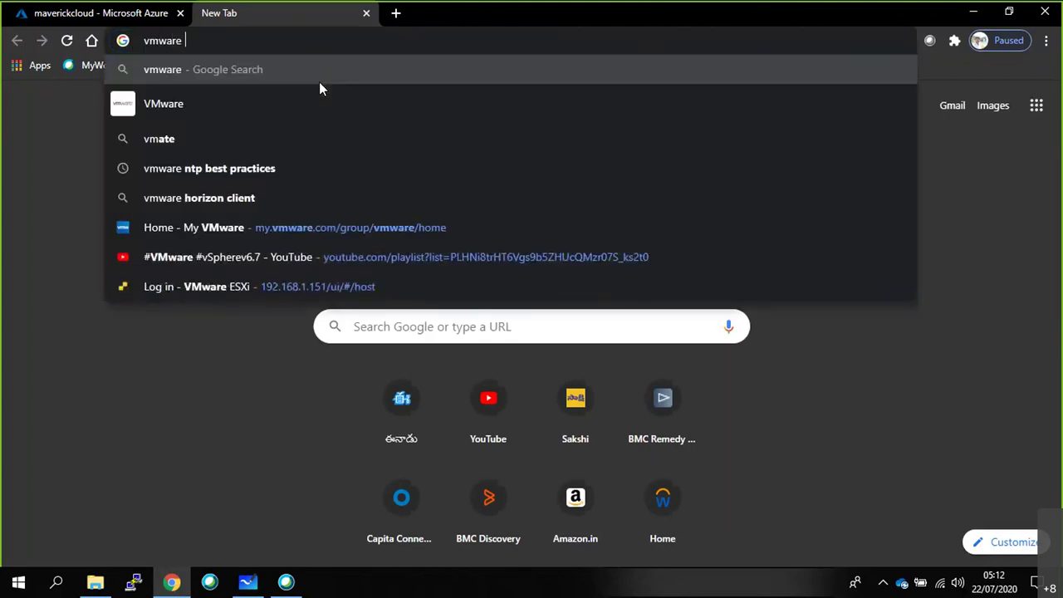
text(vcenter)
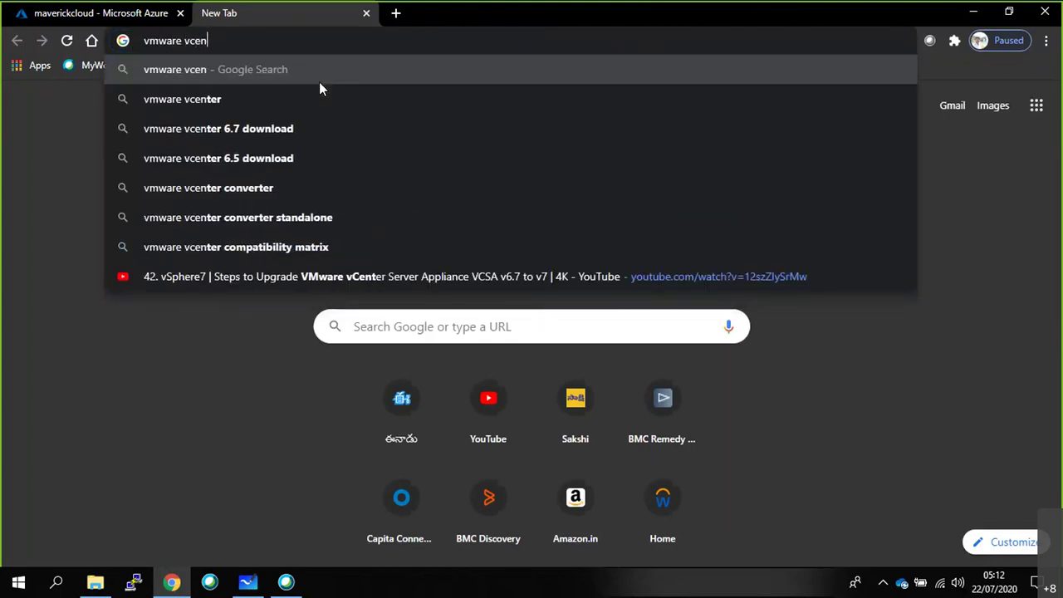
key(Return)
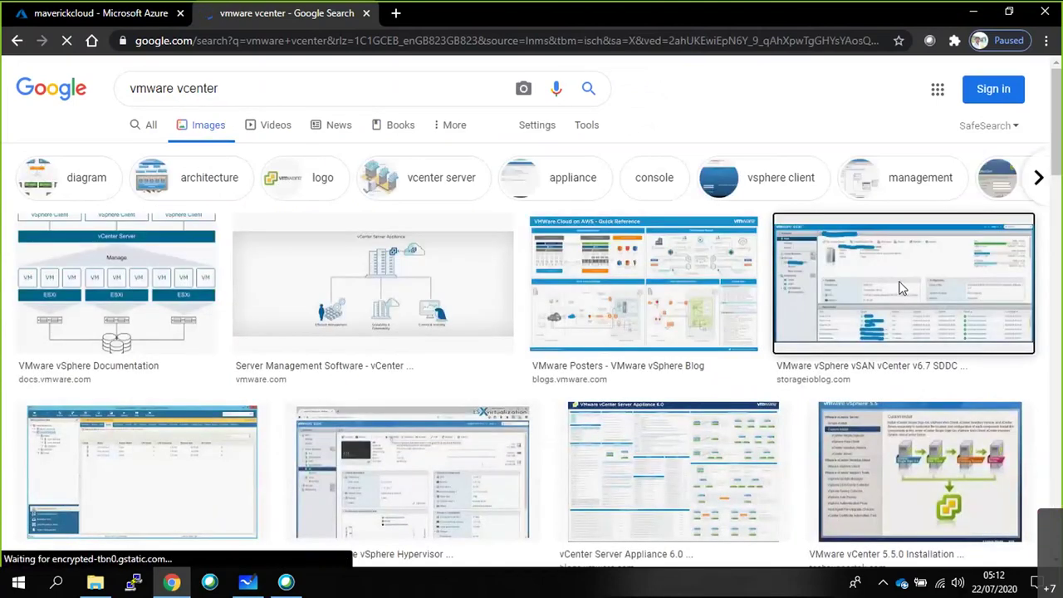
Preview the vSAN vCenter and vSphere Hosts images, then the related Add Hard Drive ESXi 6.5 image.
click(902, 287)
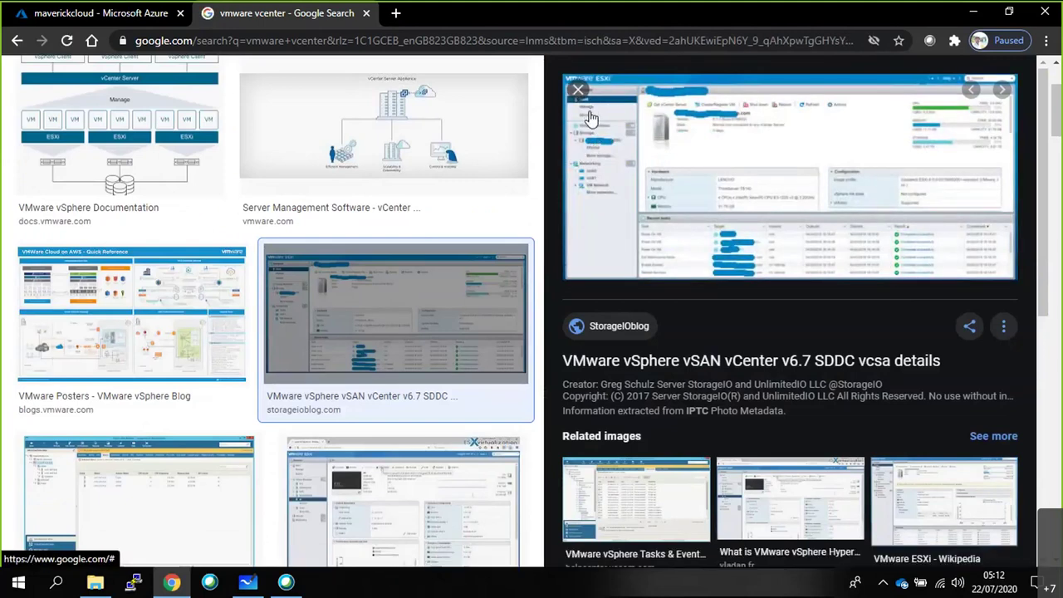
click(163, 473)
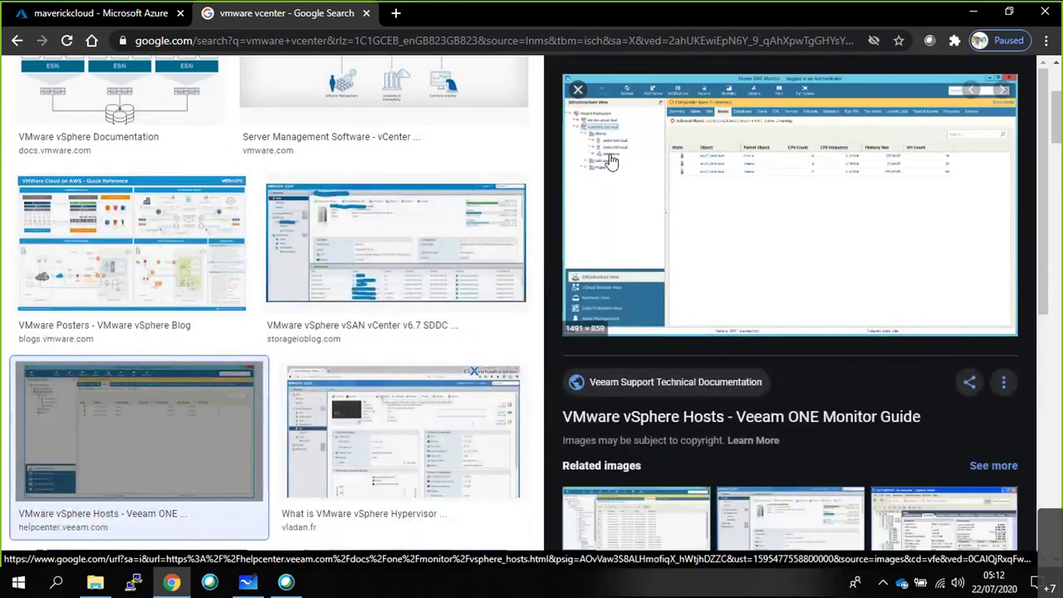
key(Right)
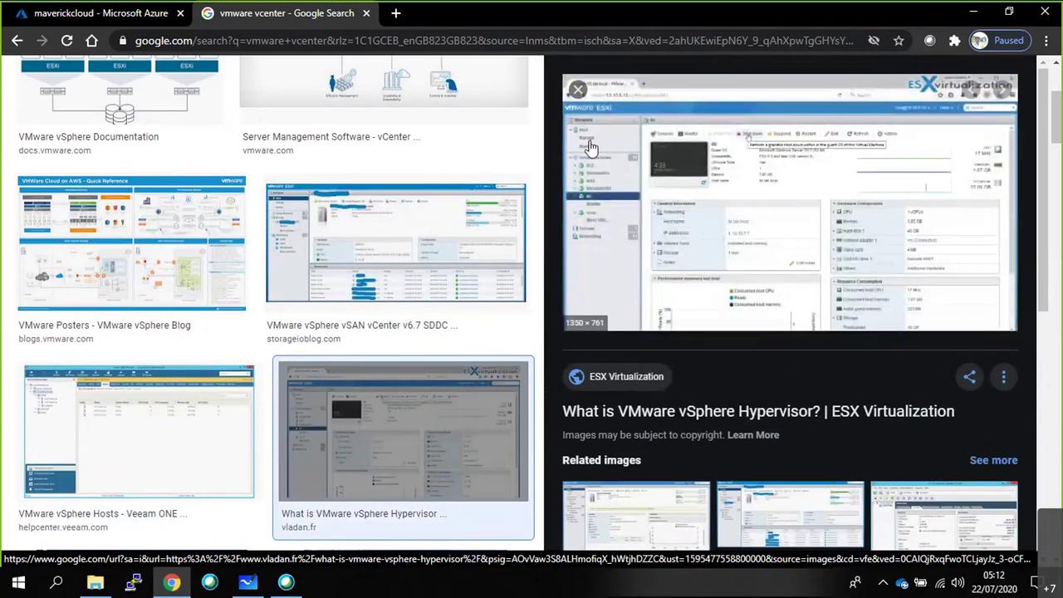
scroll(743, 321, down, 1)
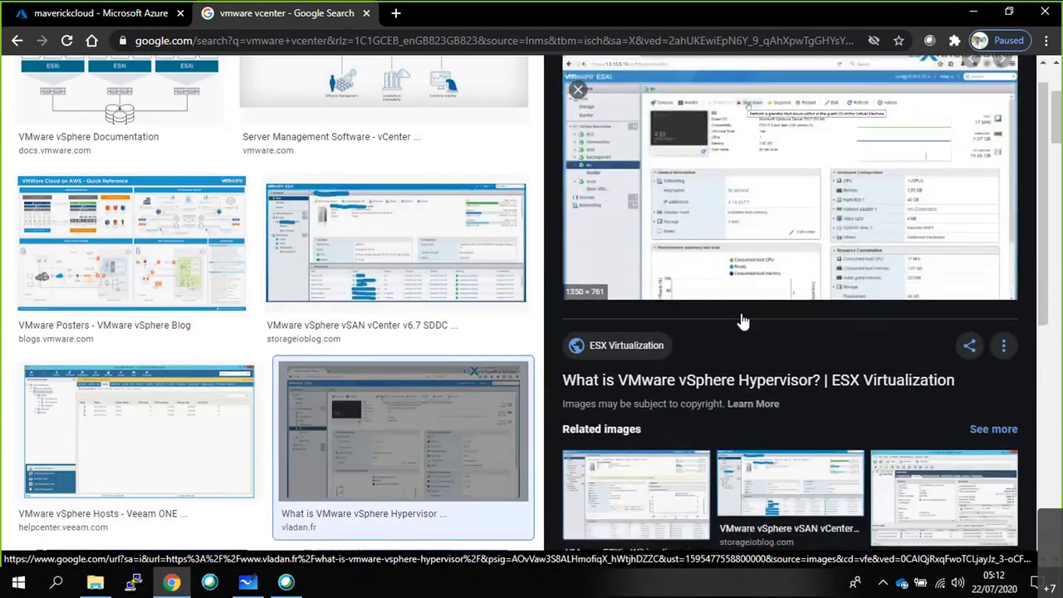
scroll(743, 321, down, 3)
click(652, 413)
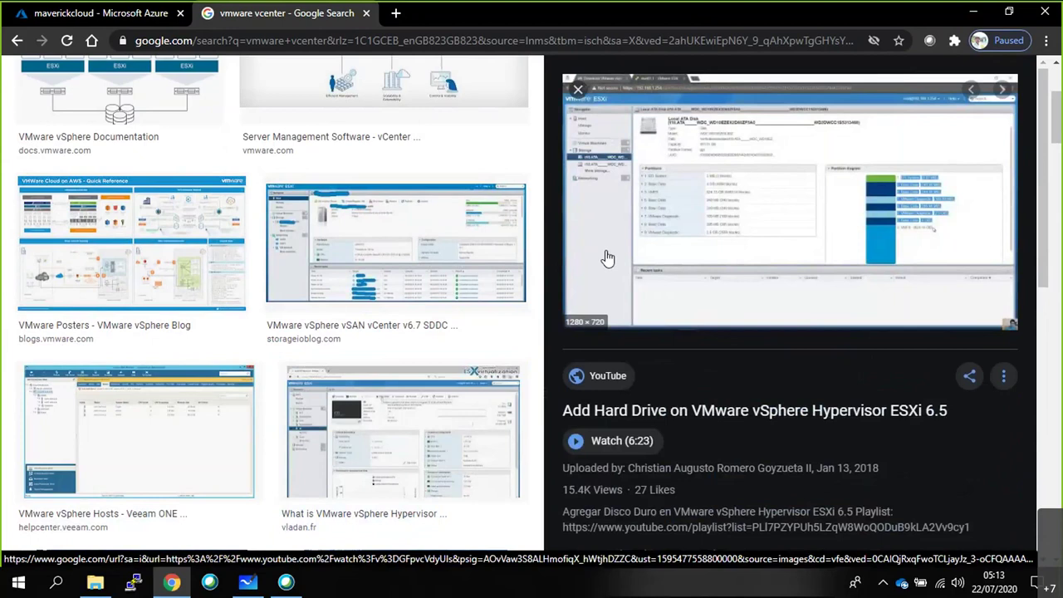
scroll(608, 259, up, 3)
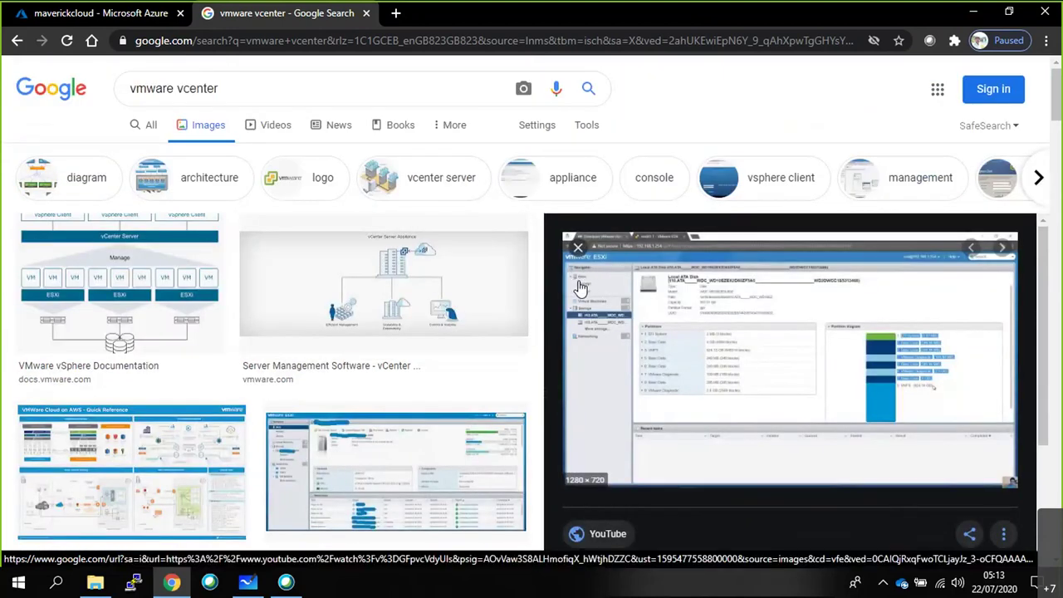
Show the Azure subscription tab briefly, then switch back to the whiteboard window.
click(98, 10)
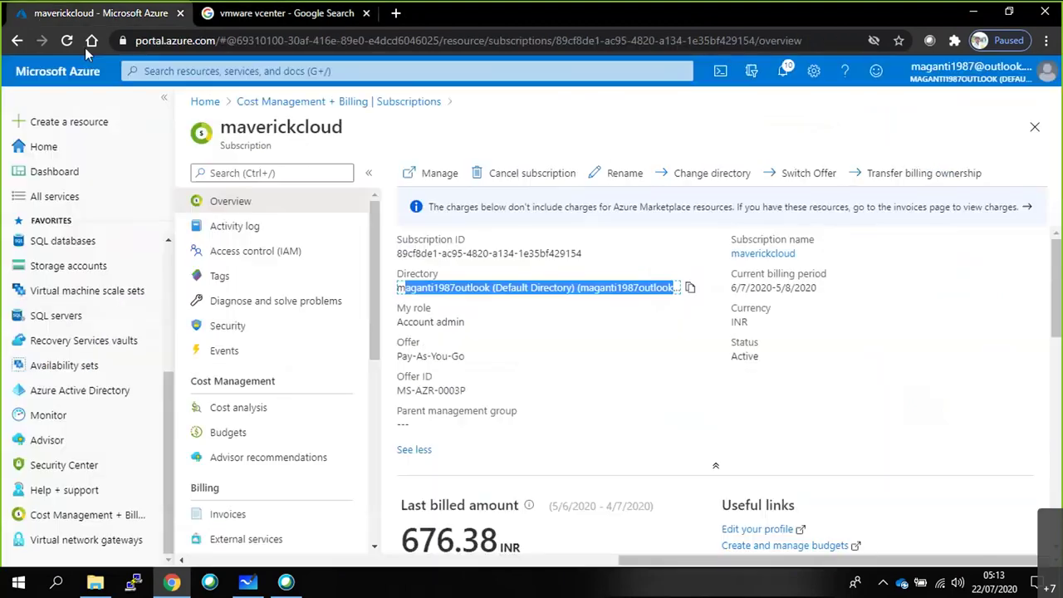
key(alt+Tab)
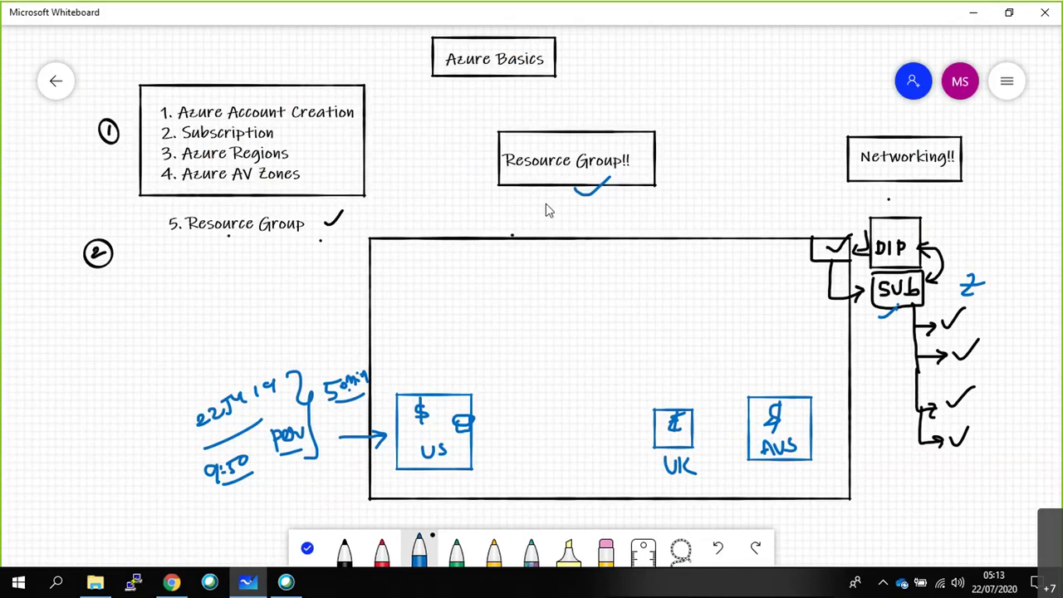
Draw a blue RG box in the rectangle, tick 5. Resource Group, and arrow RG to SUB.
mouse_move(568, 279)
mouse_down()
mouse_move(581, 318)
mouse_move(673, 302)
mouse_move(671, 279)
mouse_up()
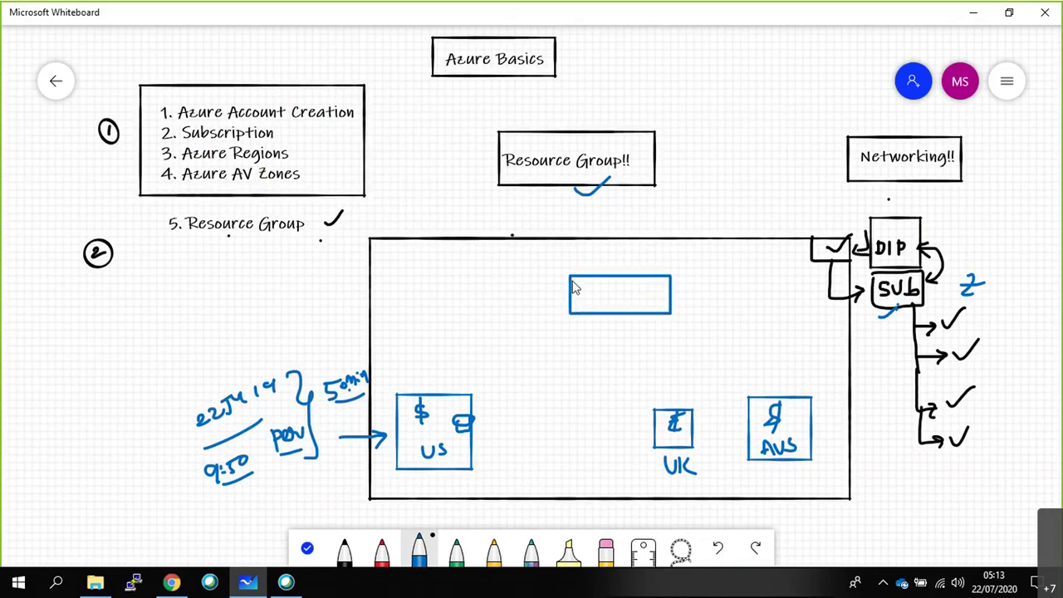
drag(599, 282, 611, 299)
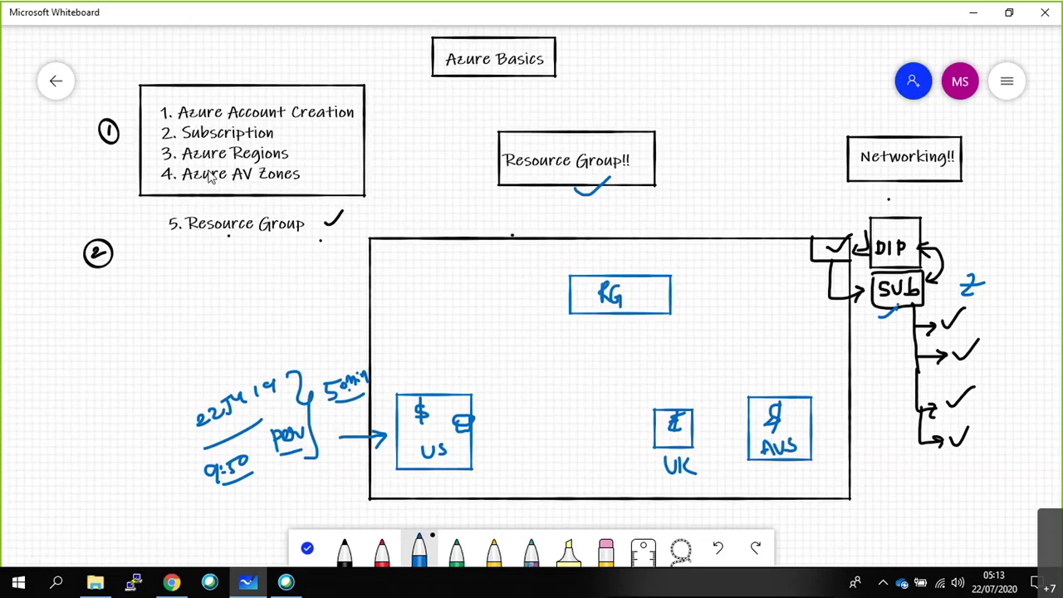
drag(143, 221, 164, 213)
drag(663, 292, 810, 292)
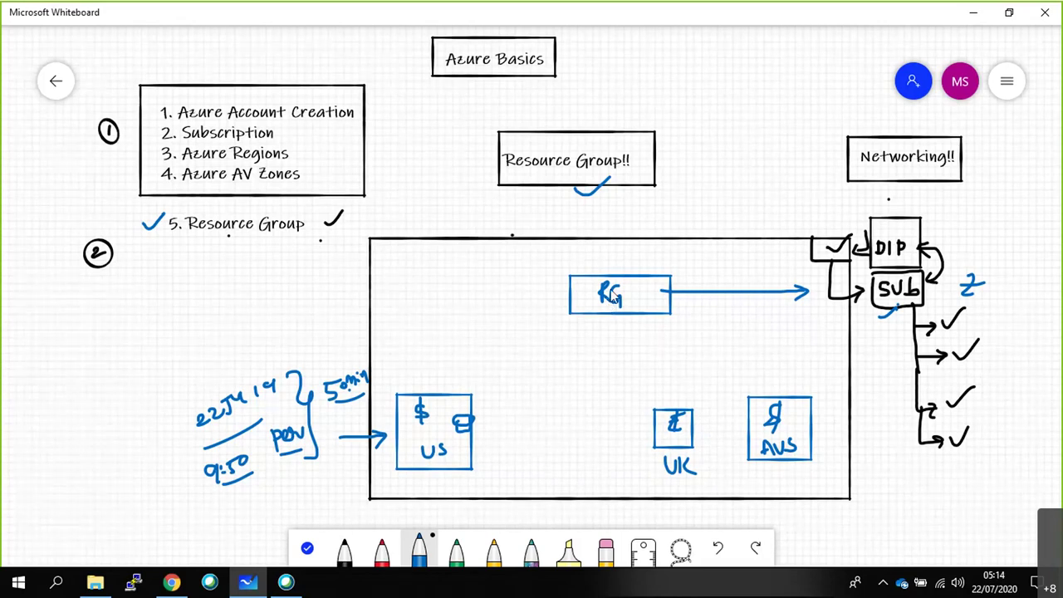
Draw a small square left of the RG box, point an arrow at it, and note a price above it.
mouse_move(430, 298)
mouse_down()
mouse_move(432, 318)
mouse_move(462, 298)
mouse_move(430, 291)
mouse_move(497, 307)
mouse_move(470, 334)
mouse_move(491, 332)
mouse_move(504, 313)
mouse_up()
drag(405, 306, 423, 304)
drag(415, 299, 415, 312)
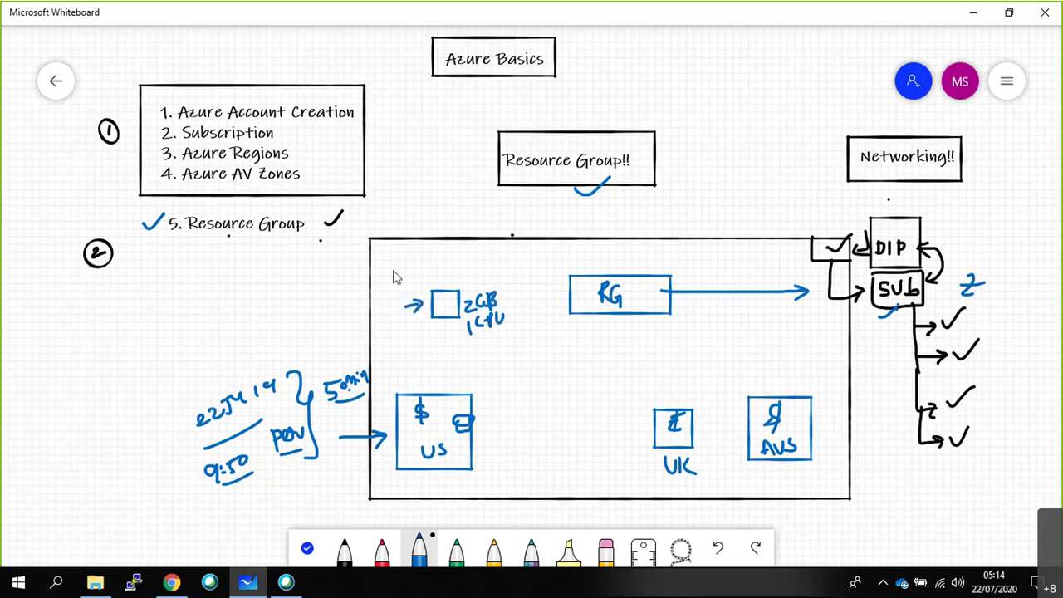
drag(393, 270, 425, 264)
Write 581 above the UK box and a price above the AUS box, then begin another square.
mouse_move(653, 379)
mouse_down()
mouse_move(649, 395)
mouse_move(660, 379)
mouse_move(662, 397)
mouse_move(663, 380)
mouse_up()
drag(675, 375, 675, 395)
drag(765, 355, 799, 361)
mouse_move(569, 410)
mouse_down()
mouse_move(597, 411)
mouse_move(571, 404)
mouse_move(597, 383)
mouse_up()
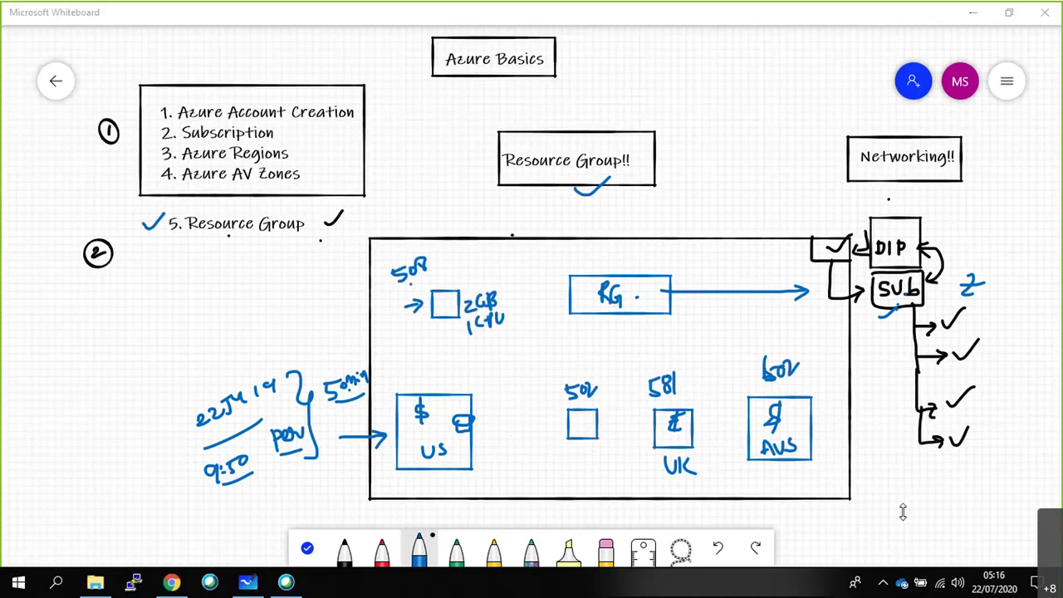
Bring the Azure portal in Chrome back to the front.
click(171, 582)
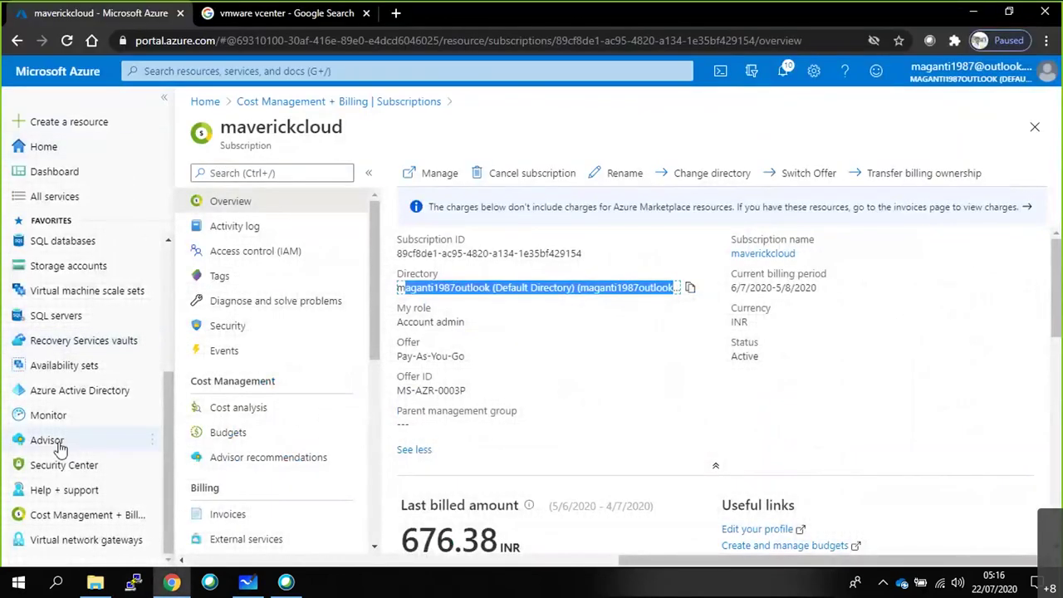
View the Resource groups list showing NetworkWatcherRG in East US, then minimise Chrome.
mouse_move(59, 444)
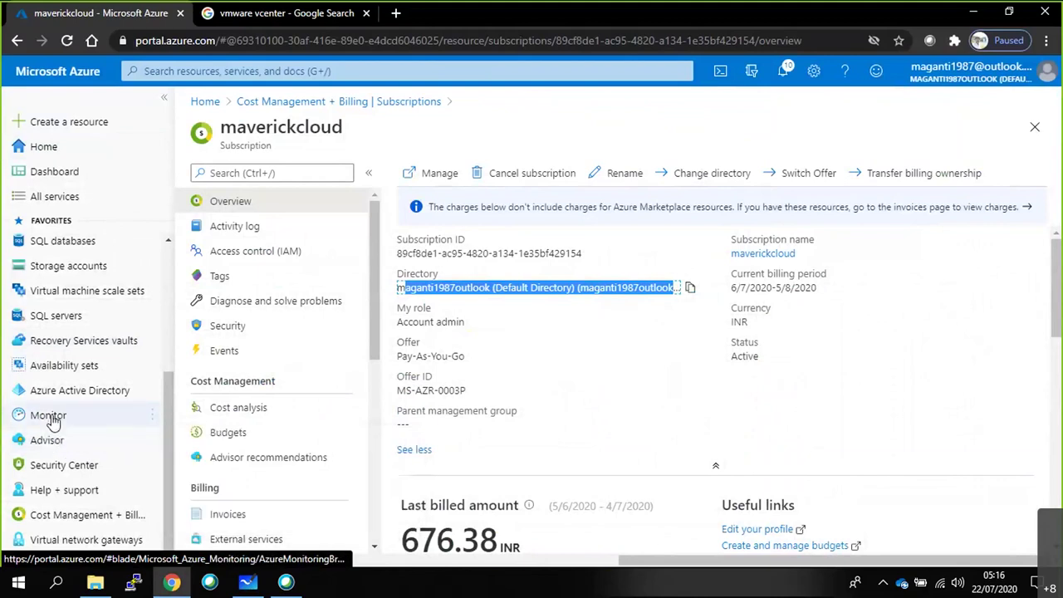
mouse_move(55, 420)
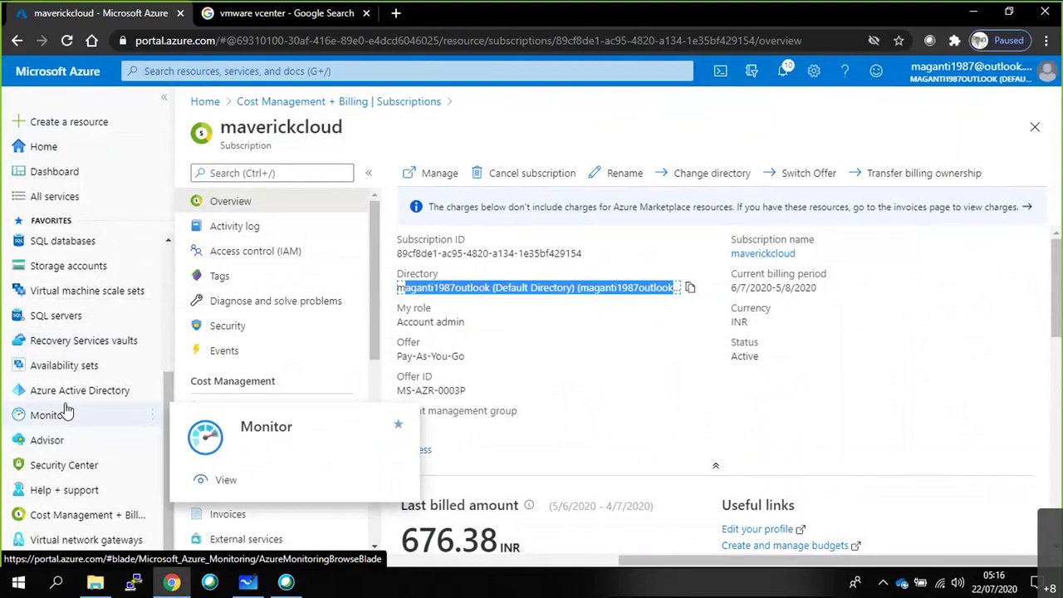
scroll(63, 263, up, 3)
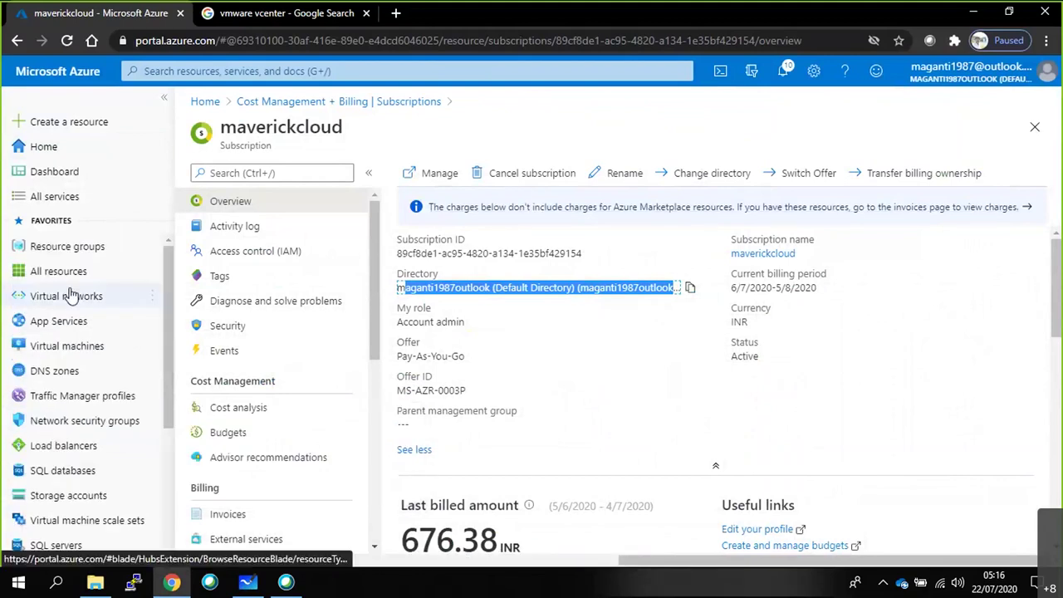
click(67, 246)
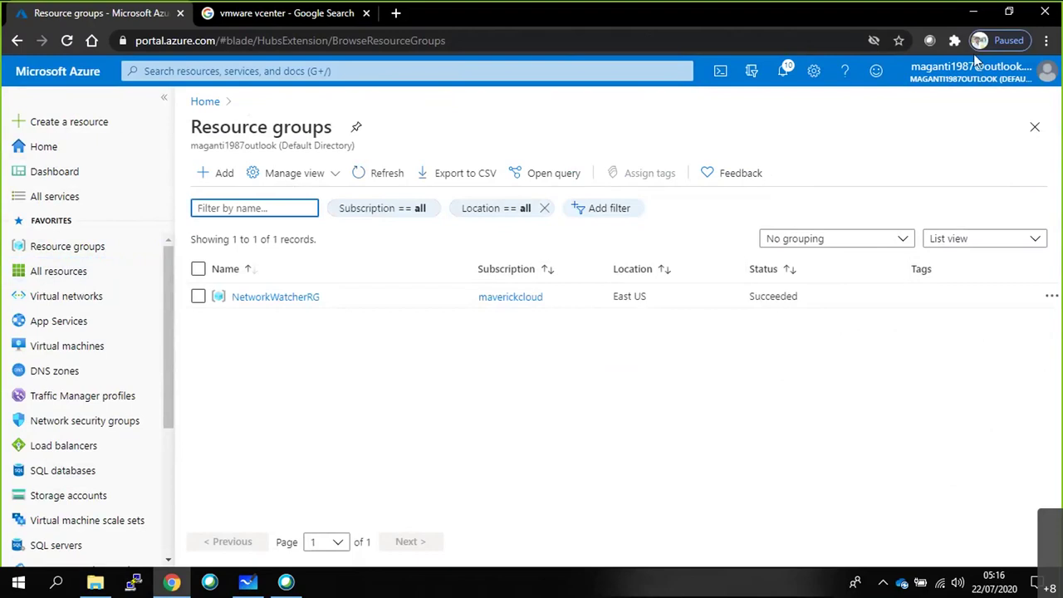
click(976, 19)
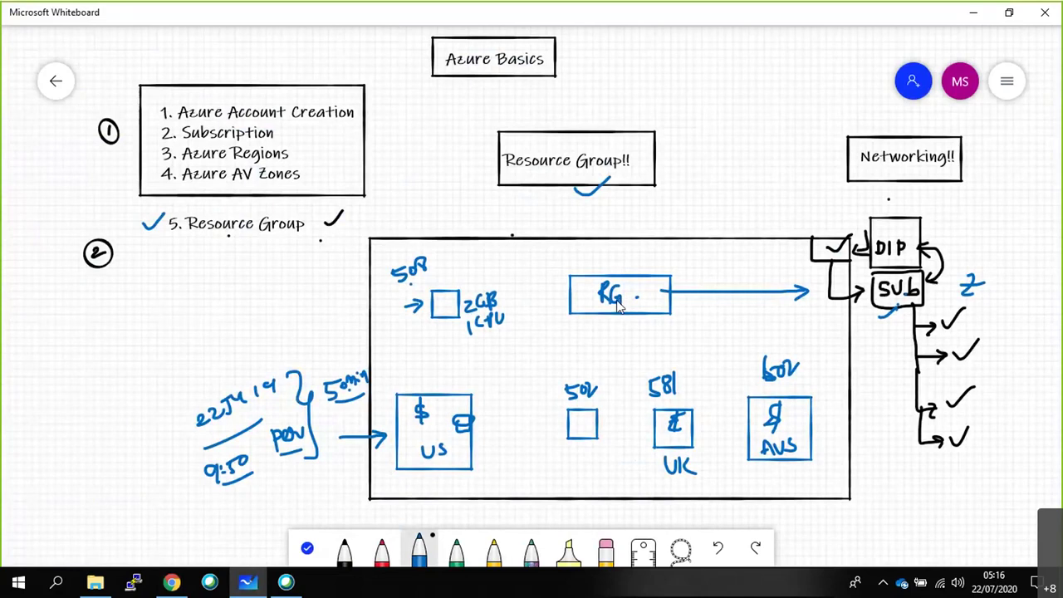
key(XF86AudioRaiseVolume)
scroll(648, 351, down, 4)
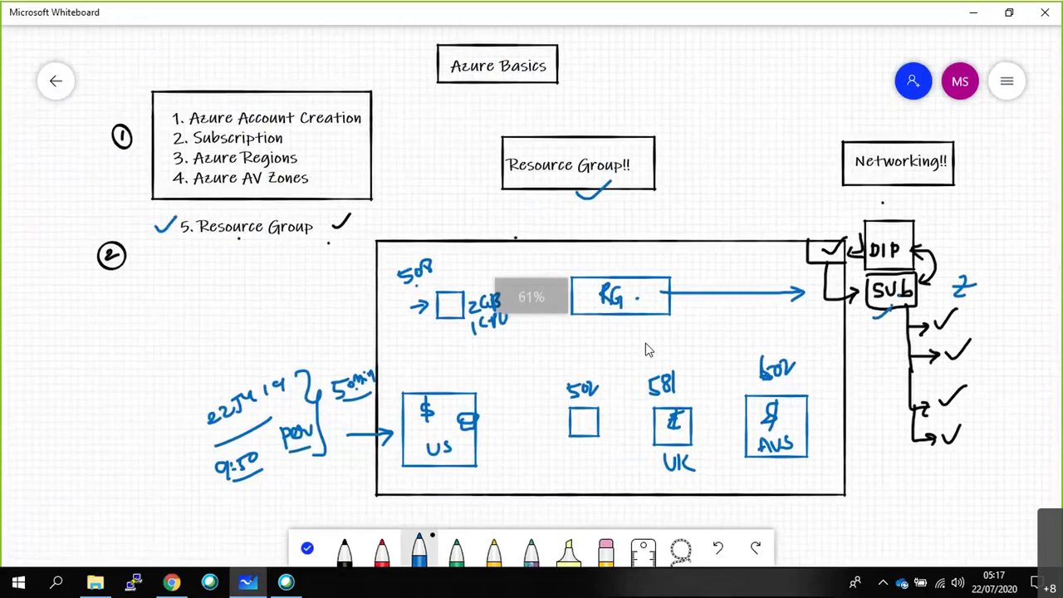
Draw a vertical divider and add a boxed PowerShell label to its left.
drag(230, 83, 231, 500)
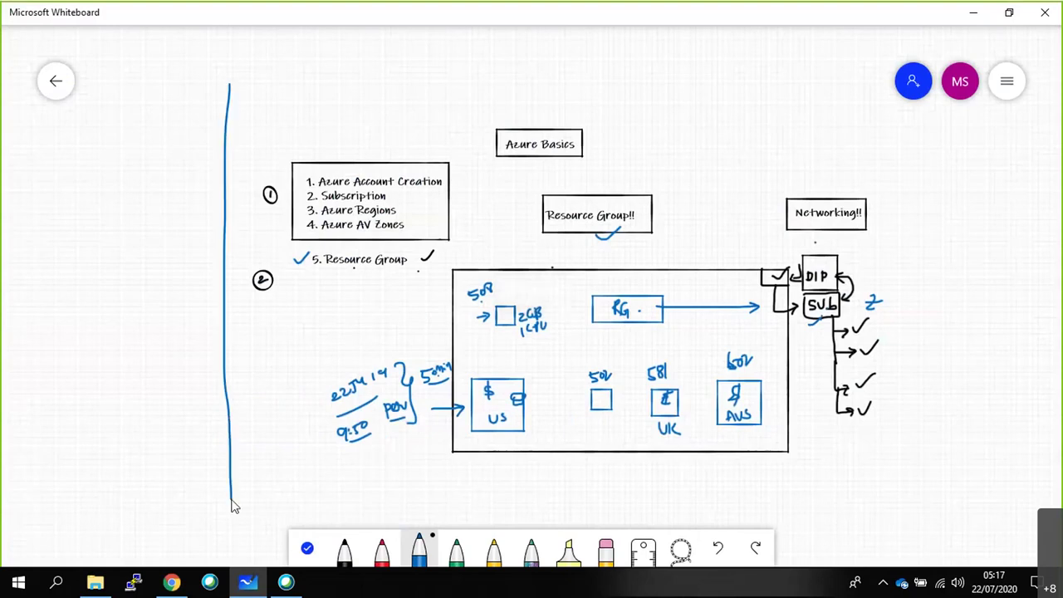
right_click(75, 119)
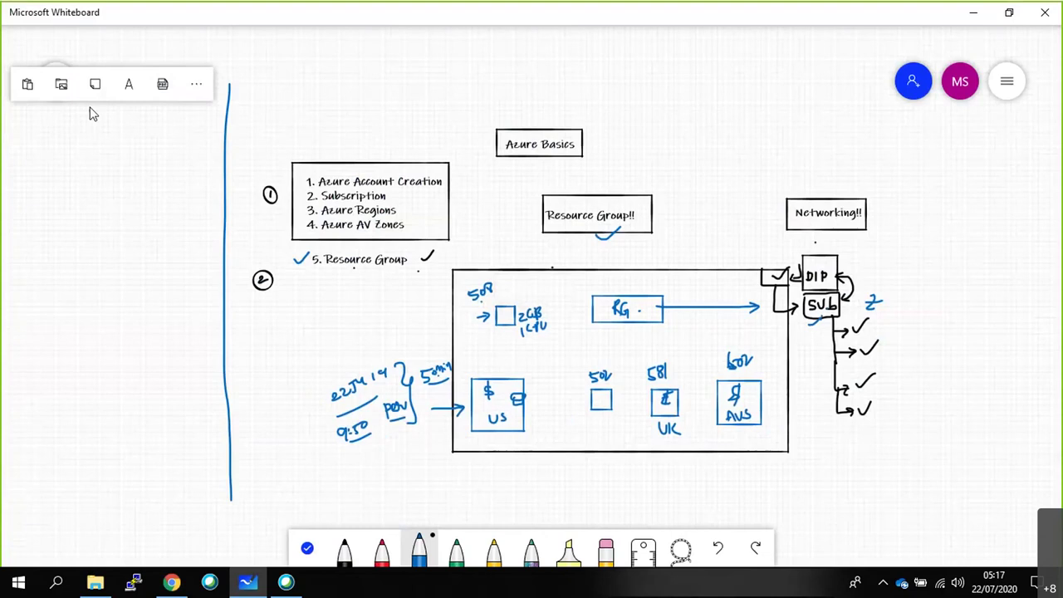
click(130, 83)
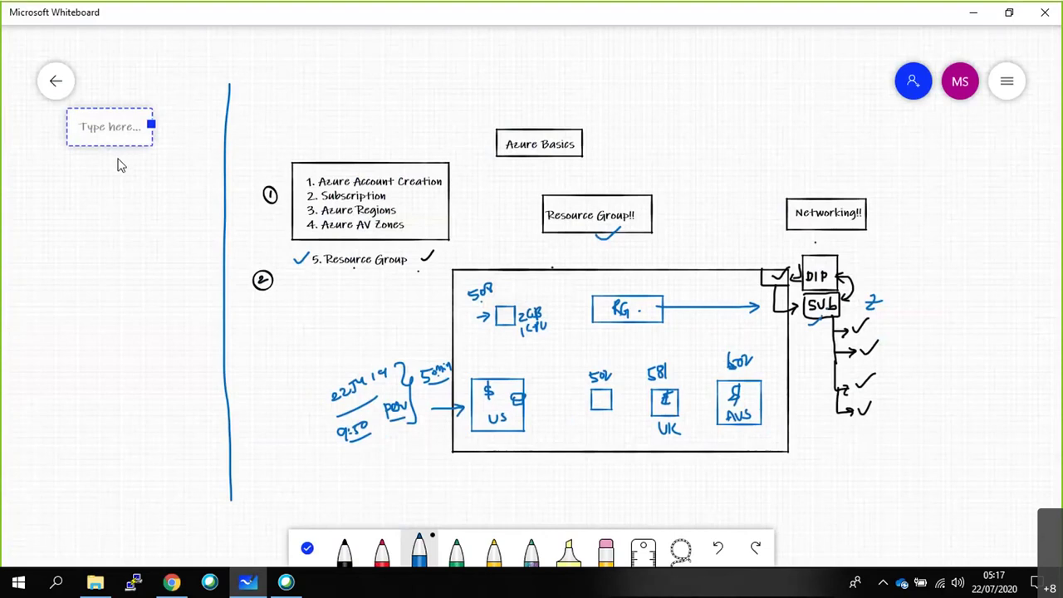
text(Power S)
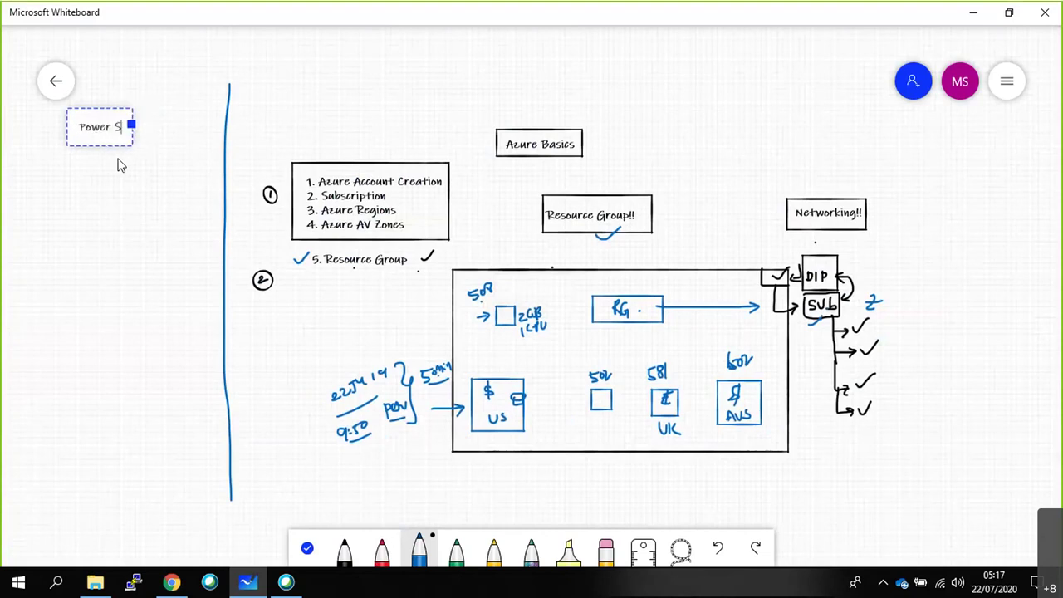
key(Left)
key(BackSpace)
text(he)
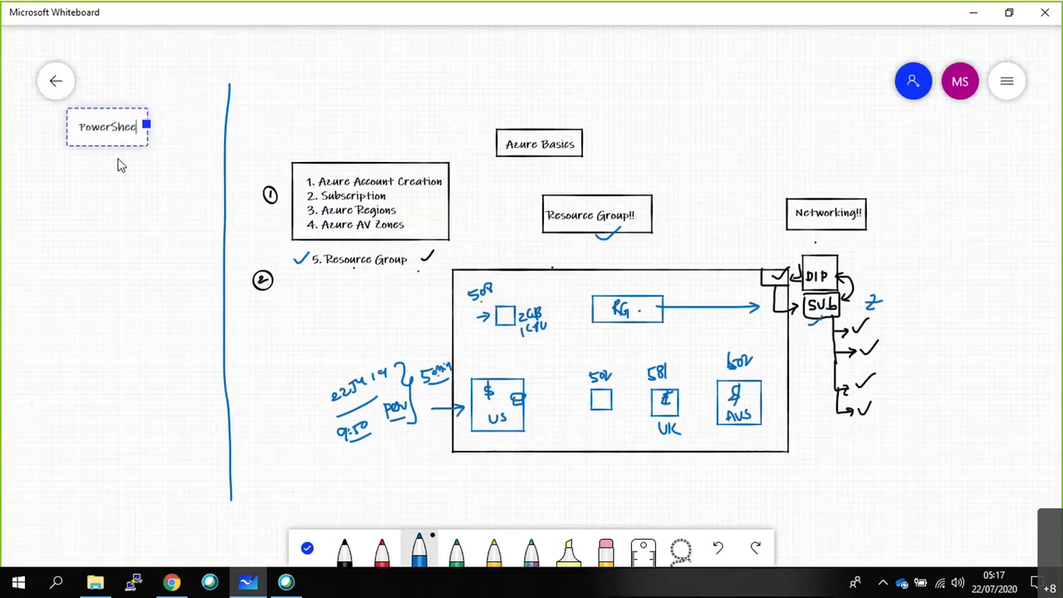
text(ll)
click(100, 220)
mouse_move(69, 110)
mouse_down()
mouse_move(66, 150)
mouse_move(147, 153)
mouse_move(151, 111)
mouse_move(79, 116)
mouse_up()
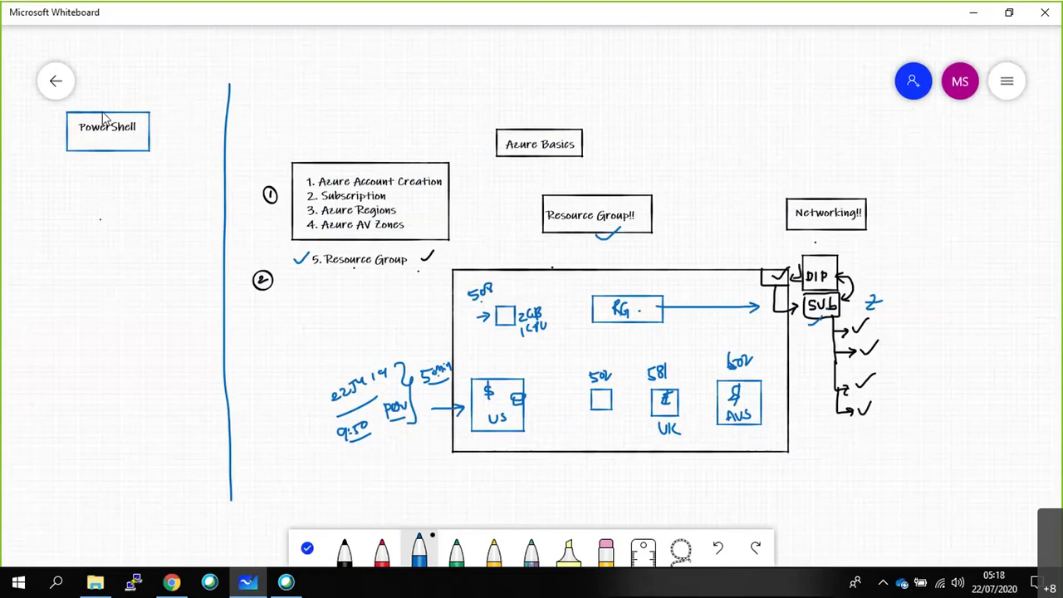
Draw a box below PowerShell and label it BASH.
click(70, 181)
mouse_move(71, 184)
mouse_down()
mouse_move(71, 230)
mouse_move(166, 219)
mouse_move(157, 190)
mouse_move(87, 196)
mouse_up()
click(94, 206)
click(130, 159)
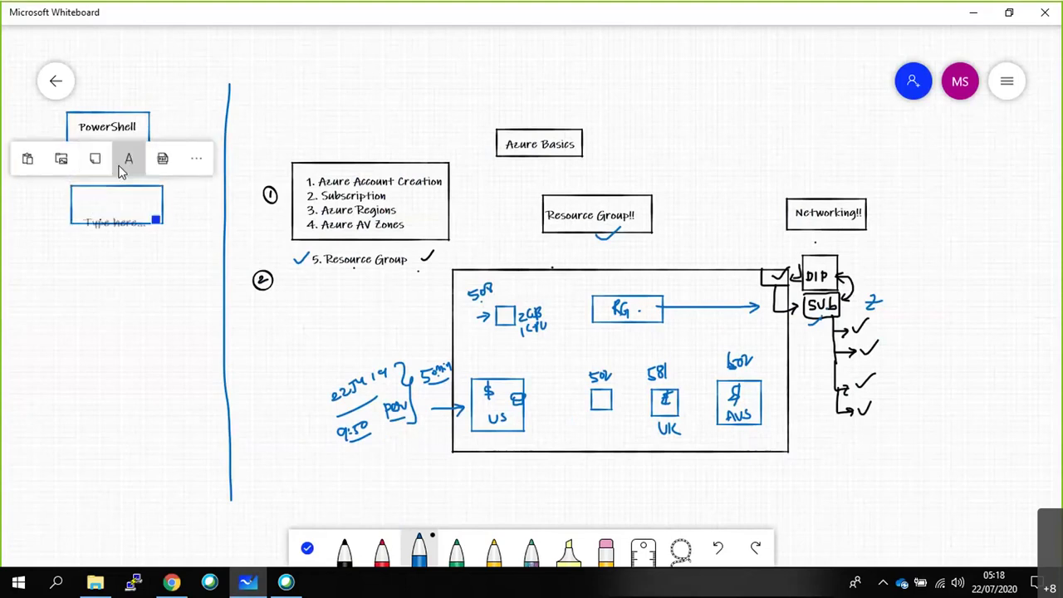
text(BASH)
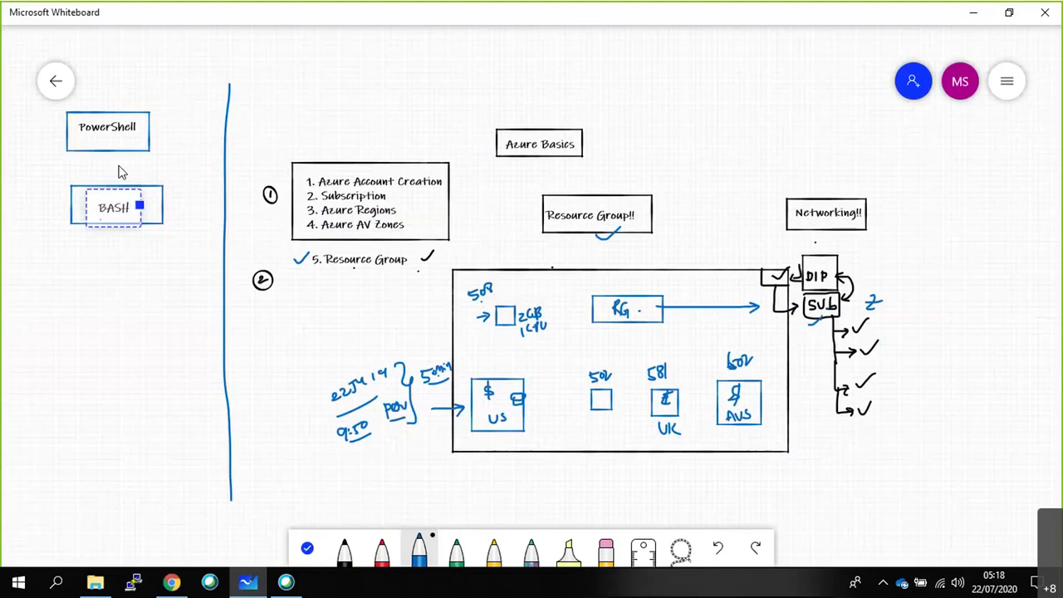
click(116, 268)
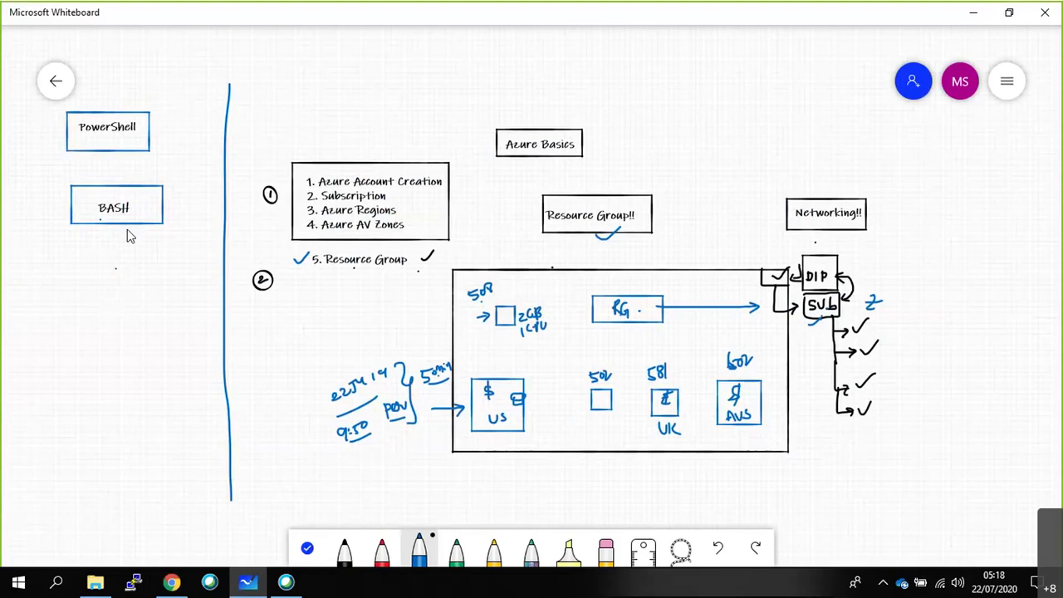
Add a boxed AZURE CLI label below BASH.
mouse_move(73, 271)
mouse_down()
mouse_move(140, 322)
mouse_move(165, 280)
mouse_move(134, 268)
mouse_up()
click(90, 287)
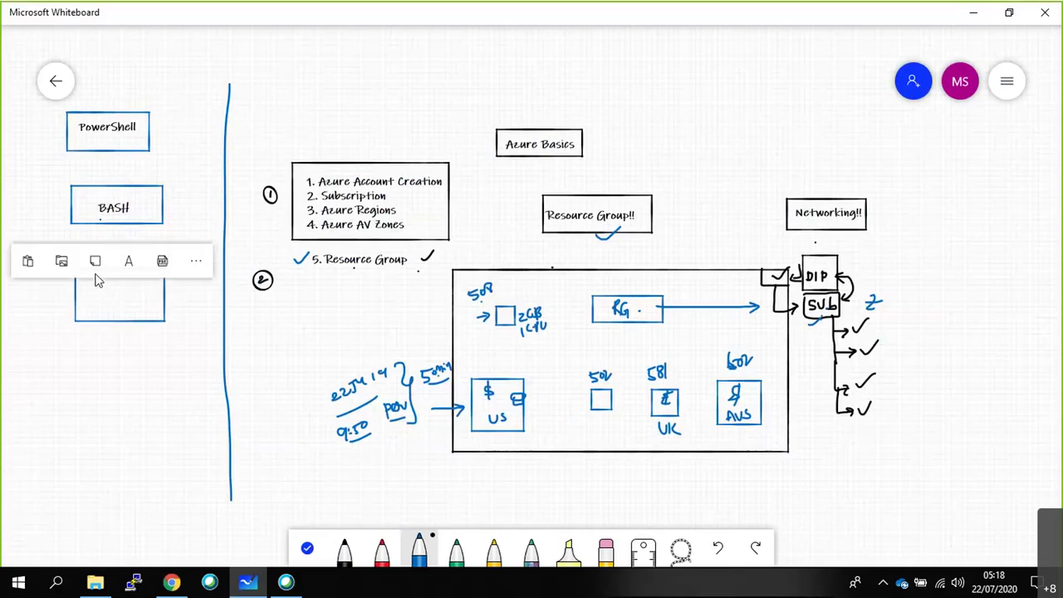
click(129, 253)
text(Acc)
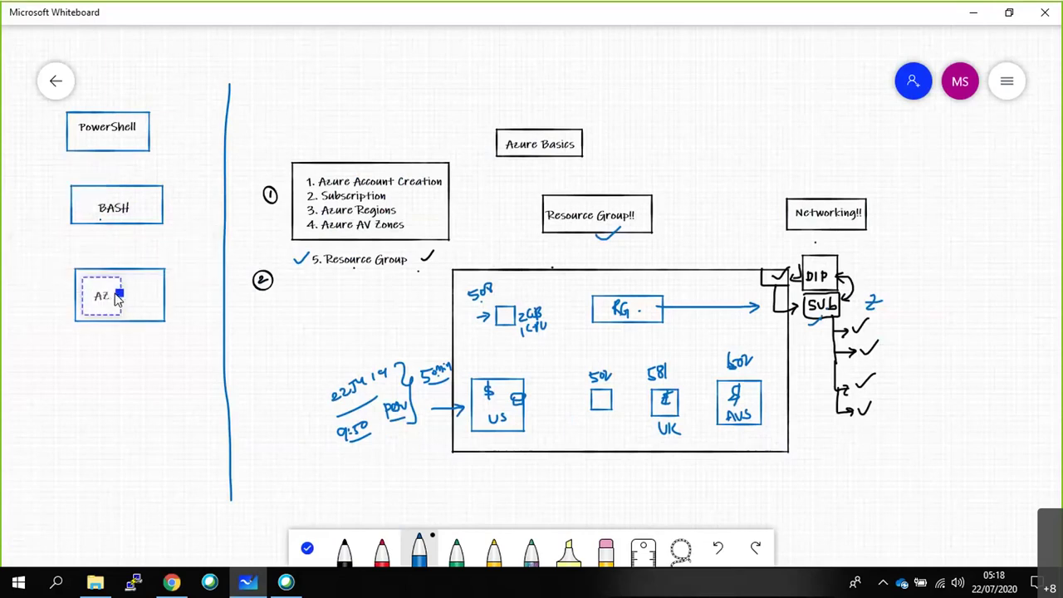
key(BackSpace)
key(BackSpace)
text(ZURE CLI)
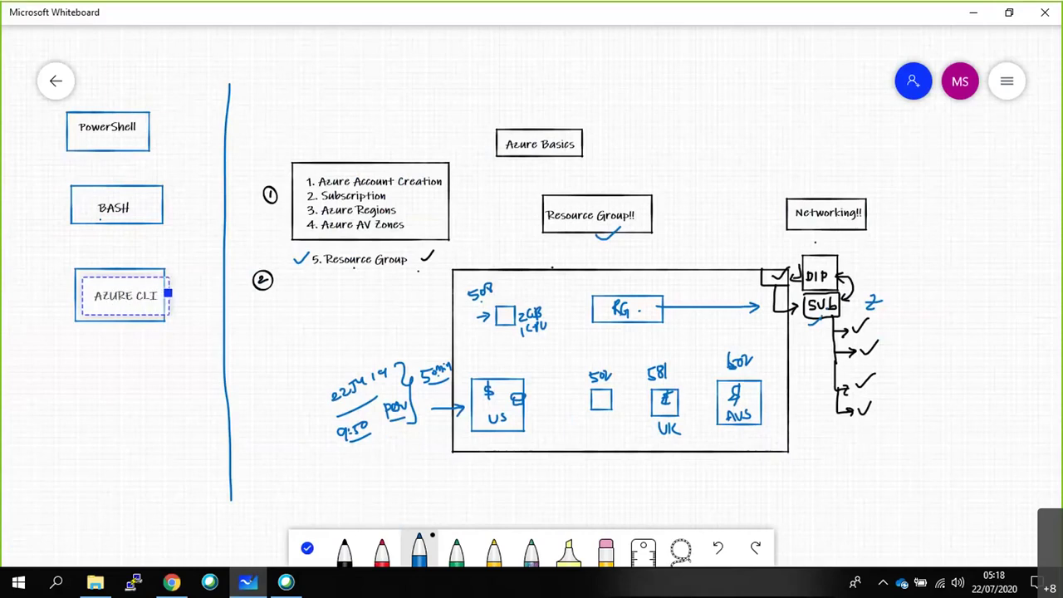
click(36, 272)
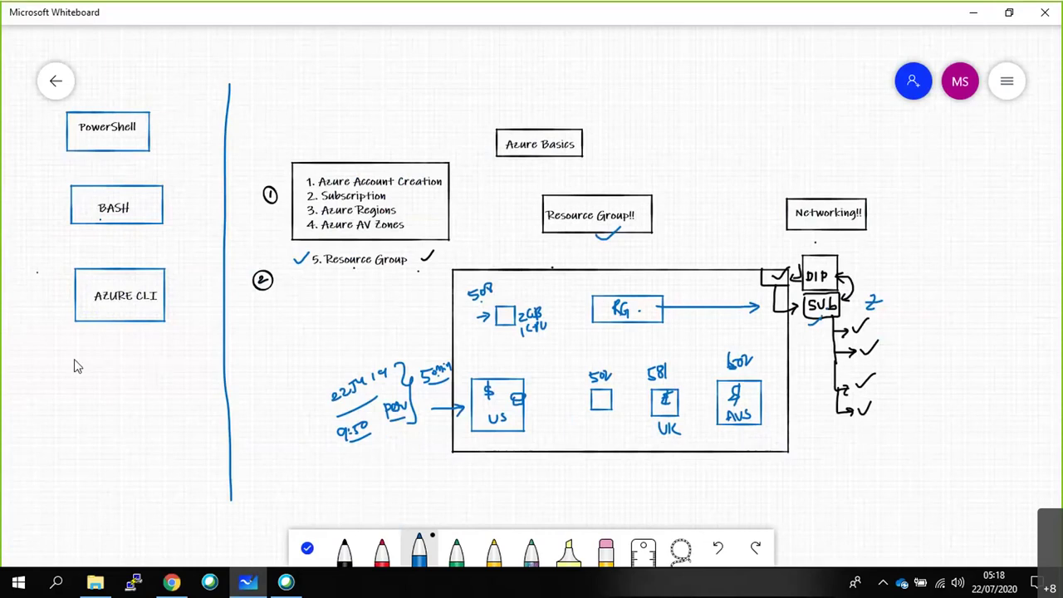
Add a boxed JSON label below AZURE CLI and begin another box beneath it.
mouse_move(126, 409)
mouse_down()
mouse_move(166, 415)
mouse_move(166, 363)
mouse_move(81, 377)
mouse_up()
click(94, 386)
click(126, 339)
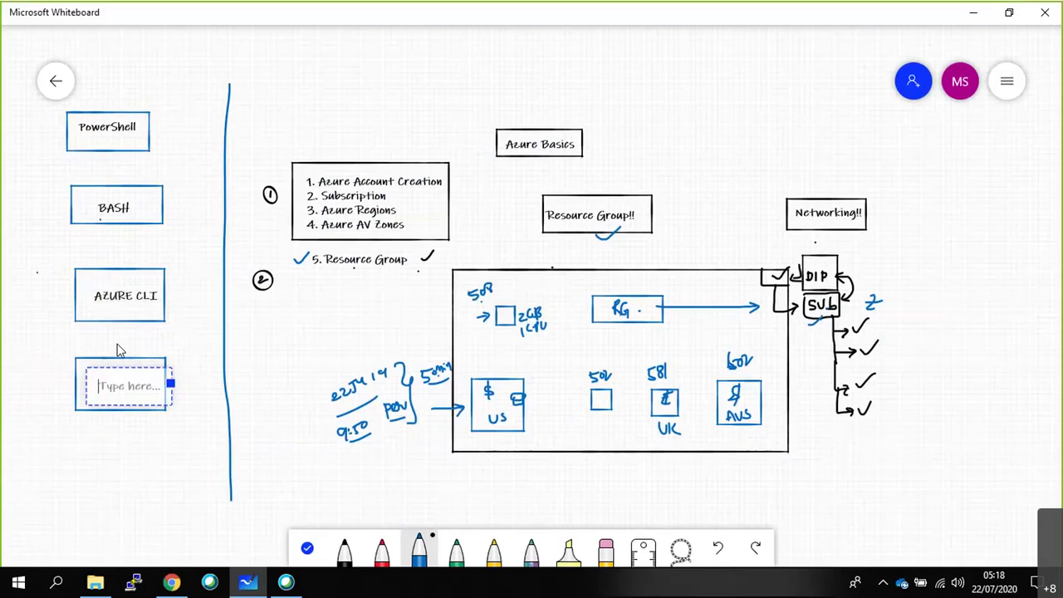
text(JSON)
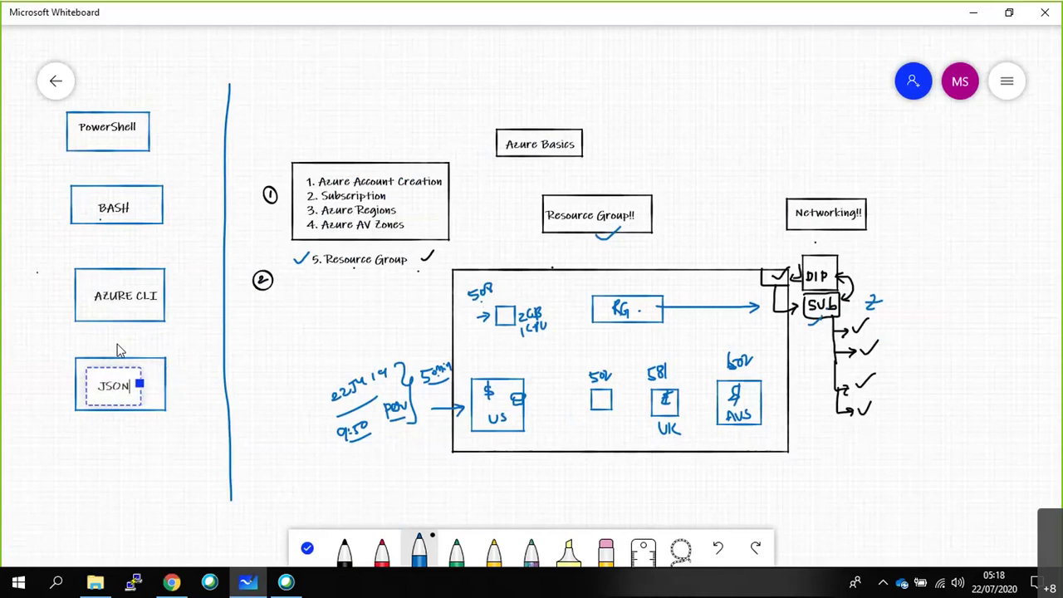
mouse_move(84, 435)
mouse_down()
mouse_move(86, 485)
mouse_move(166, 471)
mouse_move(169, 439)
mouse_move(86, 438)
mouse_up()
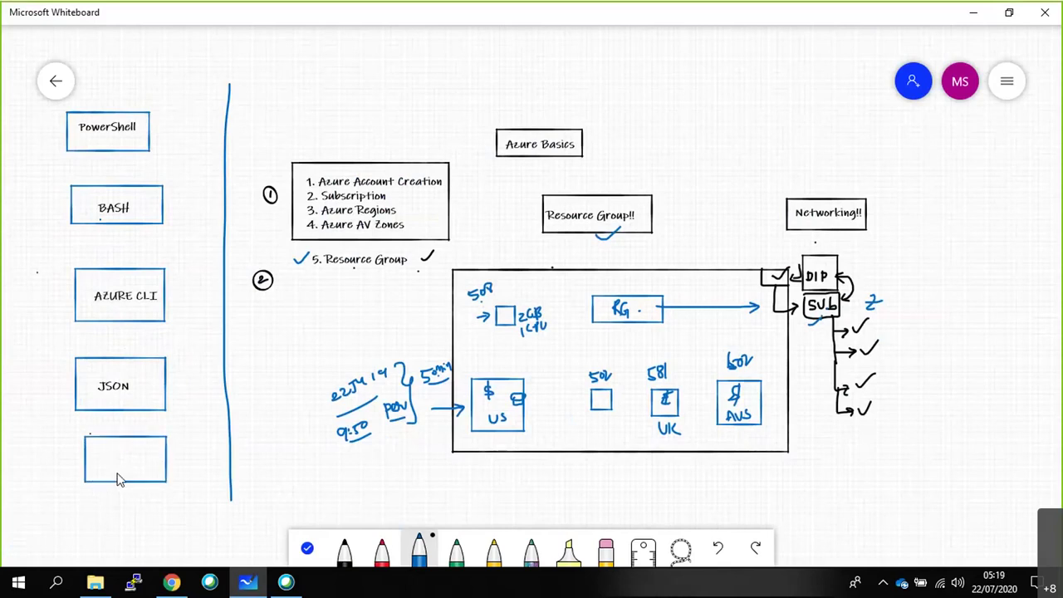
Label the empty box under JSON as YAML.
click(112, 448)
click(126, 429)
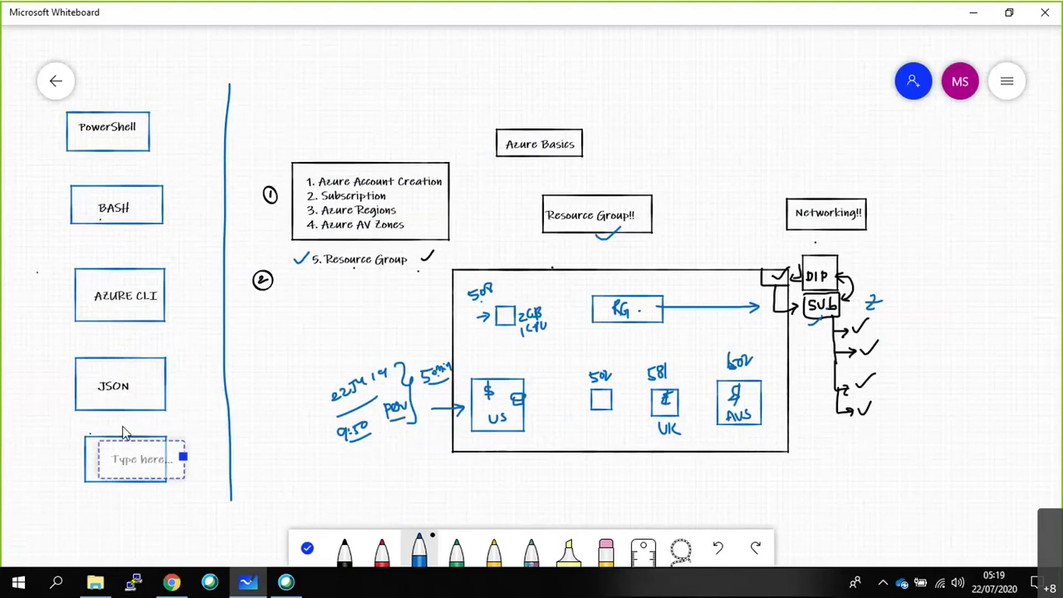
text(YAML)
click(130, 501)
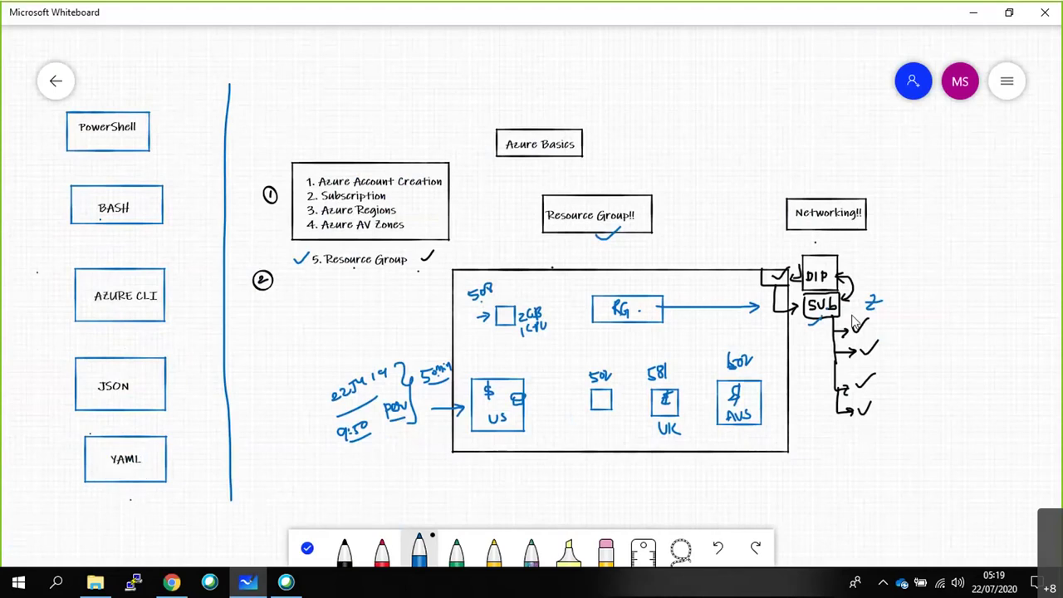
Draw a square on the right side and label it Terraforms.
mouse_move(951, 423)
mouse_down()
mouse_move(1023, 485)
mouse_move(1024, 421)
mouse_move(956, 426)
mouse_up()
click(968, 394)
text(Terraforms)
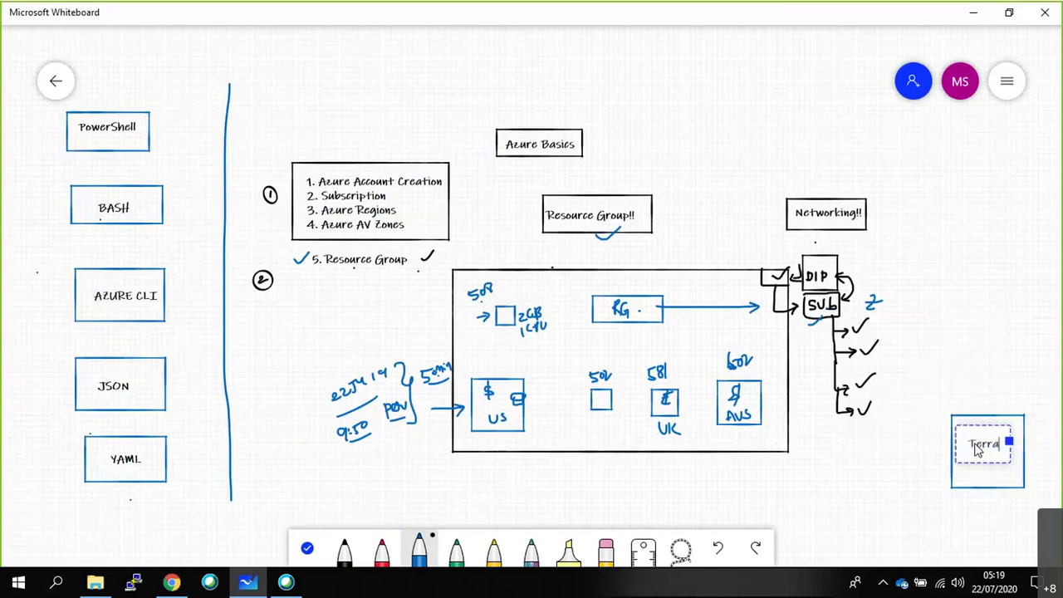
click(966, 469)
Add a boxed Packer label above Terraforms.
mouse_move(955, 300)
mouse_down()
mouse_move(956, 367)
mouse_move(1038, 359)
mouse_move(998, 294)
mouse_move(957, 295)
mouse_up()
right_click(988, 273)
click(970, 269)
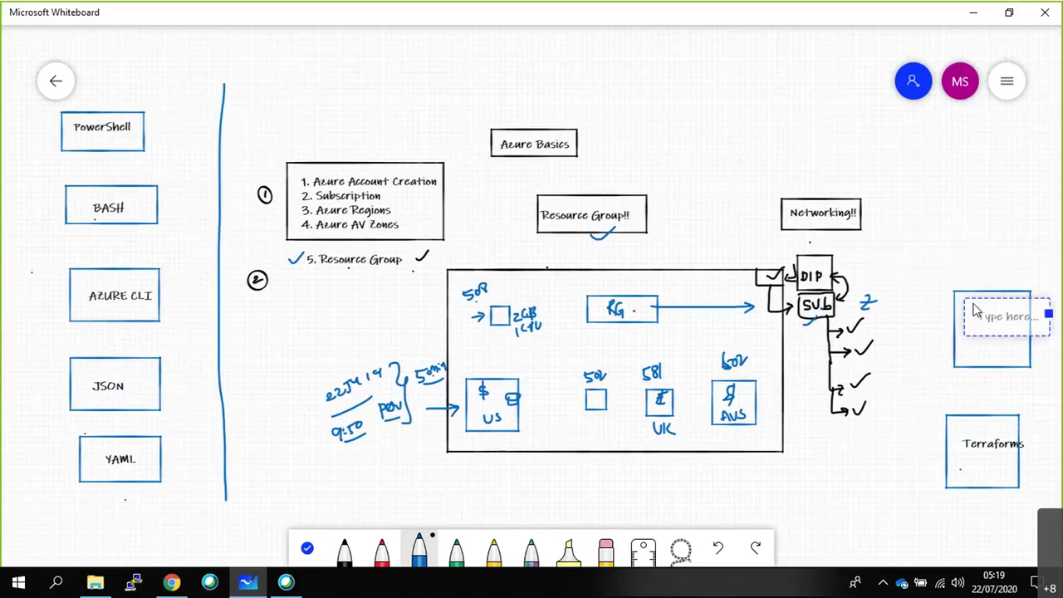
text(Packer)
mouse_move(954, 177)
mouse_down()
mouse_move(951, 209)
mouse_move(1021, 243)
mouse_move(1028, 166)
mouse_move(955, 166)
mouse_up()
Label the top-right square 'DevOps Portal' on two lines.
right_click(967, 183)
click(972, 138)
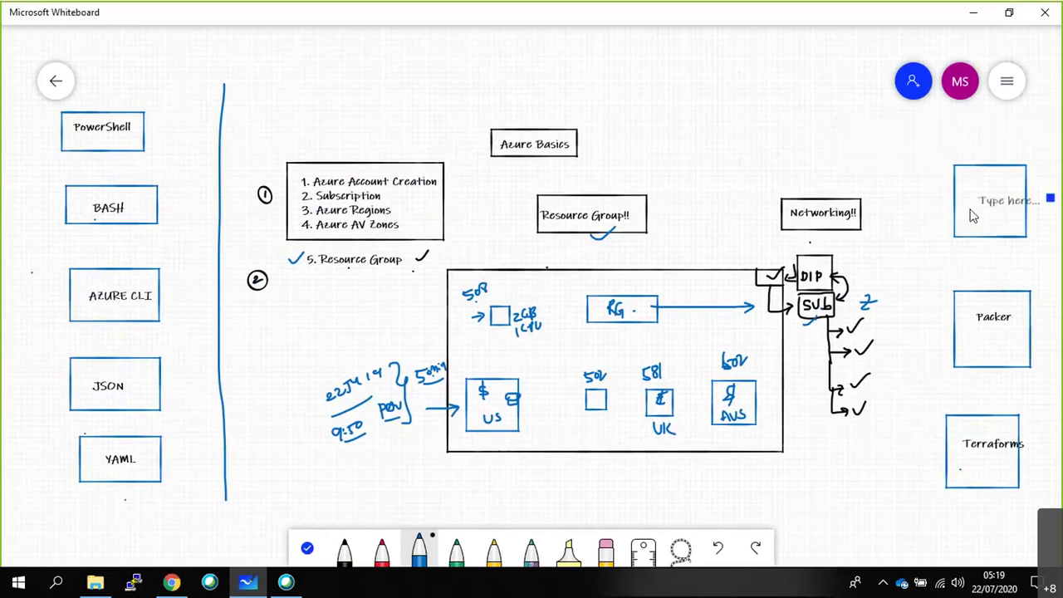
text(DevOps)
key(Return)
text(Port)
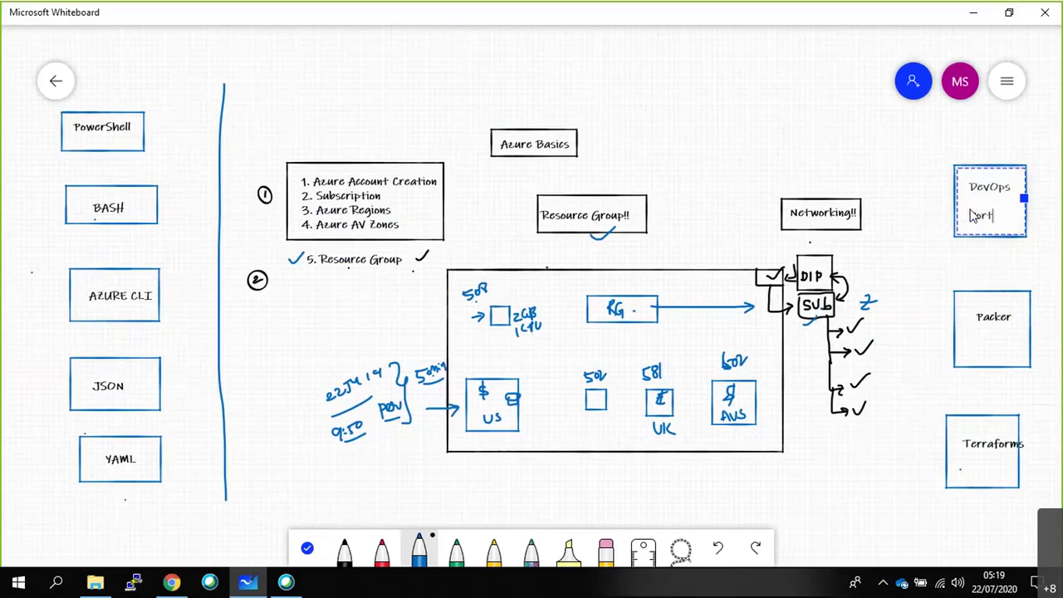
text(al)
click(981, 254)
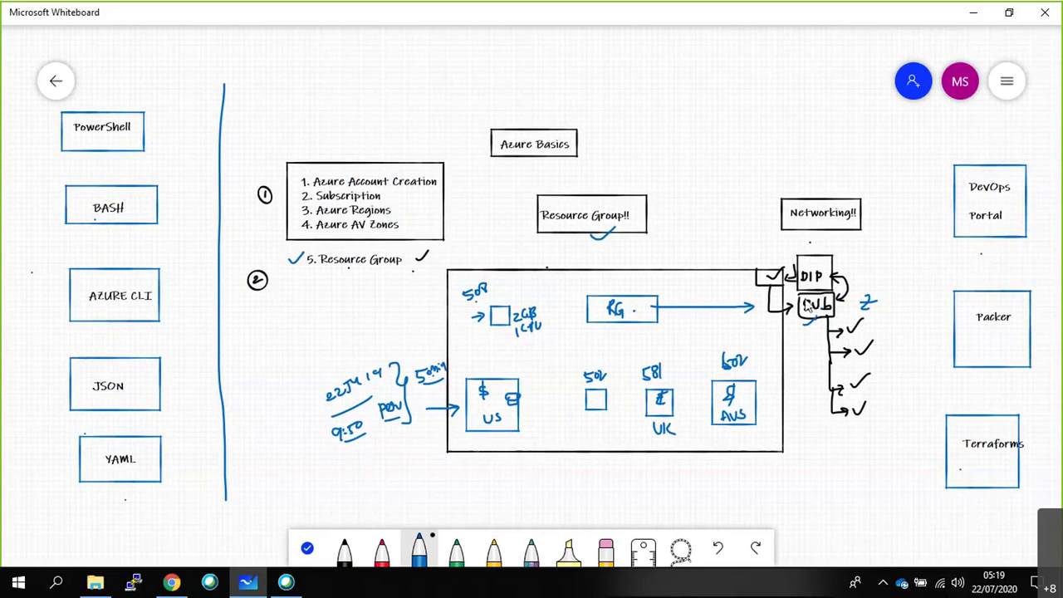
Tick above the RG box, above PowerShell and inside RG, then sketch a wide top box.
drag(619, 284, 651, 270)
drag(93, 97, 137, 85)
mouse_move(637, 308)
mouse_down()
mouse_move(645, 319)
mouse_move(657, 298)
mouse_up()
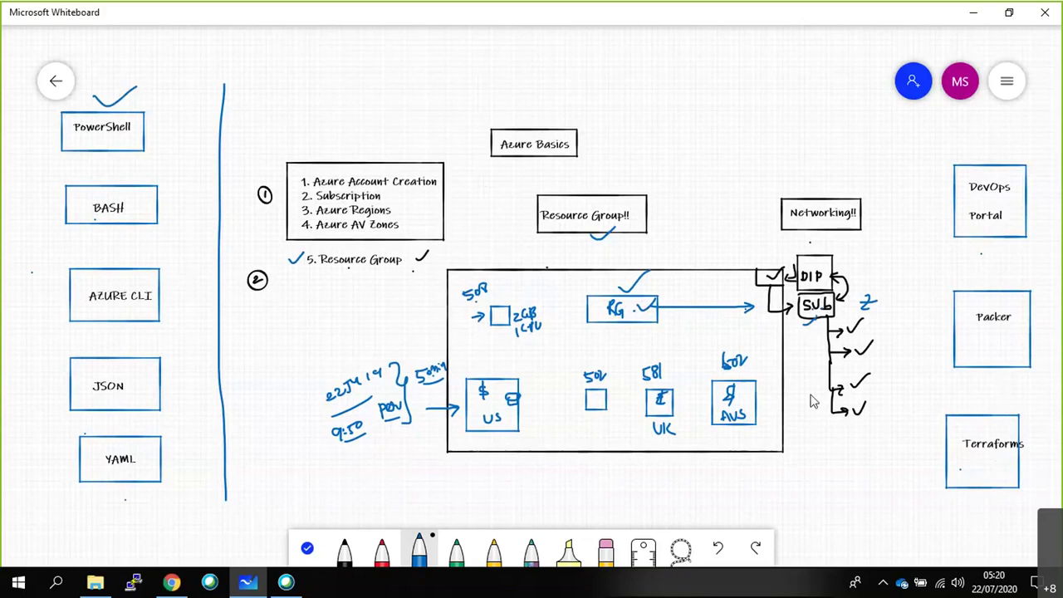
mouse_move(381, 41)
mouse_down()
mouse_move(384, 74)
mouse_move(778, 97)
mouse_move(705, 38)
mouse_move(401, 46)
mouse_move(735, 94)
mouse_move(760, 38)
mouse_move(440, 35)
mouse_up()
Write 'Proper Auth & Authorization to use ... any CLI' / 'or GUI' in the top box.
key(ctrl+z)
click(457, 50)
click(475, 44)
text(Pr)
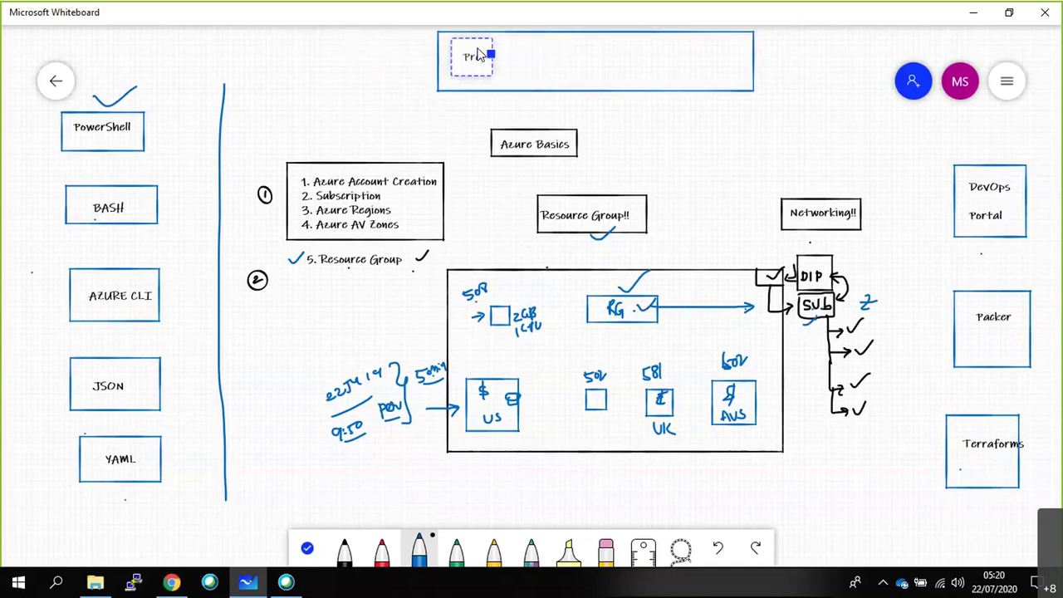
text(imer Auth & A)
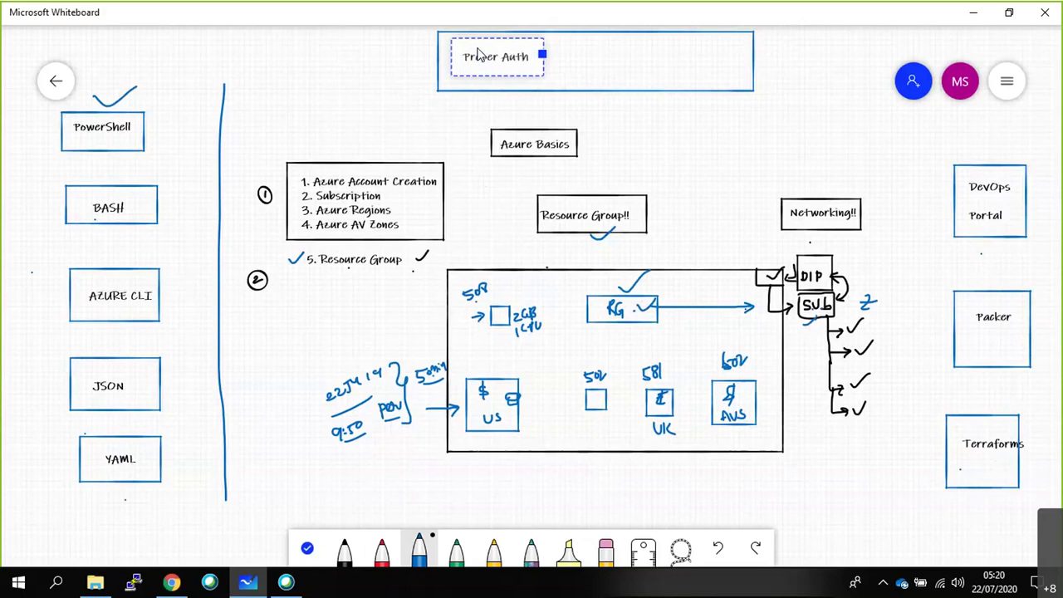
text(uth)
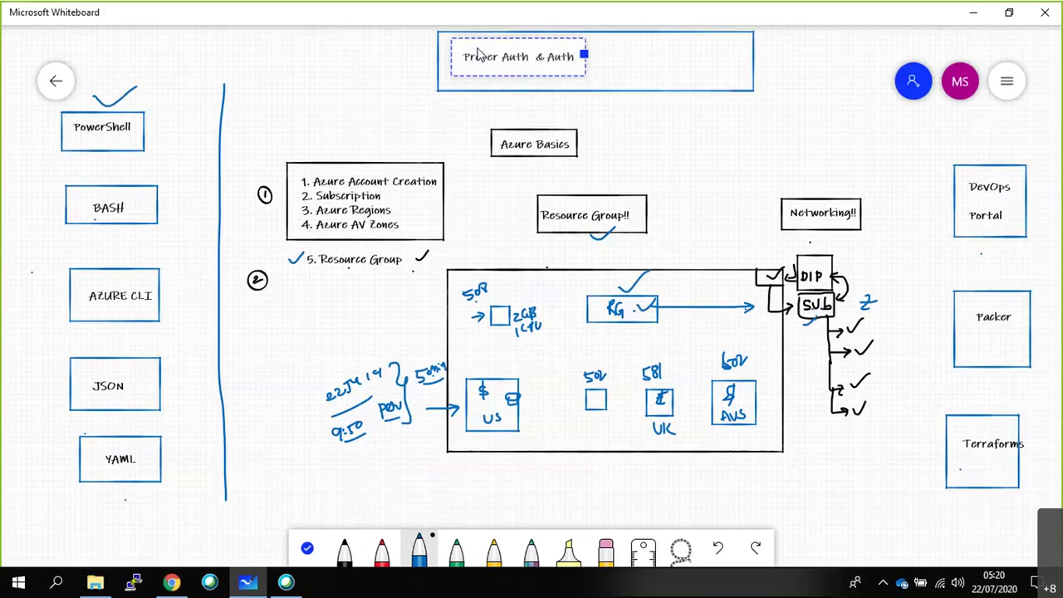
text(orization to use ... any CLI)
key(Return)
text(or GUI)
click(654, 149)
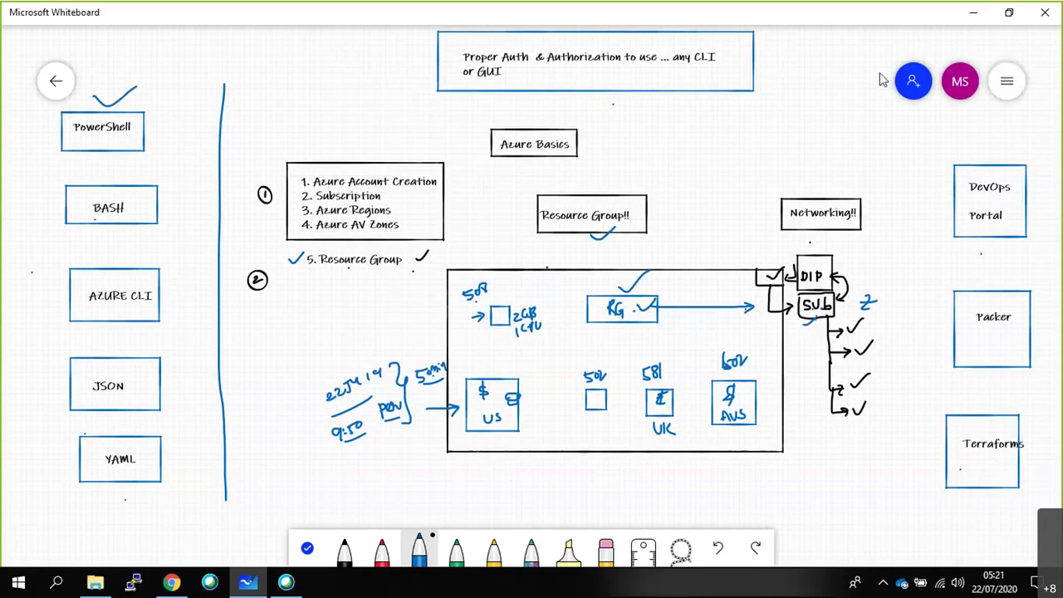
Draw a boxed SP at top right with a tick below, and underline part of the auth note.
mouse_move(810, 42)
mouse_down()
mouse_move(814, 74)
mouse_move(840, 55)
mouse_move(851, 74)
mouse_move(833, 59)
mouse_move(844, 52)
mouse_up()
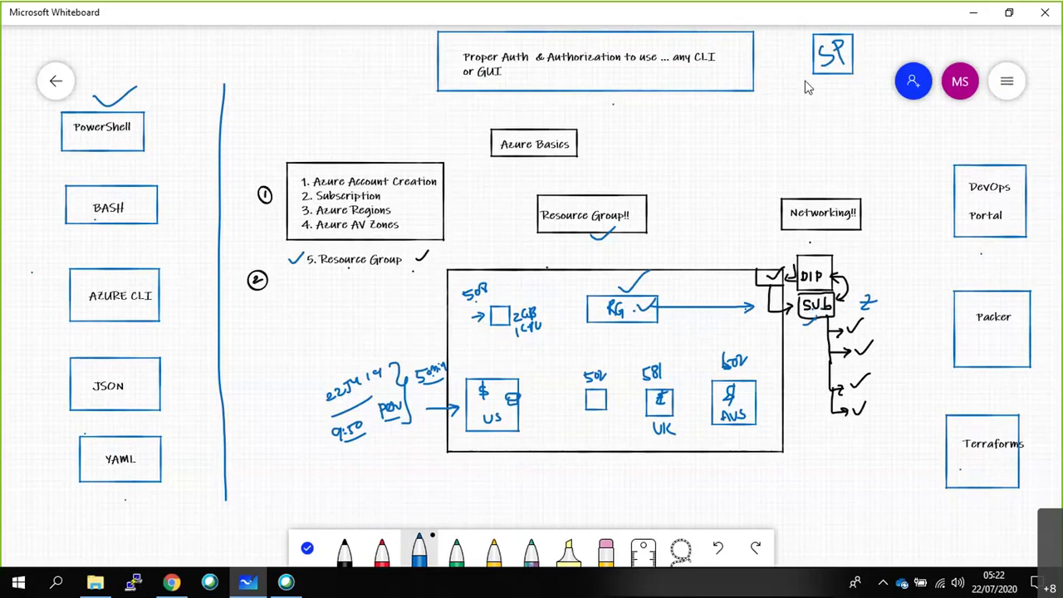
drag(832, 76, 855, 56)
drag(578, 73, 594, 73)
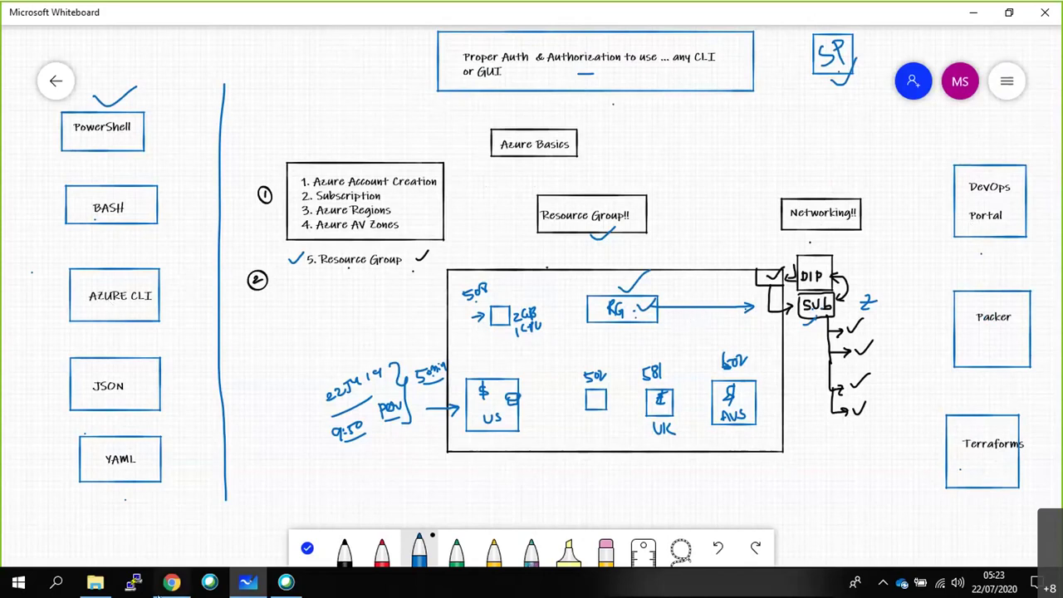
Create resource group RG1 in East US under maverickcloud, skipping tags.
click(172, 581)
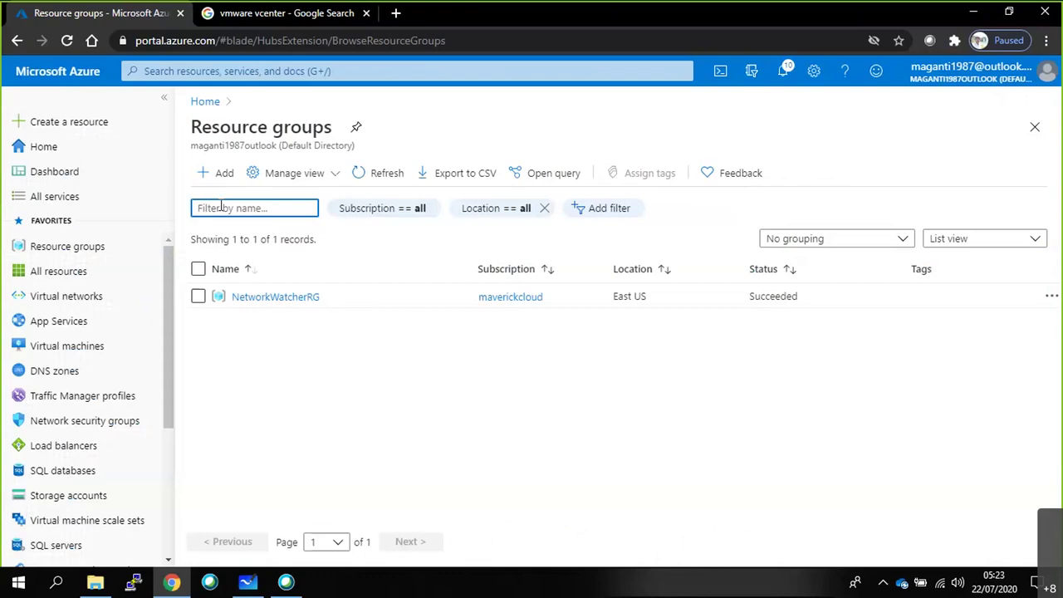
click(58, 248)
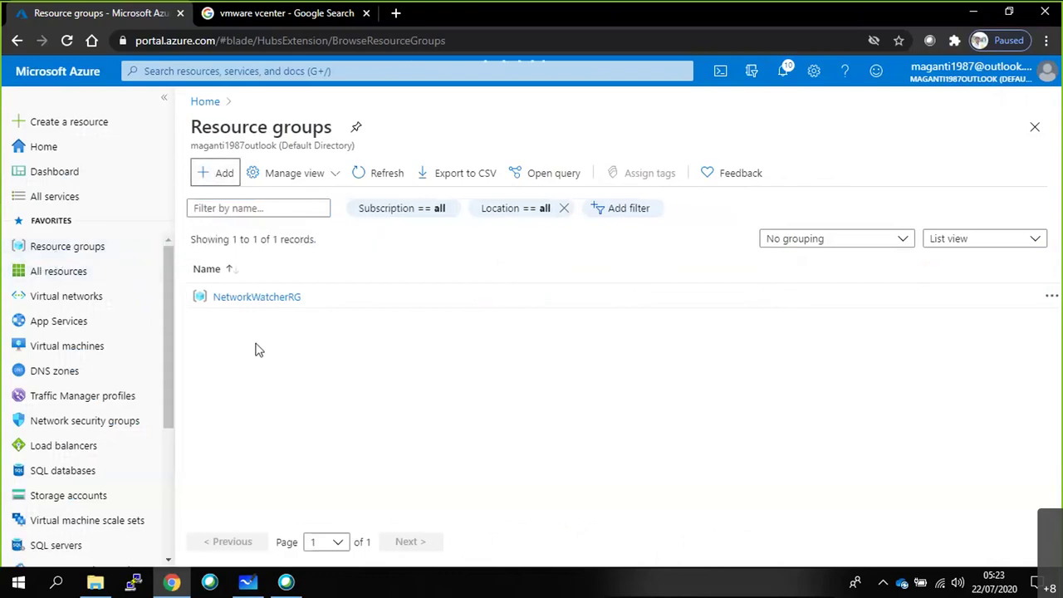
click(215, 173)
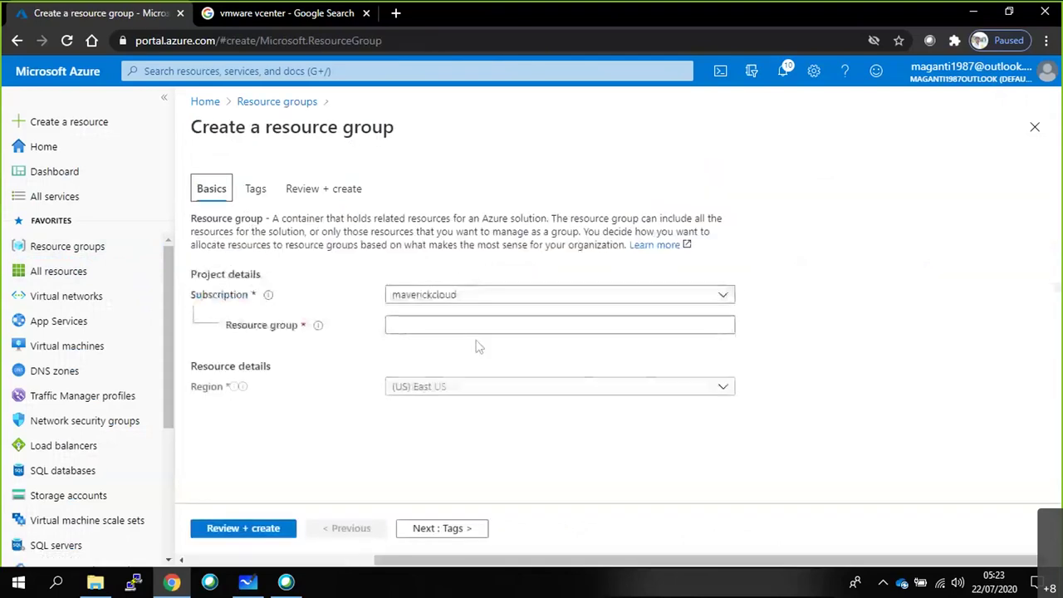
click(574, 327)
text(RG1)
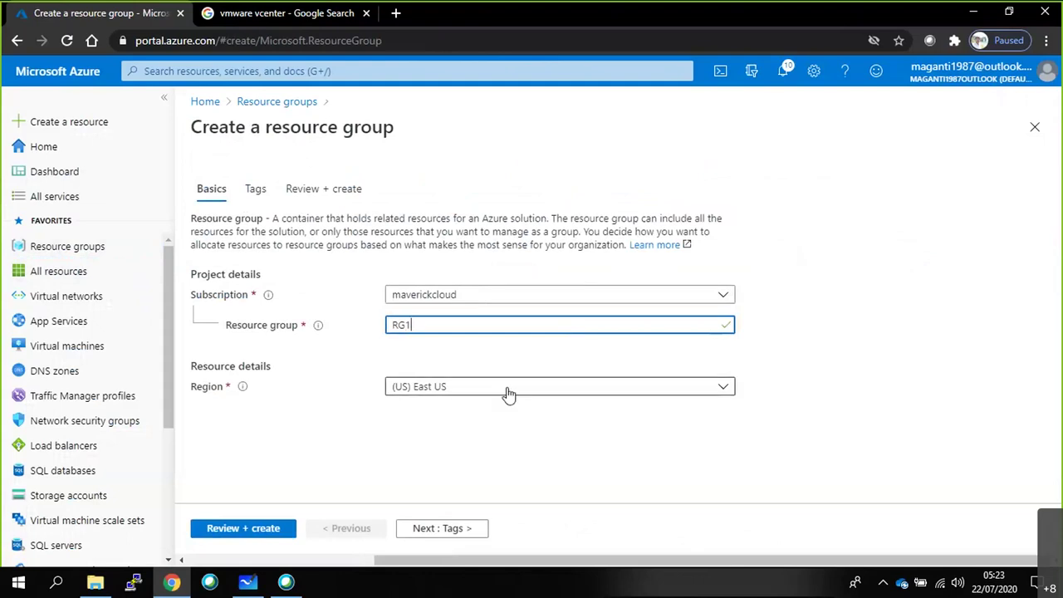
mouse_move(318, 326)
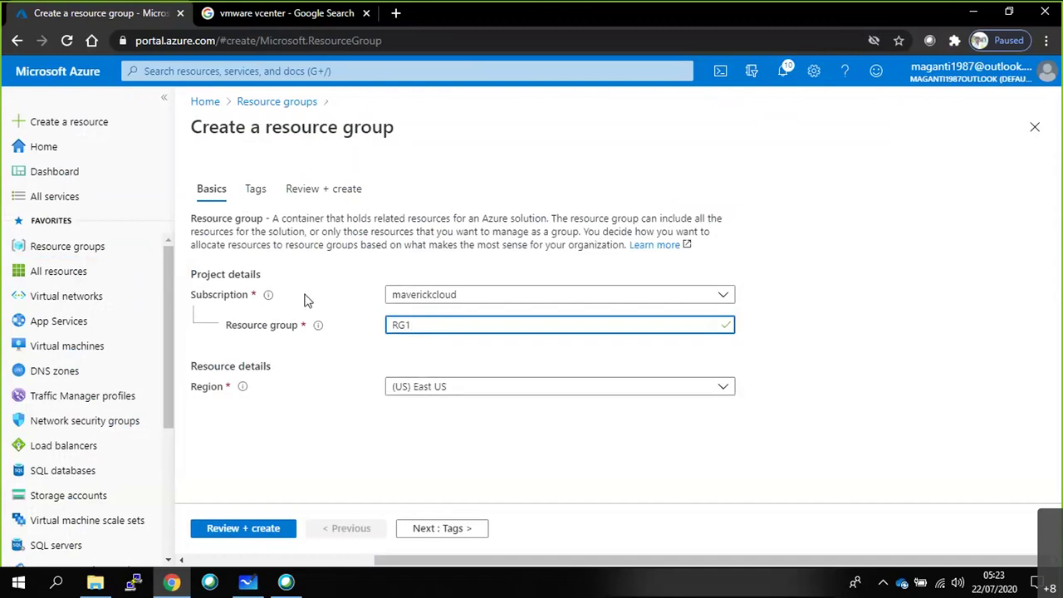
click(425, 531)
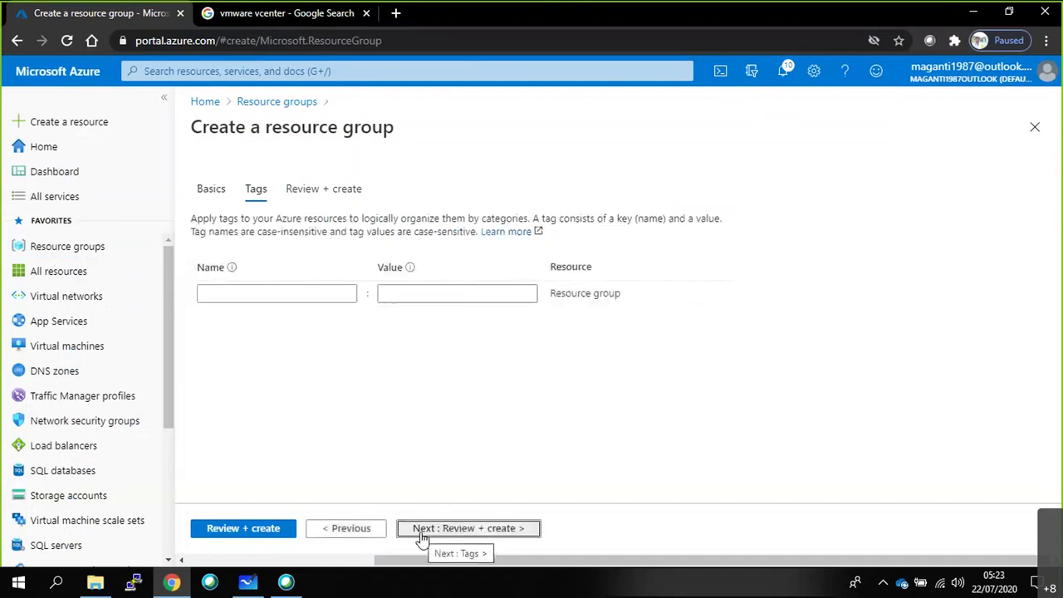
click(257, 531)
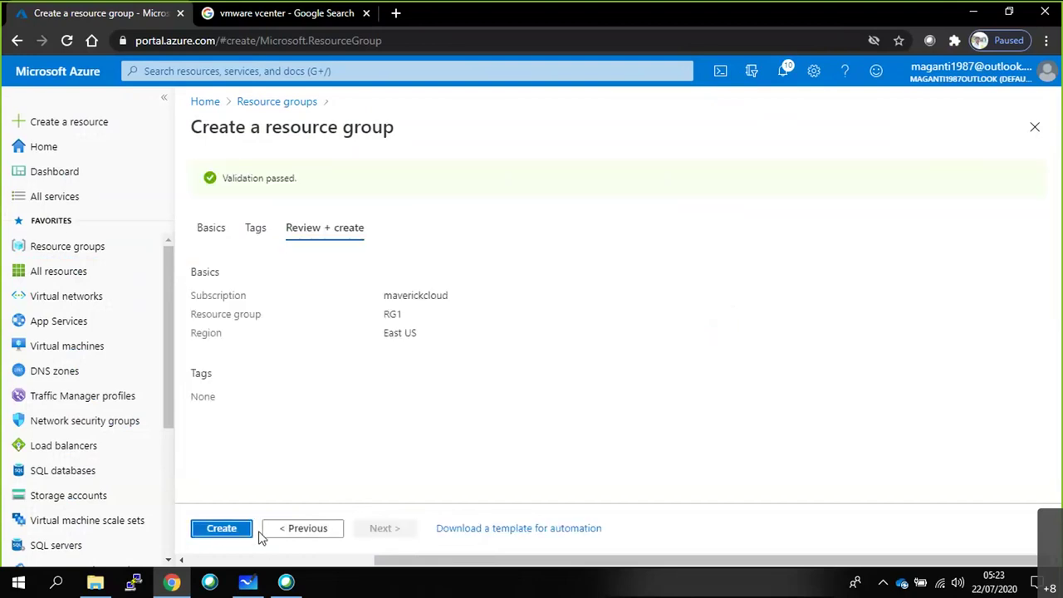
click(215, 529)
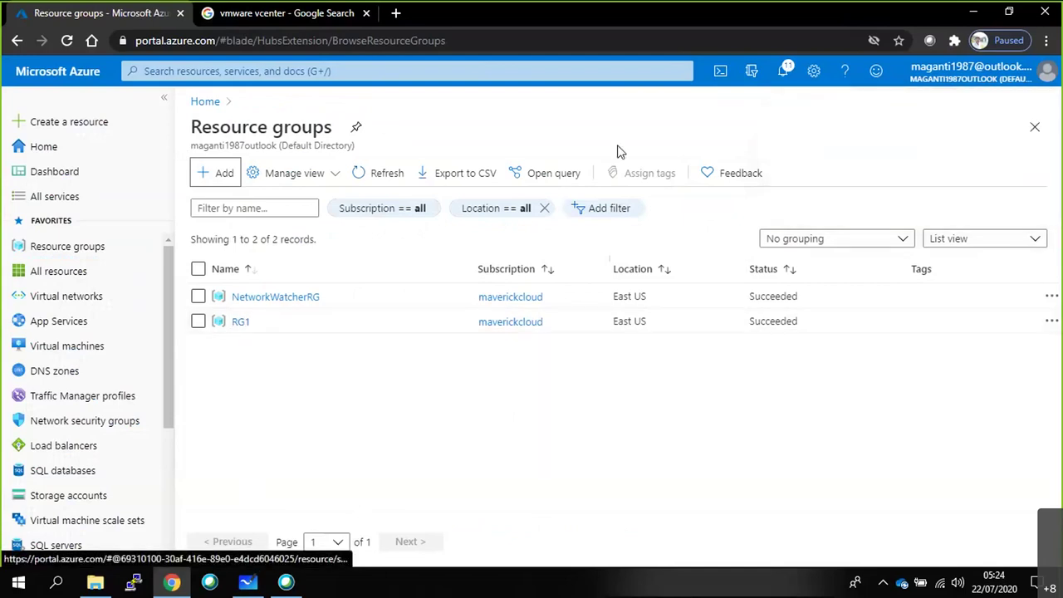
Launch Cloud Shell in the portal, start creating its required storage, and switch to Whiteboard.
click(719, 73)
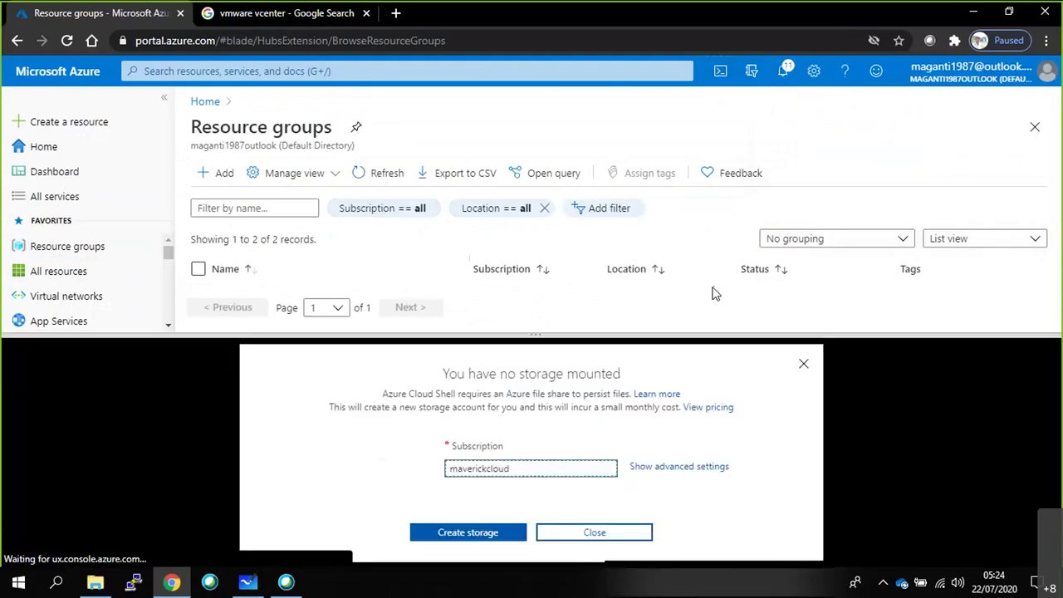
click(468, 532)
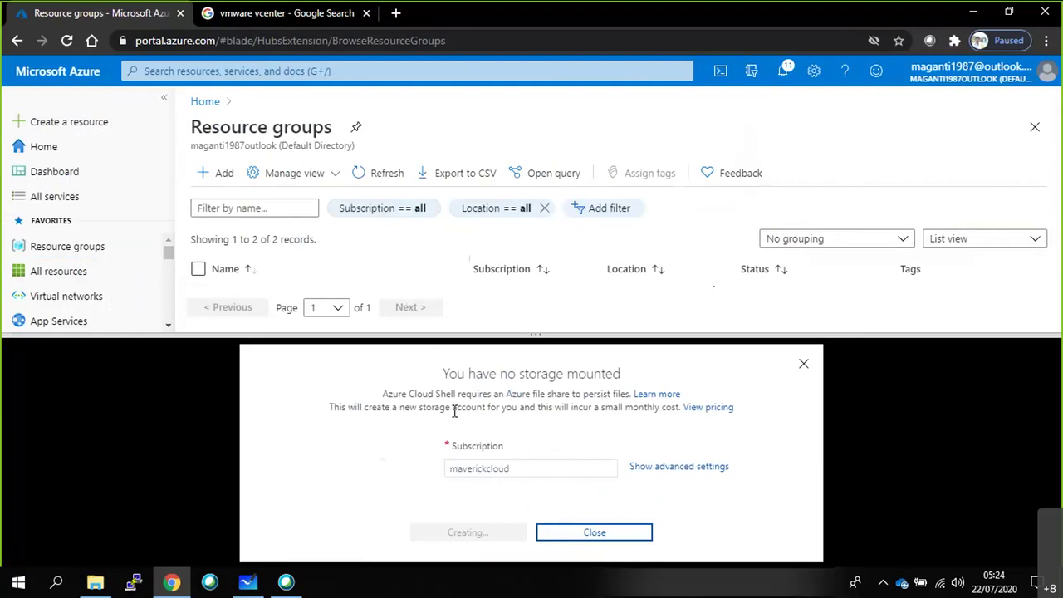
click(247, 582)
Extend the blue bracket beside Azure Basics into a curly brace and tick '5. Resource Group'.
drag(471, 185, 469, 250)
mouse_move(289, 259)
mouse_down()
mouse_move(313, 250)
mouse_move(321, 326)
mouse_up()
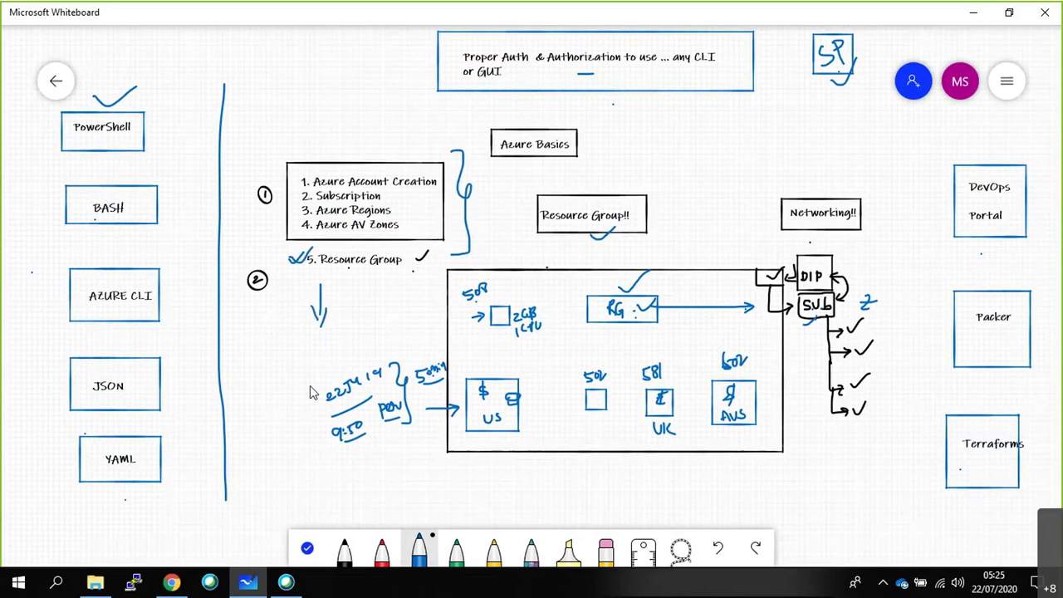
key(alt+Tab)
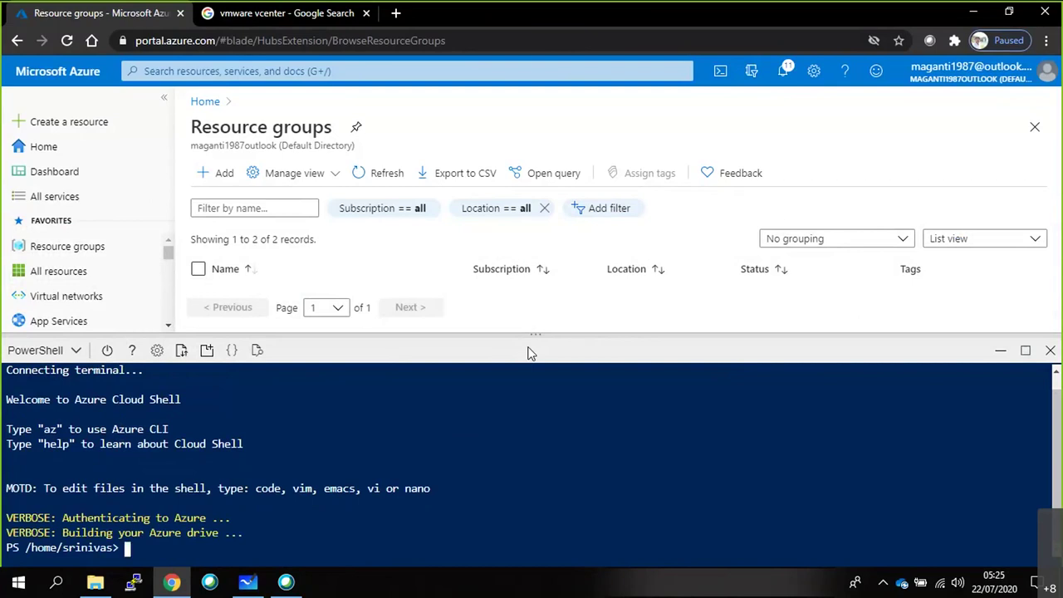
Run az login, open the device login page, and rerun login to get a fresh code.
text(az login)
key(Return)
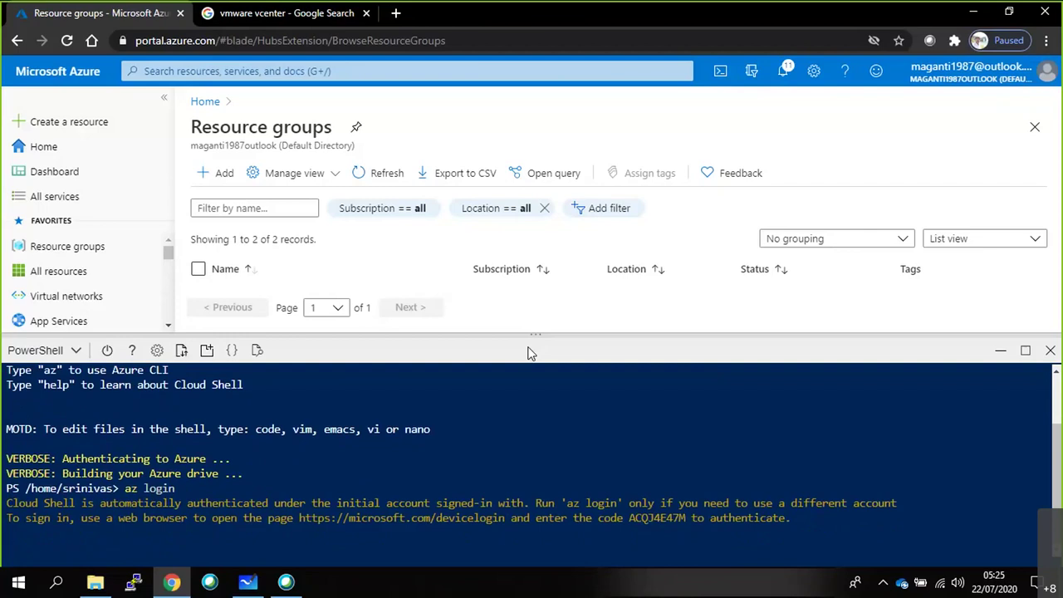
click(320, 523)
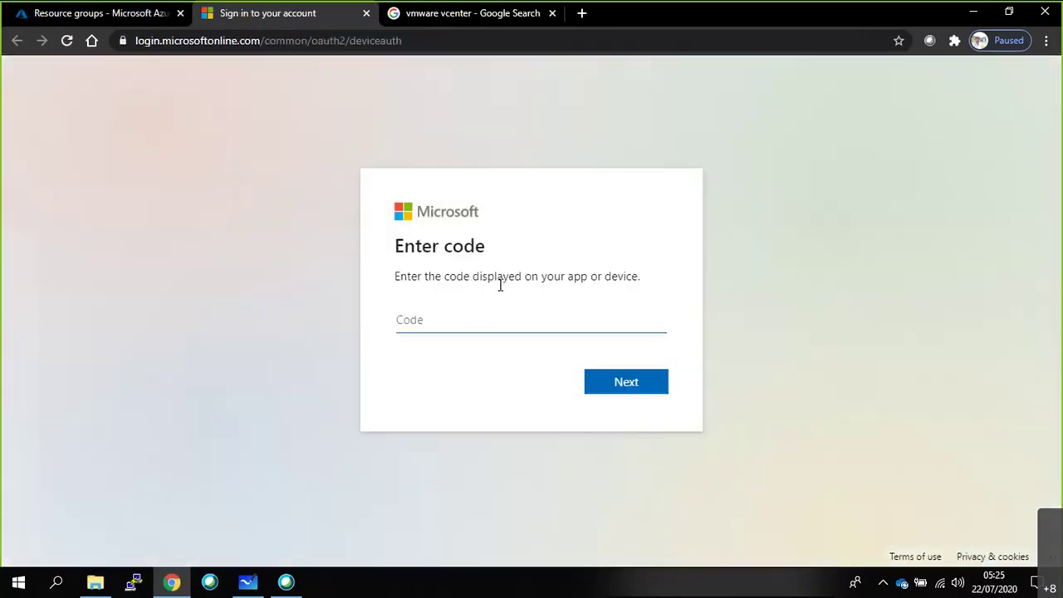
key(ctrl+shift+Tab)
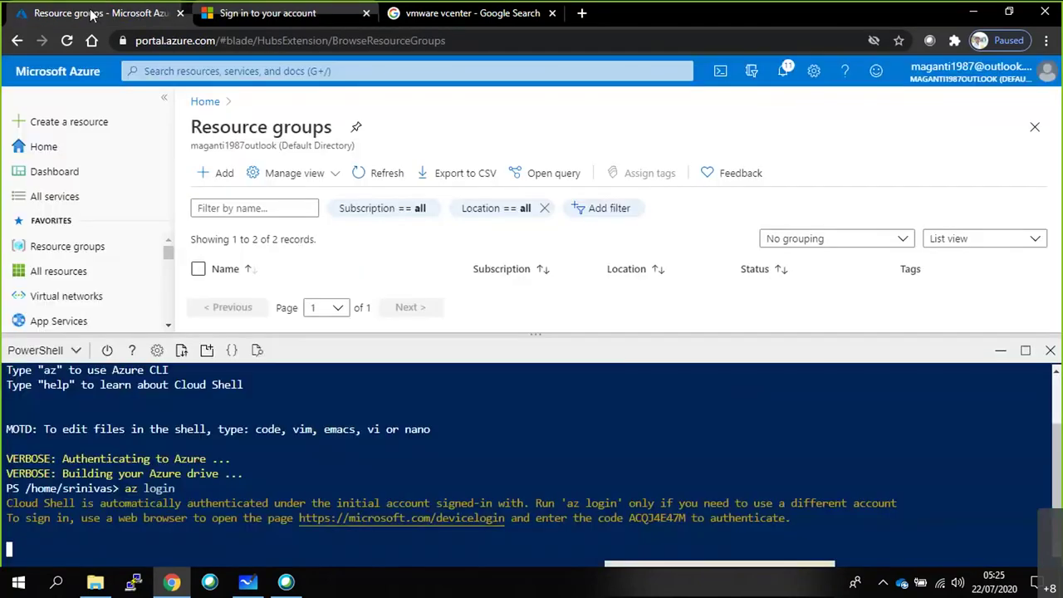
double_click(656, 517)
key(ctrl+c)
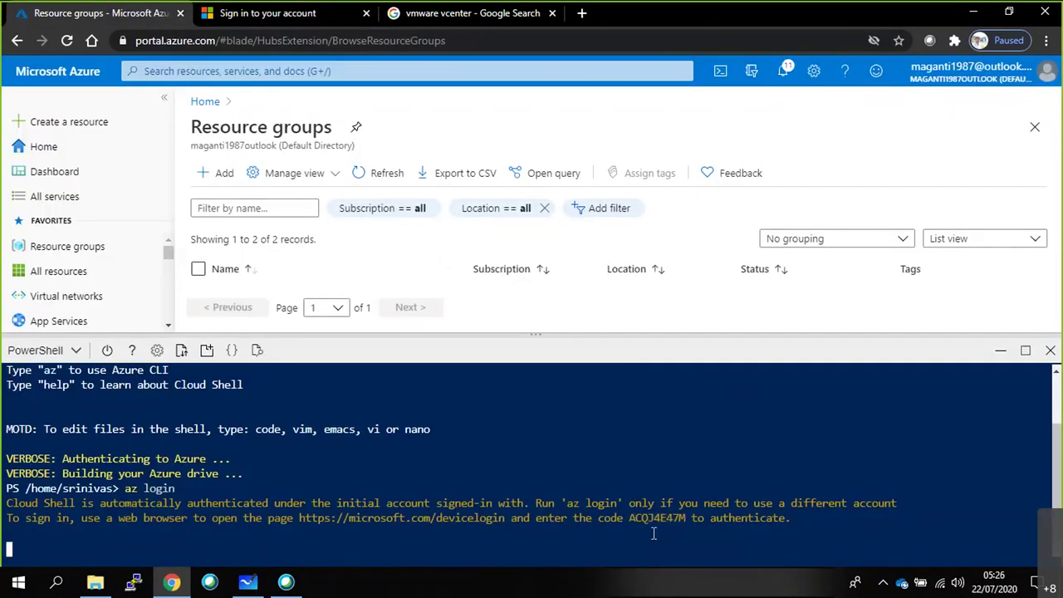
key(ctrl+c)
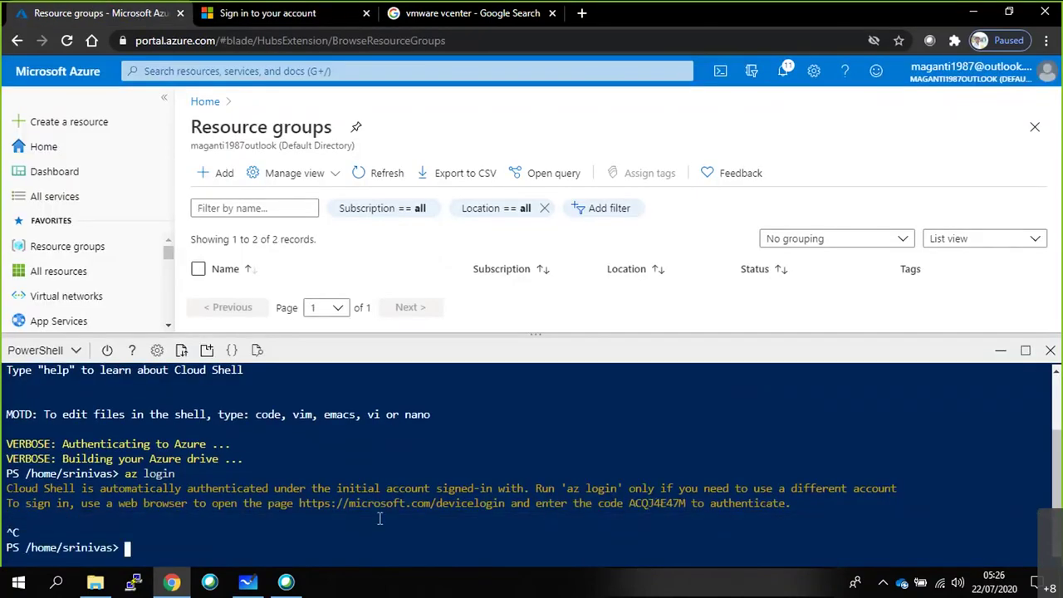
key(Up)
key(Return)
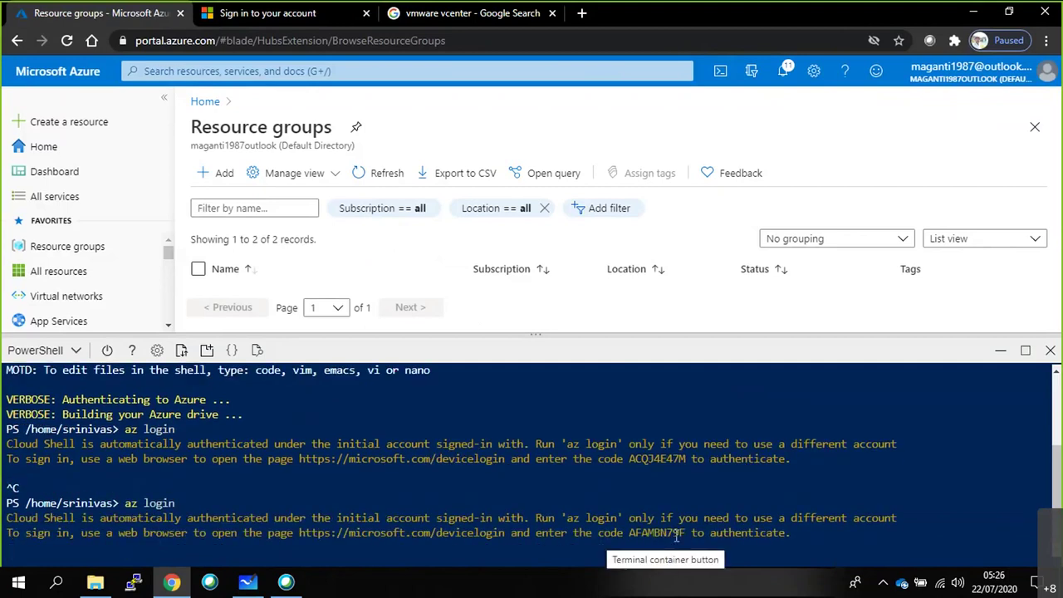
Copy the new device code and submit it on the microsoft.com/devicelogin page.
drag(686, 532, 628, 533)
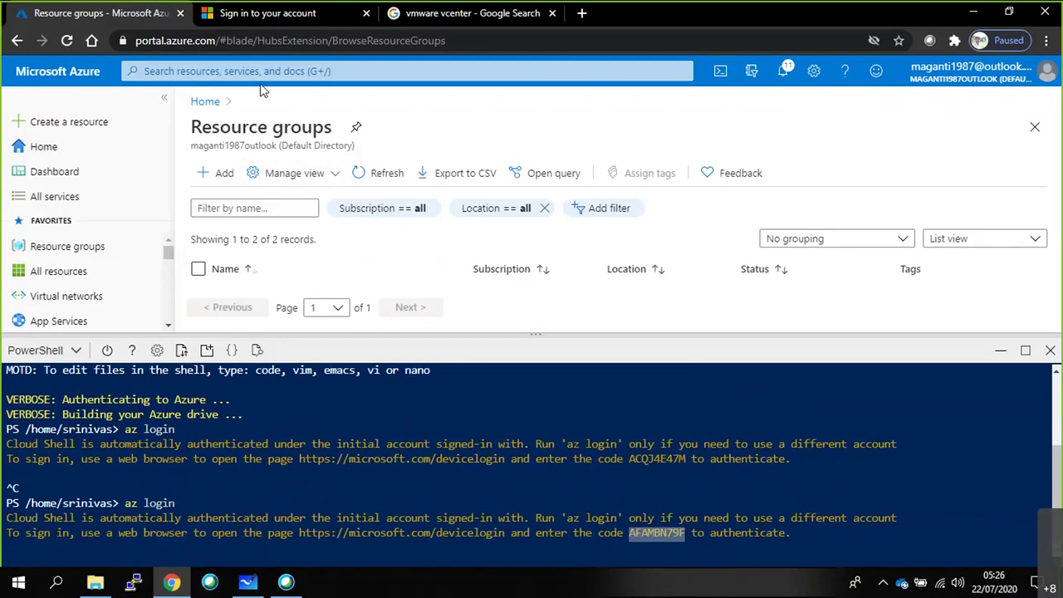
click(324, 14)
text(AFAMBN)
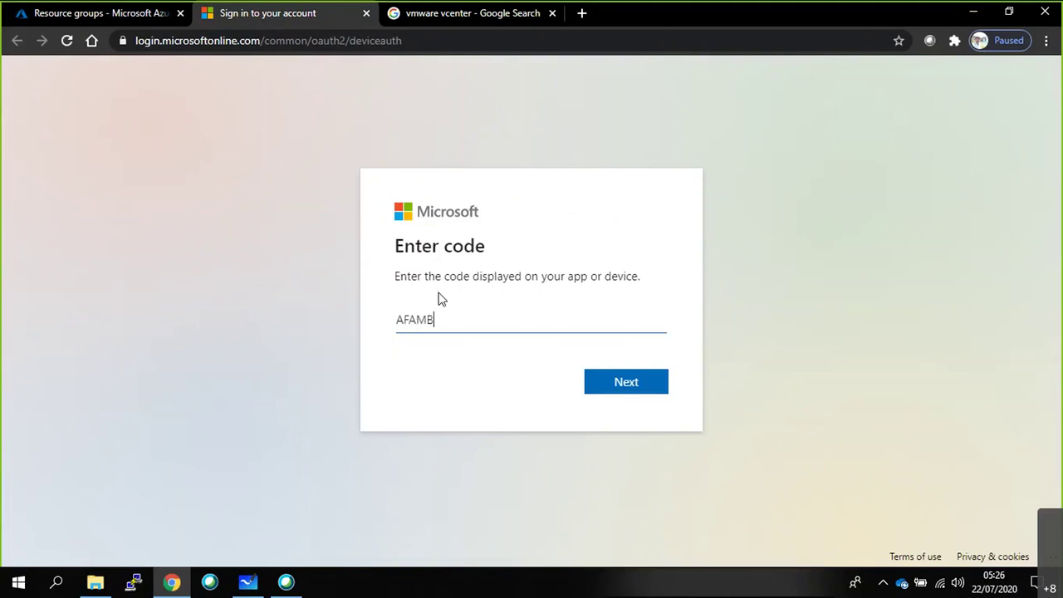
click(128, 9)
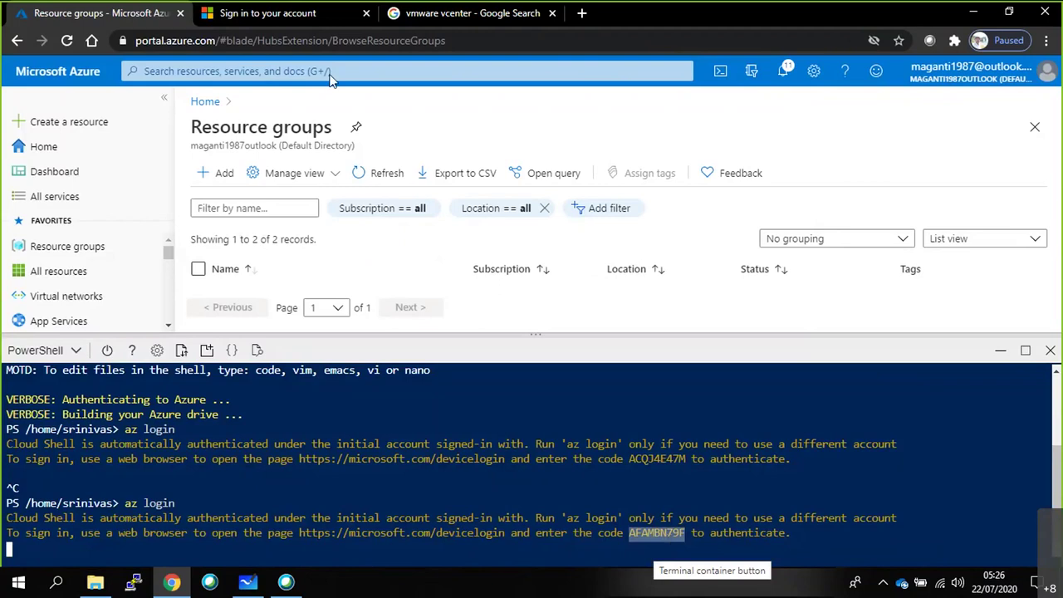
click(267, 12)
text(79F)
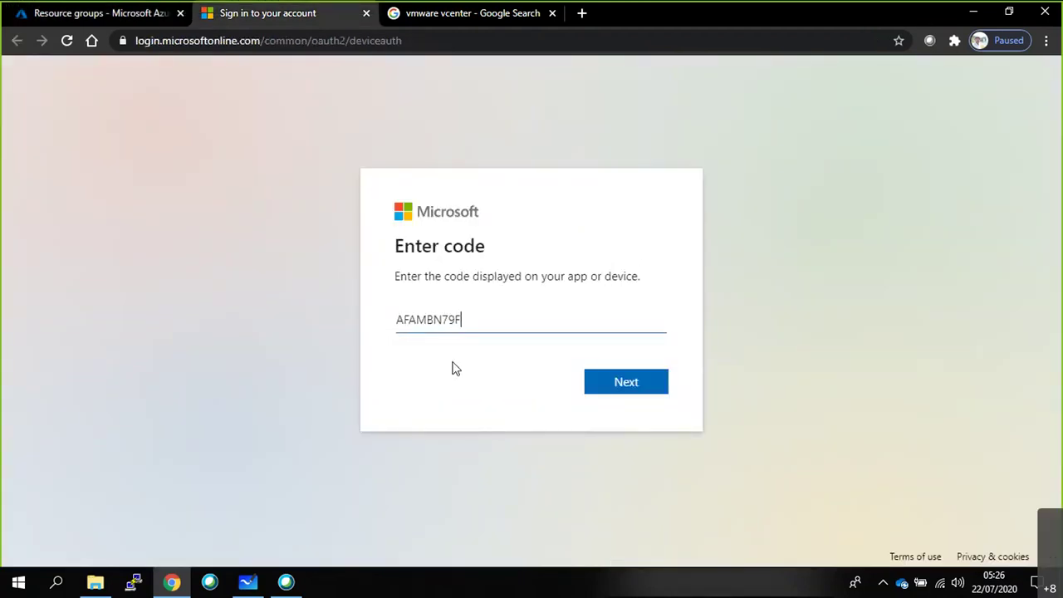
key(Return)
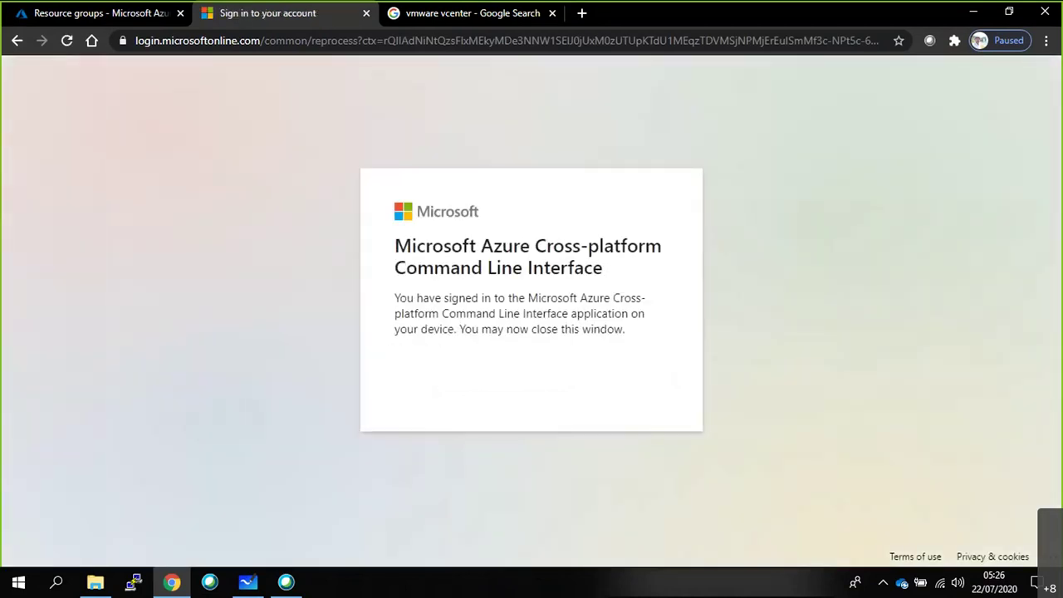
Back in the portal's signed-in Cloud Shell, open a separate session in a new tab.
key(ctrl+1)
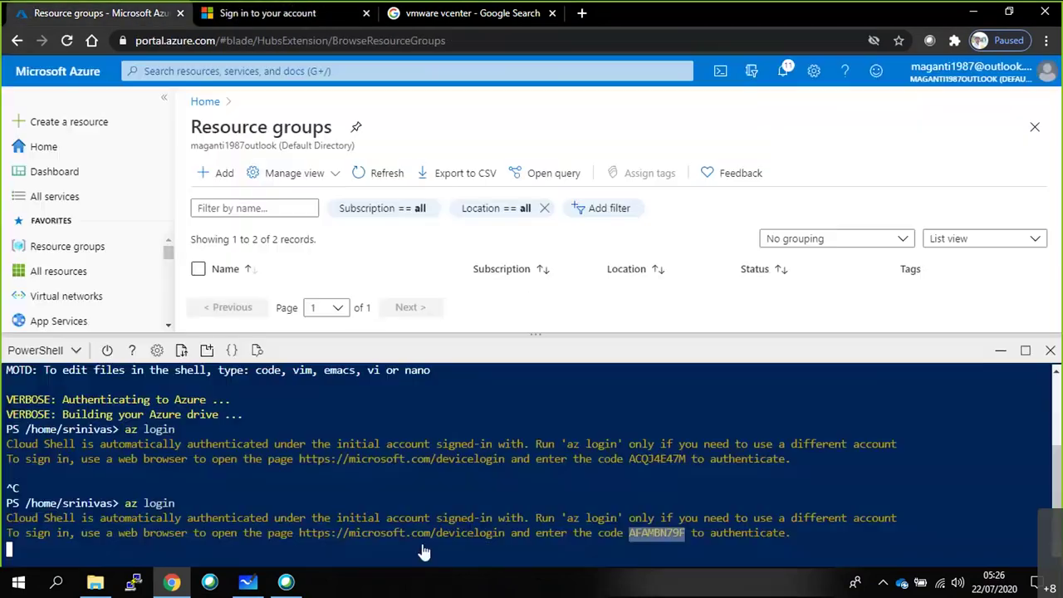
key(Return)
key(Return)
key(Return)
key(Return)
key(Return)
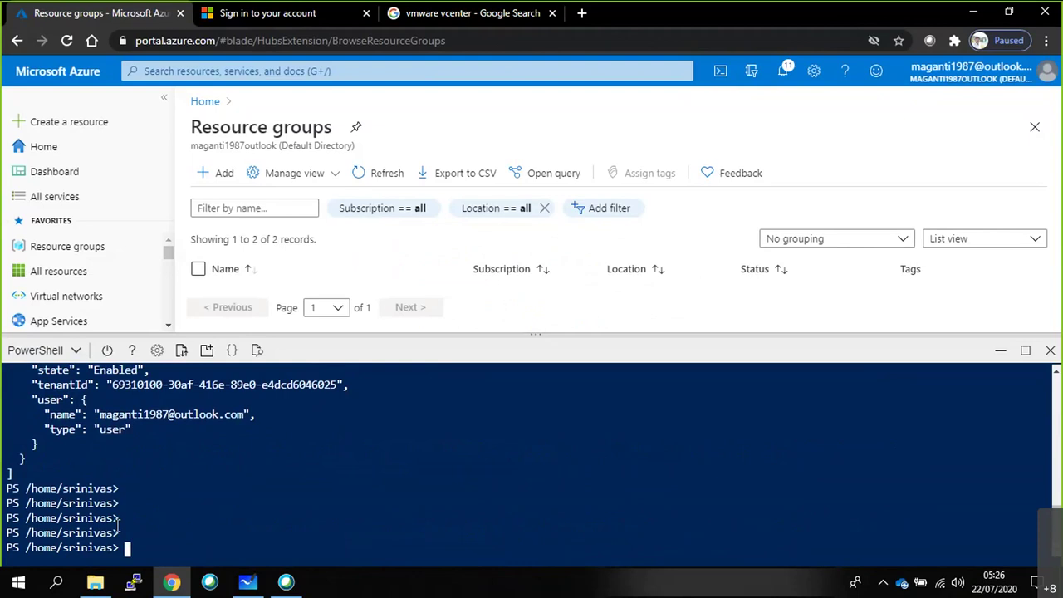
click(206, 351)
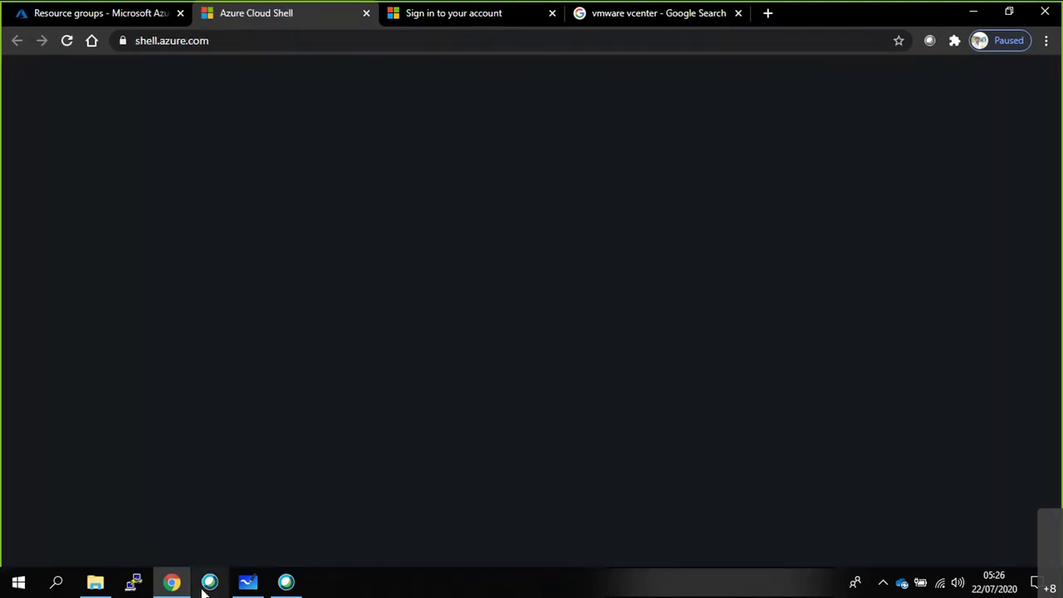
Choose Default Directory on shell.azure.com to start the standalone PowerShell terminal.
click(18, 583)
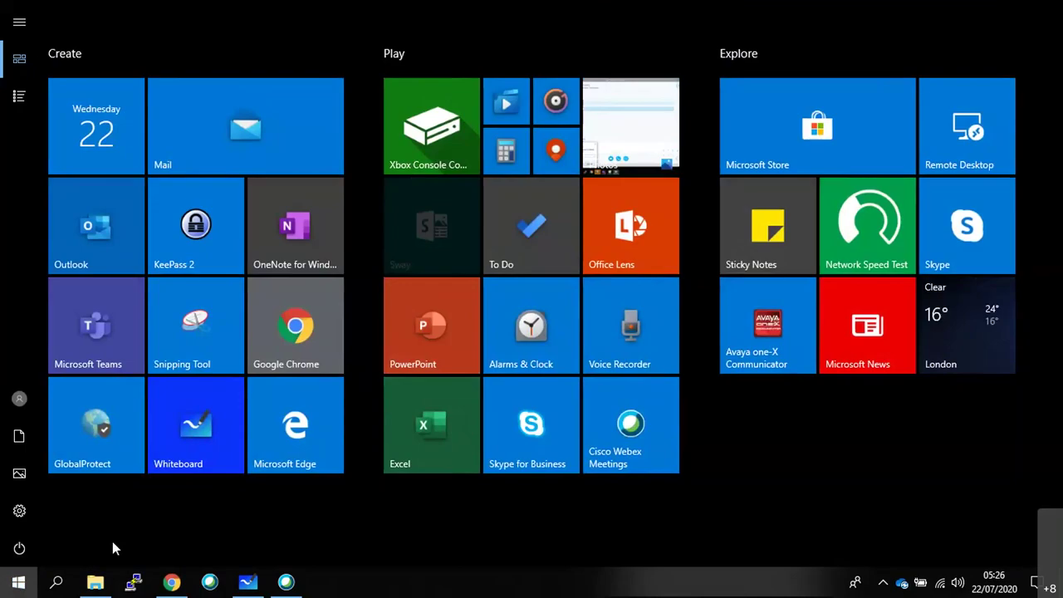
key(Escape)
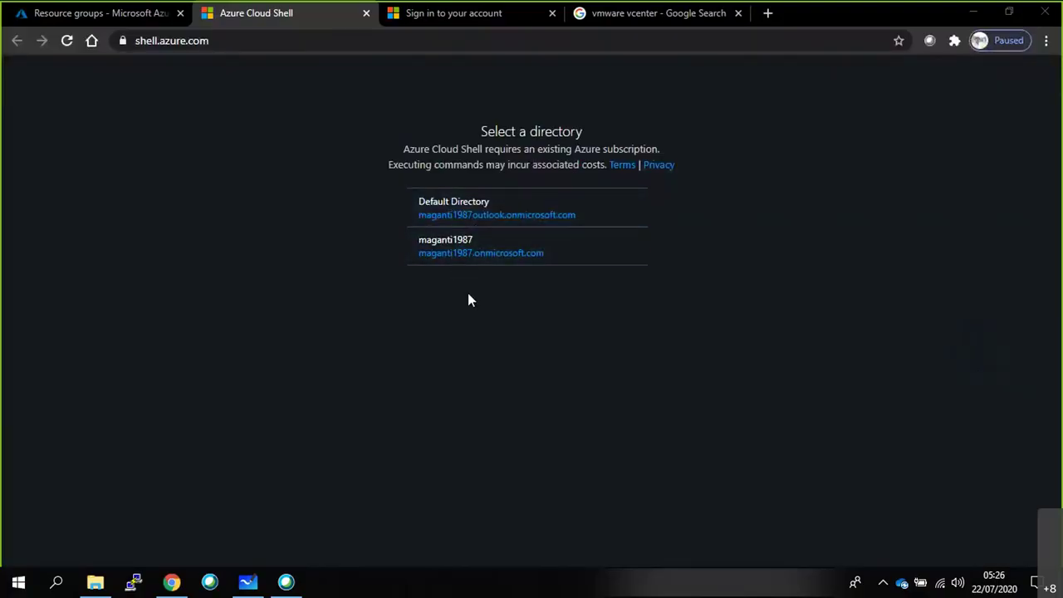
click(489, 219)
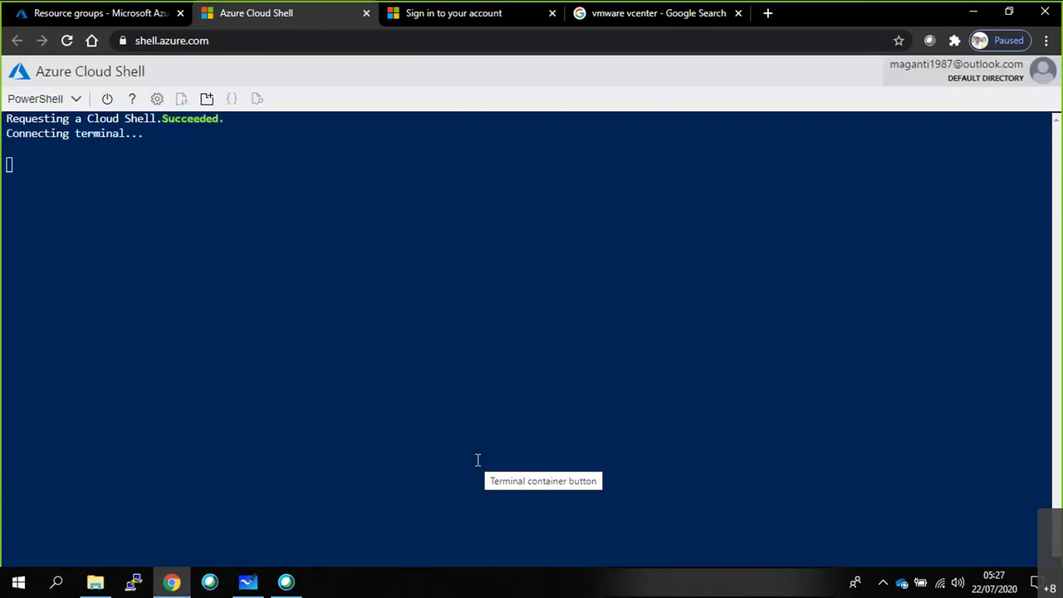
Check the Resource groups tab listing NetworkWatcherRG and RG1, then return to Cloud Shell.
click(60, 12)
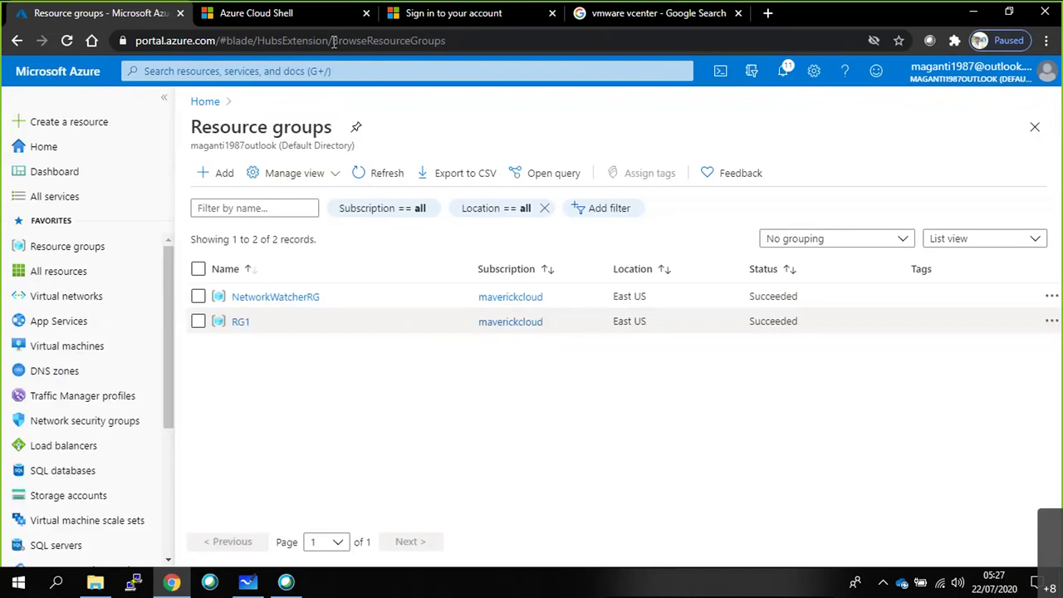
click(305, 13)
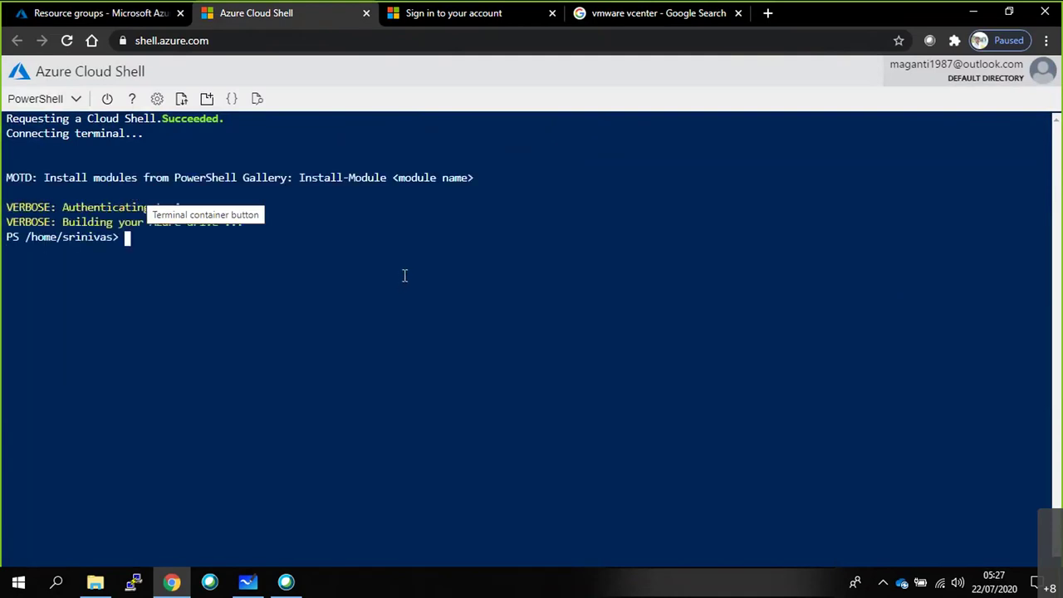
Run 'az group create RG1 --location EASTUS', which errors without the --name argument.
text(az )
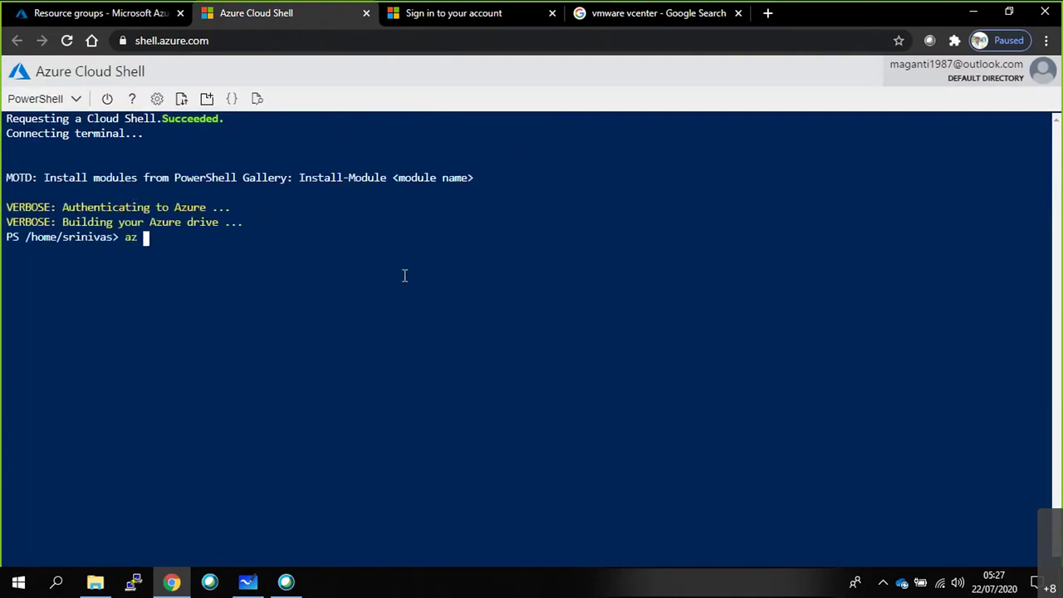
text(group create RG1)
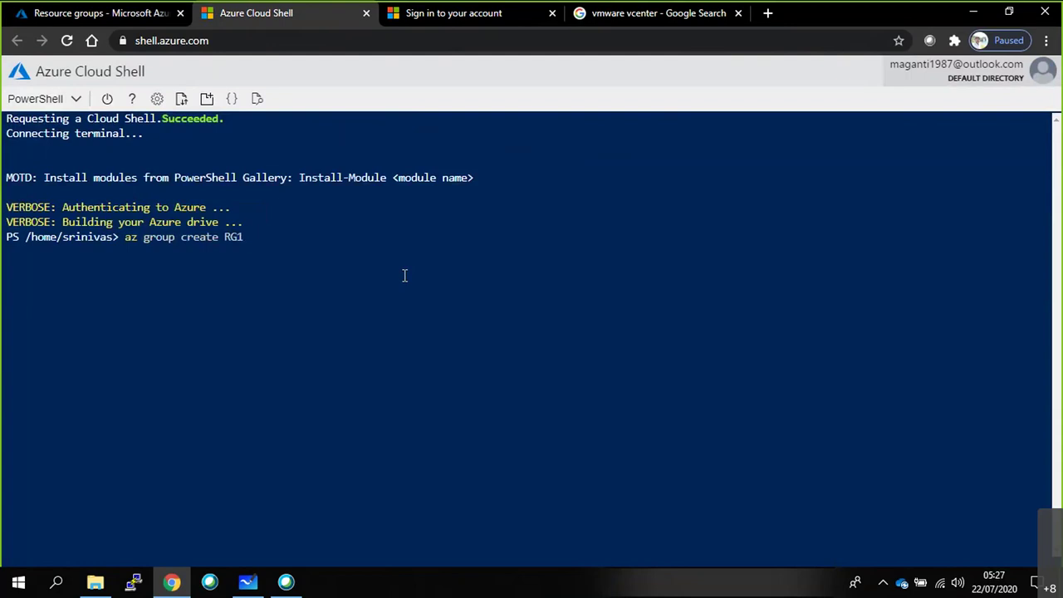
text( --location EASTUSU)
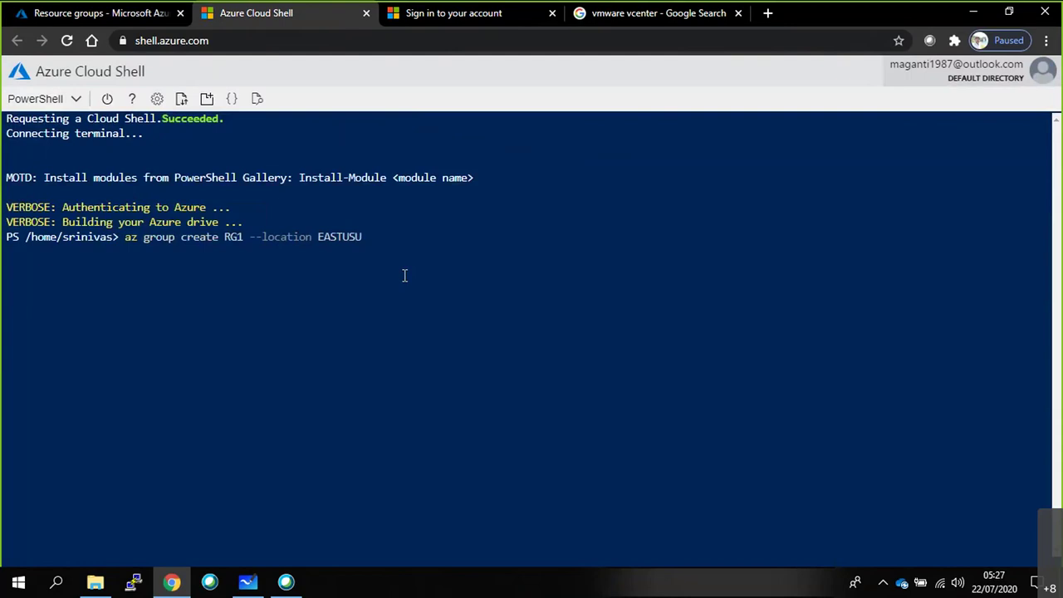
key(BackSpace)
key(Return)
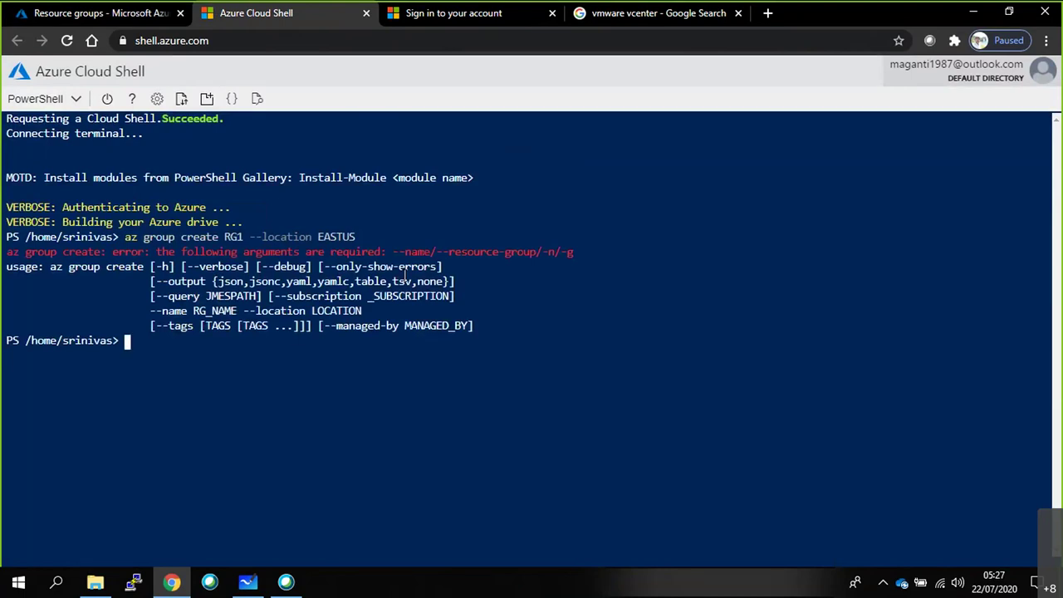
Add --name and rerun to create RG1 in eastus with provisioningState Succeeded.
key(Up)
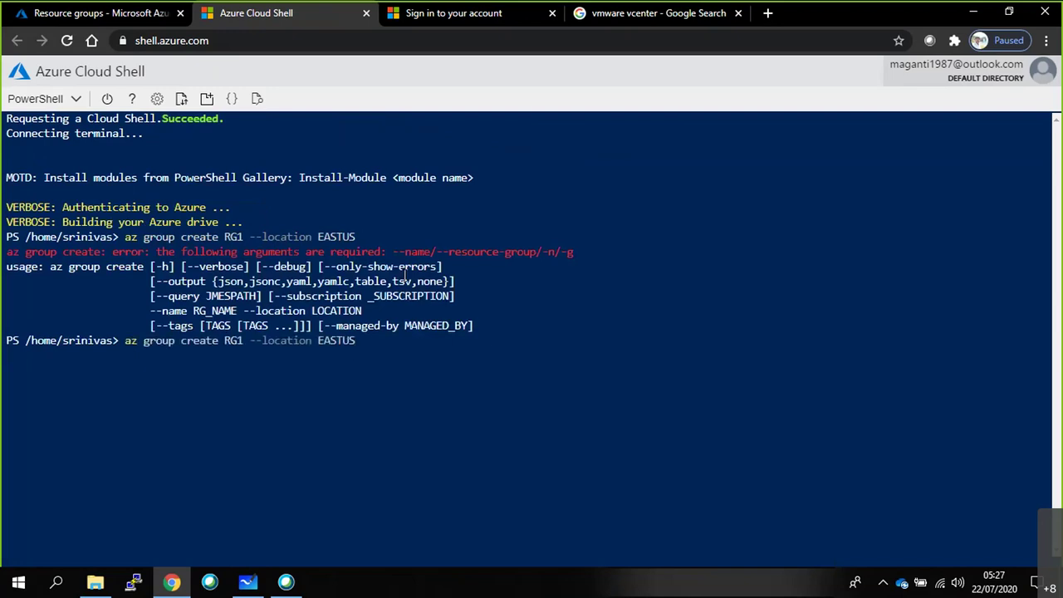
key(Left)
key(Left)
key(Left)
key(Left)
key(Left)
key(Left)
key(Left)
key(Left)
key(Left)
key(Left)
key(Left)
key(Left)
key(Left)
key(Left)
key(Left)
key(Left)
key(Left)
key(Left)
key(Left)
key(Left)
text(n)
key(BackSpace)
text(--name)
key(Return)
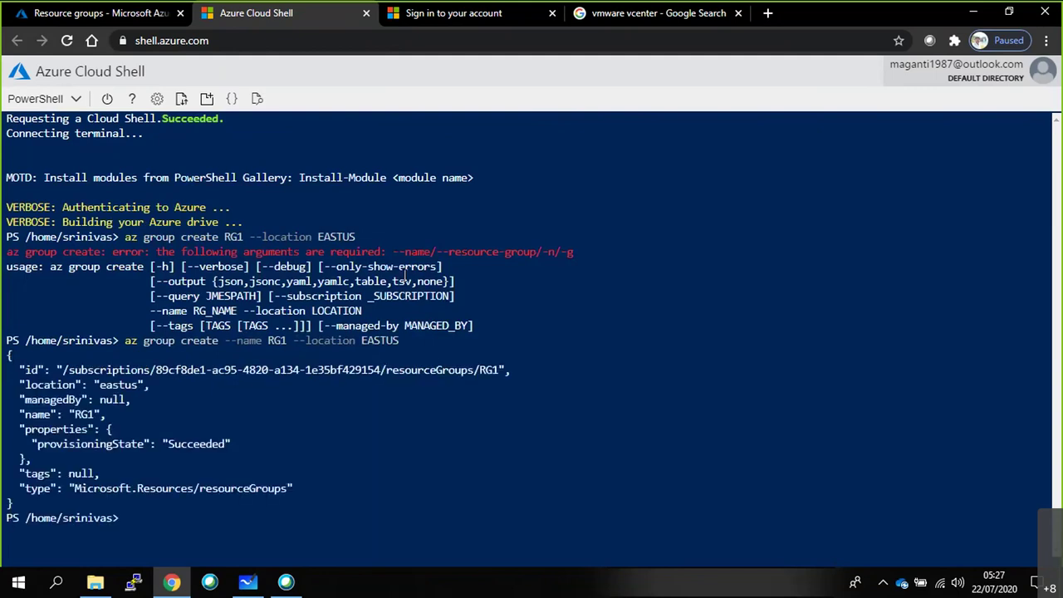
drag(124, 341, 400, 347)
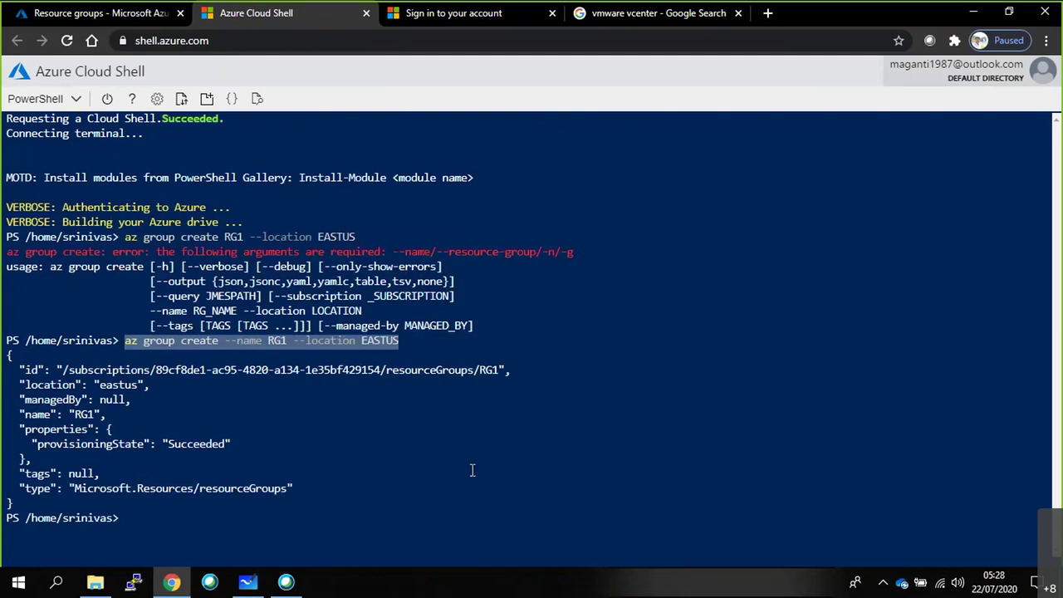
Refresh the Resource groups list until it shows 3 records, including RG1 in East US.
click(116, 17)
click(380, 183)
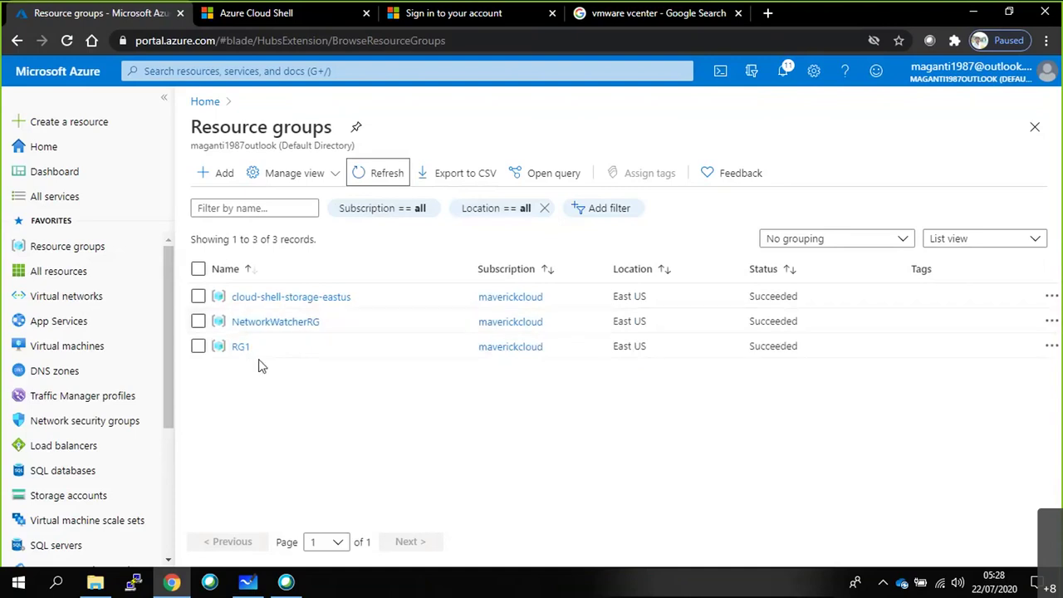
click(349, 178)
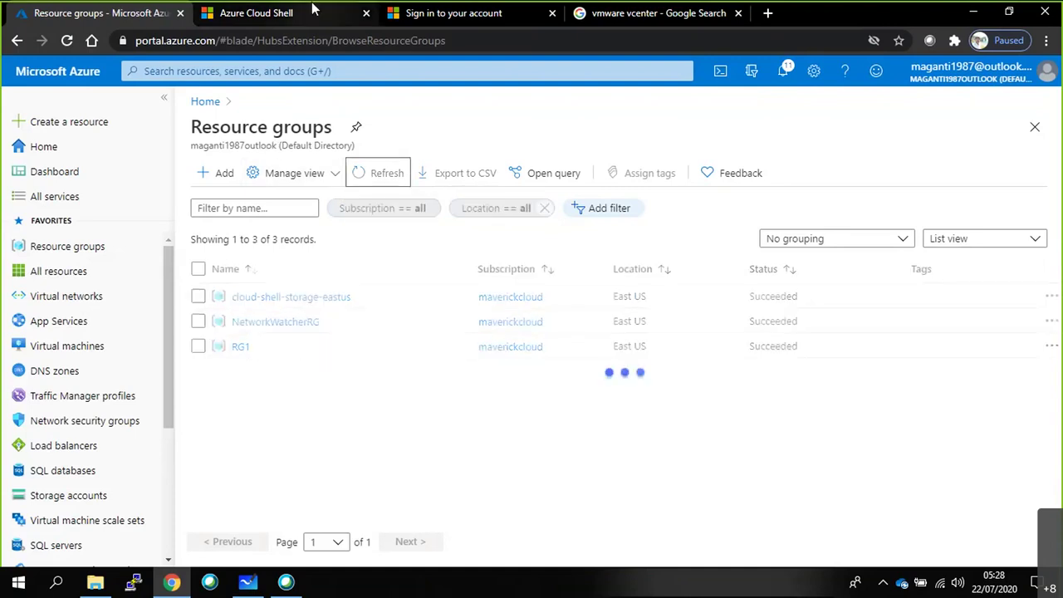
click(314, 10)
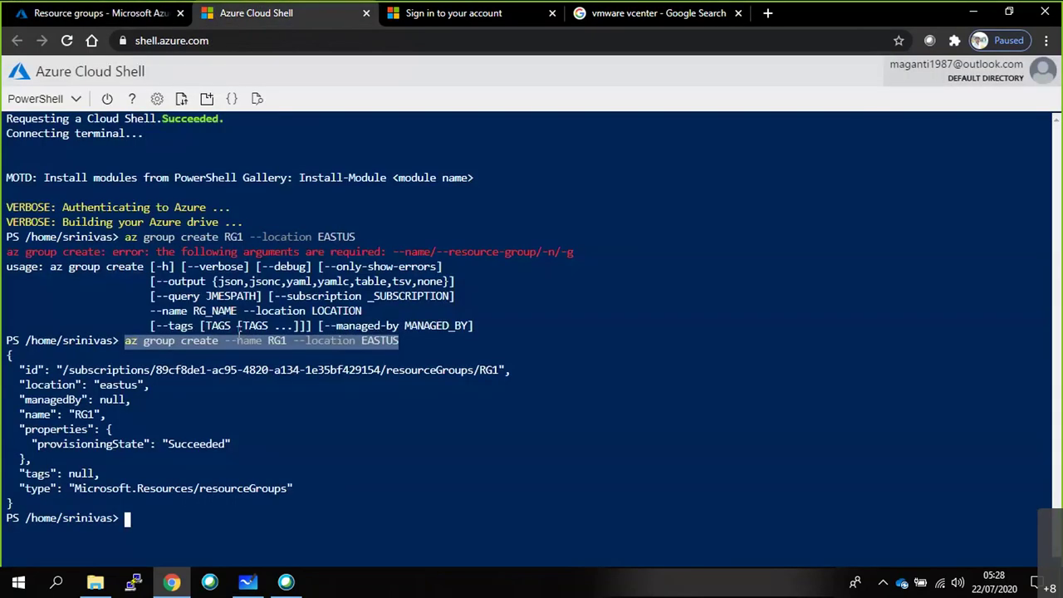
drag(240, 330, 212, 523)
click(99, 12)
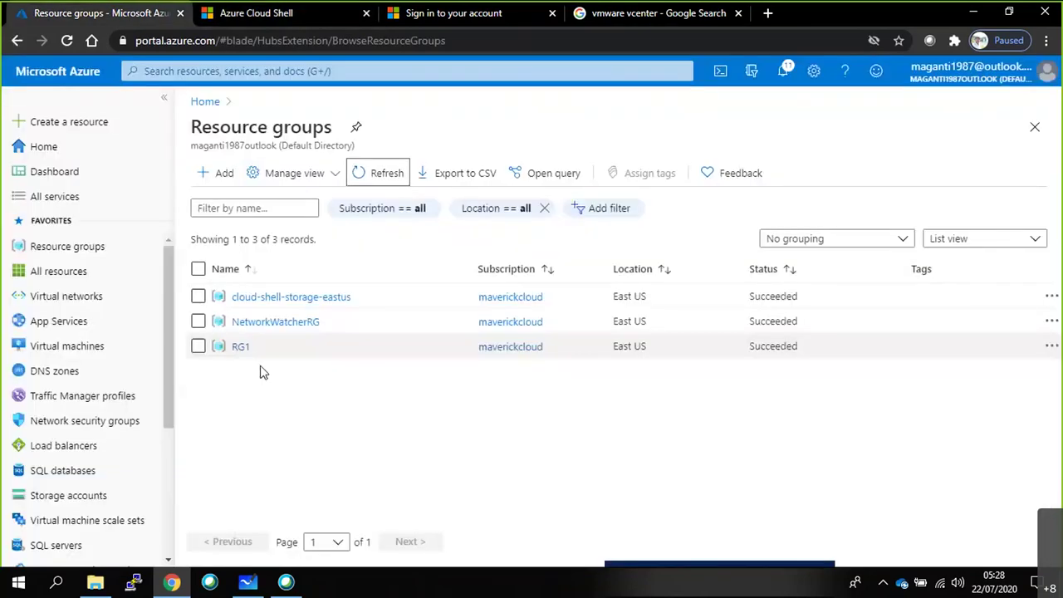
click(358, 183)
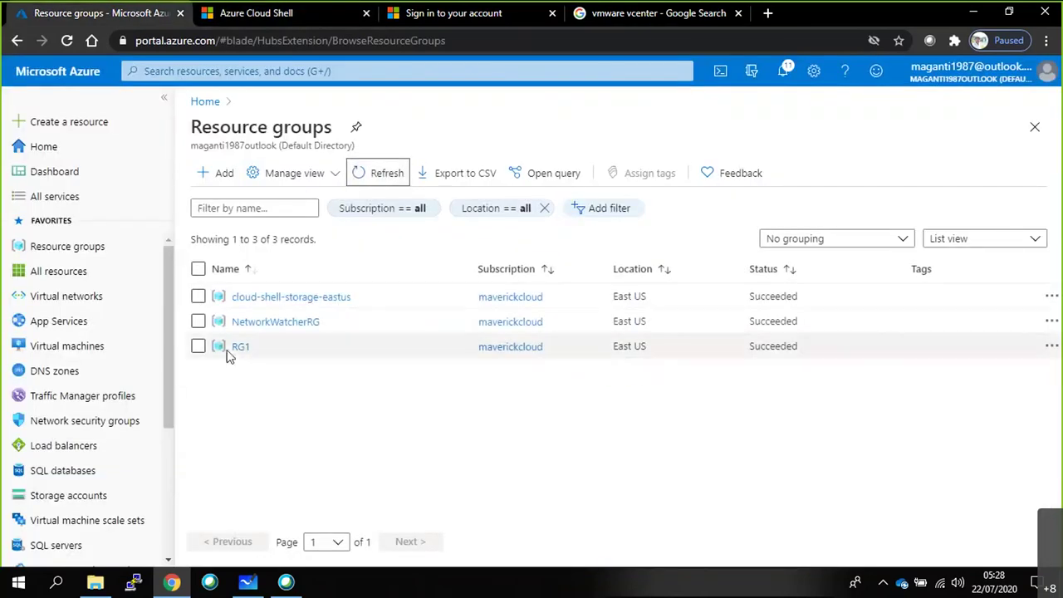
click(294, 20)
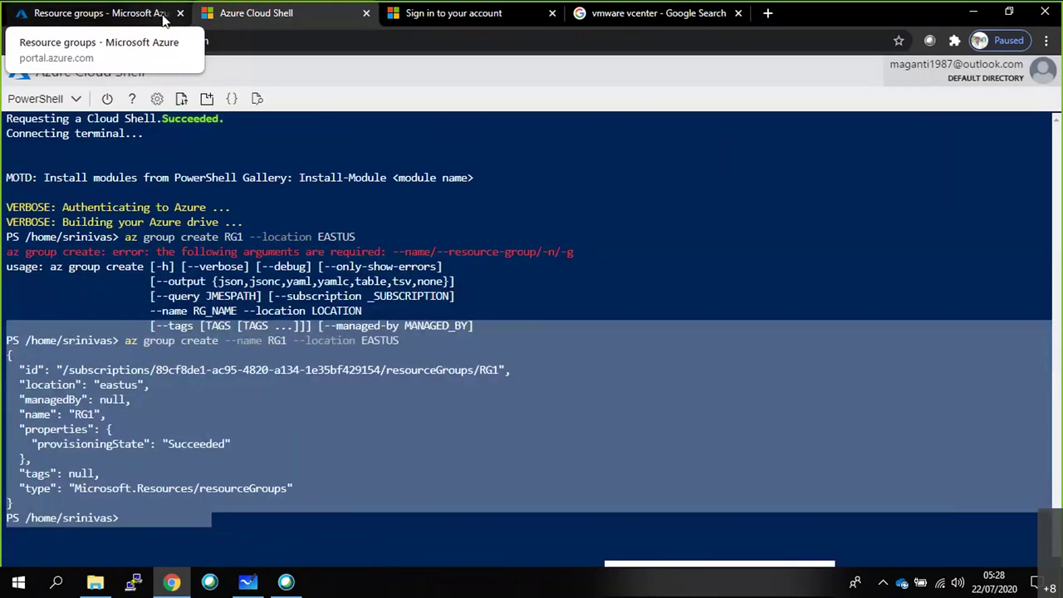
click(163, 18)
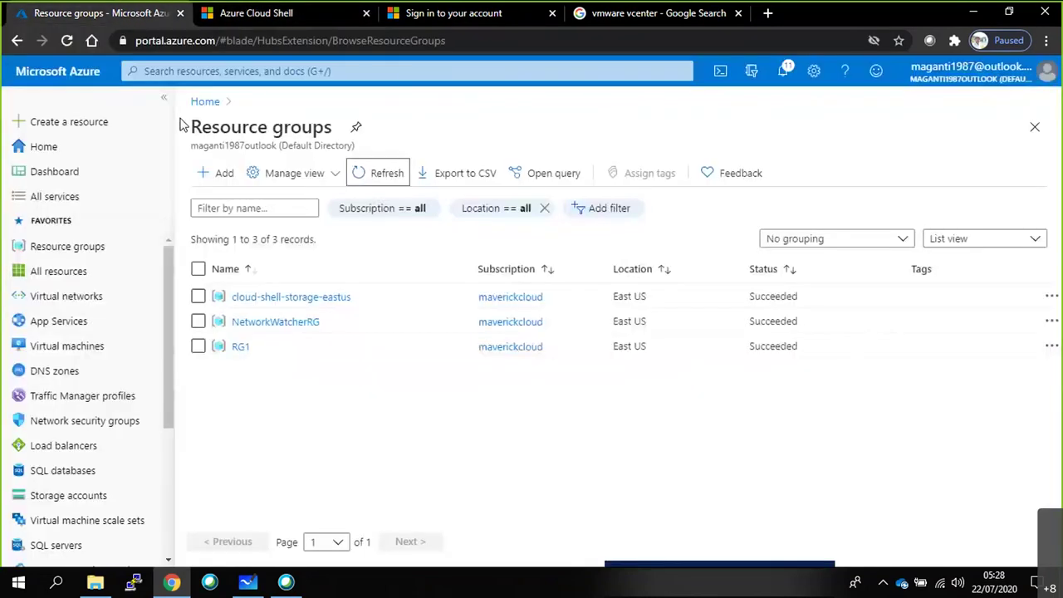
On the whiteboard, tick the AZURE CLI box and draw a curved arrow to RG.
click(246, 584)
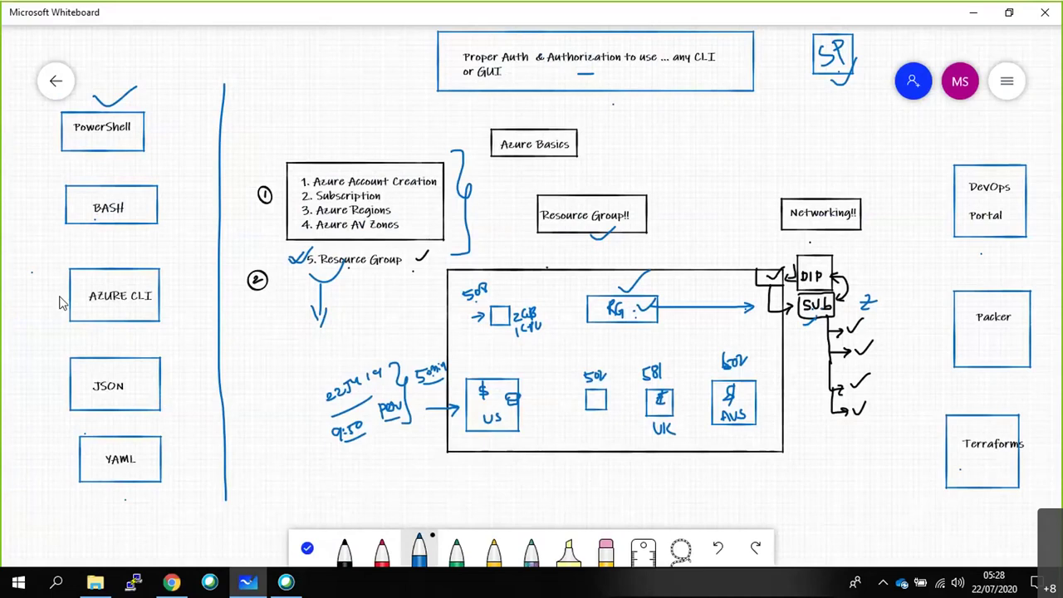
drag(63, 292, 94, 272)
drag(152, 301, 583, 310)
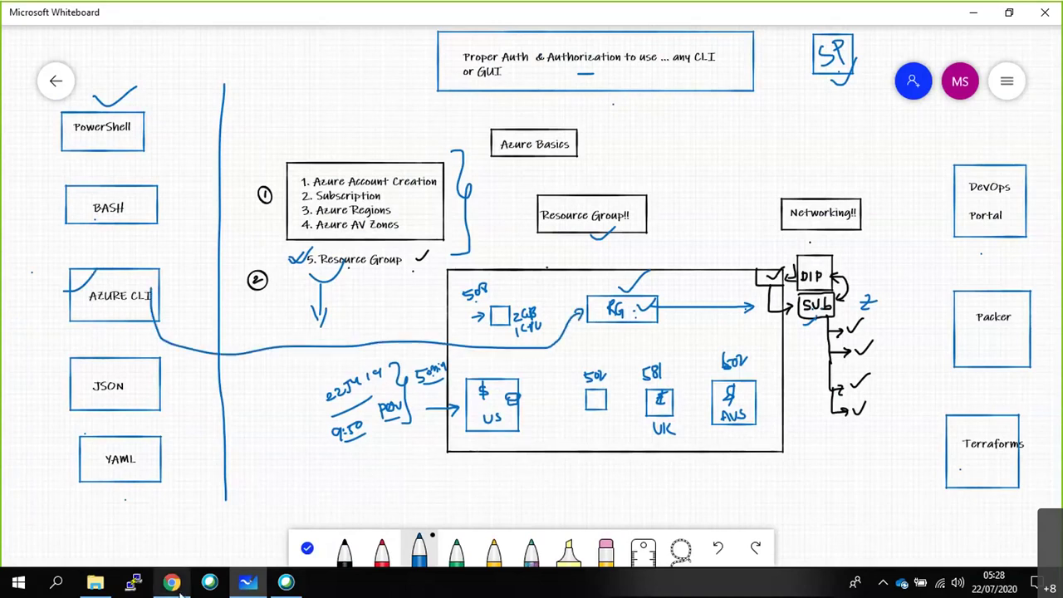
click(176, 582)
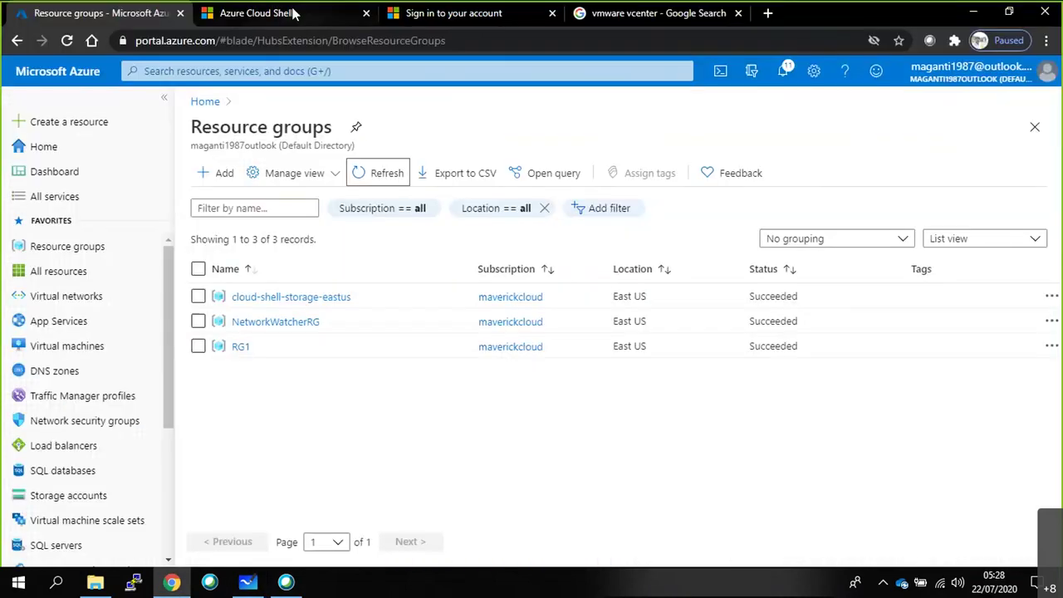
Edit the previous command to run 'az group create --name RG2 --location EASTUS'.
click(294, 13)
click(130, 347)
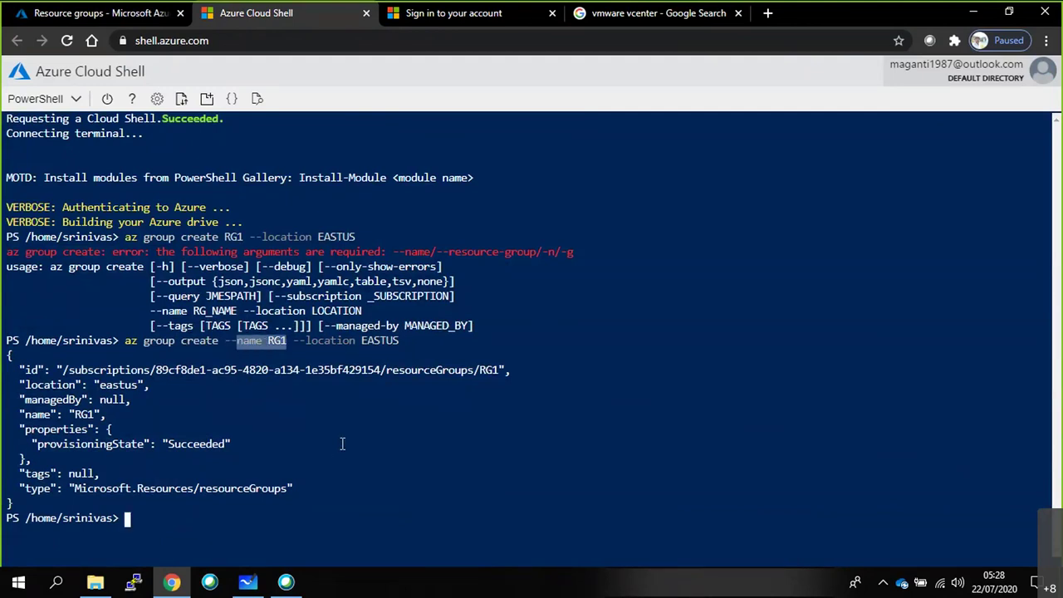
key(Up)
key(Left)
key(Left)
key(Left)
key(Left)
key(Left)
key(Left)
key(Left)
key(Left)
key(Left)
key(Left)
key(Left)
key(Left)
key(Left)
key(Left)
key(Left)
key(Left)
key(Left)
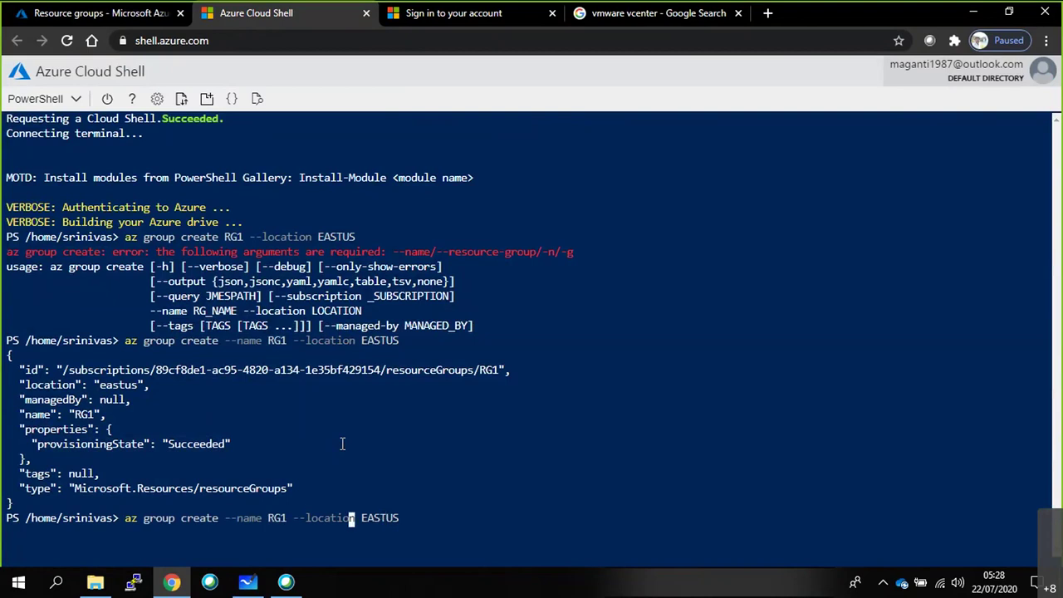
key(Left)
key(BackSpace)
text(2)
key(Return)
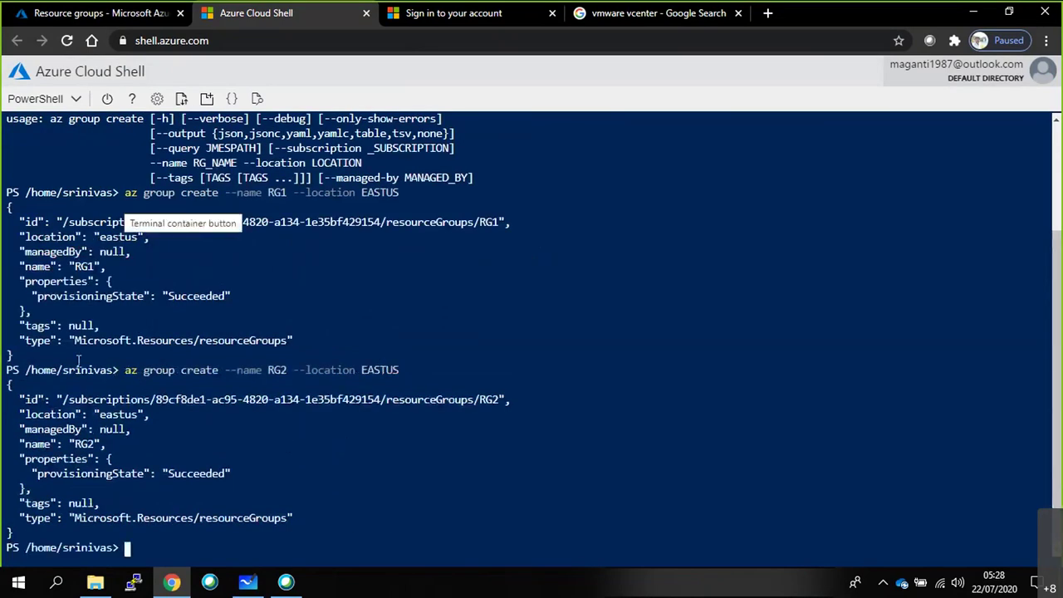
Refresh the portal's Resource groups list to check for RG2.
click(99, 14)
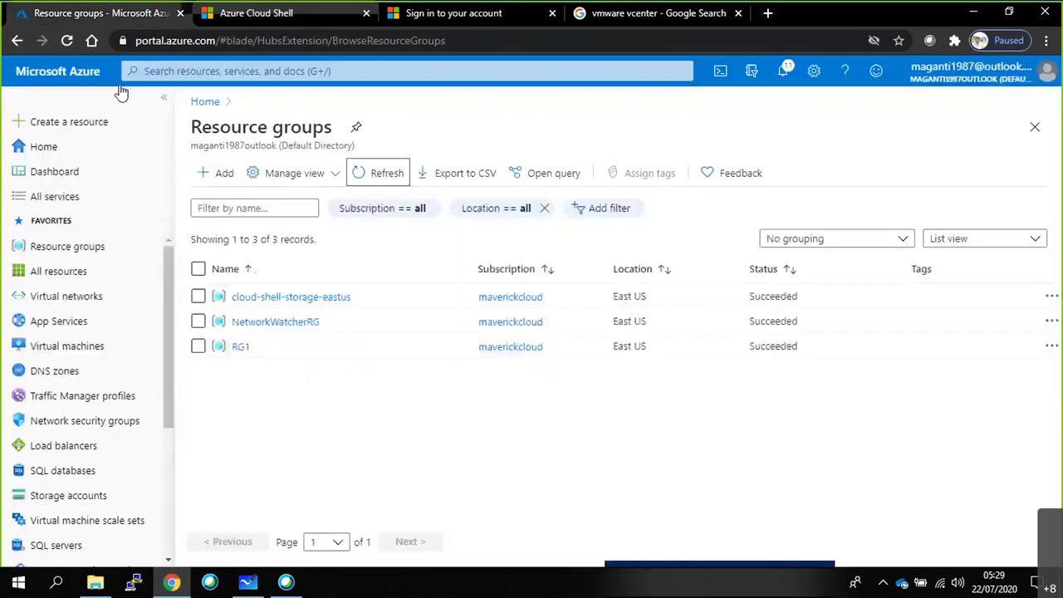
click(362, 172)
click(363, 176)
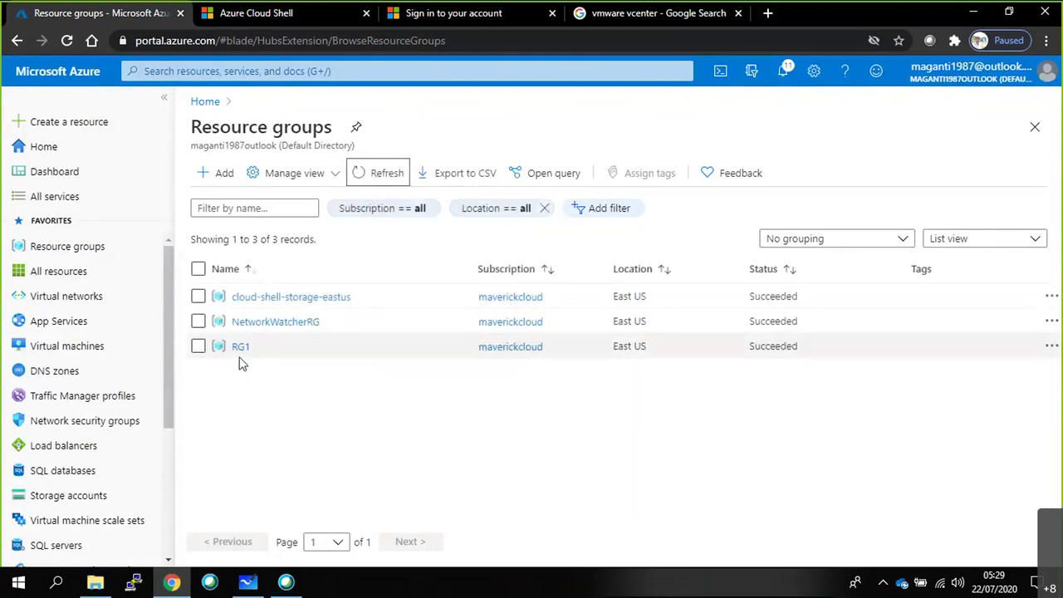
click(346, 178)
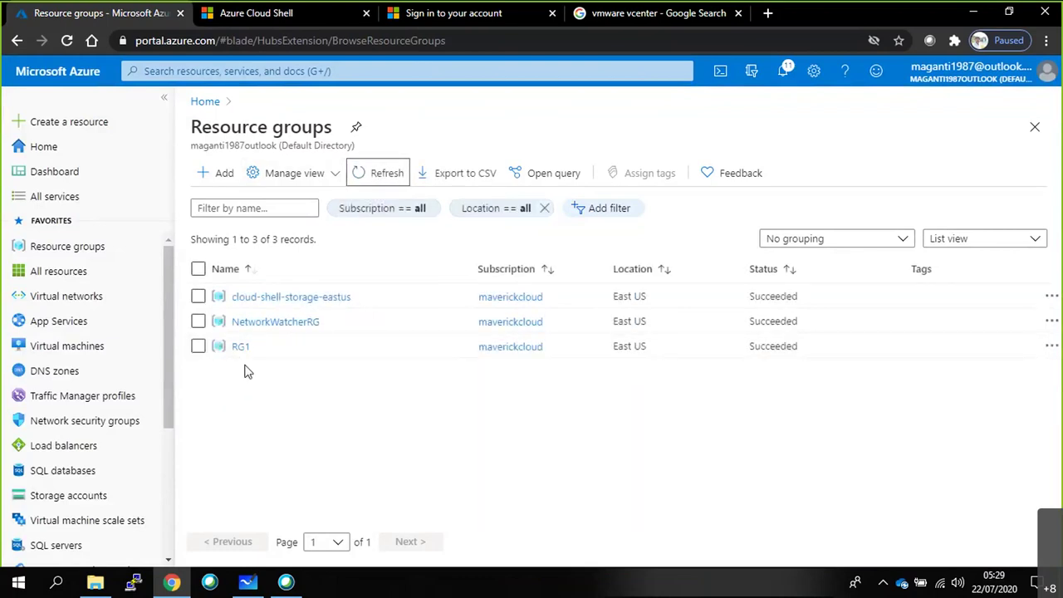
Highlight the RG2 output's EASTUS location and Succeeded provisioning state in the terminal.
key(ctrl+Tab)
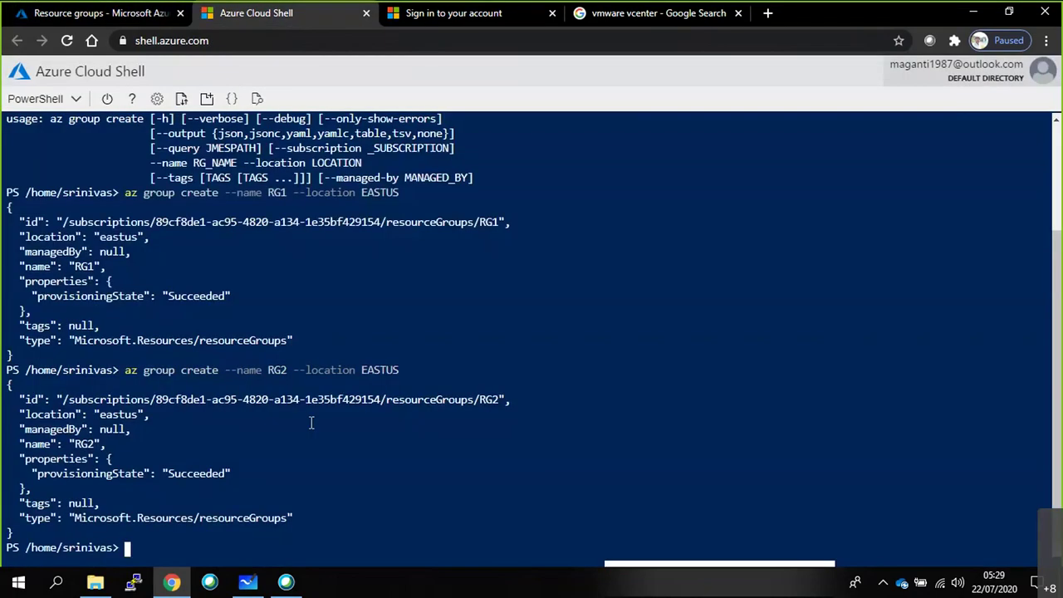
drag(299, 370, 407, 372)
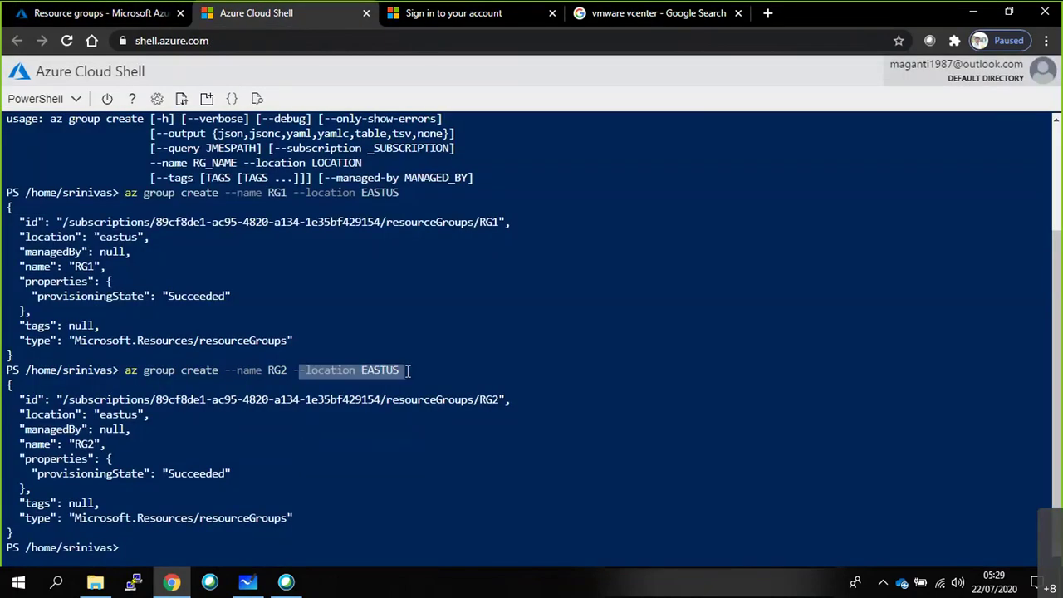
drag(94, 413, 183, 489)
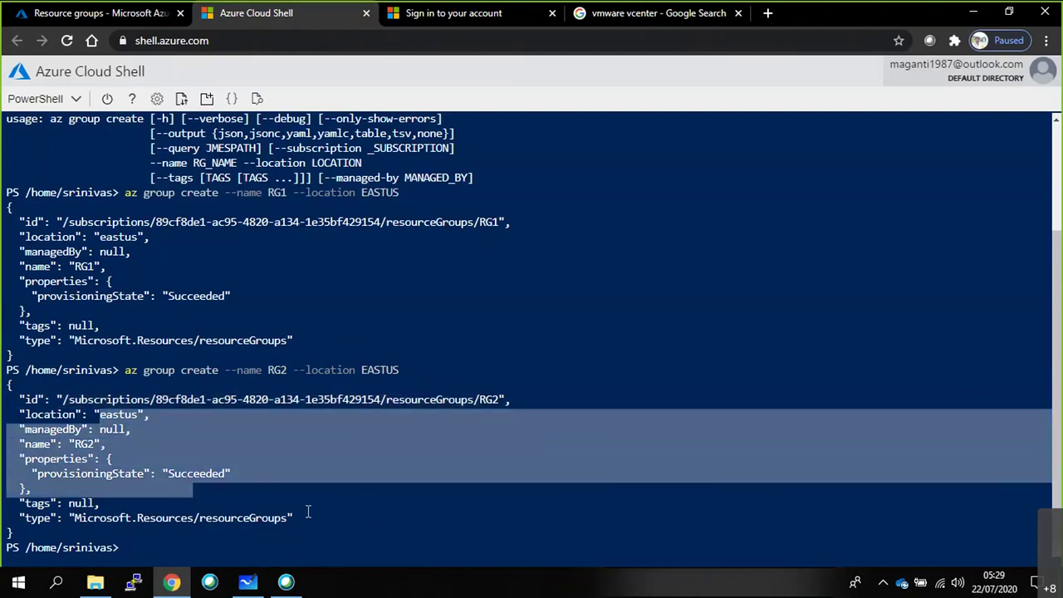
click(308, 510)
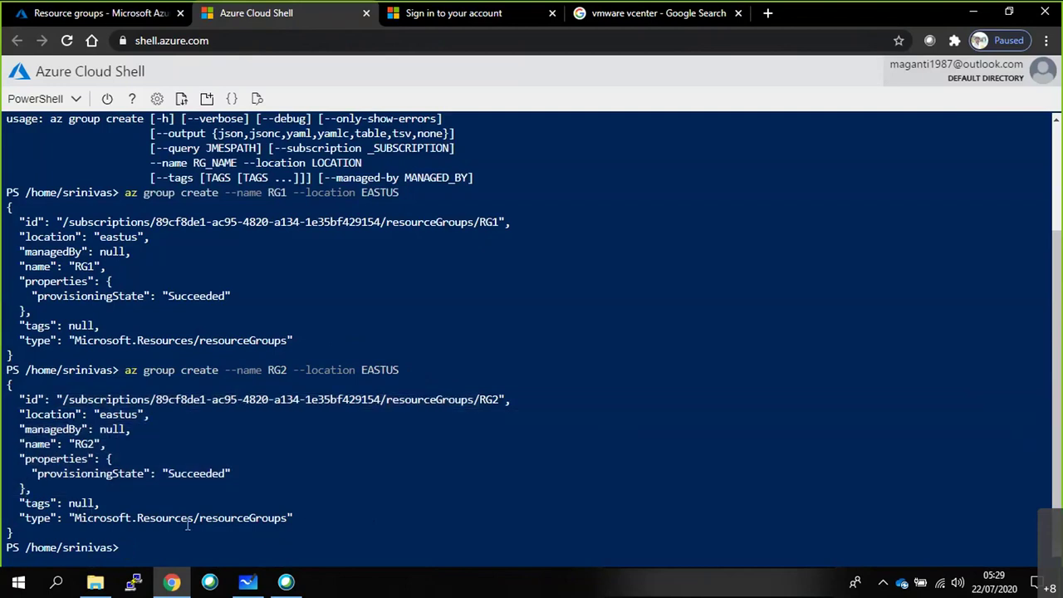
double_click(194, 474)
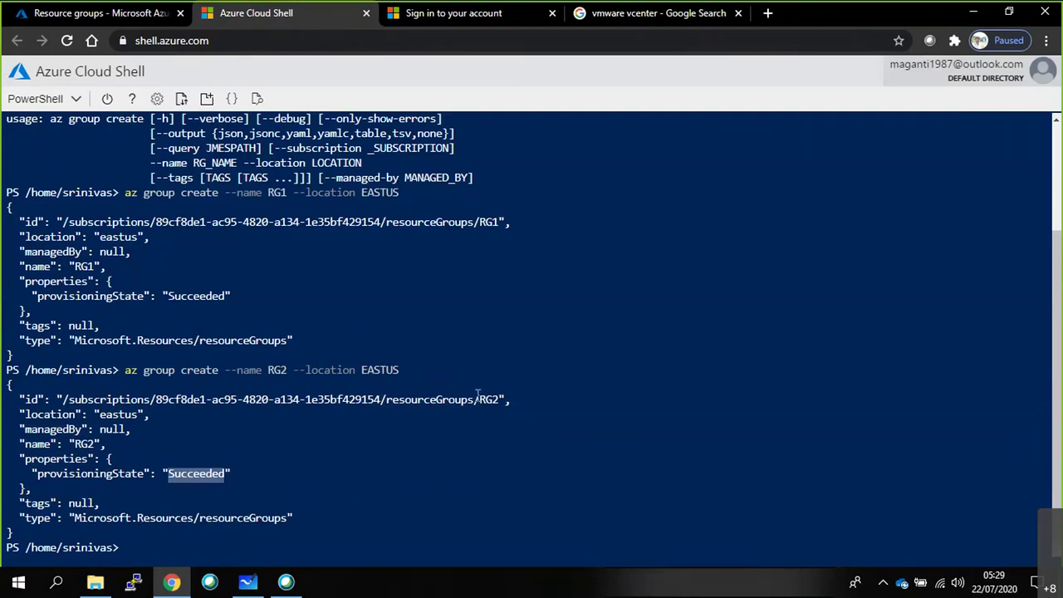
click(156, 25)
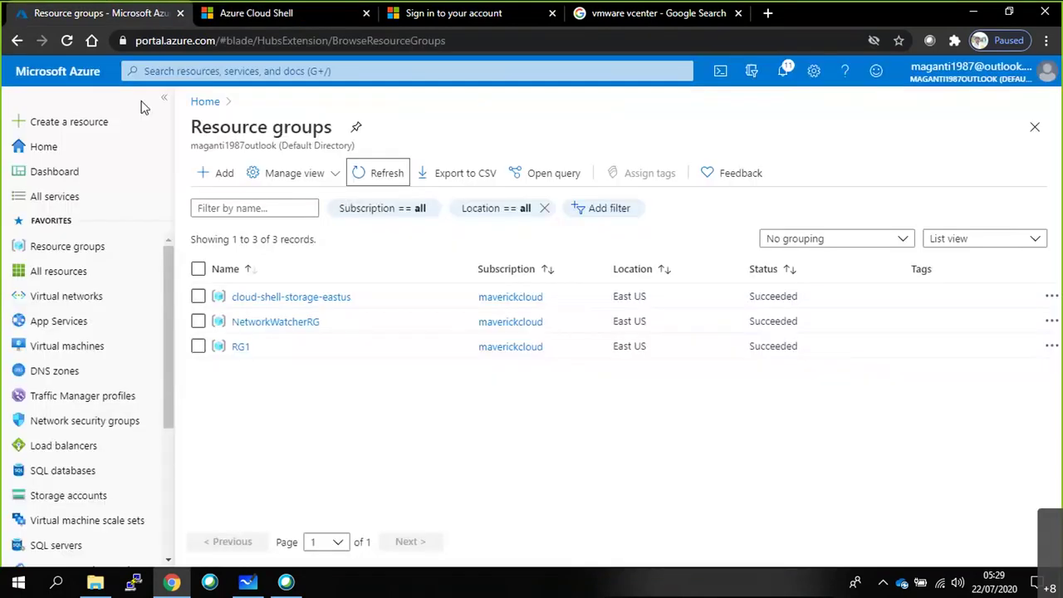
Refresh the Resource groups list until it reaches 4 records with RG2 in East US.
click(361, 176)
click(361, 178)
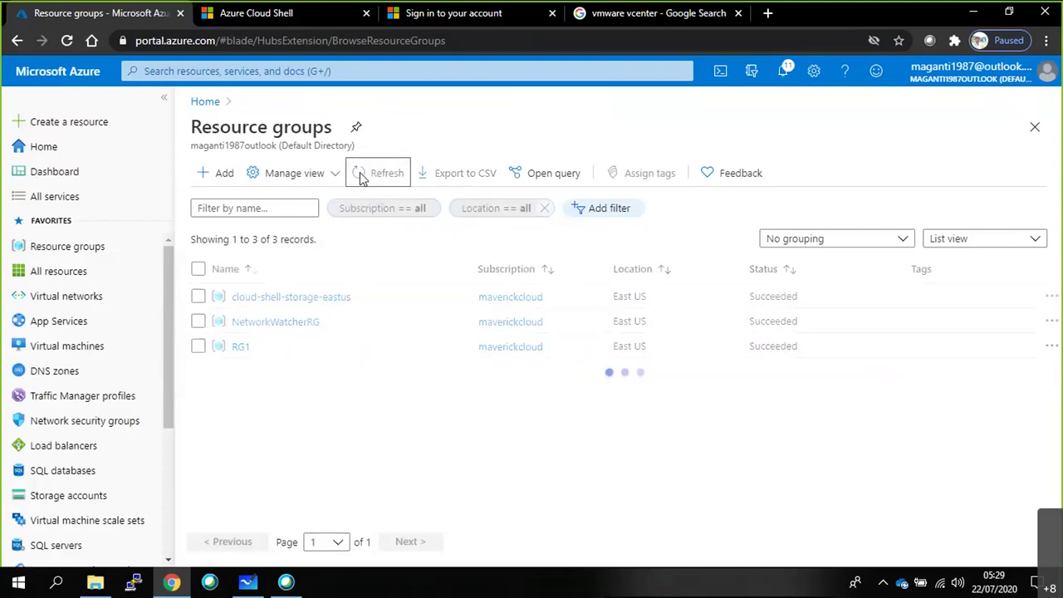
click(360, 180)
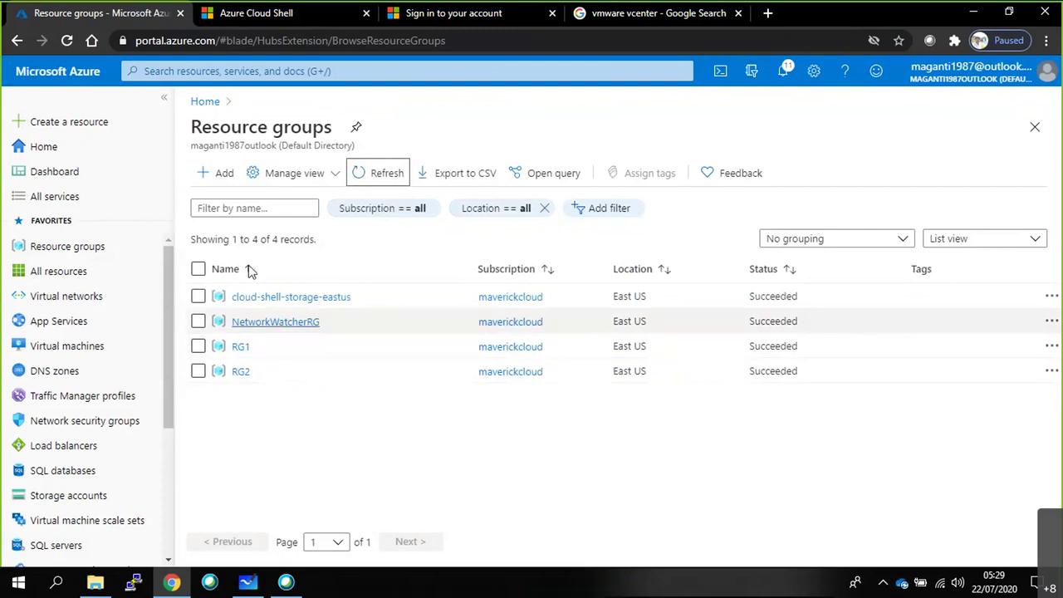
click(365, 176)
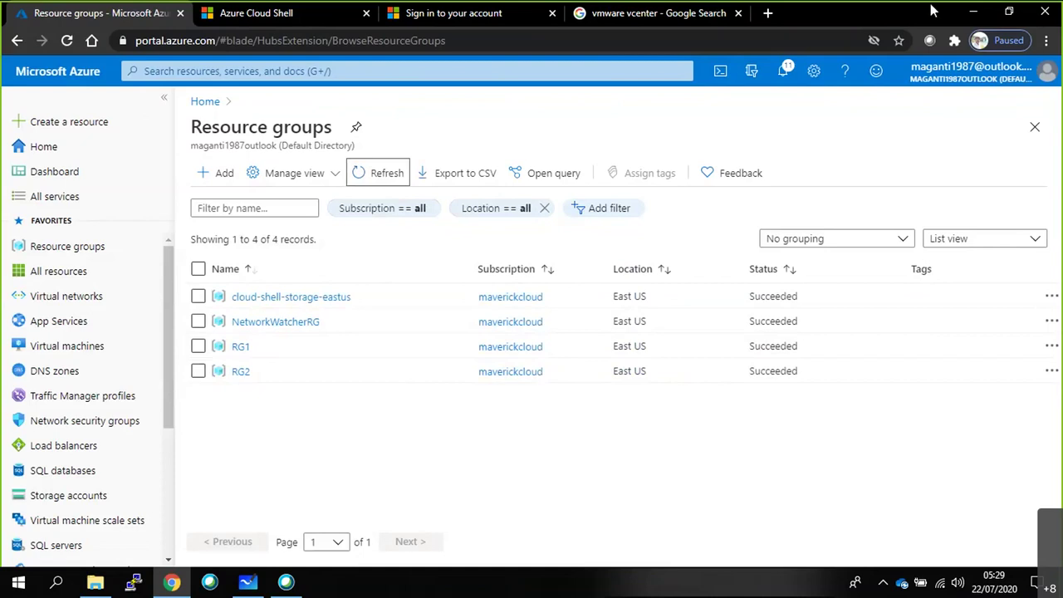
click(247, 582)
Draw pen check marks beside the Resource Group and Azure CLI items.
drag(409, 259, 427, 251)
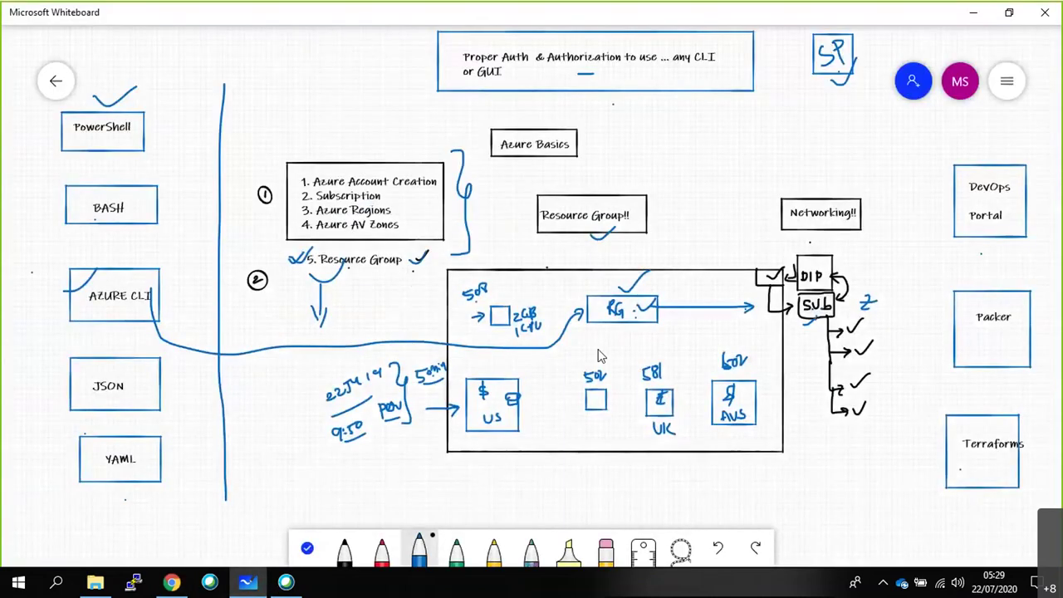
drag(620, 322, 594, 334)
drag(79, 314, 91, 307)
scroll(554, 324, down, 3)
scroll(555, 324, up, 2)
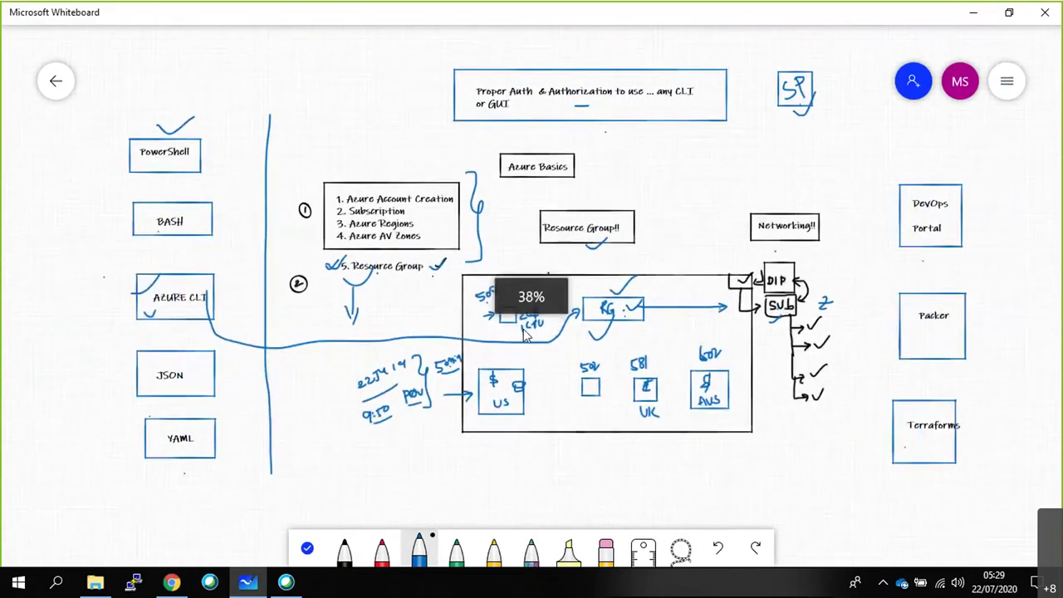
Open and close the whiteboard settings, then go back to the list of whiteboards.
click(1006, 81)
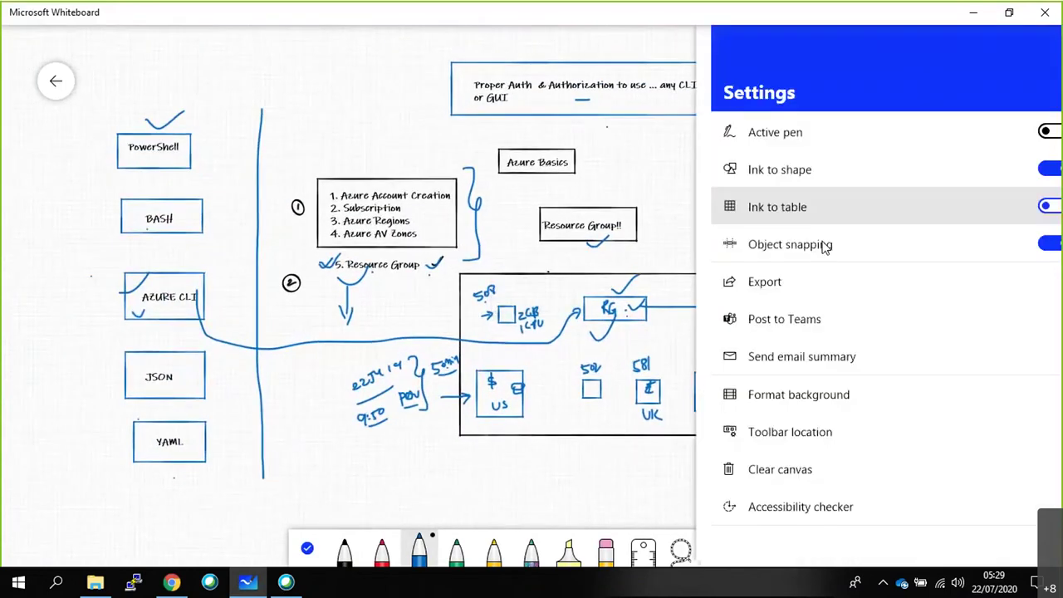
click(71, 97)
click(68, 93)
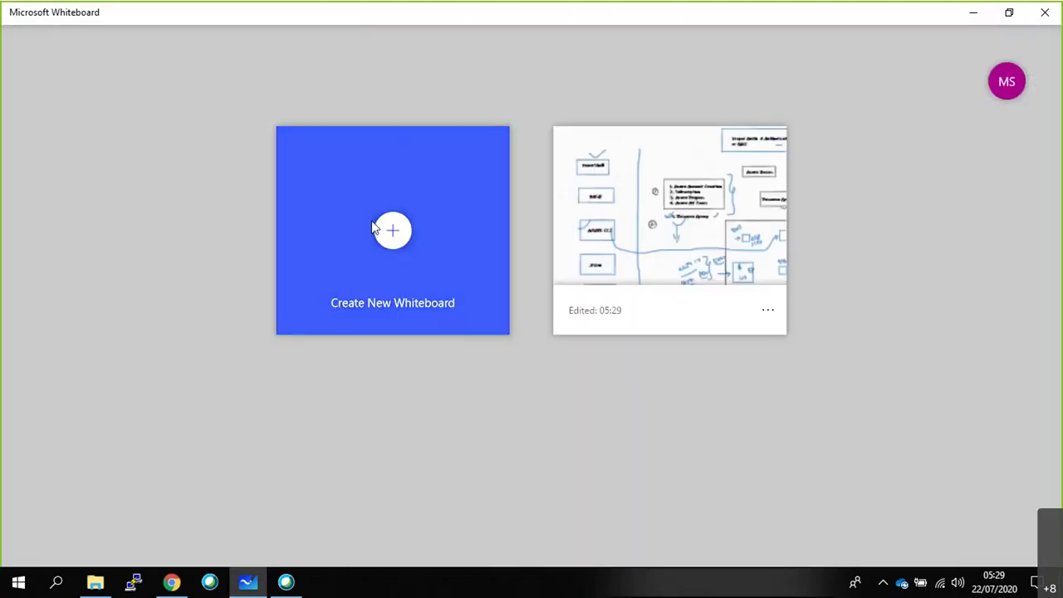
Create a new blank whiteboard and switch to the black pen.
click(379, 227)
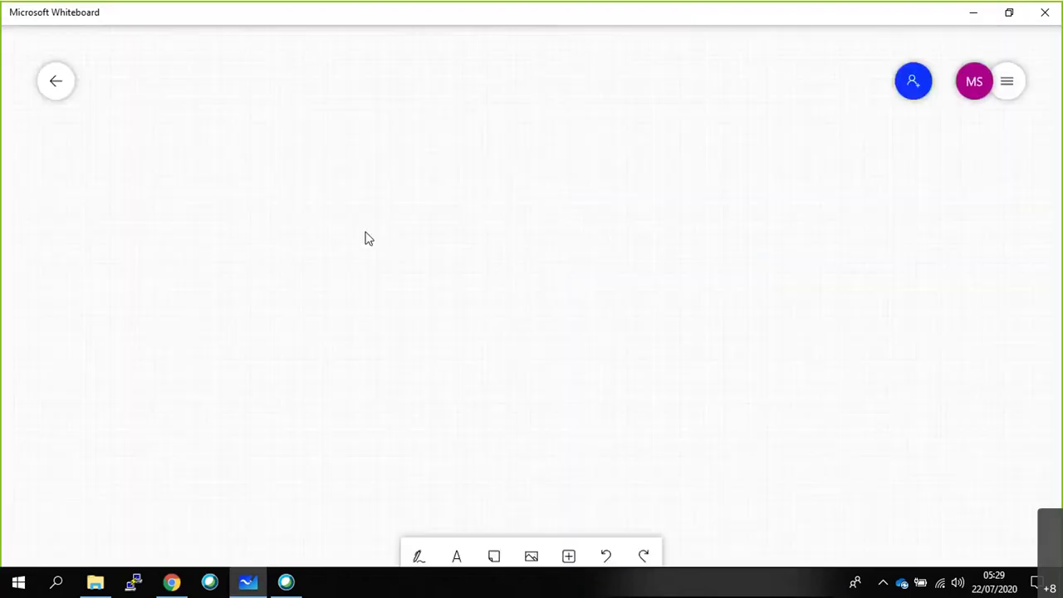
click(419, 540)
click(343, 544)
Add the title text 'Azure Network Basics' and draw a rectangle around it.
click(299, 66)
click(311, 54)
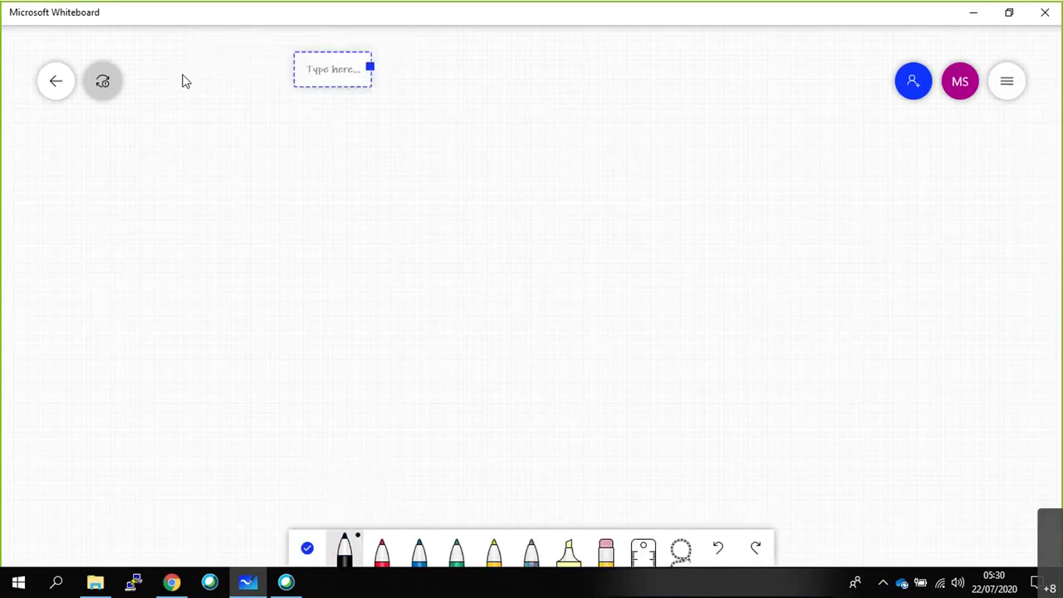
scroll(180, 78, up, 2)
text(Azure Network)
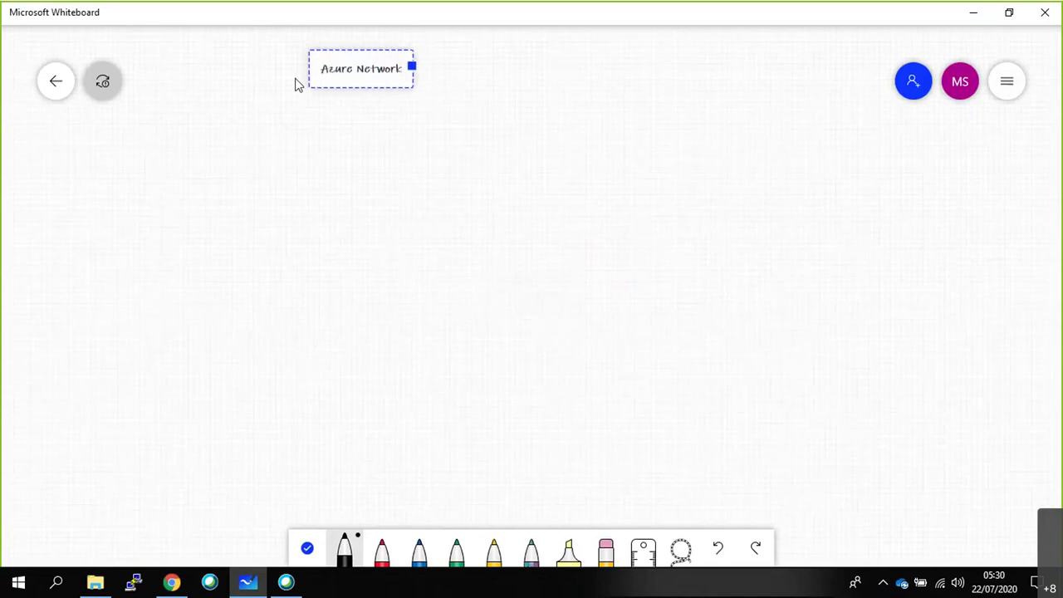
text( Basics)
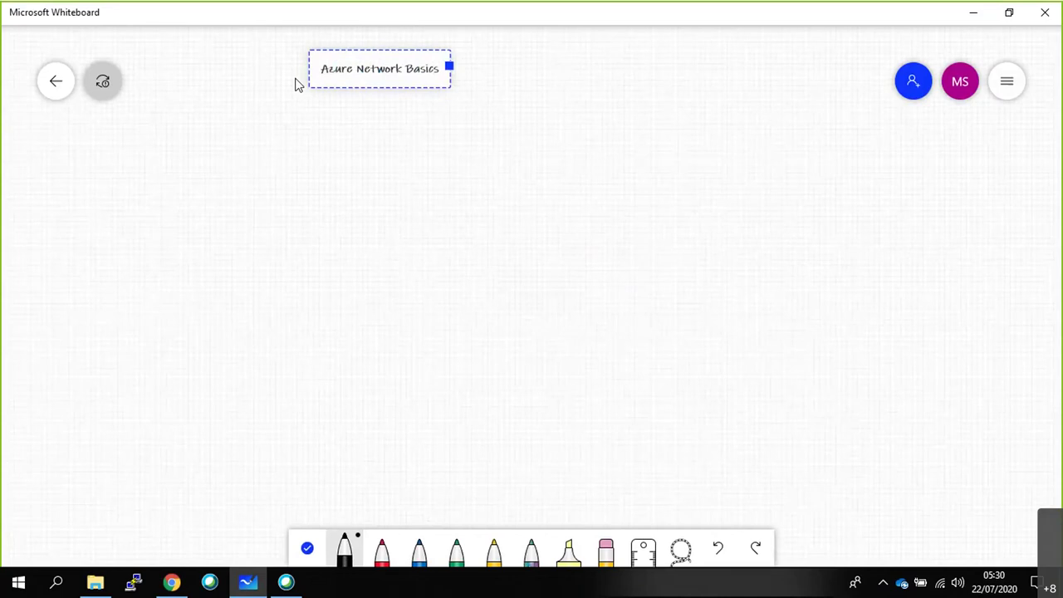
scroll(267, 67, up, 3)
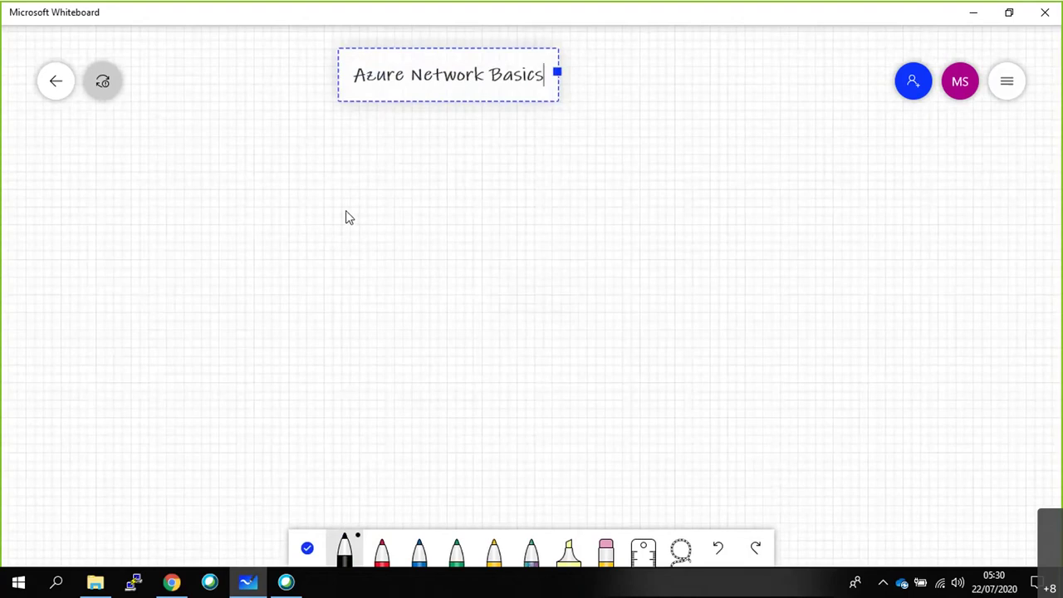
key(alt+Tab)
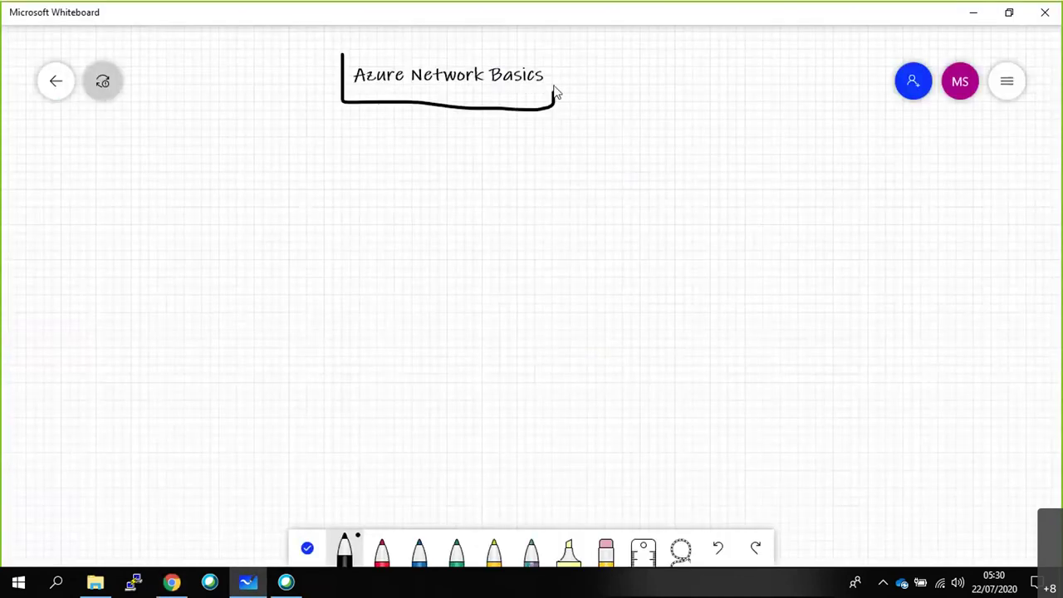
mouse_move(553, 94)
mouse_down()
mouse_move(550, 58)
mouse_move(335, 47)
mouse_move(343, 49)
mouse_up()
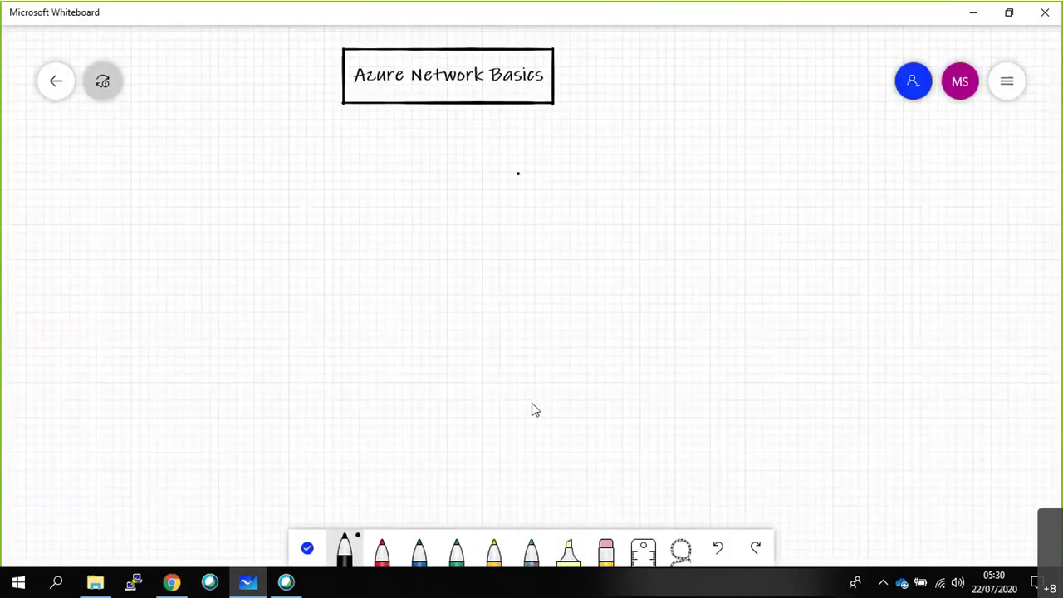
click(102, 81)
Add the left heading 'Private and Public IP Address !!' below the title.
click(130, 102)
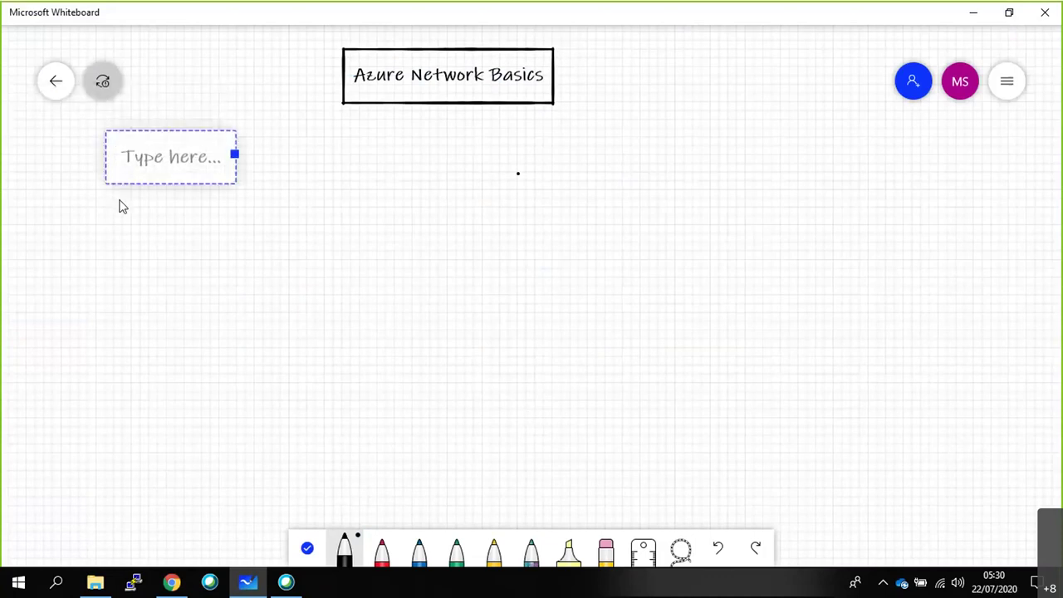
text(Pri)
text(at)
key(BackSpace)
key(BackSpace)
text(vate and Public )
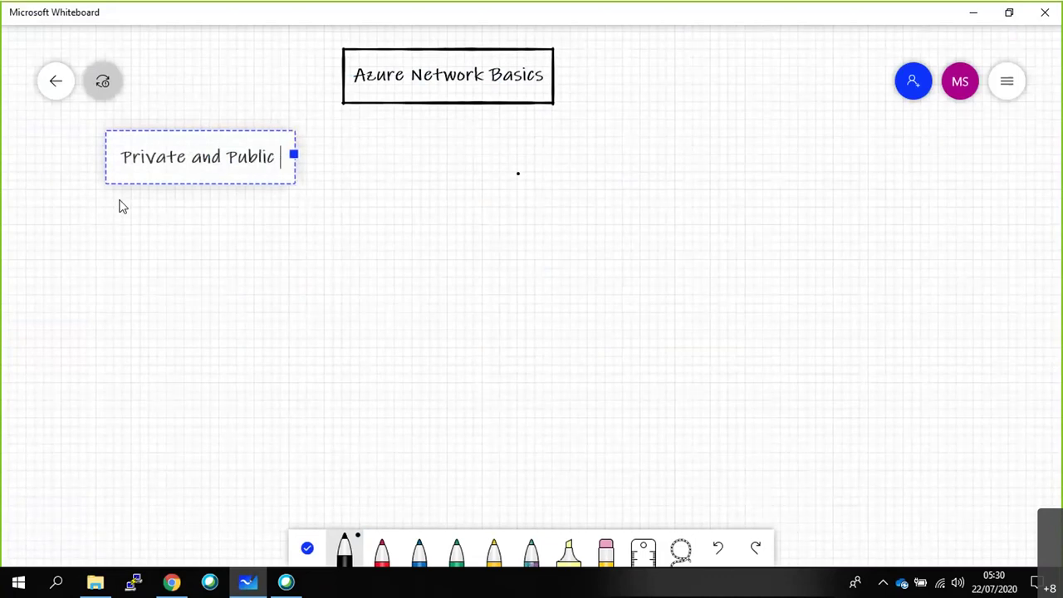
text(IP Address !!)
click(671, 165)
Add the right heading 'Routable and non-Routable IP ??'.
click(692, 107)
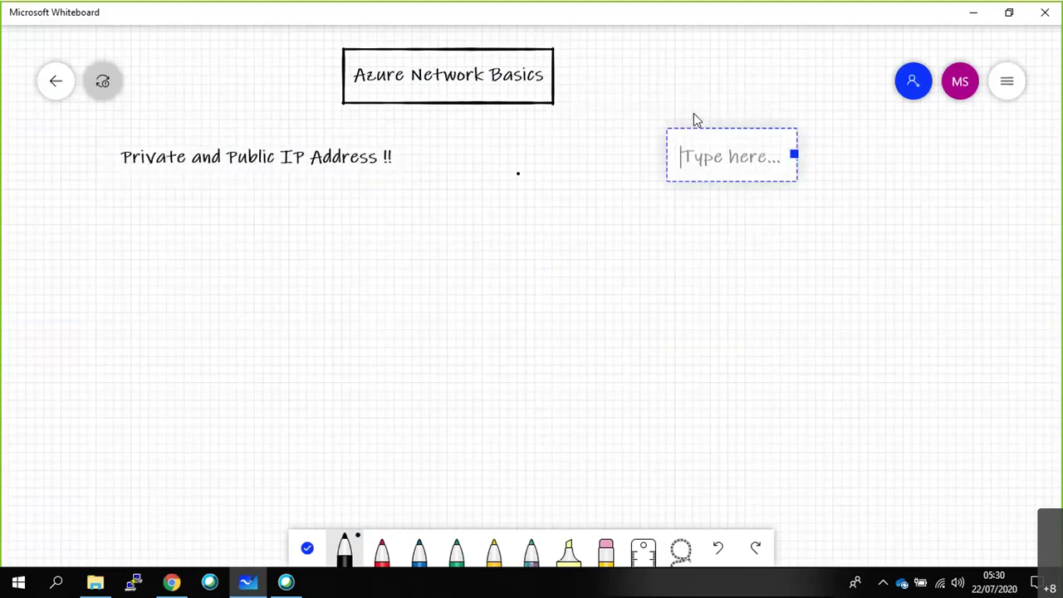
text(Routable n)
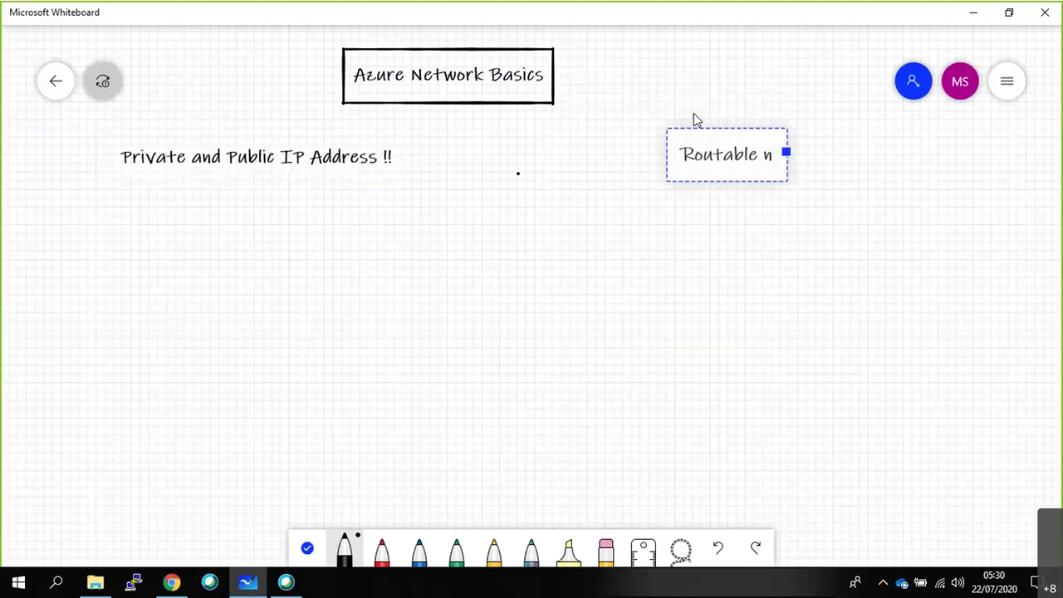
key(BackSpace)
text(and n)
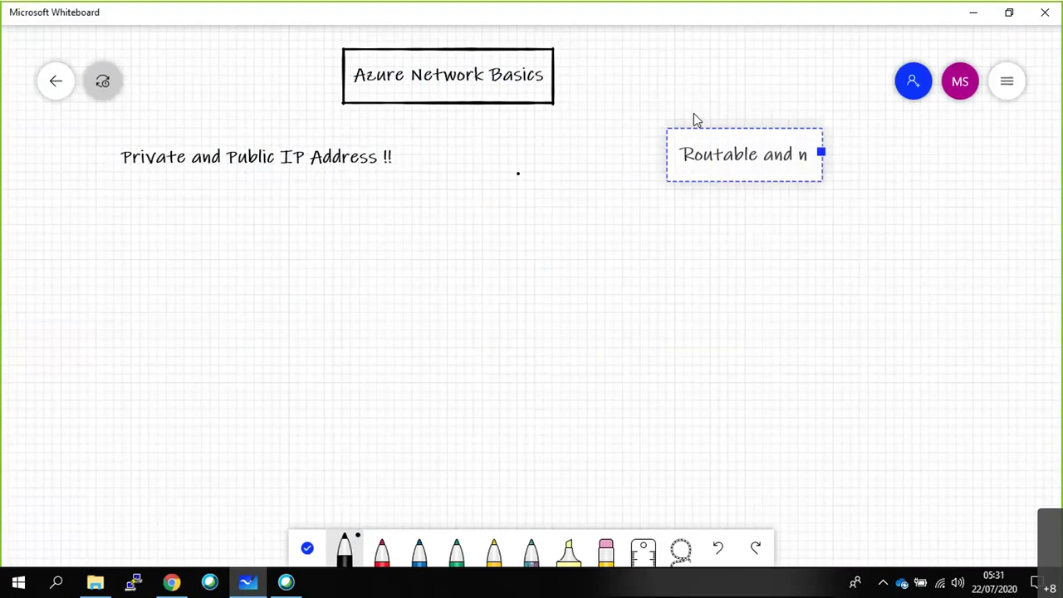
text(on-R)
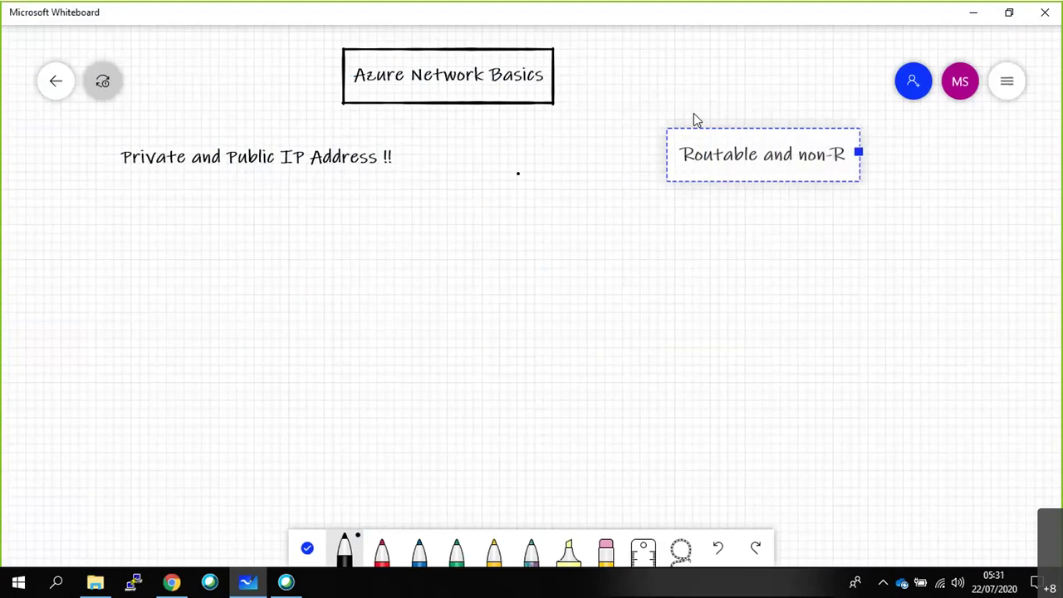
text(outable I)
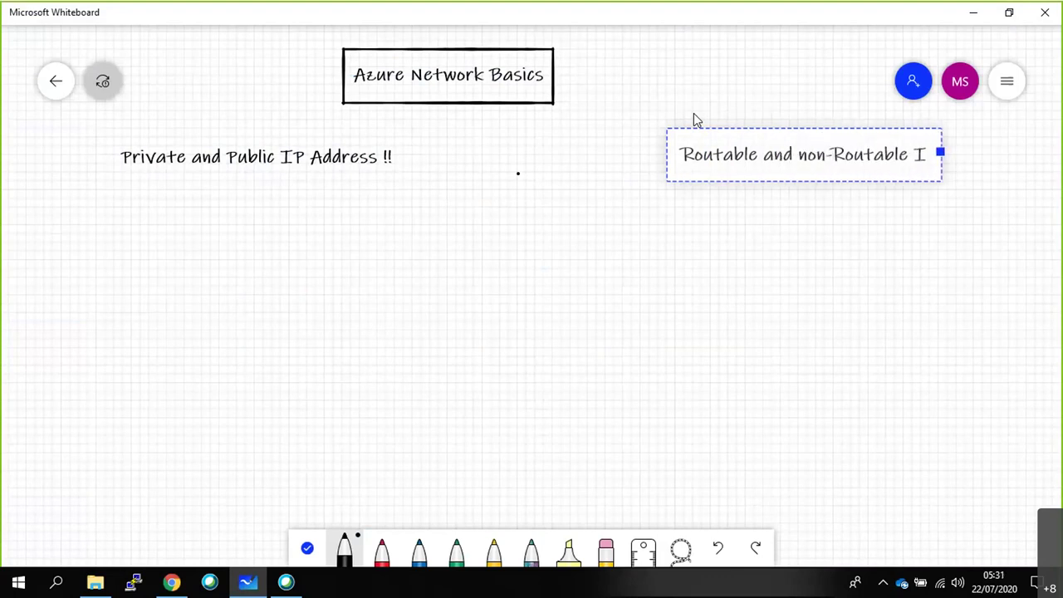
text(P ??)
click(708, 231)
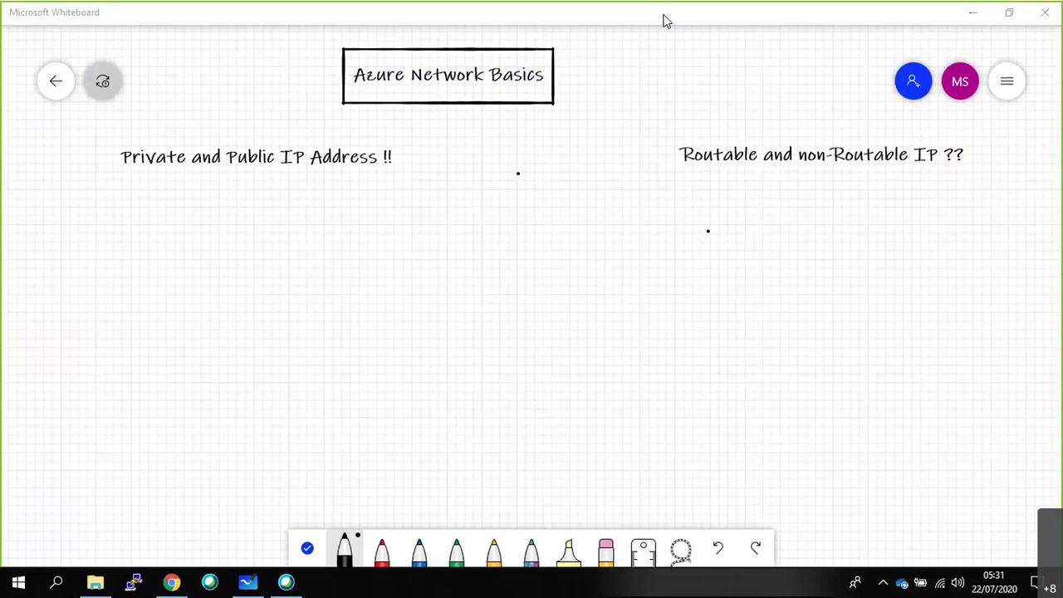
key(XF86AudioRaiseVolume)
Underline non-Routable, Private, Routable and Public in the two headings.
drag(812, 173, 876, 173)
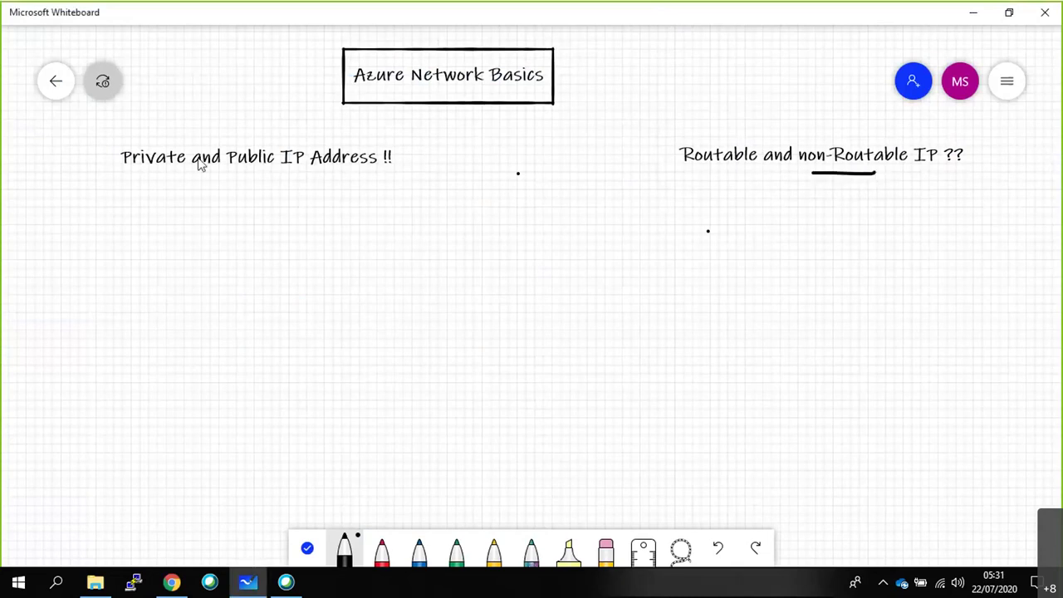
drag(134, 171, 165, 171)
drag(683, 174, 728, 175)
drag(238, 171, 289, 171)
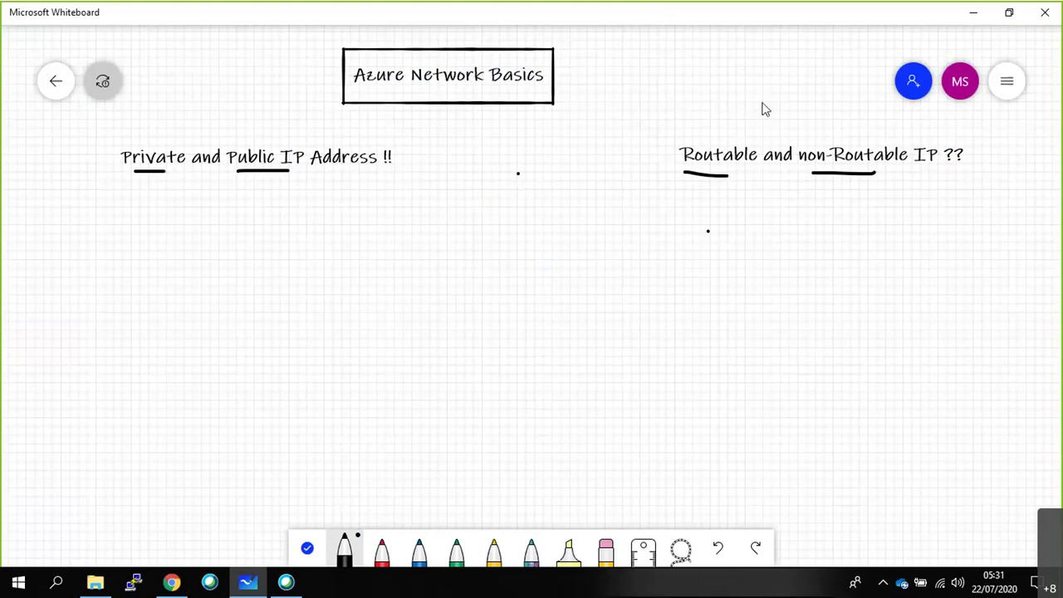
Add a boxed 'IPV4' label with a check mark and an arrow pointing down the board.
click(679, 46)
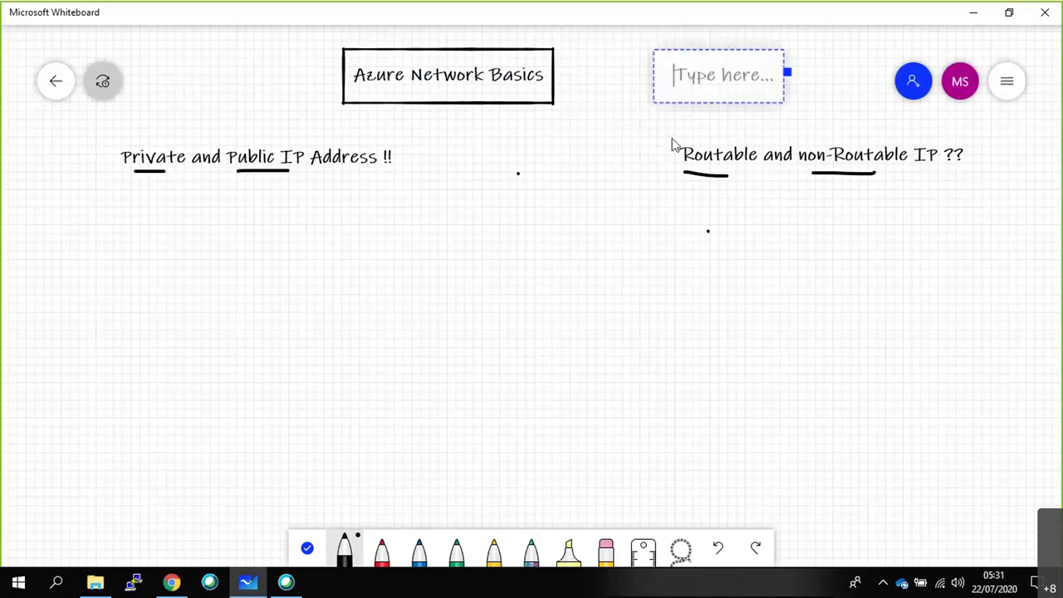
text(IPV4)
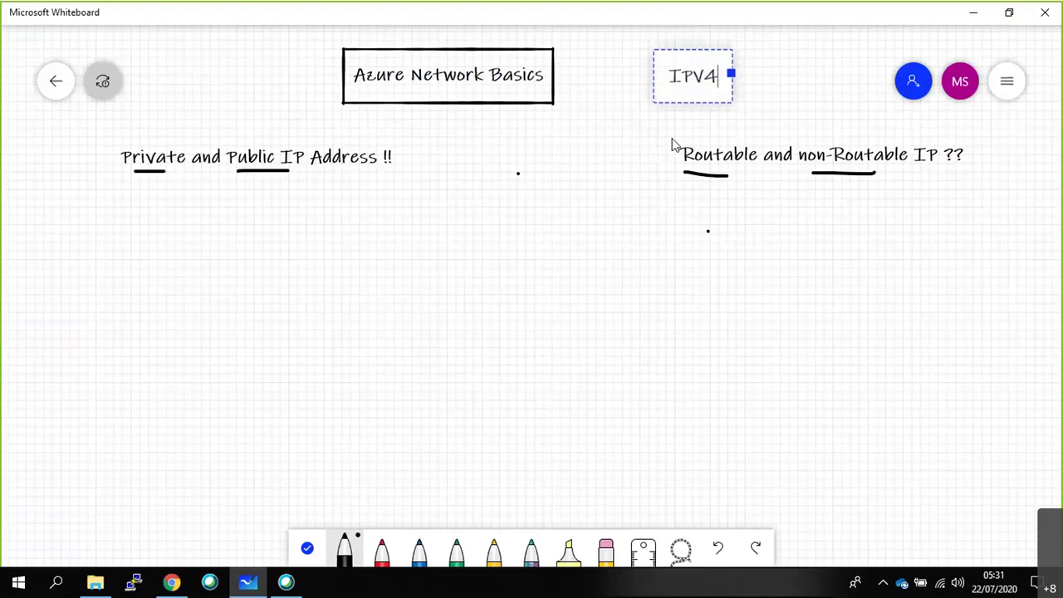
click(688, 121)
mouse_move(663, 59)
mouse_down()
mouse_move(719, 102)
mouse_move(738, 73)
mouse_move(733, 56)
mouse_move(665, 63)
mouse_up()
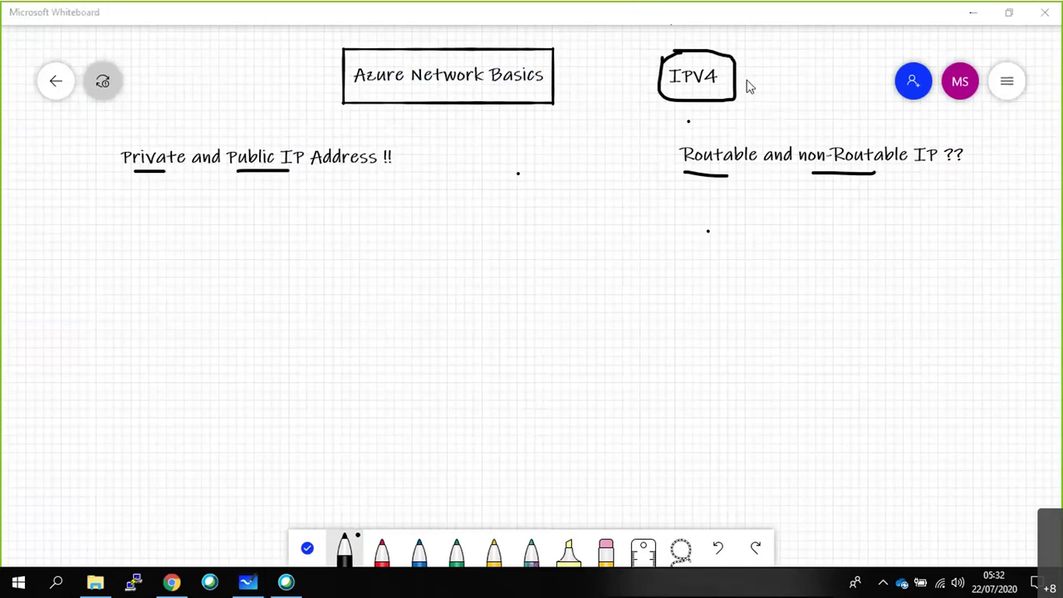
drag(747, 82, 812, 44)
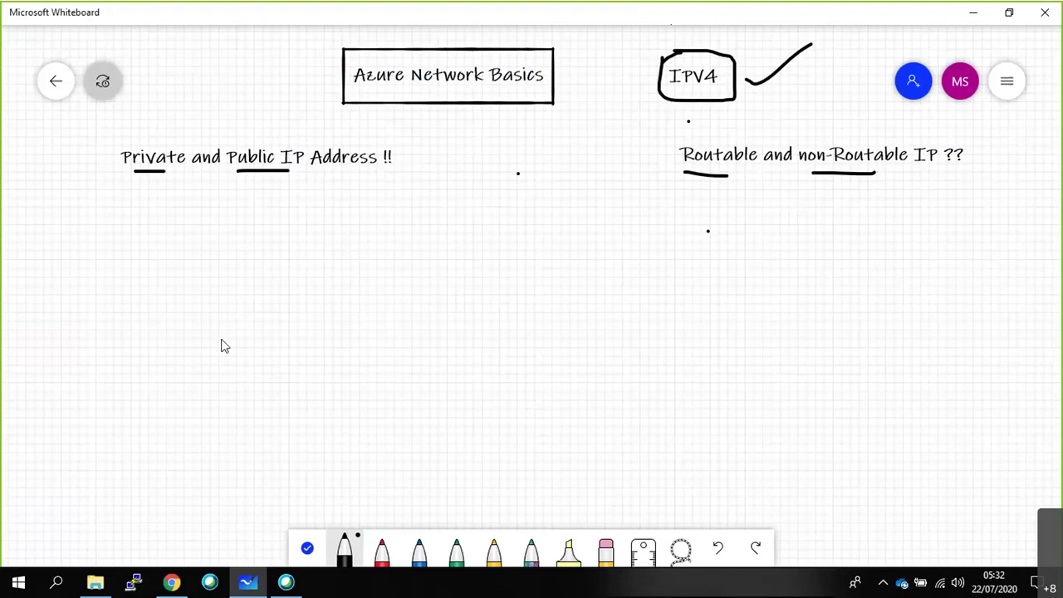
mouse_move(669, 94)
mouse_down()
mouse_move(566, 124)
mouse_move(559, 221)
mouse_move(573, 199)
mouse_up()
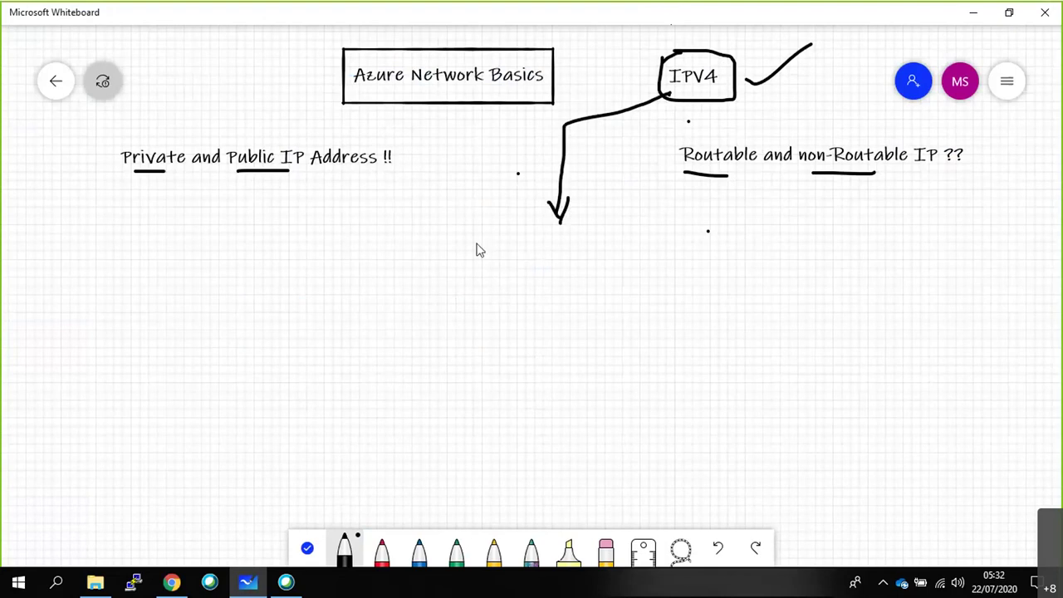
Add a text box below the arrow listing Class A, CLass B and C on separate lines.
right_click(438, 252)
click(456, 211)
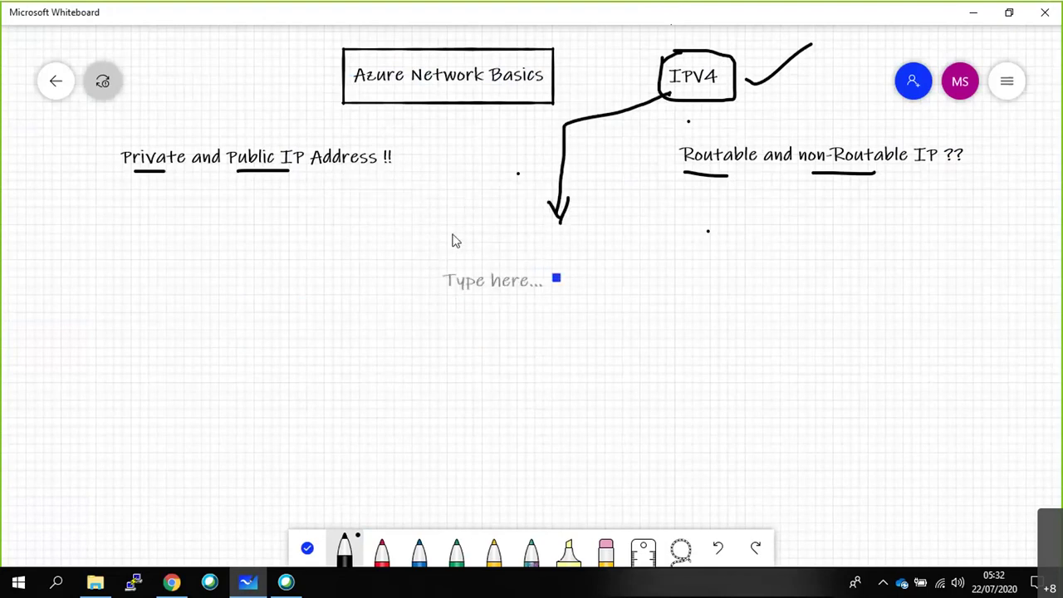
text(Class A)
key(Return)
key(Return)
key(Return)
key(Return)
key(Return)
text(V)
key(BackSpace)
text(CLass B)
key(Return)
key(Return)
key(Return)
key(Return)
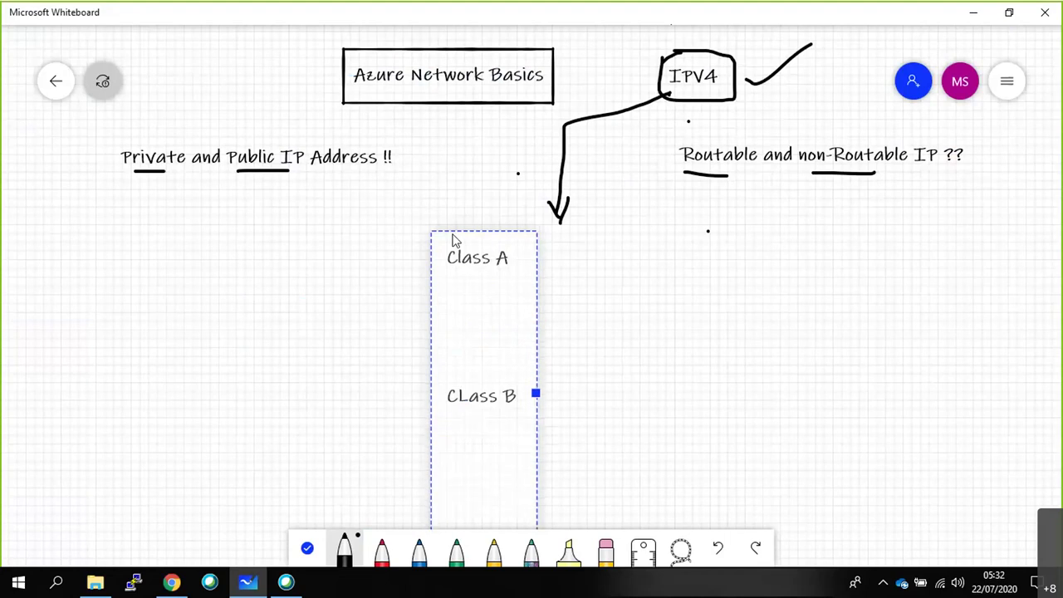
text(Class C)
click(787, 337)
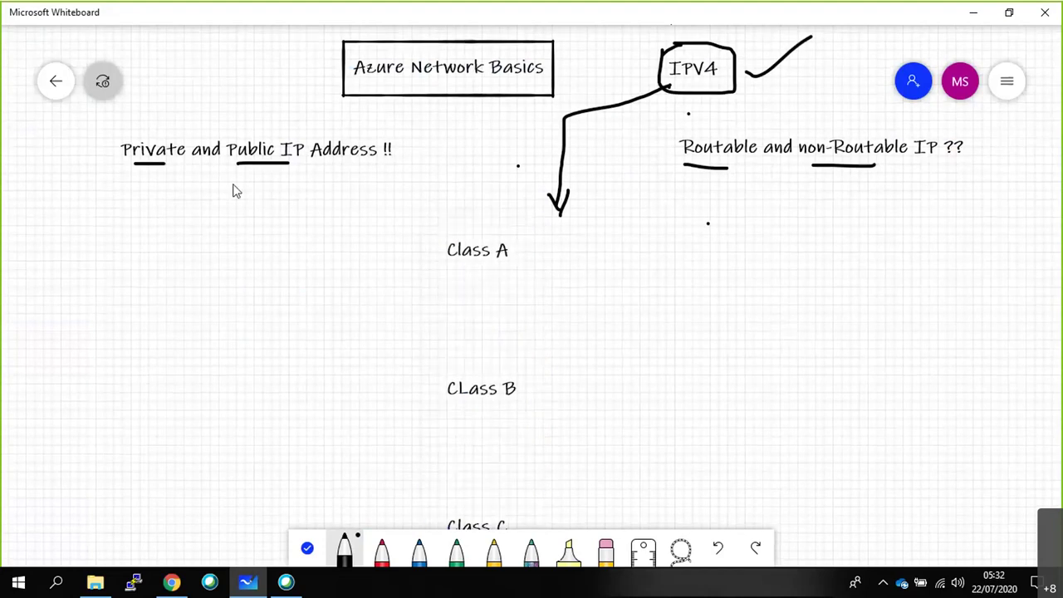
Return to the whiteboard list and reopen the Azure Network Basics board.
click(61, 94)
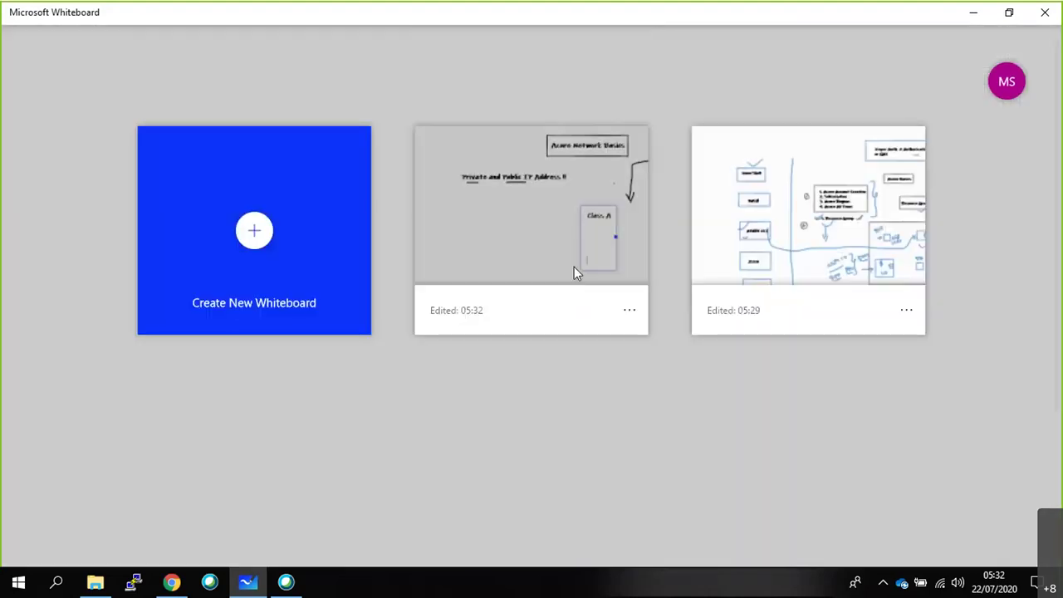
click(574, 266)
scroll(456, 83, up, 2)
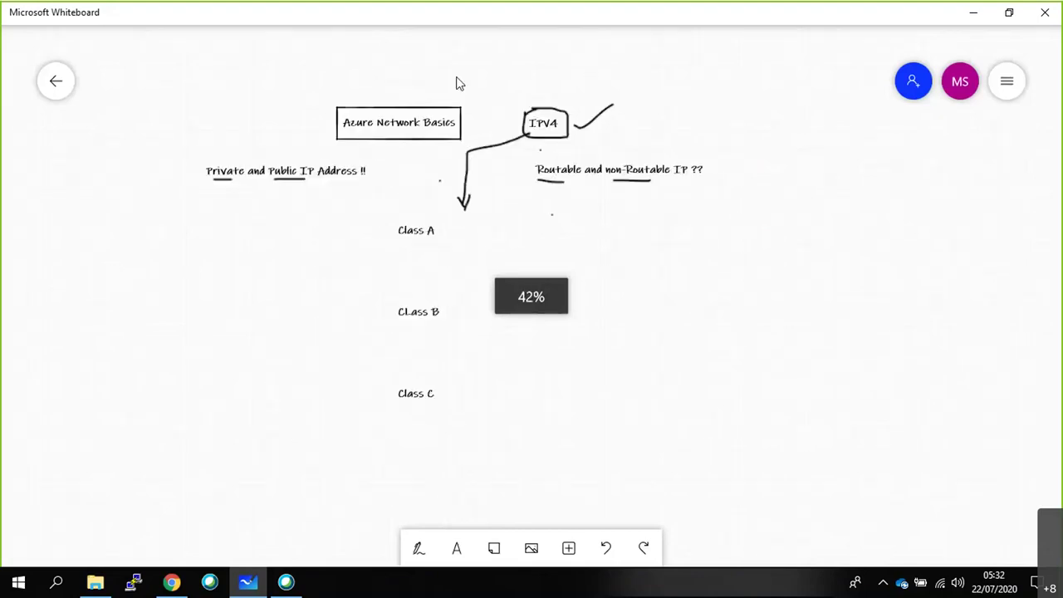
scroll(507, 208, up, 2)
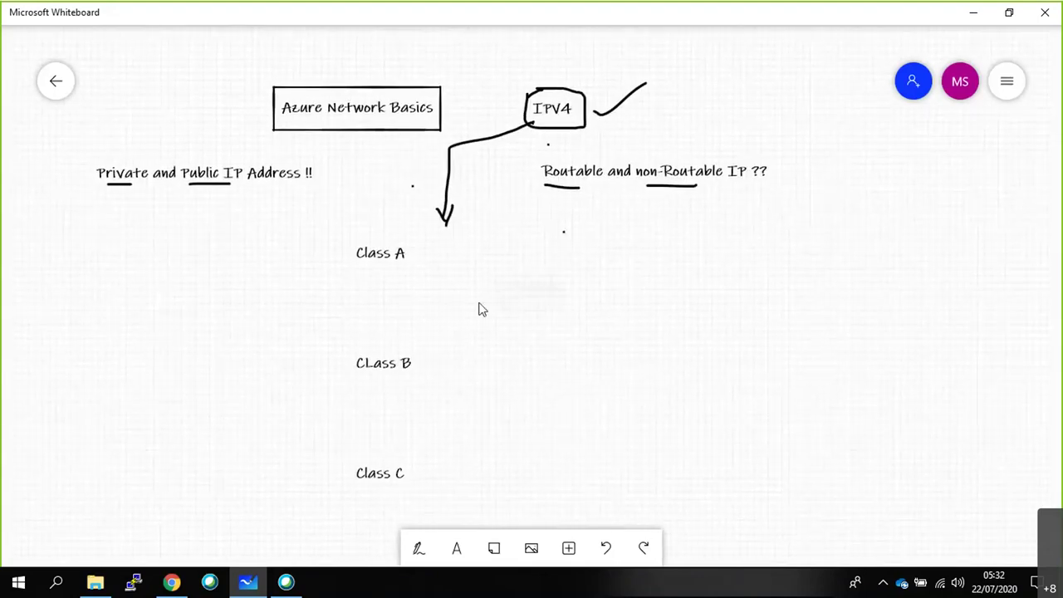
scroll(478, 309, up, 2)
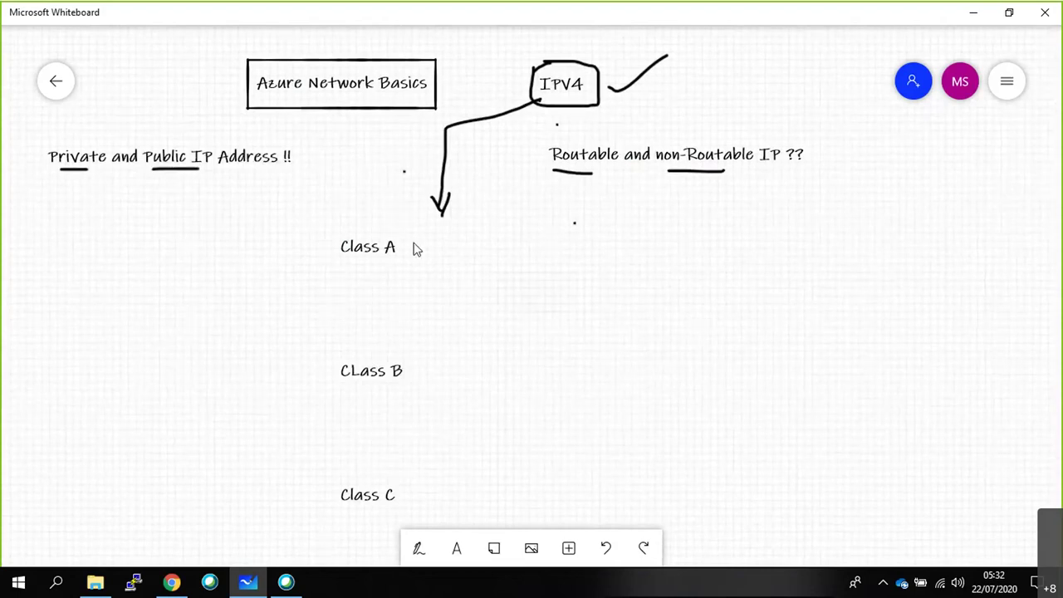
Write the range '1.0.0.0 - 126.255.255.255' beside Class A.
click(429, 247)
click(489, 313)
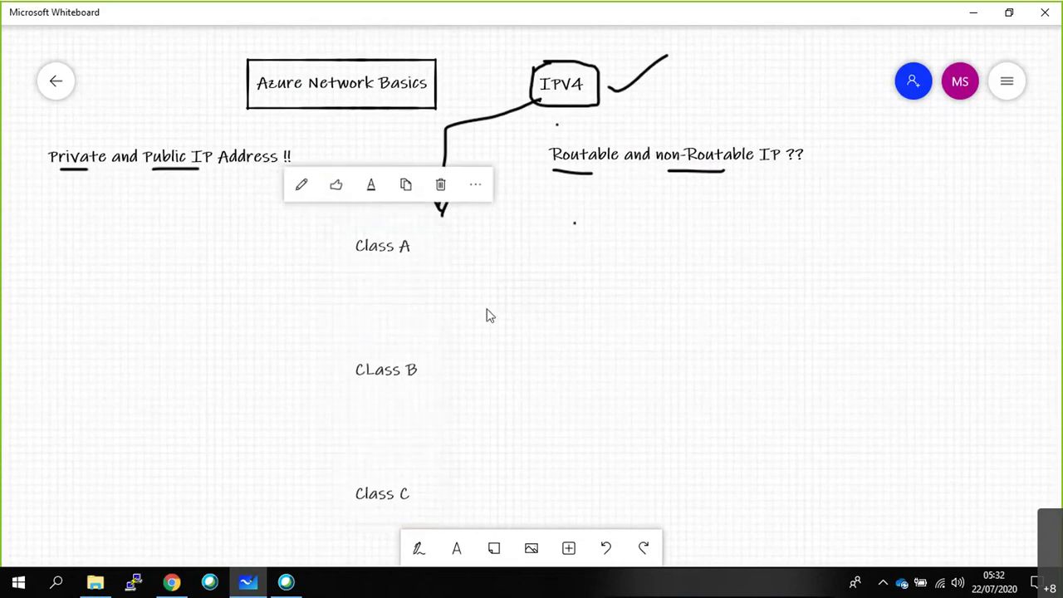
click(453, 247)
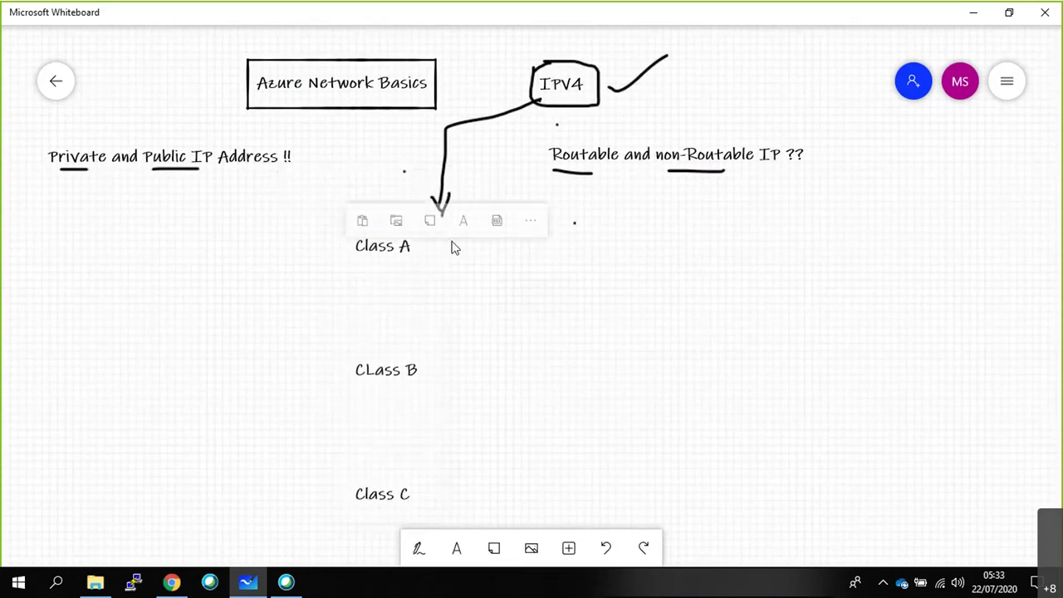
click(464, 220)
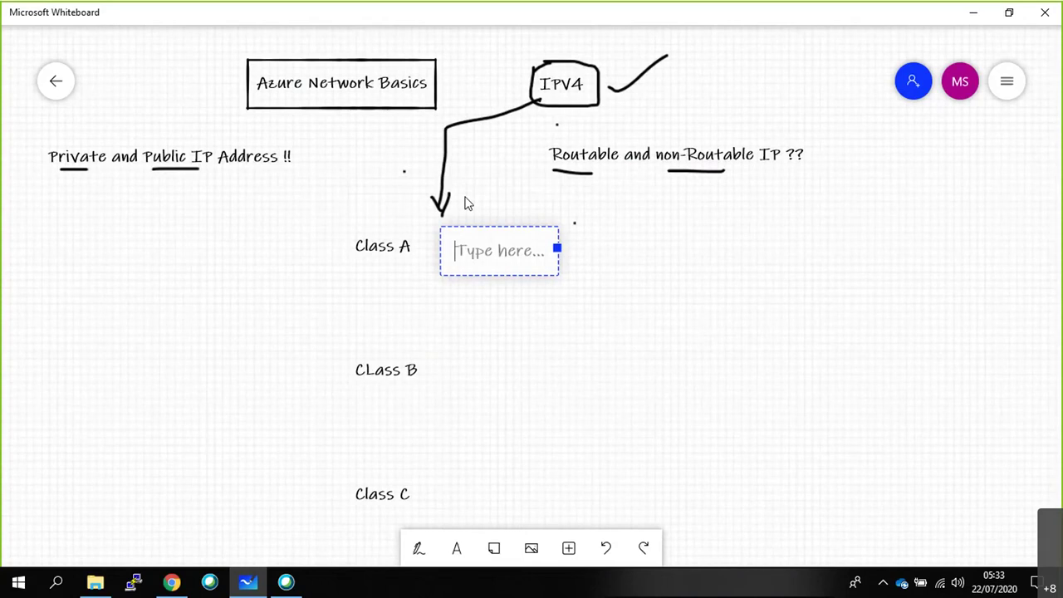
text(1.0.)
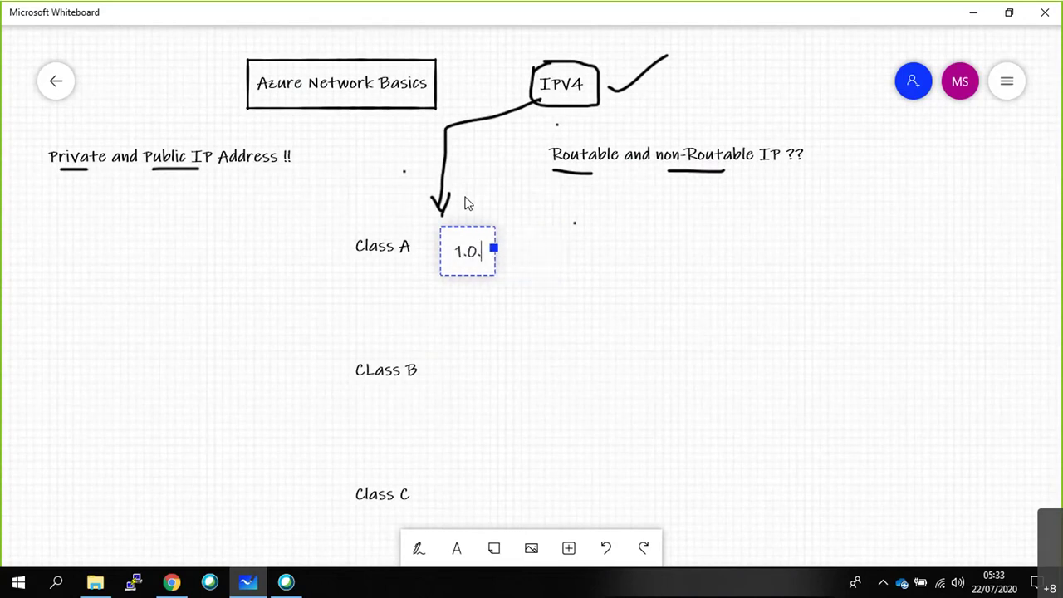
text(0.0 - 12)
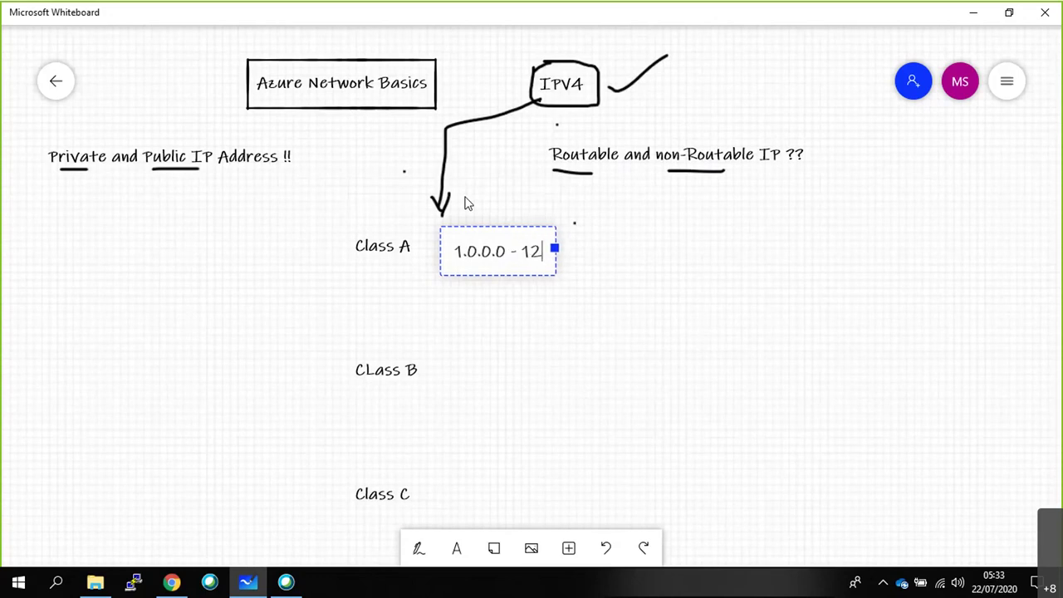
text(6.25)
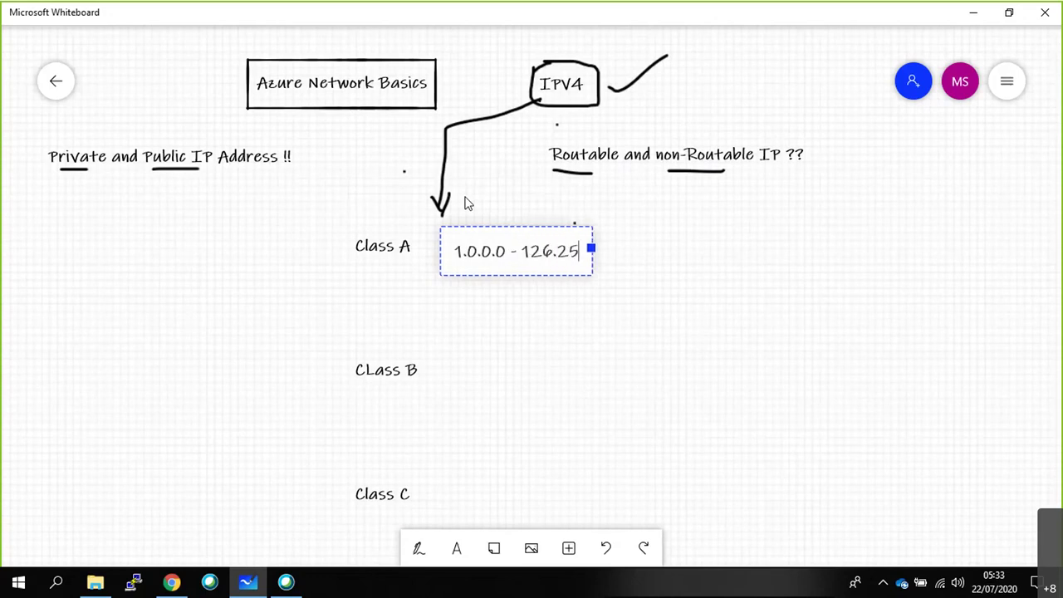
text(5.255.255)
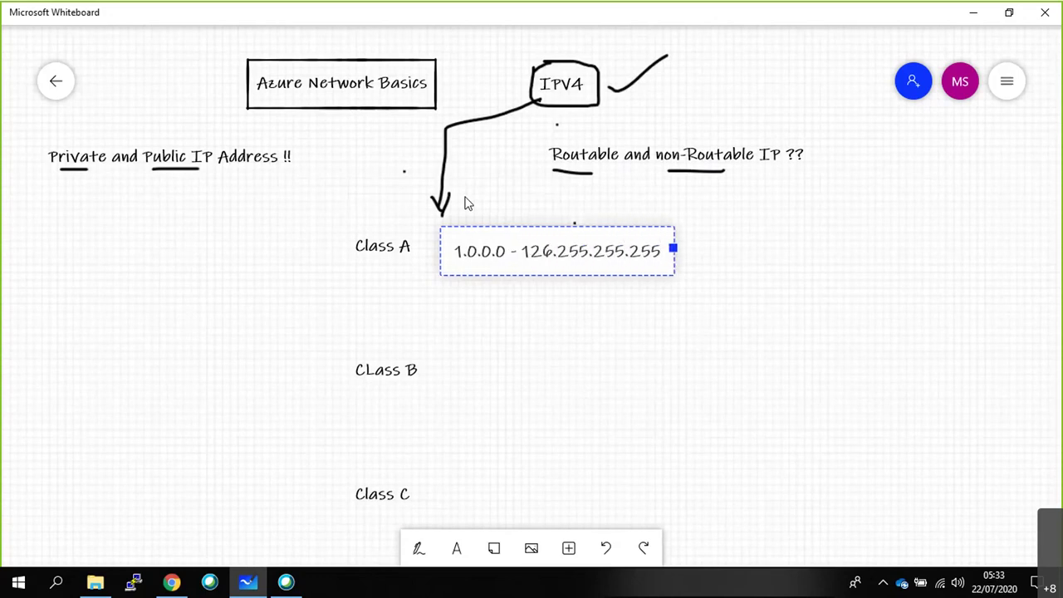
click(463, 375)
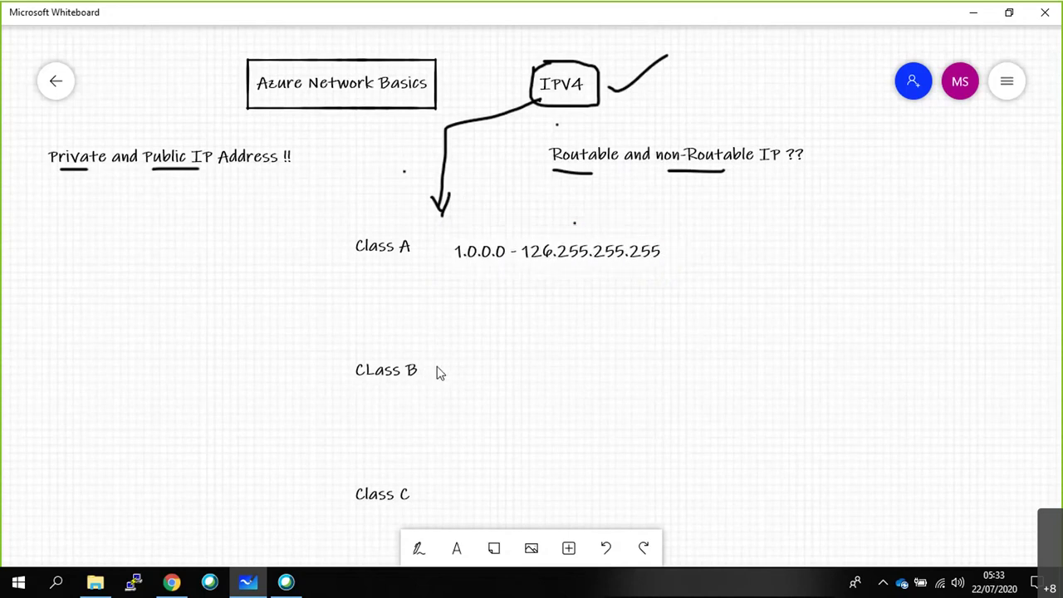
Write the range '128.0.0.0 to 191.255.255.255' beside Class B.
click(462, 367)
click(460, 330)
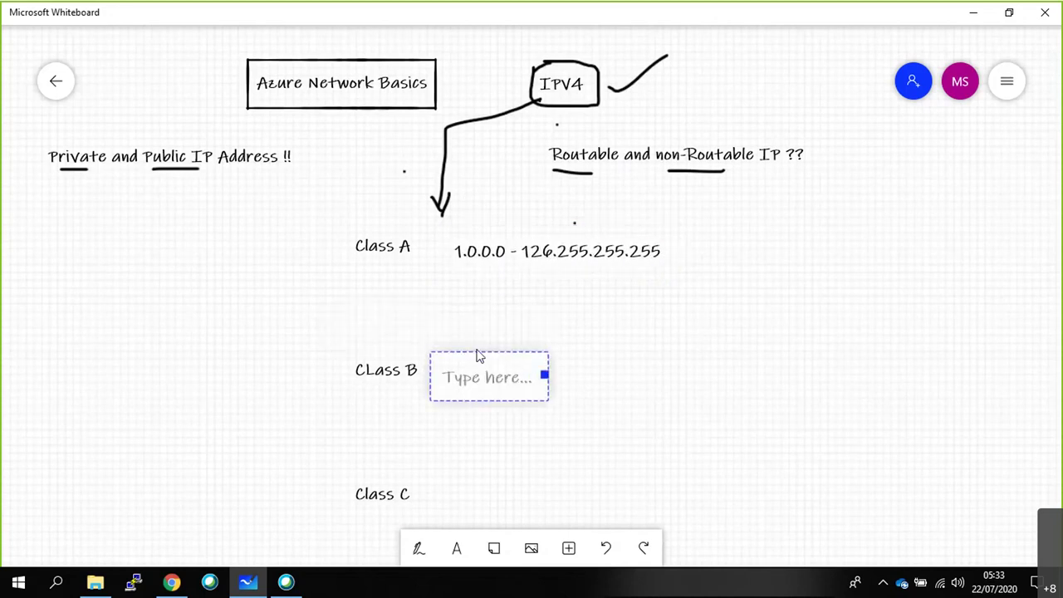
click(465, 372)
click(467, 372)
click(478, 320)
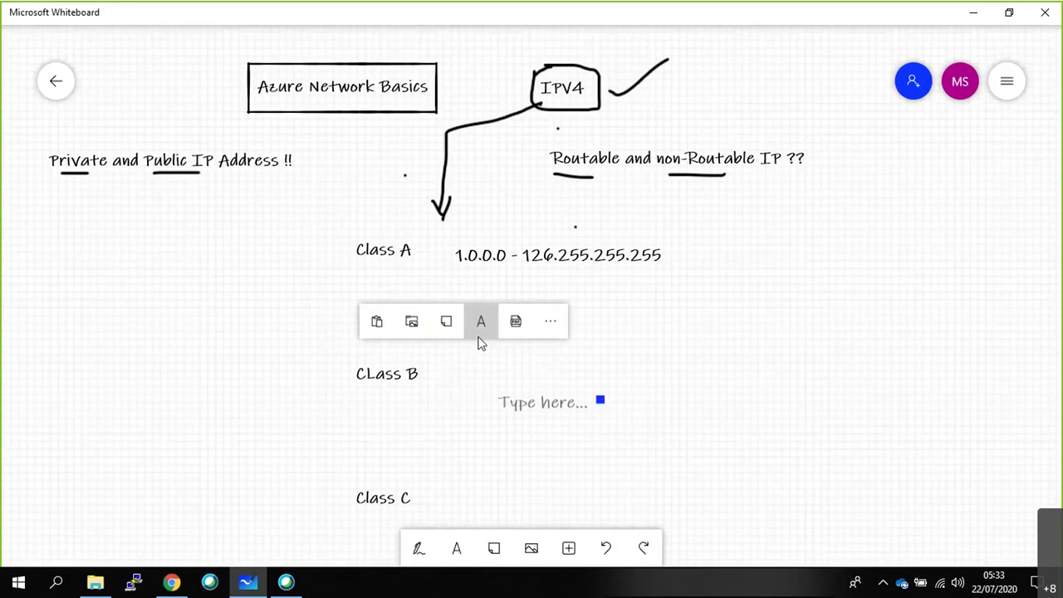
text(128.0)
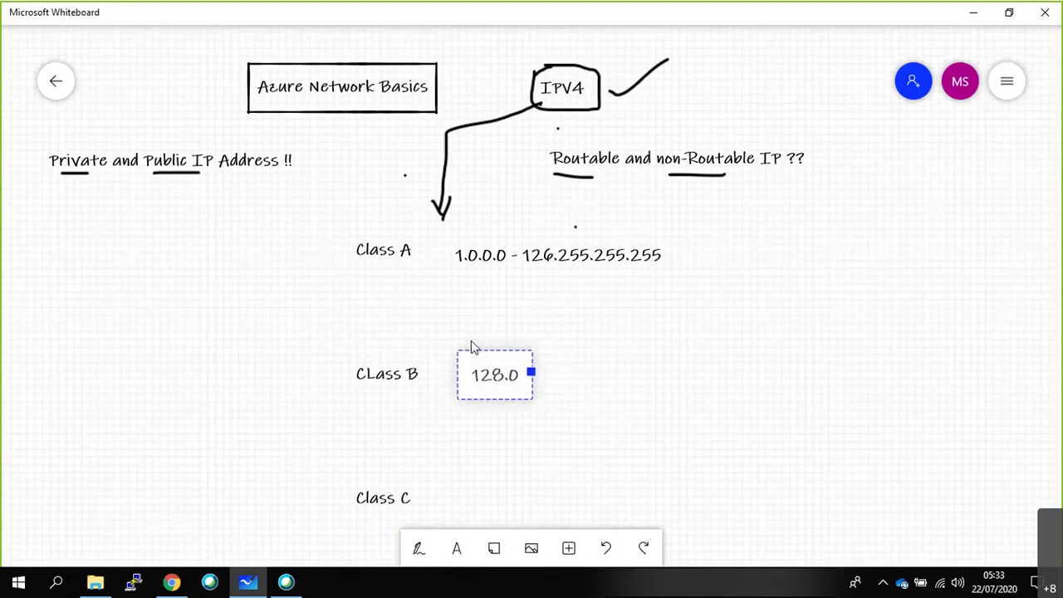
text(.0.0 to 191.25)
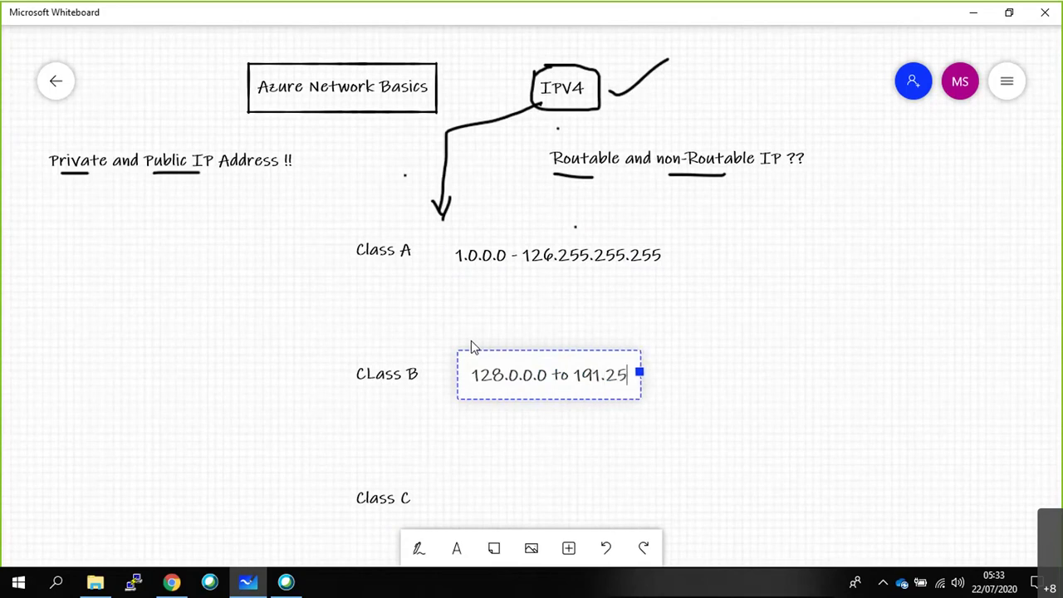
text(5.255.255)
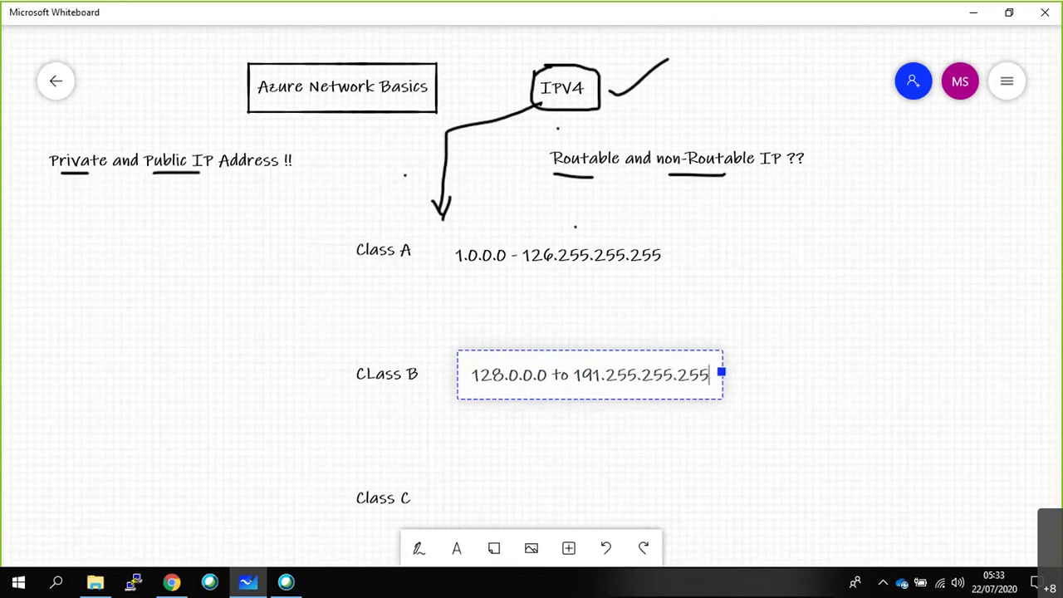
click(946, 357)
Add '127.0.0.0' as text at the board's left side.
click(33, 304)
click(129, 258)
text(127.0.0.0)
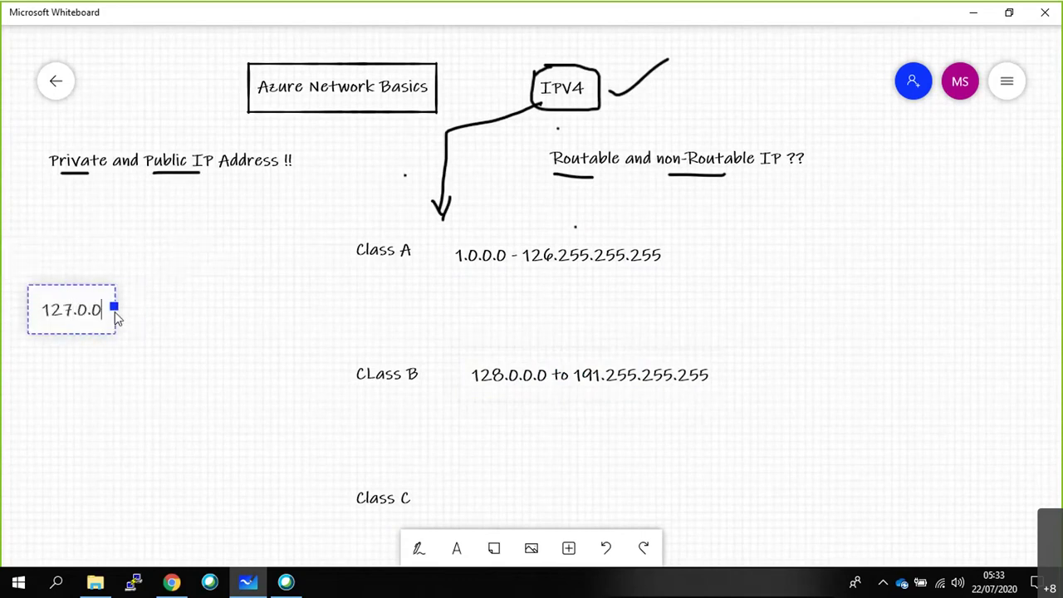
click(92, 356)
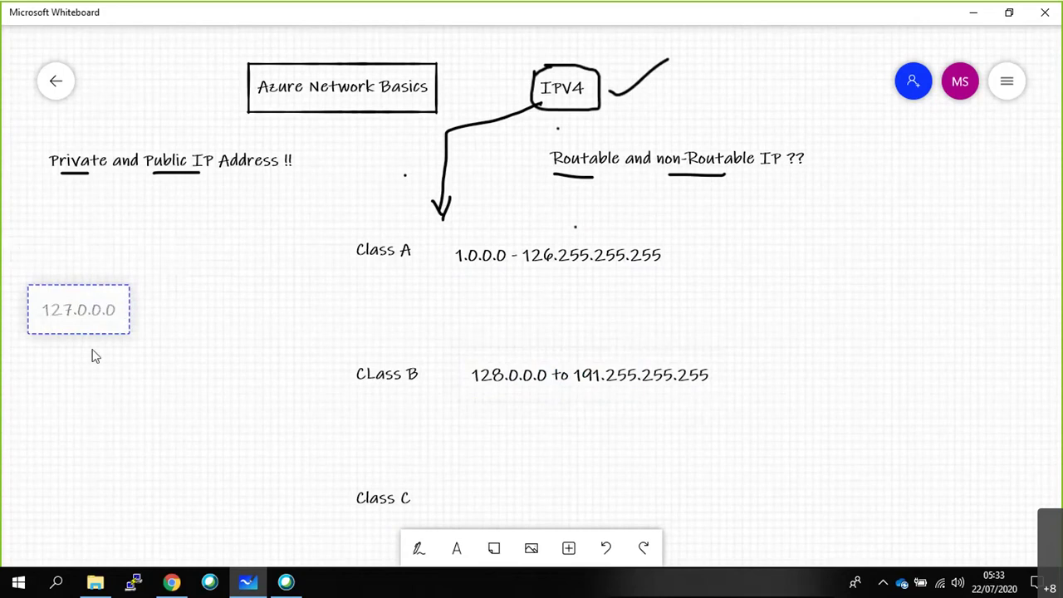
click(45, 308)
click(50, 357)
mouse_move(31, 304)
mouse_down()
mouse_move(35, 324)
mouse_move(45, 293)
mouse_up()
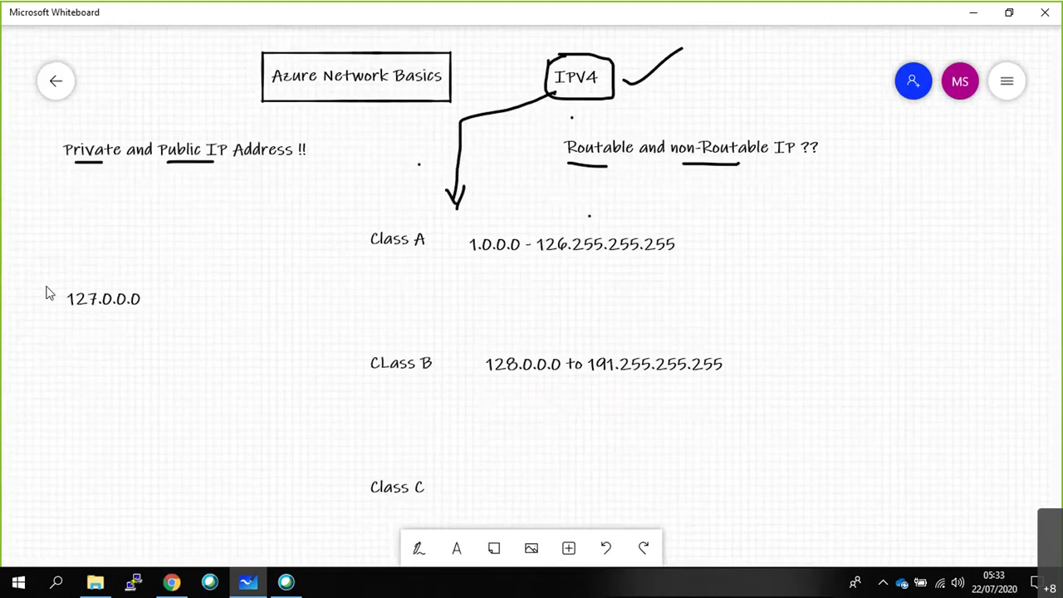
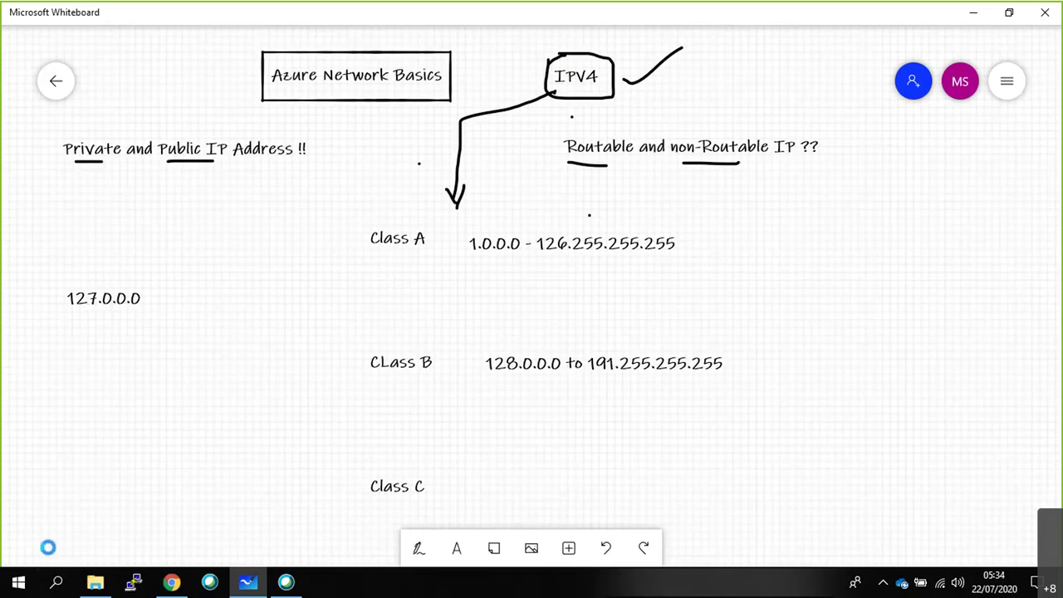
Open Command Prompt and ping 127.0.251.251.
key(super+r)
text(cmd)
key(Return)
text(10342)
key(BackSpace)
key(BackSpace)
text(p)
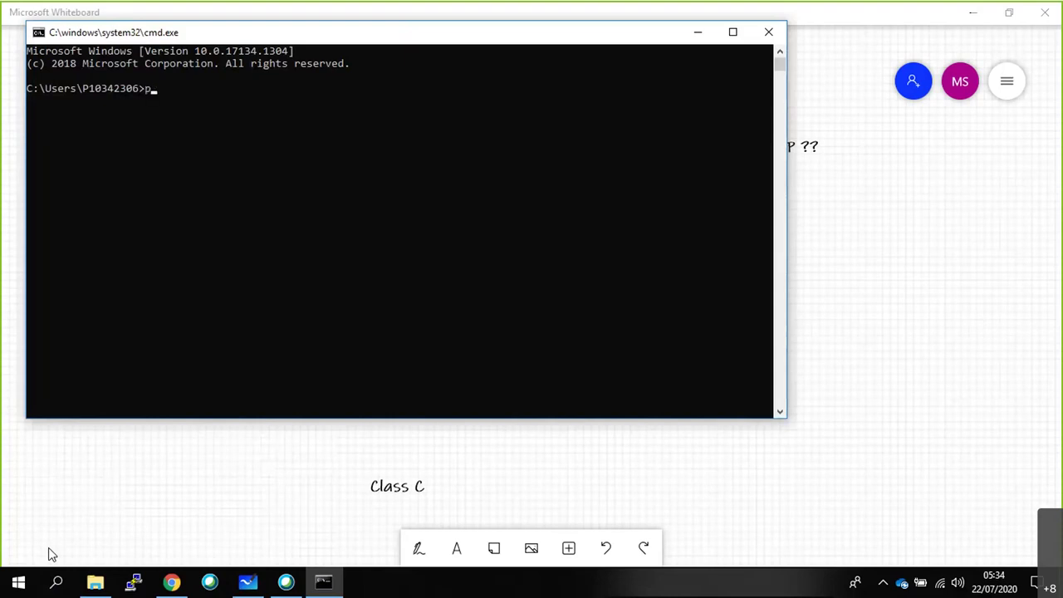
text(ing 127.0.251.251)
key(Return)
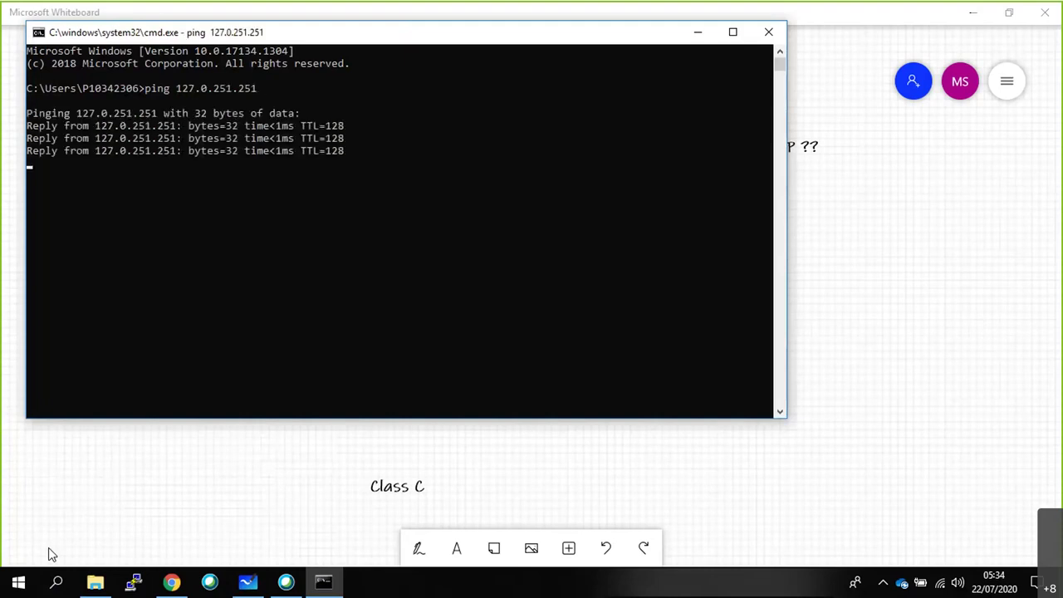
Stop that ping, then ping 127.0.0.1 and stop it.
key(ctrl+c)
key(Up)
key(BackSpace)
key(BackSpace)
key(BackSpace)
key(BackSpace)
key(BackSpace)
key(BackSpace)
key(BackSpace)
key(Return)
key(ctrl+c)
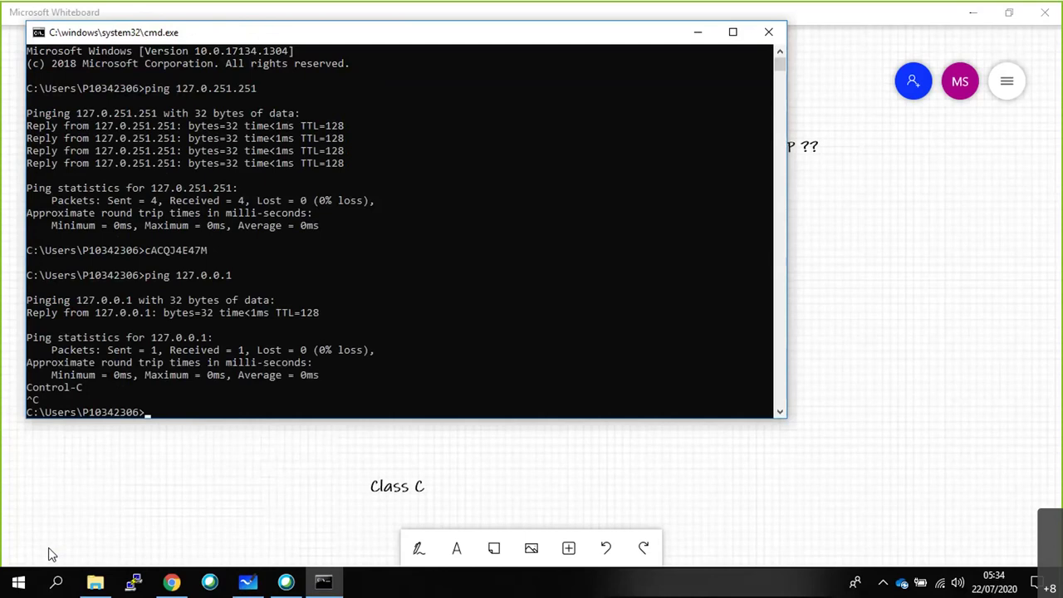
Ping 127.200.10.200, stop it, and bring the whiteboard back to the front.
key(Up)
key(BackSpace)
key(BackSpace)
key(BackSpace)
key(BackSpace)
key(BackSpace)
text(200/)
key(BackSpace)
text(.10.200)
key(Return)
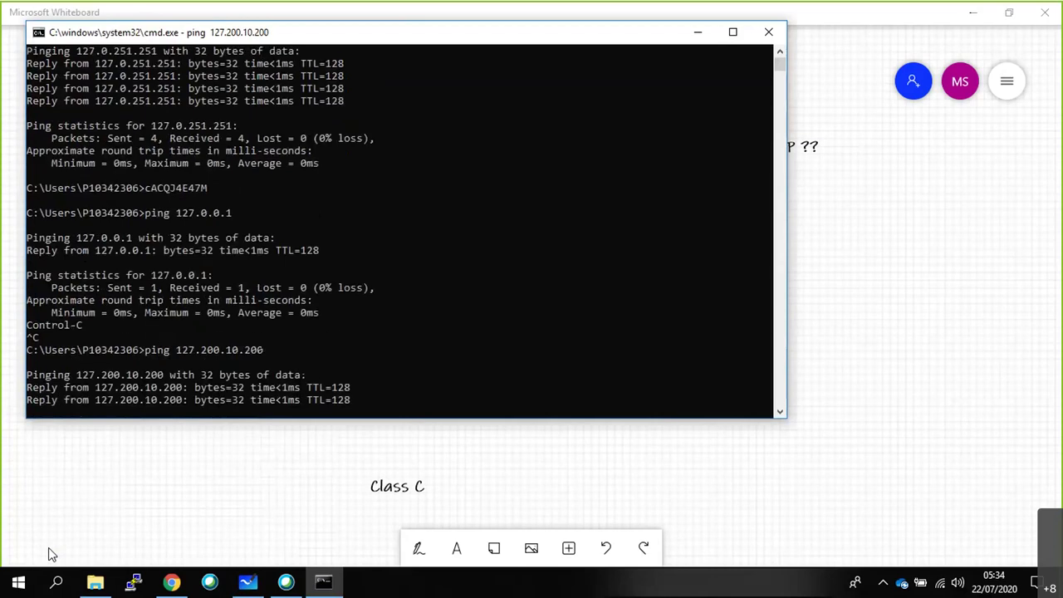
key(ctrl+c)
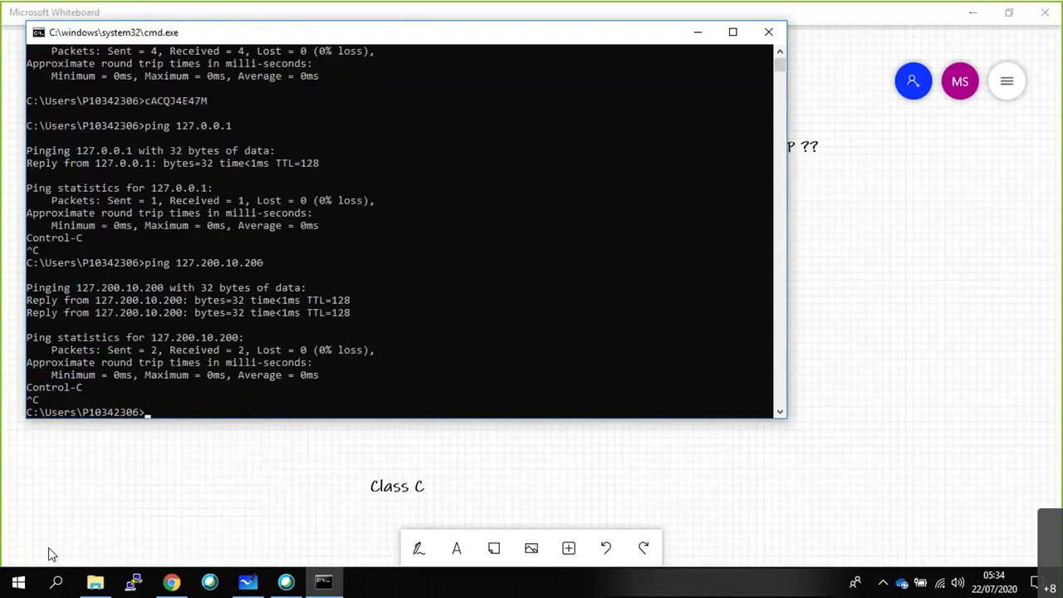
click(50, 536)
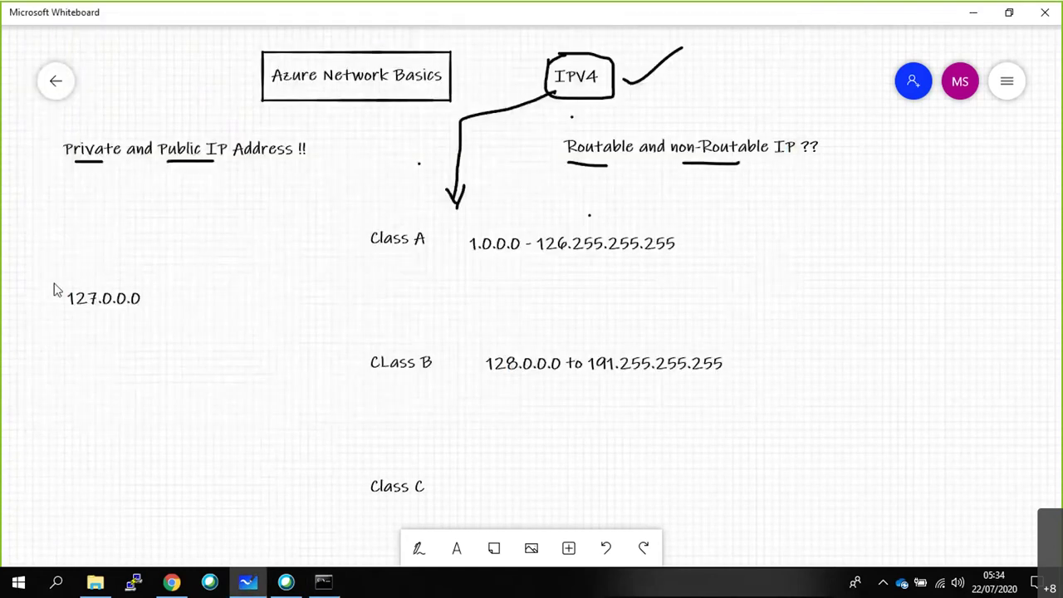
Add the text '192..0.0.0 to 223.255.255.255' beside the Class C heading.
scroll(55, 295, up, 1)
scroll(55, 308, down, 1)
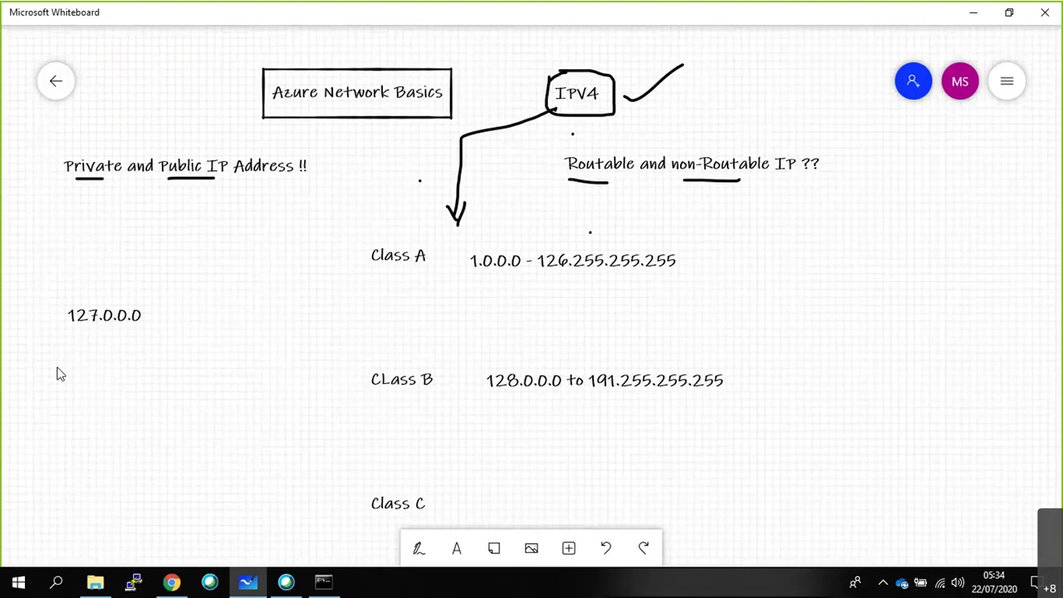
drag(629, 485, 609, 397)
click(471, 403)
click(490, 362)
text(192.1)
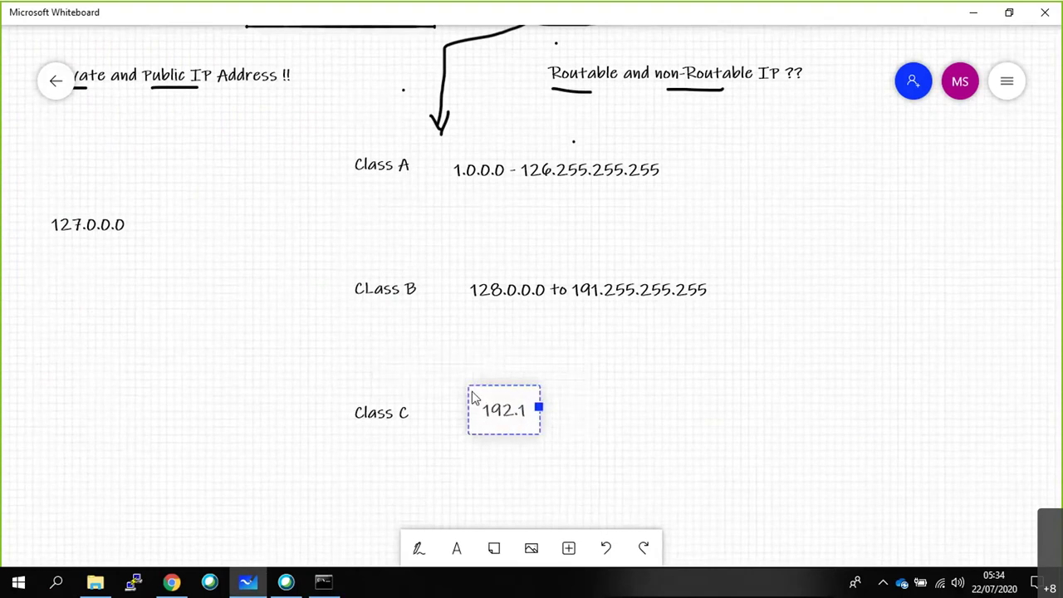
key(BackSpace)
text(.0.0)
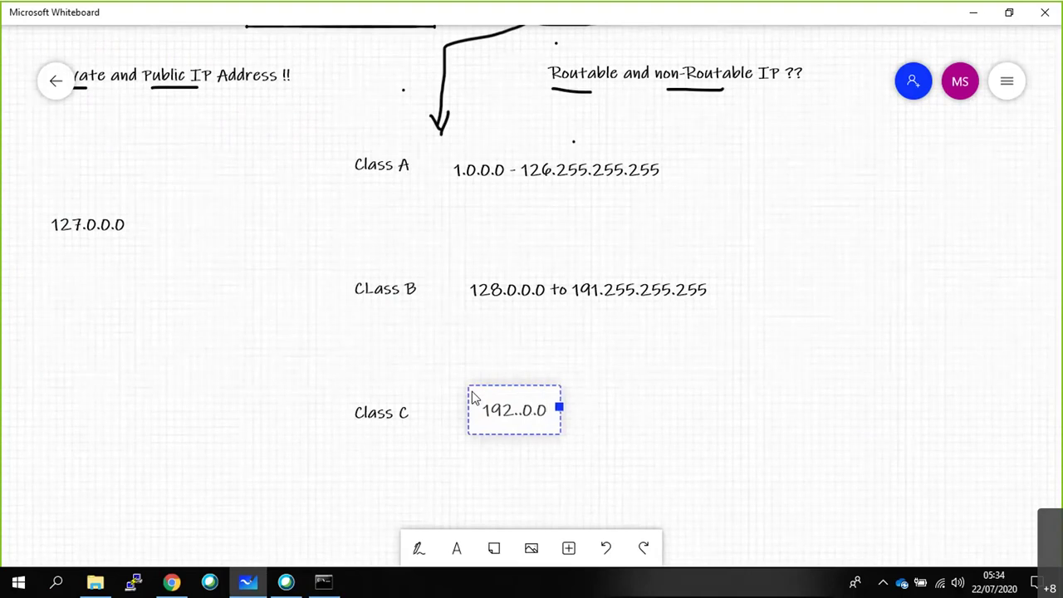
text(.0 to)
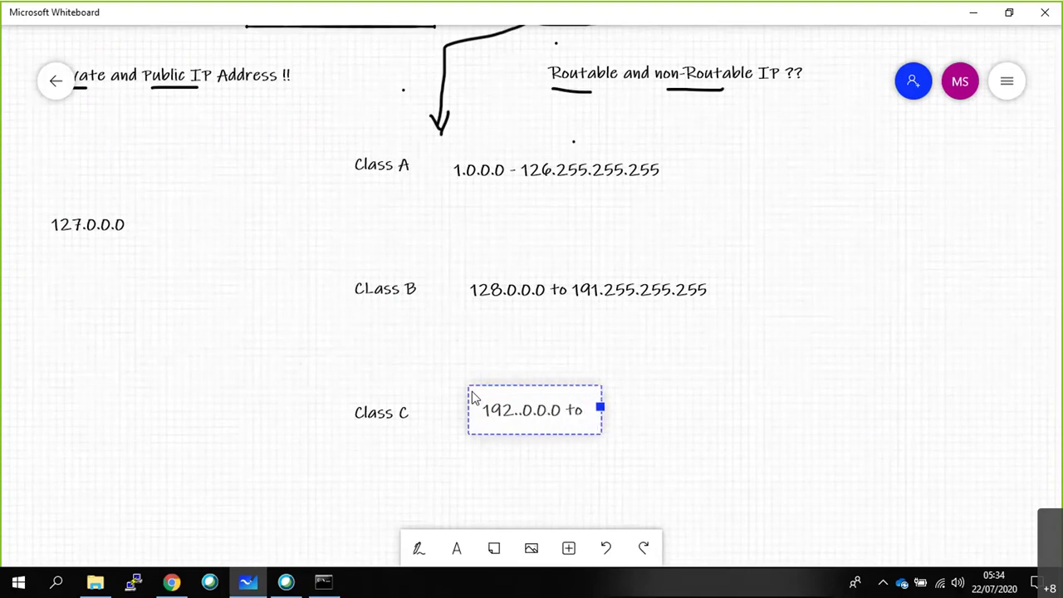
text( 223.2)
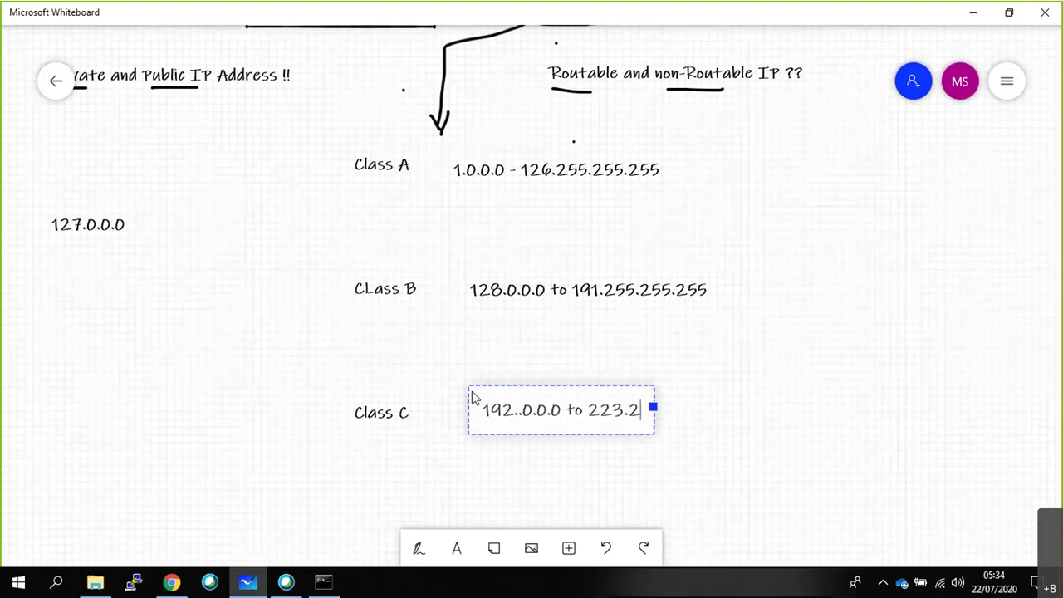
text(55.255.255)
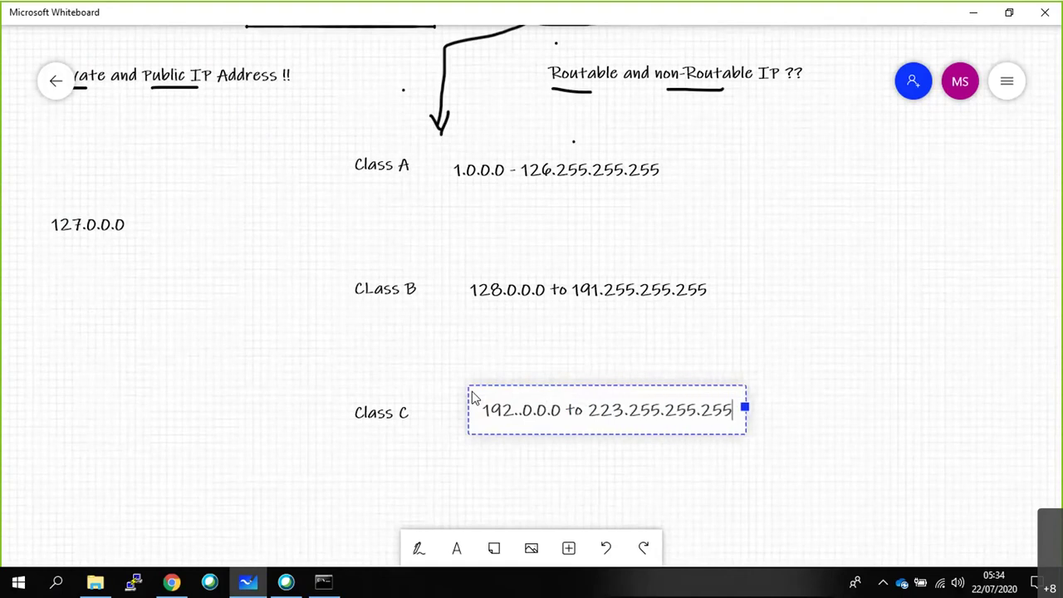
click(804, 314)
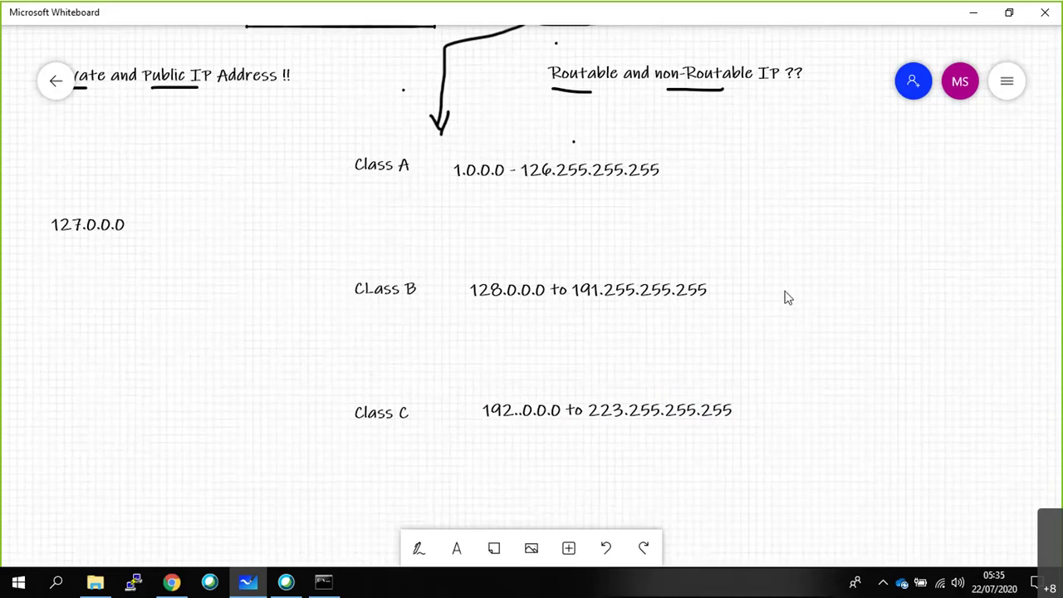
Add '10.0.0.0 to 10.255.255.255' below the Class A range, aligned with the other ranges.
click(382, 202)
click(722, 188)
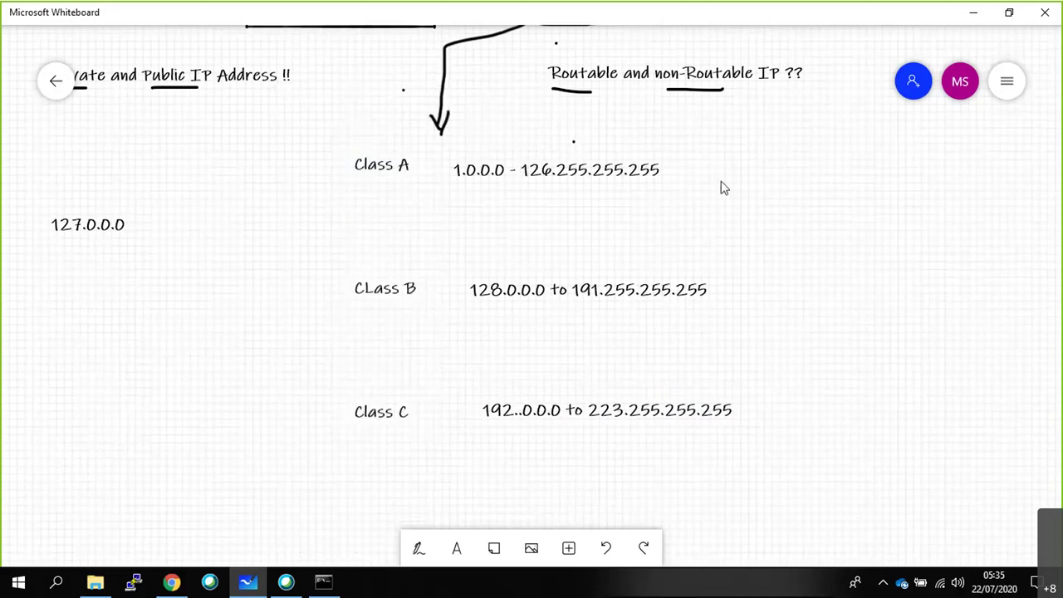
right_click(455, 202)
click(473, 149)
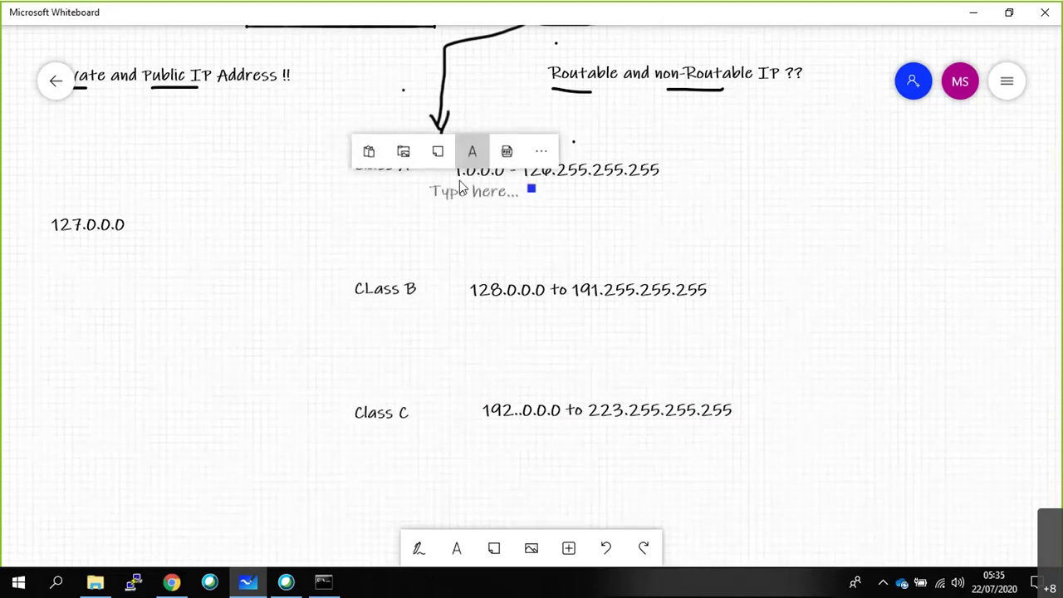
text(10.0.0.0.)
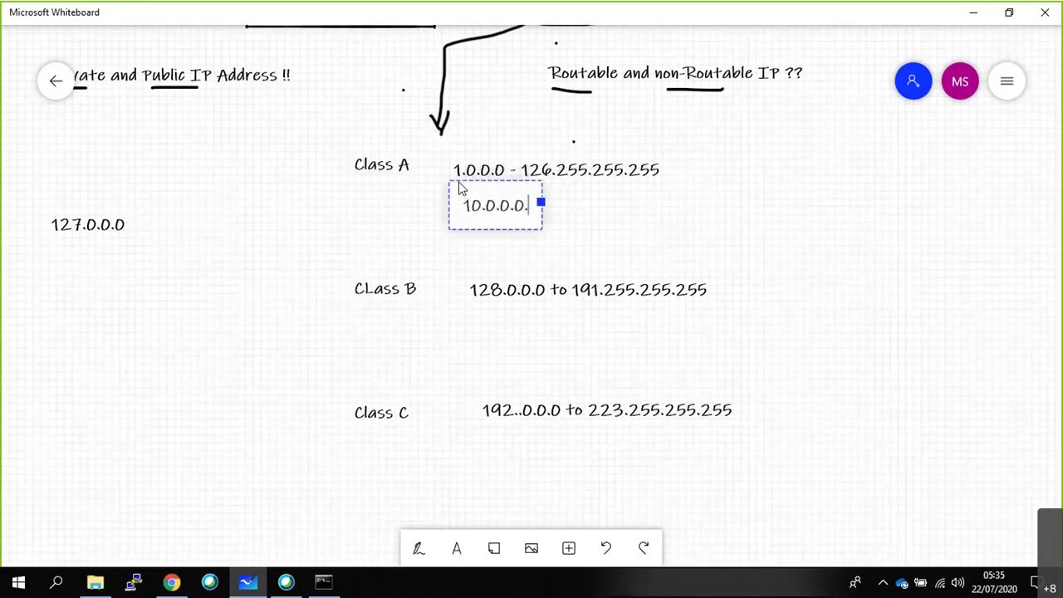
key(BackSpace)
text(to 10.2)
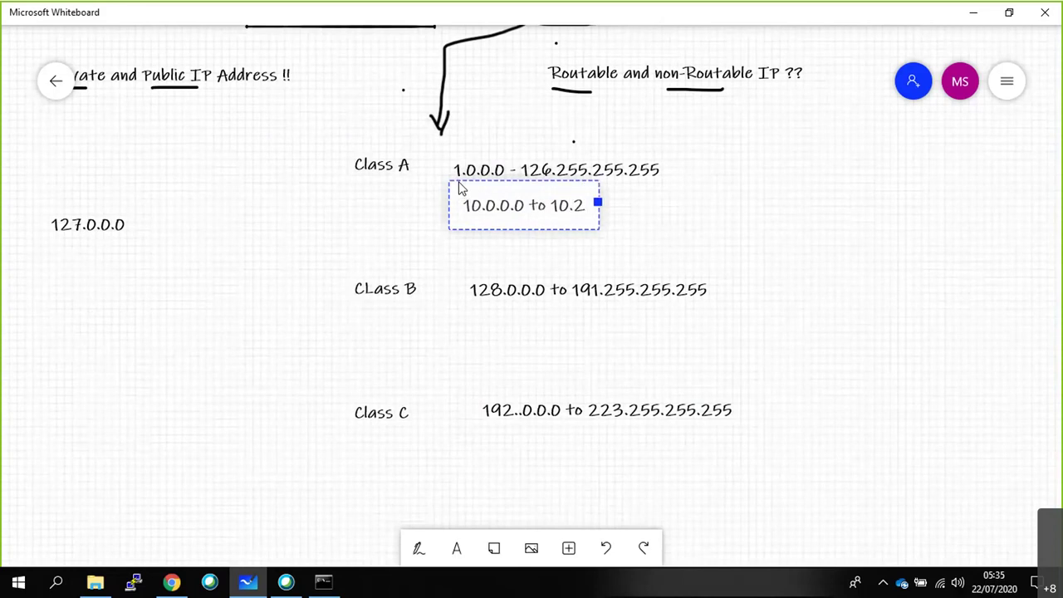
text(55.255.255)
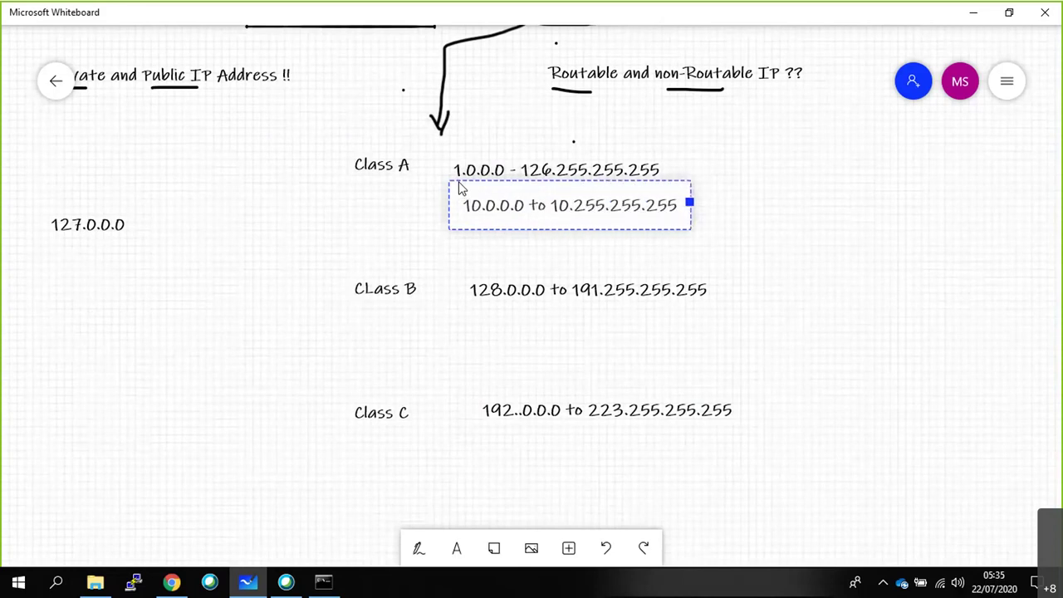
click(506, 240)
mouse_move(465, 204)
mouse_down()
mouse_move(463, 226)
mouse_move(474, 222)
mouse_up()
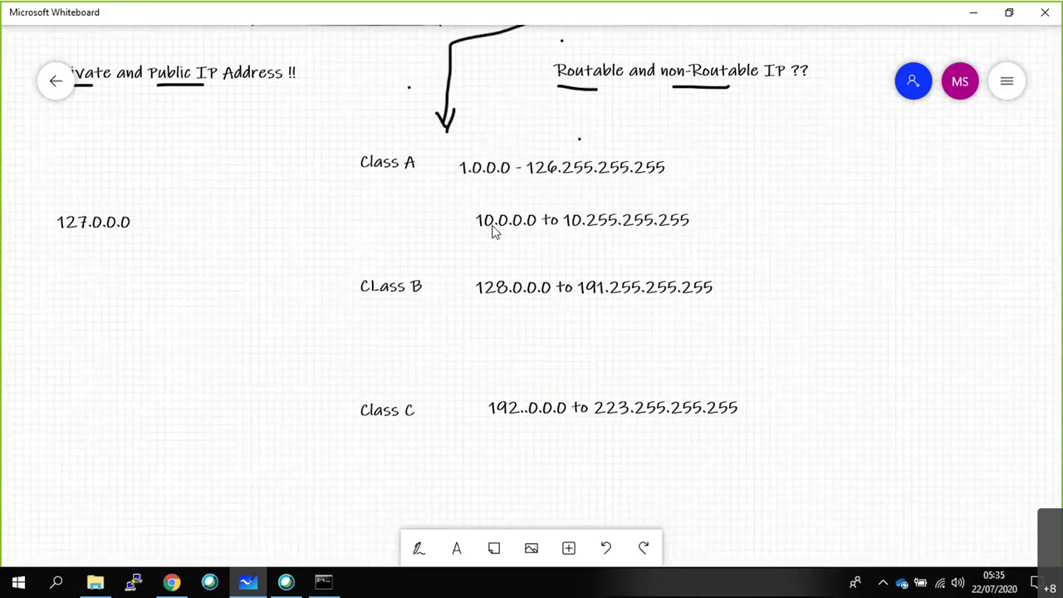
drag(475, 208, 489, 209)
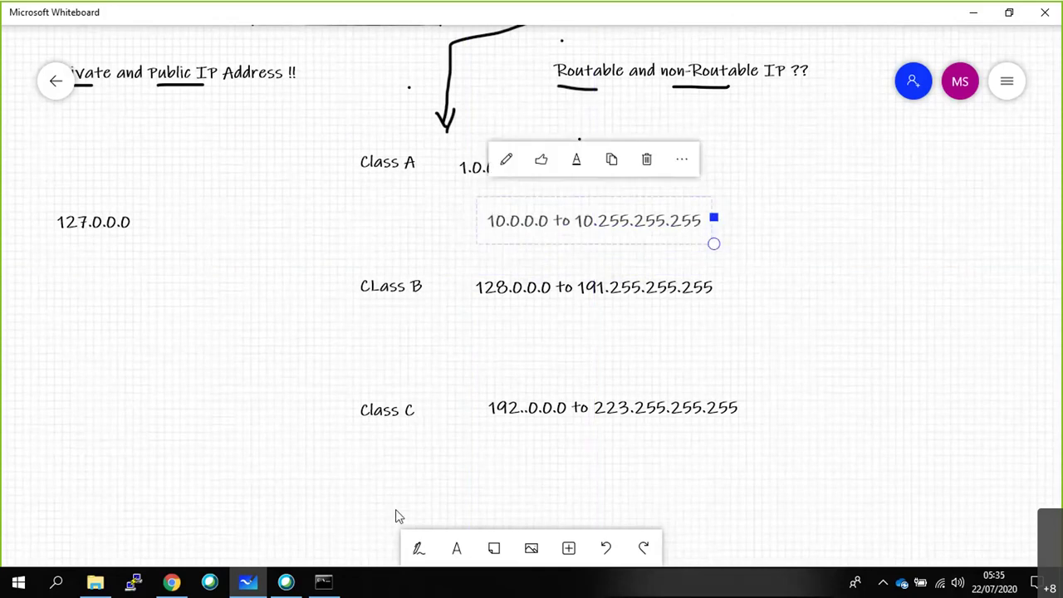
click(607, 391)
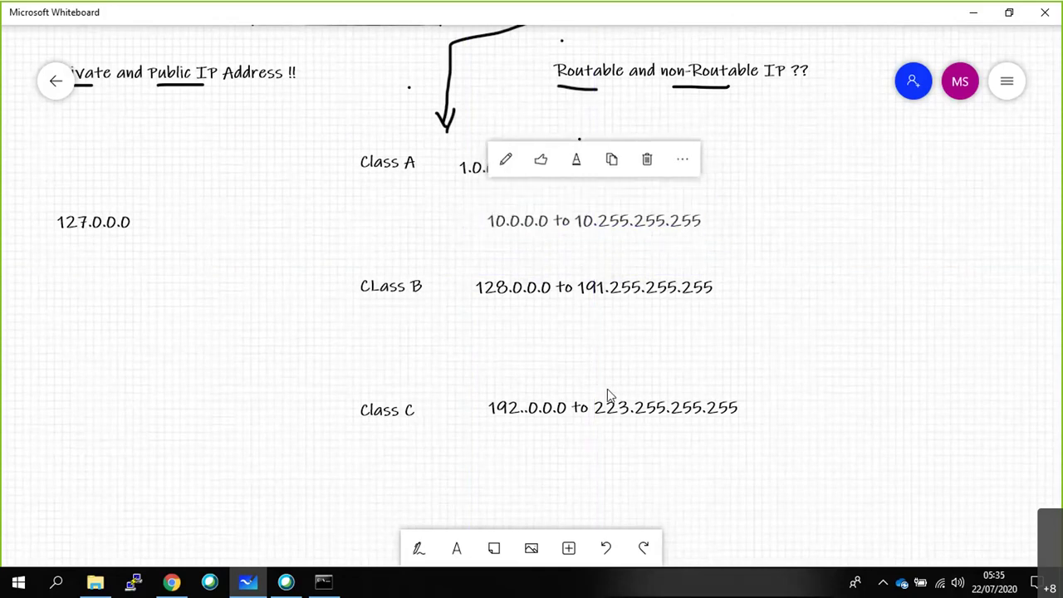
Draw a green arrow pointing at the 10.0.0.0 to 10.255.255.255 range.
click(419, 550)
click(382, 549)
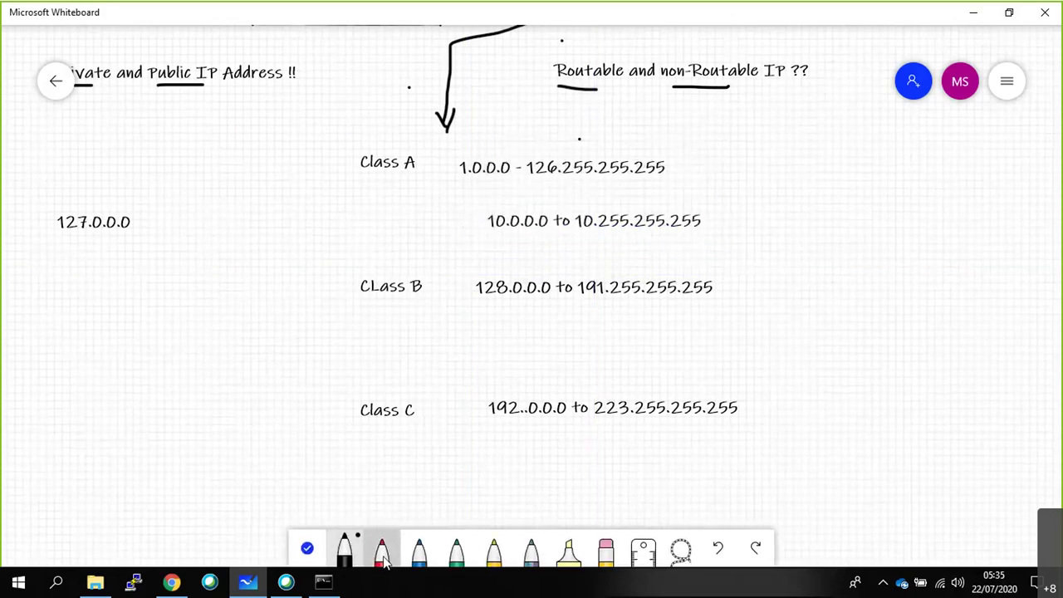
click(456, 549)
drag(737, 217, 709, 224)
Label the green arrow 'Private IP'.
right_click(755, 221)
click(770, 172)
text(Private IP)
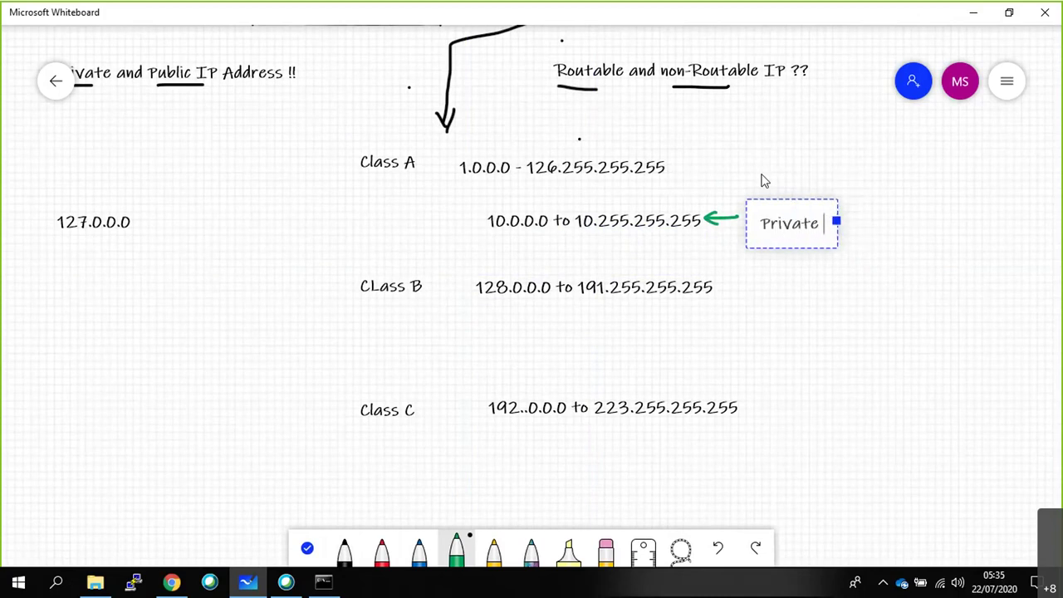
click(913, 191)
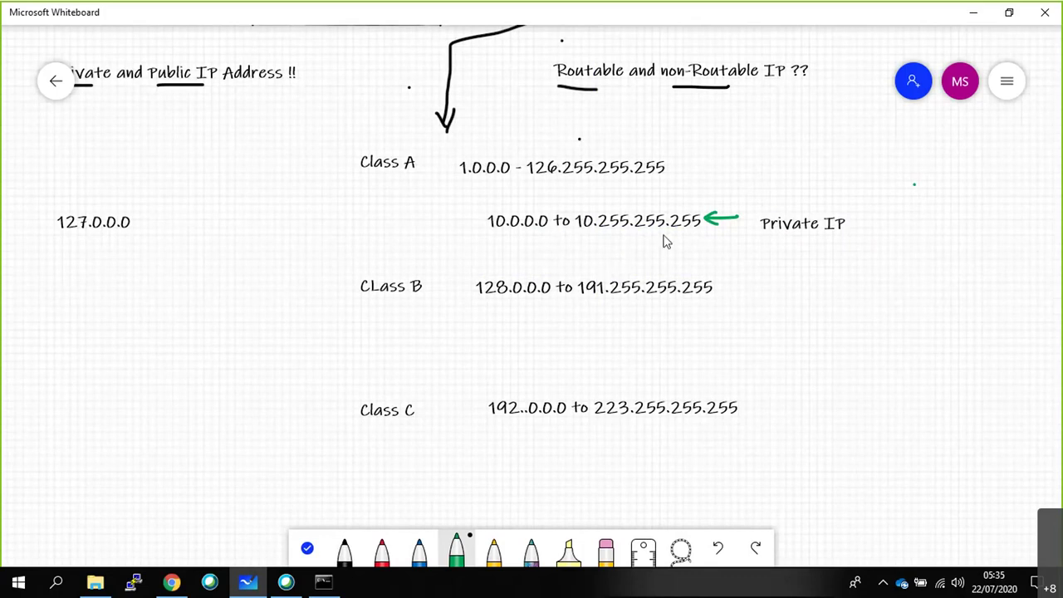
Add the note '1.0.0.0 to 9.255.255.255 & 11.0.0.0 to 126.255.255.255' below the private range.
right_click(490, 253)
click(506, 207)
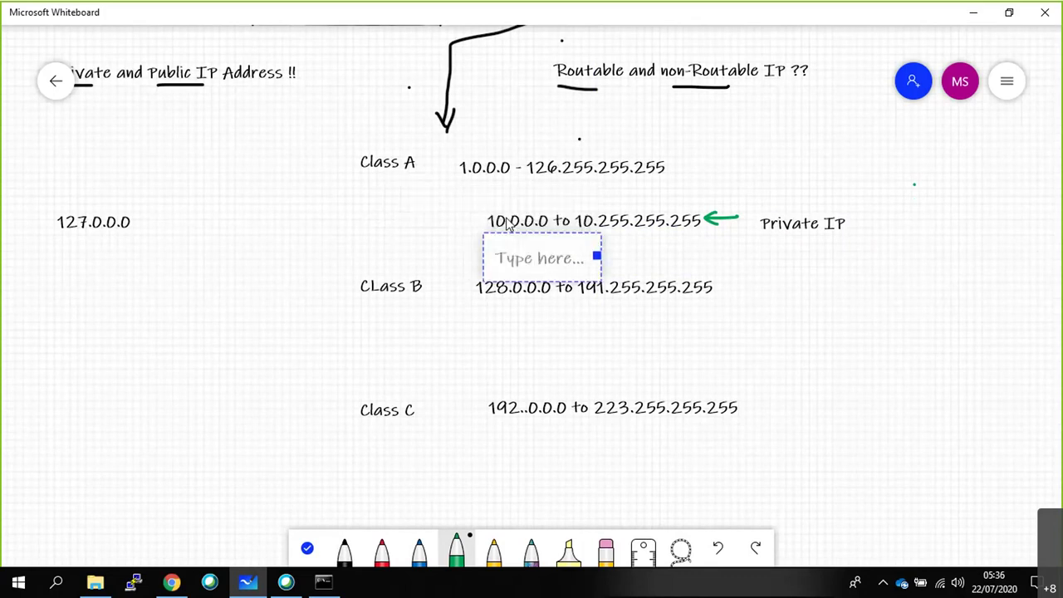
text(1.0)
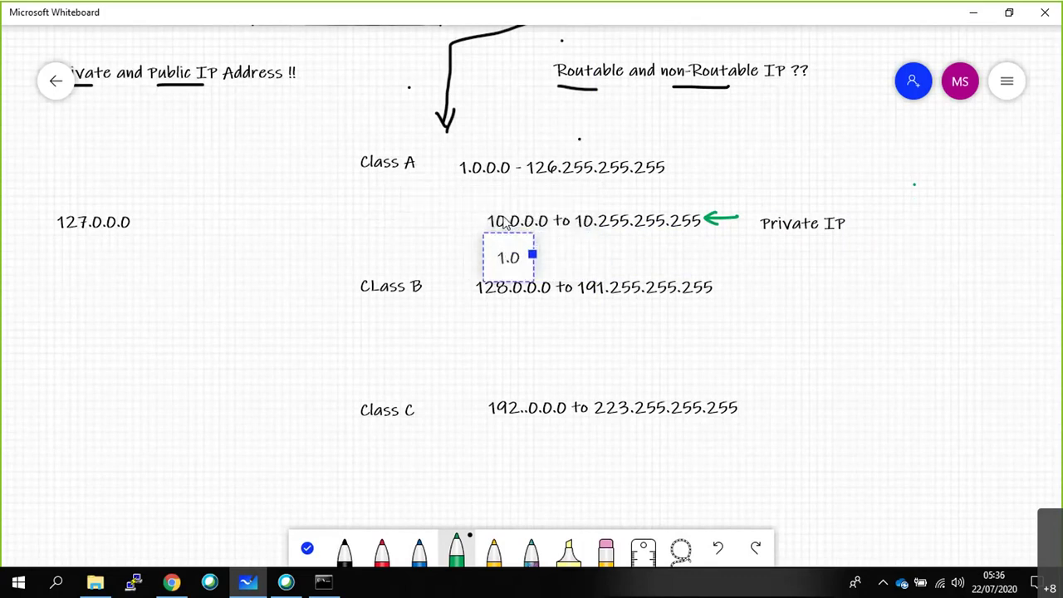
text(.0.0 to)
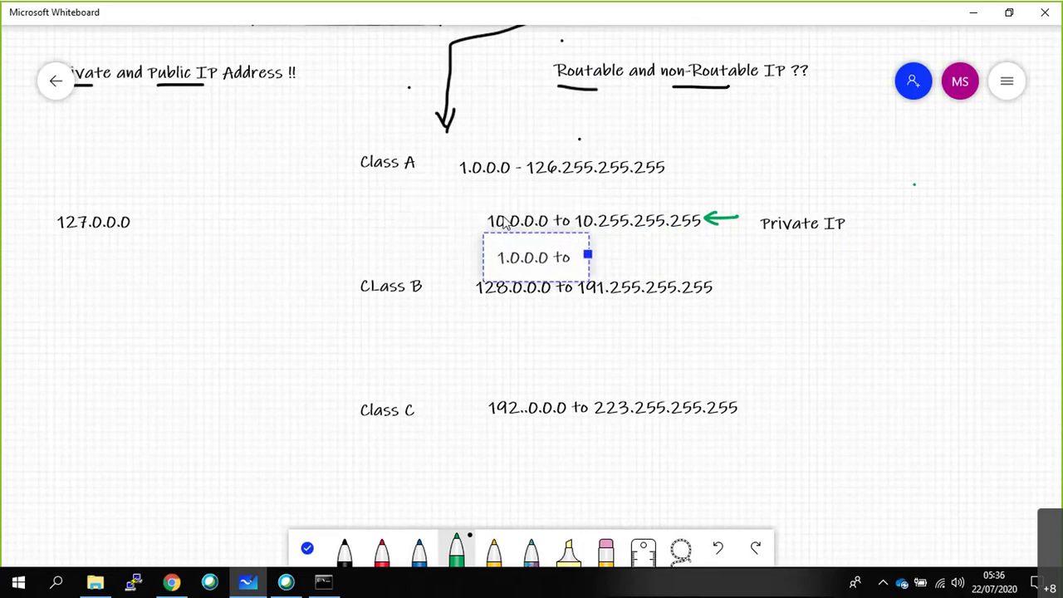
text( 9.255)
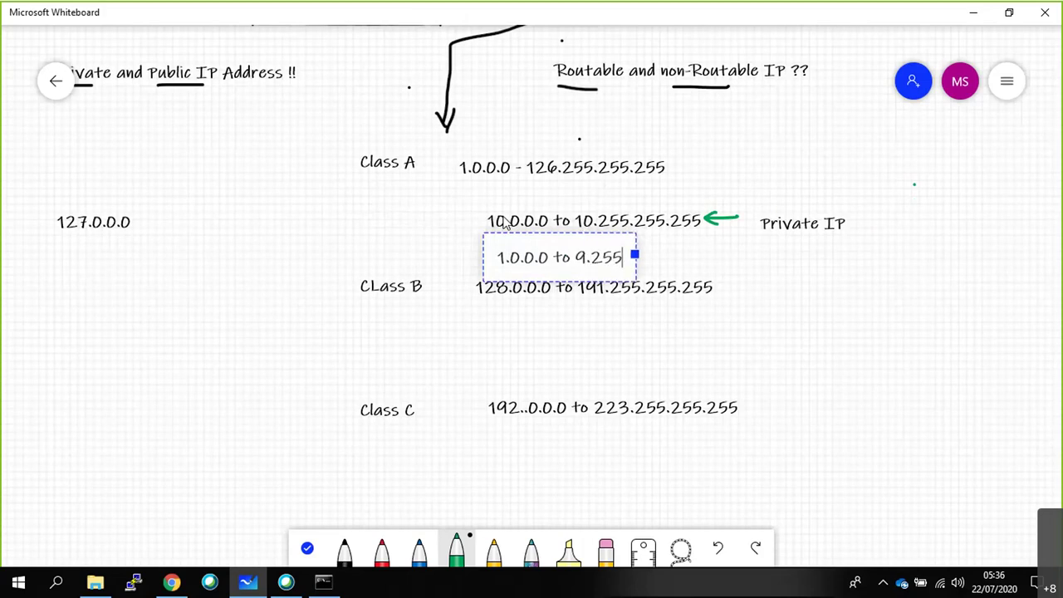
text(.255.255 )
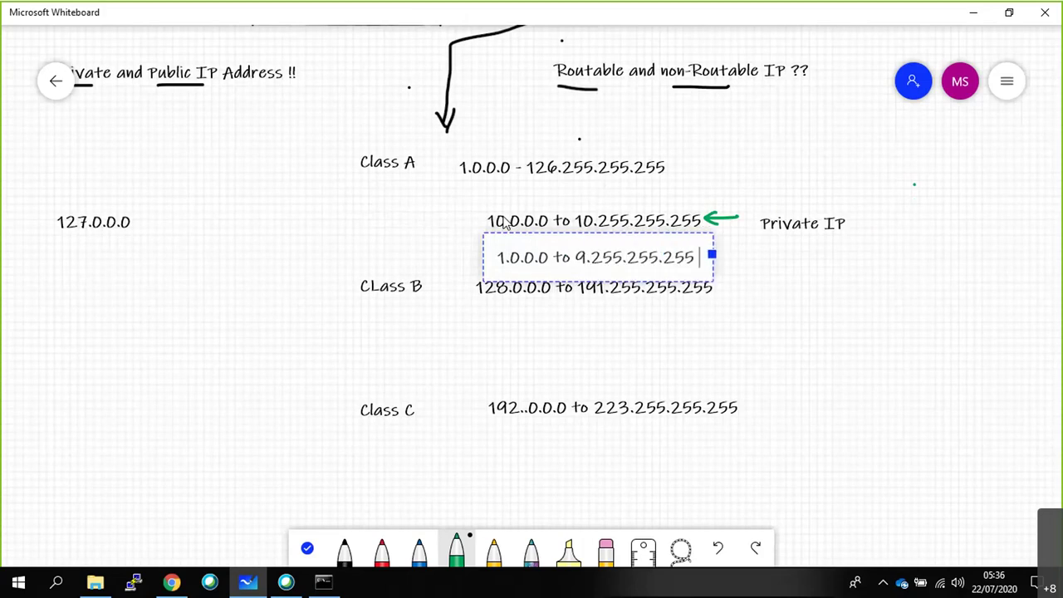
text(&)
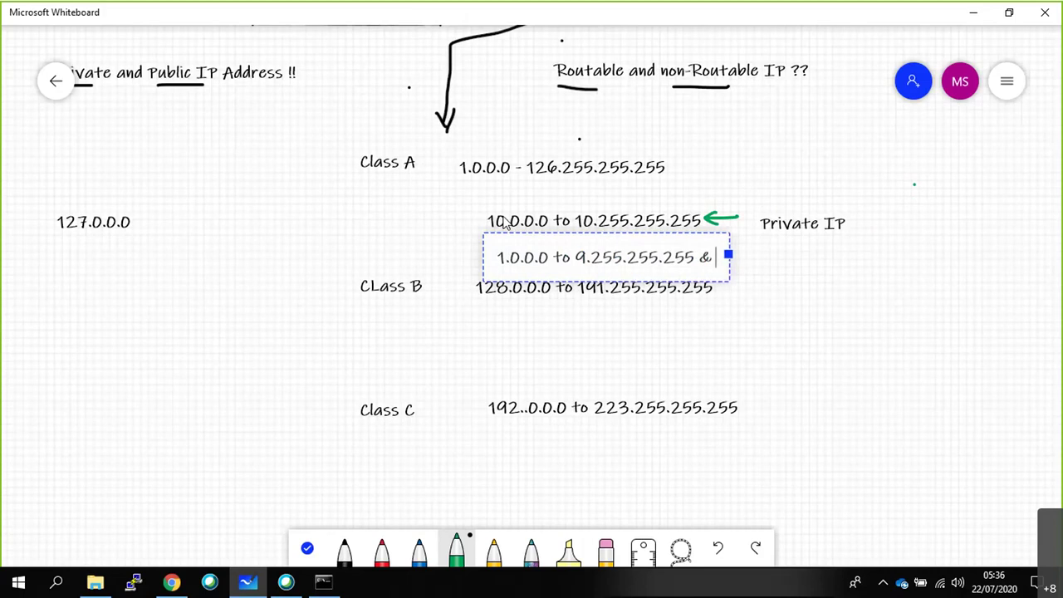
text( 11.0.0.0 to )
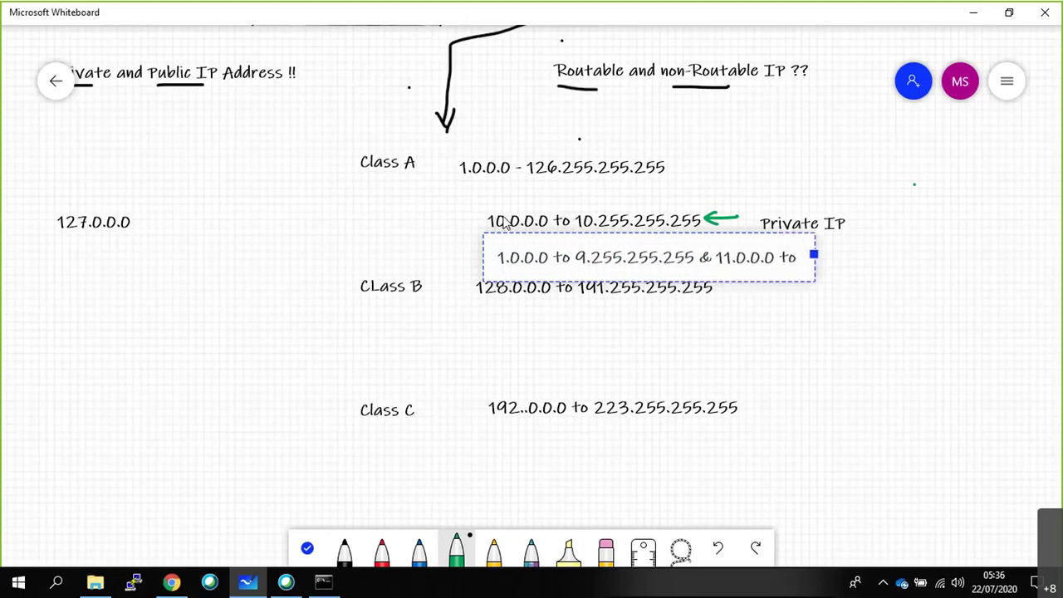
text(126.255.255255)
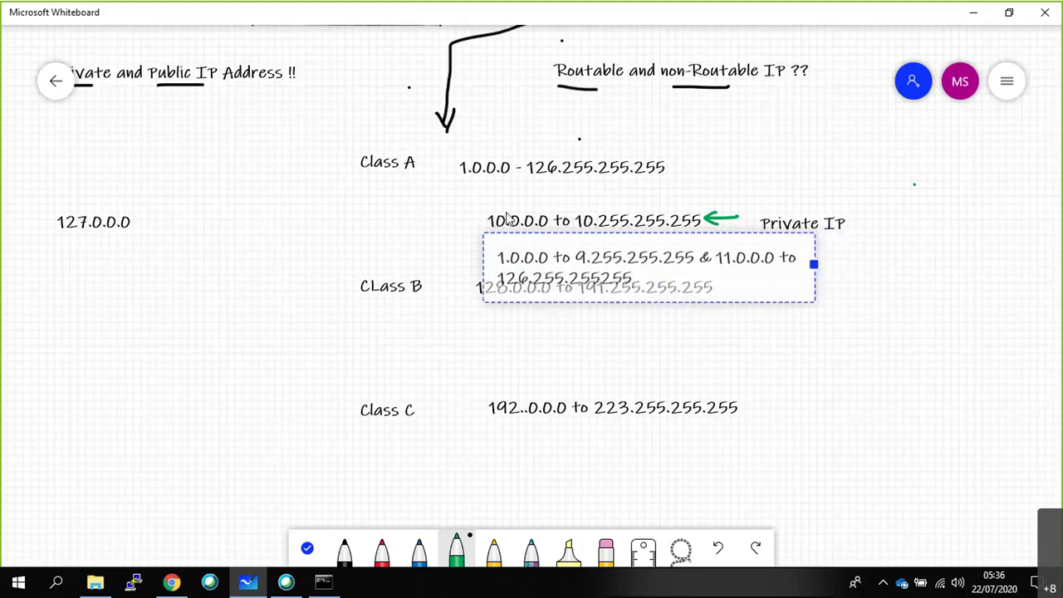
click(595, 342)
Mark the public range with a red arrow labelled 'Public IP' and a red dash.
drag(849, 258, 828, 259)
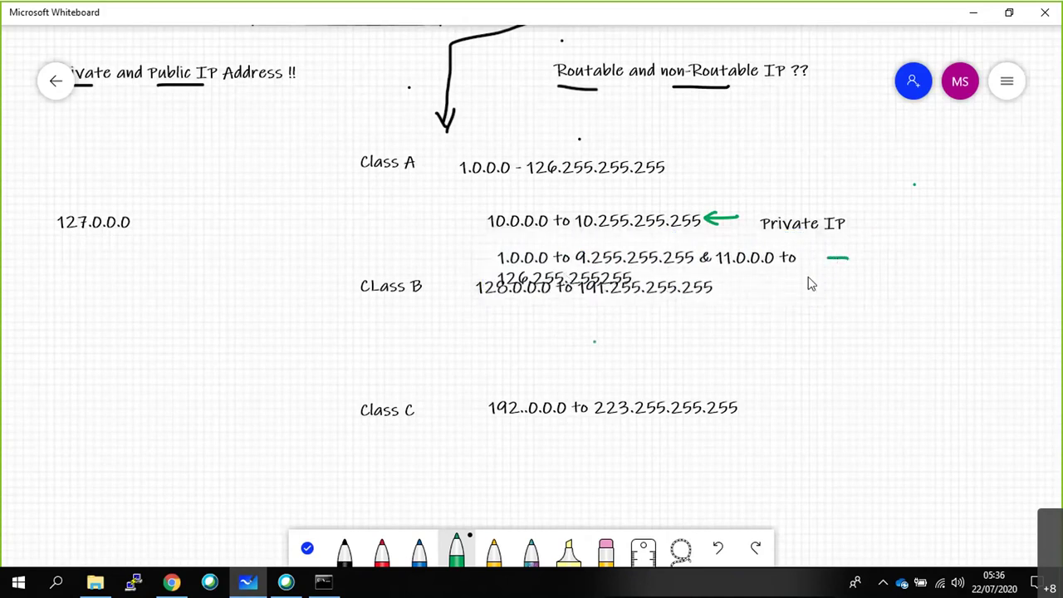
key(ctrl+z)
click(381, 548)
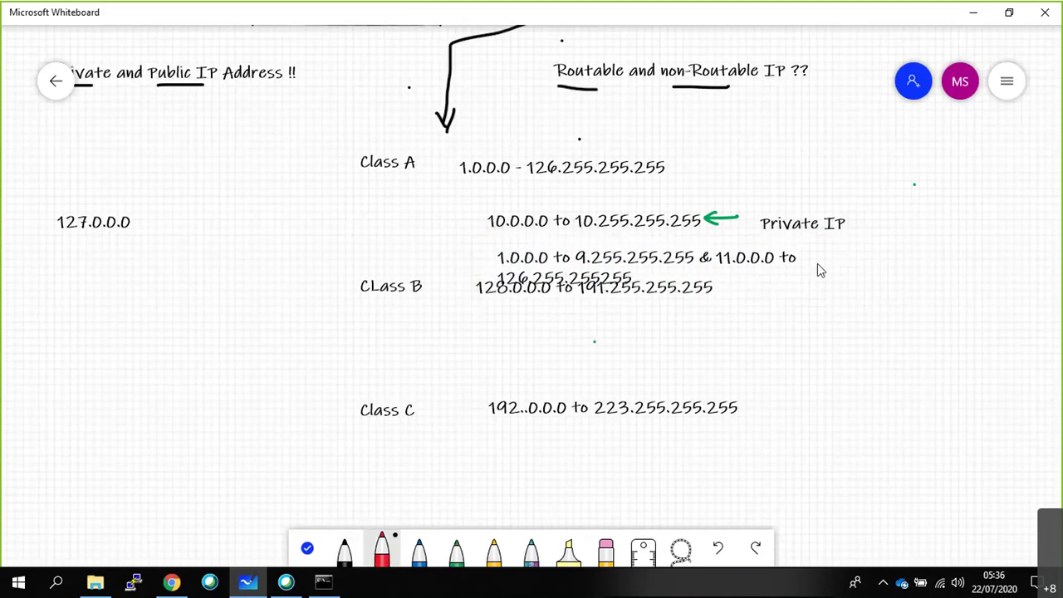
mouse_move(864, 247)
mouse_down()
mouse_move(819, 257)
mouse_move(843, 264)
mouse_up()
right_click(884, 242)
click(899, 190)
text(Public IP)
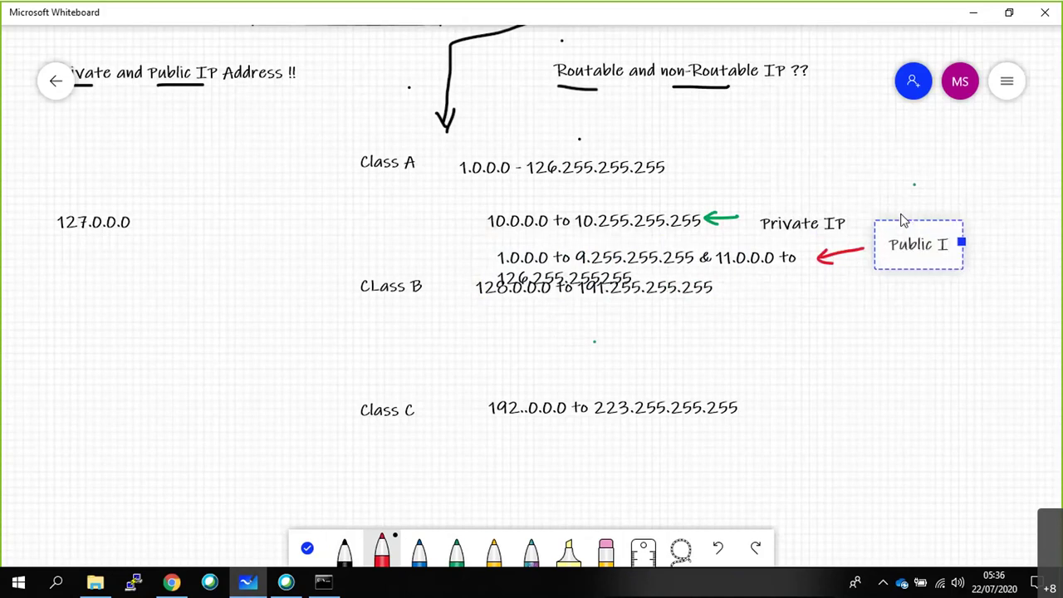
click(902, 301)
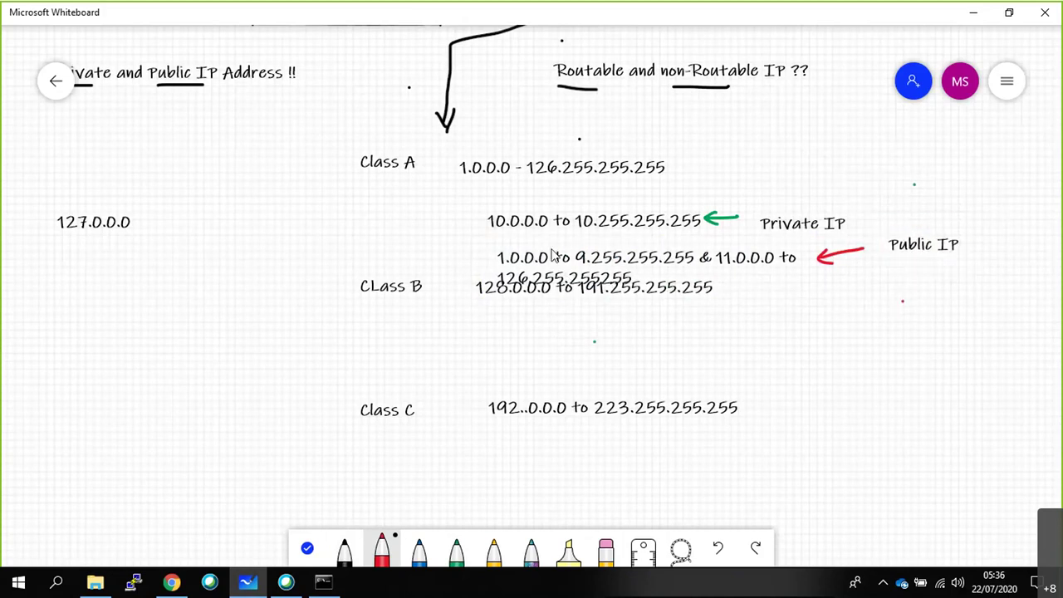
drag(475, 257, 485, 258)
Run 'nslookup facebook.com' in Command Prompt.
click(328, 586)
text(nslookup)
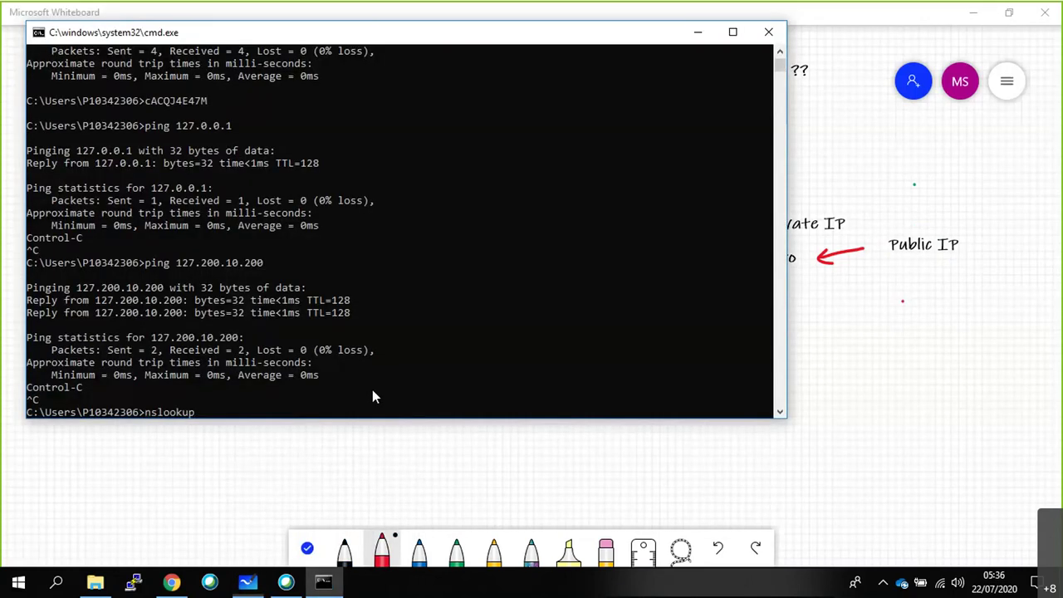
text( facebook.com)
key(Return)
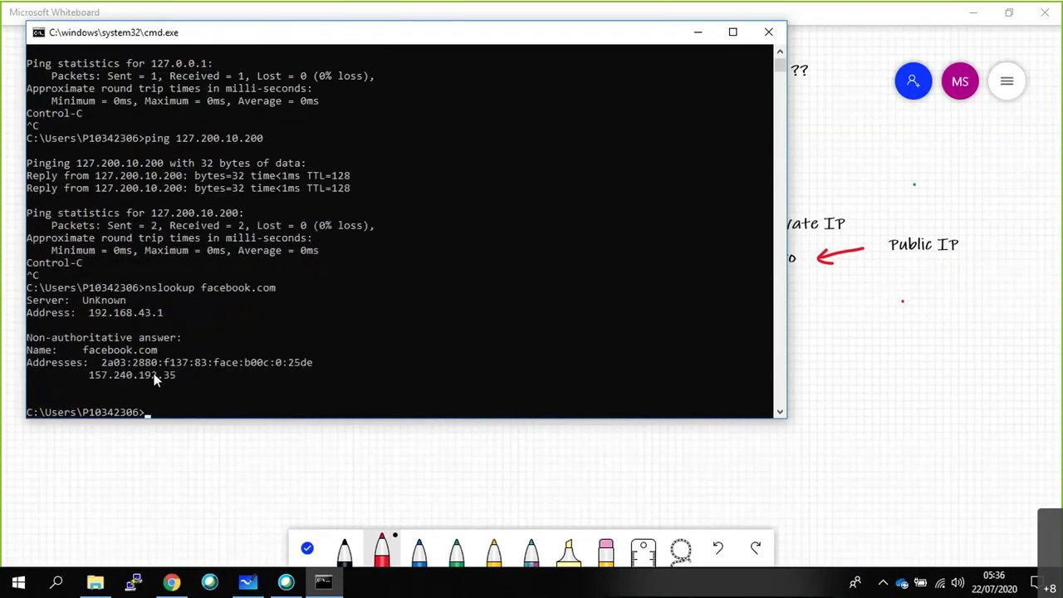
Copy facebook's address 157.240.192.35 and switch back to the whiteboard.
drag(89, 379, 199, 380)
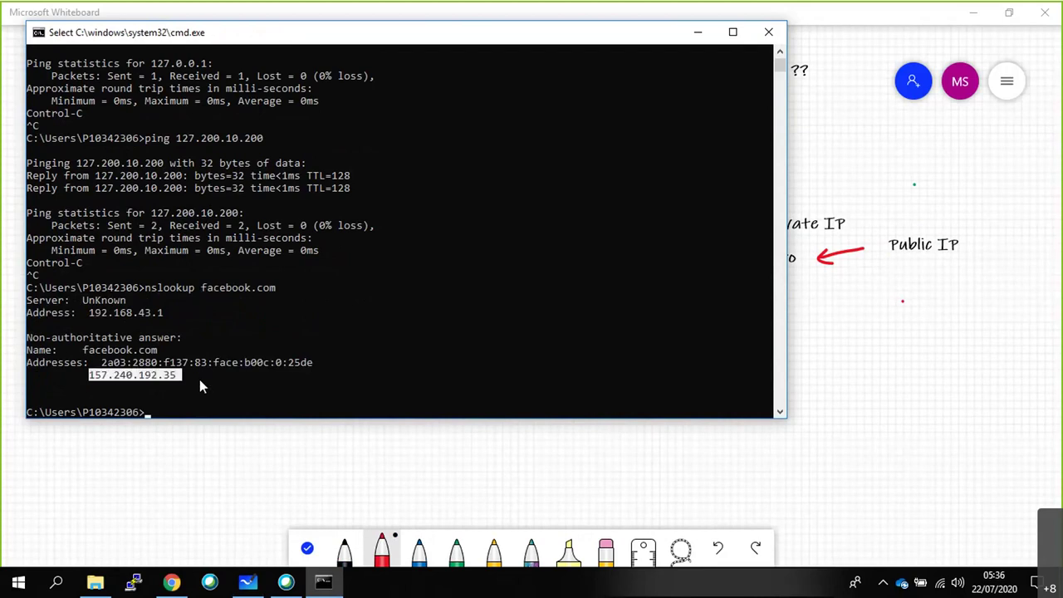
right_click(143, 377)
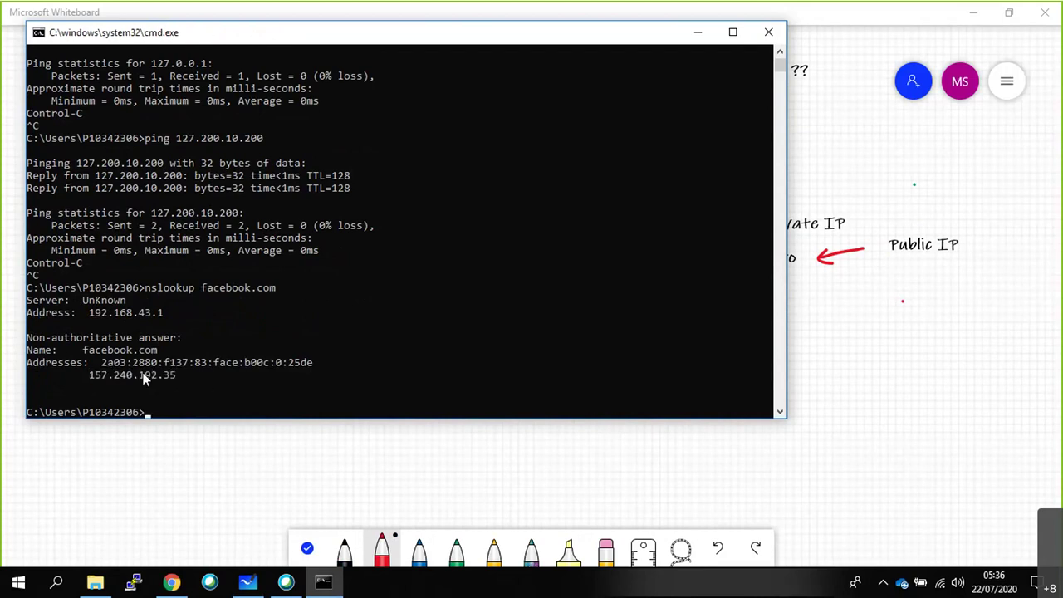
key(Tab)
key(alt+Tab)
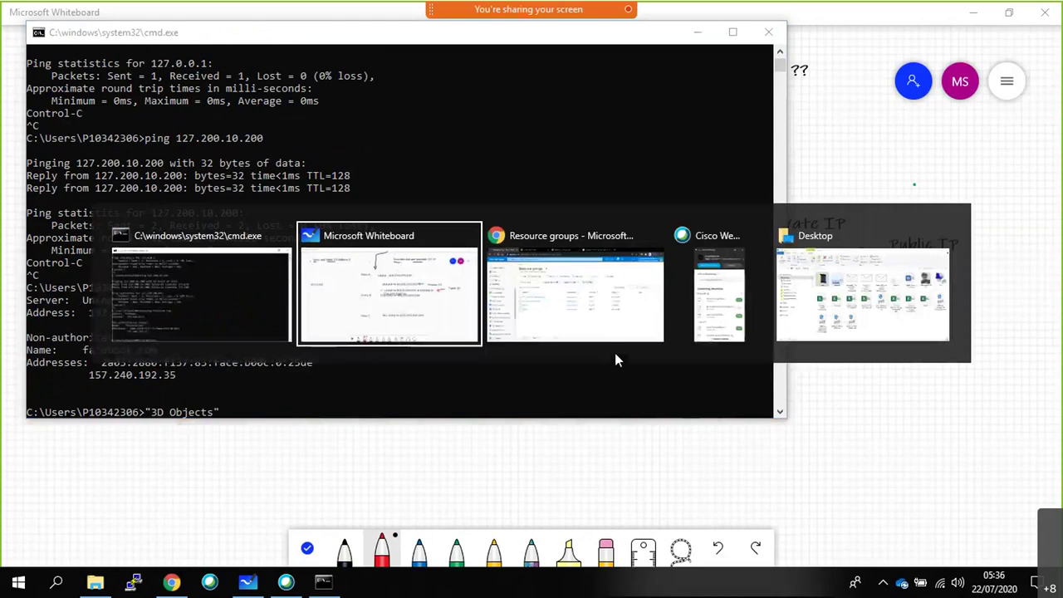
click(615, 353)
key(alt+Tab)
key(alt+Tab)
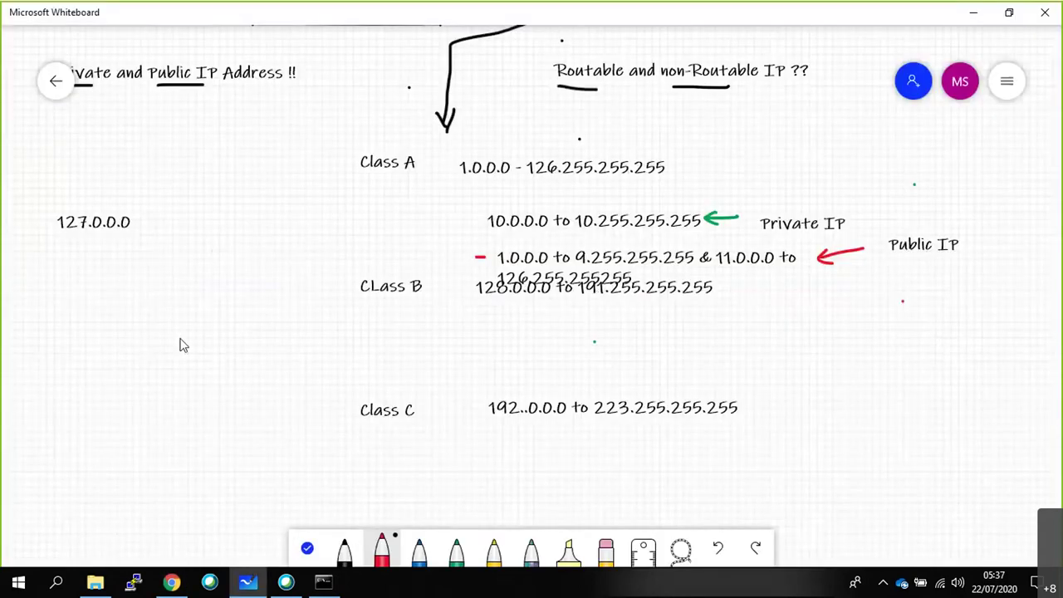
Add the note '157.240.192.35 - FB' on the left side, then return to Command Prompt.
right_click(163, 329)
click(180, 294)
text(157.240.192.35)
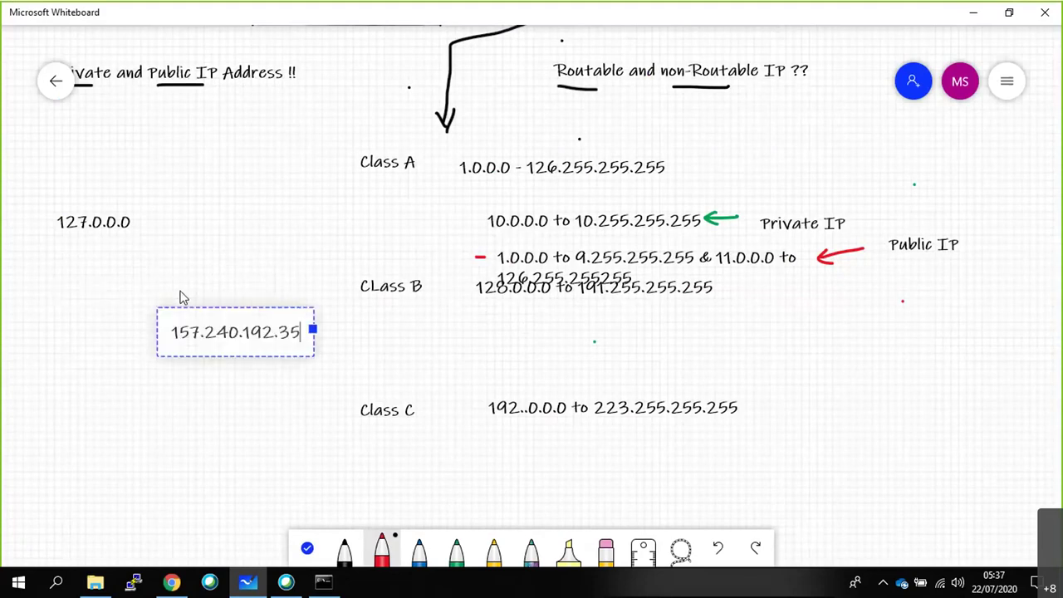
text(-)
text(FB)
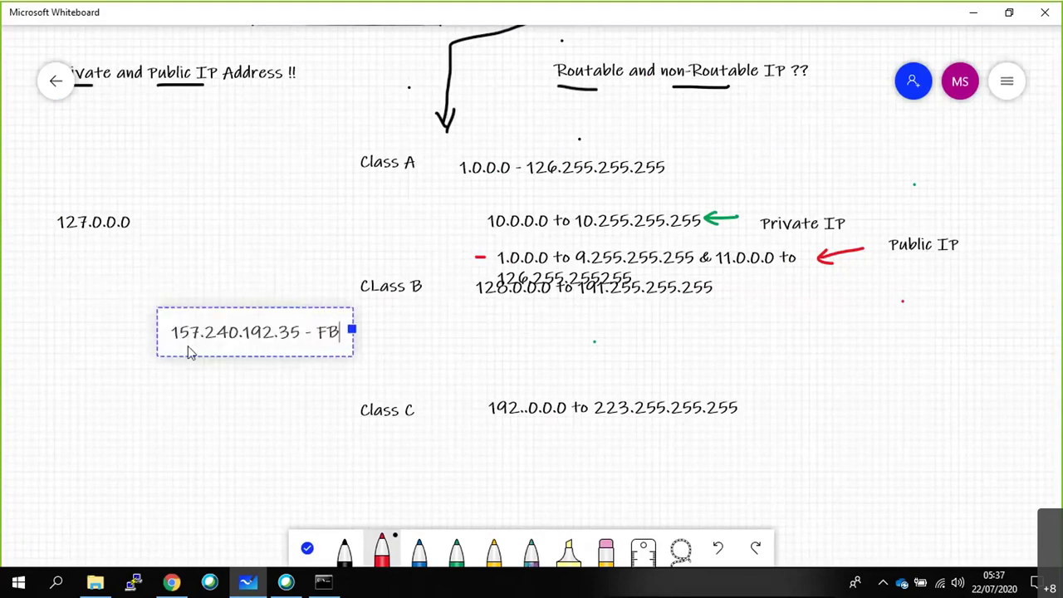
click(196, 386)
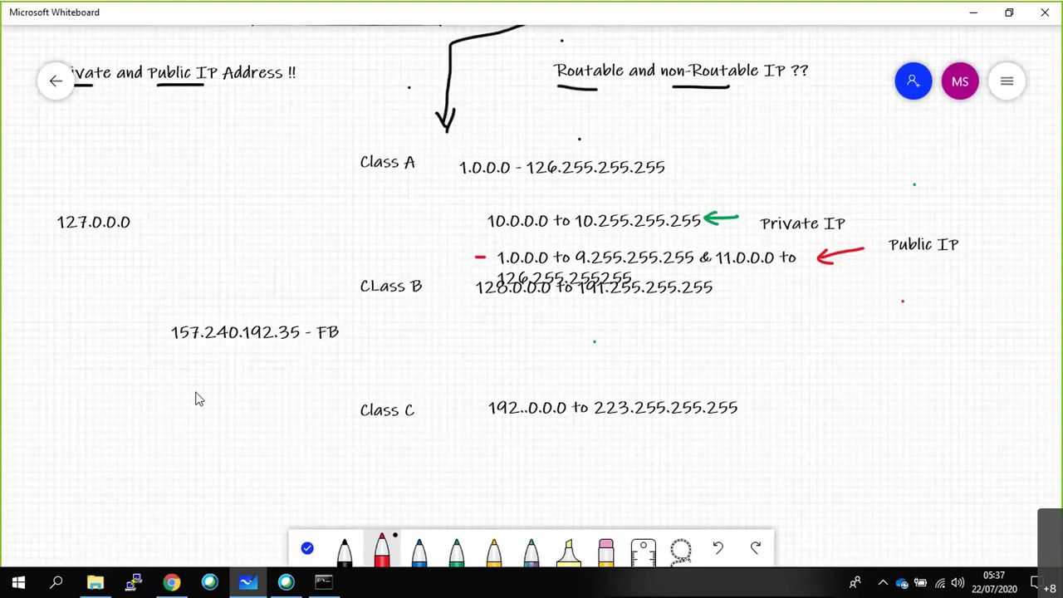
key(alt+Tab)
key(alt+Tab)
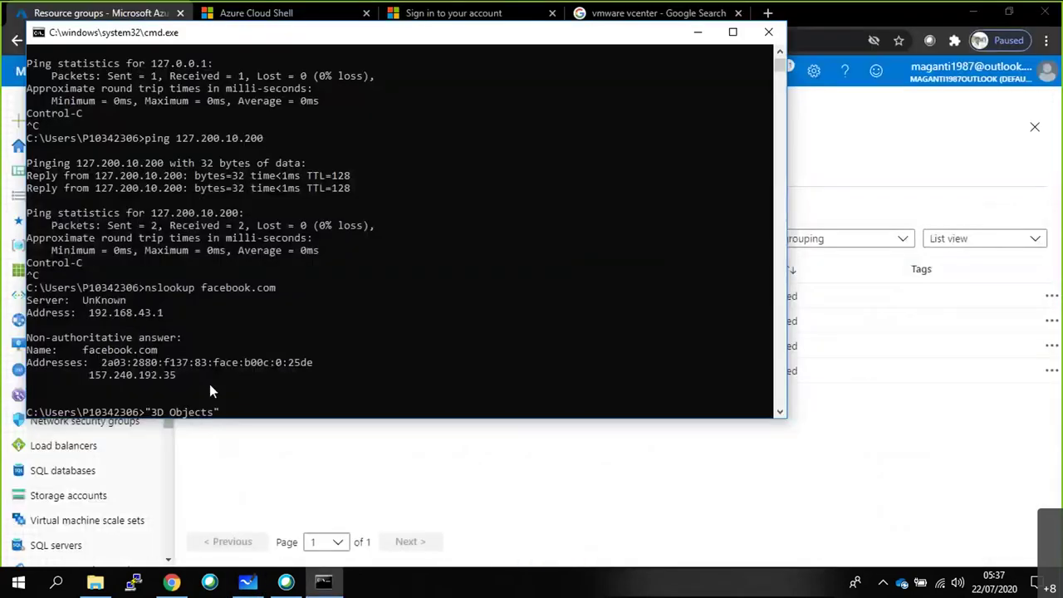
Run nslookup for google.co and then google.com.
key(Escape)
text(nslookup google.co)
key(Return)
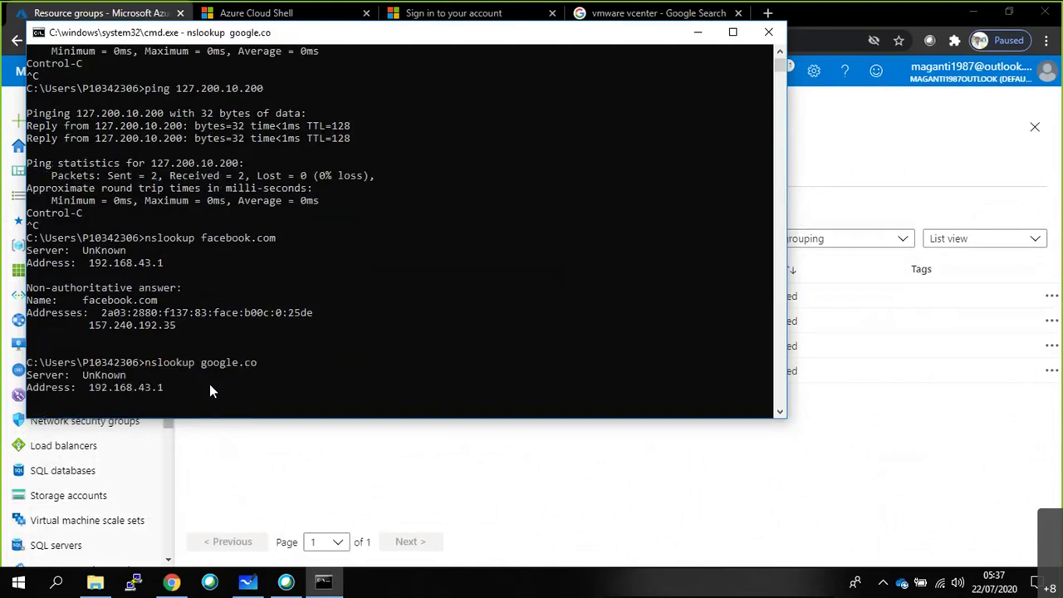
key(Up)
text(m)
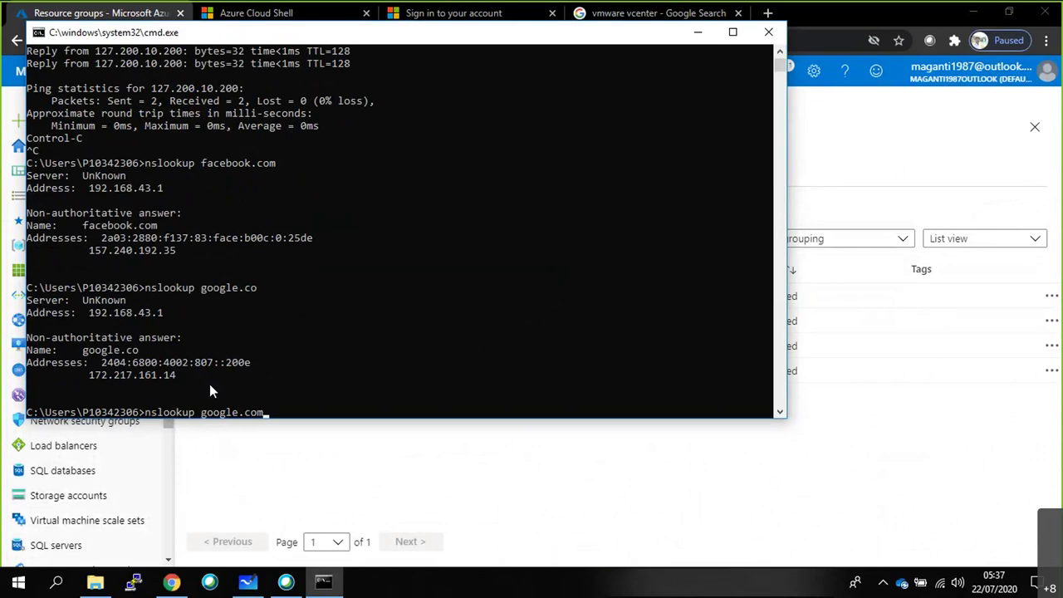
key(Return)
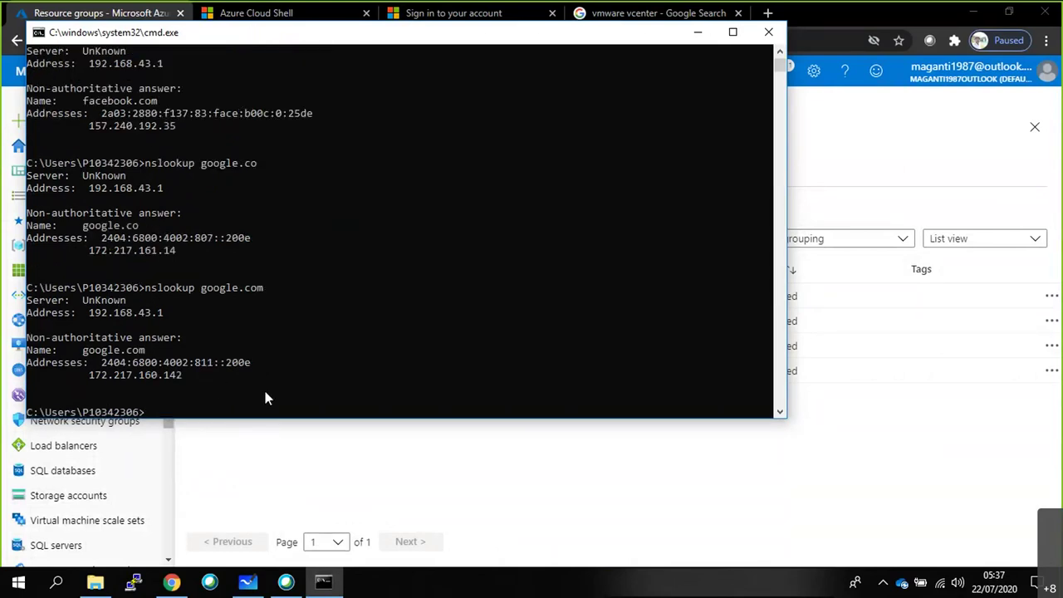
Look up yahoo.com and copy its address 72.30.35.10.
key(Up)
key(BackSpace)
key(BackSpace)
key(BackSpace)
key(BackSpace)
key(BackSpace)
key(BackSpace)
key(BackSpace)
key(BackSpace)
key(BackSpace)
key(BackSpace)
text(yahoo.com)
key(Return)
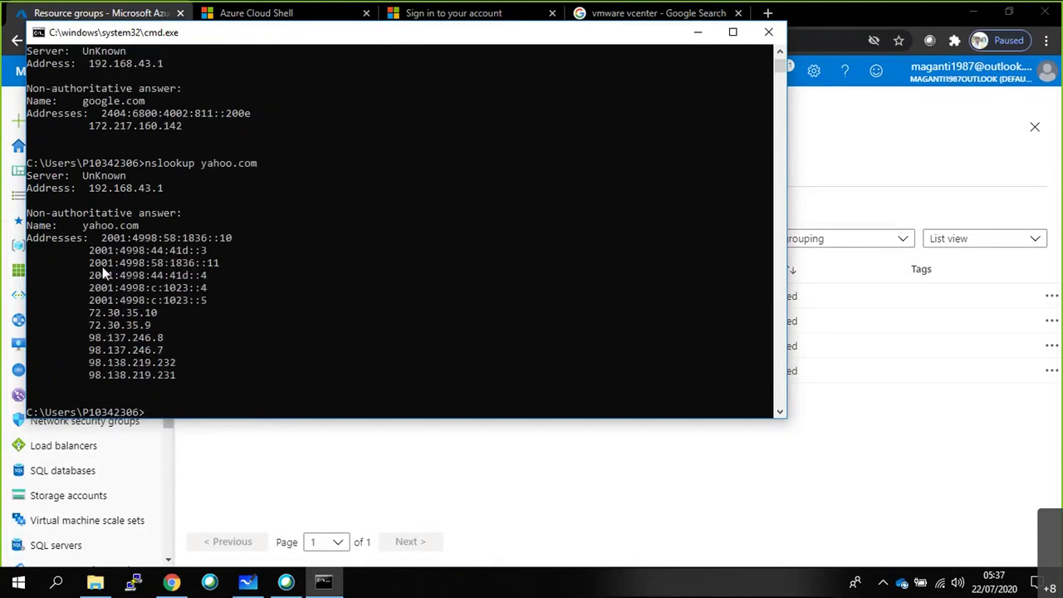
double_click(97, 315)
key(ctrl+c)
Switch to the whiteboard and start a text box beside 127.0.0.0.
key(alt+Tab)
key(alt+Tab)
key(Tab)
right_click(171, 218)
click(174, 179)
Paste the address to write the note '72.30.35.10 - Yahoo.com', then return to Command Prompt.
key(ctrl+v)
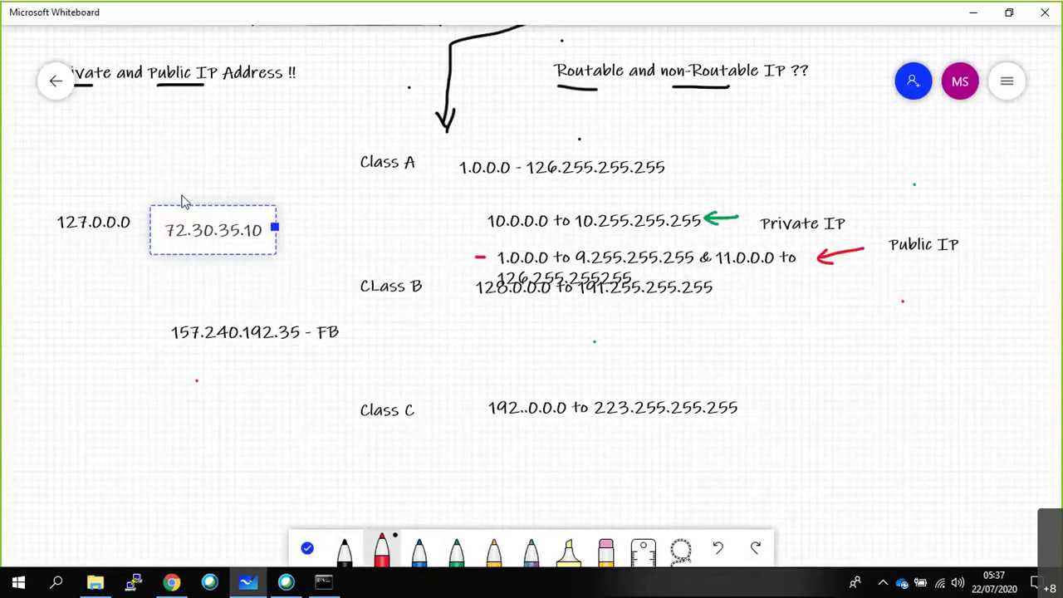
text(- Yahoo.com)
click(180, 282)
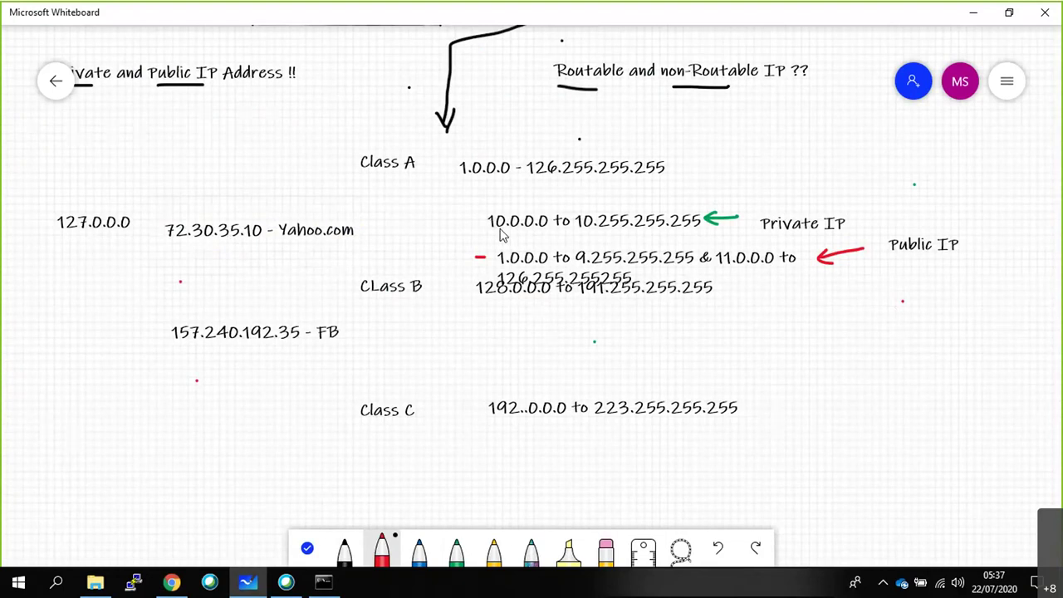
click(324, 581)
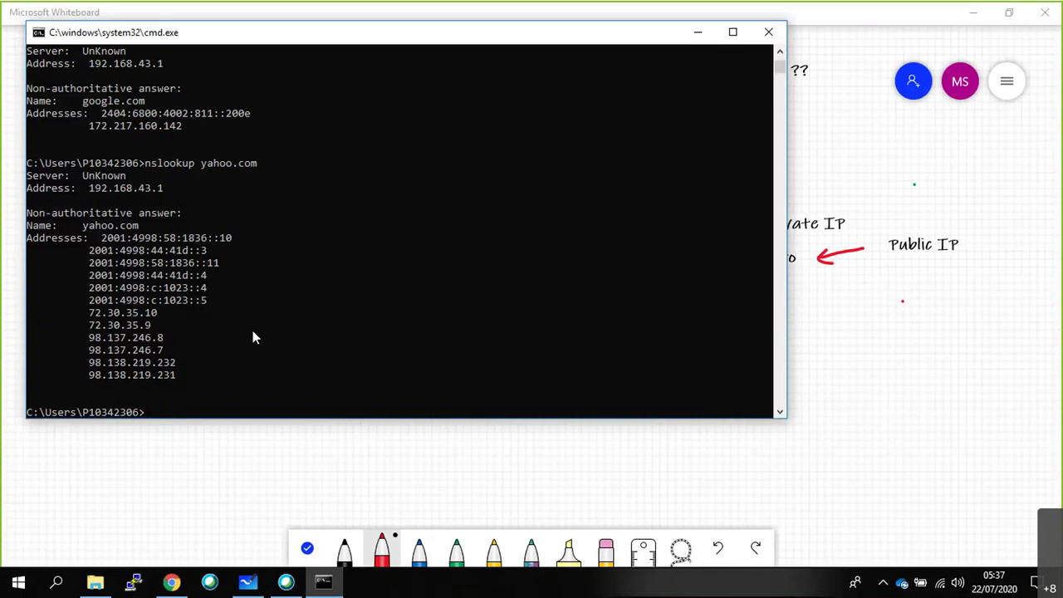
Select yahoo.com's address lines in Command Prompt, then go back to the whiteboard.
drag(94, 254, 87, 323)
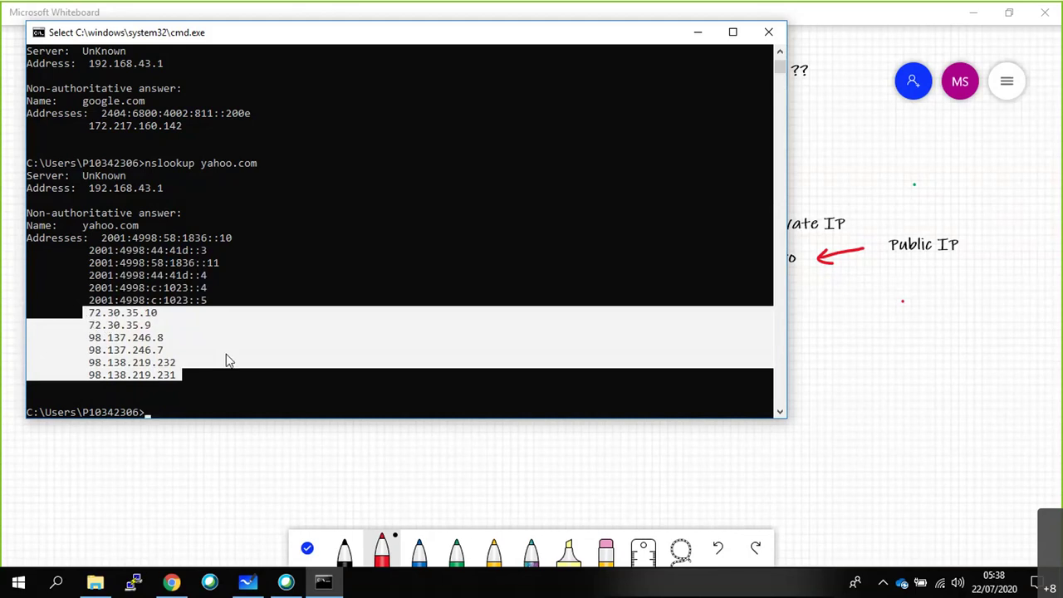
key(alt+Tab)
click(434, 306)
Type '128.0.0.0 to 172.15.255.255 & 172.32.0.0 to 191.255.255.255' in a text box below Class B.
click(507, 317)
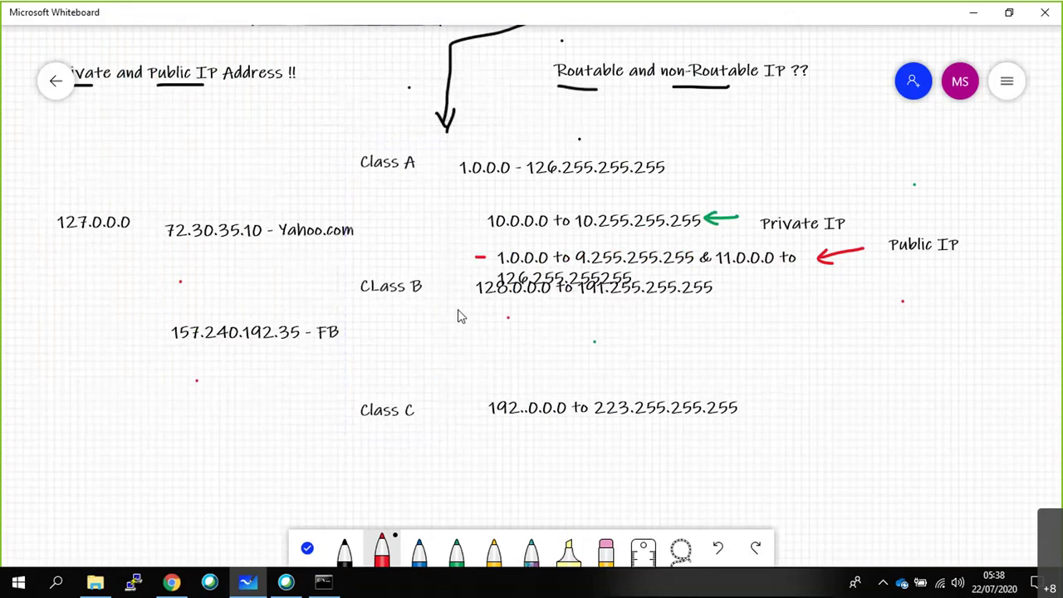
double_click(468, 297)
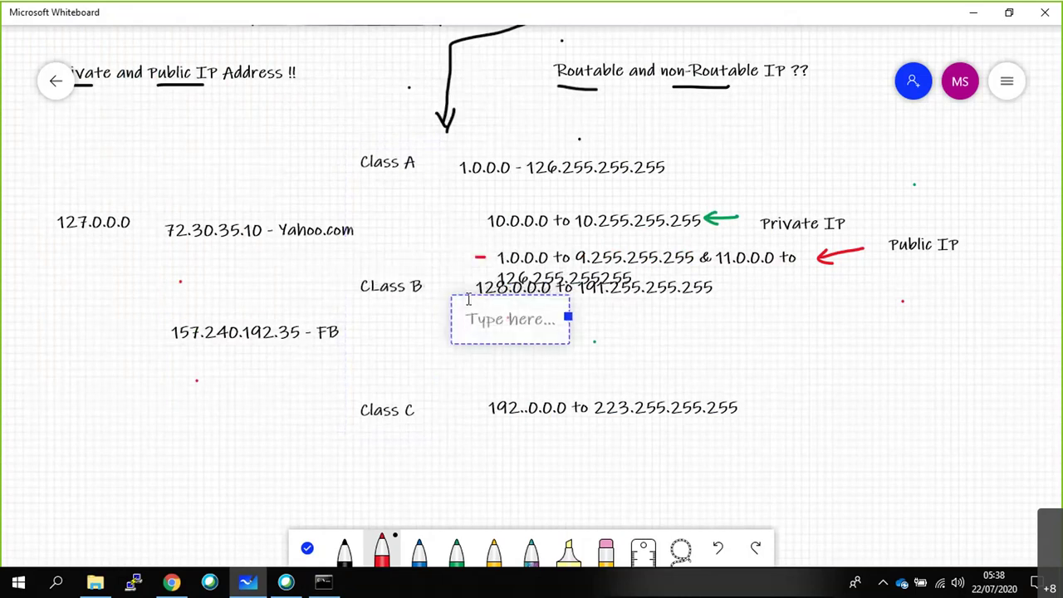
text(128.)
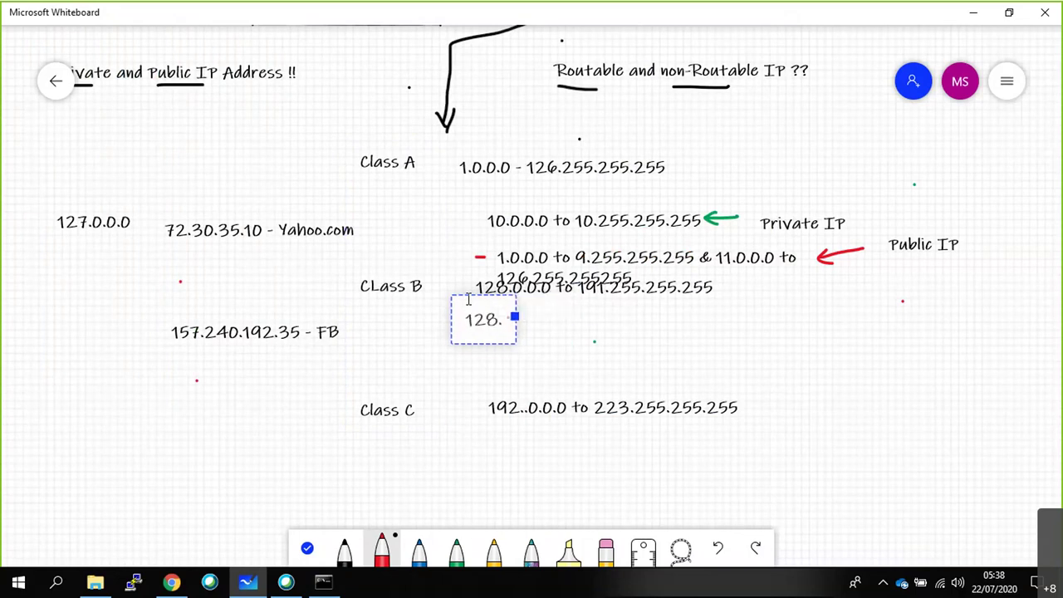
text(0.0.0 to )
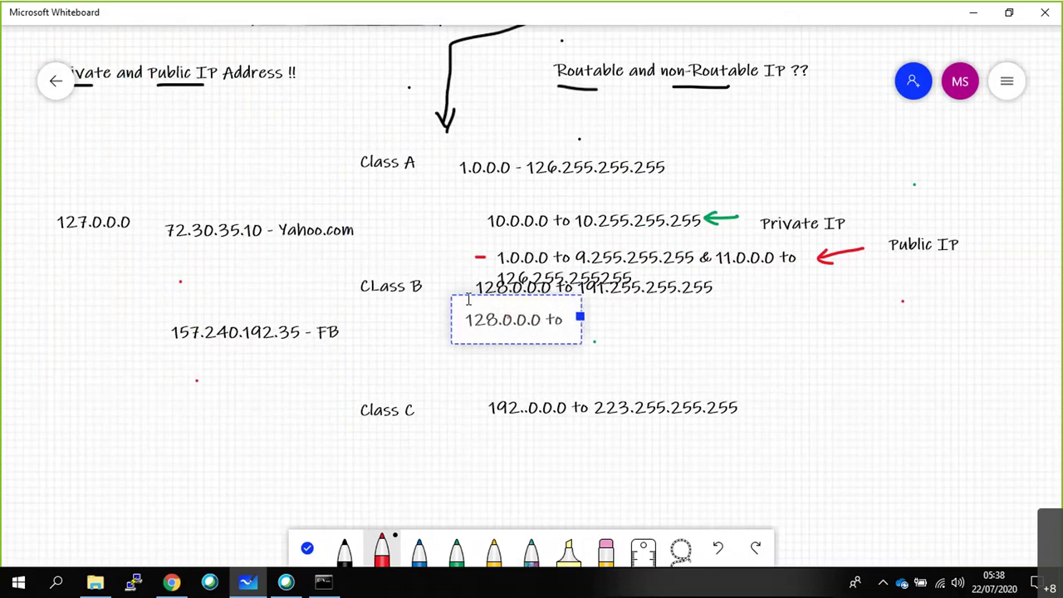
text(172)
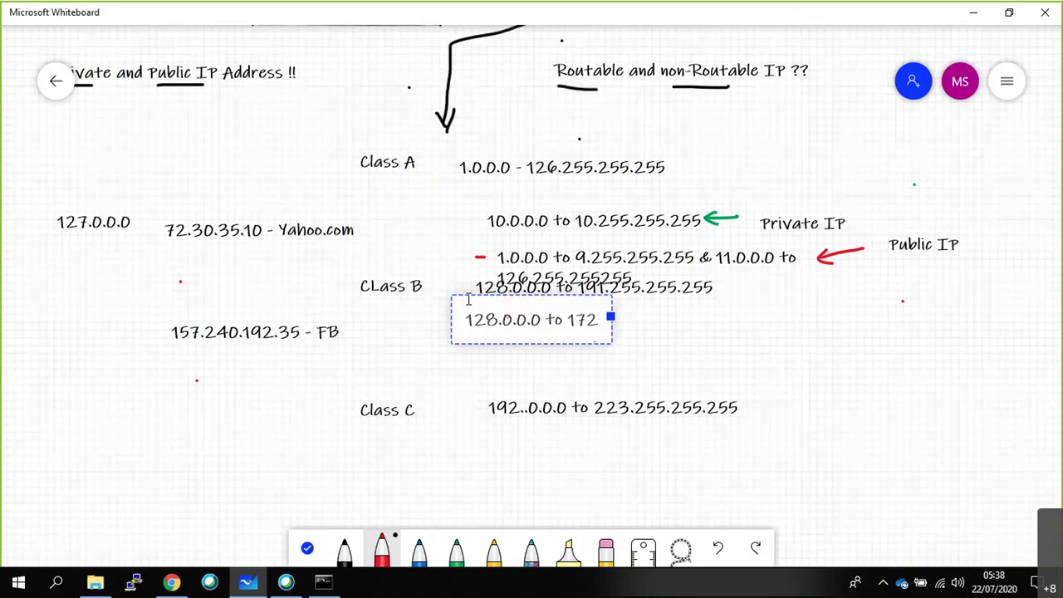
text(.15)
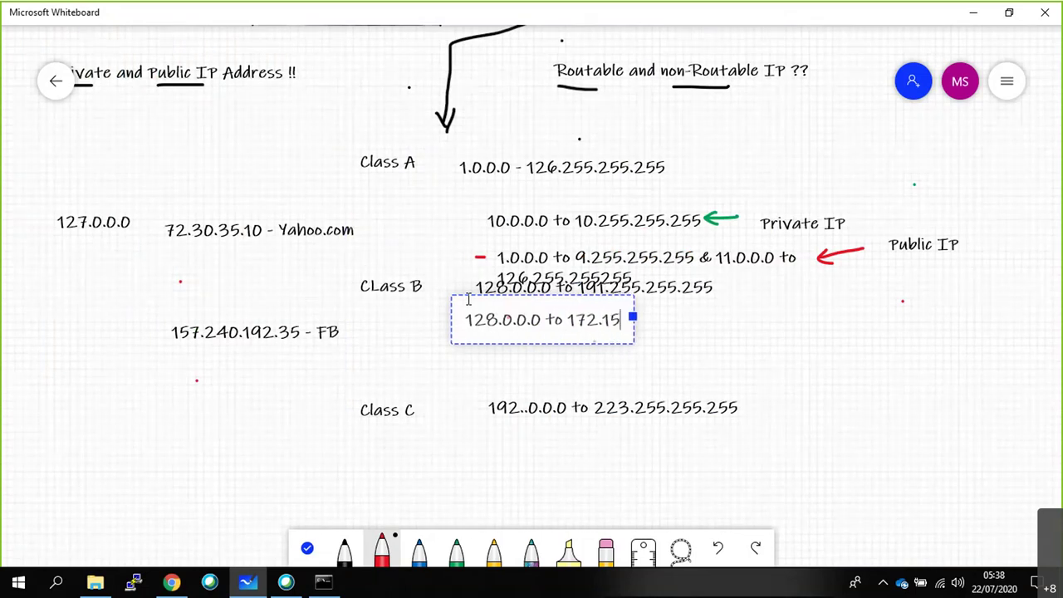
text(.255.255)
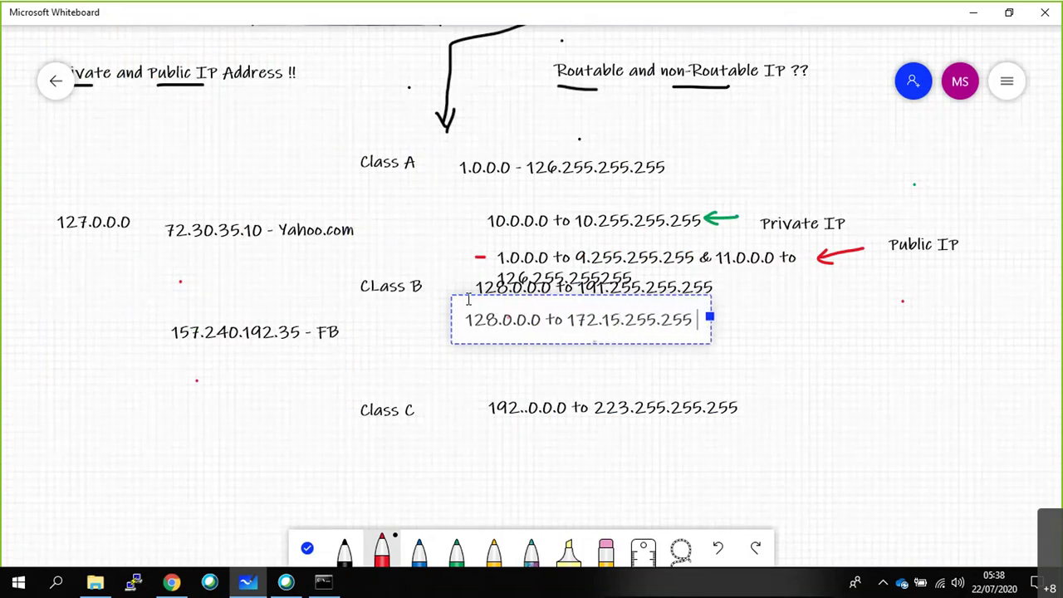
text( &)
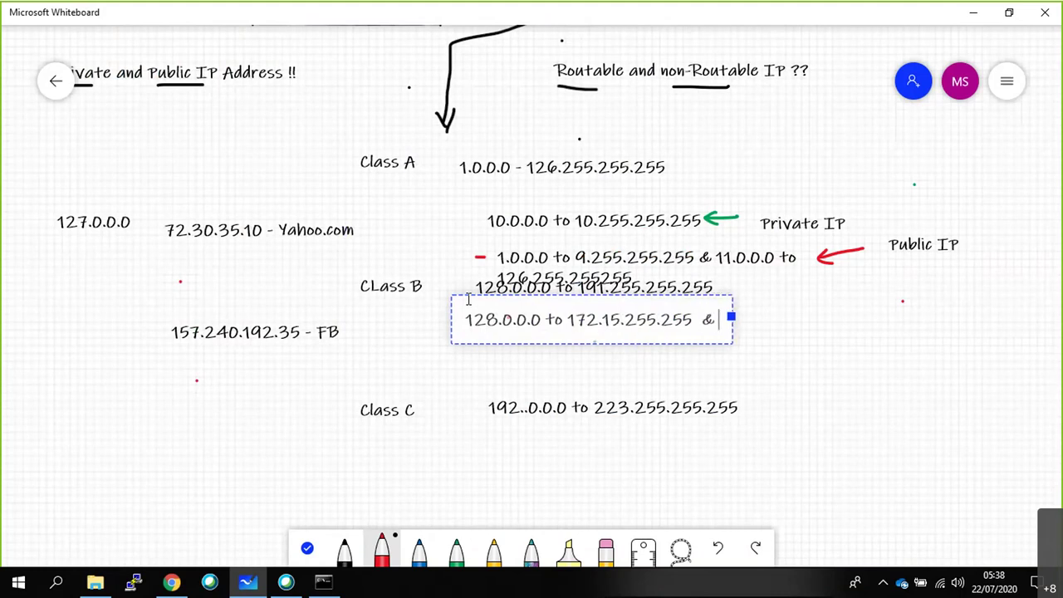
text( 172.)
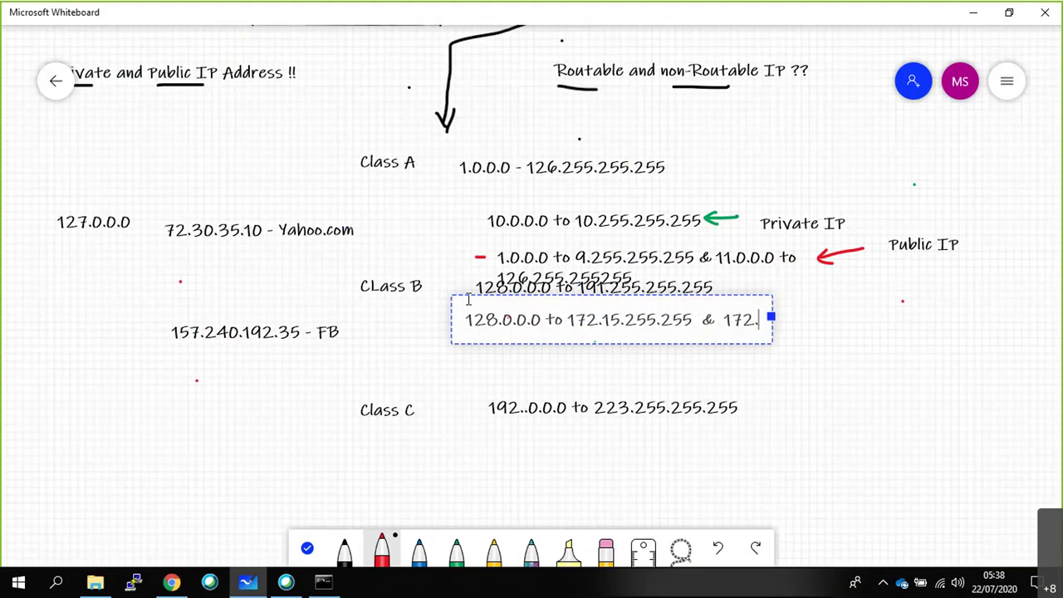
text(32.0.0 to 1)
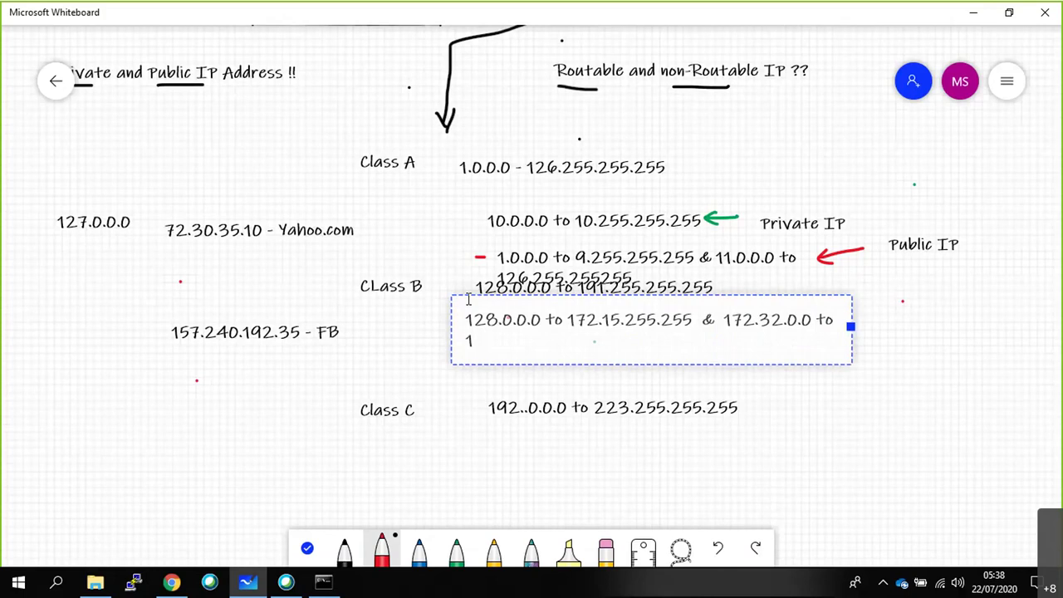
text(91.1)
key(BackSpace)
text(255.255.255)
click(858, 350)
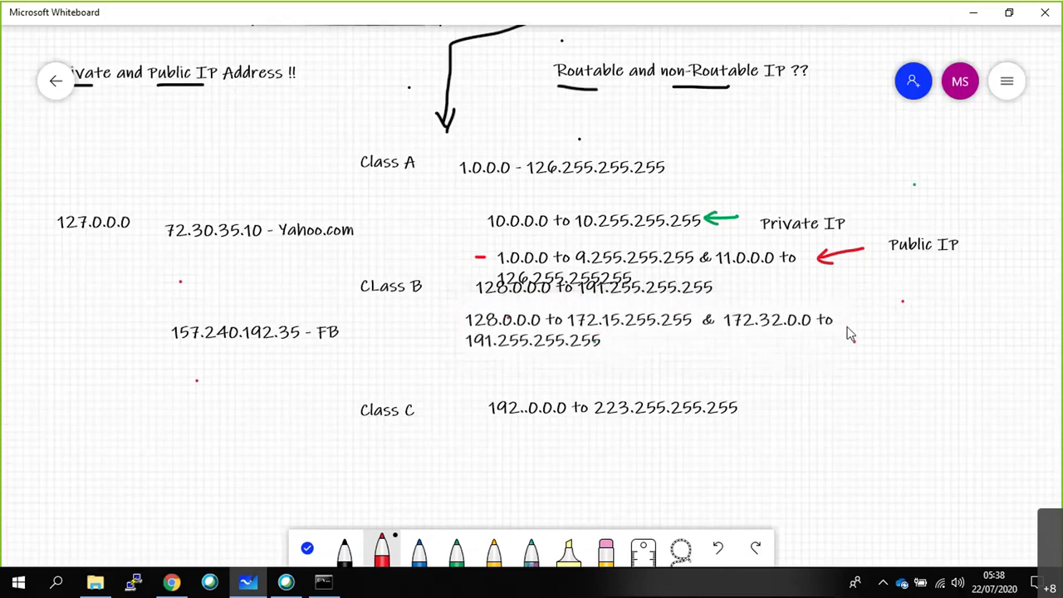
Draw a red arrow from Public IP to the ranges and start a text box below them.
mouse_move(894, 270)
mouse_down()
mouse_move(845, 324)
mouse_move(855, 323)
mouse_up()
click(492, 337)
click(491, 320)
Type the private range '172.16.0.0 to 172.31.255.255' under the public ranges.
text(172.16.0.0 to 19)
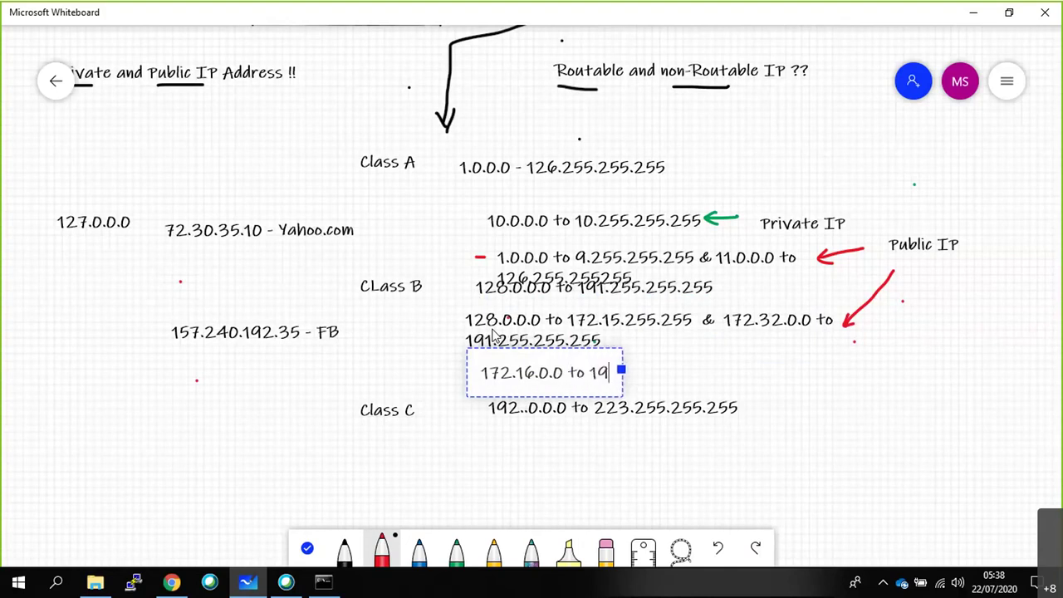
key(BackSpace)
text(72.31.255.255)
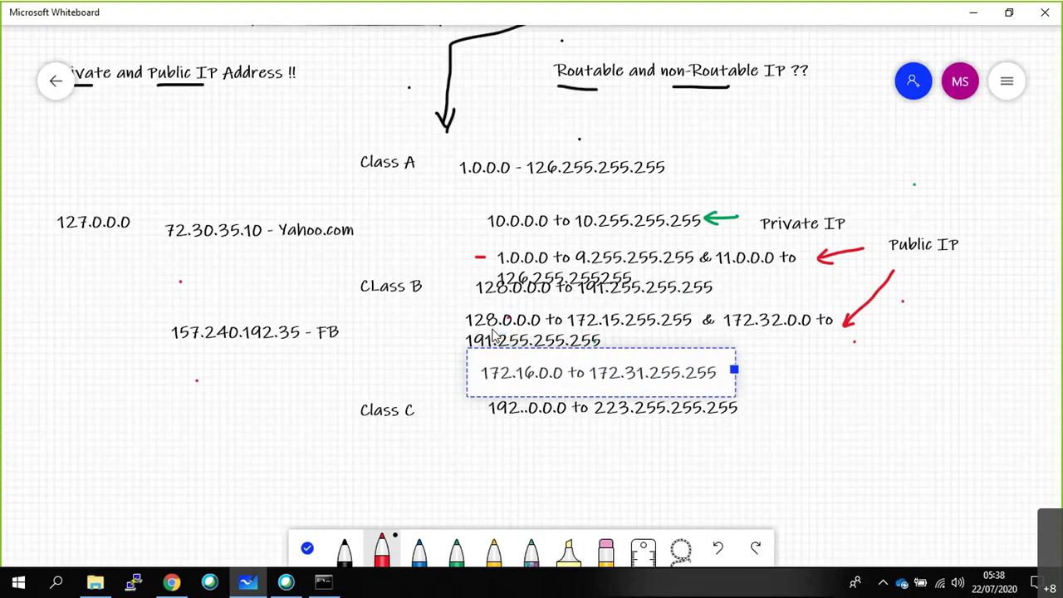
click(773, 384)
Draw a green arrow at the 172.16 range and label it 'Private IP'.
click(456, 549)
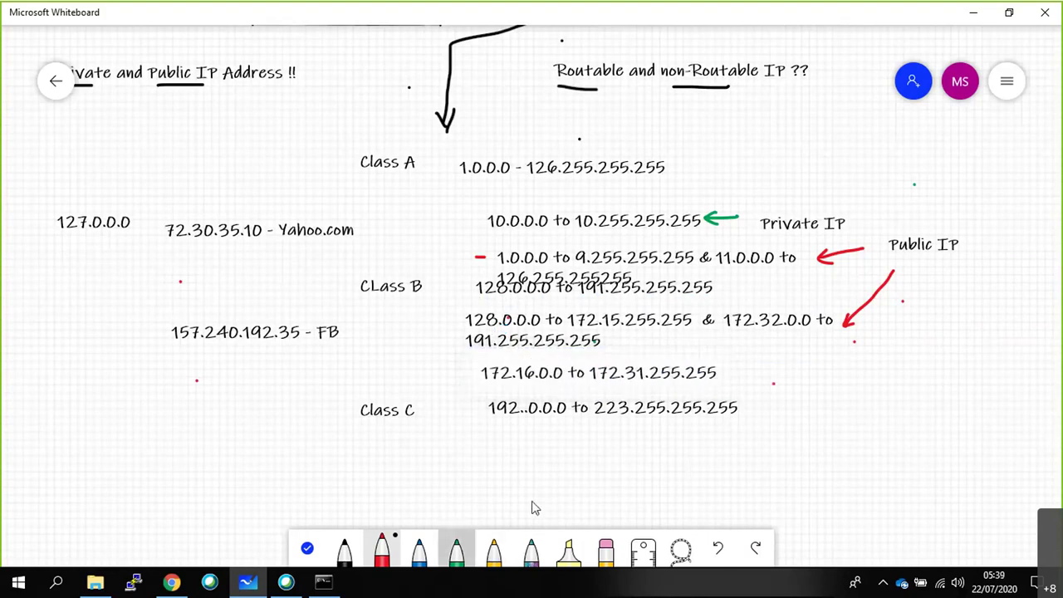
mouse_move(793, 366)
mouse_down()
mouse_move(747, 373)
mouse_move(758, 379)
mouse_up()
right_click(822, 351)
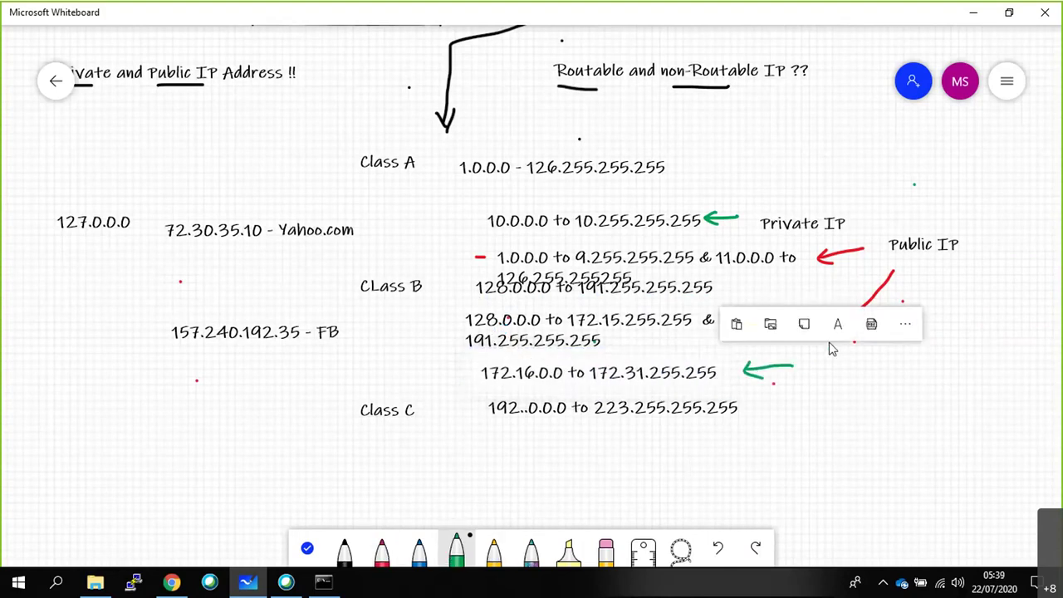
click(839, 323)
text(Private IP)
click(758, 448)
Tick the FB address 157.240.192.35 and add an empty text box below Class C.
drag(149, 336, 160, 337)
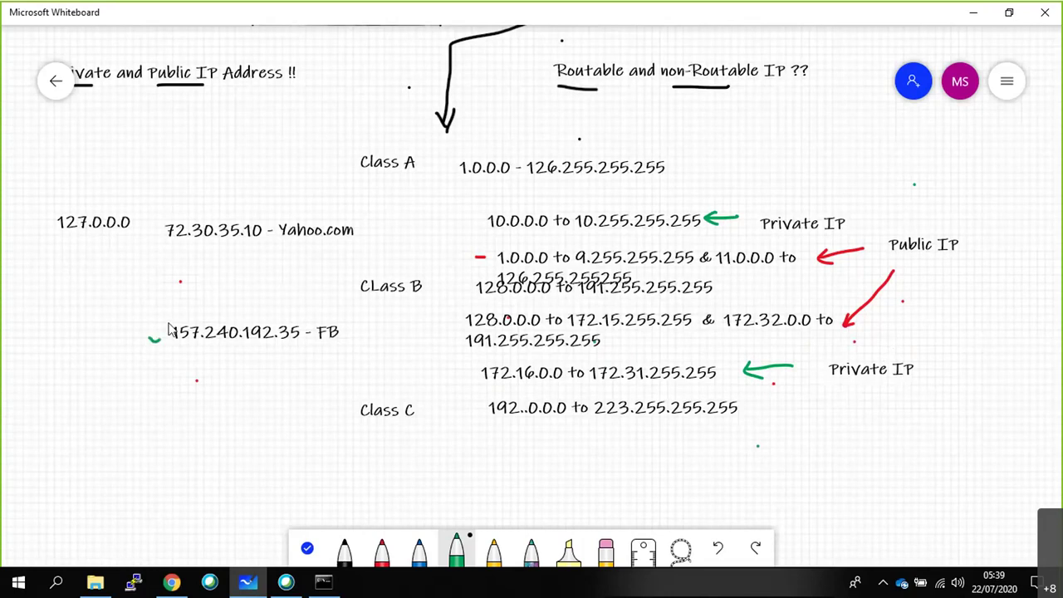
drag(168, 327, 169, 323)
click(491, 329)
click(720, 335)
right_click(460, 439)
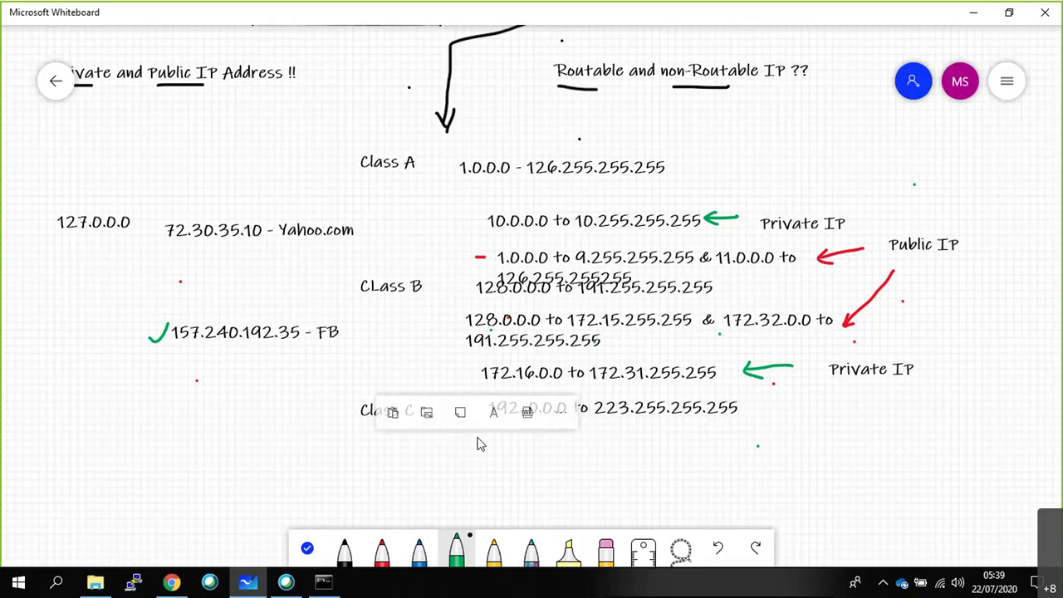
click(485, 411)
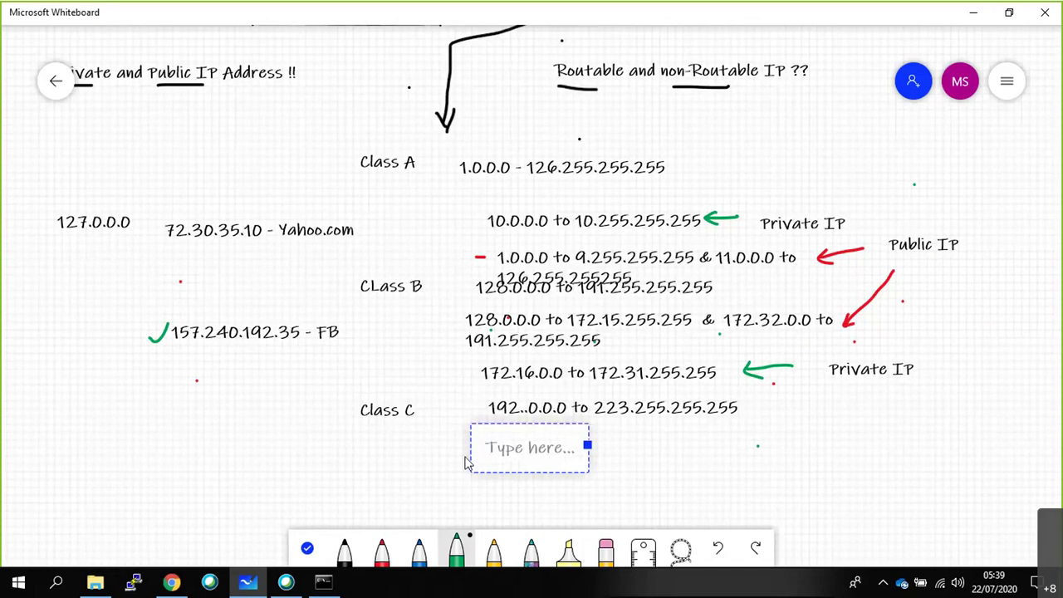
Enter '192.168.0.0 to 192.168. 255.255' under Class C with a green arrow from Private IP.
text(192.)
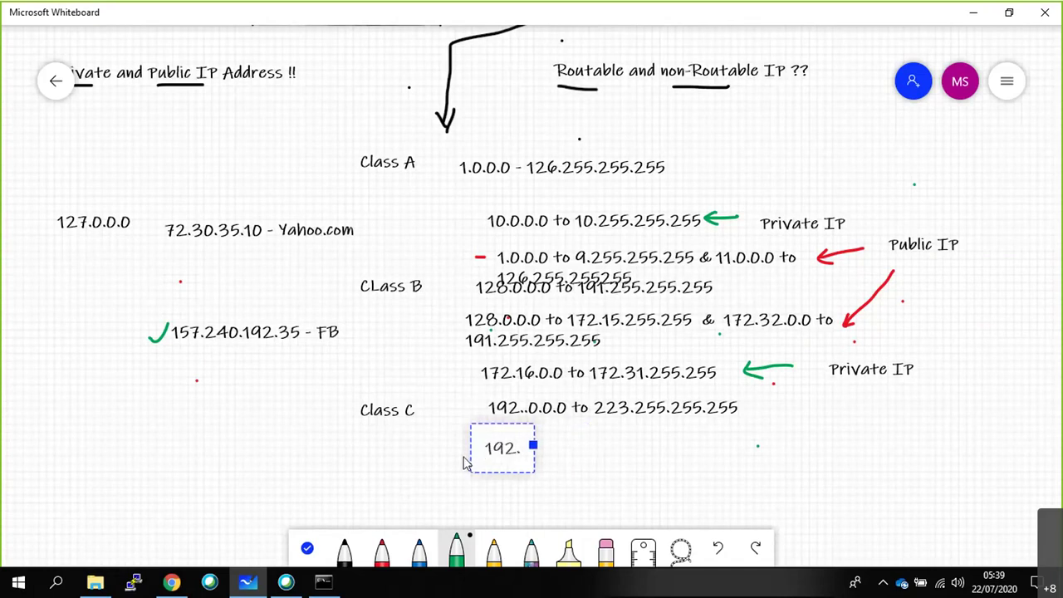
text(16)
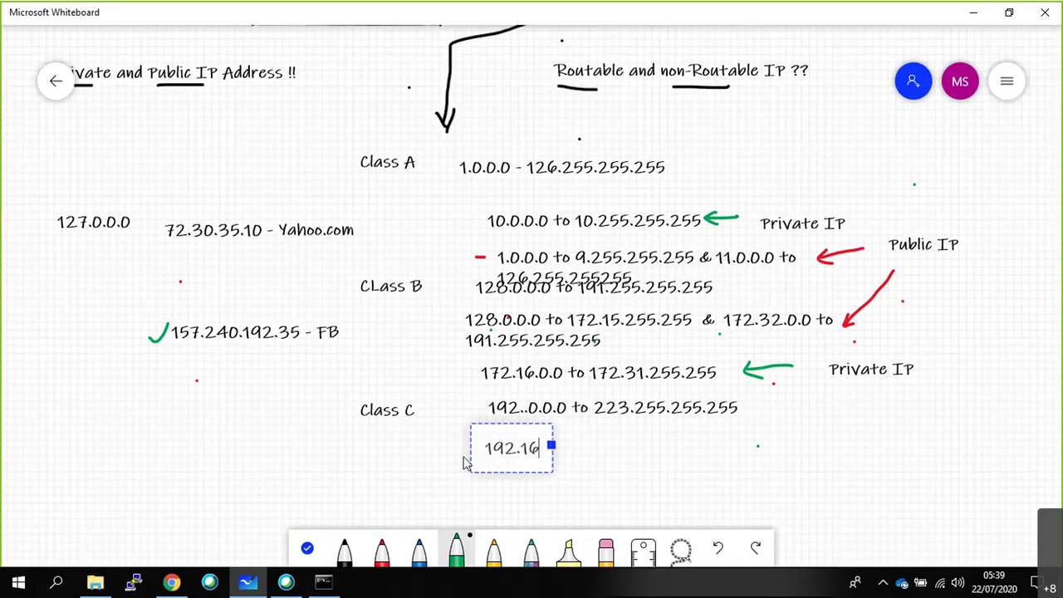
text(8.0.0 t)
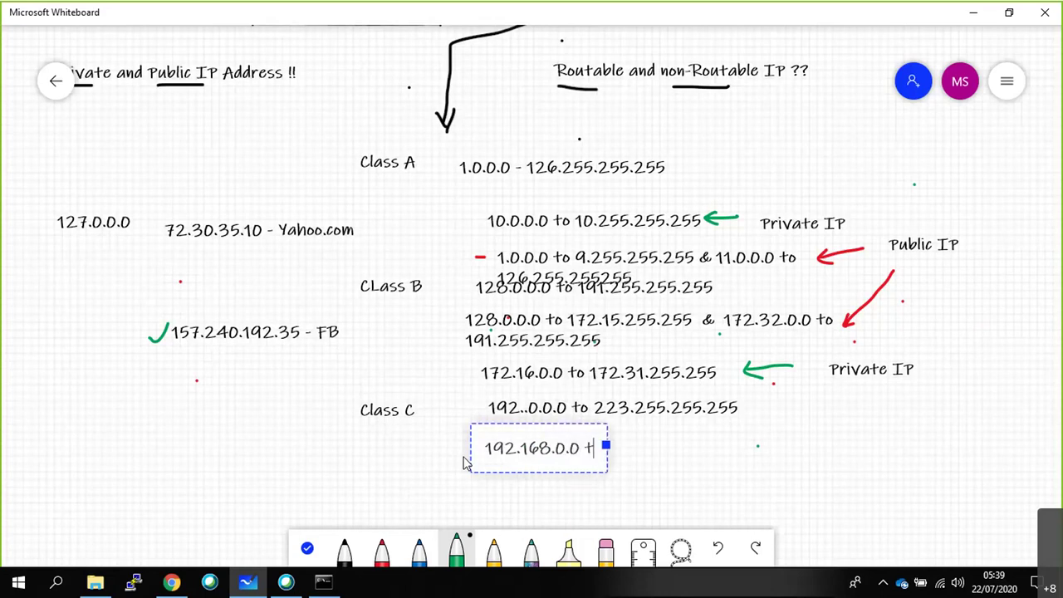
text(o 1)
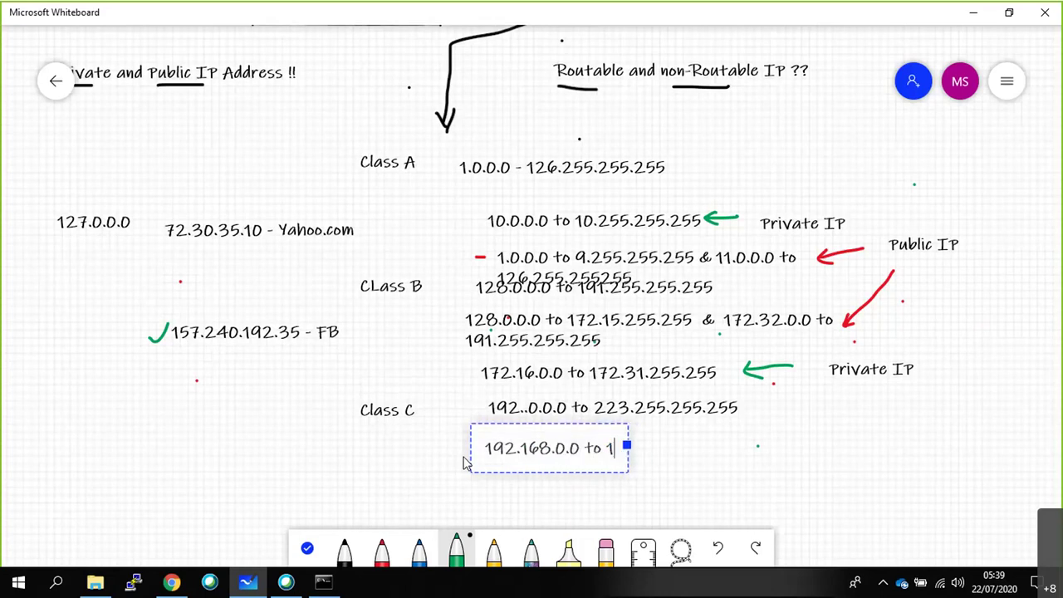
text(92.168. )
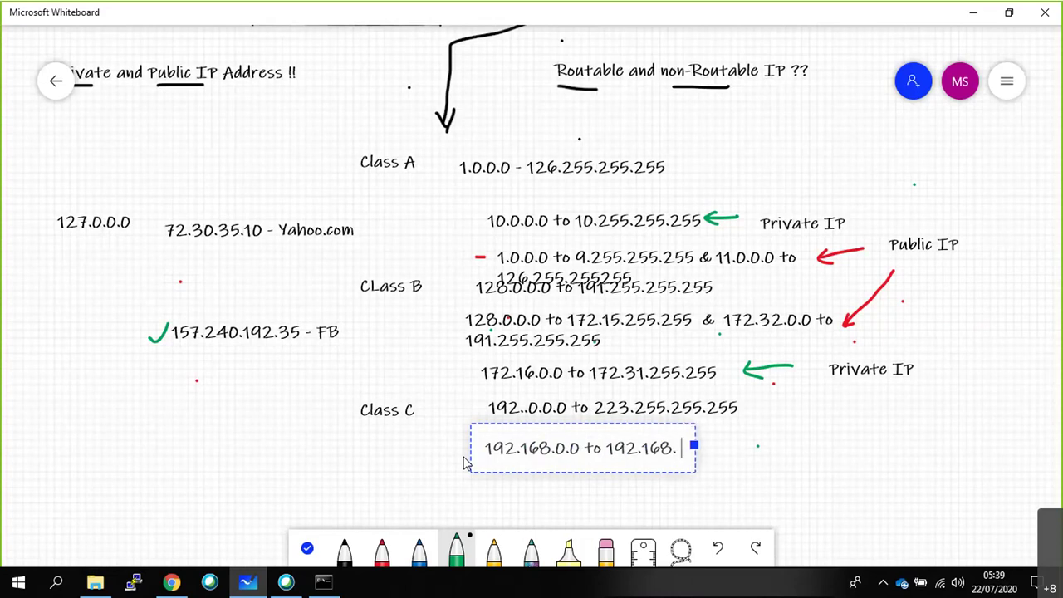
text(255.255)
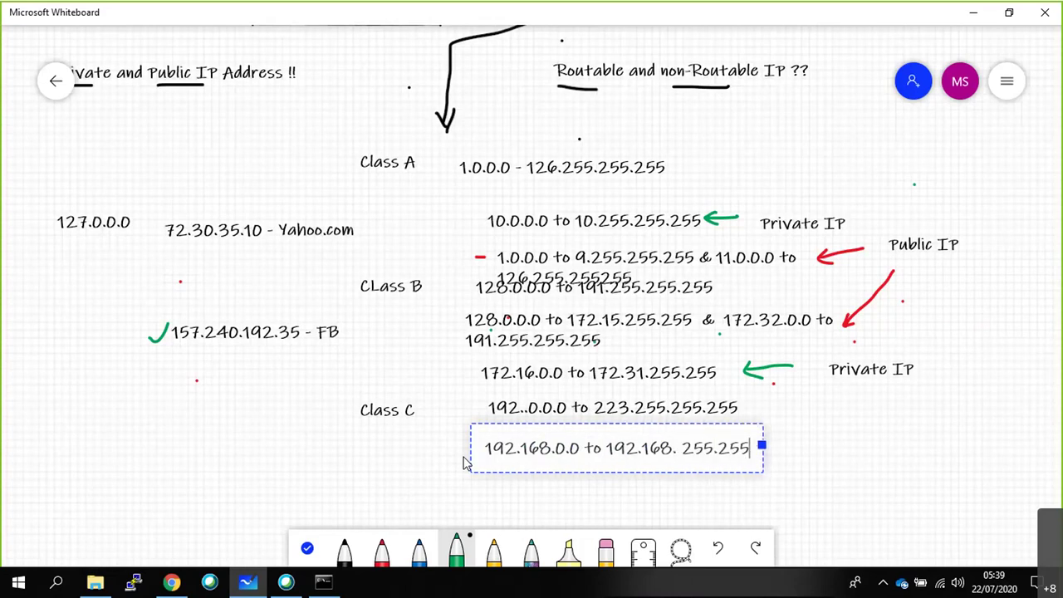
click(861, 494)
drag(757, 448, 815, 400)
drag(765, 433, 774, 450)
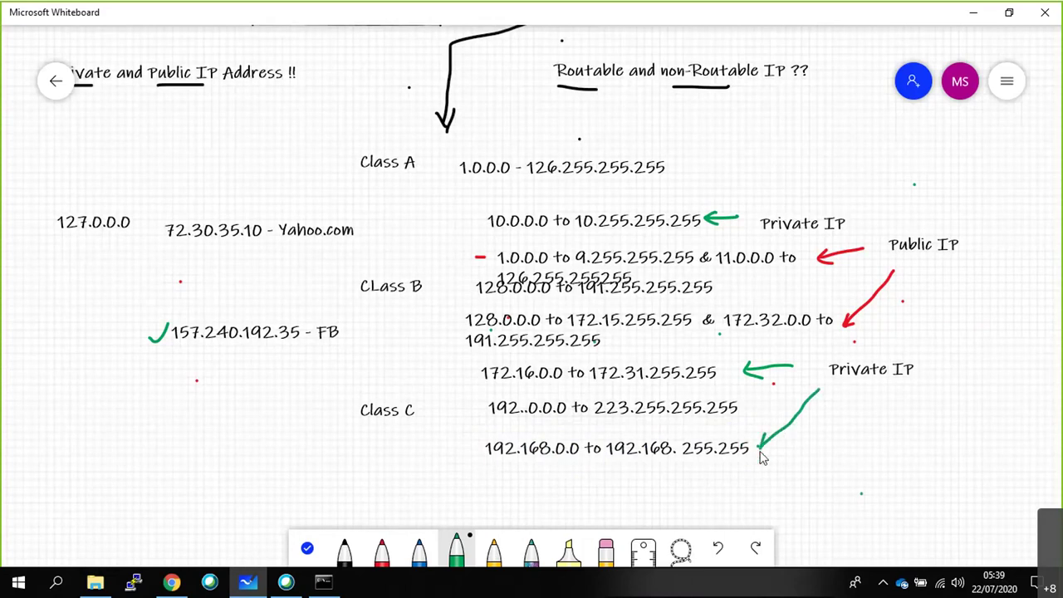
Add '192.0.0.0 to 192.167.255.255 & 192.169.0.0 to 223.255.255.255' below the 192.168 range.
right_click(498, 470)
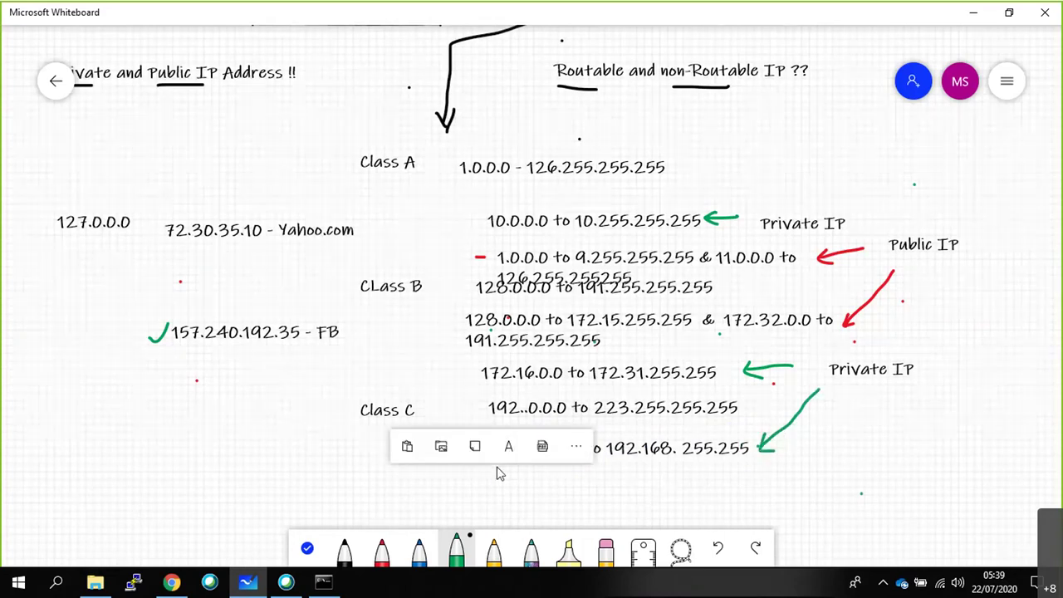
click(509, 442)
text(192)
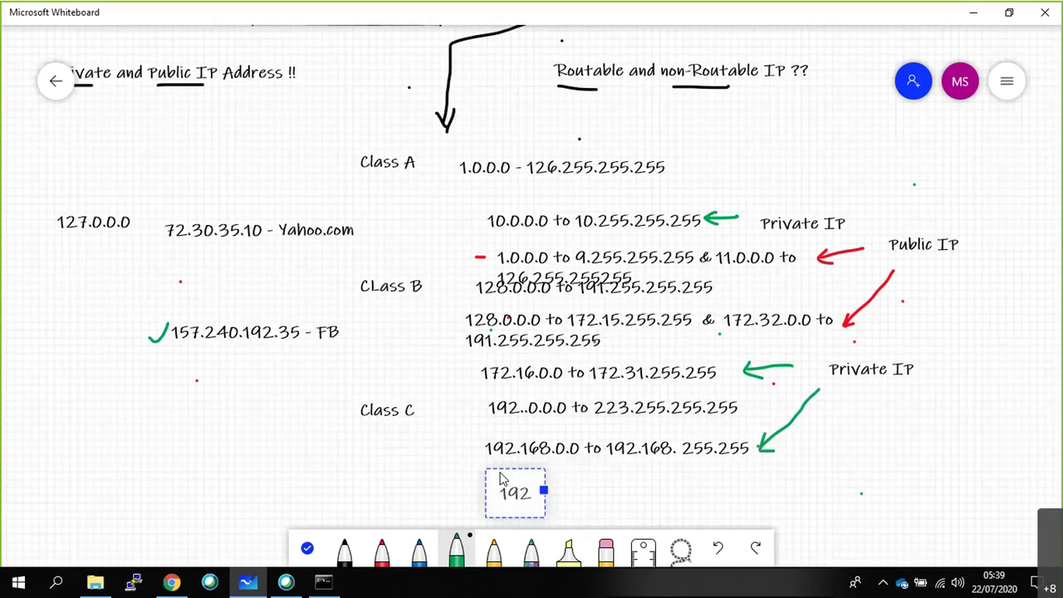
text(.0)
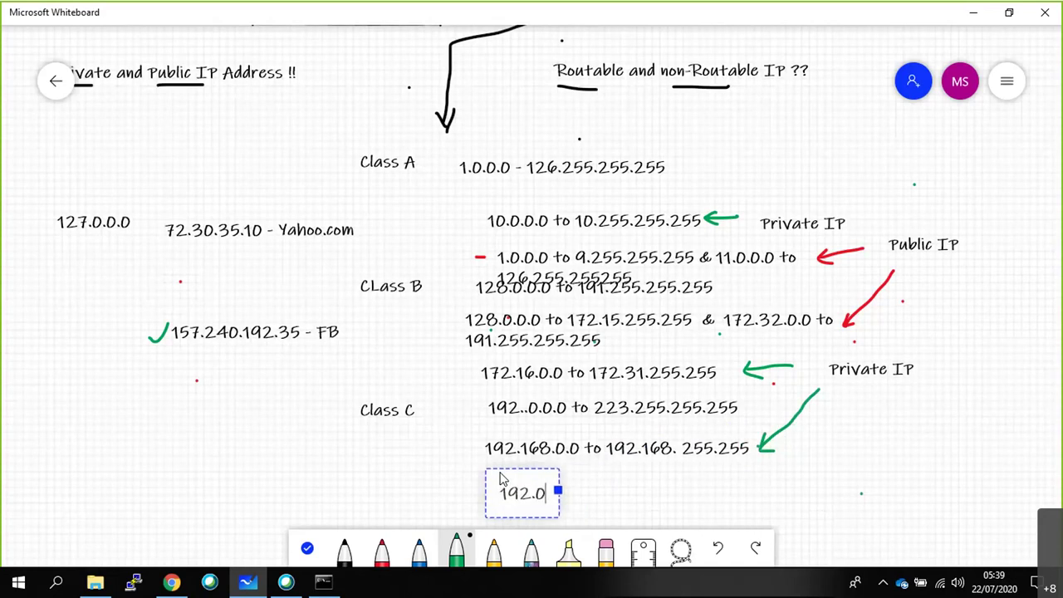
text(.0.0 to 192)
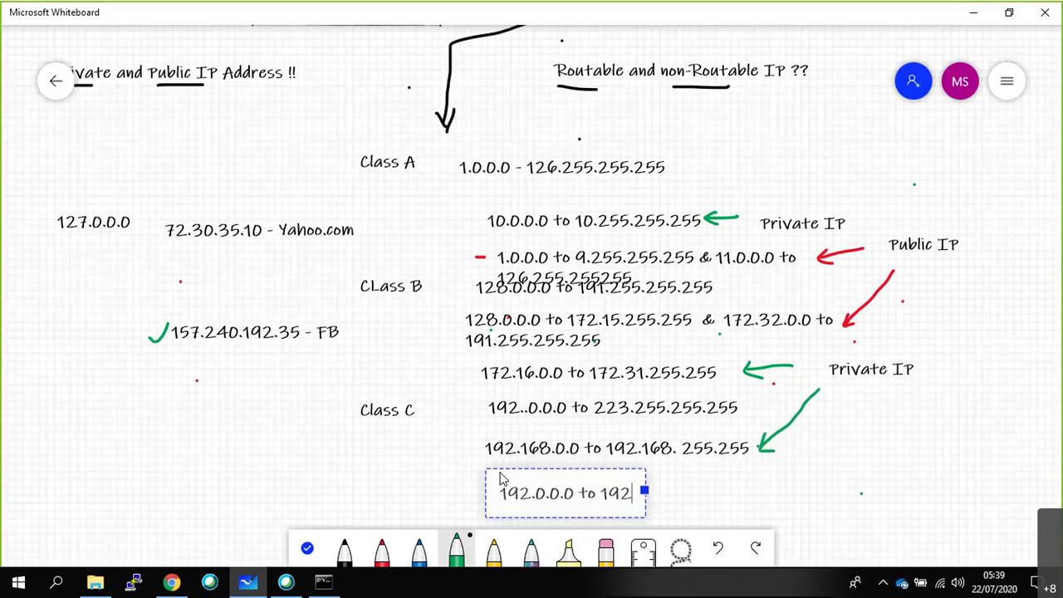
text(.167.)
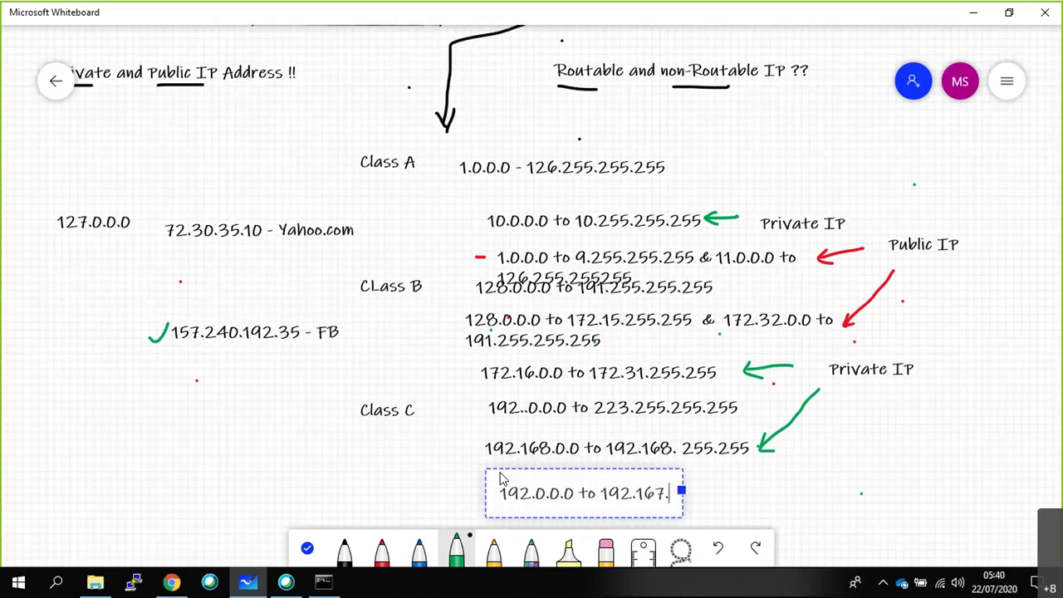
text(255.255)
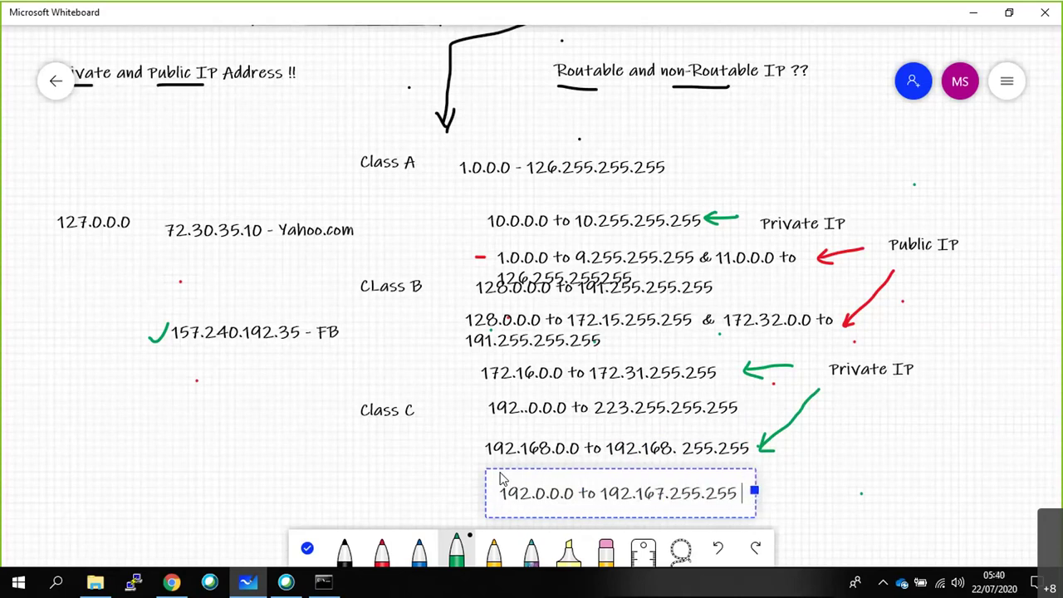
text( & 1)
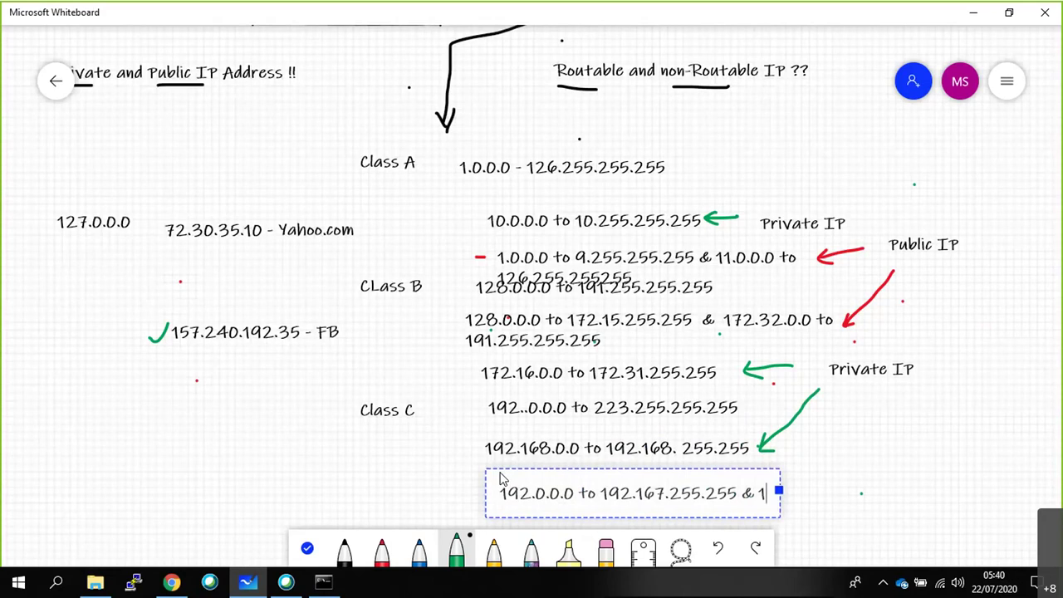
text(92.169)
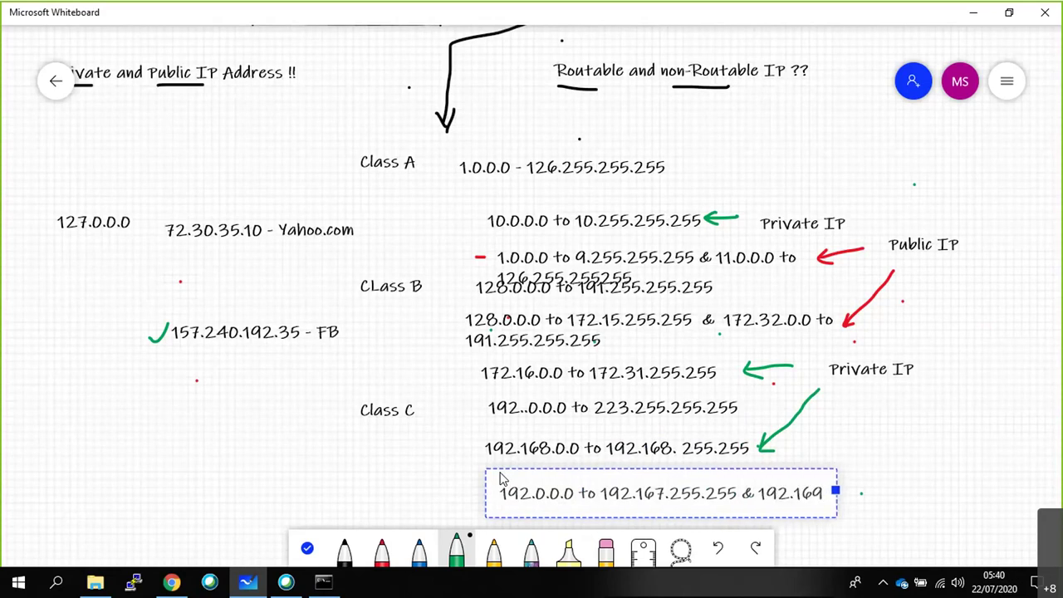
text(.0.0 to 224.)
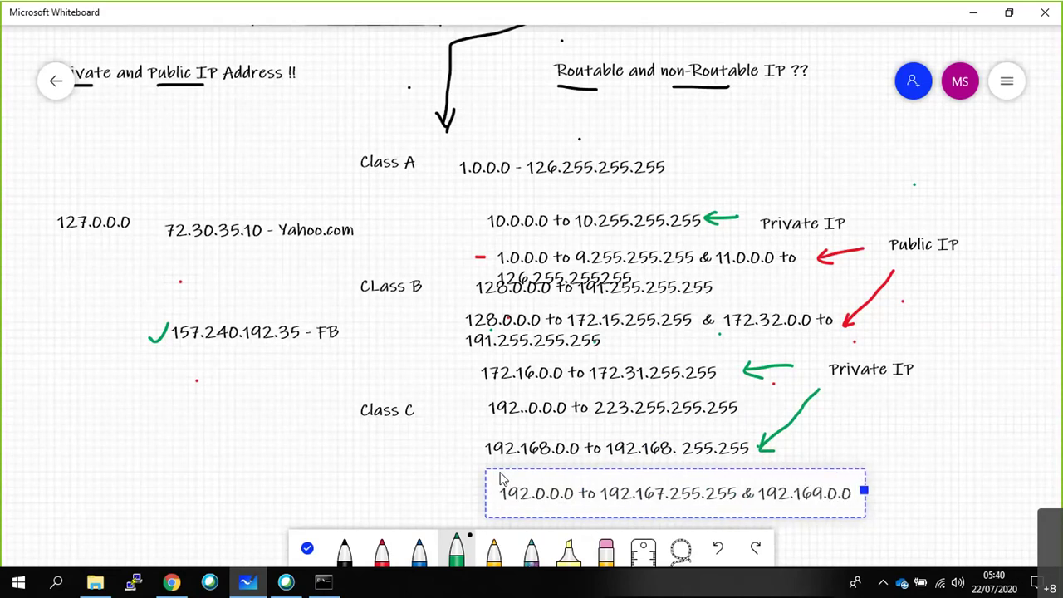
key(BackSpace)
key(BackSpace)
text(3.255.2)
text(55.255)
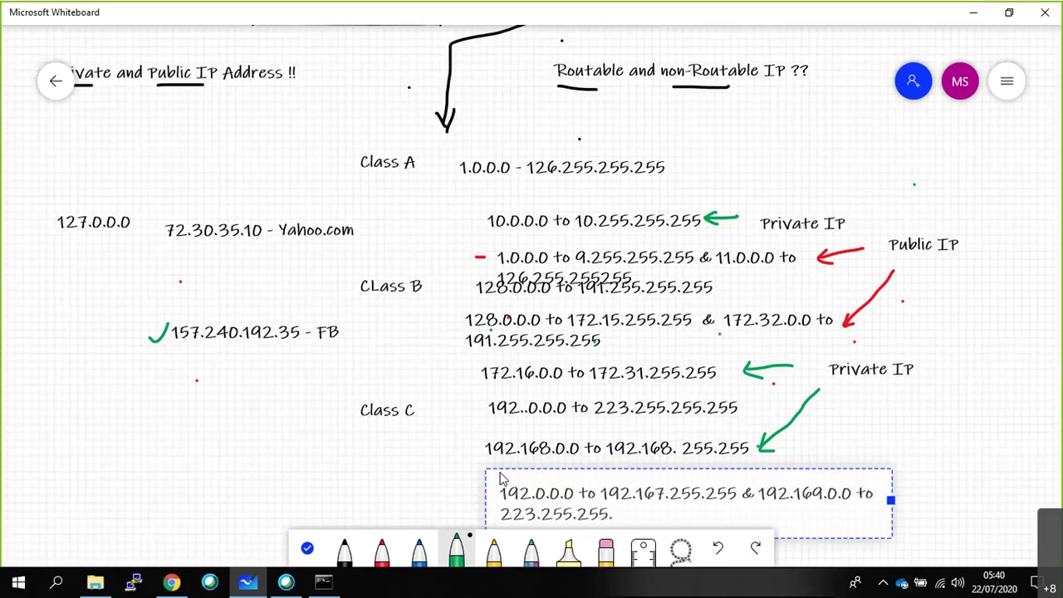
Mark the Class C public ranges with a red arrow labelled 'Public IP'.
click(1008, 480)
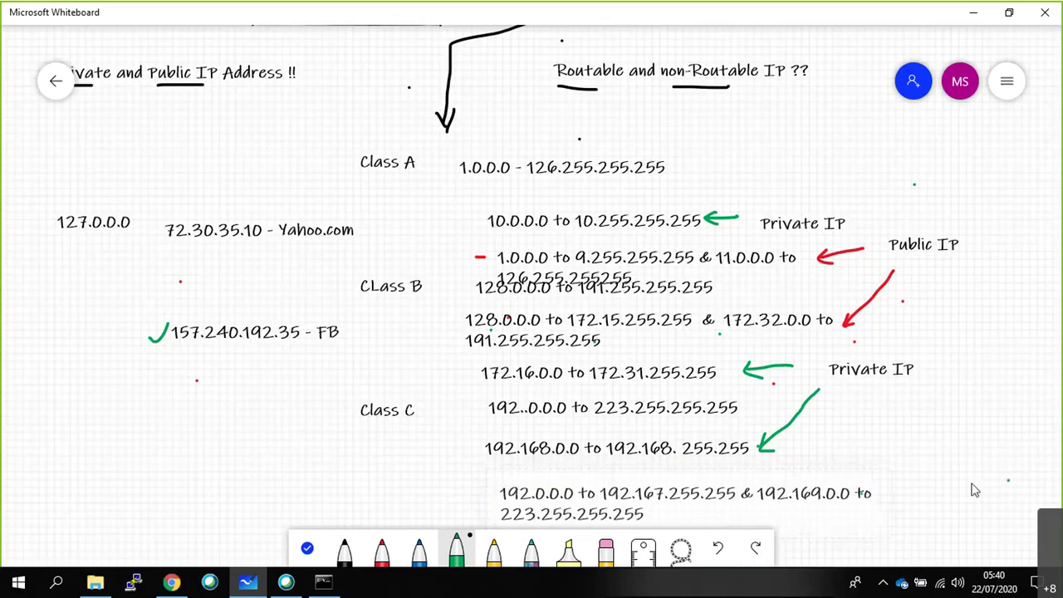
drag(897, 489, 915, 475)
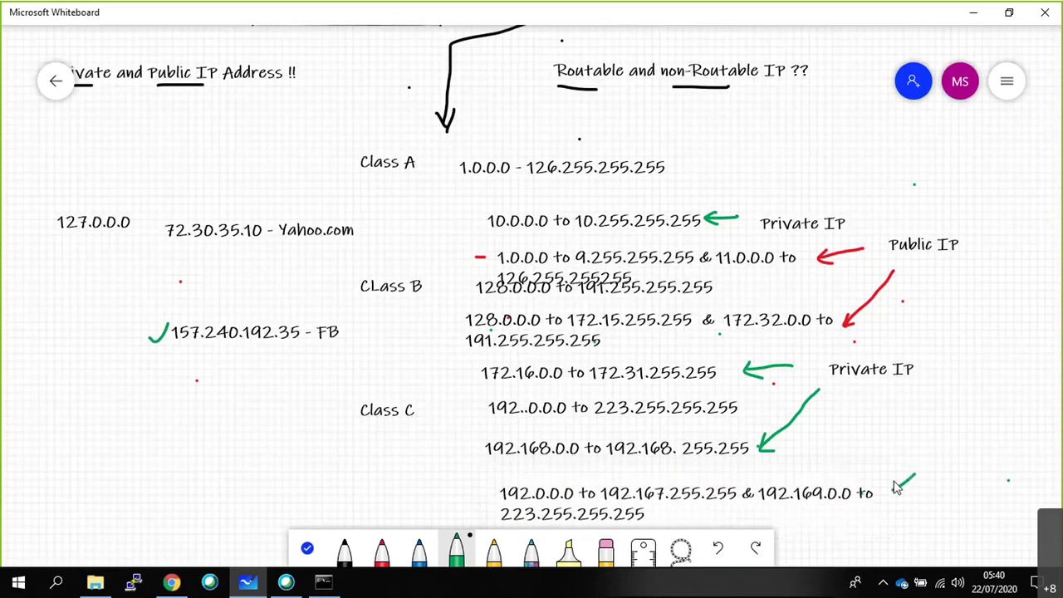
click(718, 547)
click(381, 548)
mouse_move(917, 480)
mouse_down()
mouse_move(887, 489)
mouse_move(902, 491)
mouse_up()
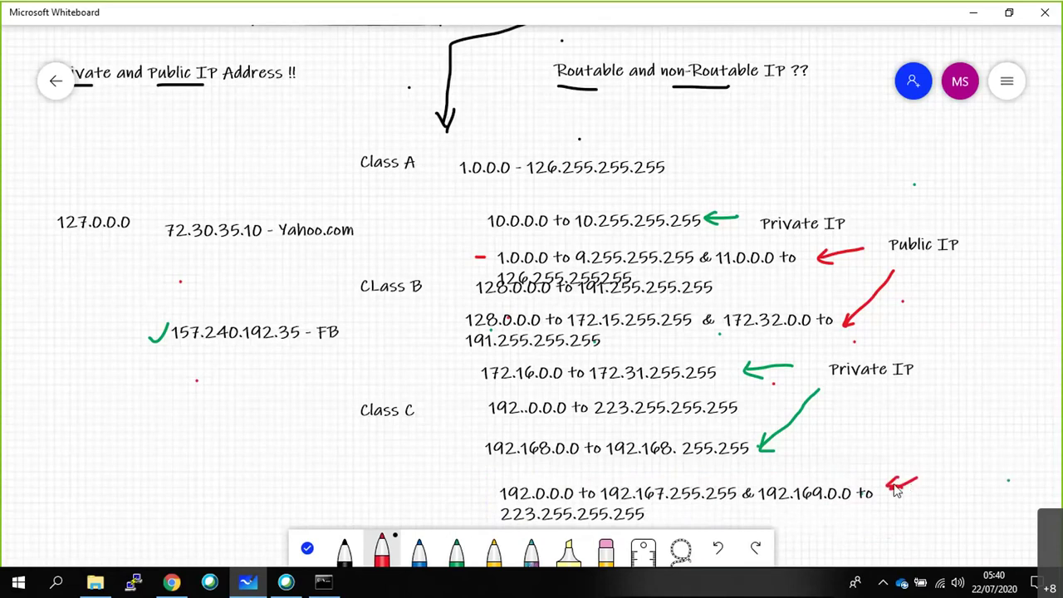
right_click(926, 436)
click(936, 415)
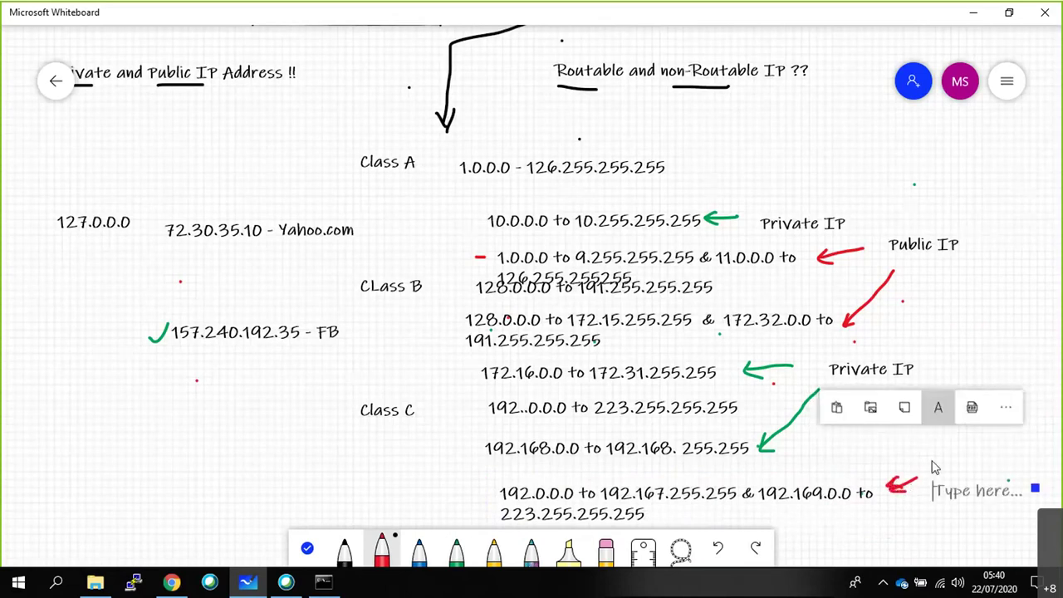
text(Public IP)
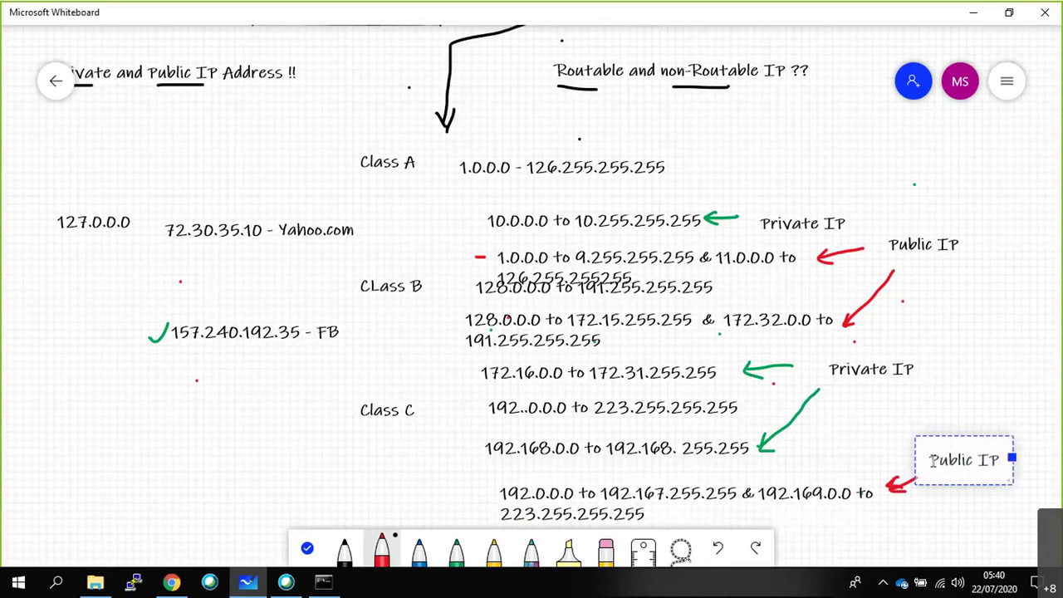
Switch to Command Prompt and enter 'nslookup godaddy.com'.
click(325, 582)
click(335, 368)
text(nslookup godaddy.com)
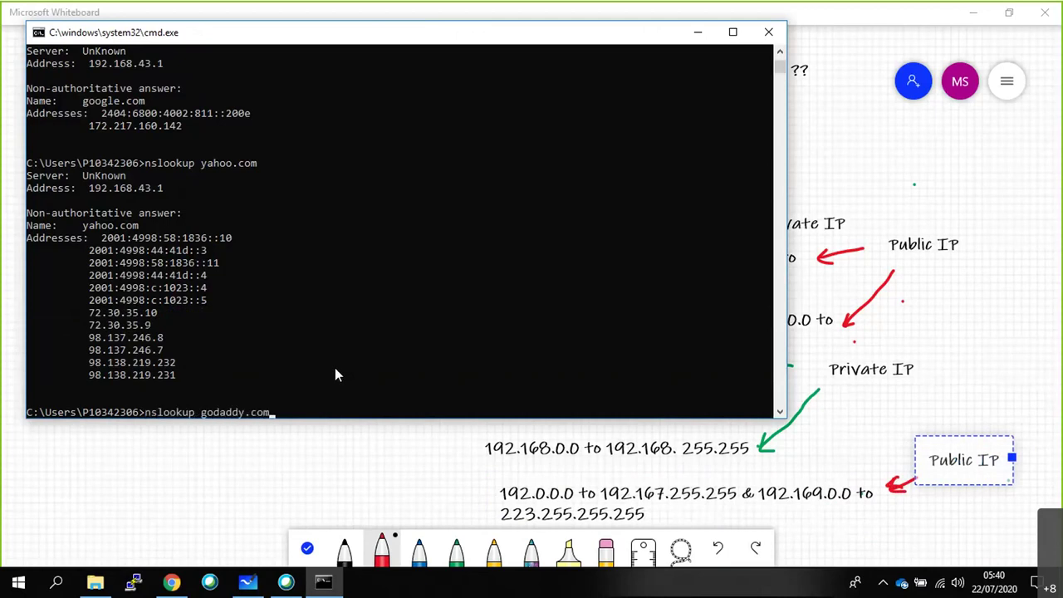
Run the godaddy.com lookup, copy 208.109.192.70, and return to the whiteboard.
key(Return)
drag(192, 376, 93, 384)
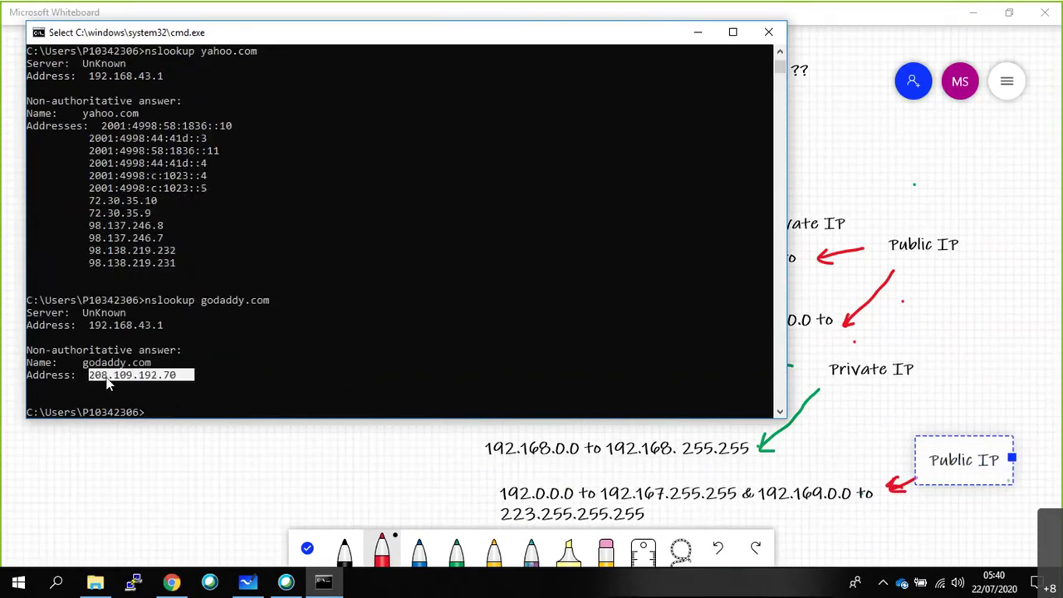
right_click(163, 412)
key(alt+Tab)
key(ctrl+v)
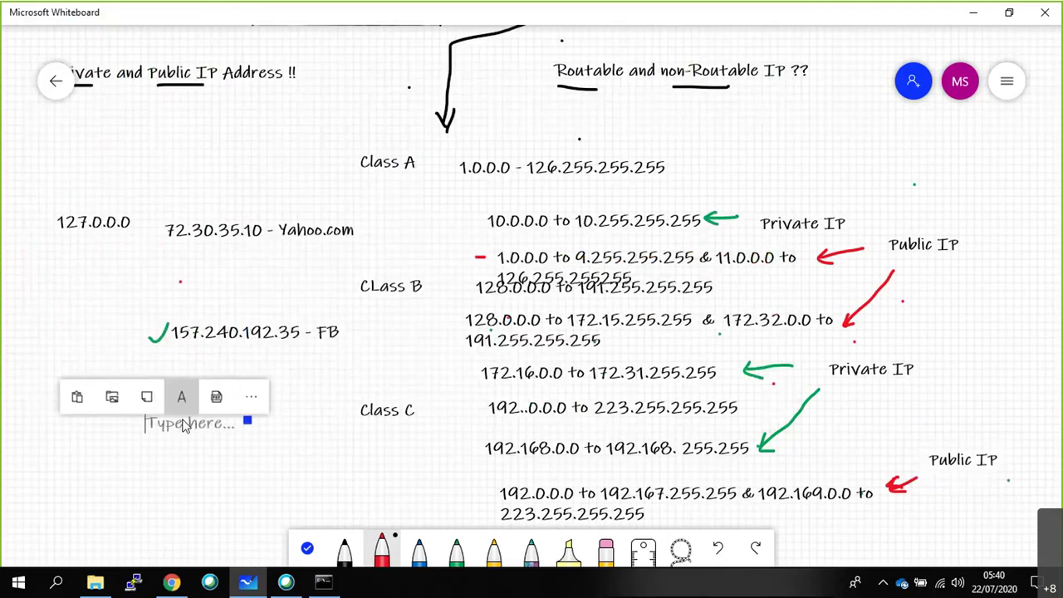
Add the note '208.109.192.70 - godaddy.com' on the left of the board.
key(ctrl+v)
text(- )
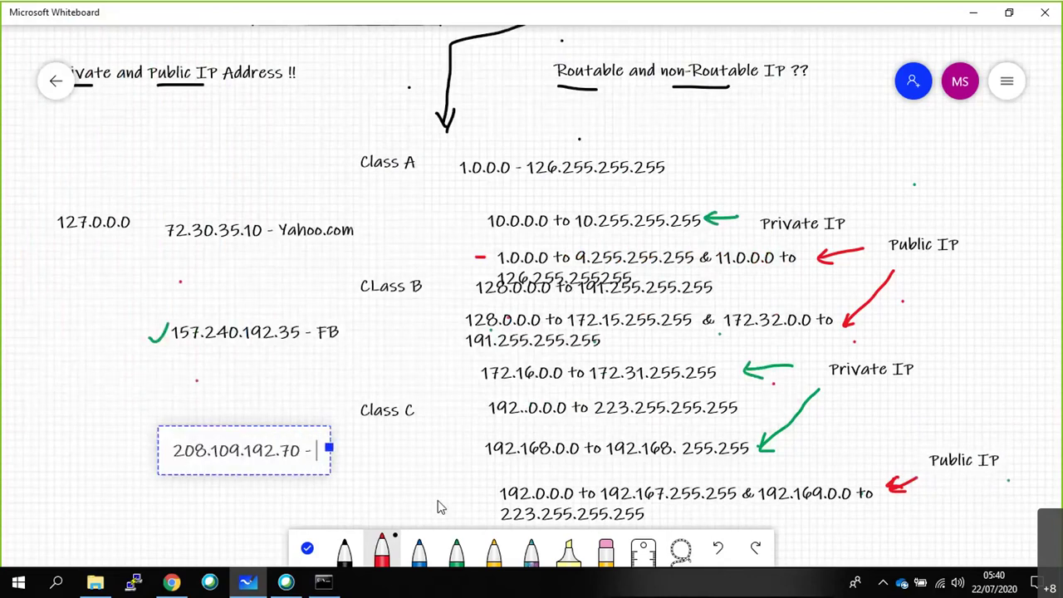
text(godaddy.com)
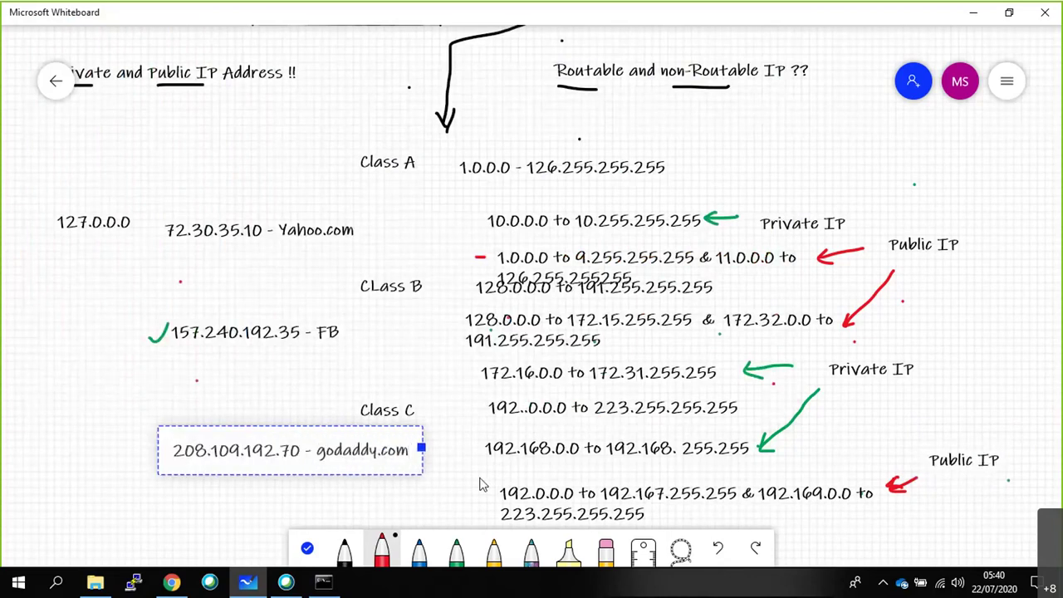
click(433, 483)
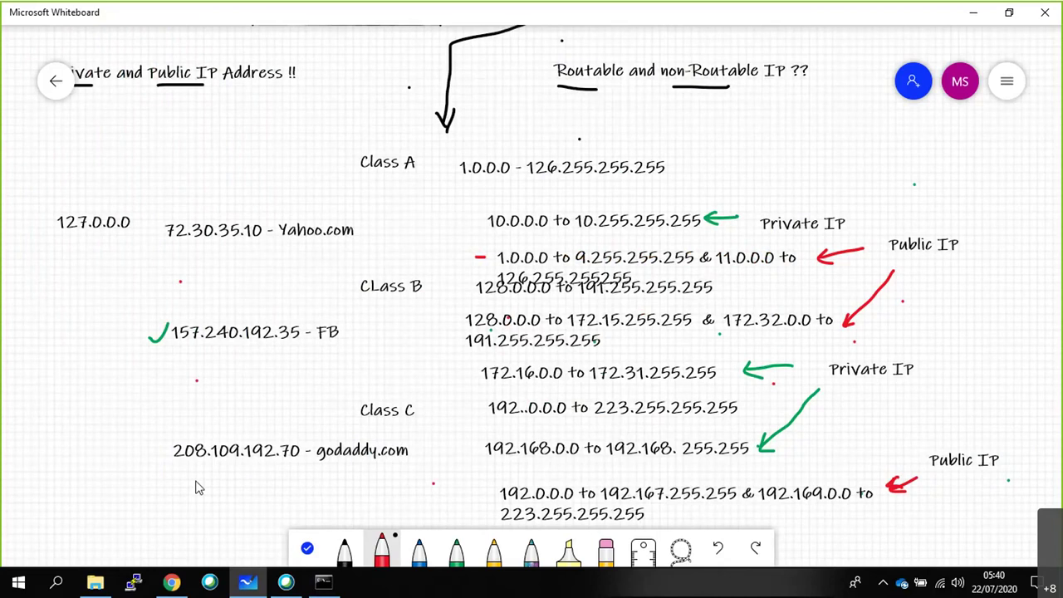
Red-tick the godaddy.com, FB and Yahoo.com entries, then type an azure.com lookup in Command Prompt.
drag(133, 446, 171, 412)
drag(148, 333, 174, 323)
mouse_move(147, 222)
mouse_down()
mouse_move(154, 233)
mouse_move(170, 204)
mouse_up()
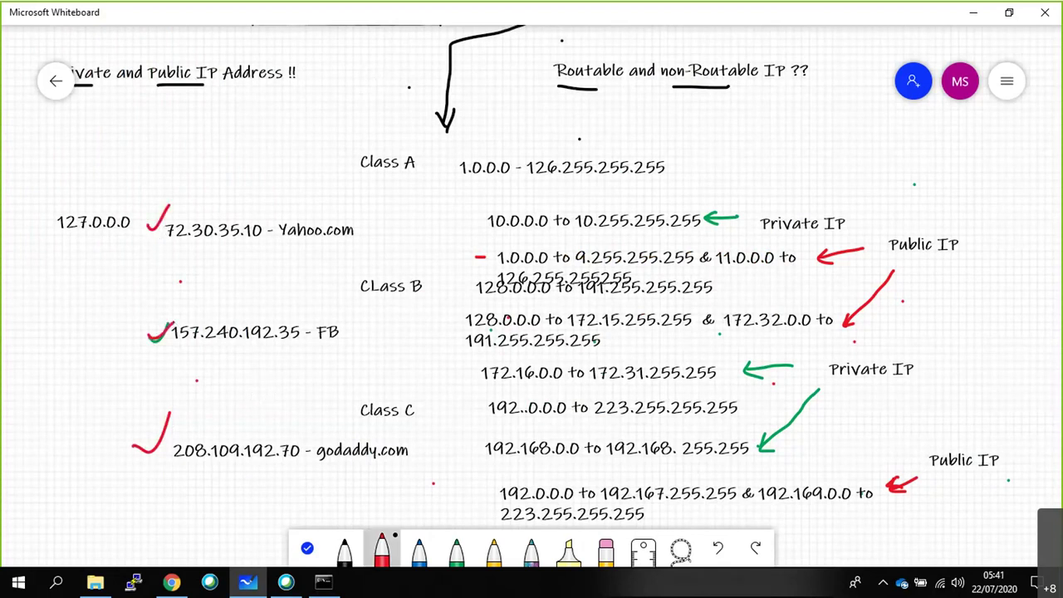
click(336, 578)
text(ns)
text(loup azu)
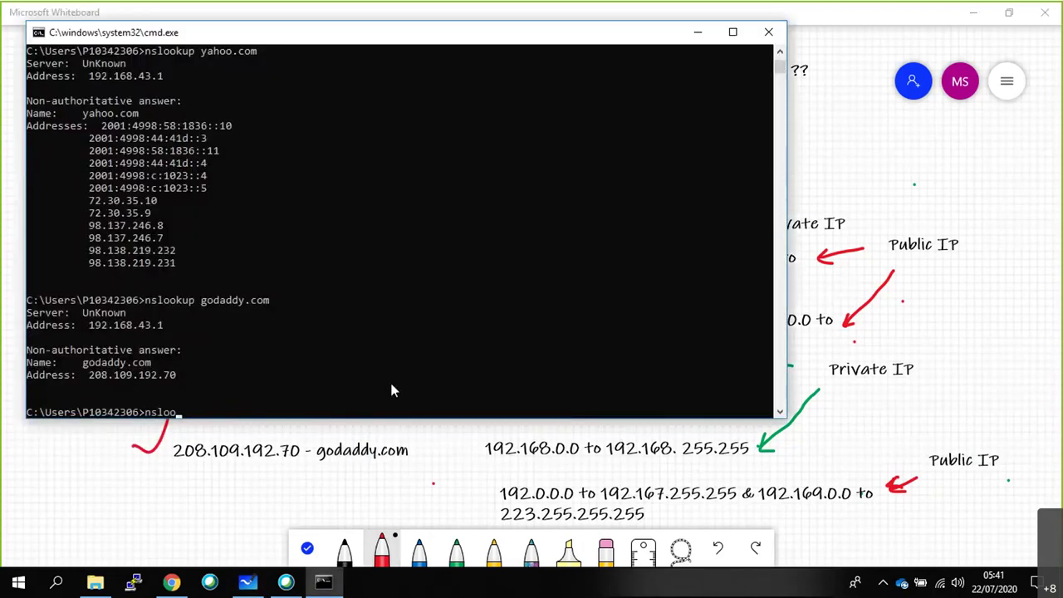
text(re.com)
Correct the command to 'nslookup azure.com', run it and select its addresses.
key(Return)
key(Up)
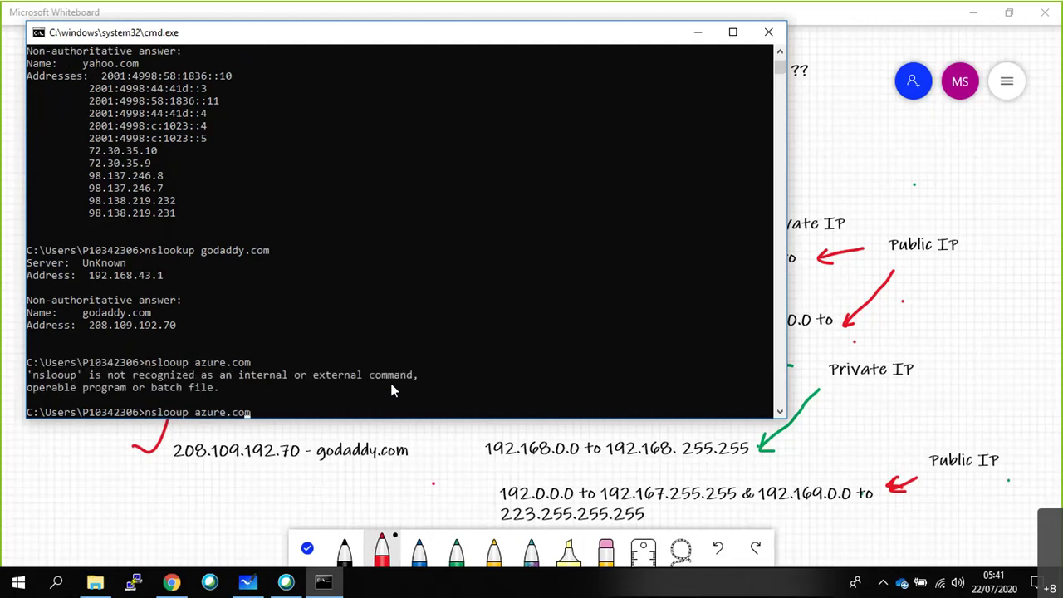
text(ok)
key(Return)
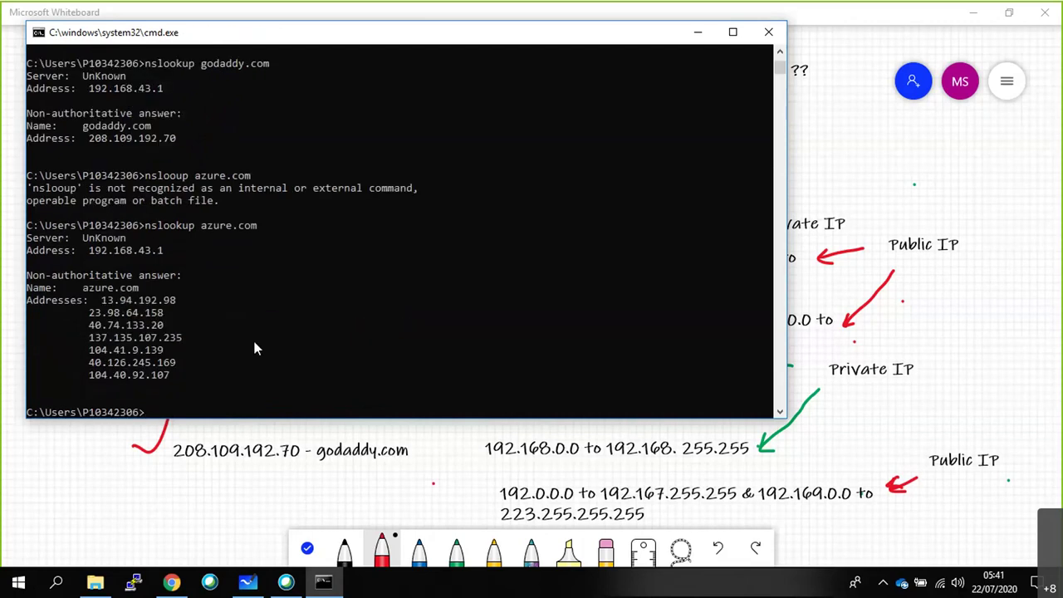
double_click(112, 302)
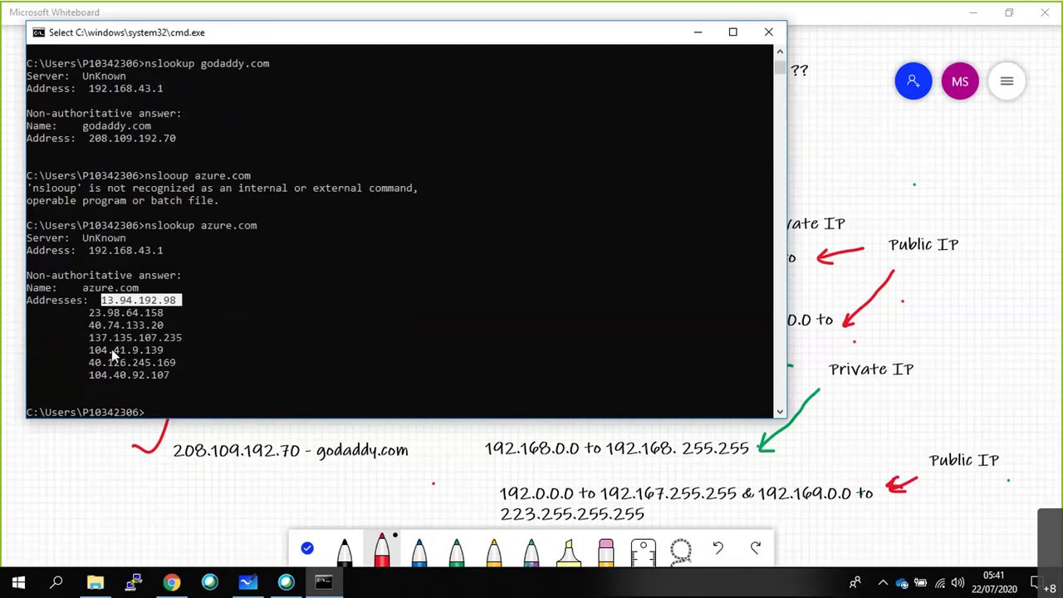
drag(170, 375, 25, 298)
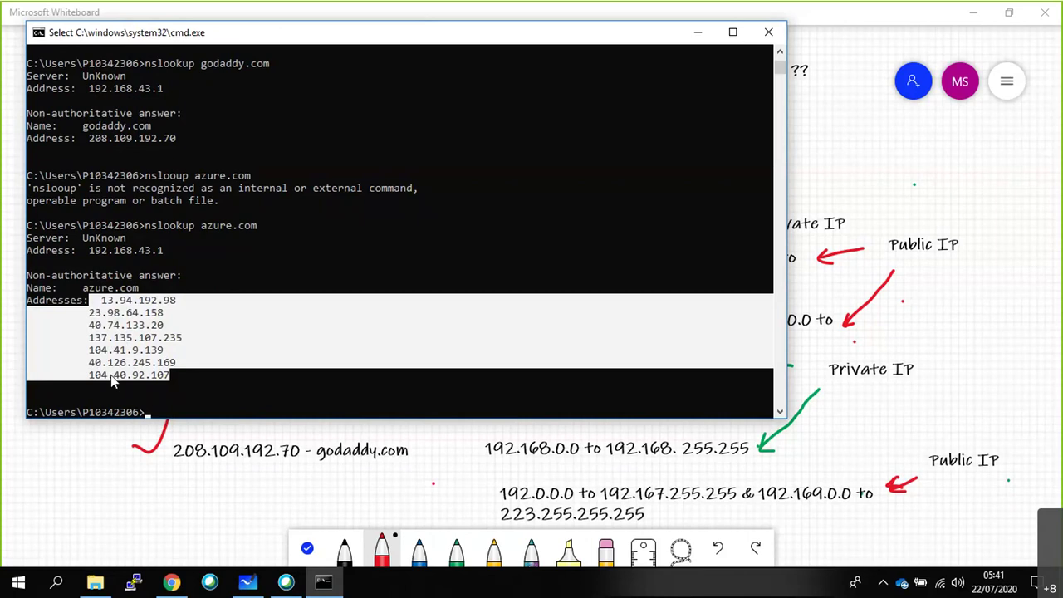
Back on the whiteboard, underline 'Routable' and 'non-Routable' in red.
click(977, 127)
drag(532, 88, 573, 87)
drag(682, 85, 751, 86)
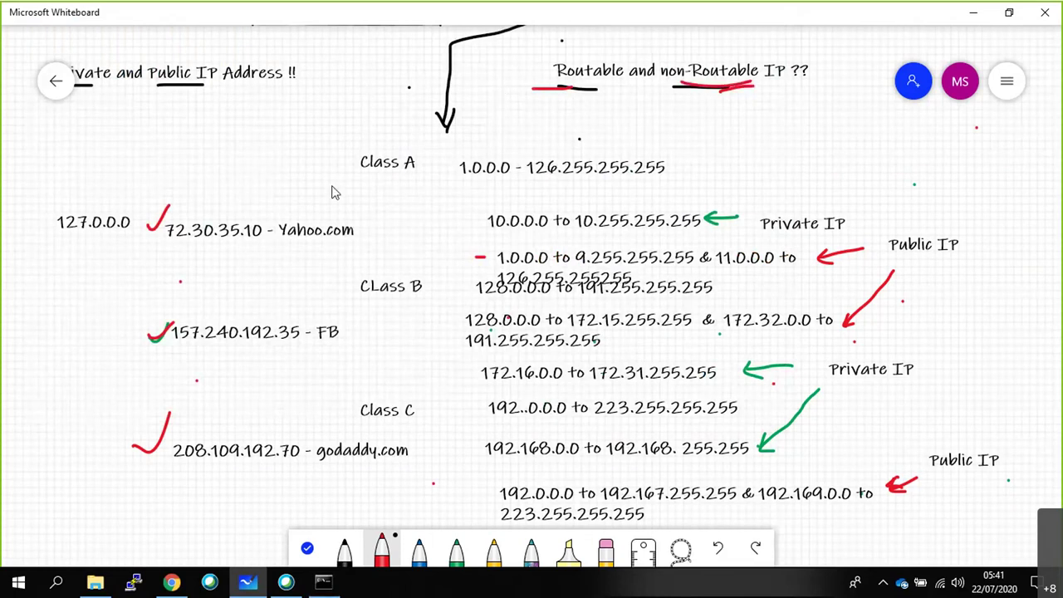
Go back to the whiteboard list and create a new blank board.
scroll(331, 192, down, 3)
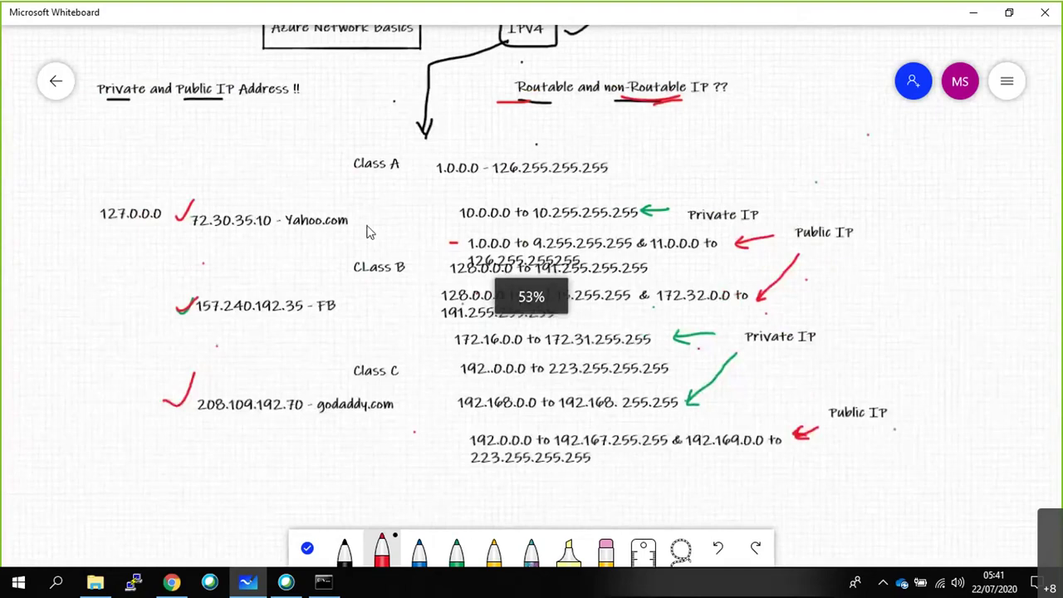
click(66, 77)
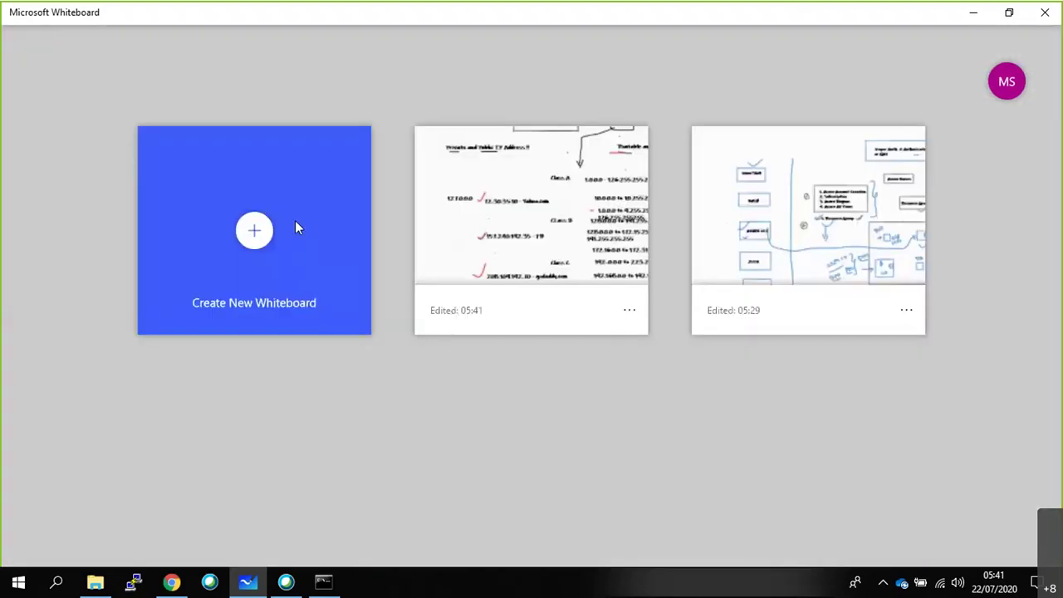
click(297, 224)
scroll(529, 290, down, 5)
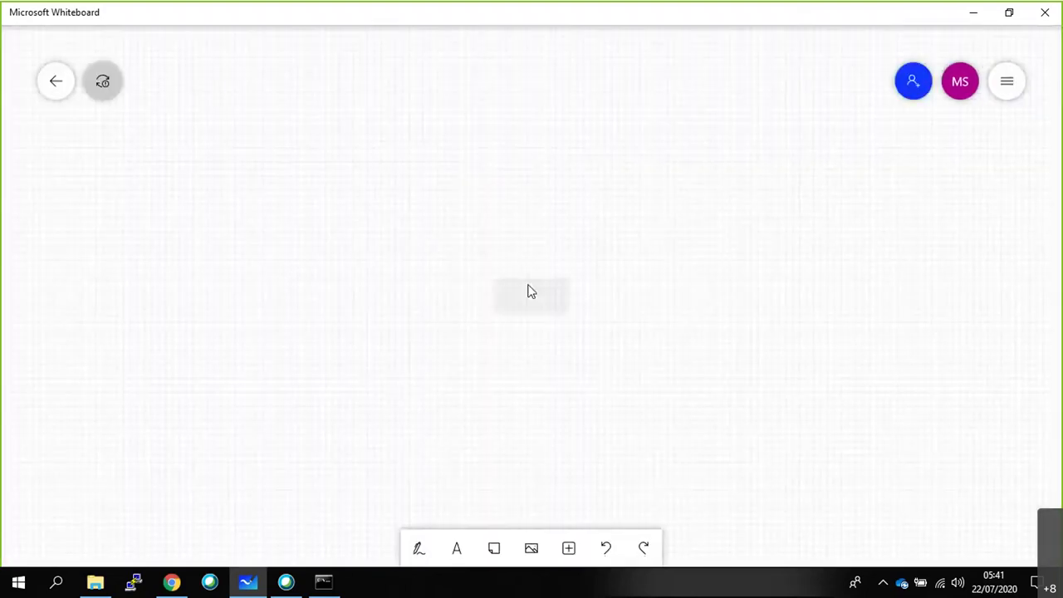
Add the board title 'Azure Networking Basics'.
click(420, 548)
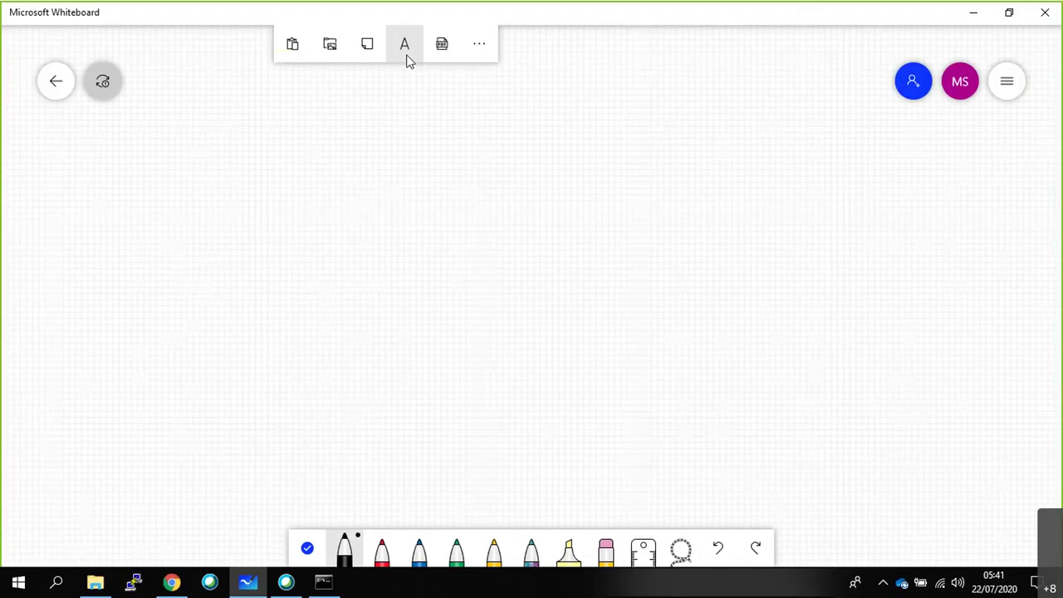
click(404, 46)
text(Azure Networking Bai)
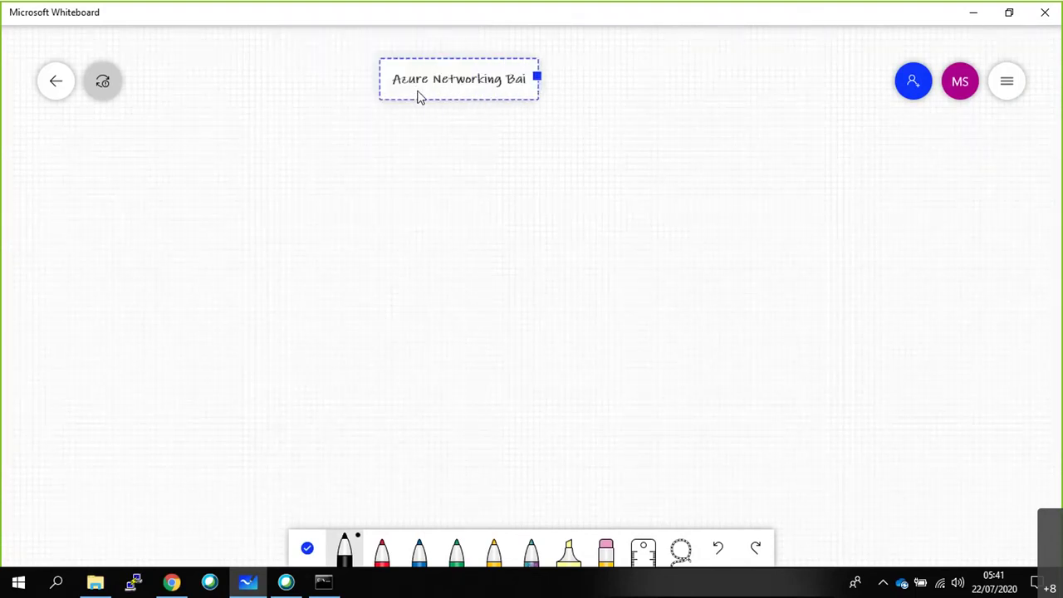
key(BackSpace)
text(sics)
Add the heading '1. Azure VNET !!!' below the title.
click(94, 156)
click(130, 109)
text(1. A)
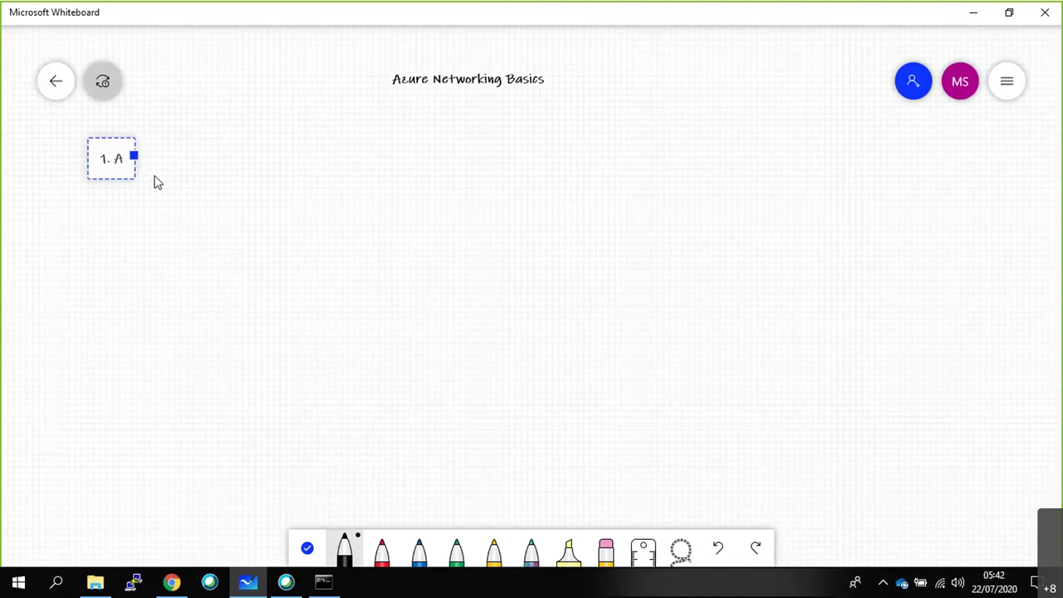
text(zure VNET !!!)
click(156, 212)
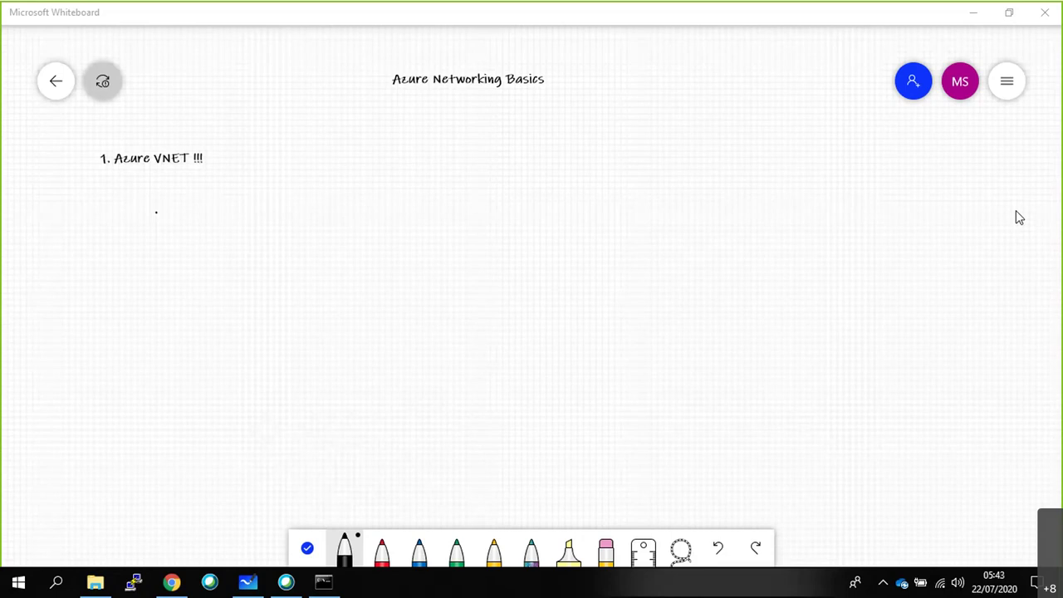
Start a second heading '3 Tier Application' on the right side.
click(801, 164)
click(816, 123)
text(3 Tier Applia)
key(BackSpace)
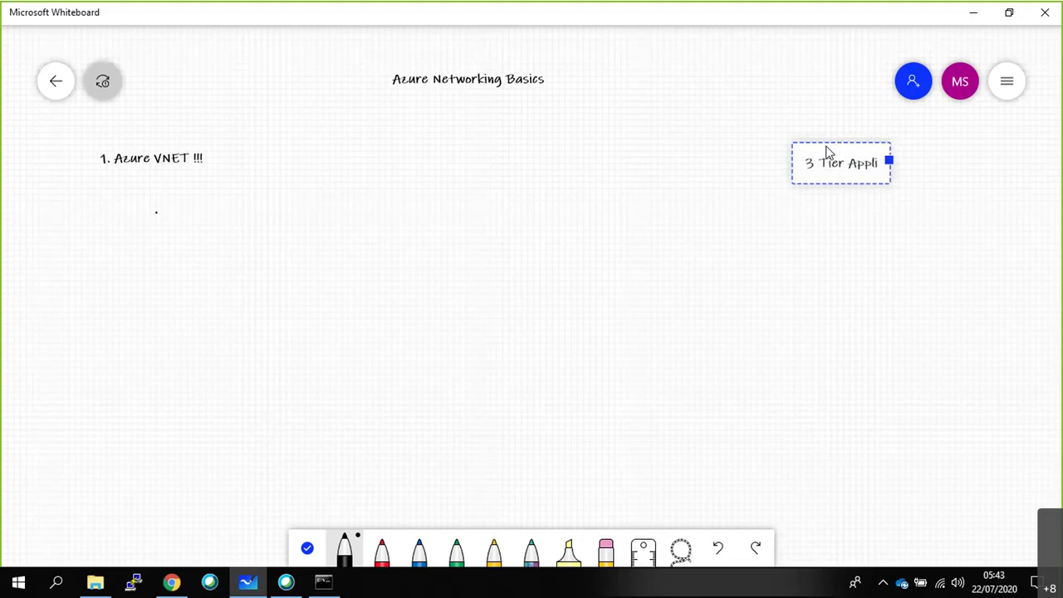
Finish the '3 Tier Application !' heading, then sketch a tall box with W, A, D tiers labelled on-prem.
text(cation !)
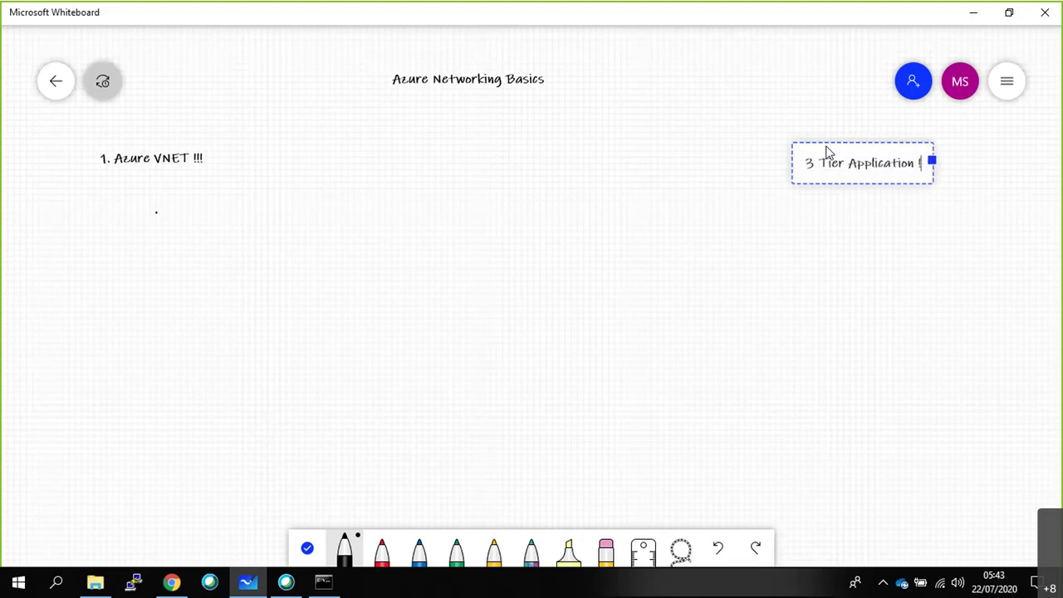
key(Escape)
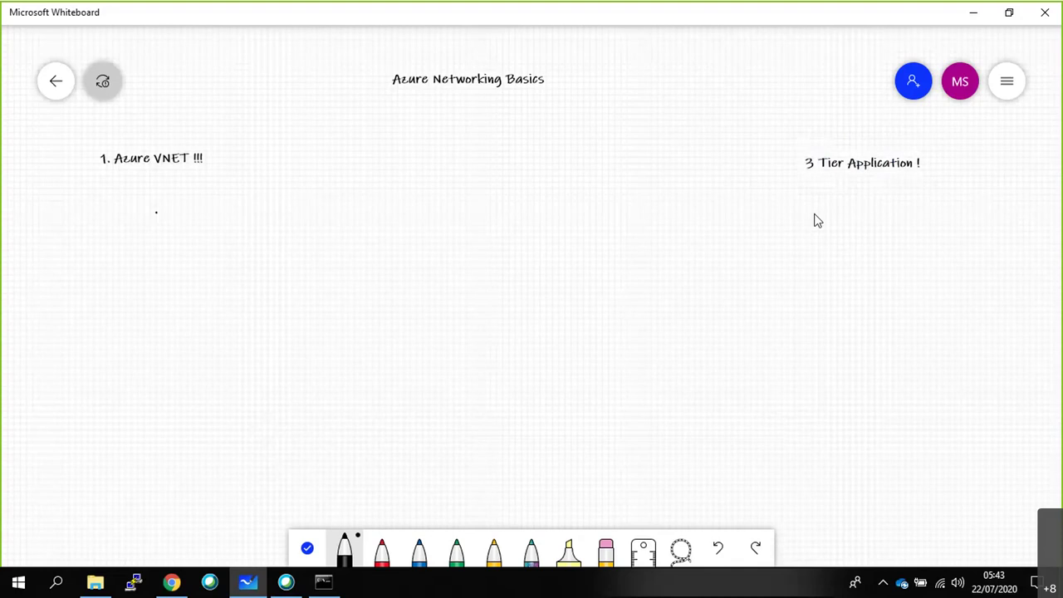
mouse_move(802, 198)
mouse_down()
mouse_move(917, 477)
mouse_move(961, 346)
mouse_move(965, 198)
mouse_up()
mouse_move(845, 226)
mouse_down()
mouse_move(845, 271)
mouse_move(916, 264)
mouse_move(914, 226)
mouse_move(867, 258)
mouse_move(878, 241)
mouse_up()
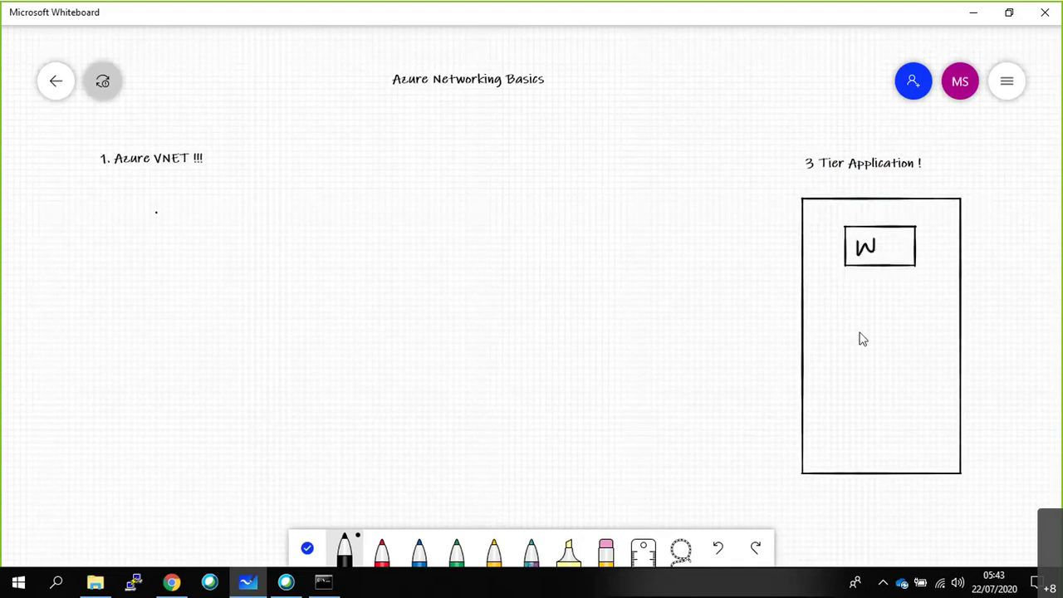
mouse_move(848, 302)
mouse_down()
mouse_move(846, 364)
mouse_move(902, 355)
mouse_move(918, 313)
mouse_move(848, 300)
mouse_move(878, 343)
mouse_move(875, 329)
mouse_up()
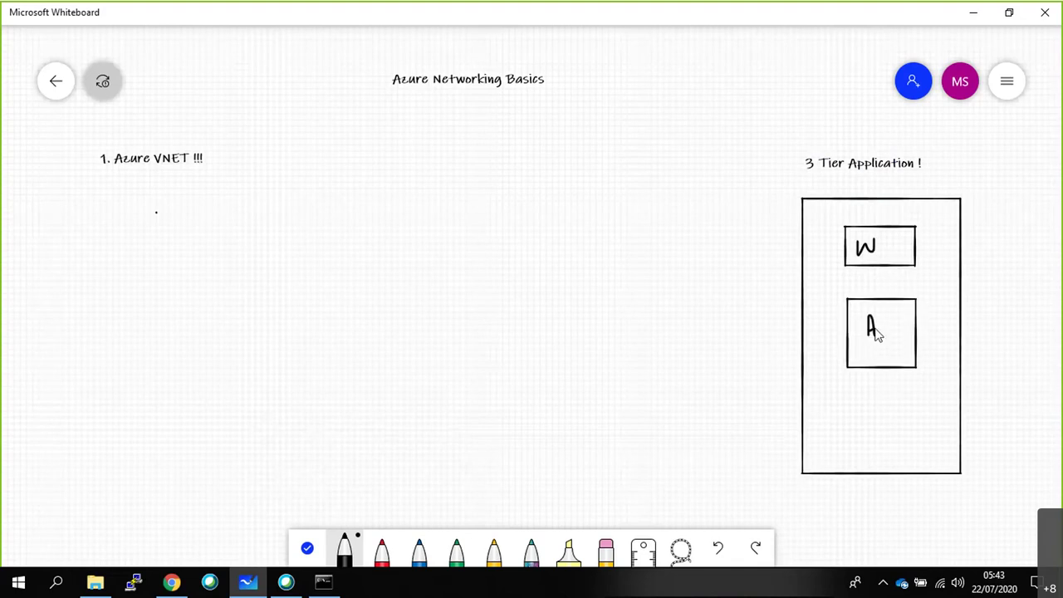
mouse_move(848, 395)
mouse_down()
mouse_move(849, 447)
mouse_move(905, 453)
mouse_move(914, 406)
mouse_move(859, 403)
mouse_move(879, 415)
mouse_move(871, 429)
mouse_up()
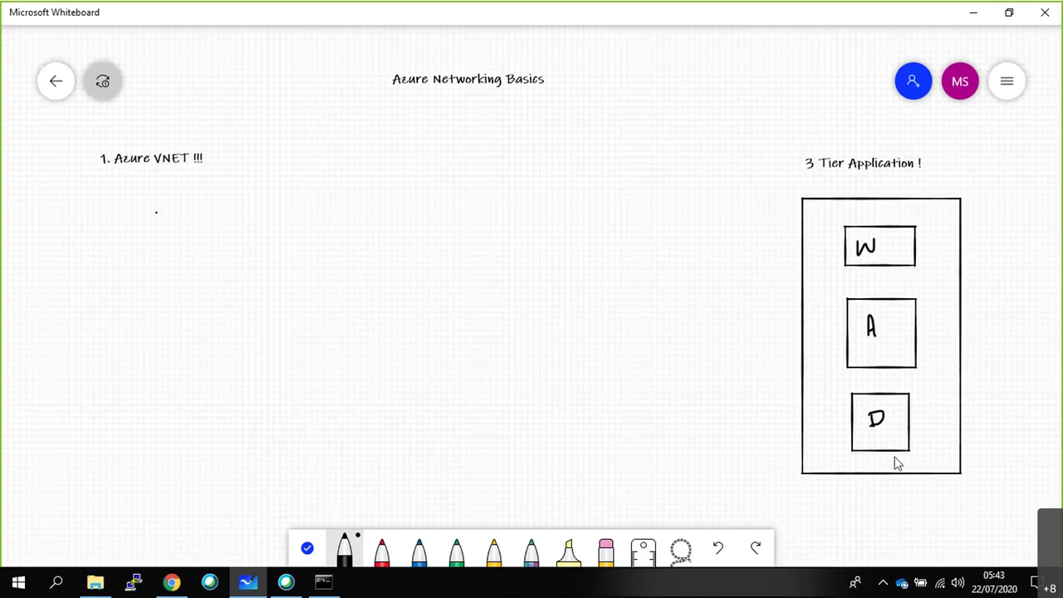
mouse_move(916, 486)
mouse_down()
mouse_move(945, 497)
mouse_move(983, 478)
mouse_up()
drag(946, 497, 970, 492)
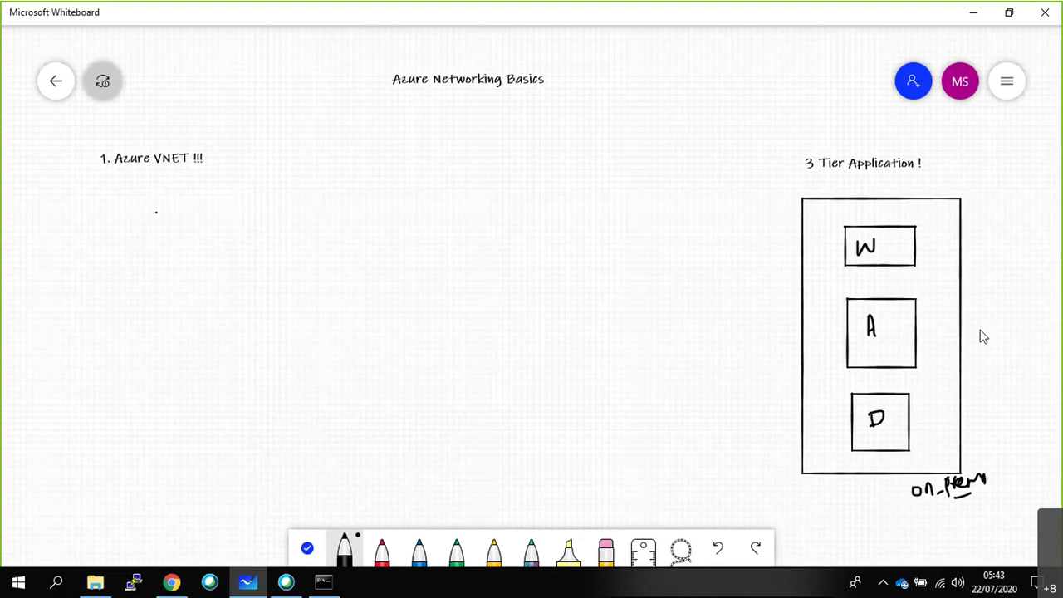
Add the lower-left note 'Azure !! - S!! -RG1!! - EUS !!' and underline EUS with the pen.
right_click(62, 434)
click(131, 419)
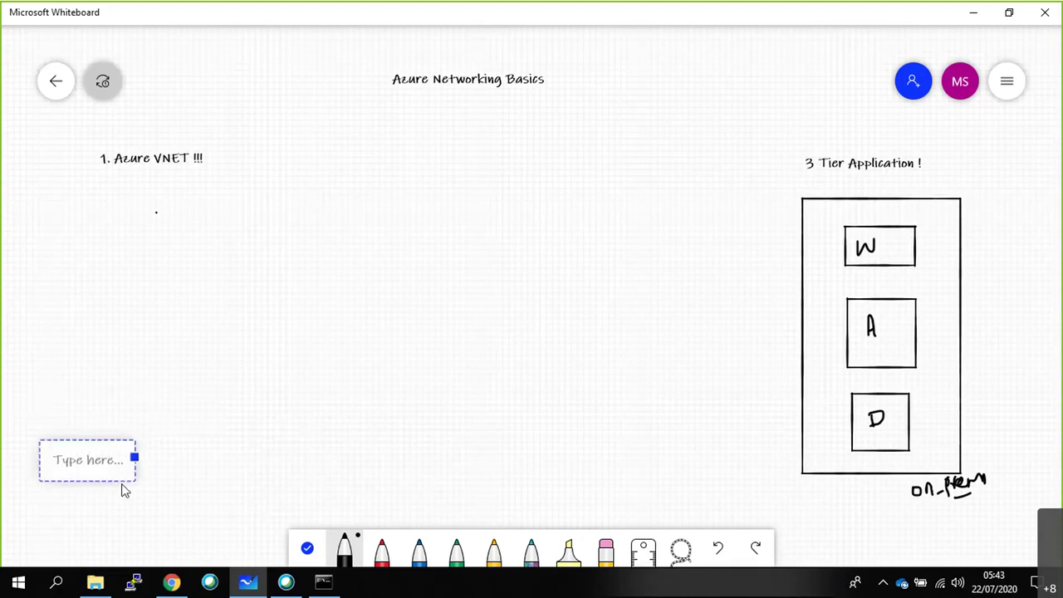
text(Azure !! )
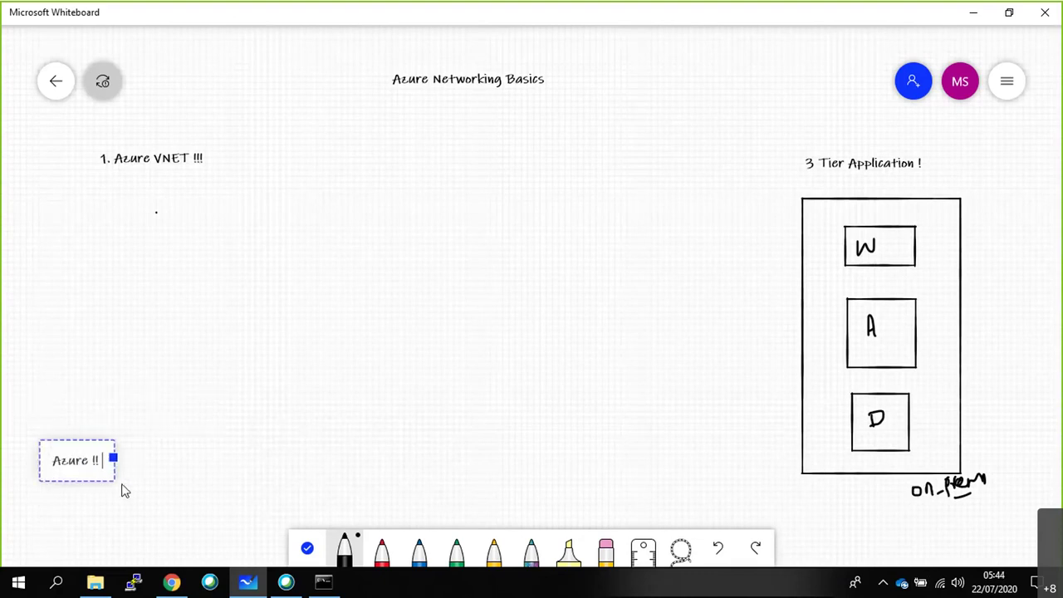
text(- S!!)
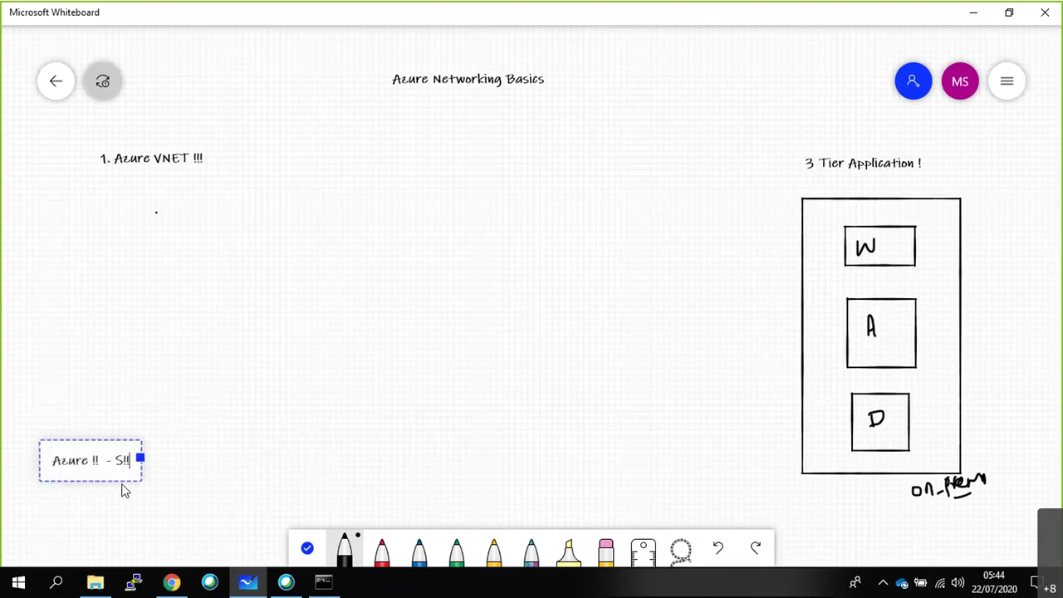
text( -RG1!)
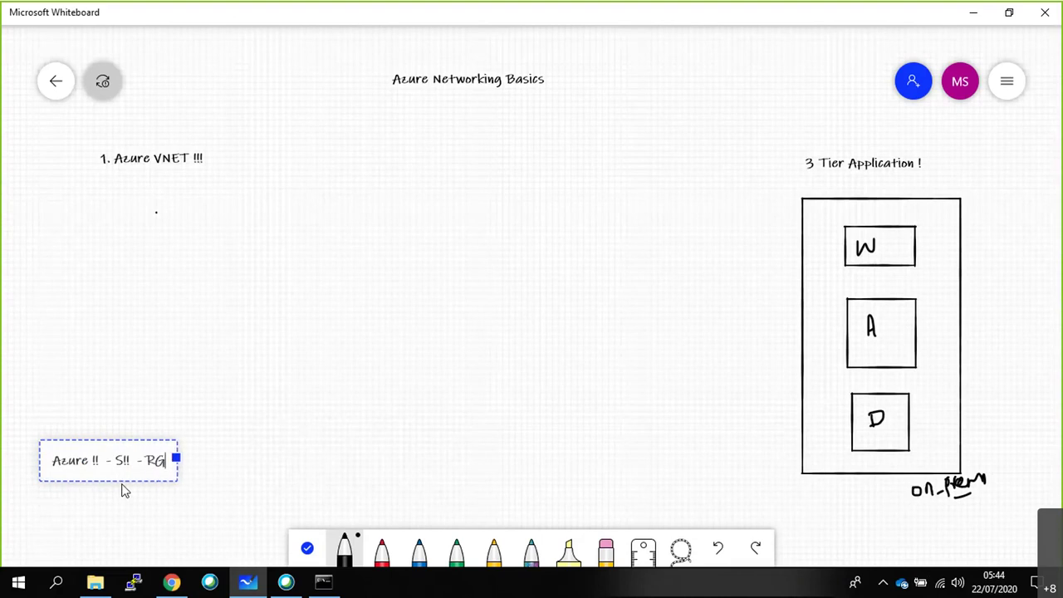
text(! - )
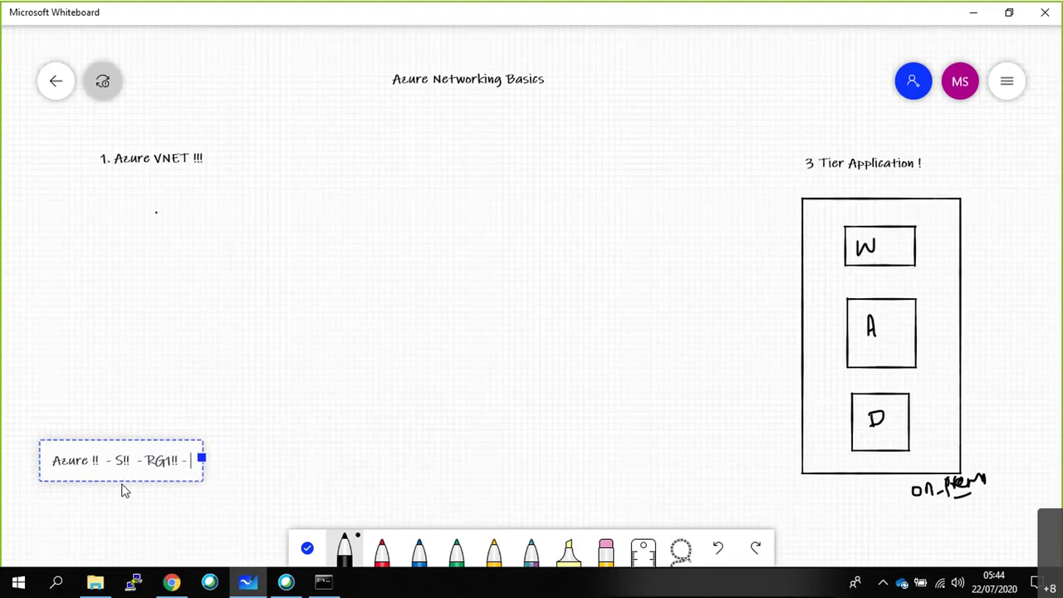
text(EU)
key(BackSpace)
text(S)
key(BackSpace)
text(US !!)
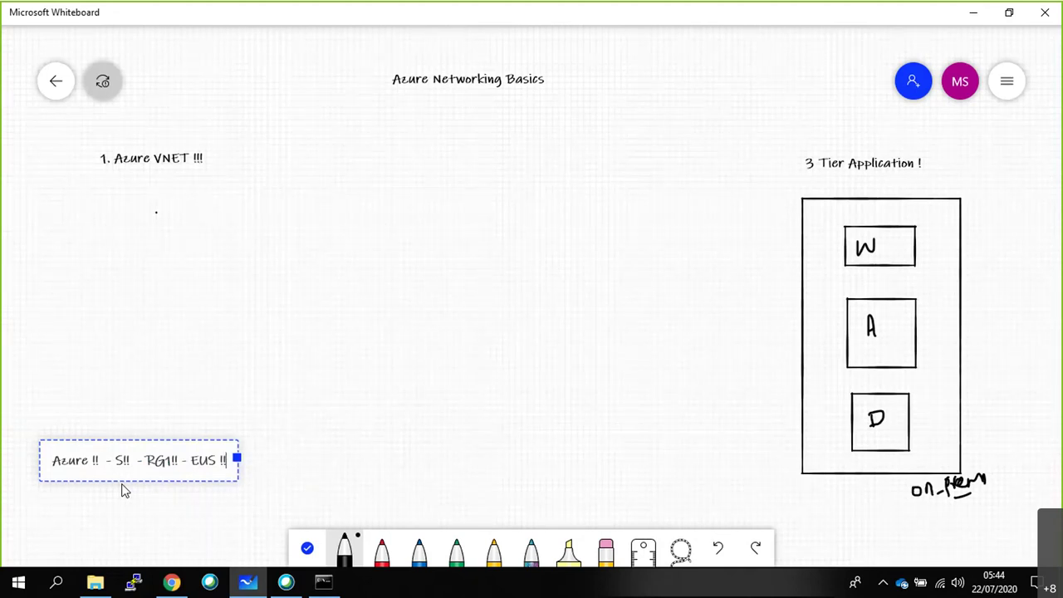
click(191, 518)
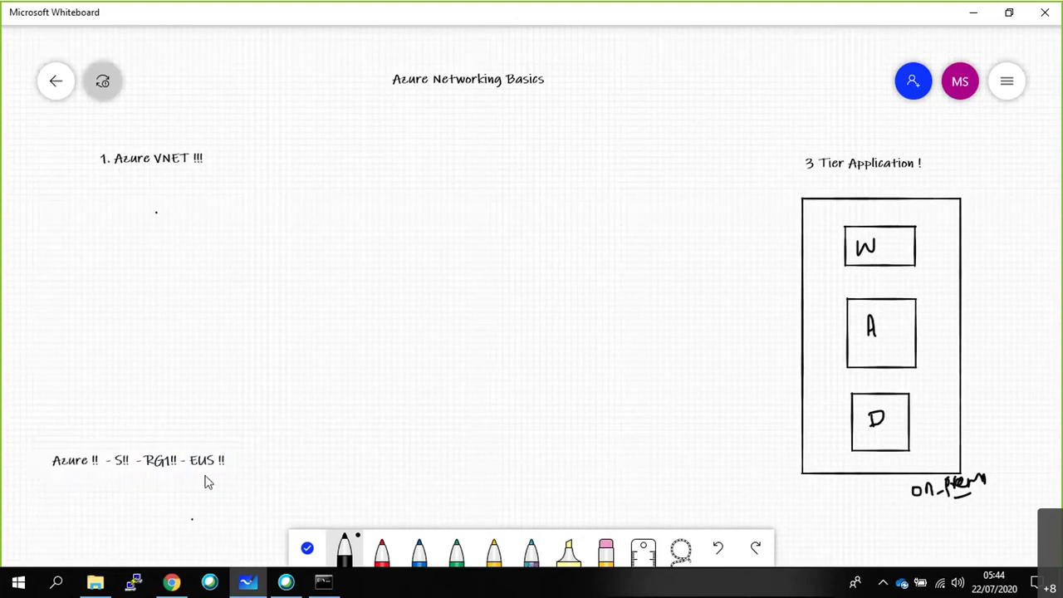
drag(203, 475, 228, 476)
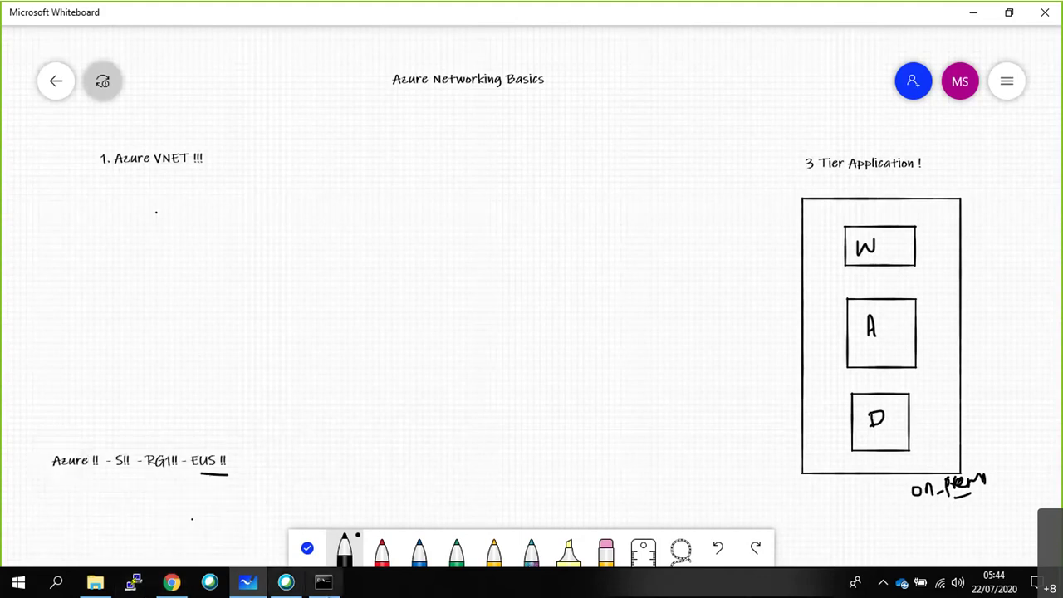
mouse_move(337, 588)
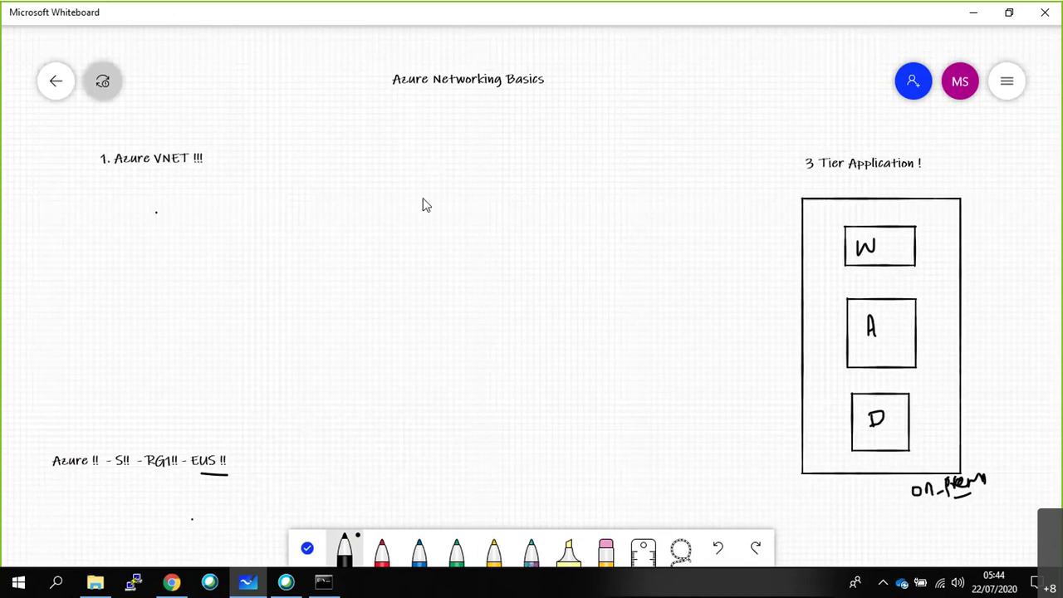
Draw a large central rectangle, label it 'EUS: Address Space :' beneath, and add a tick mark.
mouse_move(278, 152)
mouse_down()
mouse_move(265, 412)
mouse_move(683, 399)
mouse_move(681, 147)
mouse_move(292, 141)
mouse_up()
drag(287, 146, 274, 169)
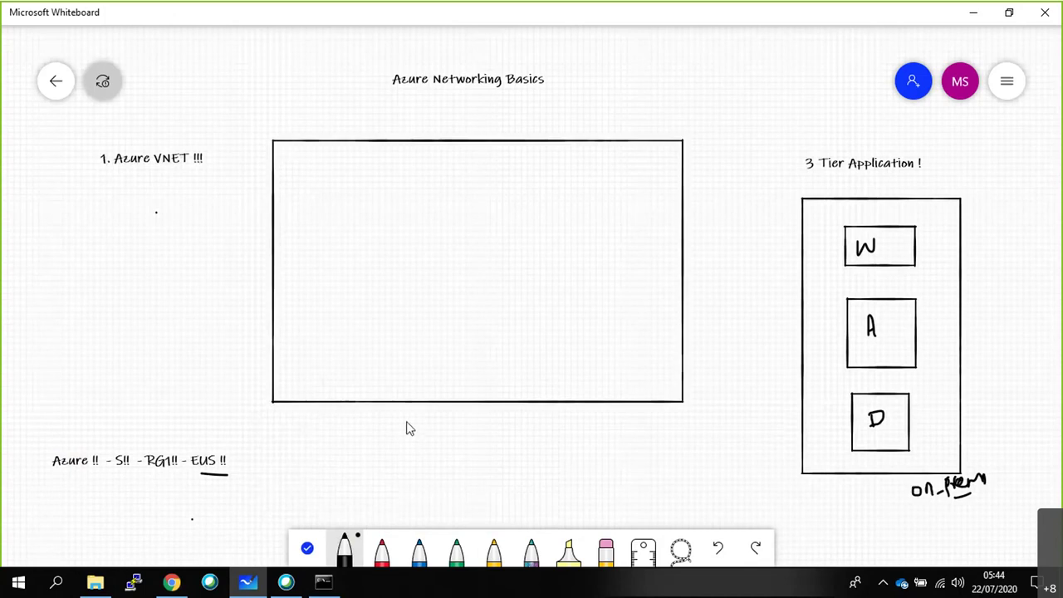
right_click(356, 420)
click(374, 387)
text(EUS)
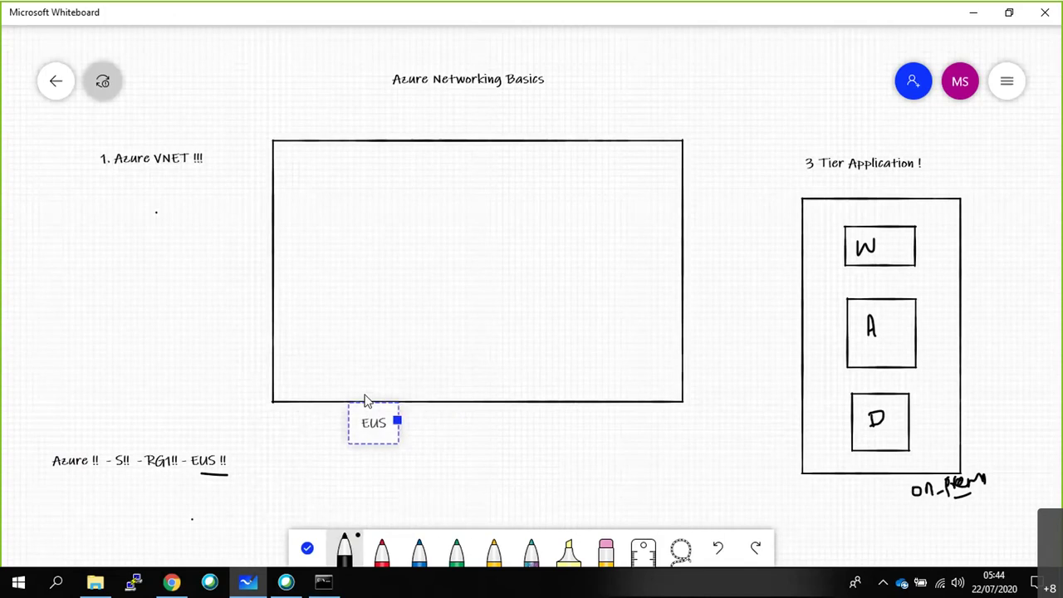
text(:)
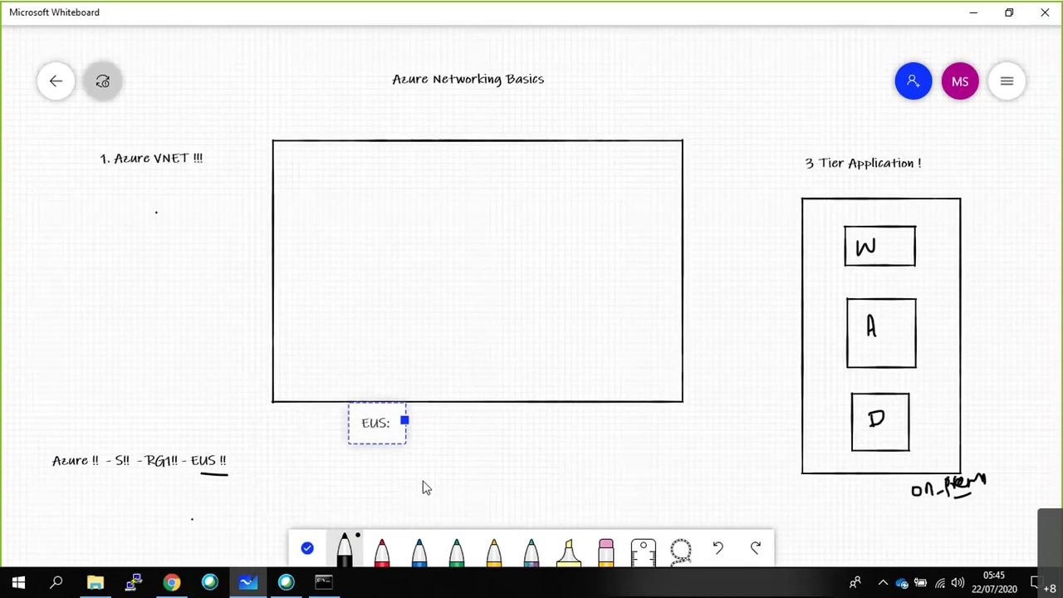
text(Acc)
key(BackSpace)
key(BackSpace)
text(dd)
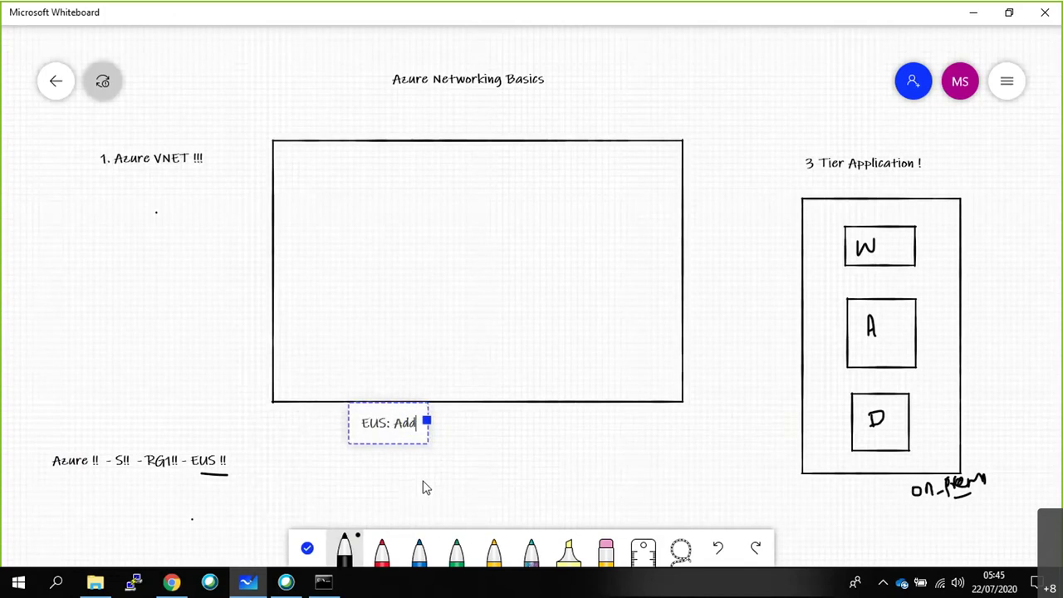
text(ress S)
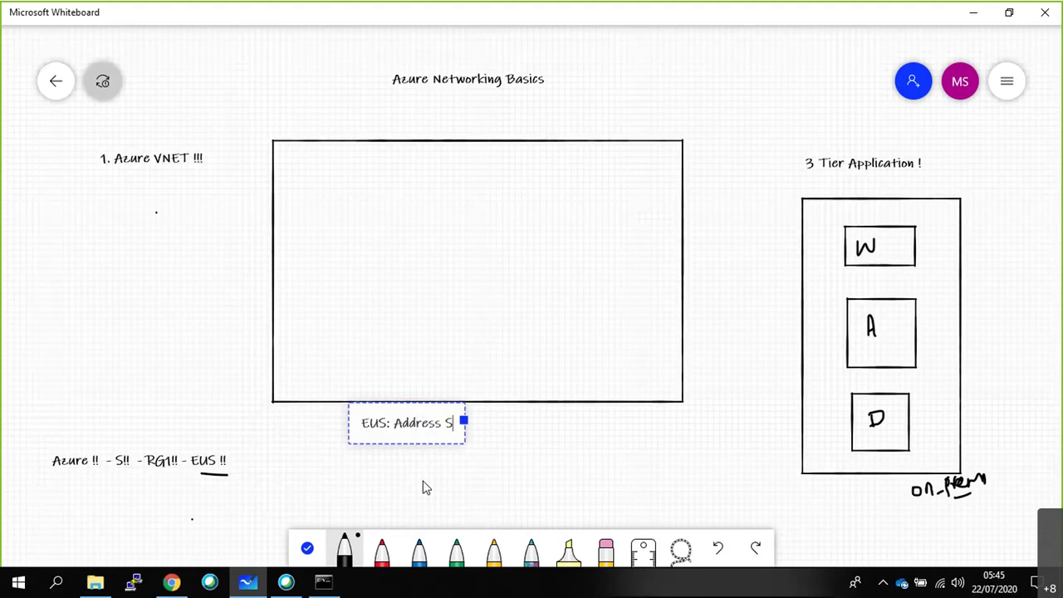
text(pace :)
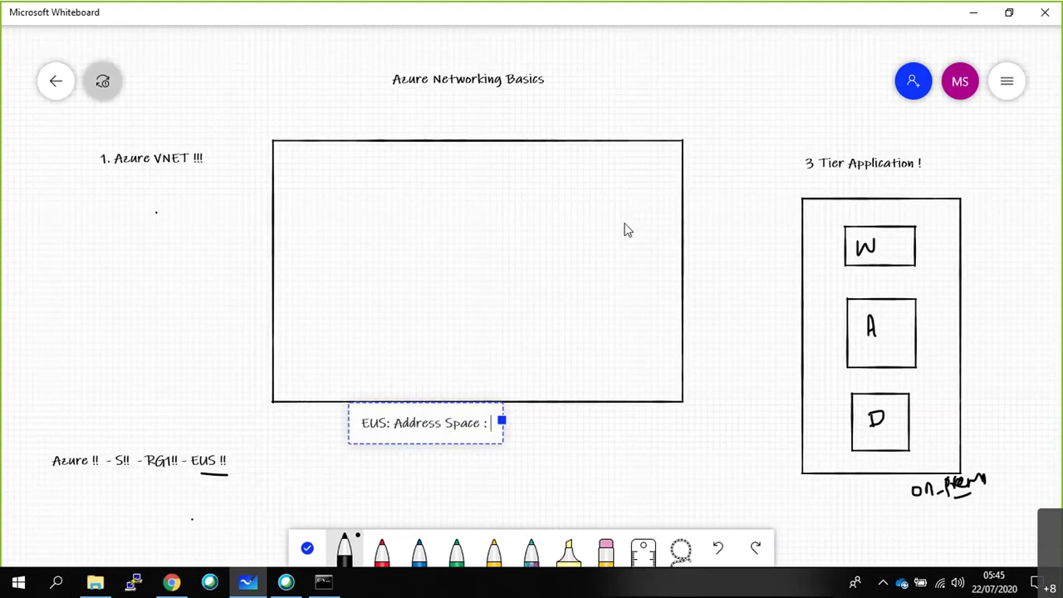
click(657, 163)
drag(654, 157, 668, 152)
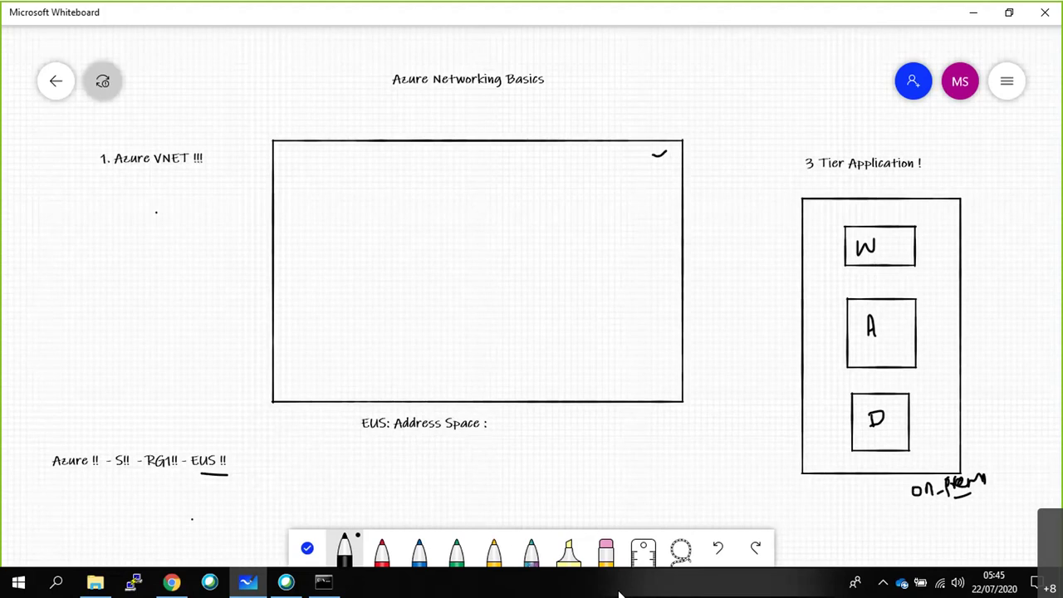
Add a '65K !!' text note beside the EUS: Address Space label.
double_click(505, 423)
text(65L)
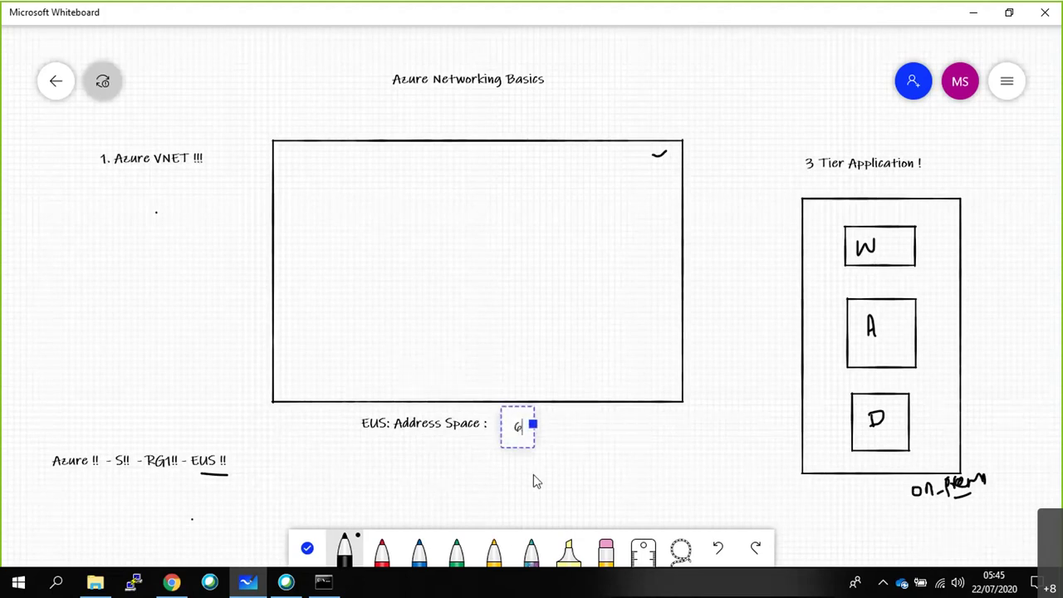
key(BackSpace)
text(.-)
key(BackSpace)
key(BackSpace)
text(K !!)
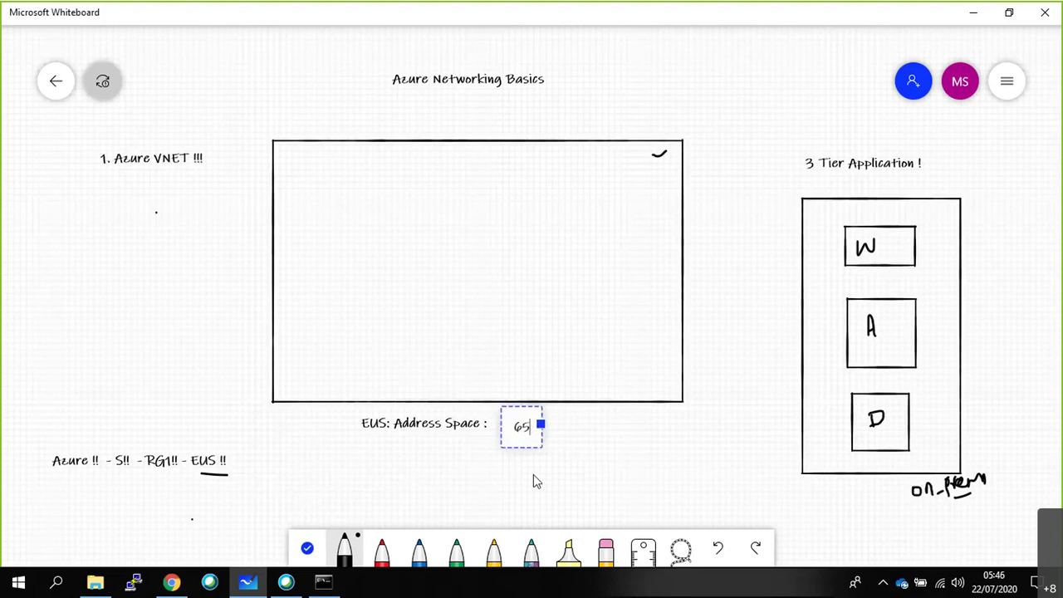
click(617, 468)
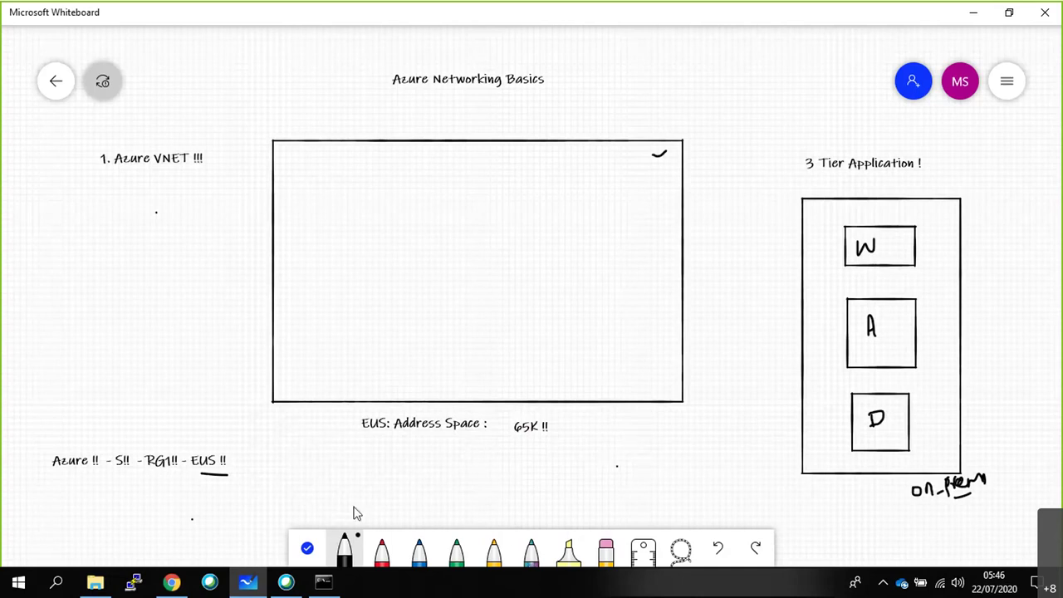
Launch Notepad from the Run box, maximize it, and add a blank line.
key(super+r)
text(n)
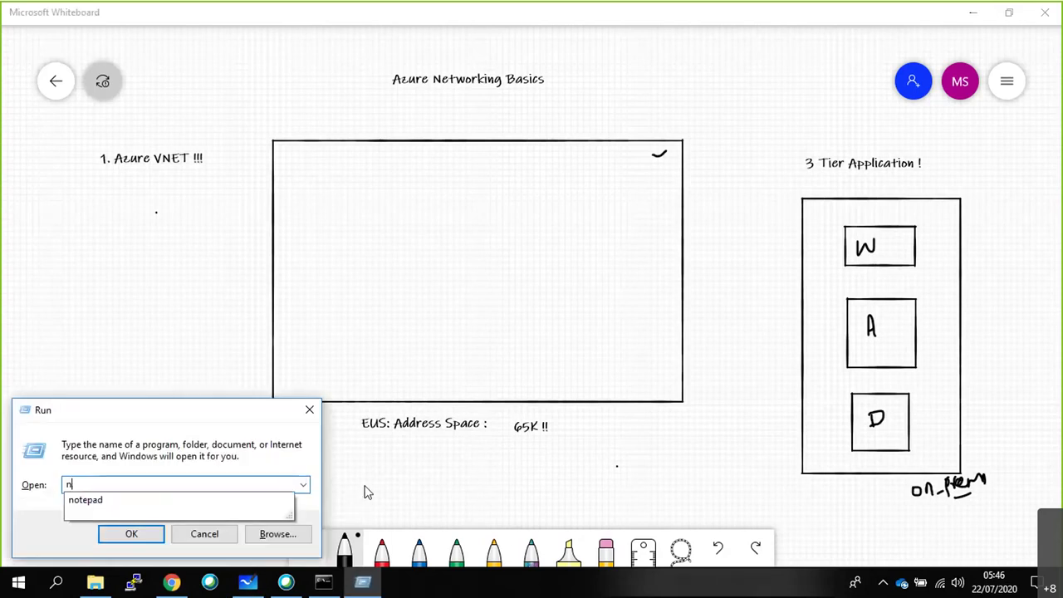
text(otepad)
key(Return)
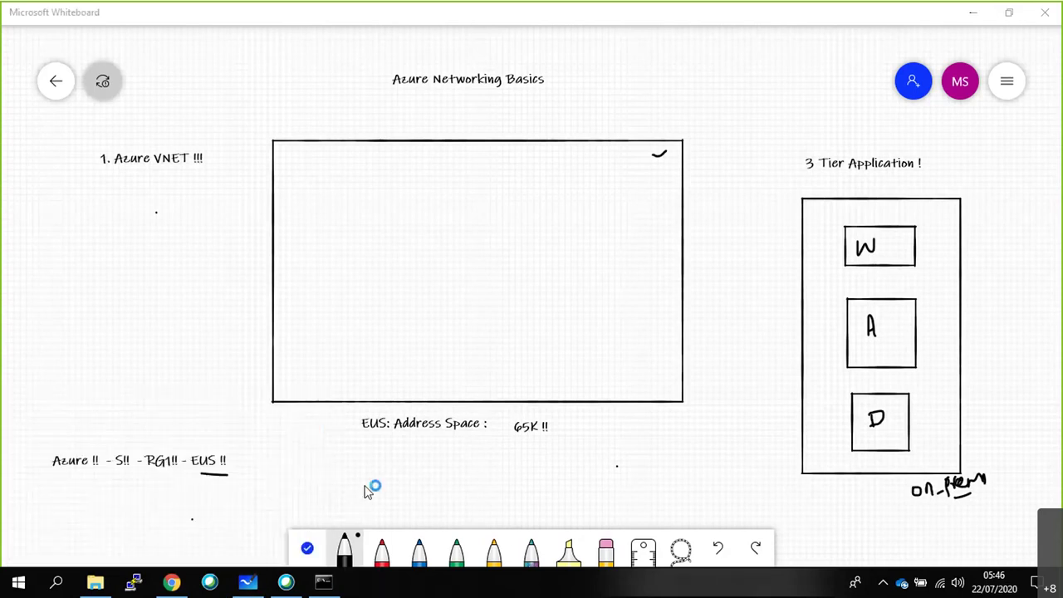
double_click(535, 165)
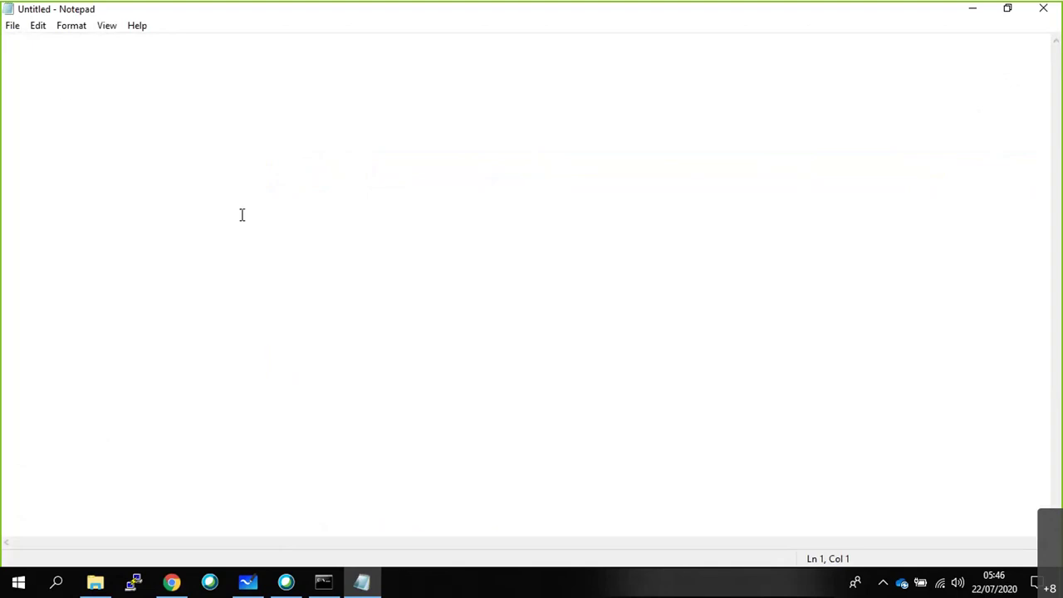
key(Return)
key(Return)
key(Return)
key(Return)
key(Return)
key(Return)
key(Return)
key(Return)
key(Return)
key(Return)
key(Return)
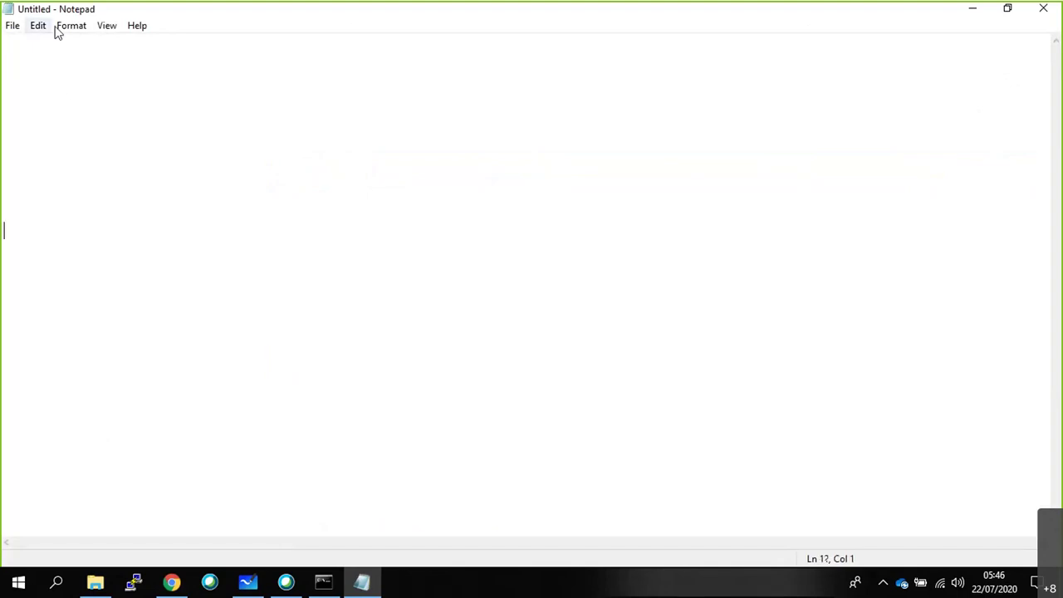
Set the Notepad font to bold Consolas, size 20.
click(71, 26)
click(83, 58)
click(300, 220)
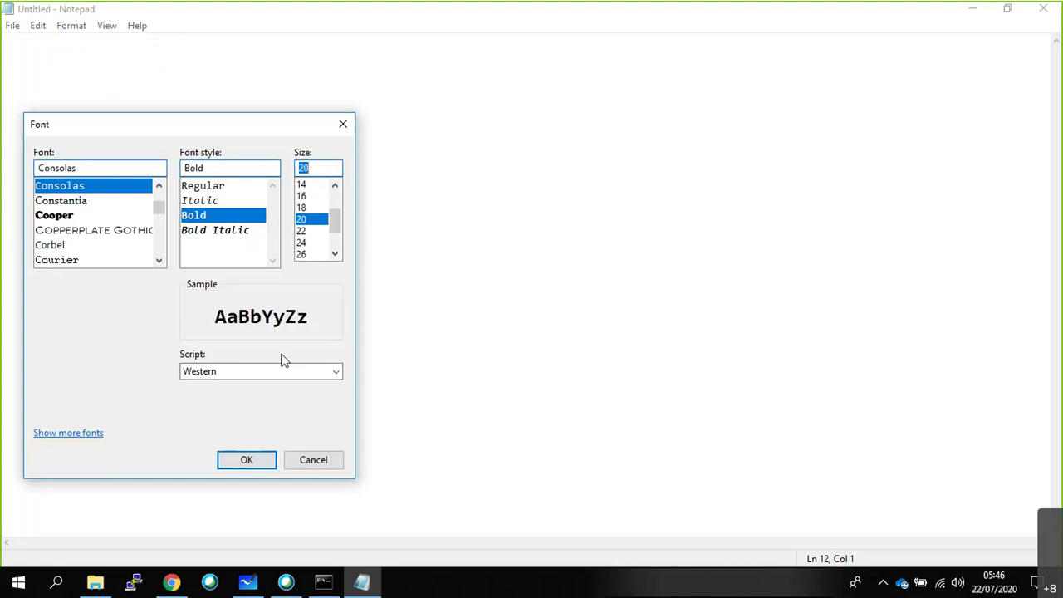
click(235, 467)
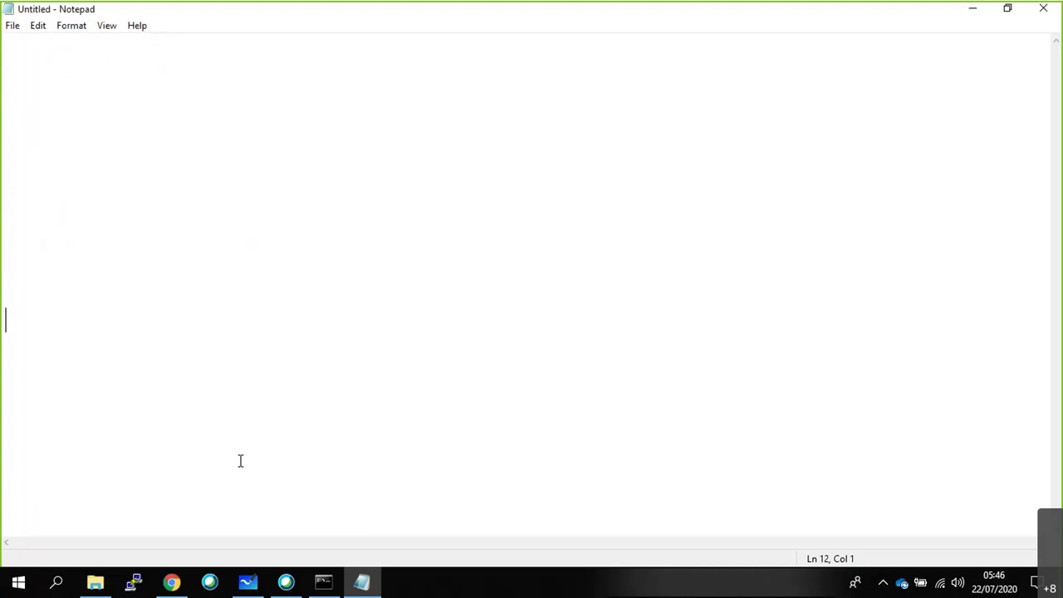
Type '10.0.0.0/24 - 10.0.0.0 to 10.0.0.255 (256)' in Notepad.
text(10.0.0.0)
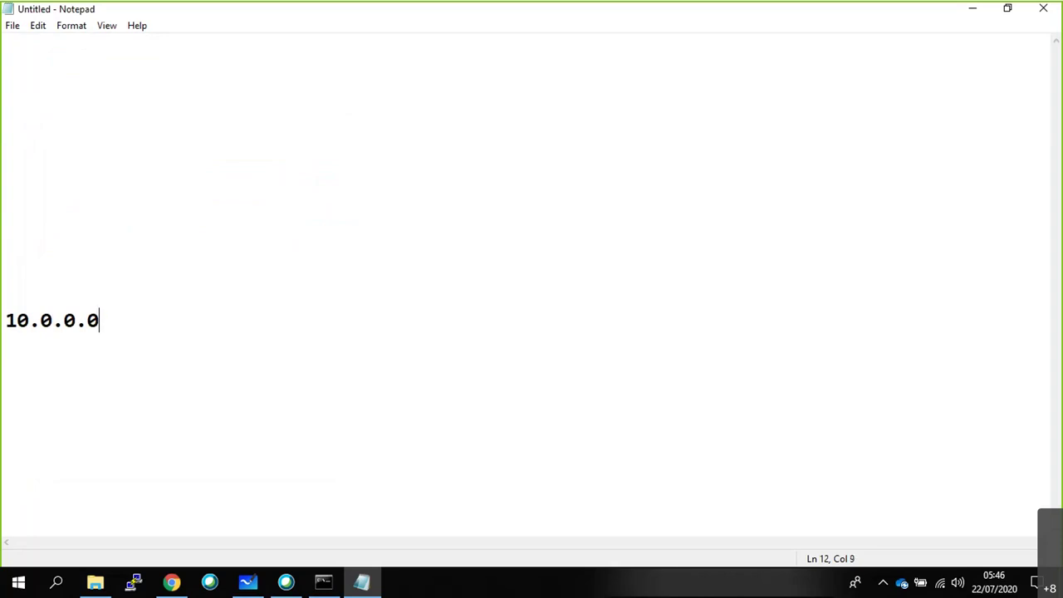
text(/24)
text( - )
text(10.0)
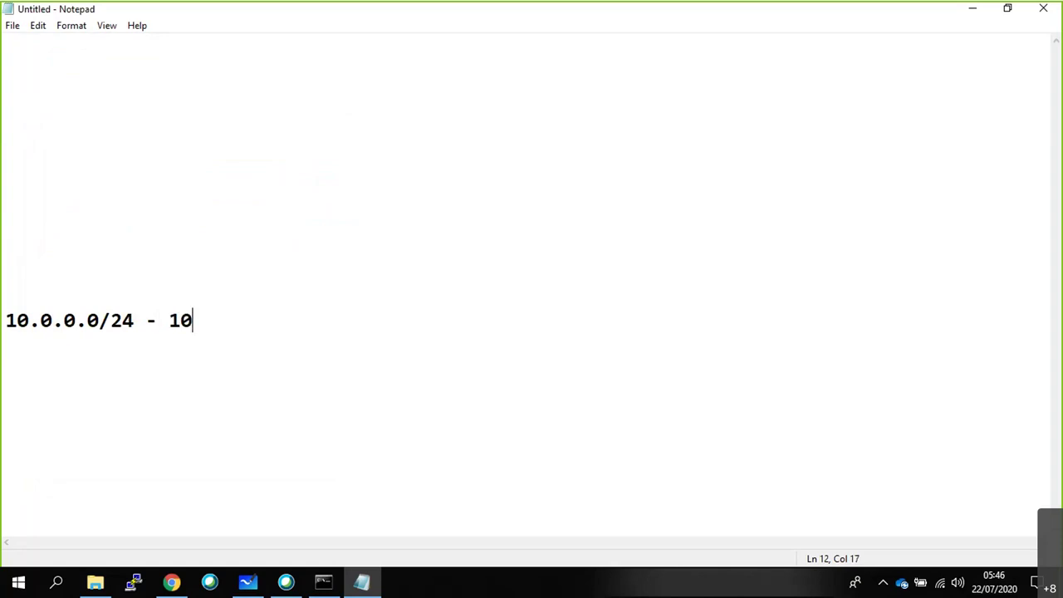
text(.)
key(BackSpace)
text(0.0.0)
text( to)
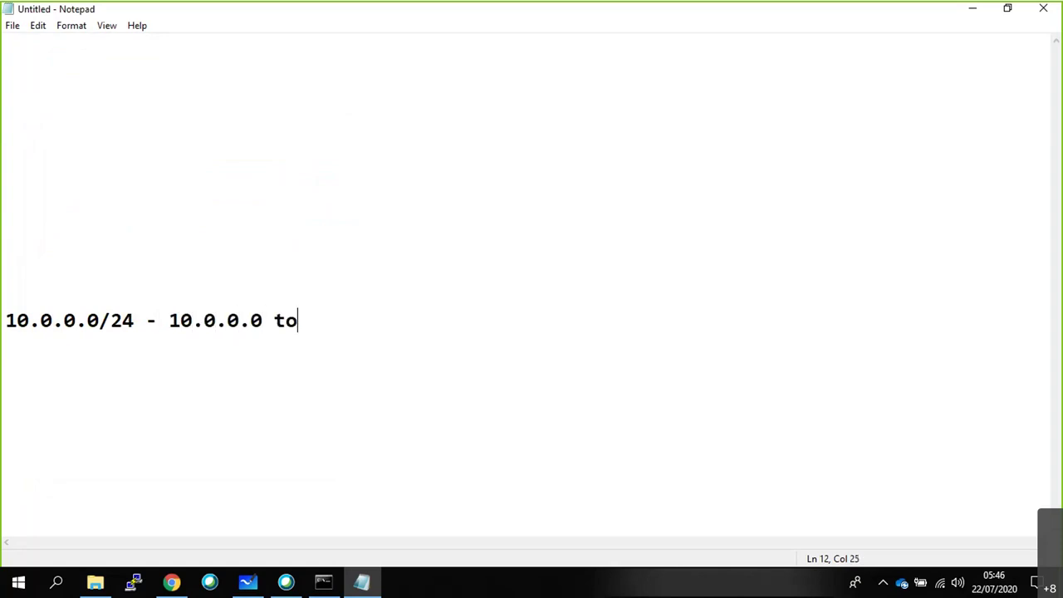
text( 10.0.0.2)
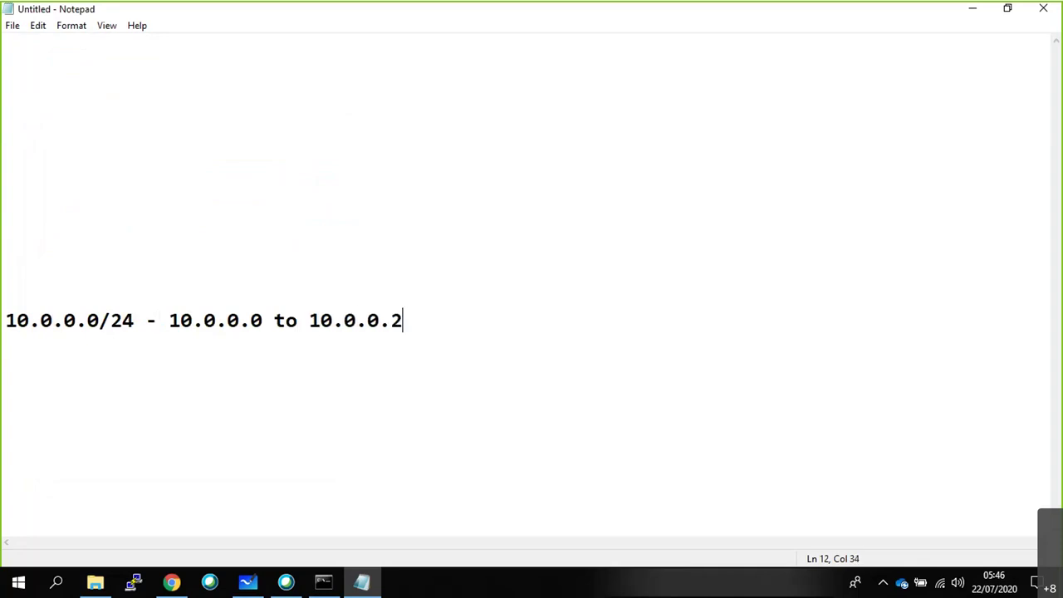
text(55 ( 256)
key(BackSpace)
key(BackSpace)
key(BackSpace)
key(BackSpace)
text(256))
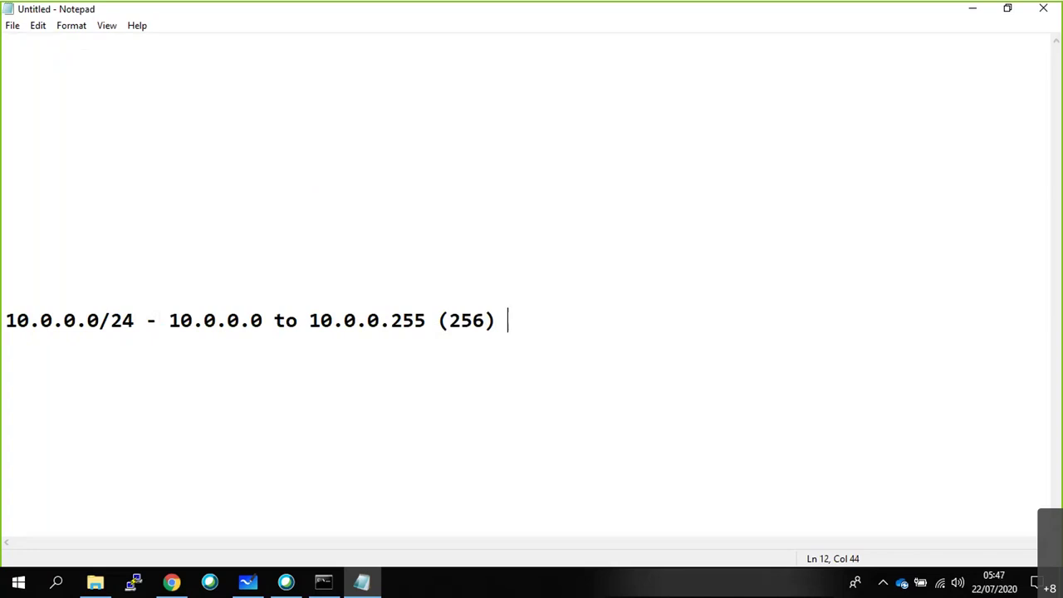
Append '| 0,1,2,3,255 | 4 - 254 (251)' listing reserved and usable addresses.
drag(88, 321, 101, 321)
click(498, 319)
key(End)
text(|)
text(0,1,2,3)
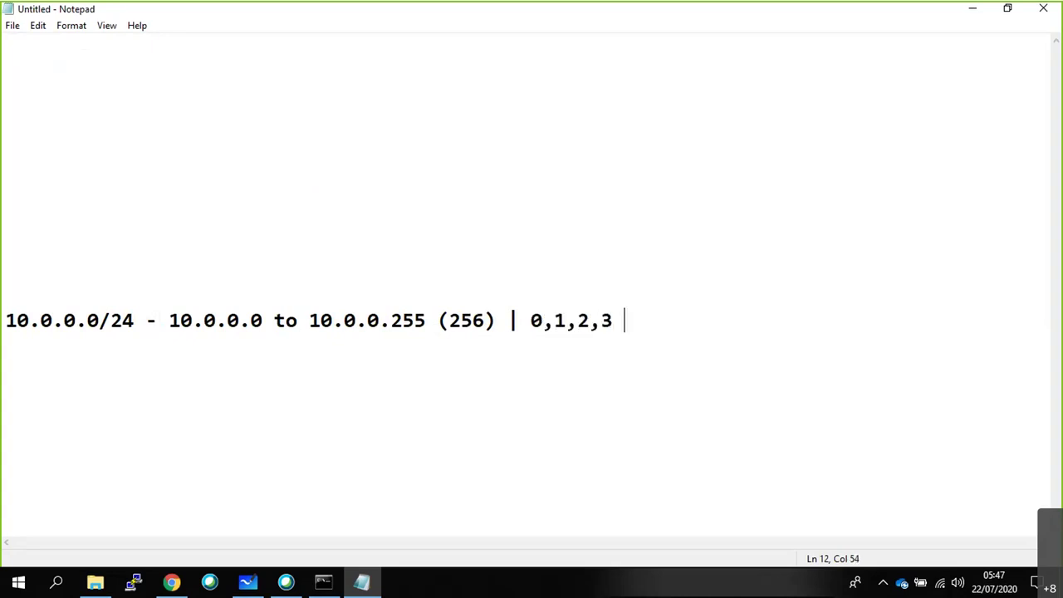
key(BackSpace)
text(,)
text(255 |)
text( 4)
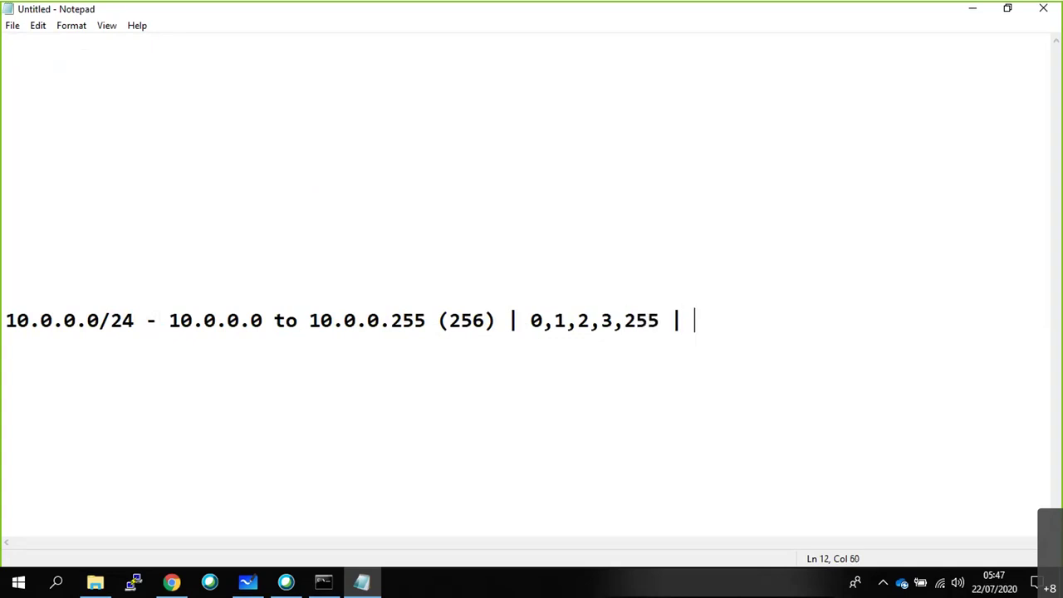
text( - 254 ()
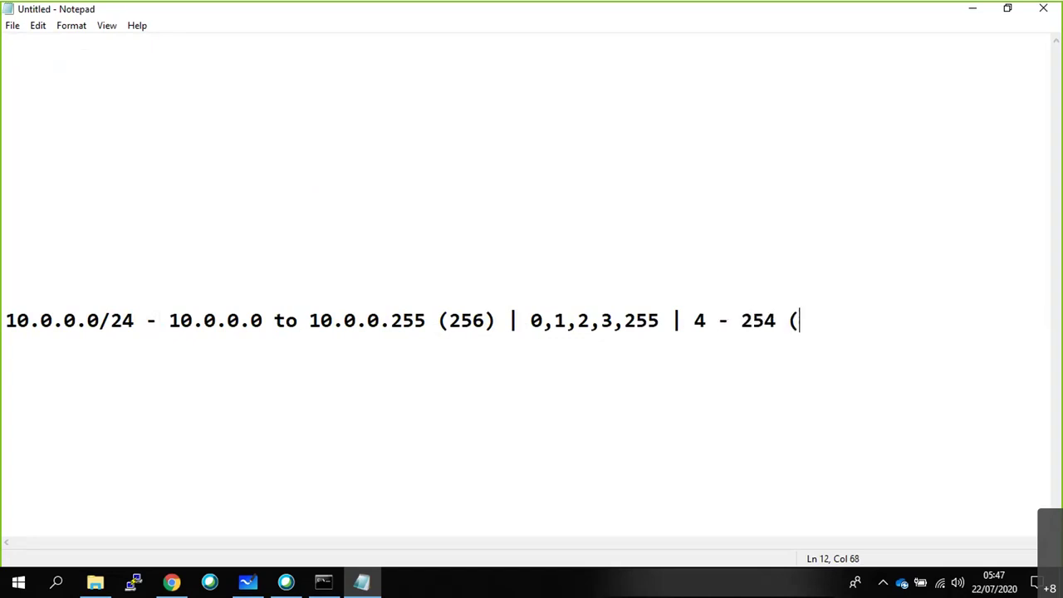
text( 251))
key(BackSpace)
key(BackSpace)
key(BackSpace)
key(BackSpace)
key(BackSpace)
text(251))
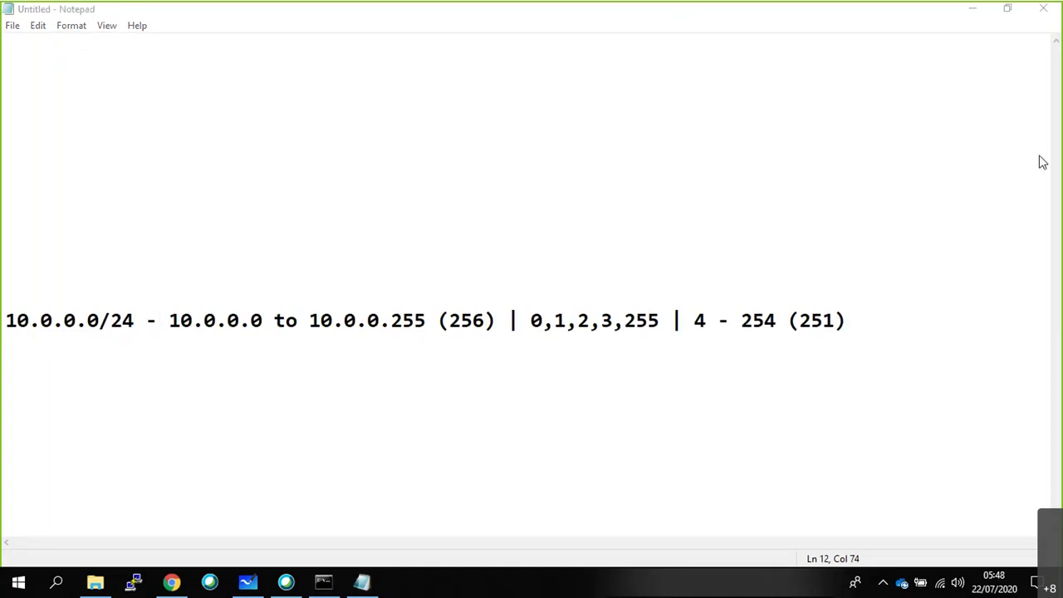
Select 10.0.0.0/24, return to Whiteboard, and strike through the 65K !! note.
drag(135, 322, 5, 321)
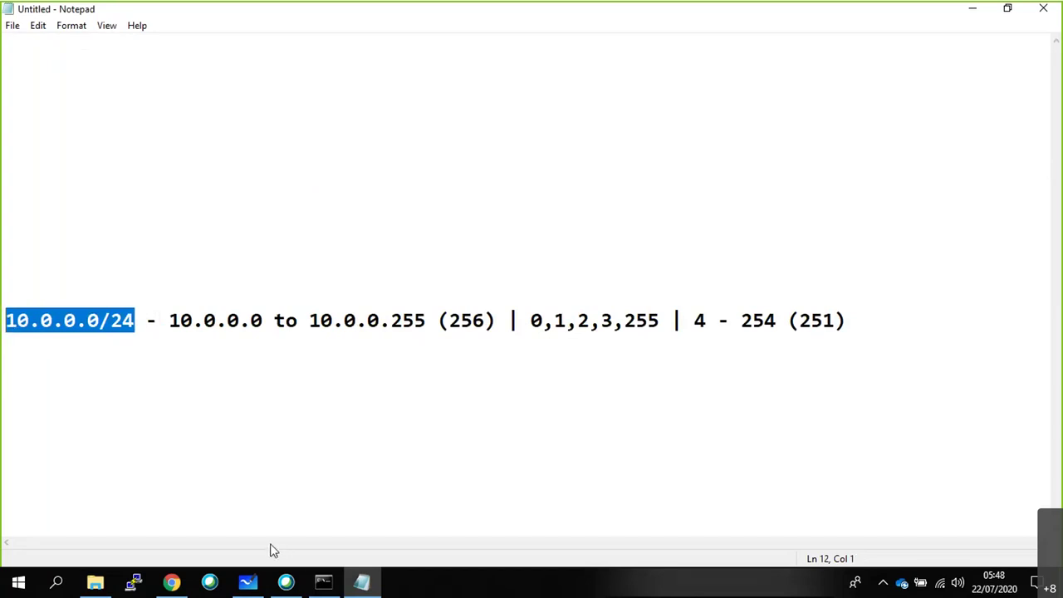
click(173, 583)
click(261, 584)
click(517, 432)
drag(513, 429, 544, 430)
Add a 10.0.0.0/24 text box beside the struck-out 65K and mark the frame's top-left.
click(560, 410)
click(571, 383)
text(1)
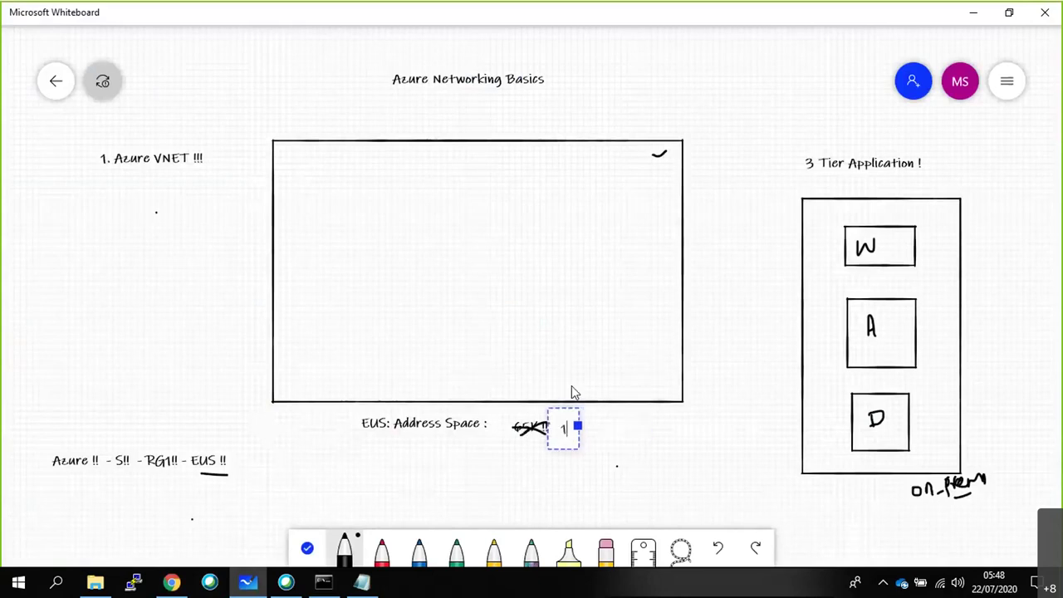
text(0.0.0.0/24)
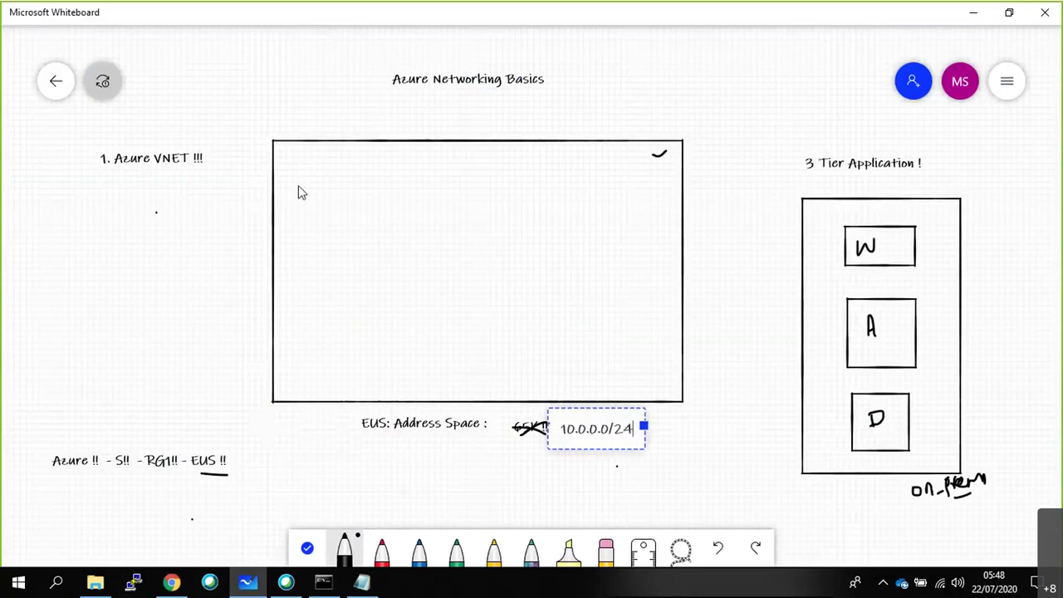
click(283, 156)
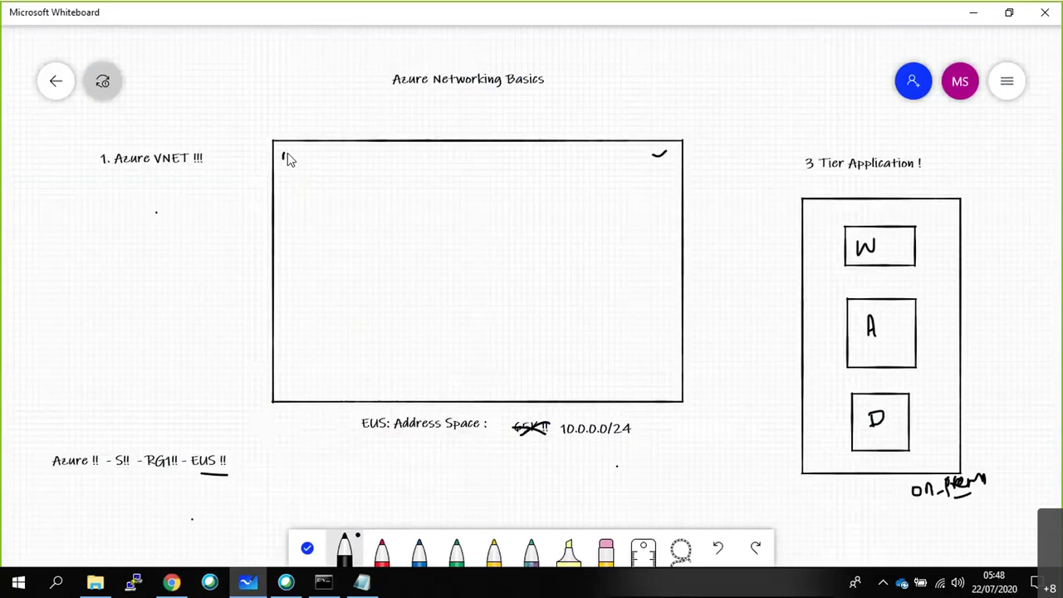
mouse_move(282, 152)
mouse_down()
mouse_move(295, 163)
mouse_move(313, 158)
mouse_up()
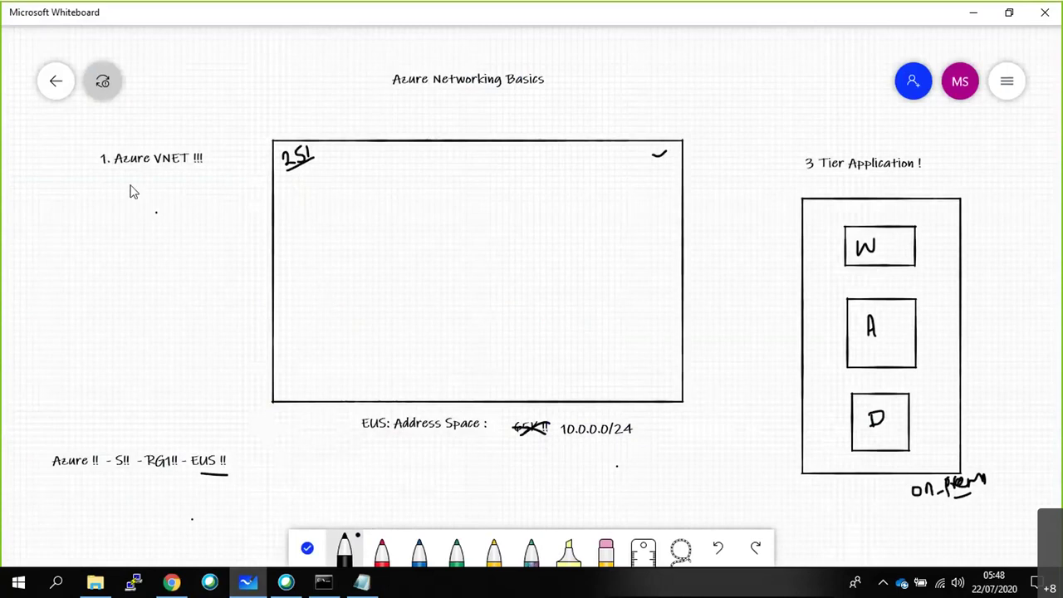
Draw two subnet boxes in the frame labelled S1 and S2, and underline Address.
mouse_move(331, 175)
mouse_down()
mouse_move(318, 323)
mouse_move(374, 363)
mouse_move(423, 326)
mouse_move(430, 220)
mouse_move(391, 175)
mouse_move(346, 178)
mouse_up()
mouse_move(481, 177)
mouse_down()
mouse_move(482, 337)
mouse_move(609, 351)
mouse_move(636, 211)
mouse_move(577, 177)
mouse_move(489, 183)
mouse_up()
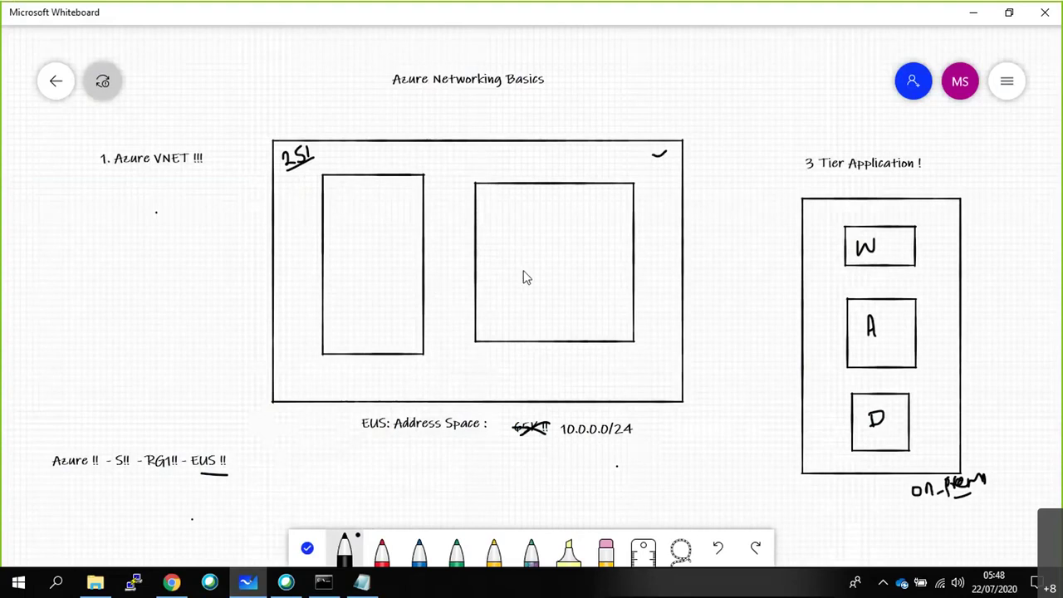
drag(408, 433, 426, 432)
drag(340, 363, 348, 374)
mouse_move(488, 357)
mouse_down()
mouse_move(482, 371)
mouse_move(497, 360)
mouse_move(506, 371)
mouse_up()
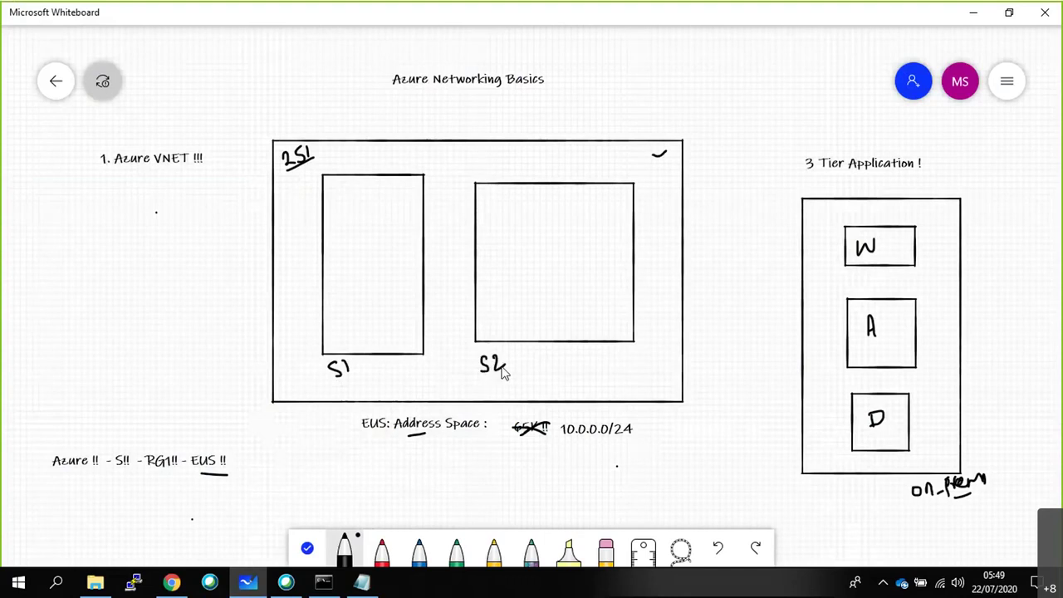
key(alt+Tab)
key(Tab)
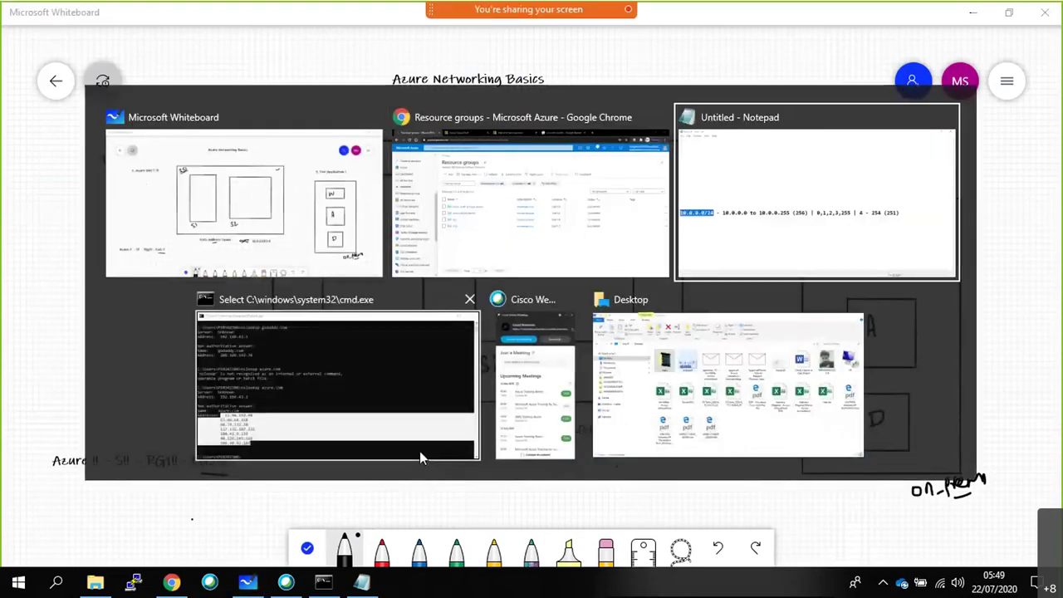
Add the line '10.0.0.0/25 - 10.0.0.0 to 10.0.0.127 (128) - Sub1'.
click(887, 318)
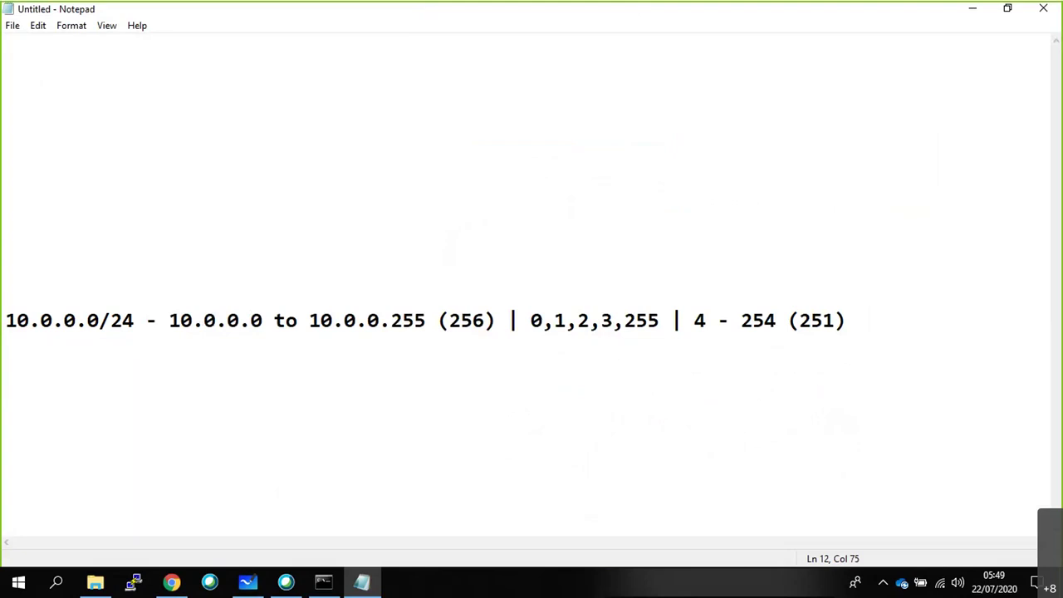
key(Return)
text(10.0.0.0/23)
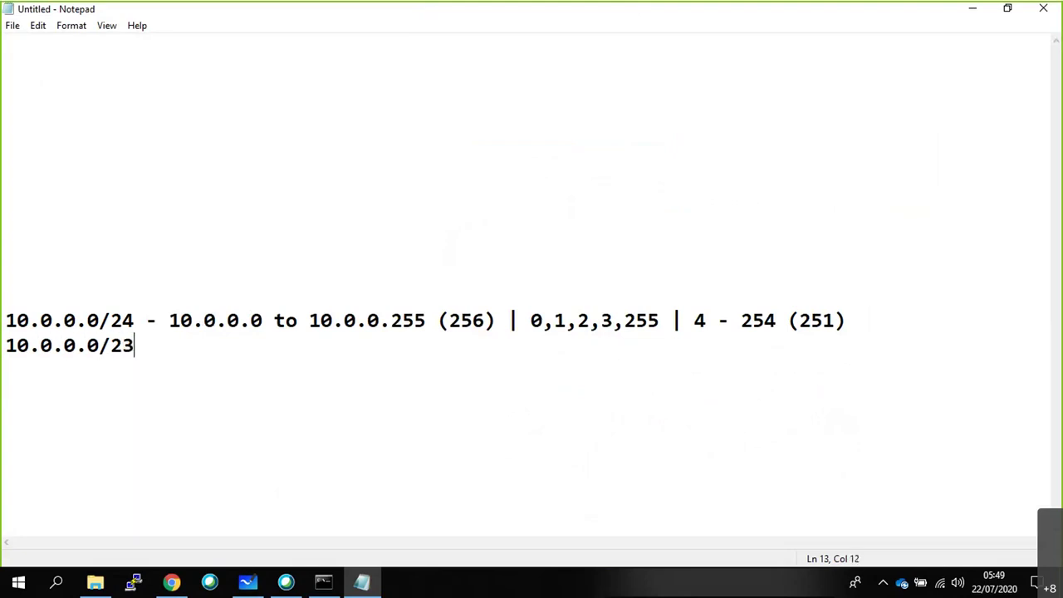
key(Left)
key(Delete)
text(5 - 10.0.)
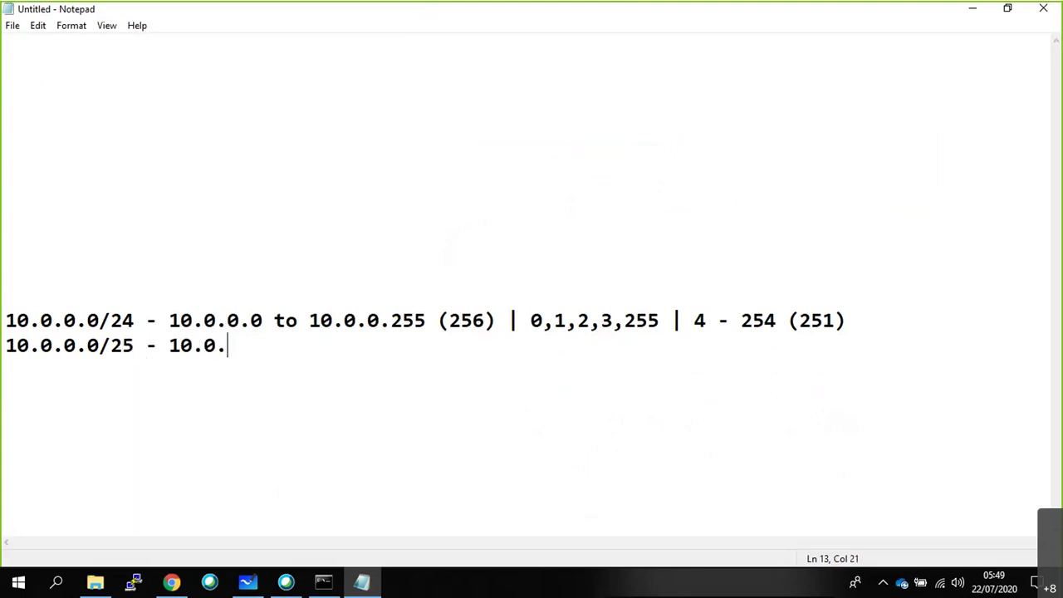
text(0.0 to 10.)
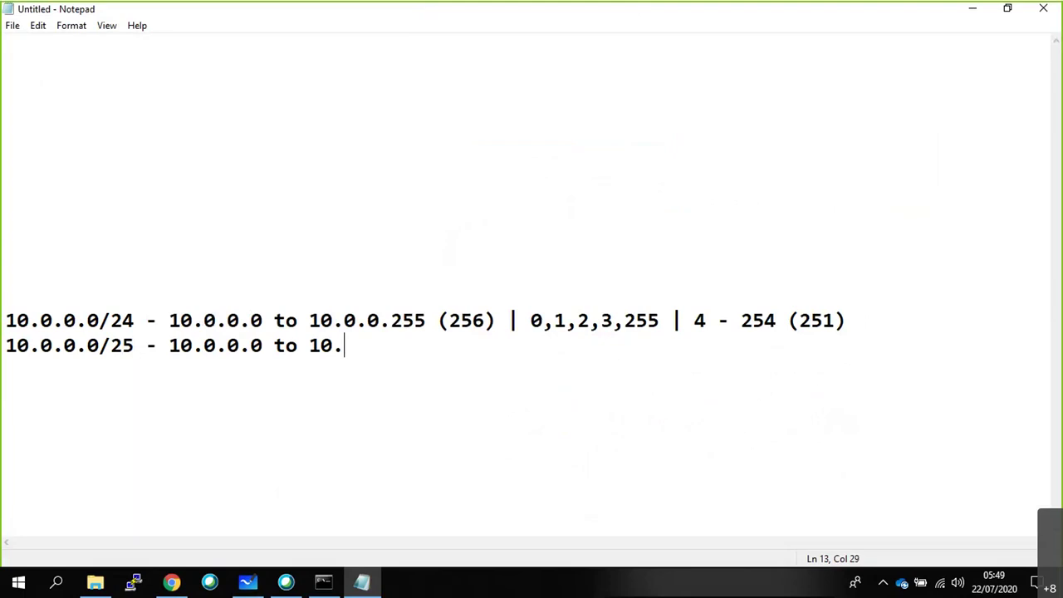
text(0.0.127)
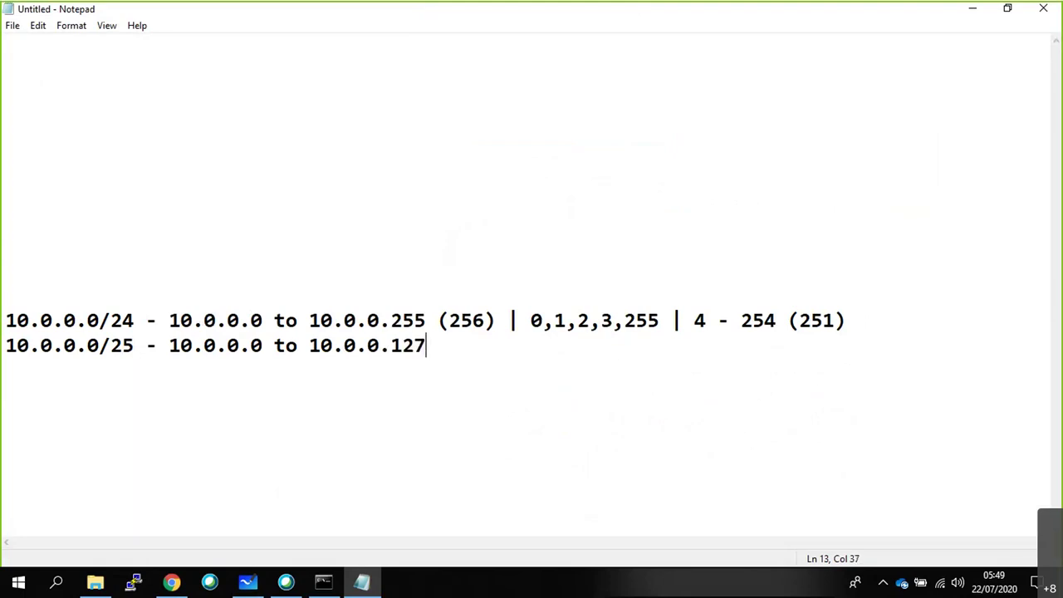
text( ( 12*)
key(BackSpace)
key(BackSpace)
key(BackSpace)
key(BackSpace)
text(128) )
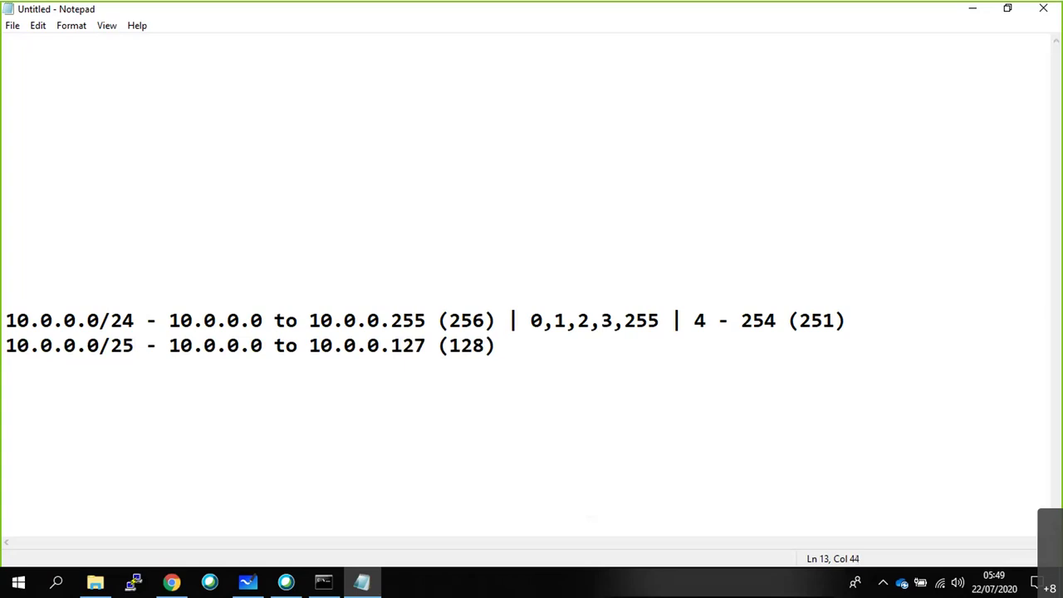
text(- Syb)
key(BackSpace)
key(BackSpace)
text(ub1)
Add '10.0.0.128/25 - 10.0.0.128 to 10.0.0.255 - Sub2' and select the subnet lines.
key(Return)
text(10.0.0)
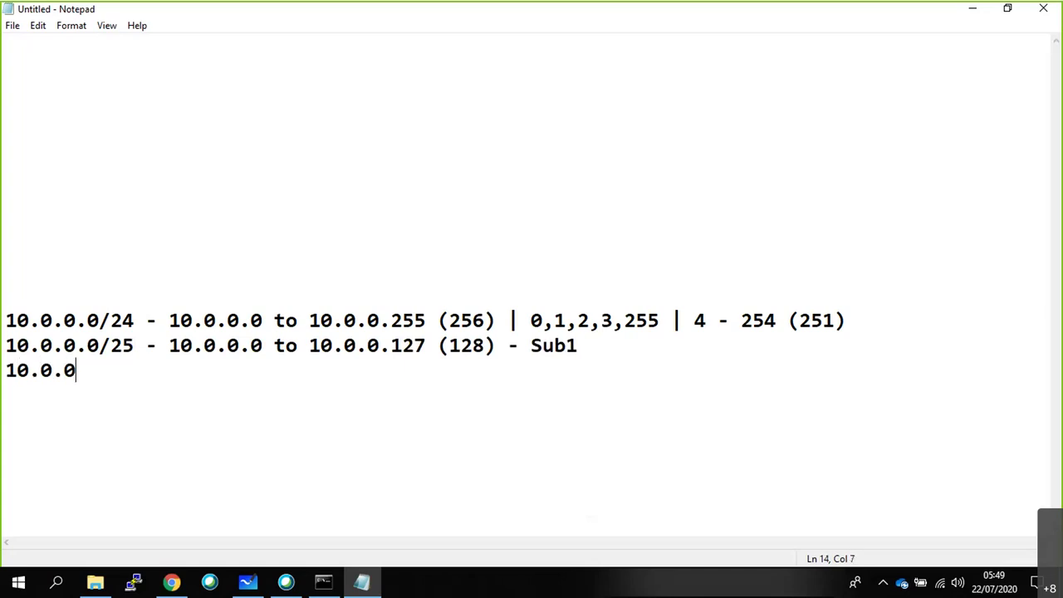
text(.128/)
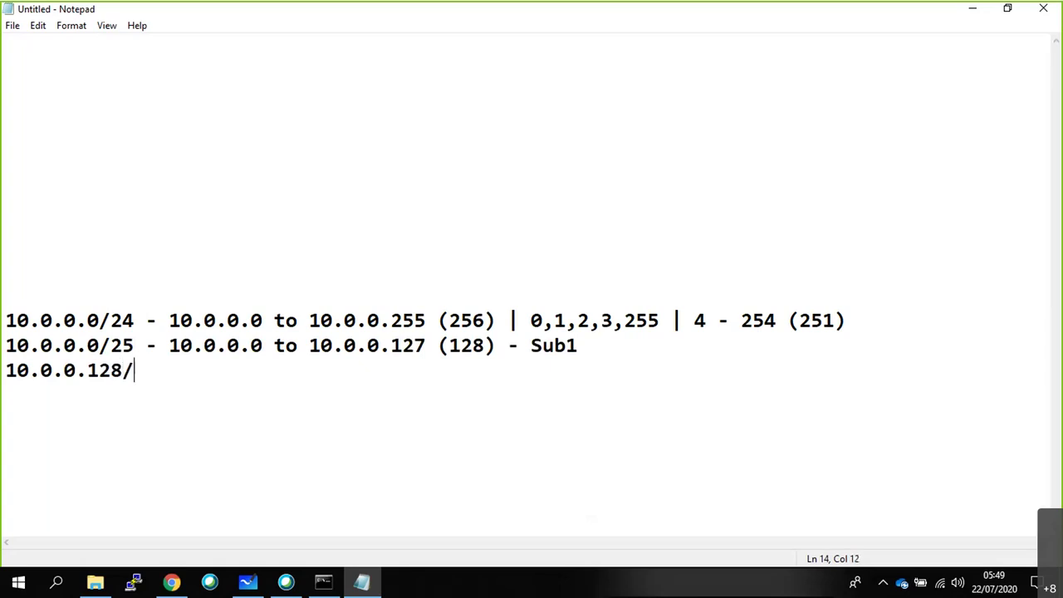
key(BackSpace)
text(/25 - 10.)
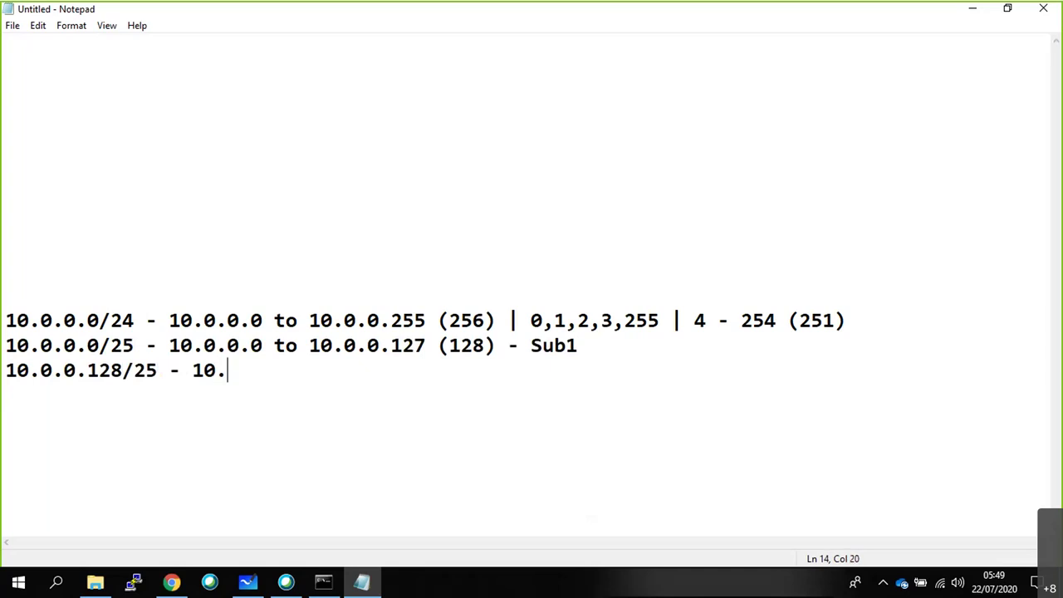
text(0.0.0)
key(BackSpace)
text(128)
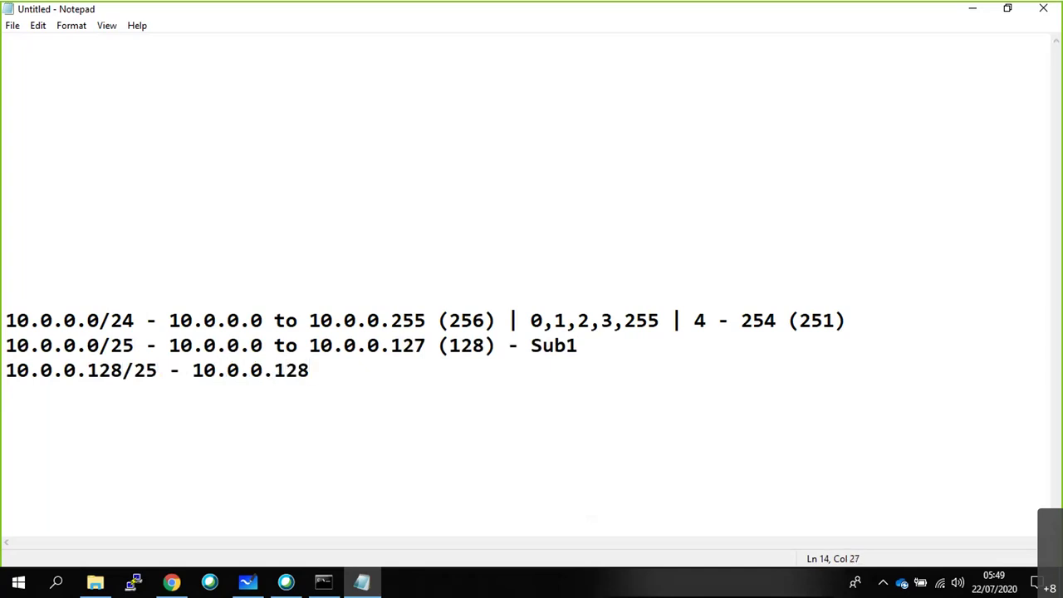
text( to 10.0.0/)
key(BackSpace)
text(.255)
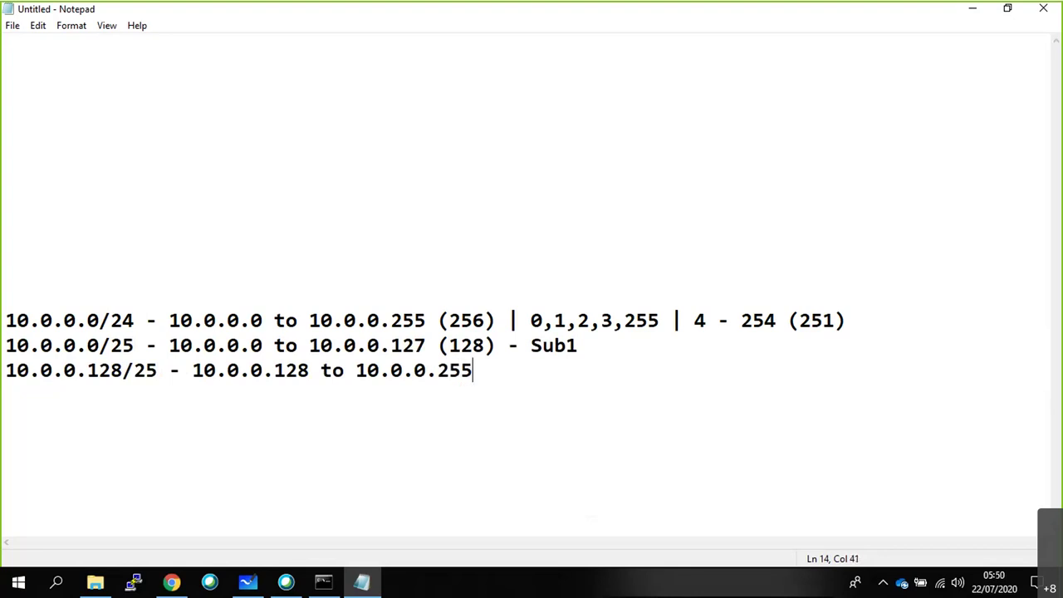
text( - Sub2)
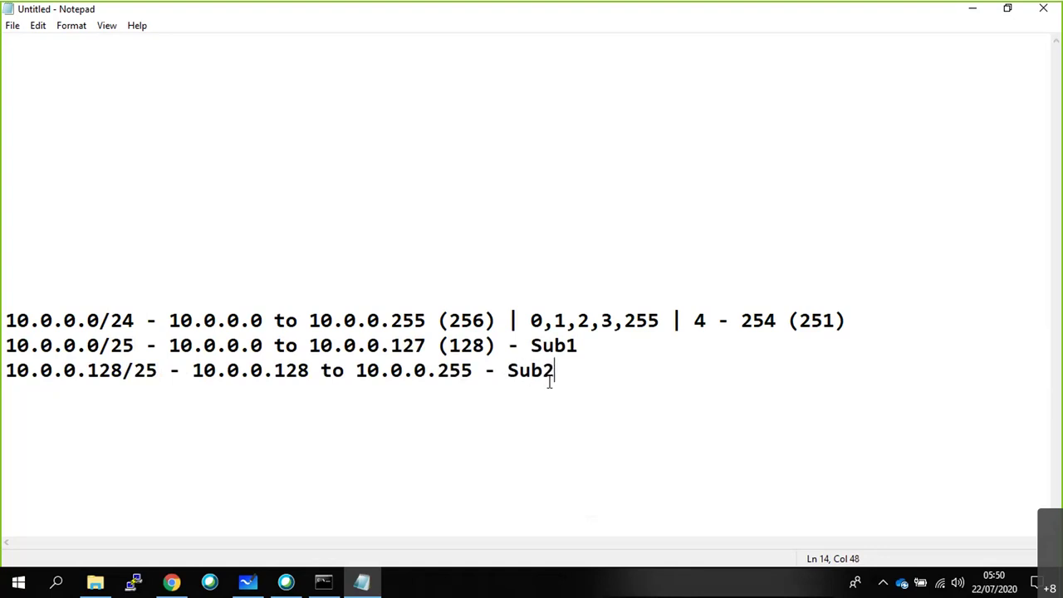
drag(555, 375, 7, 297)
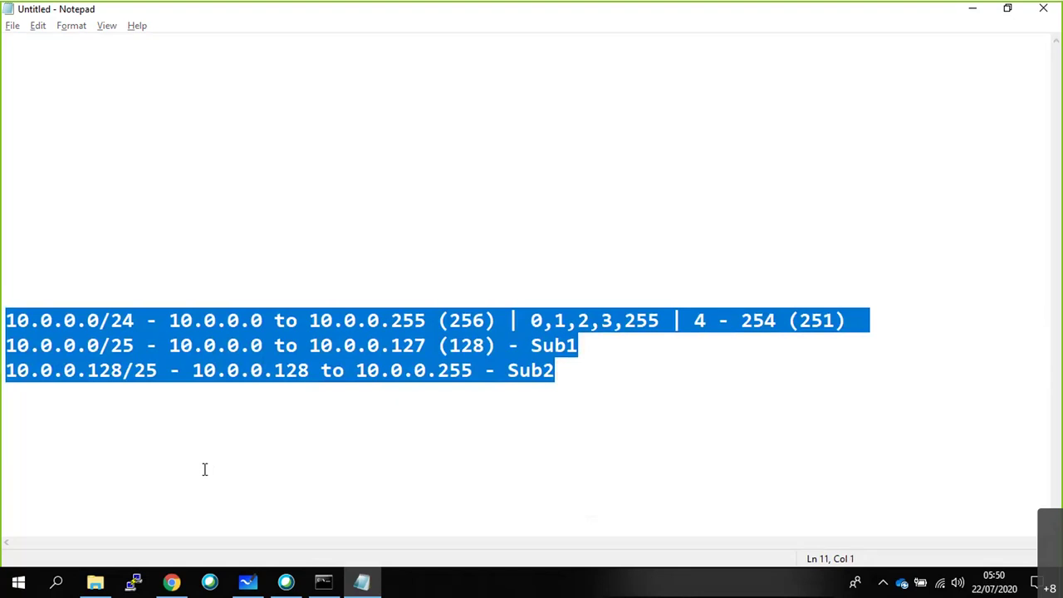
Add text labels 10.0.0.0/25 above the S1 box and 10.0.0.128/25 above S2.
key(alt+Tab)
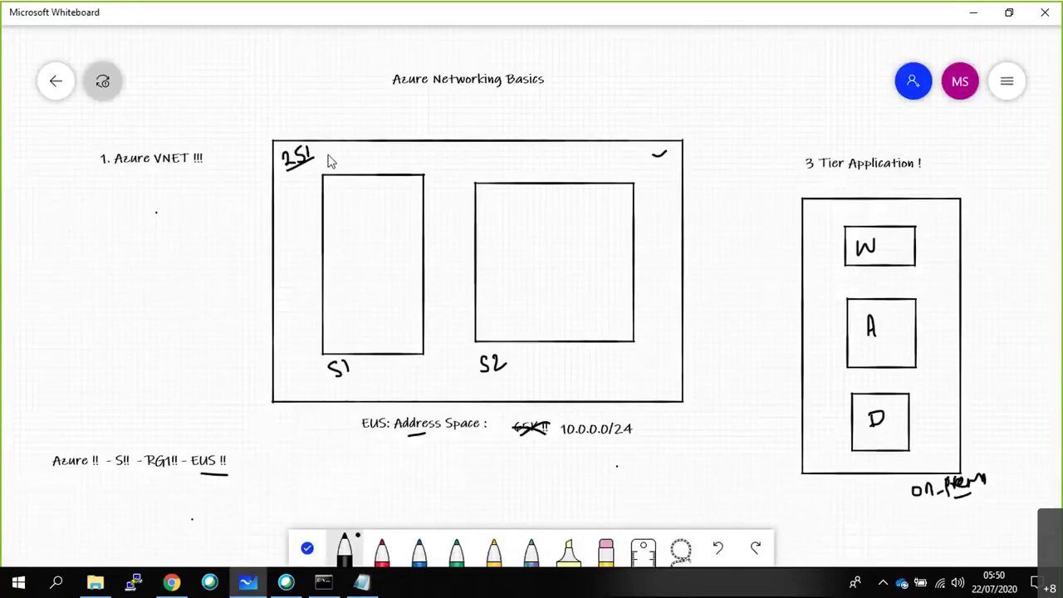
right_click(339, 134)
click(343, 117)
text(10.0.0.)
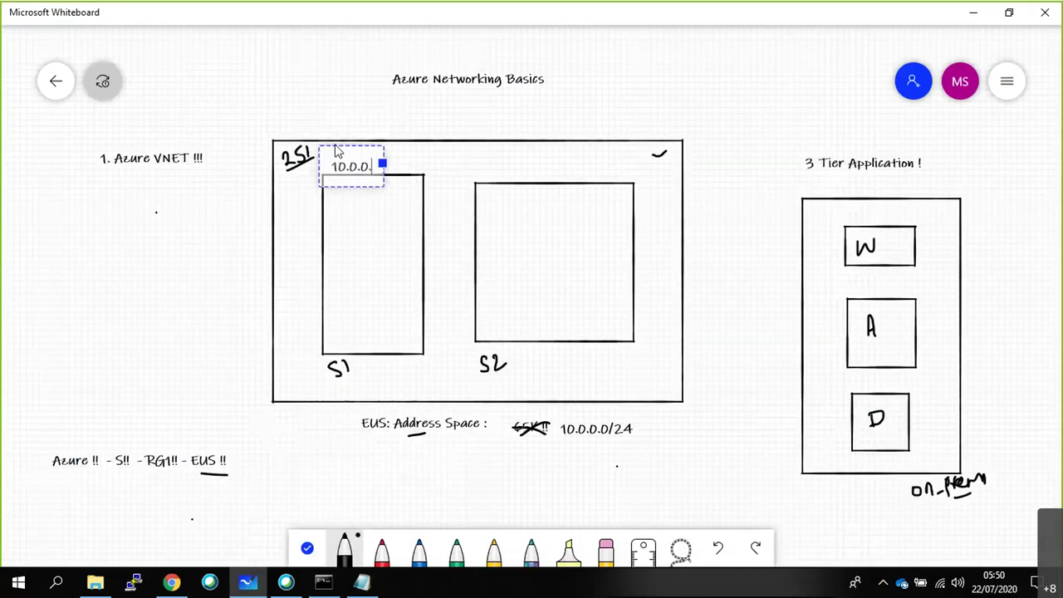
text(0/25)
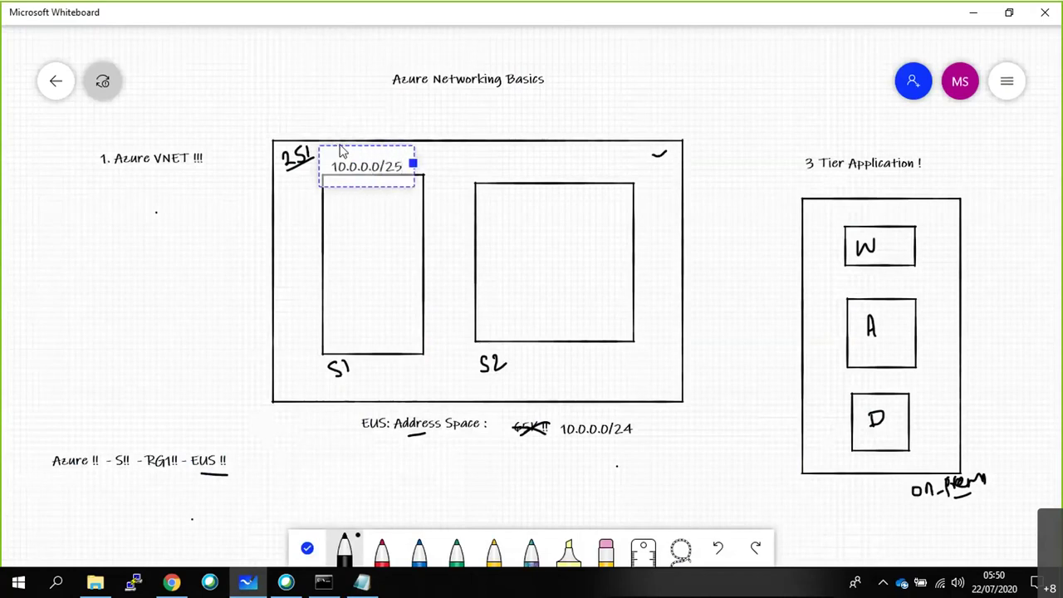
click(508, 177)
click(522, 125)
text(10.0.0)
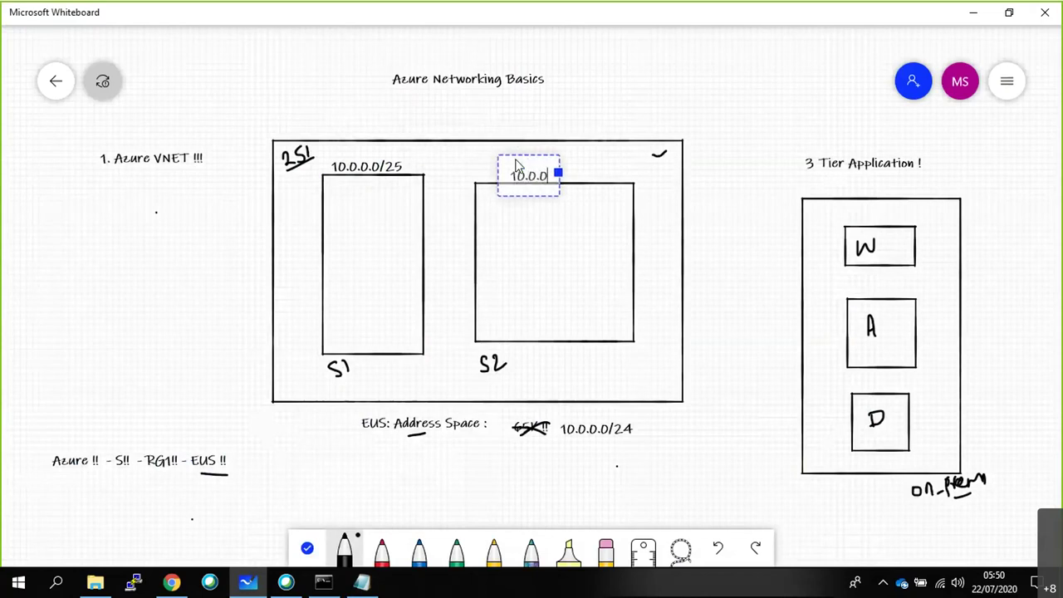
text(.128)
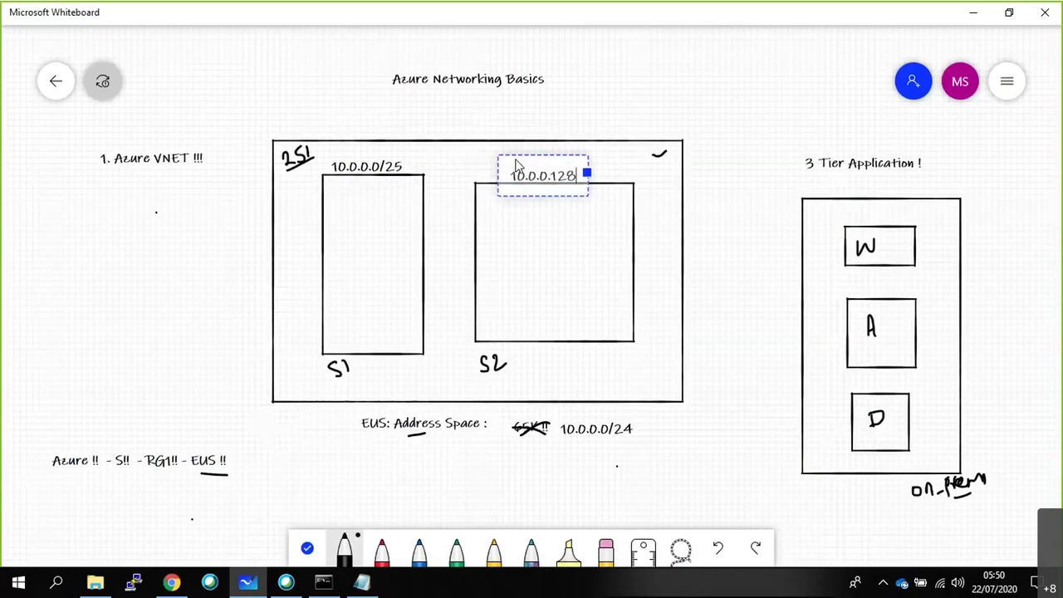
text(/2)
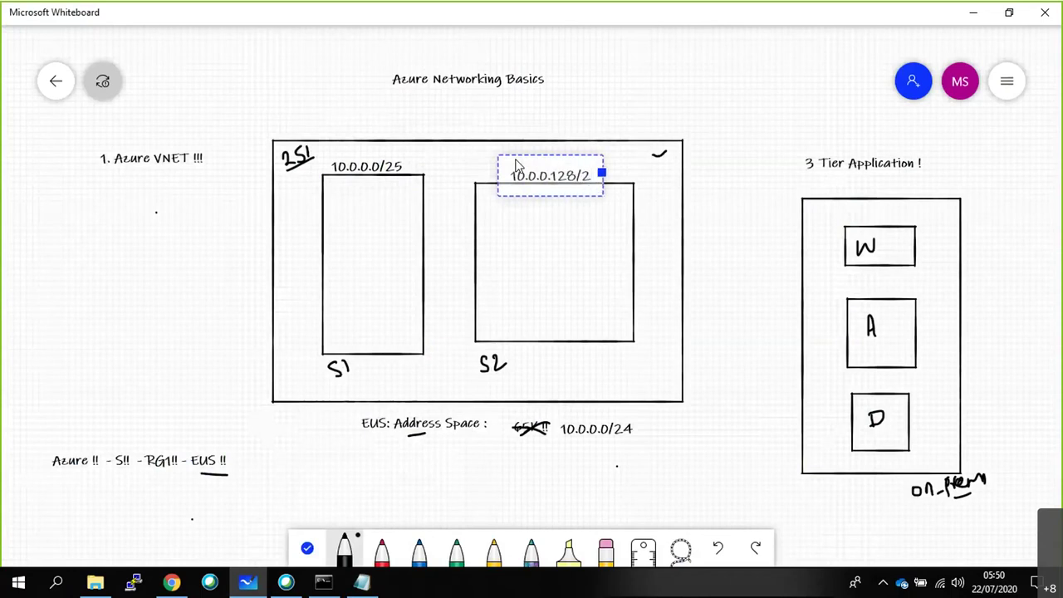
text(5)
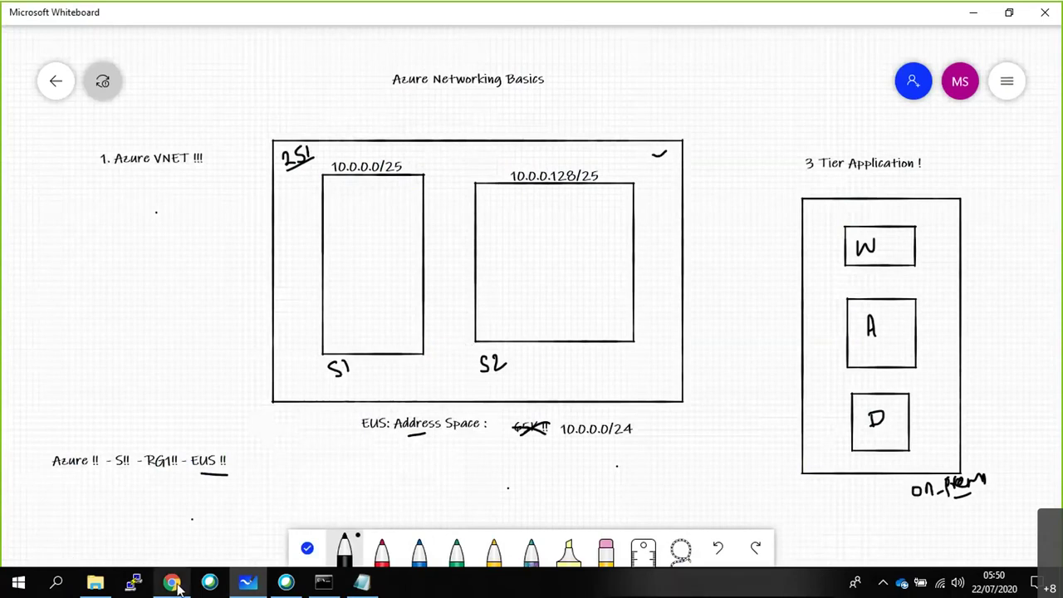
Open Create virtual network from the Virtual networks list in the Azure portal.
click(170, 507)
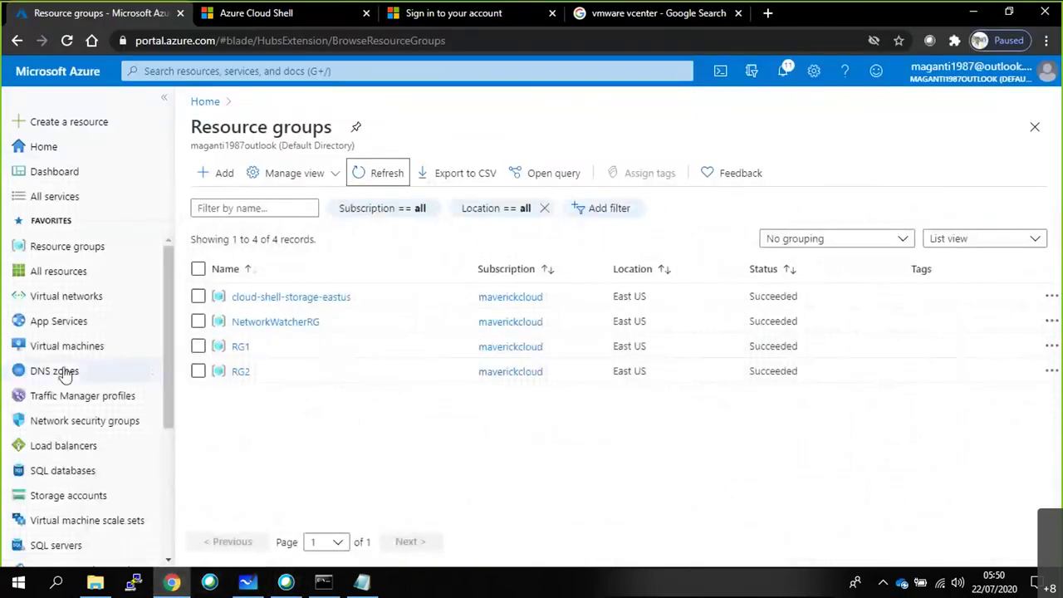
click(50, 307)
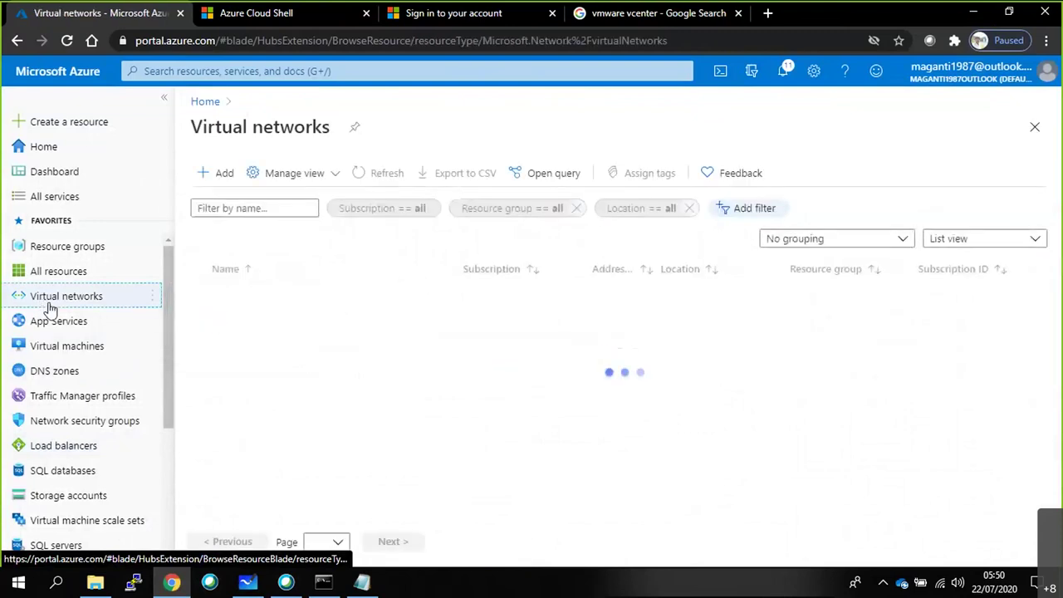
click(619, 548)
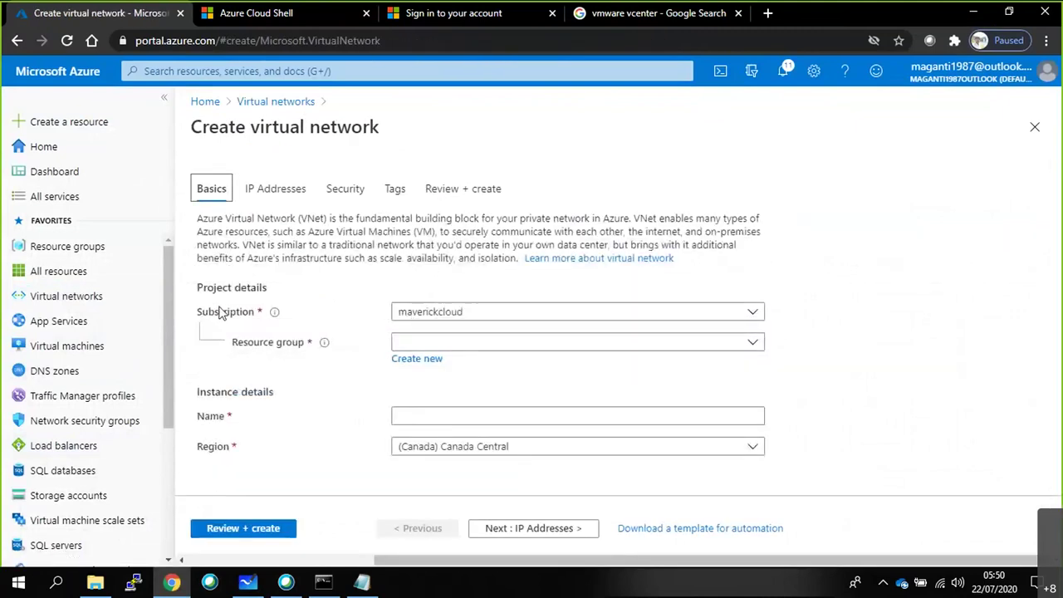
mouse_move(271, 317)
Highlight key phrases of the virtual network description, including building block and secure communication.
drag(479, 220, 758, 219)
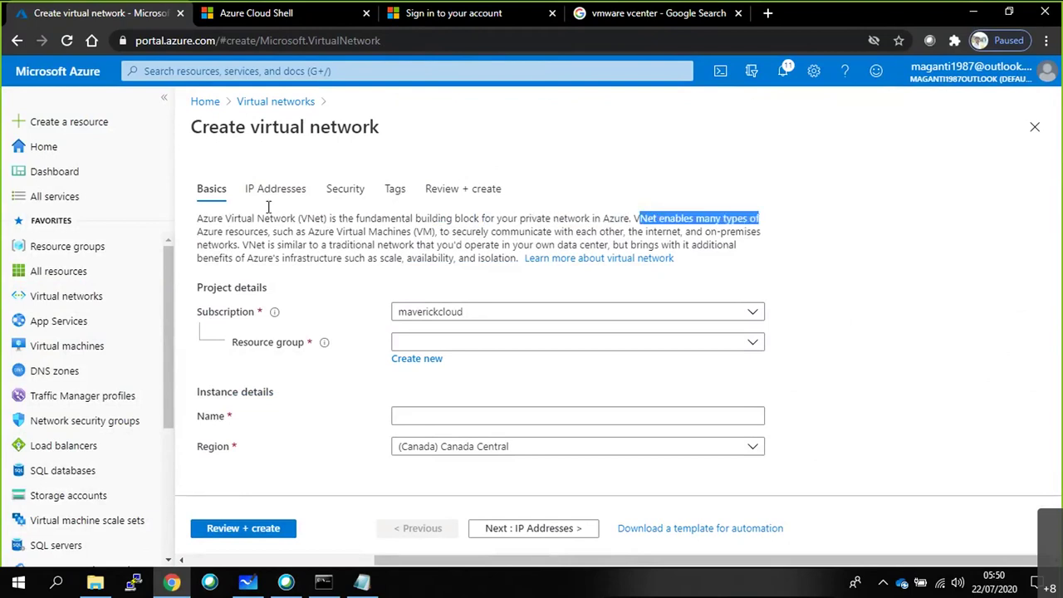
drag(213, 232, 246, 232)
drag(334, 232, 378, 233)
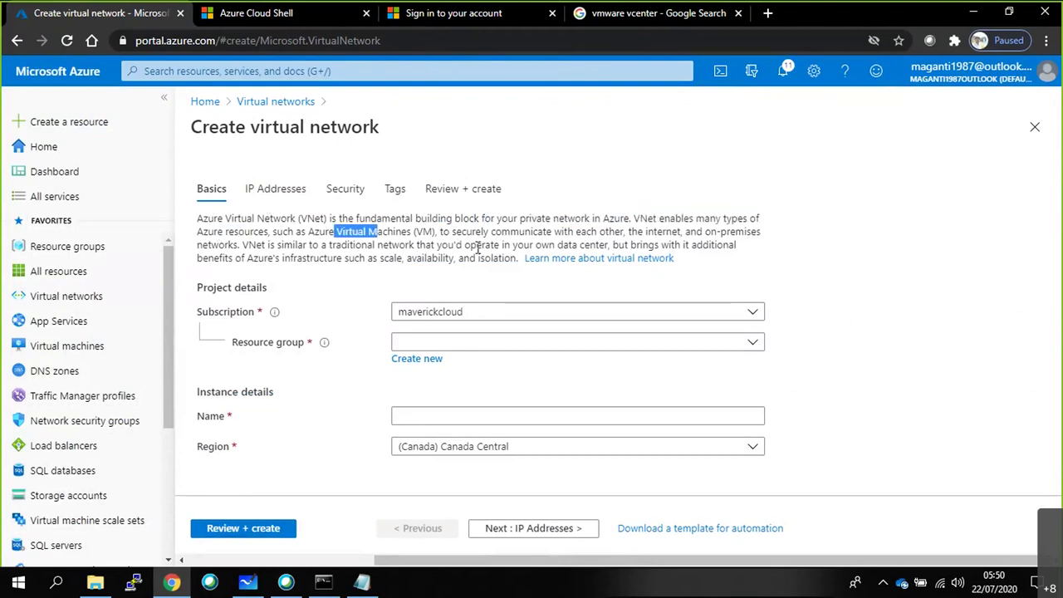
drag(472, 234, 752, 235)
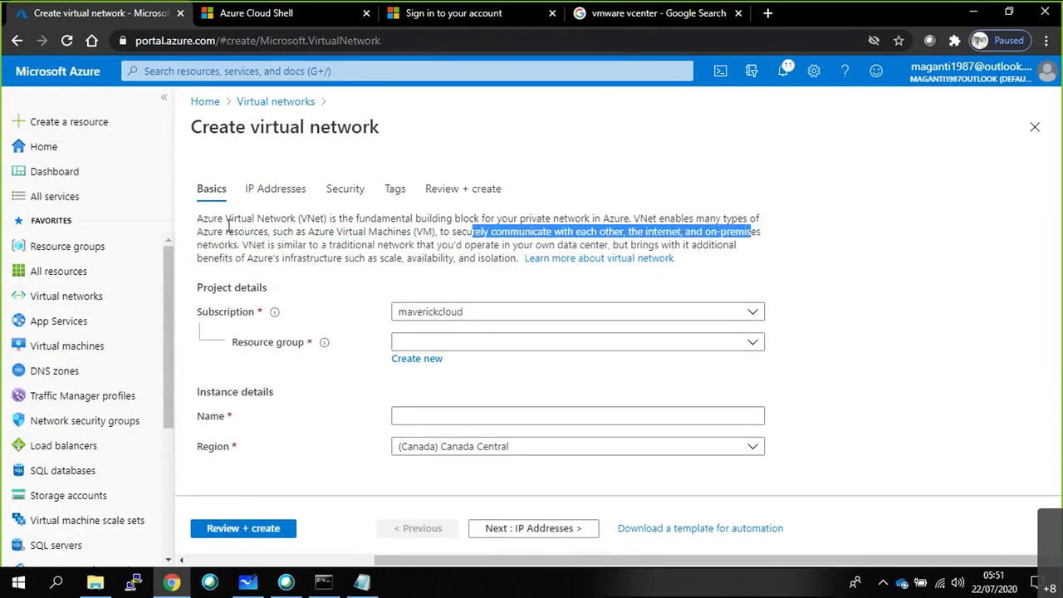
drag(208, 245, 238, 245)
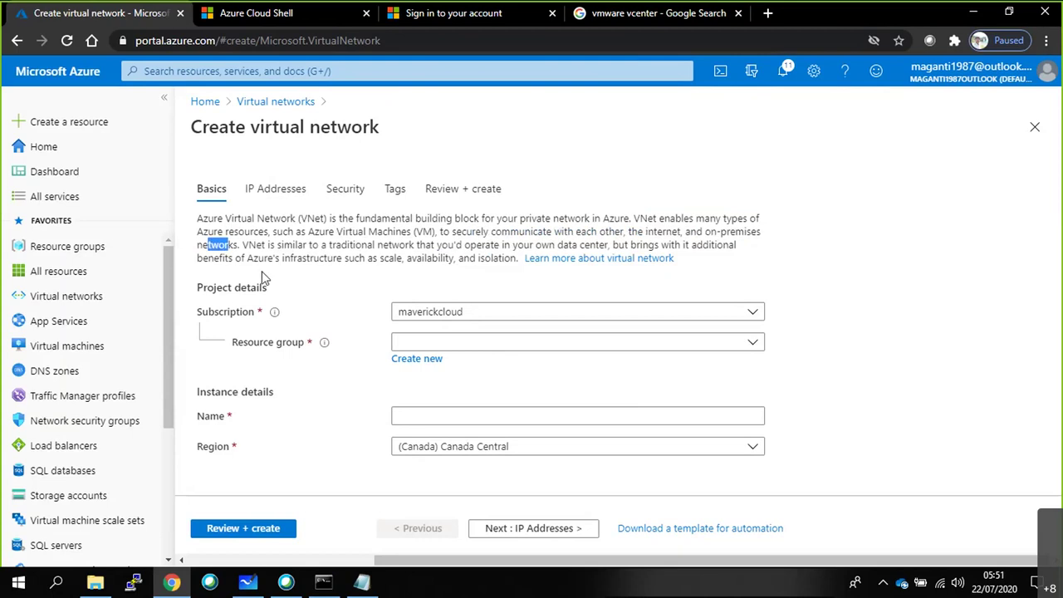
drag(249, 245, 741, 253)
drag(223, 258, 501, 262)
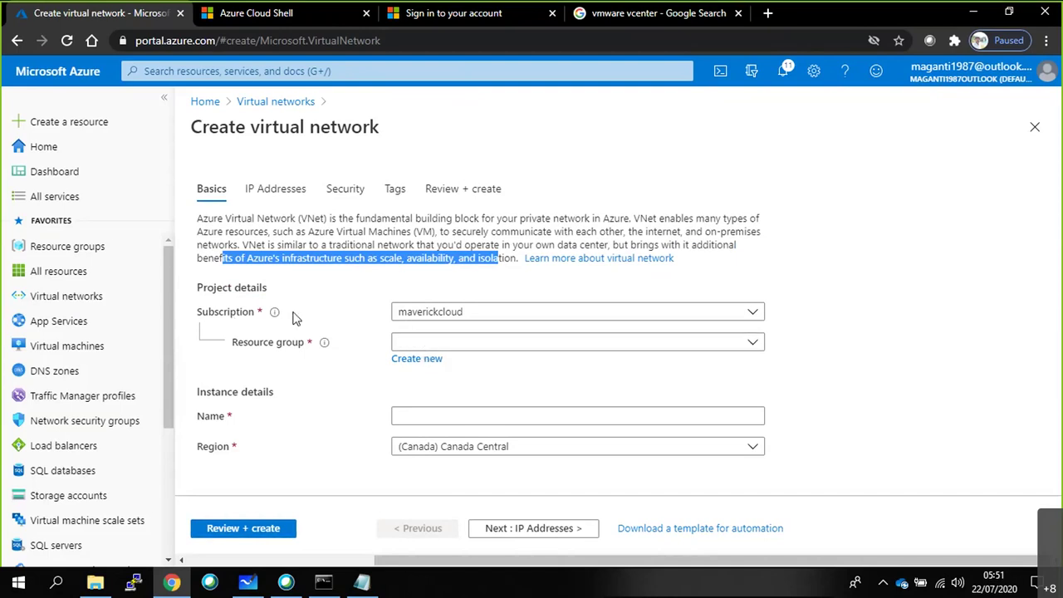
Choose resource group RG1 and keep (US) East US as the region.
click(415, 313)
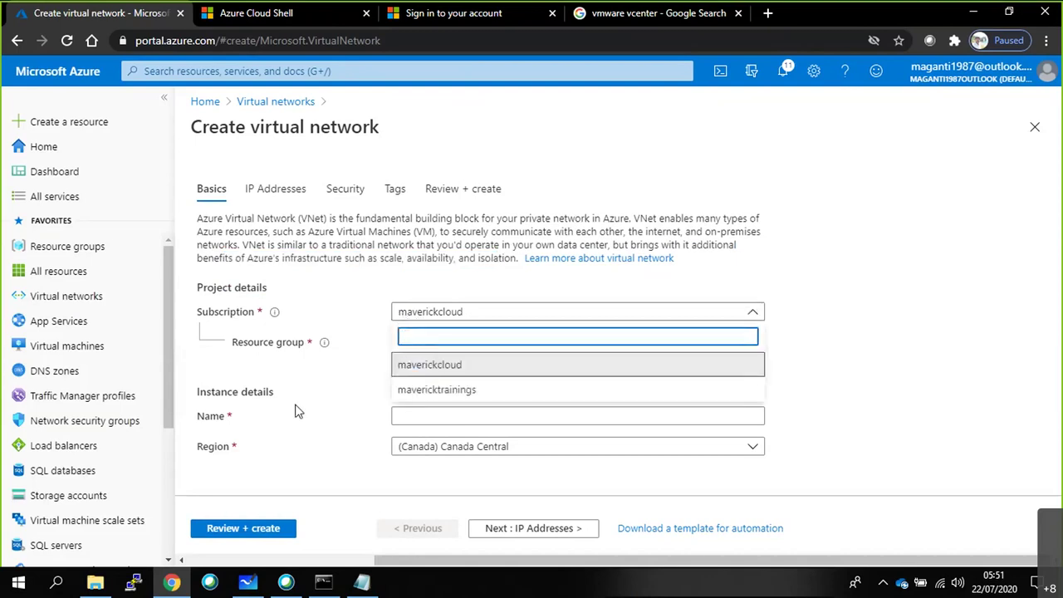
click(367, 352)
click(423, 343)
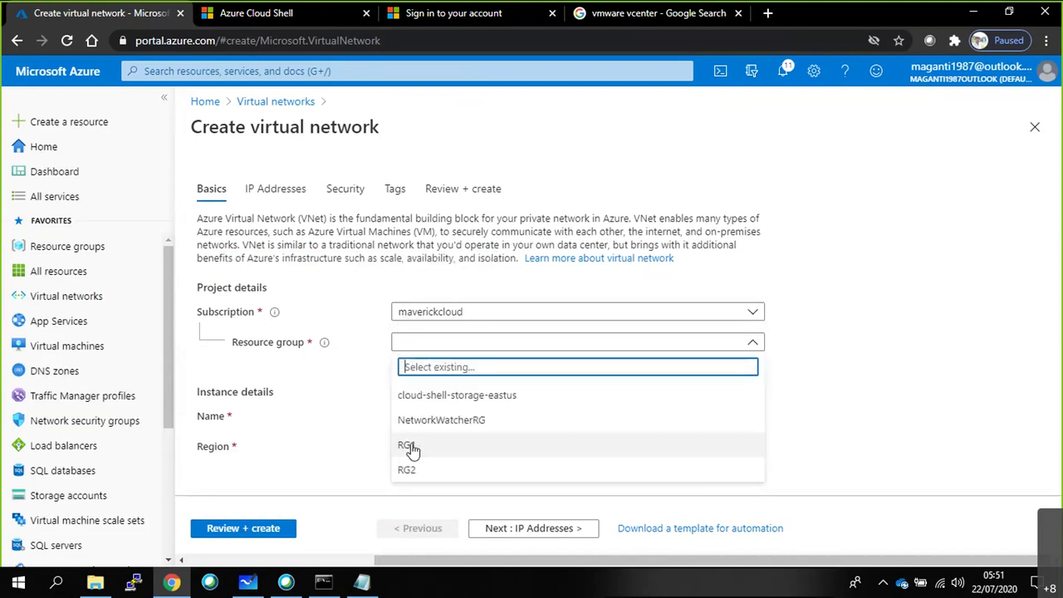
click(409, 447)
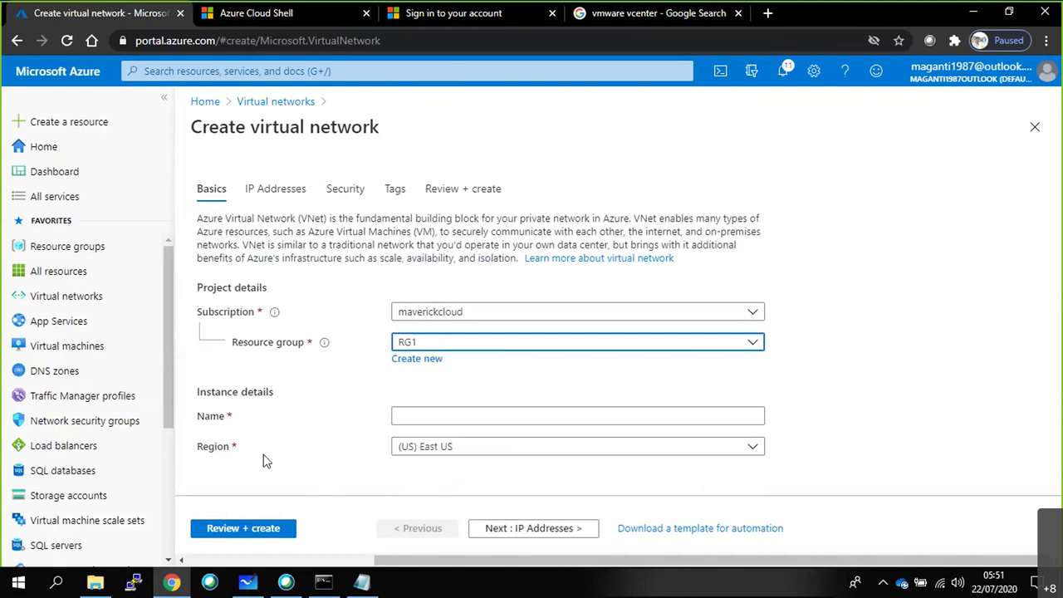
click(417, 449)
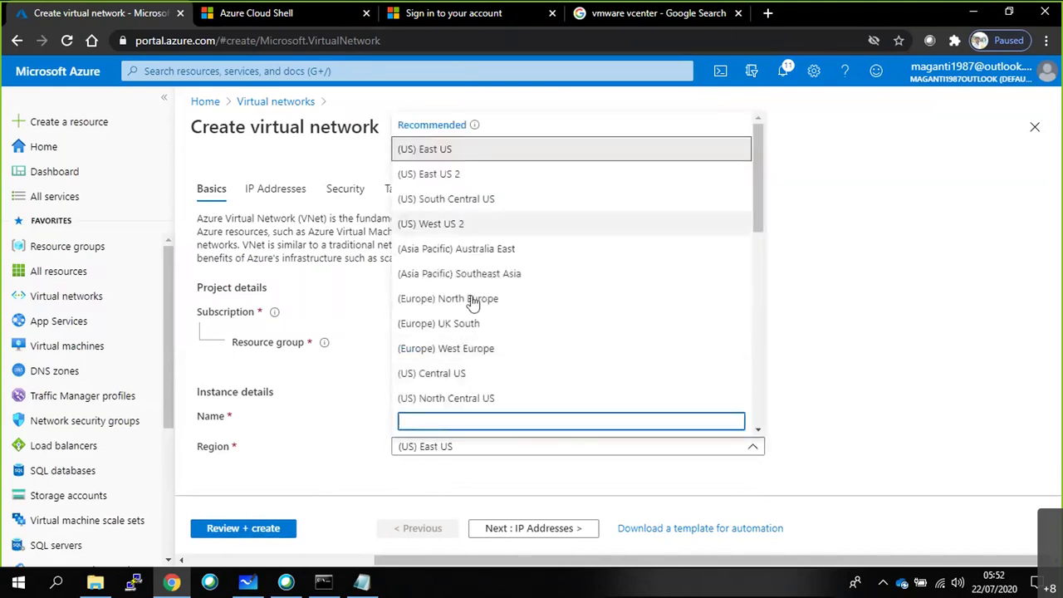
click(447, 151)
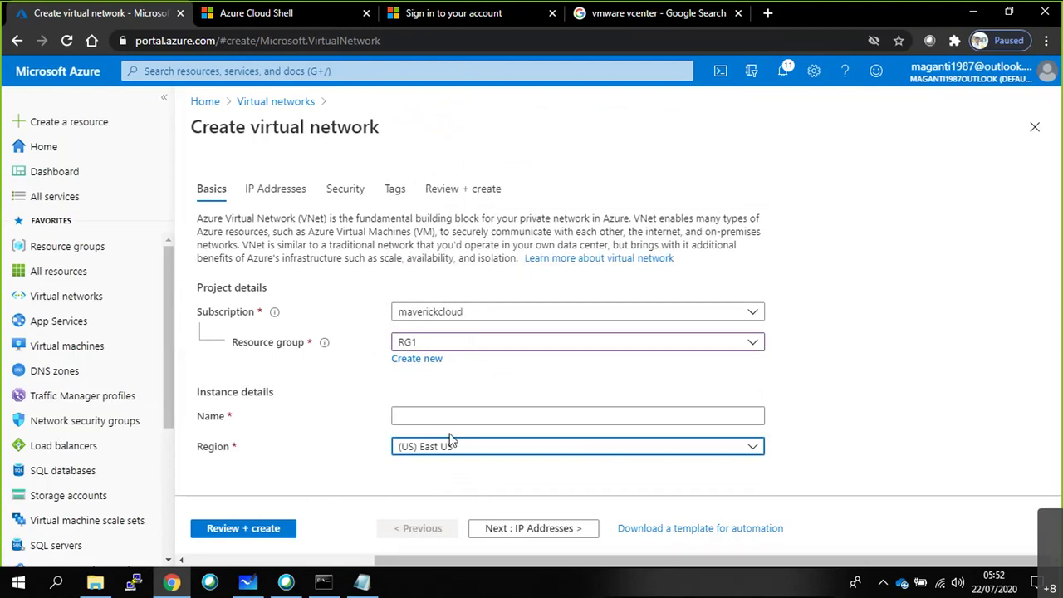
Name the virtual network VNET1 and continue to its IP address settings.
click(453, 415)
text(VNET1)
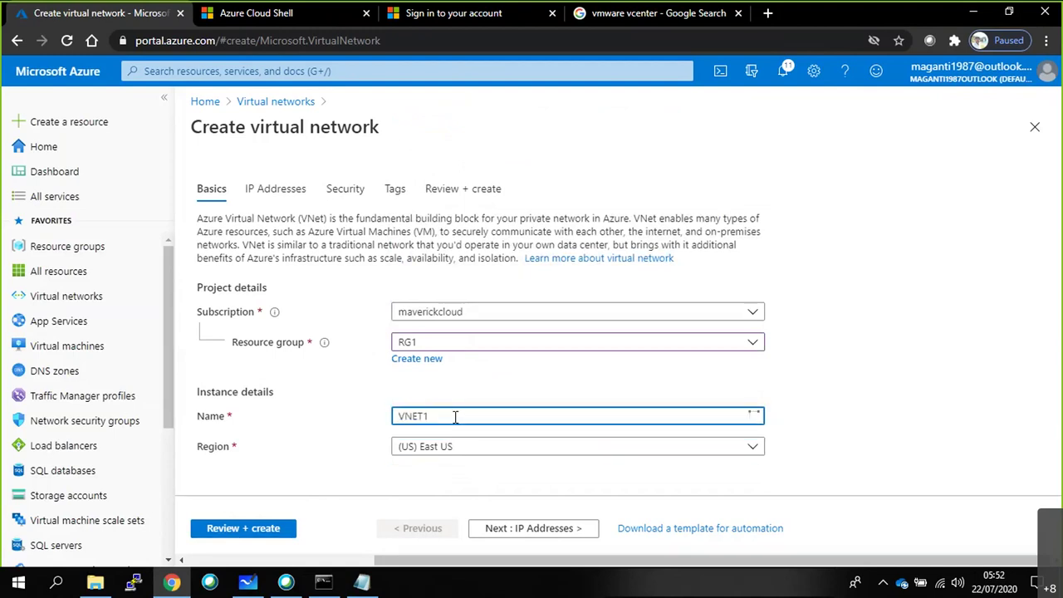
click(532, 528)
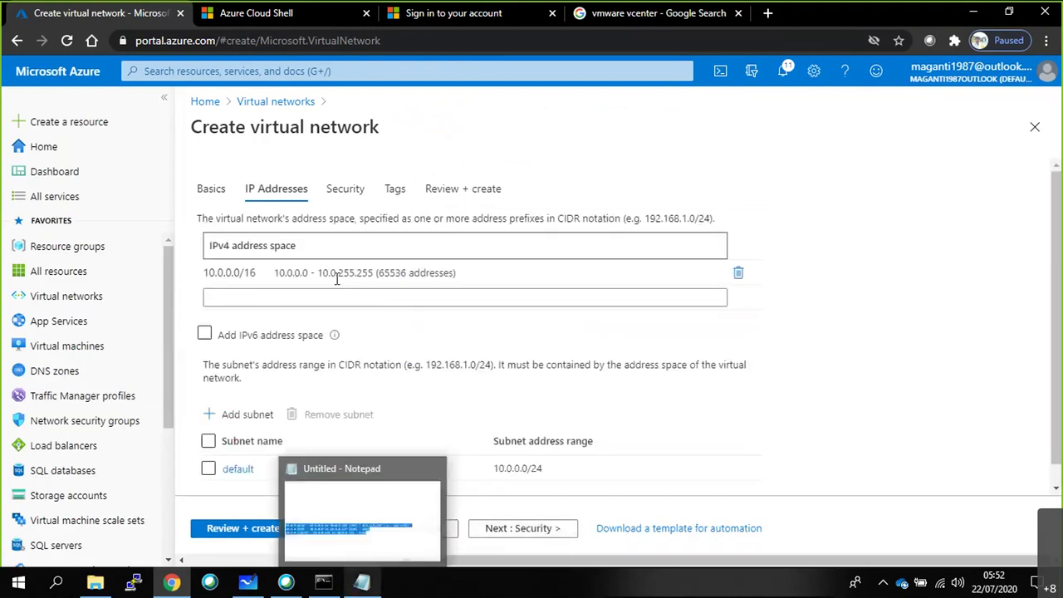
Change the IPv4 address space from 10.0.0.0/16 to 10.0.0.0/24.
click(235, 274)
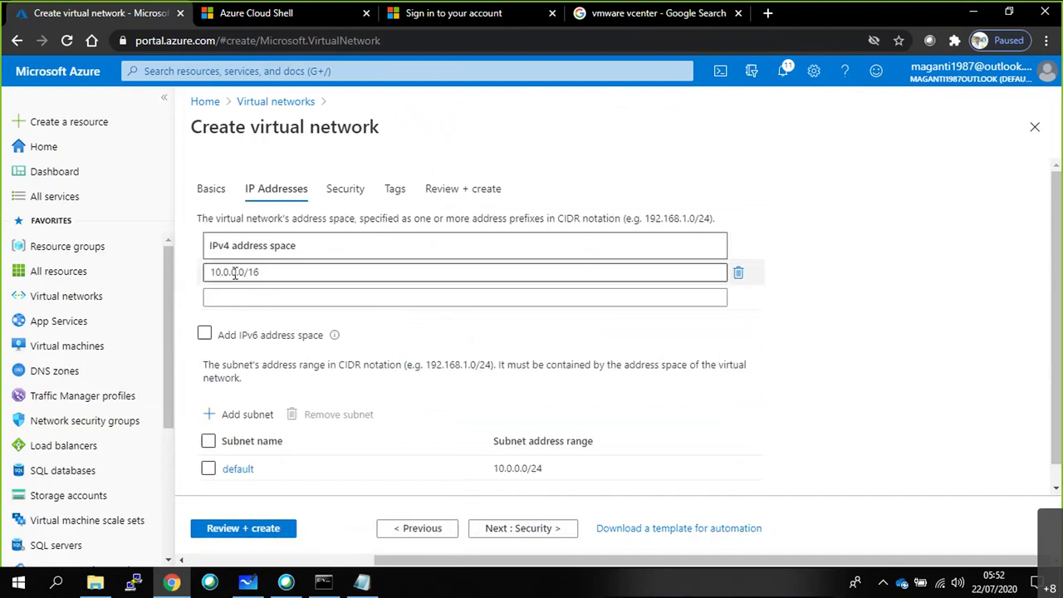
click(288, 275)
key(BackSpace)
key(BackSpace)
text(24)
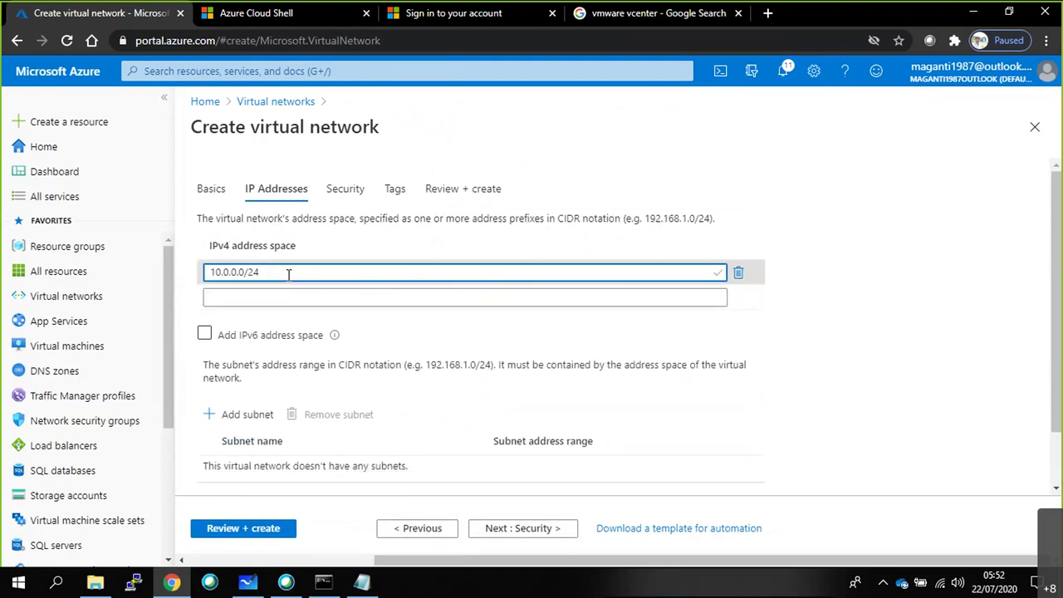
click(619, 315)
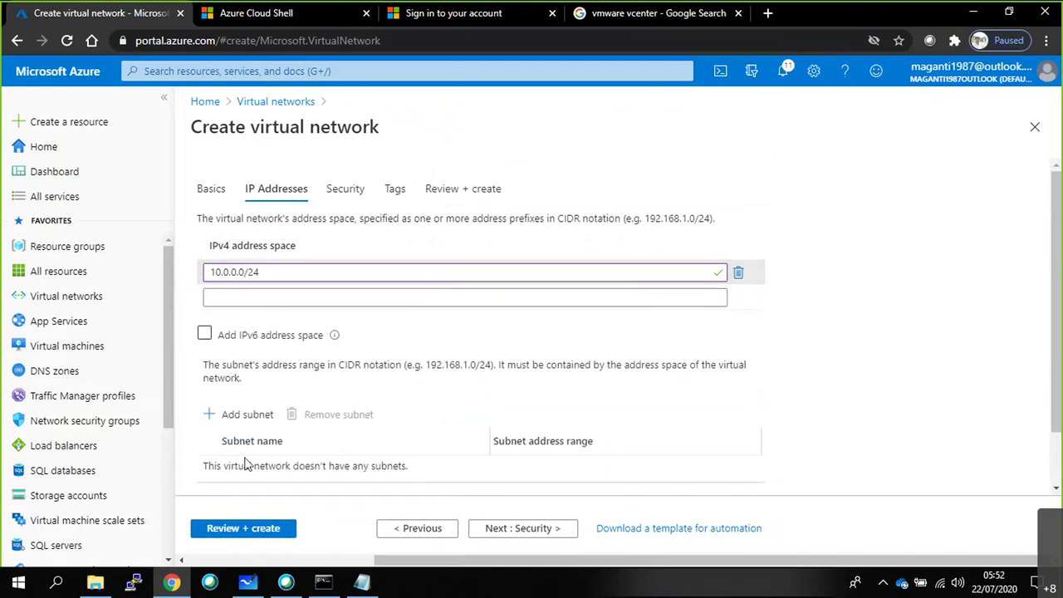
Enter a new subnet named SUB1 with range 10.0.0.0/25.
scroll(246, 440, down, 1)
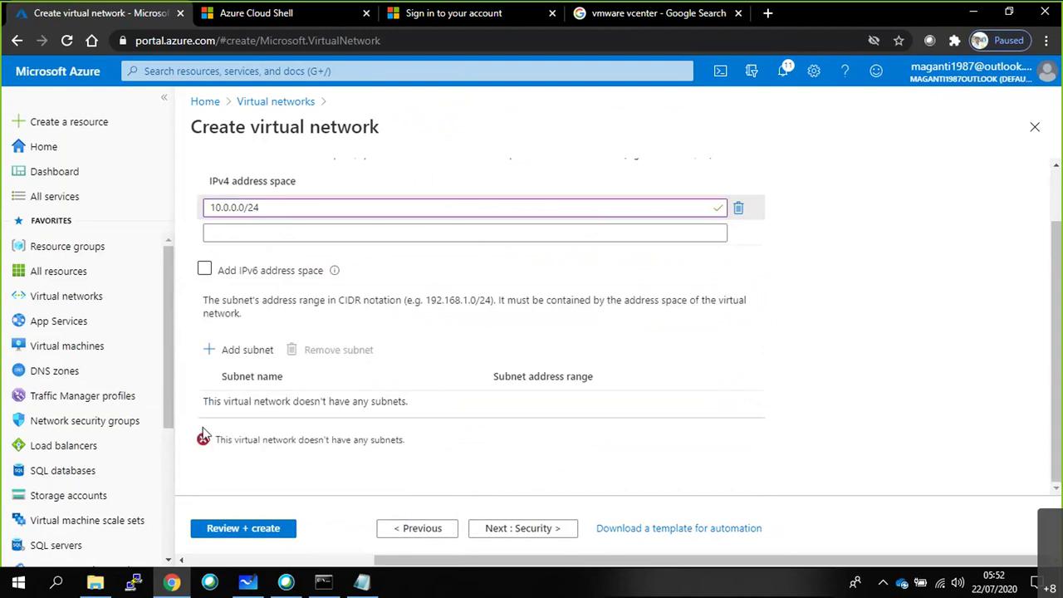
click(238, 355)
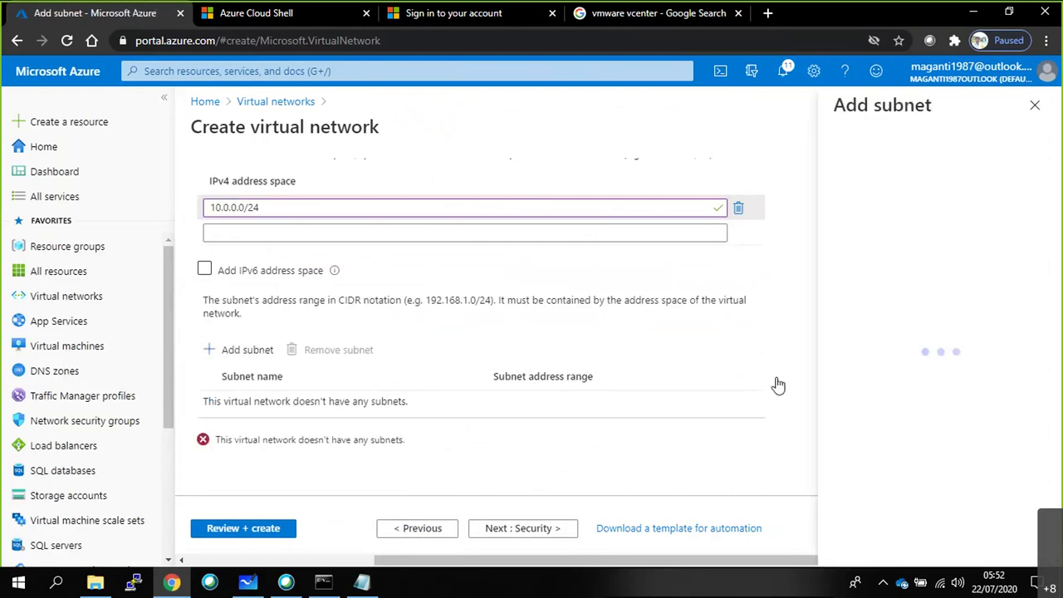
text(SUB1)
click(908, 223)
text(10.0.0.0)
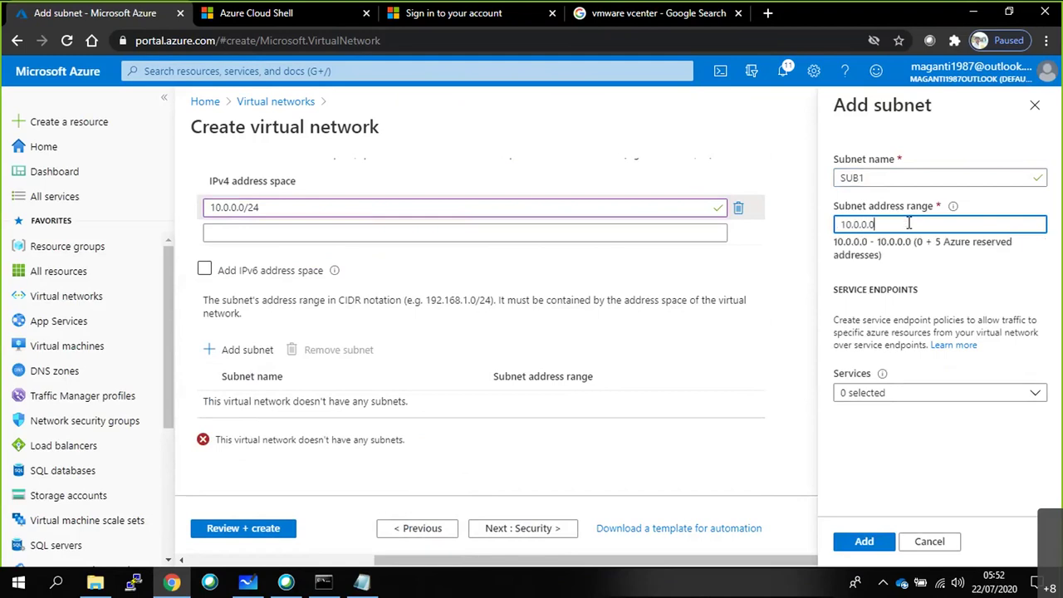
text(/25)
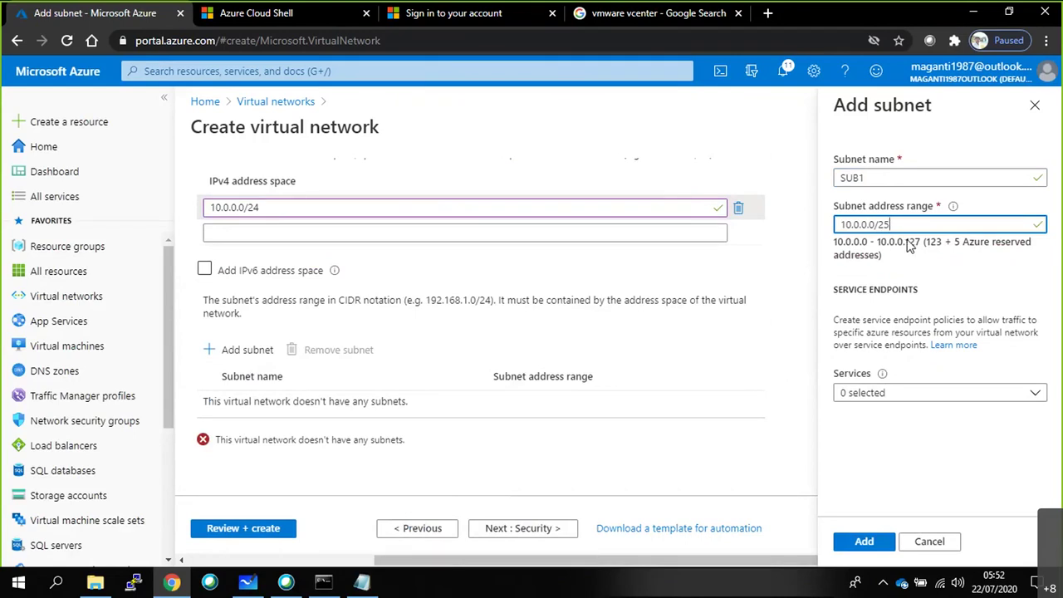
Switch to the Notepad subnet plan and clear its selection.
key(alt+Tab)
key(Tab)
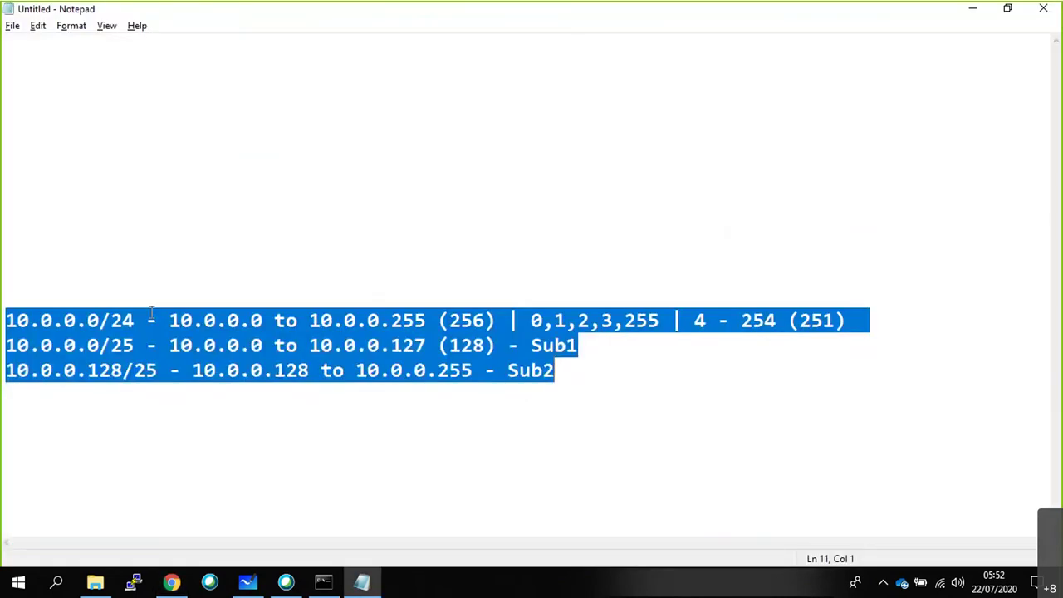
click(606, 368)
Highlight the Sub1 10.0.0.0/25 line in Notepad, then return to the Azure subnet form.
drag(601, 345, 5, 345)
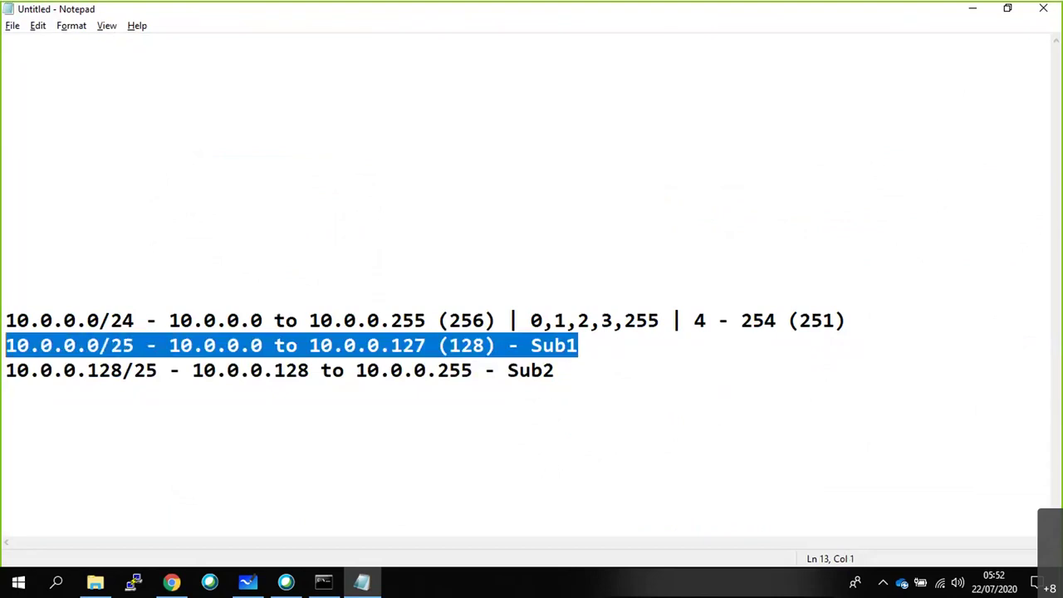
key(alt+Tab)
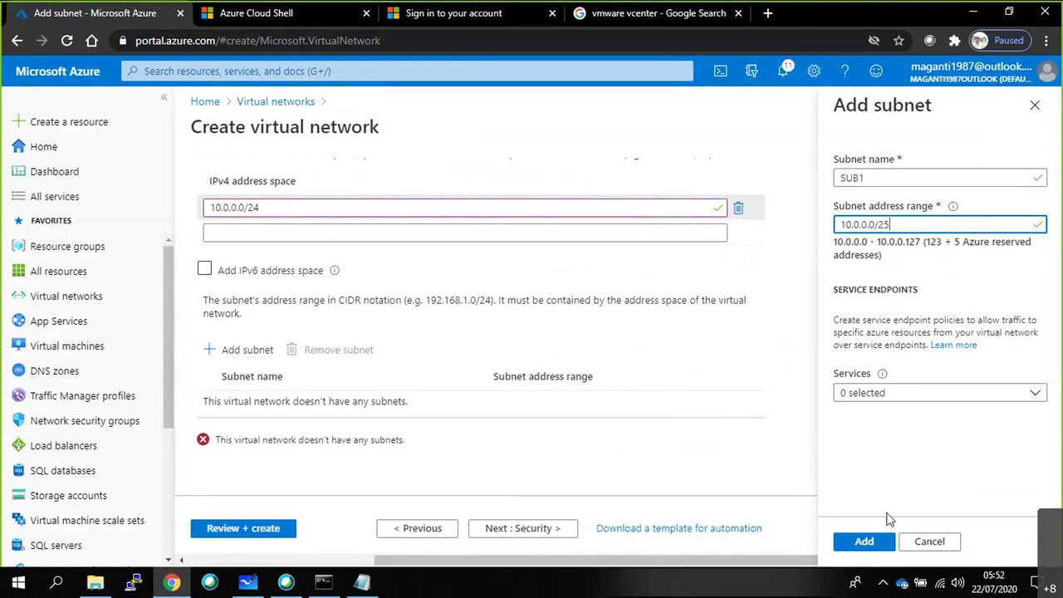
Save SUB1, then add subnet SUB2 with range 10.0.0.128/25.
click(868, 541)
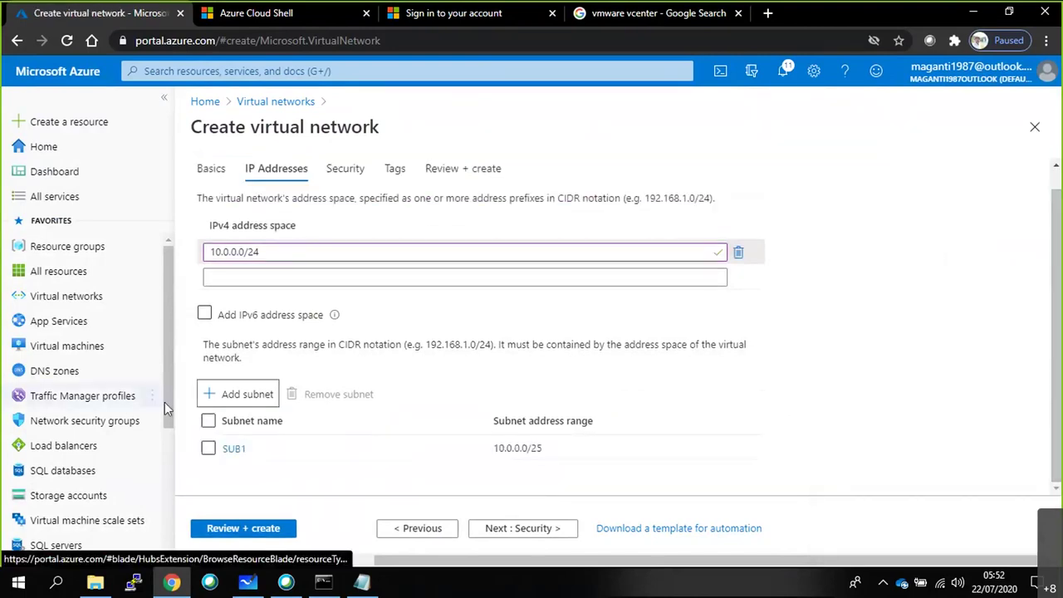
click(222, 397)
text(SUB2)
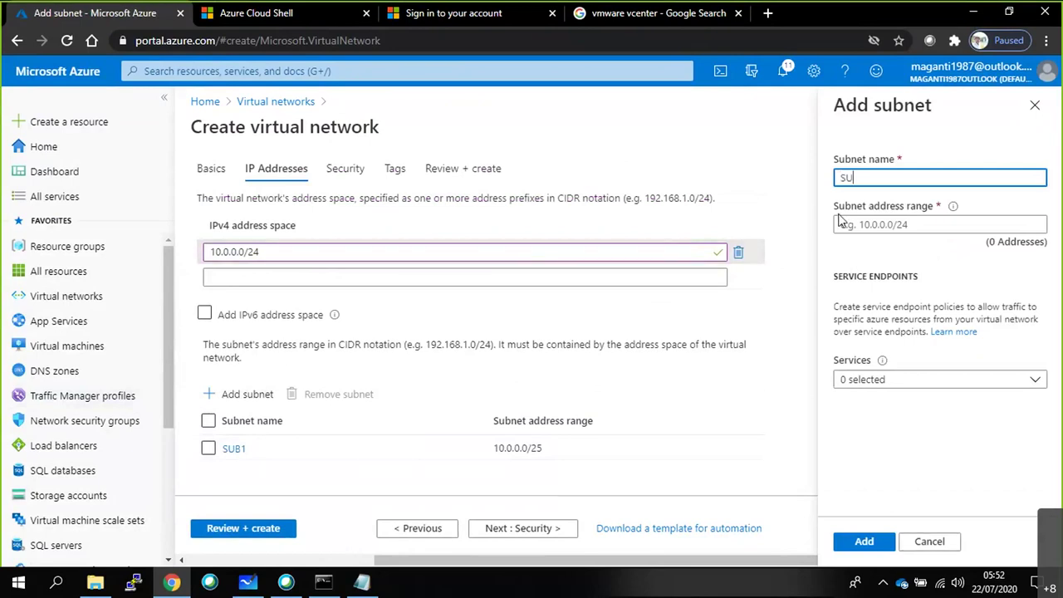
click(840, 223)
text(10.0.0.128)
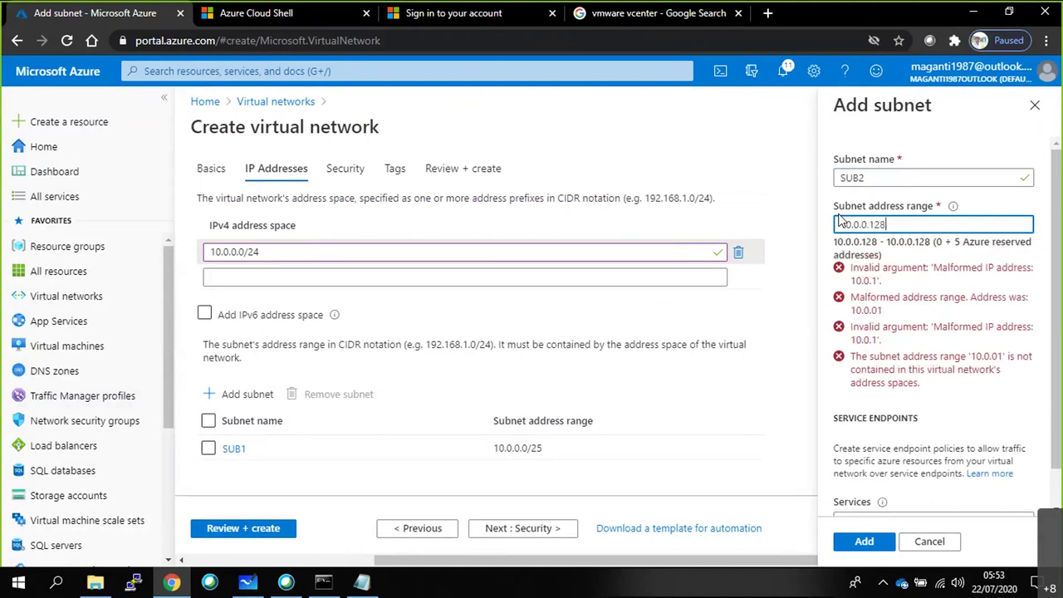
text(/25)
click(916, 250)
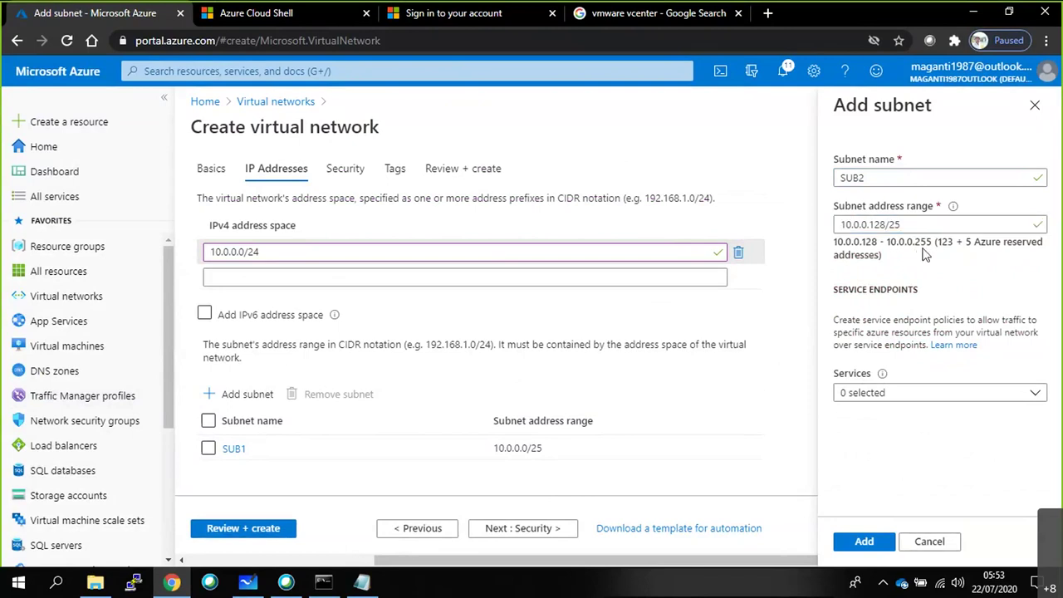
click(877, 541)
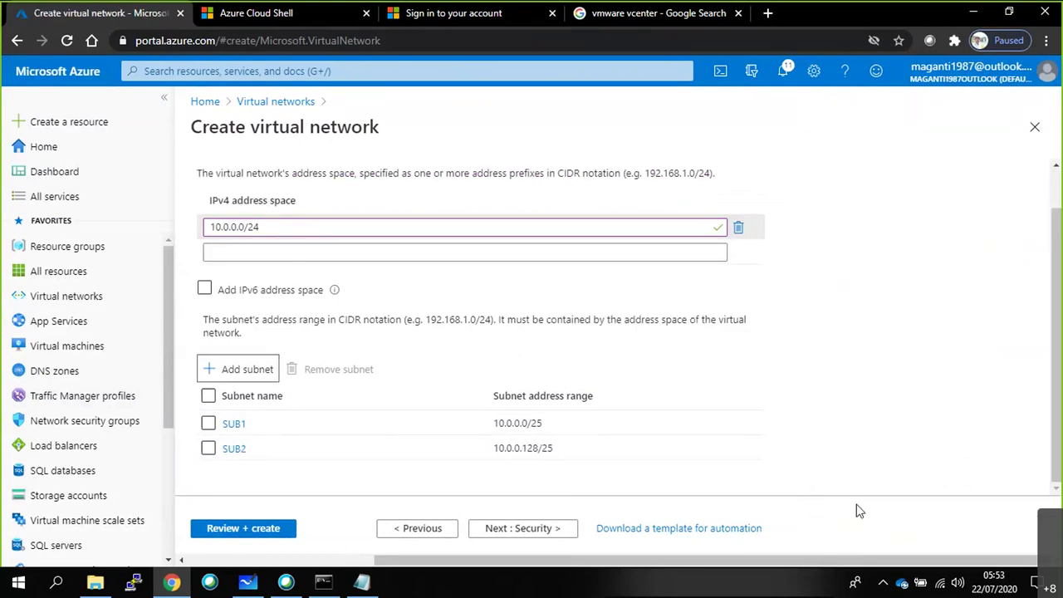
drag(260, 226, 208, 252)
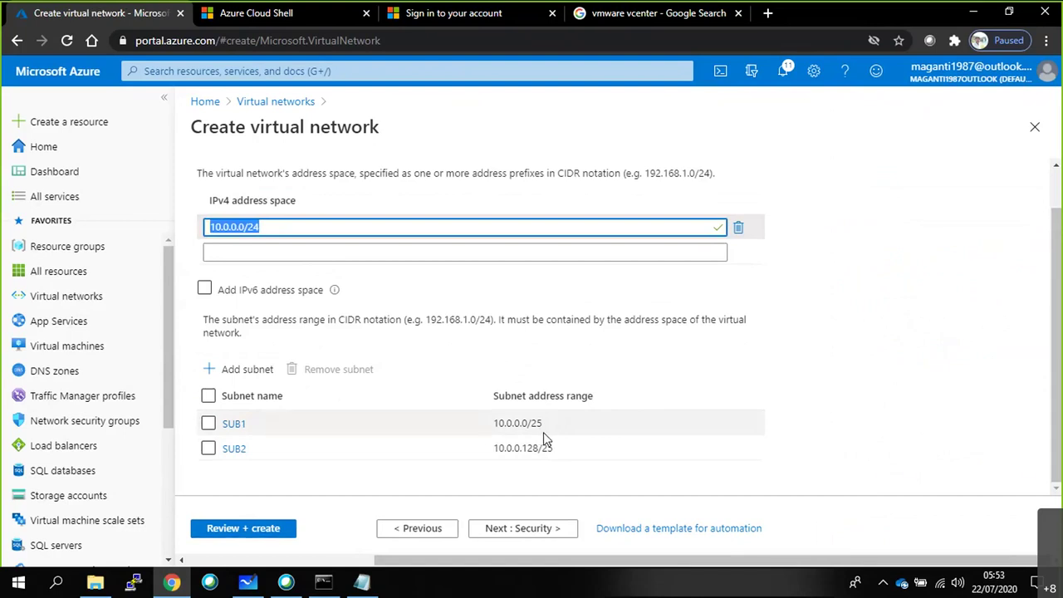
Go through Security, Tags and Review + create, then create VNET1.
click(525, 531)
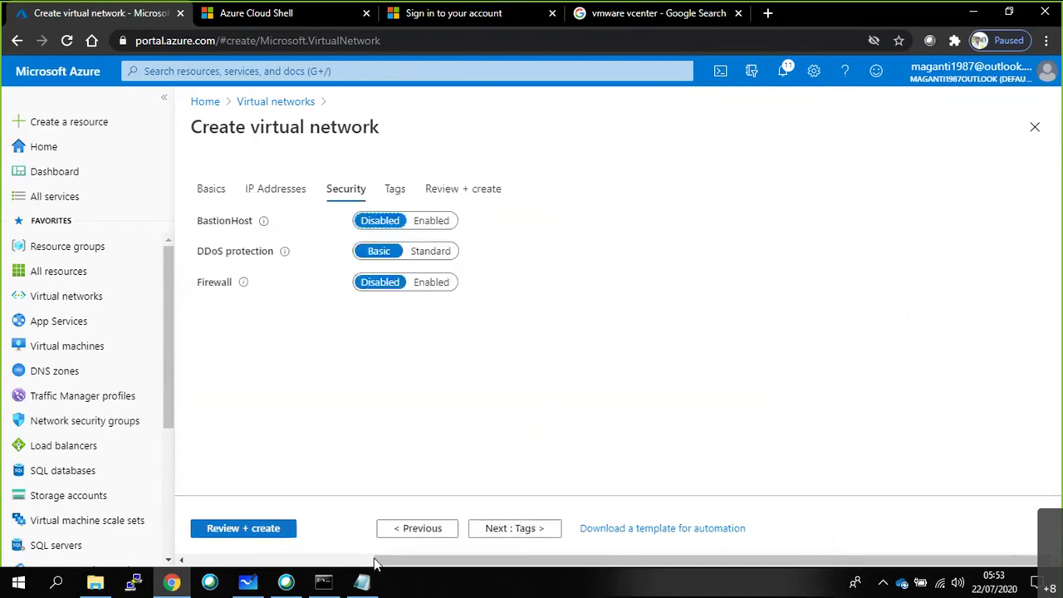
click(518, 532)
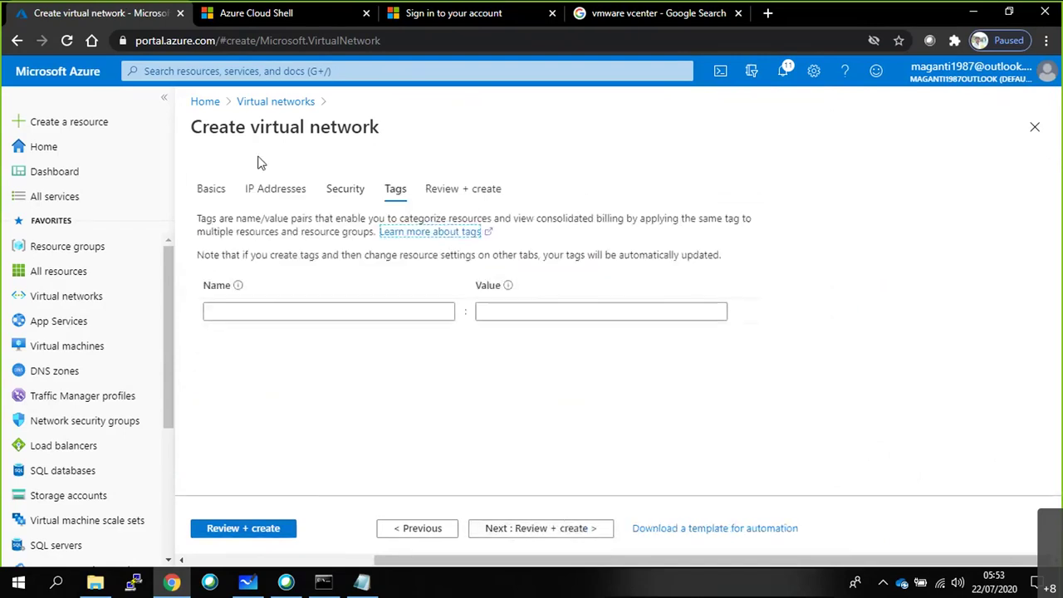
click(264, 529)
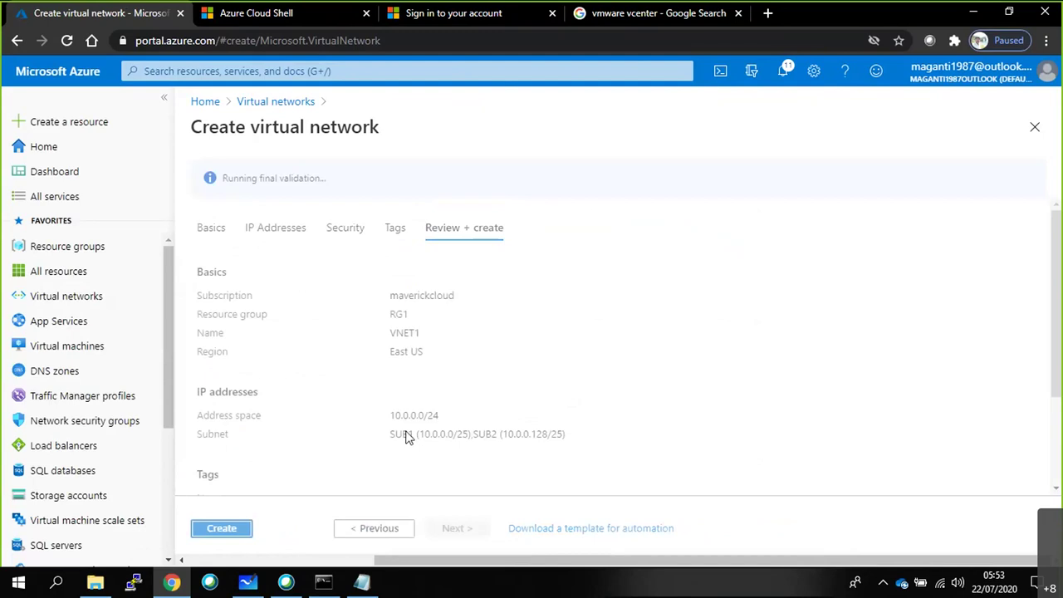
click(232, 531)
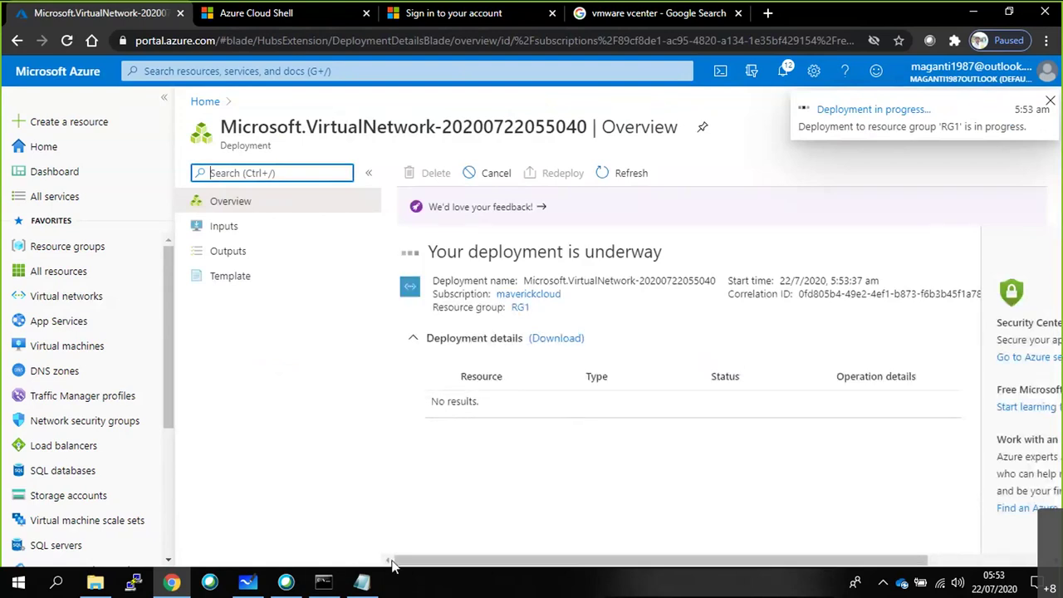
click(324, 584)
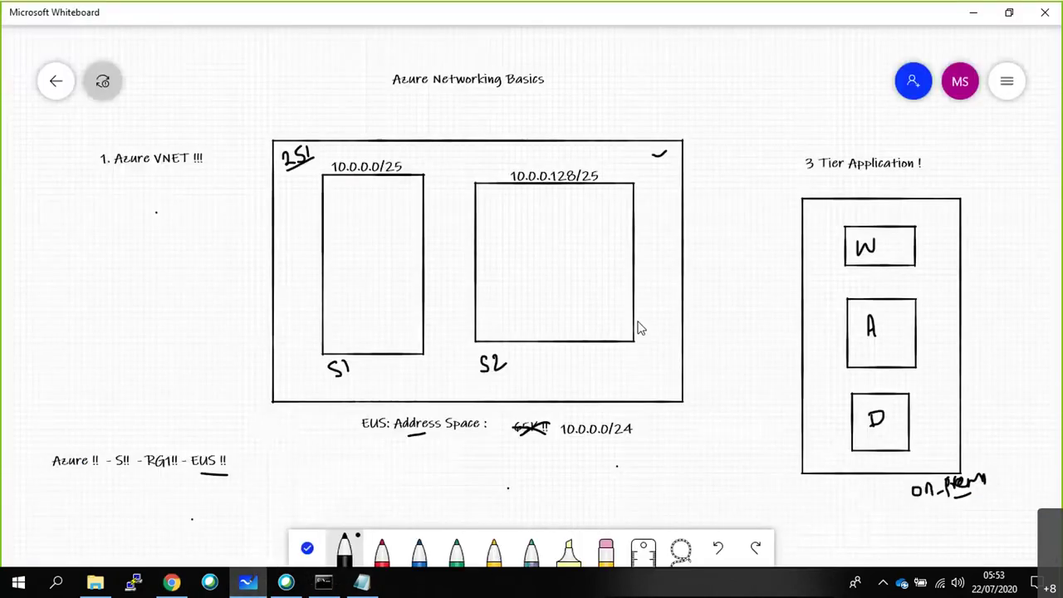
Start a new blank whiteboard and draw a rectangle with the black pen.
scroll(639, 327, down, 3)
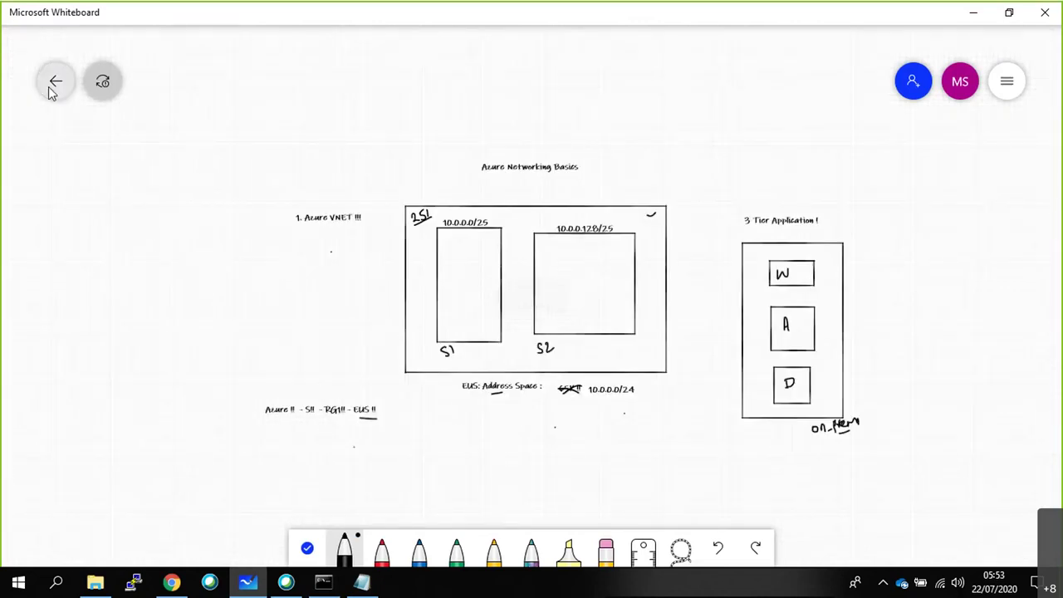
click(51, 90)
click(271, 278)
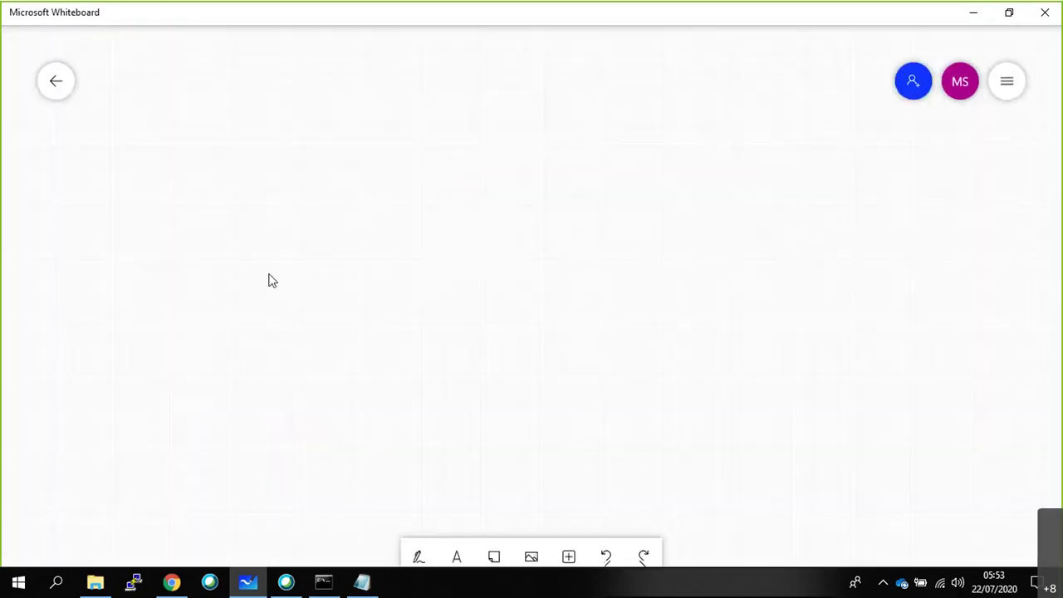
click(419, 552)
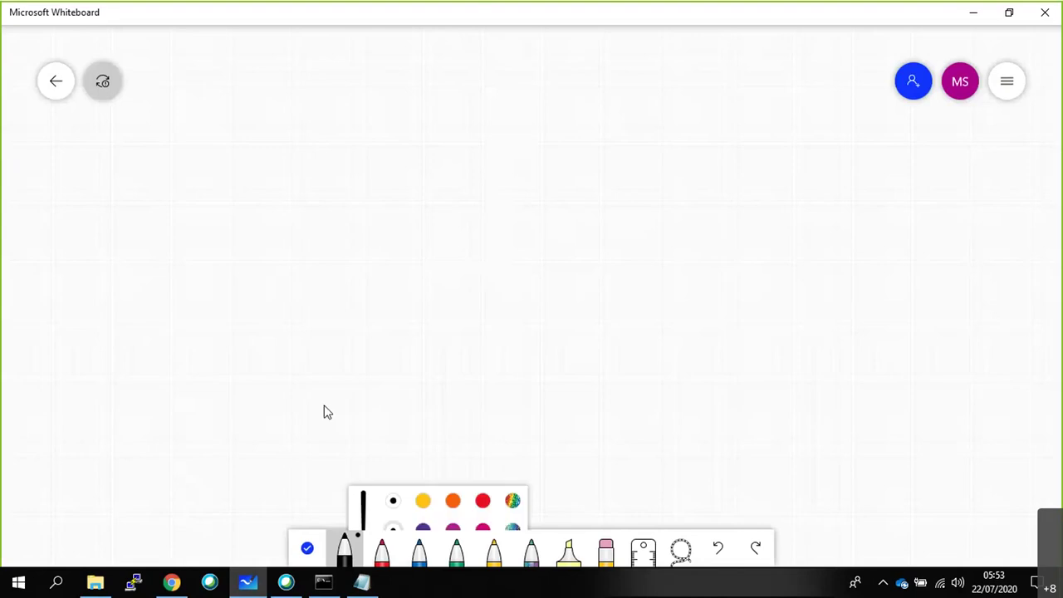
mouse_move(245, 131)
mouse_down()
mouse_move(237, 434)
mouse_move(546, 414)
mouse_up()
mouse_move(687, 422)
mouse_down()
mouse_move(792, 223)
mouse_move(790, 118)
mouse_move(267, 141)
mouse_up()
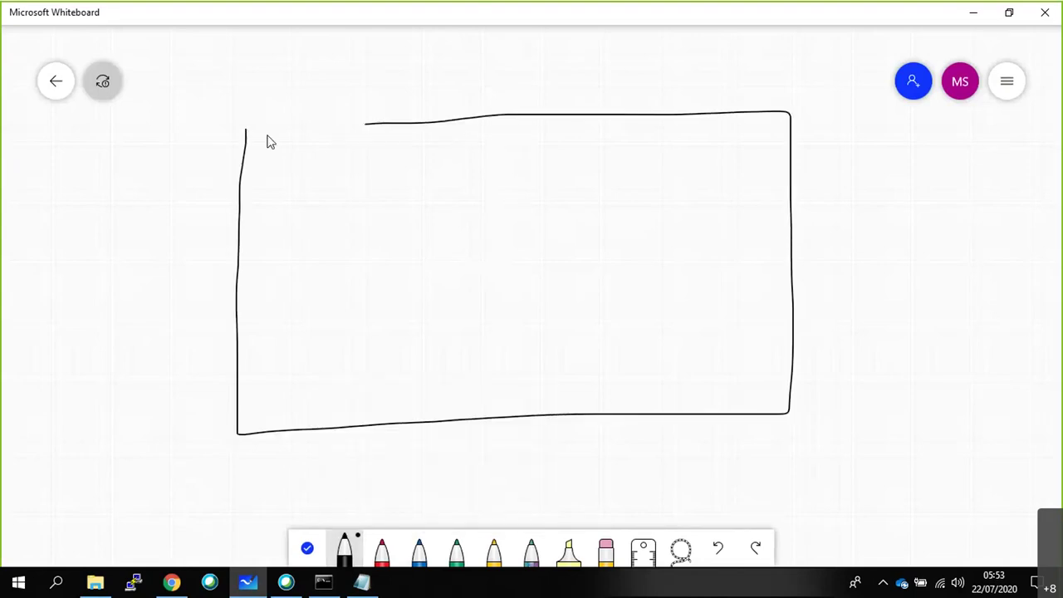
key(ctrl+z)
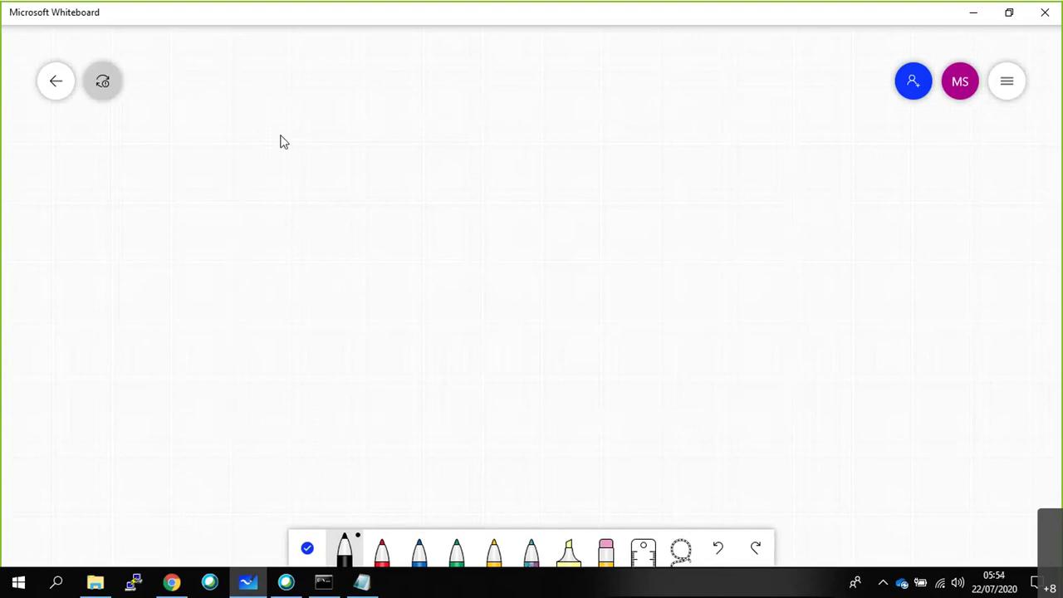
scroll(336, 251, up, 2)
scroll(336, 251, up, 2)
scroll(308, 166, down, 1)
drag(347, 156, 352, 408)
mouse_move(571, 409)
mouse_down()
mouse_move(761, 408)
mouse_move(771, 151)
mouse_move(380, 140)
mouse_move(347, 154)
mouse_up()
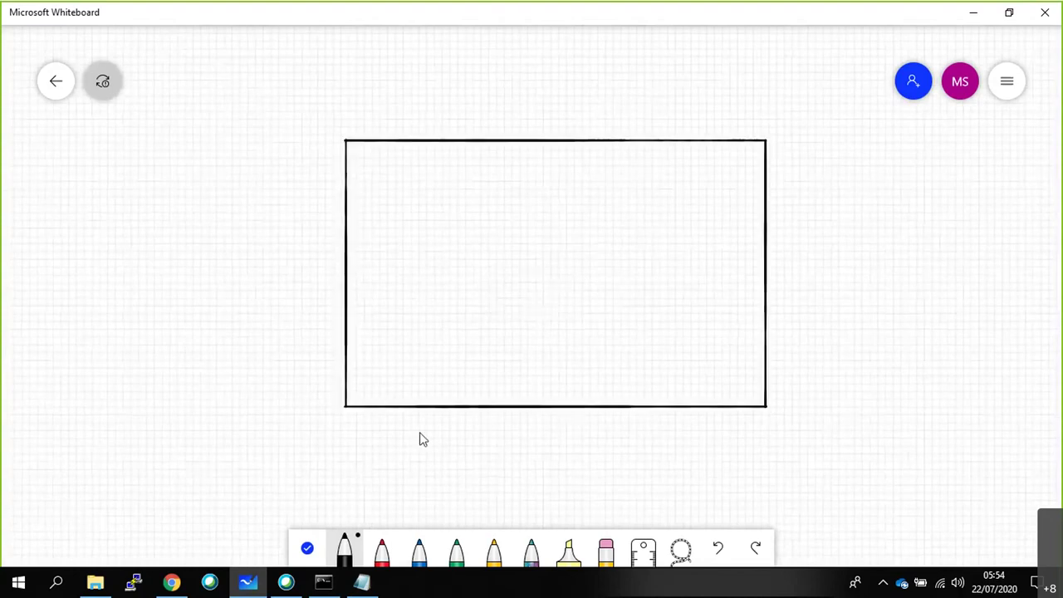
Label the box 'EUS : 10.0.0.0/16' and ink an arrow pointing to 65k.
right_click(451, 436)
click(468, 405)
text(EUS :)
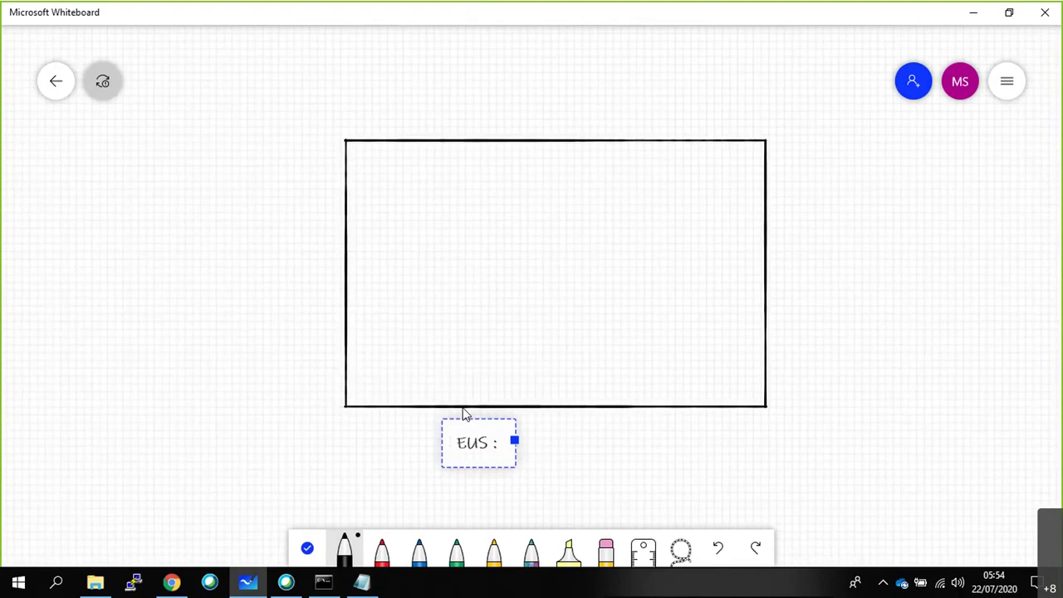
text( 10.0.0.)
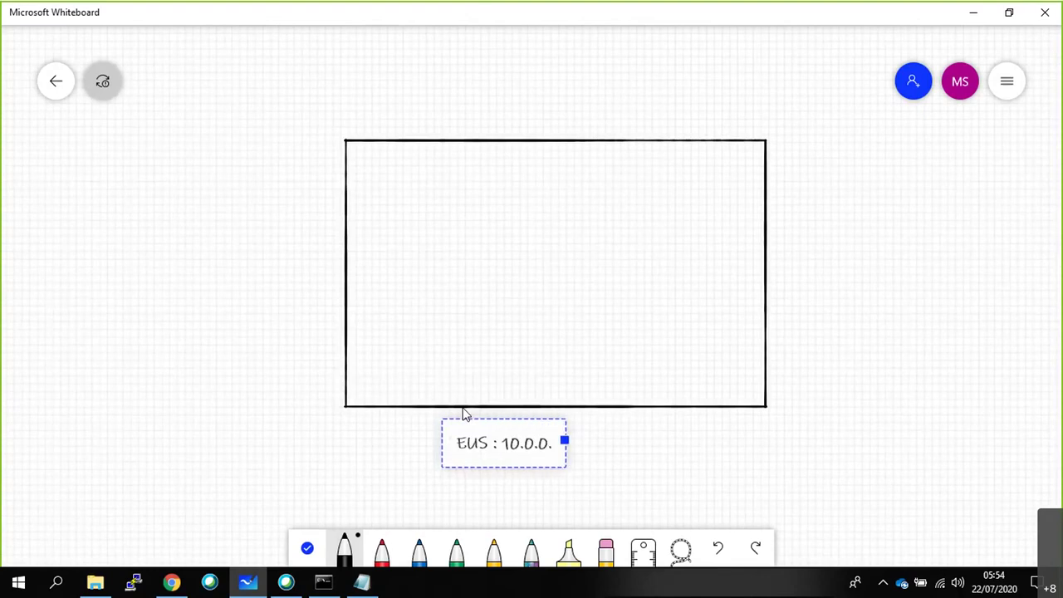
text(0/16)
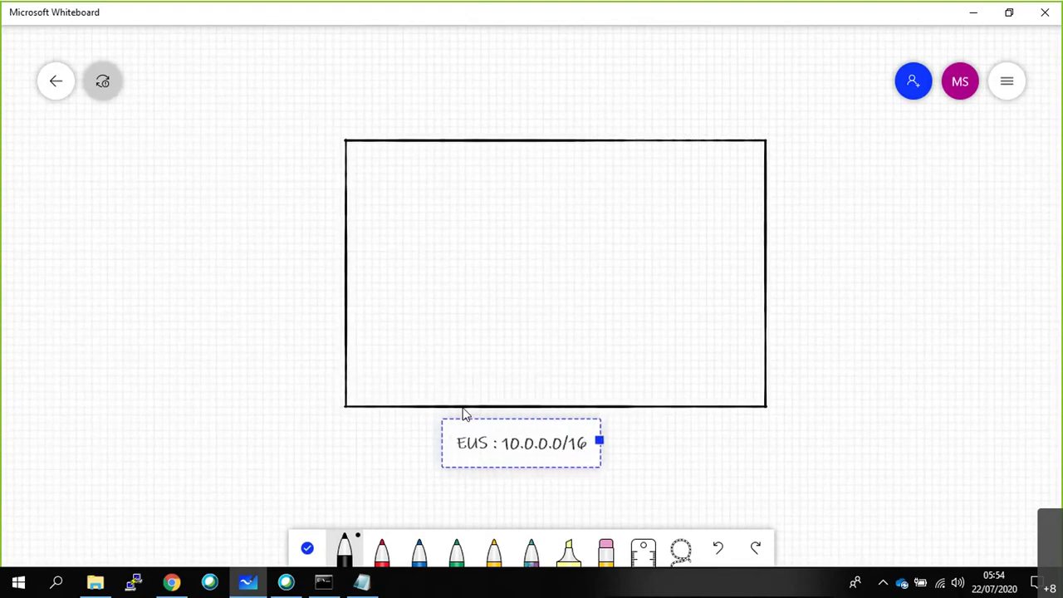
click(667, 459)
mouse_move(604, 448)
mouse_down()
mouse_move(663, 446)
mouse_move(661, 459)
mouse_move(678, 435)
mouse_move(674, 446)
mouse_up()
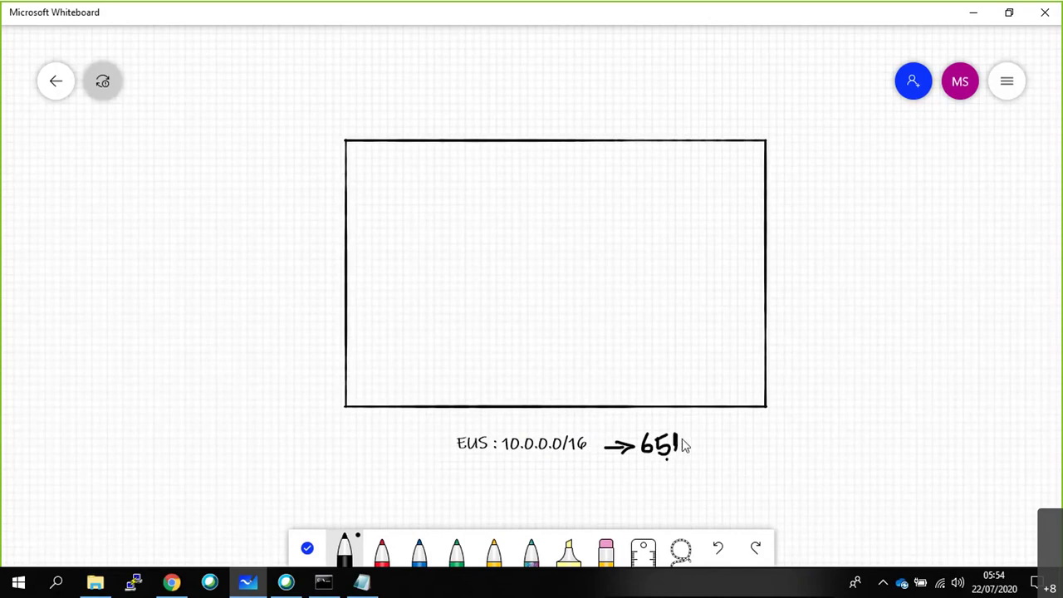
drag(683, 437, 687, 457)
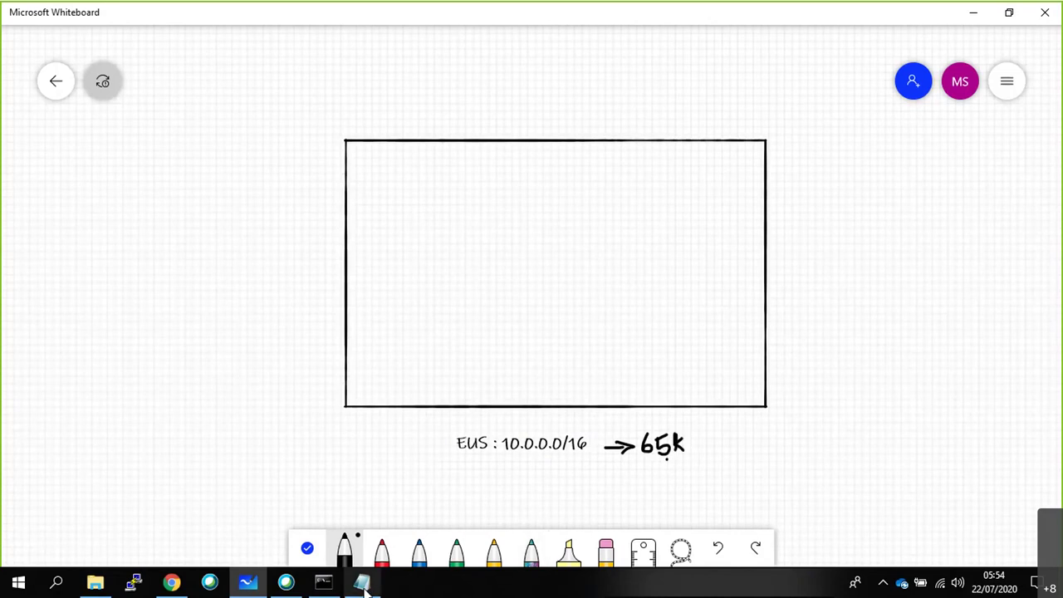
click(361, 581)
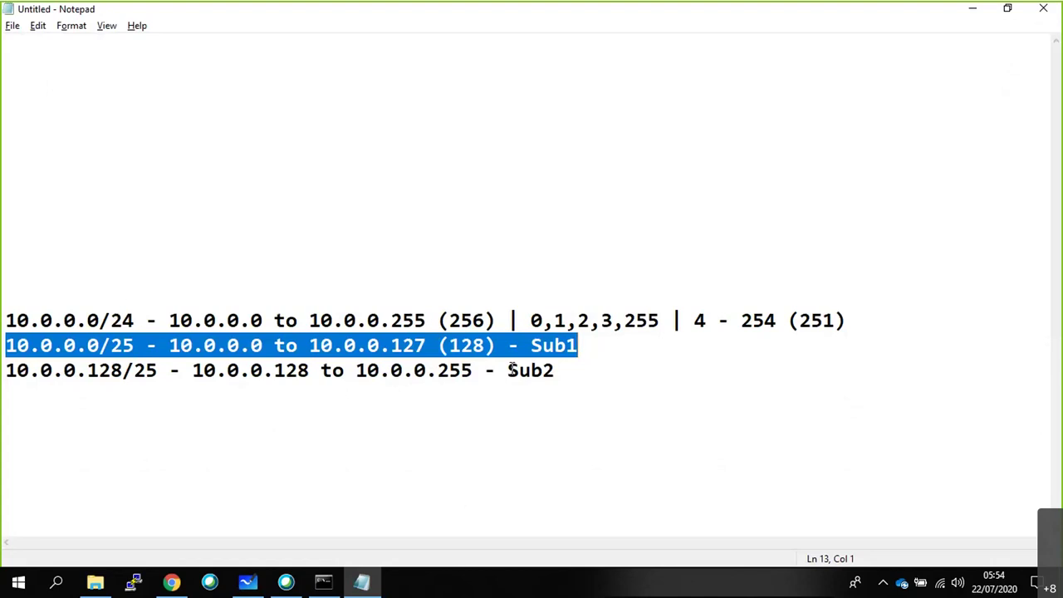
Add a '10.0.0.0/23 - 10.0.0.0 to 10.0.1.255 (512)' line above the /24 line.
click(839, 398)
drag(845, 322, 11, 321)
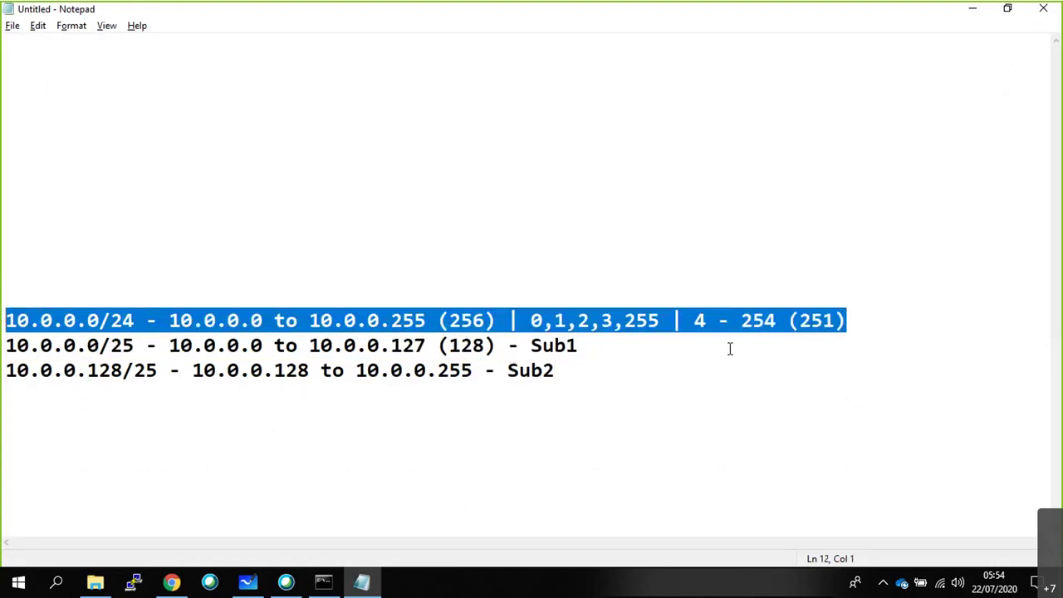
double_click(826, 326)
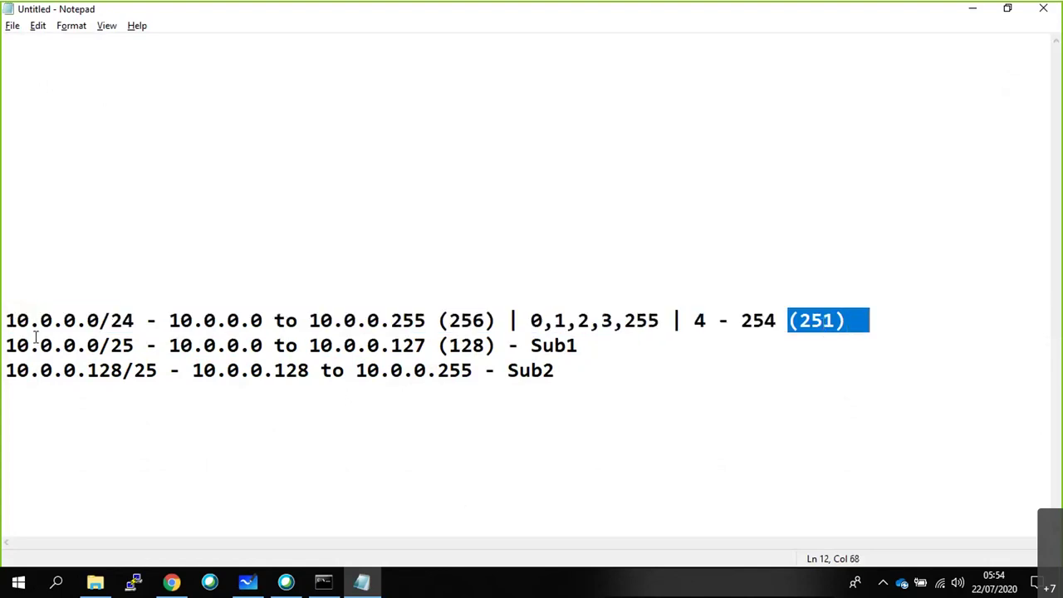
click(42, 298)
text(10.0.)
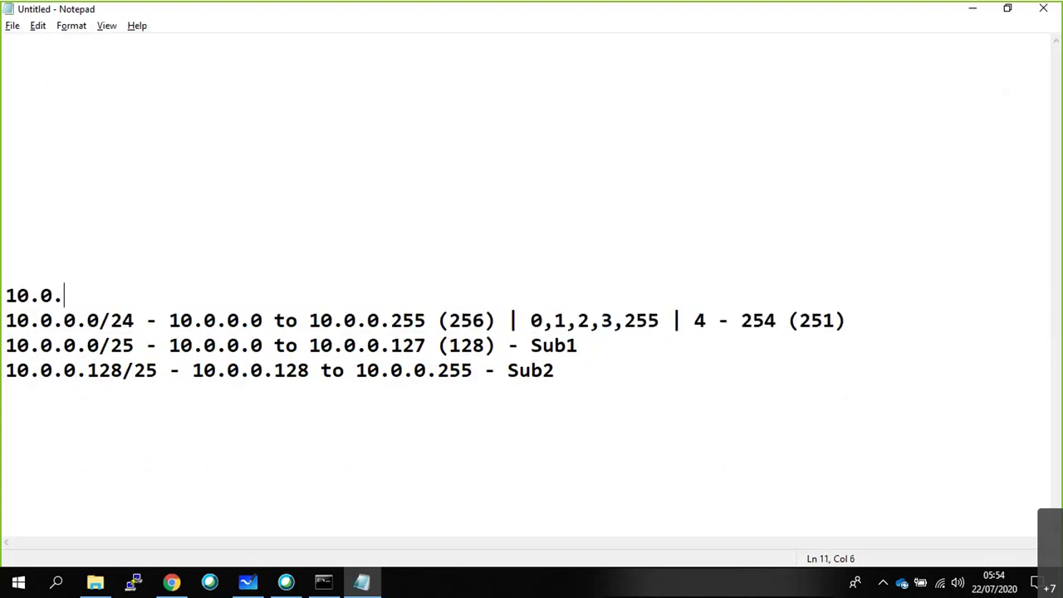
text(0.0/24)
key(BackSpace)
text(3 - )
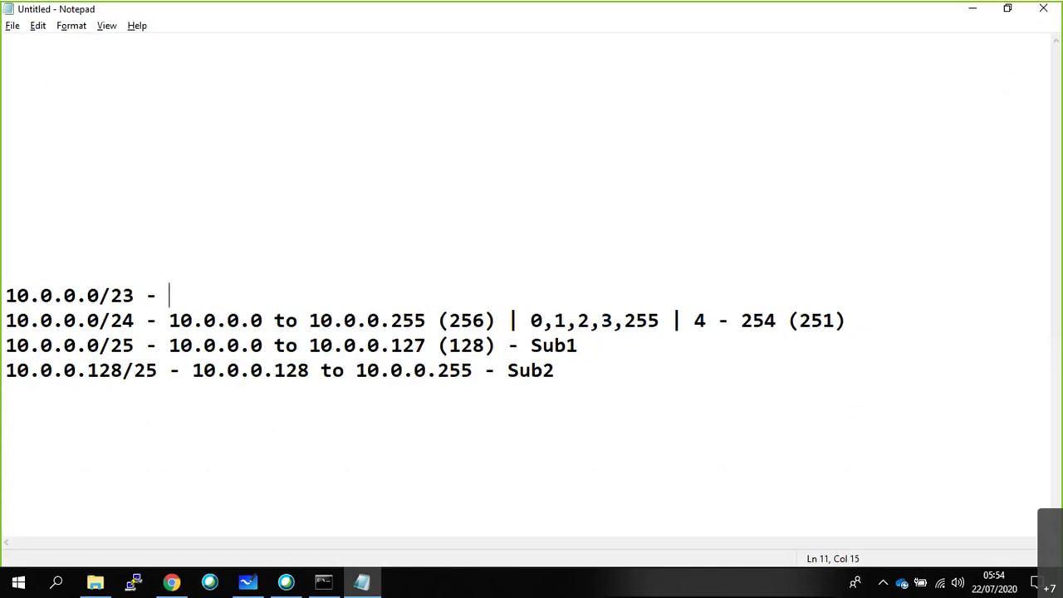
text(10.0.0.0)
text( to)
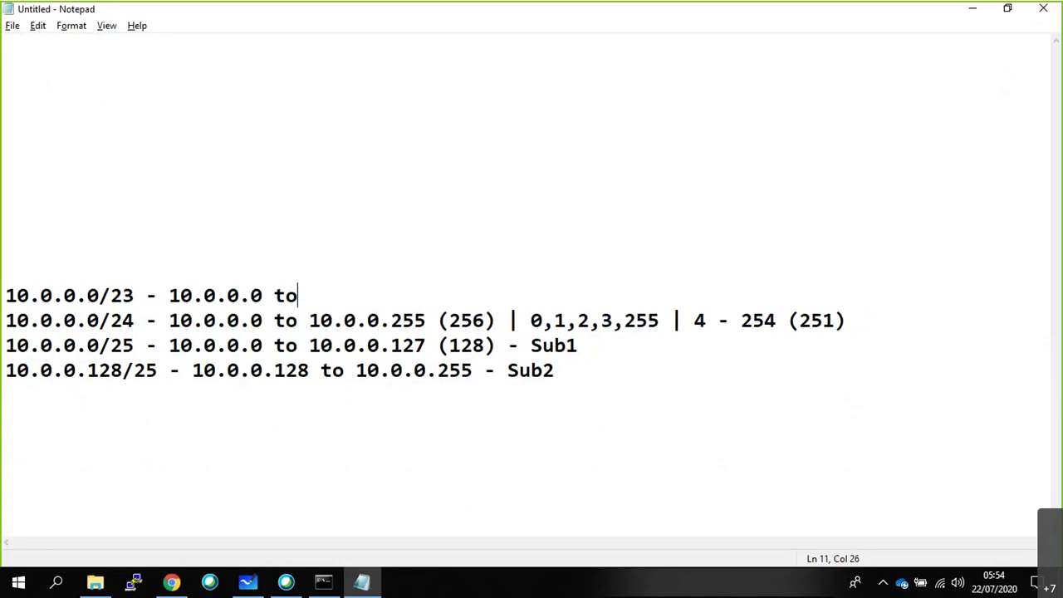
text( 10.0.0.)
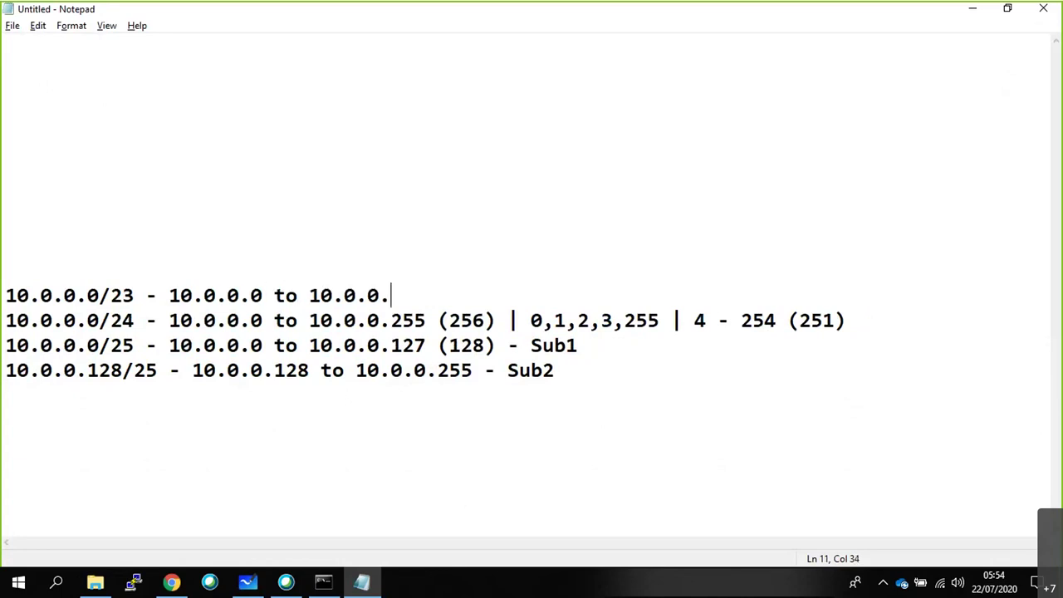
key(BackSpace)
key(BackSpace)
text(1.255 ( )
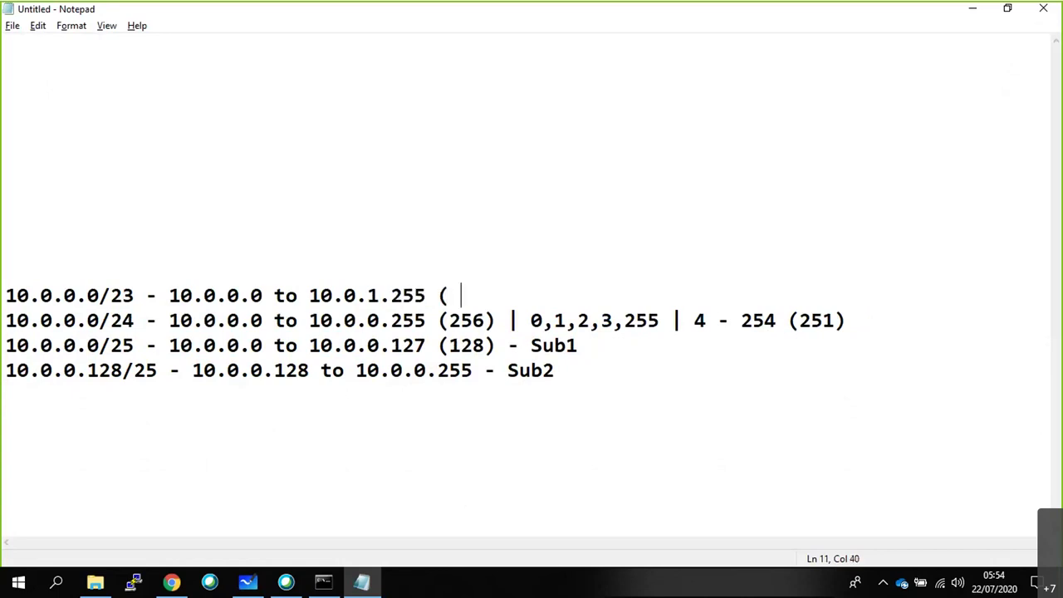
text(512))
Add a '10.0.0.0/22 - 10.0.0.0 to 10.0.4.255 (1024)' line above /23.
drag(523, 316, 834, 320)
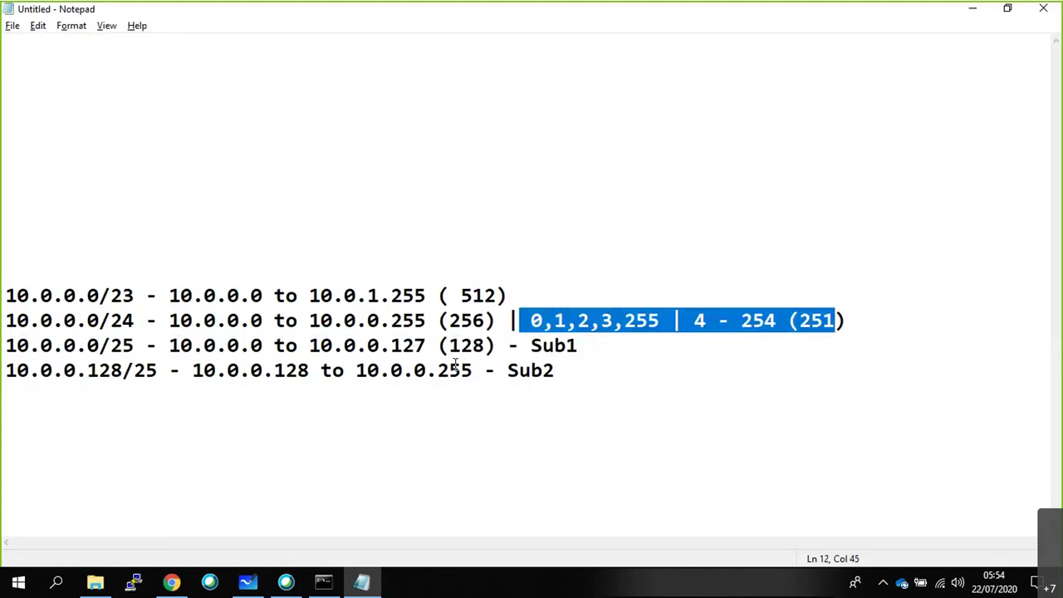
click(133, 321)
drag(132, 321, 134, 296)
click(135, 243)
click(45, 270)
text(10.0.0.0)
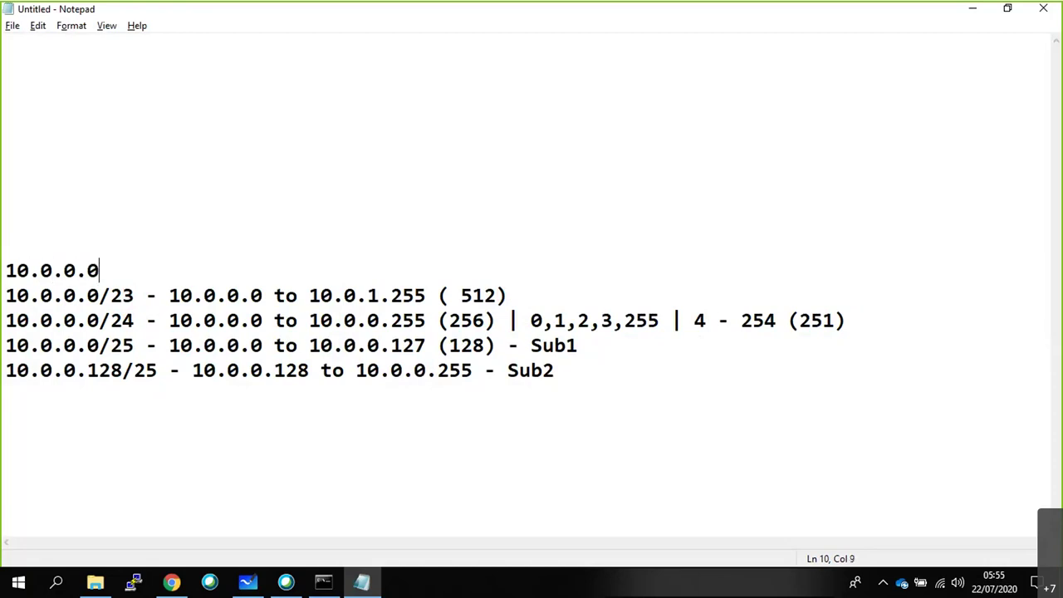
text(/22 - 10.0.0.0 to )
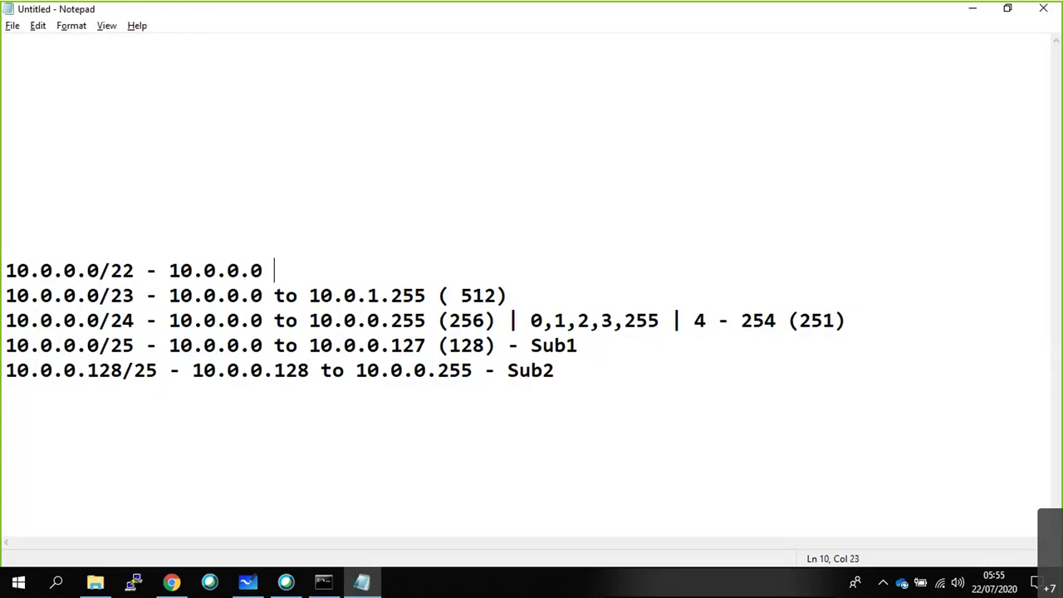
text(10.0.)
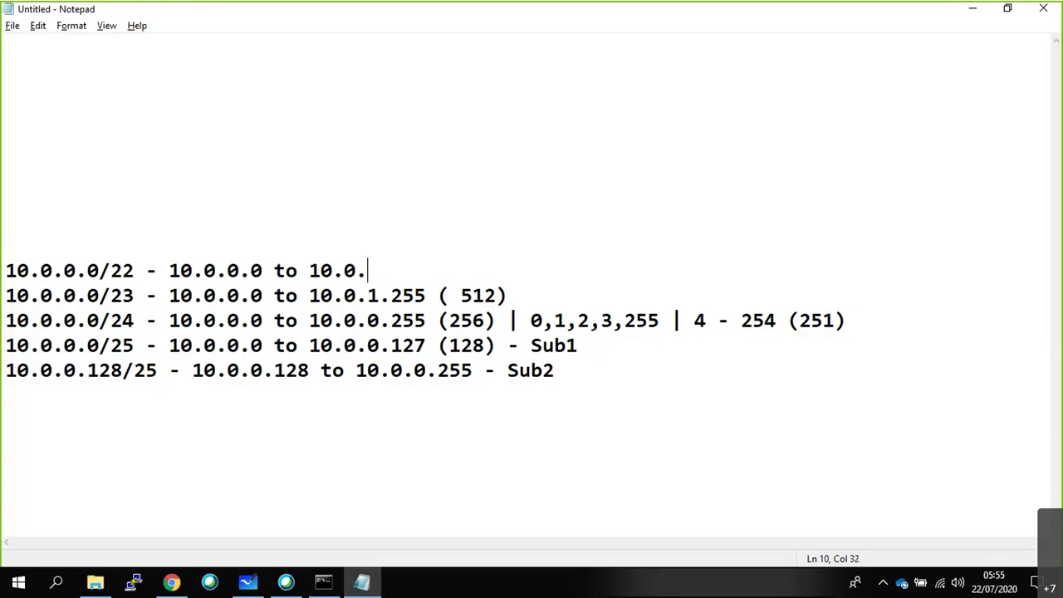
text(4.255 *)
key(BackSpace)
key(BackSpace)
text(()
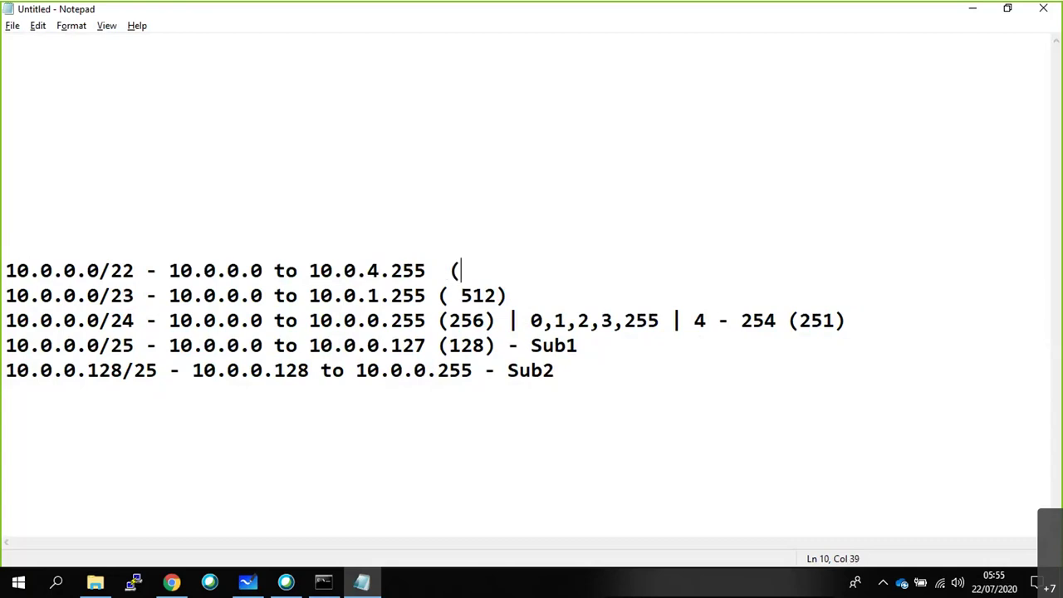
text(1024))
key(Up)
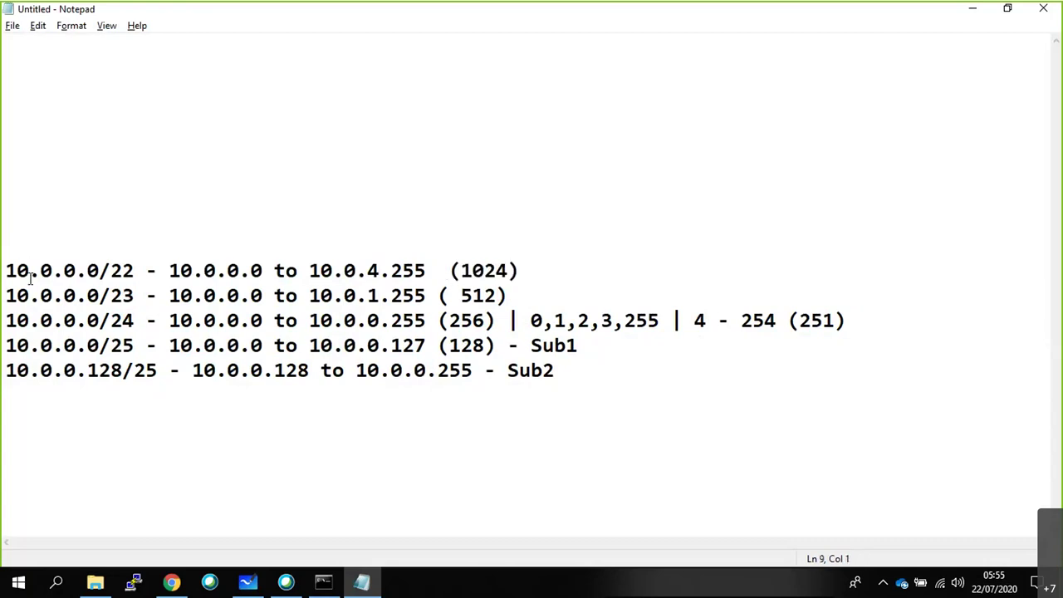
Duplicate the /22 line and edit the copy to '/21 - 10.0.0.0 to 10.0.8.255 (2048)'.
key(Down)
key(shift+Down)
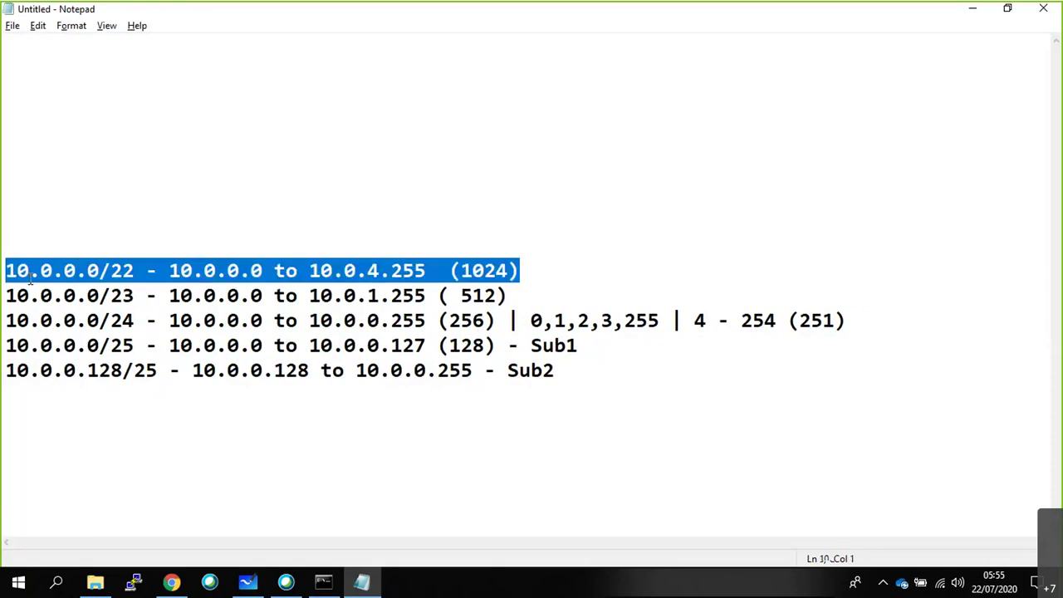
key(ctrl+c)
key(Left)
key(ctrl+v)
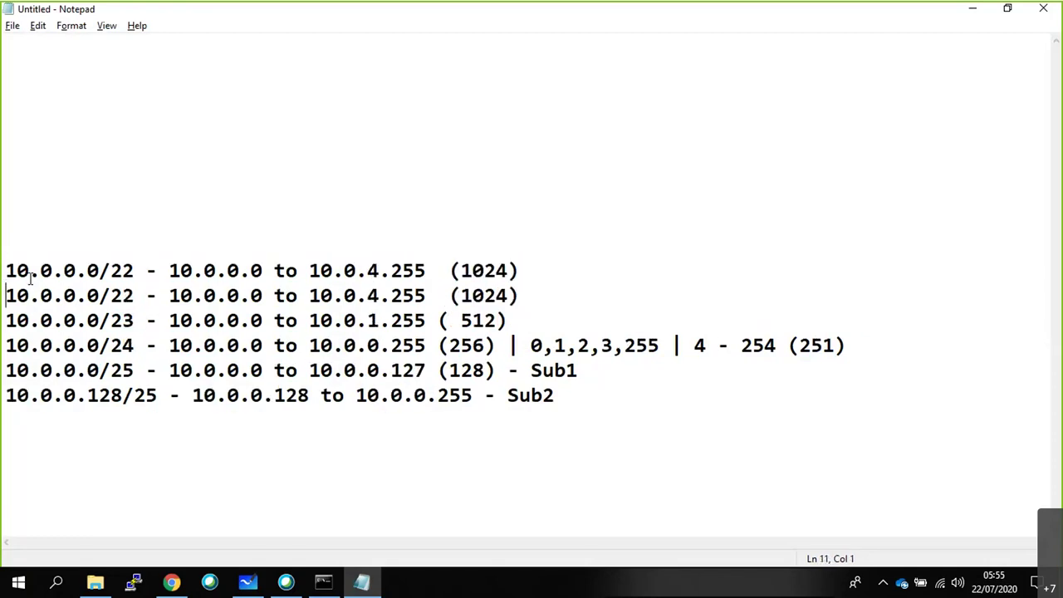
key(Up)
click(134, 270)
text(=)
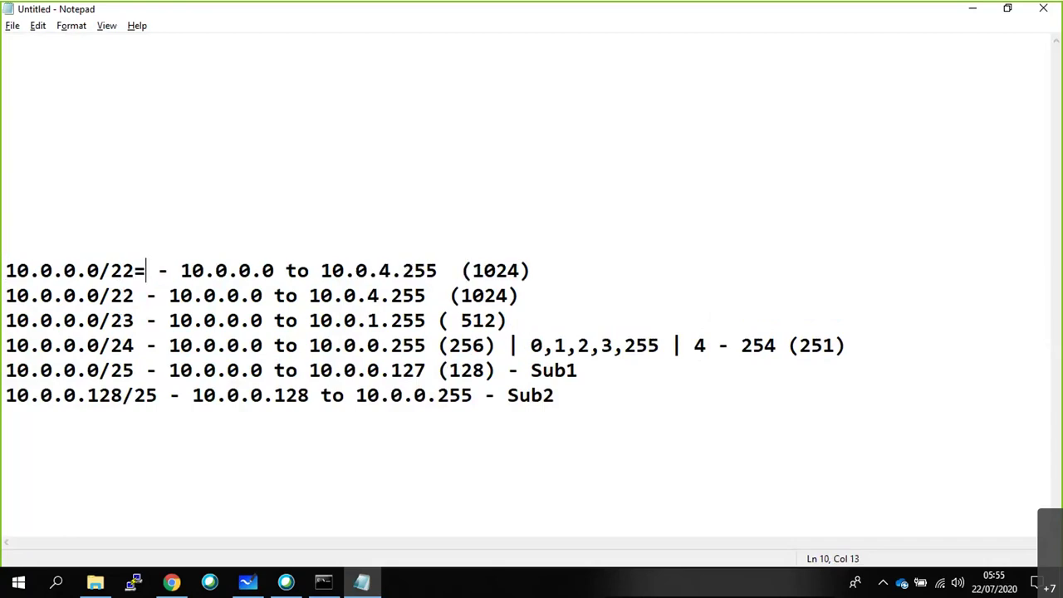
key(BackSpace)
key(BackSpace)
text(1)
click(381, 270)
key(BackSpace)
text(8)
click(472, 271)
key(BackSpace)
text(2)
click(508, 270)
key(BackSpace)
key(BackSpace)
text(48)
Add a '10.0.0.0/20 - (4096)' line above /21.
click(34, 252)
text(10.0.0.0/22)
key(BackSpace)
text(0)
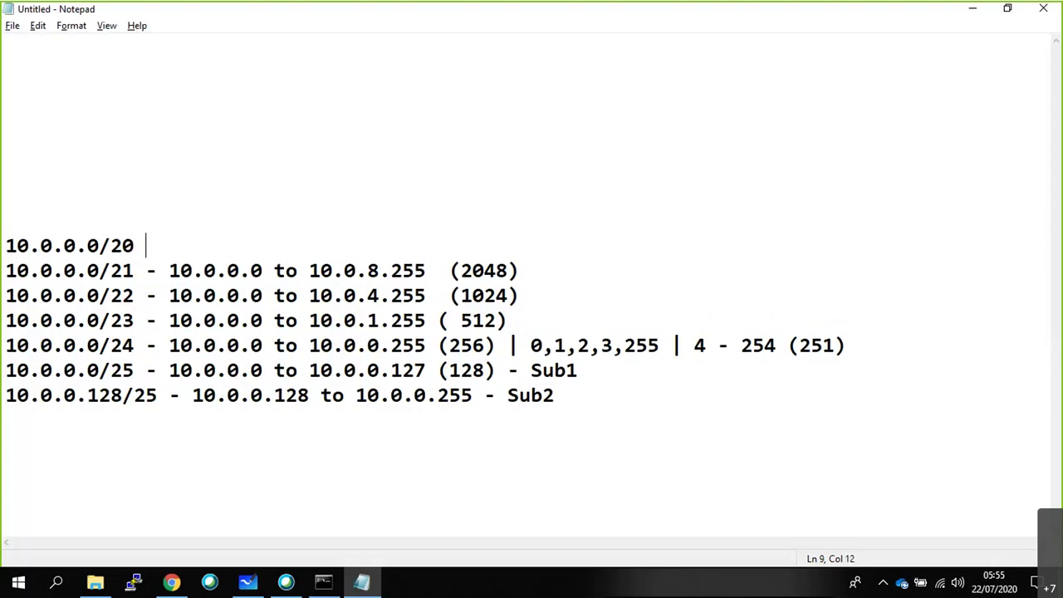
click(447, 219)
click(354, 239)
text(-  9408)
text(6)
key(BackSpace)
key(BackSpace)
key(BackSpace)
key(BackSpace)
key(BackSpace)
text((4096))
Add a '10.0.0.0/19 - (8192)' line above /20.
click(351, 230)
text(19,9)
key(BackSpace)
key(BackSpace)
key(BackSpace)
text(0)
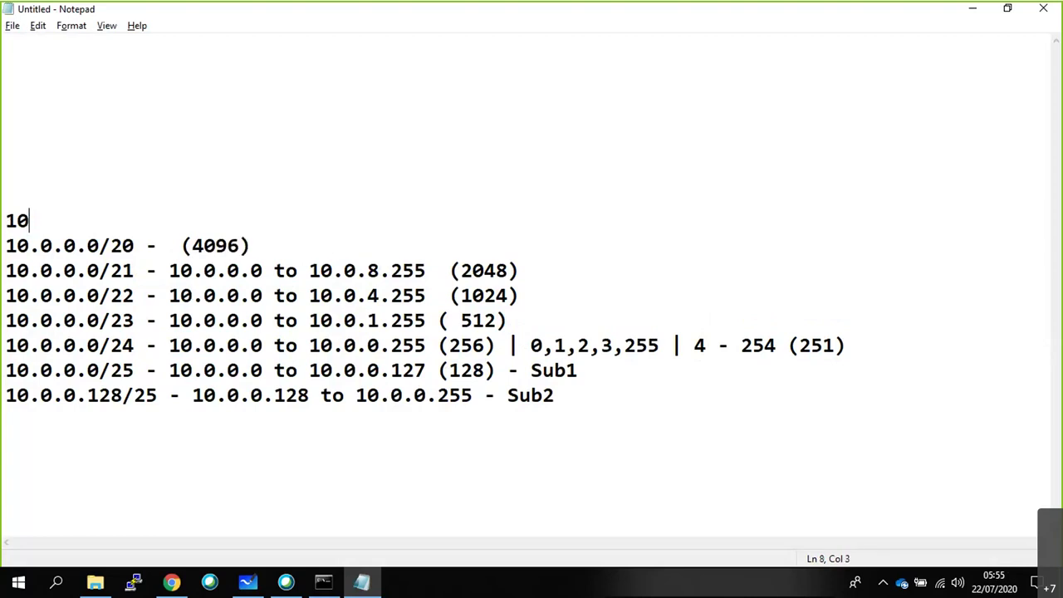
text(.0.0.0/19 - )
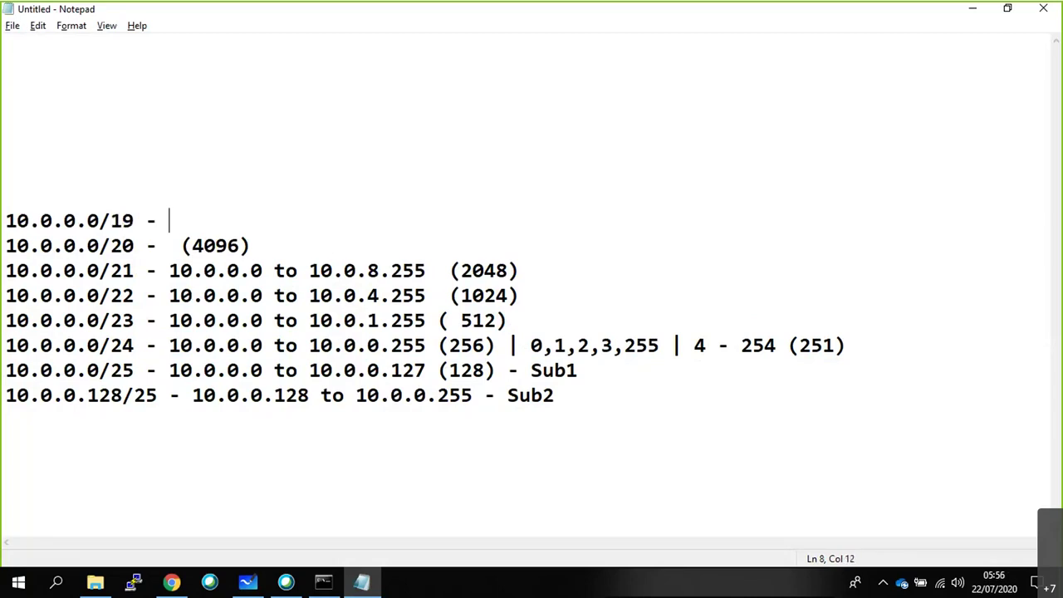
text(8192)
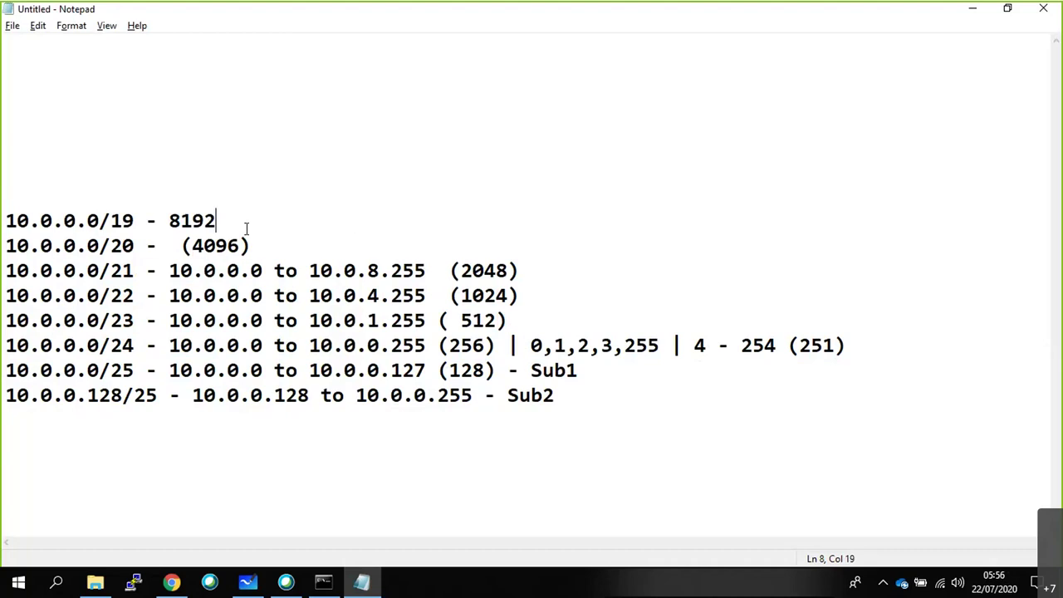
click(167, 221)
text(()
key(Right)
key(Right)
key(Right)
key(Right)
text())
Remove the extra space before (4096) and add a '10.0.0.0/18 - 16K' line.
key(Down)
key(Left)
key(Left)
key(Left)
key(Left)
key(Left)
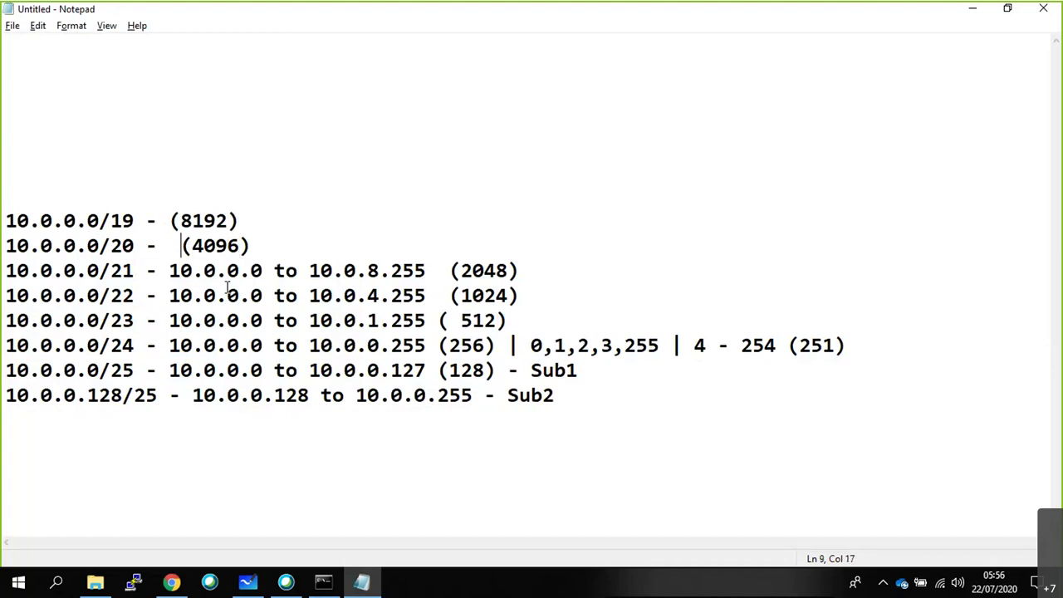
key(BackSpace)
text(10.0.0.0)
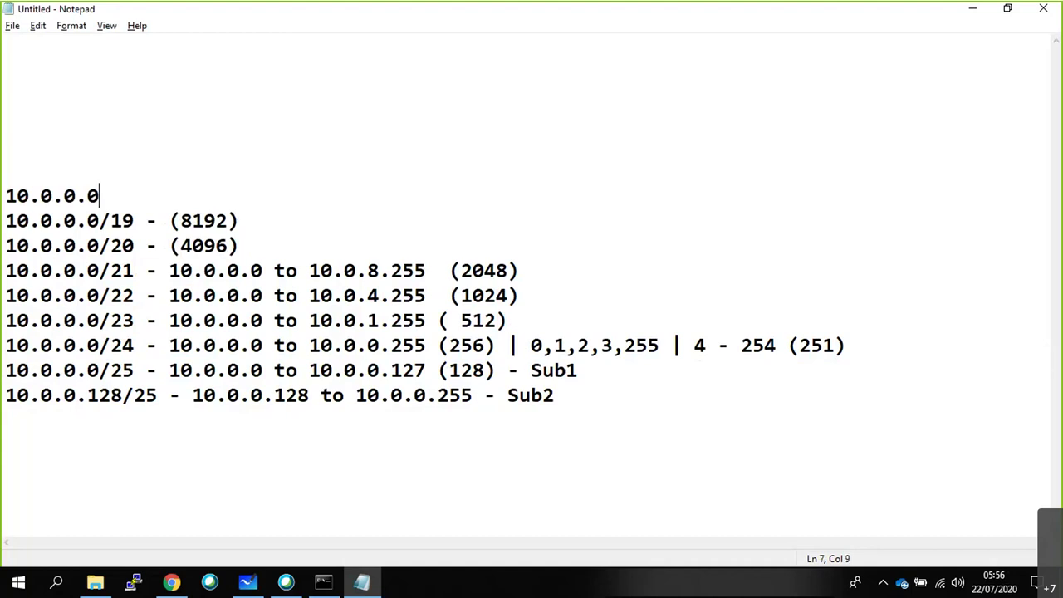
text(/18 - 16K)
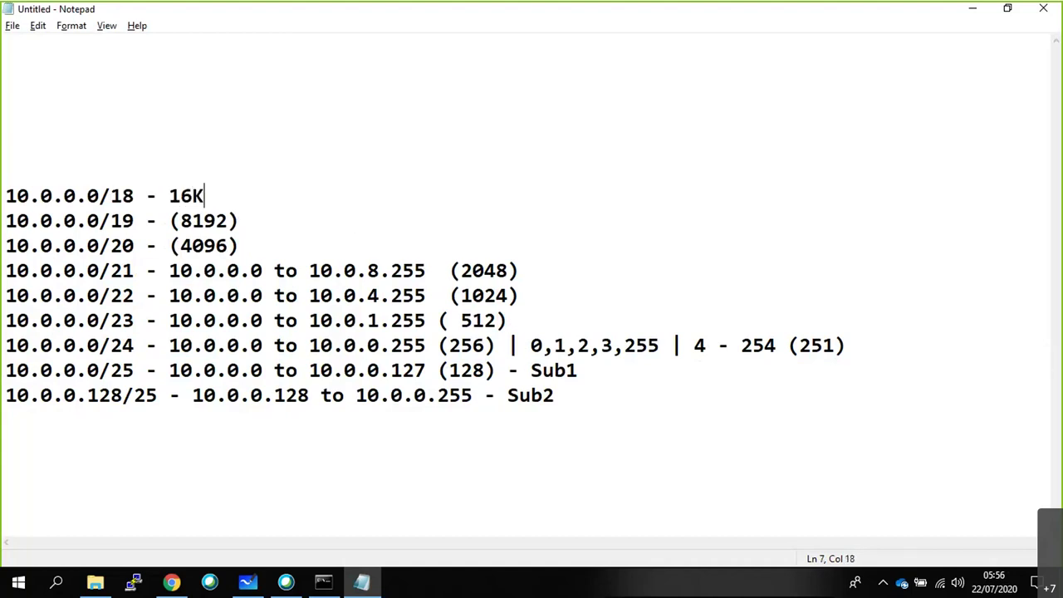
Add '10.0.0.0/17 - 32K' and '10.0.0.0/16 - 65K' lines at the top.
key(Up)
text(10.0.0.0)
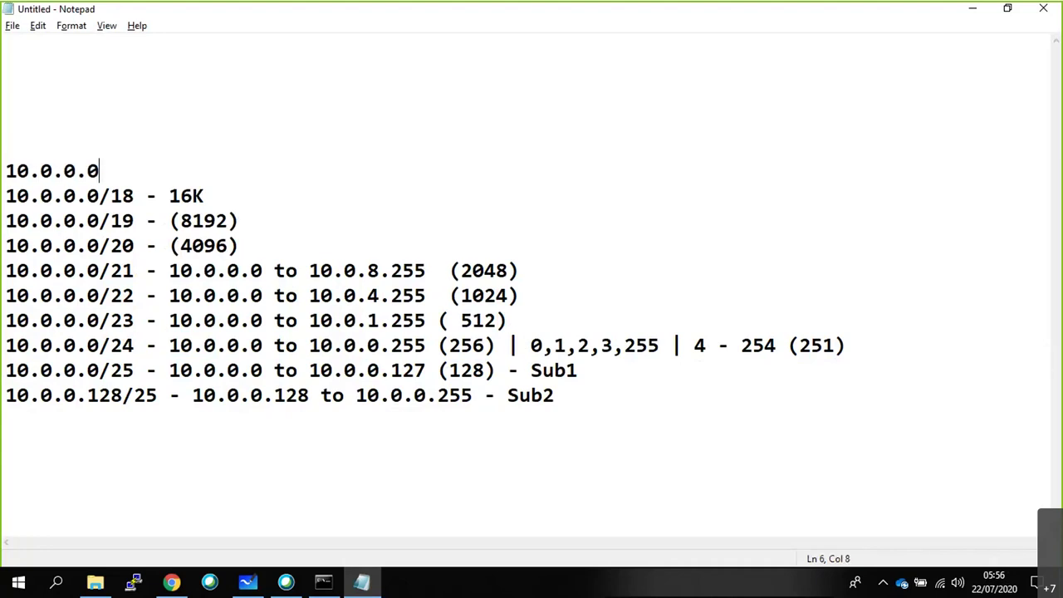
text(/17 -  32K)
click(33, 141)
text(10.0.0.0)
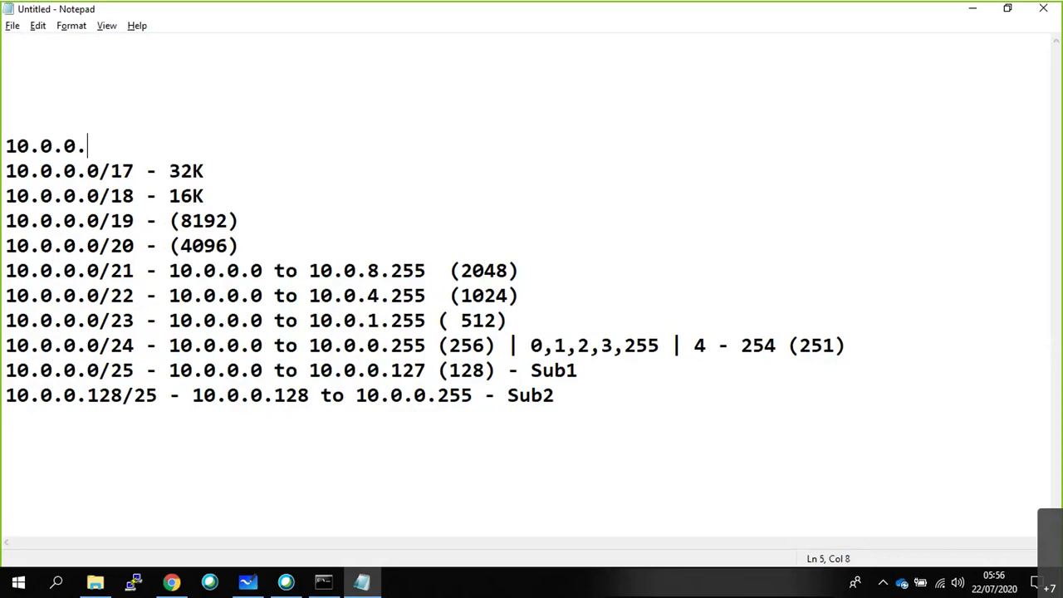
text(/16 - 65K)
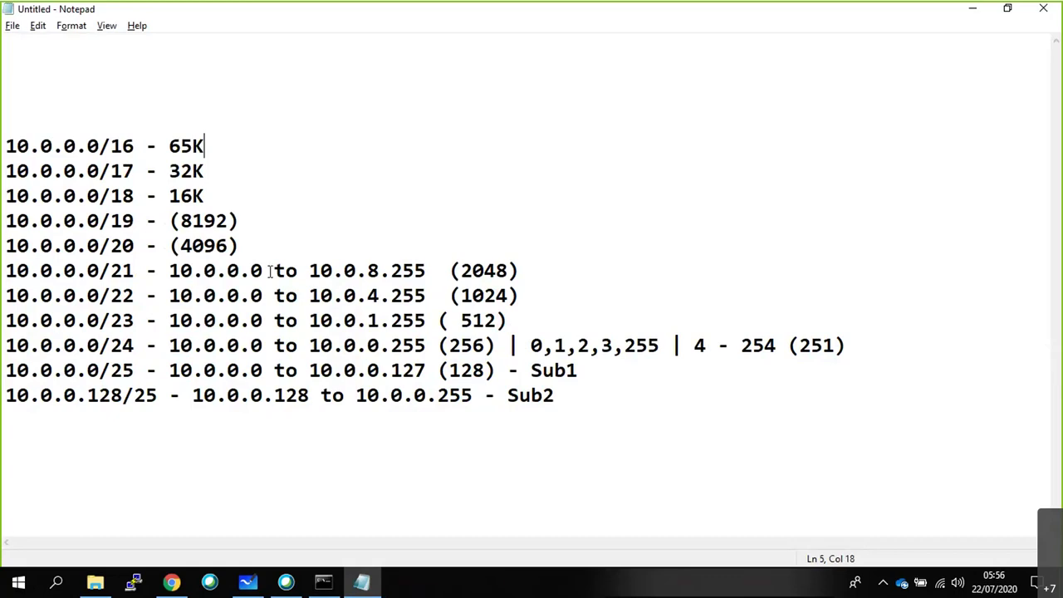
Replace the old Sub2 line with a '10.0.0.0/26 - 64' entry.
drag(584, 396, 7, 396)
key(BackSpace)
text(19)
key(BackSpace)
text(0.0.0.0/26 - )
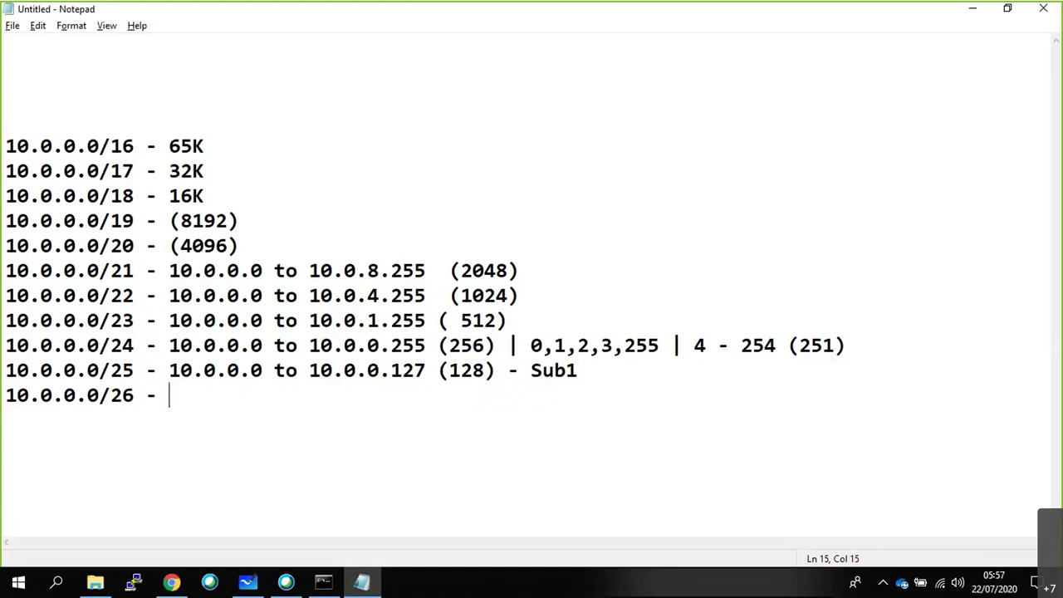
text(64)
Add the lines 10.0.0.0/27 - 32, 10.0.0.0/28 - 16 and 10.0.0.0/29 - 8 to the Notepad list.
key(Return)
text(10.0.0.)
text(0)
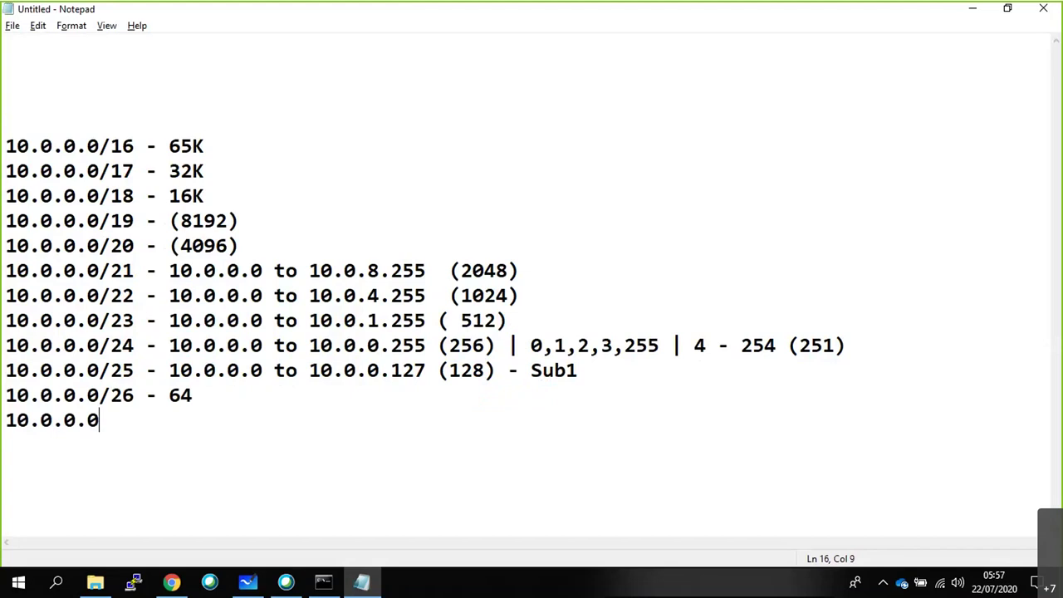
text(/27 - 32)
key(Return)
text(10)
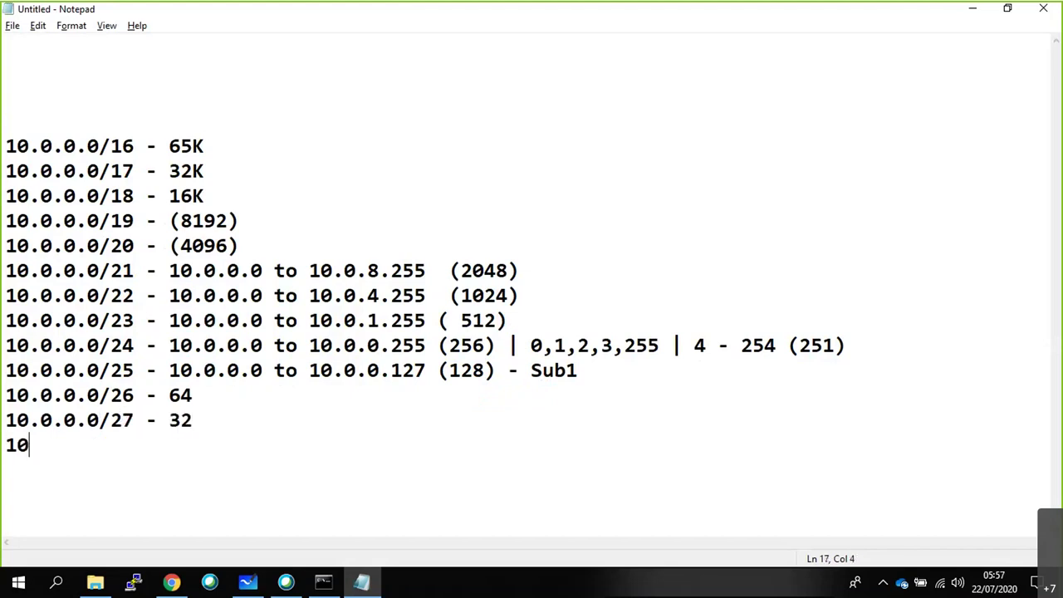
text(.0.0.0/2)
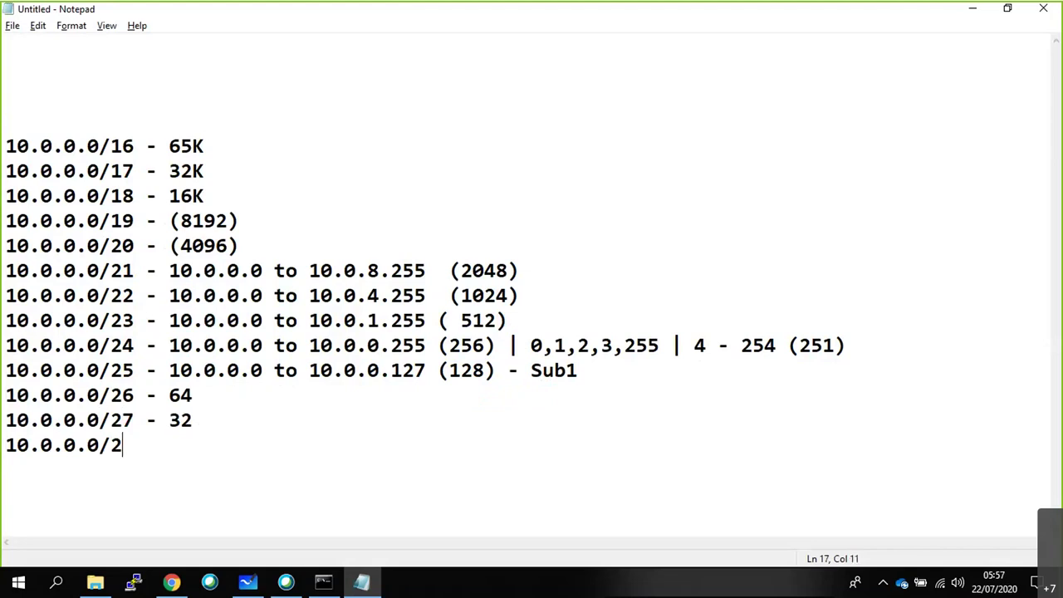
text(8 - 16)
key(Return)
text(10.0.0.0/)
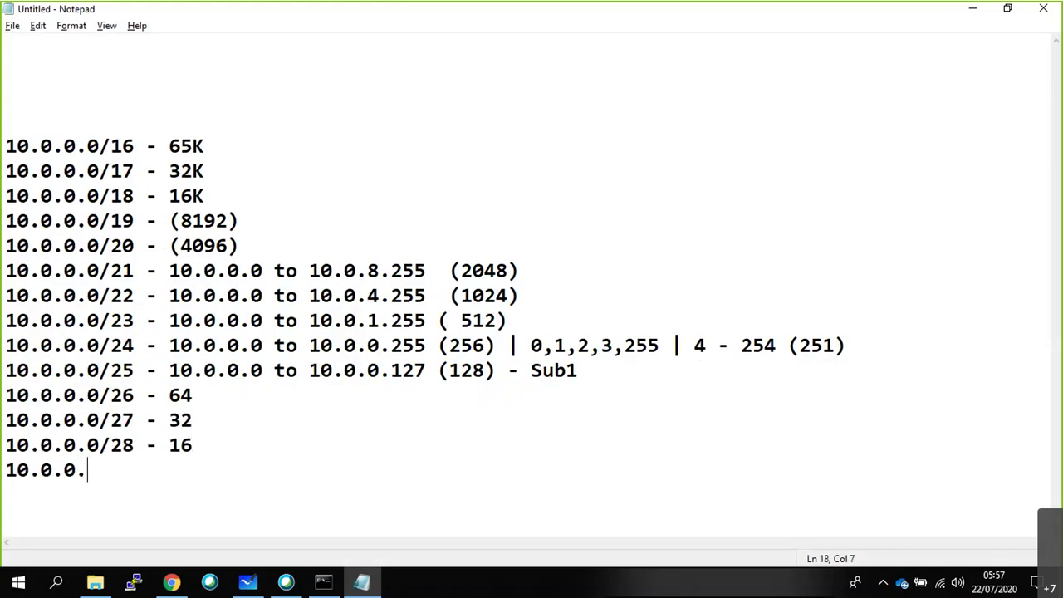
text(29 - 8)
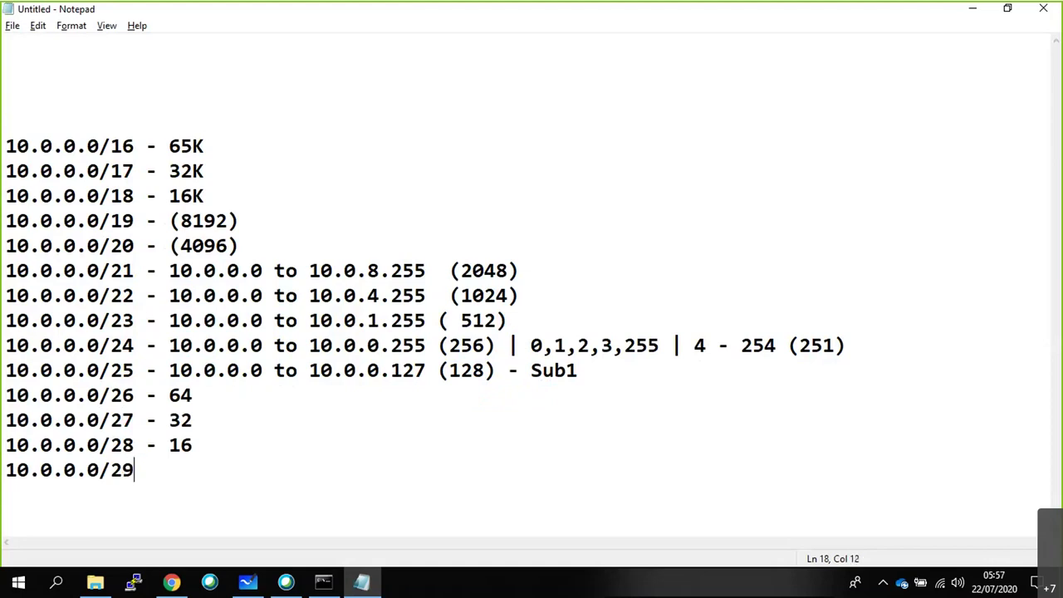
Add the lines 10.0.0.0/30 - 4, 10.0.0.0/31 - 2 and 10.0.0.0/32 - 1, fixing a typo.
key(Return)
text(10.0.0.0/30 - 4)
key(Return)
text(10.0.0.0)
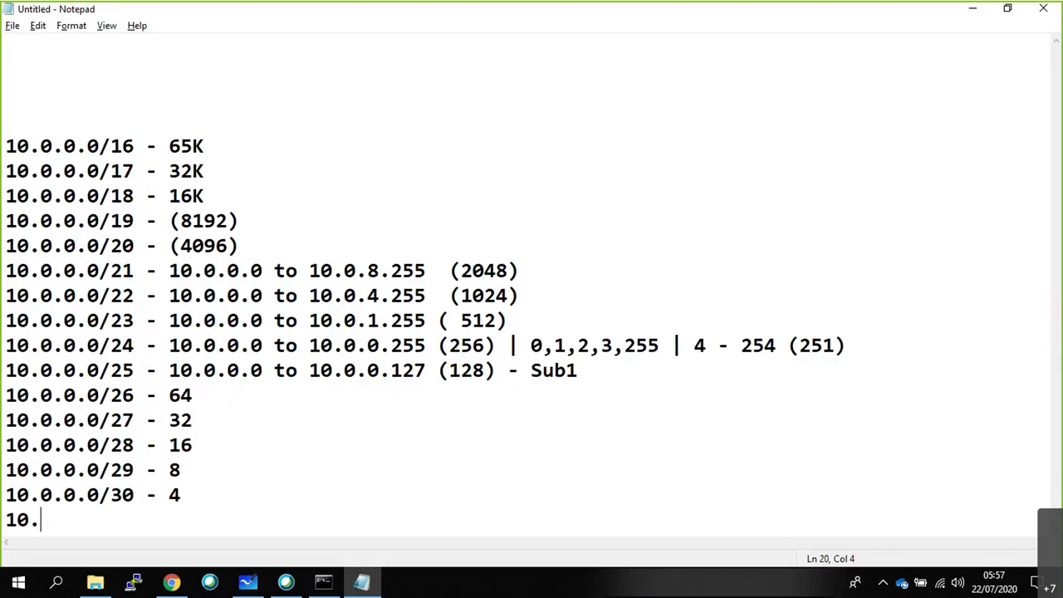
text(/31 - 2)
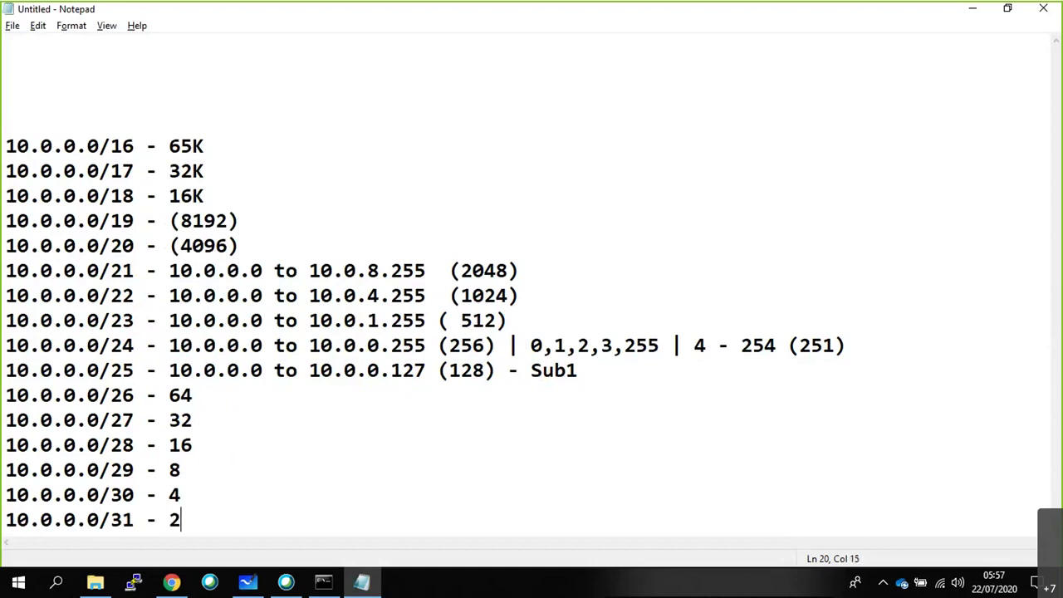
key(Return)
text(10.0.0.0)
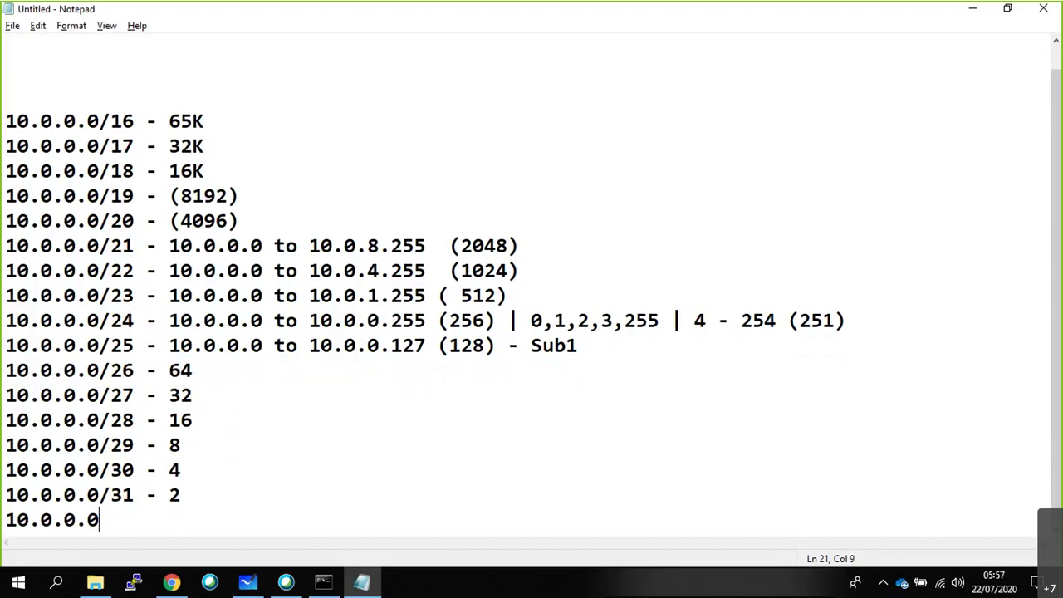
text(/32 - 1)
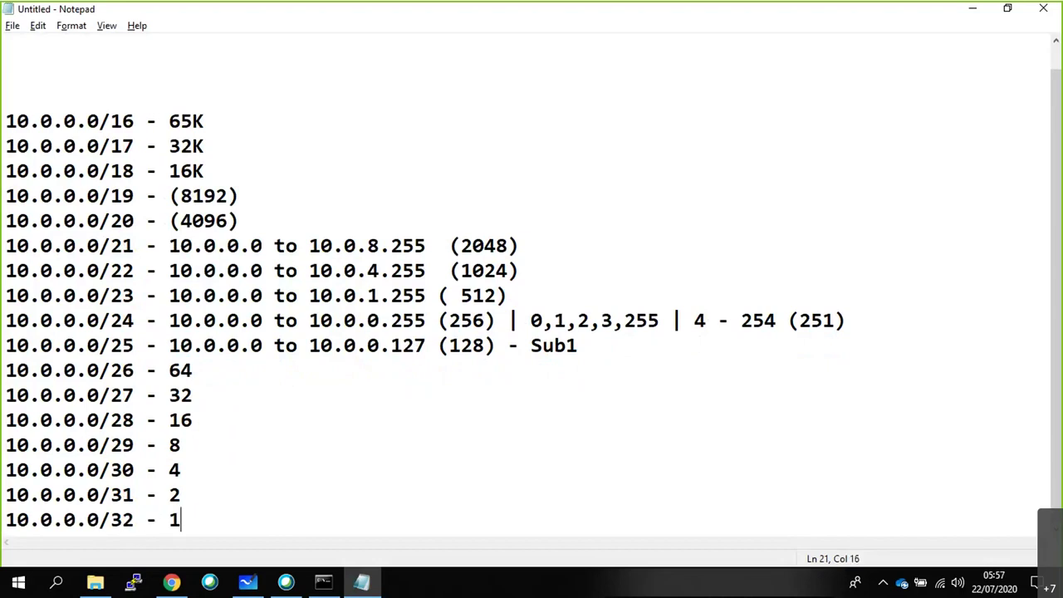
scroll(80, 139, up, 1)
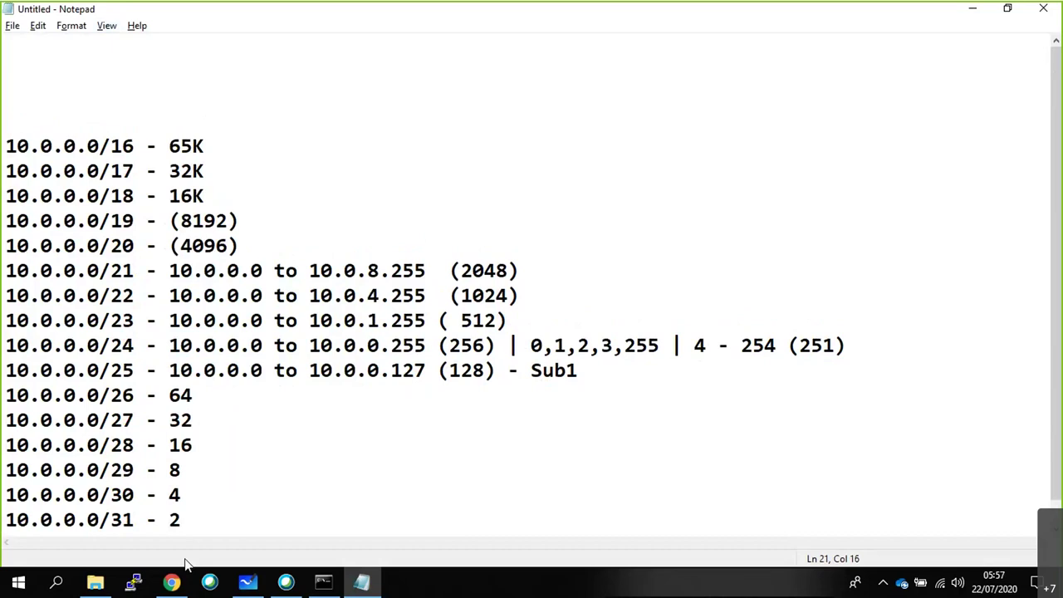
drag(135, 344, 6, 345)
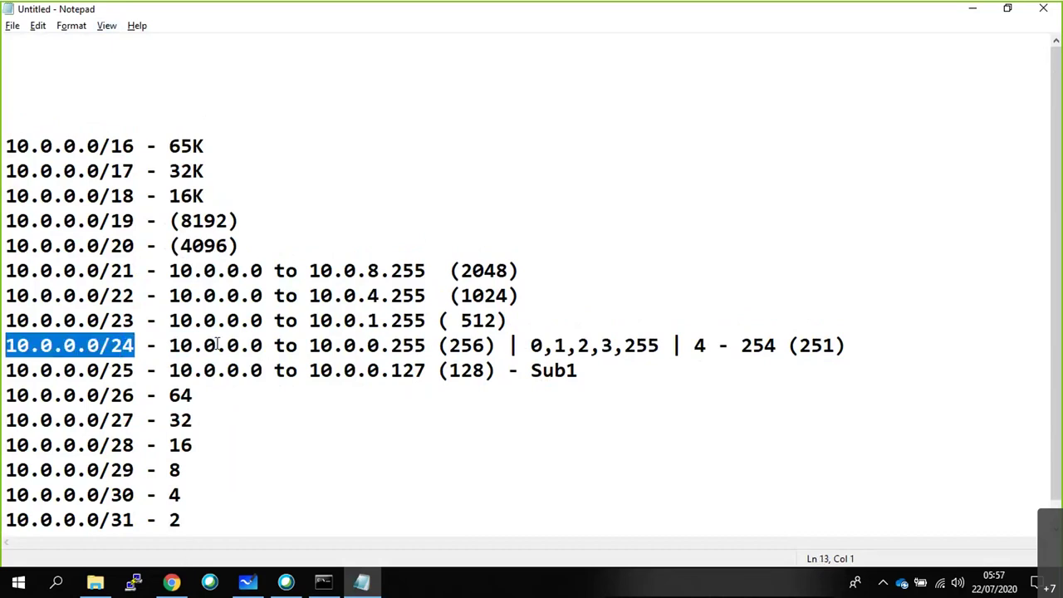
drag(426, 344, 406, 348)
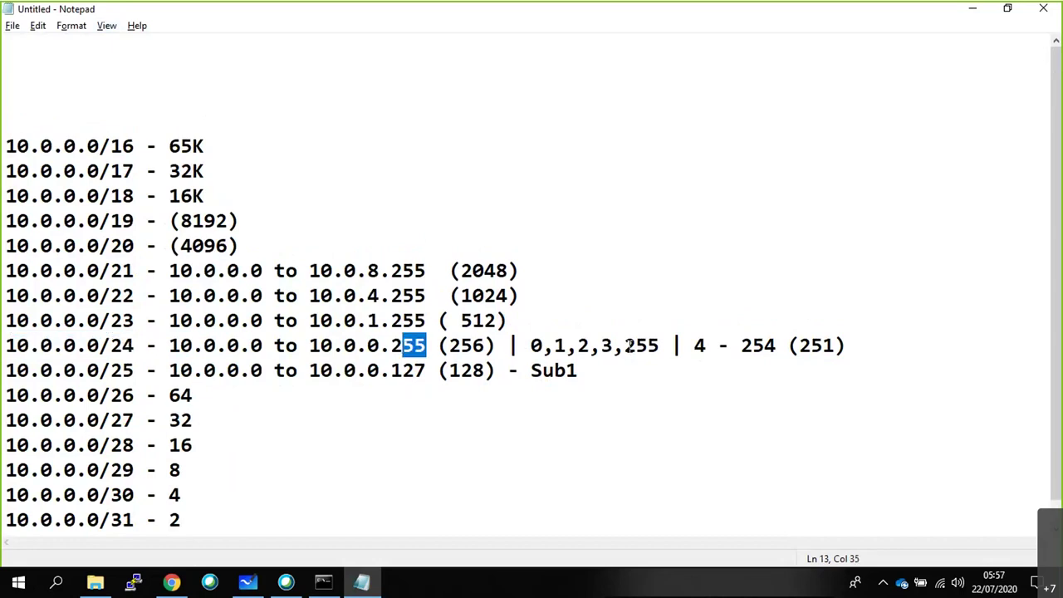
drag(263, 345, 255, 345)
drag(426, 344, 390, 345)
click(251, 345)
drag(263, 345, 251, 345)
drag(413, 345, 403, 346)
Underline the 0.0 in 10.0.0.0/16 and draw three blue subnet boxes inside the network box.
key(alt+Tab)
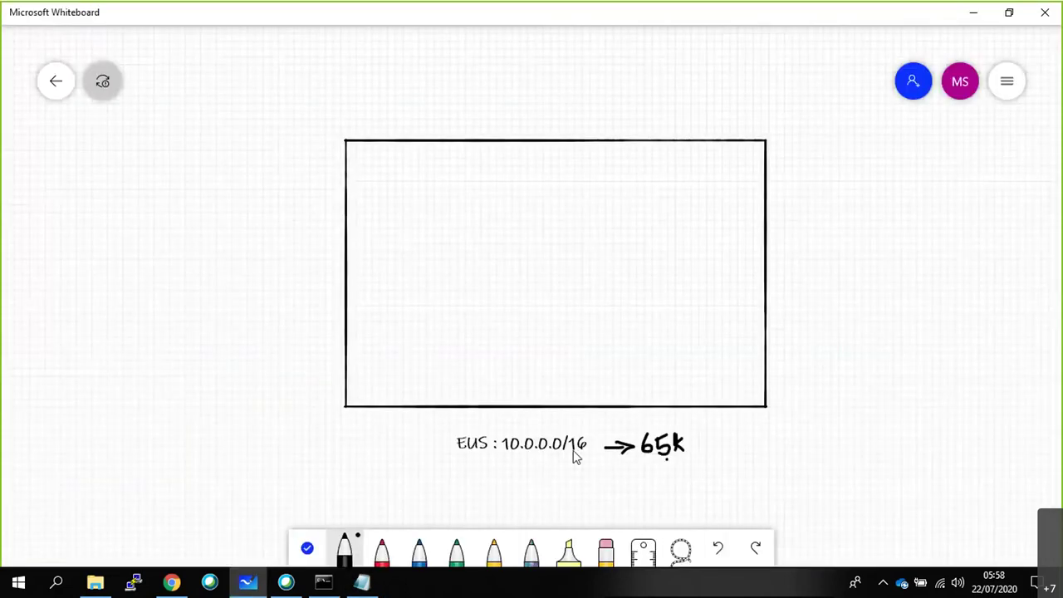
drag(513, 451, 533, 451)
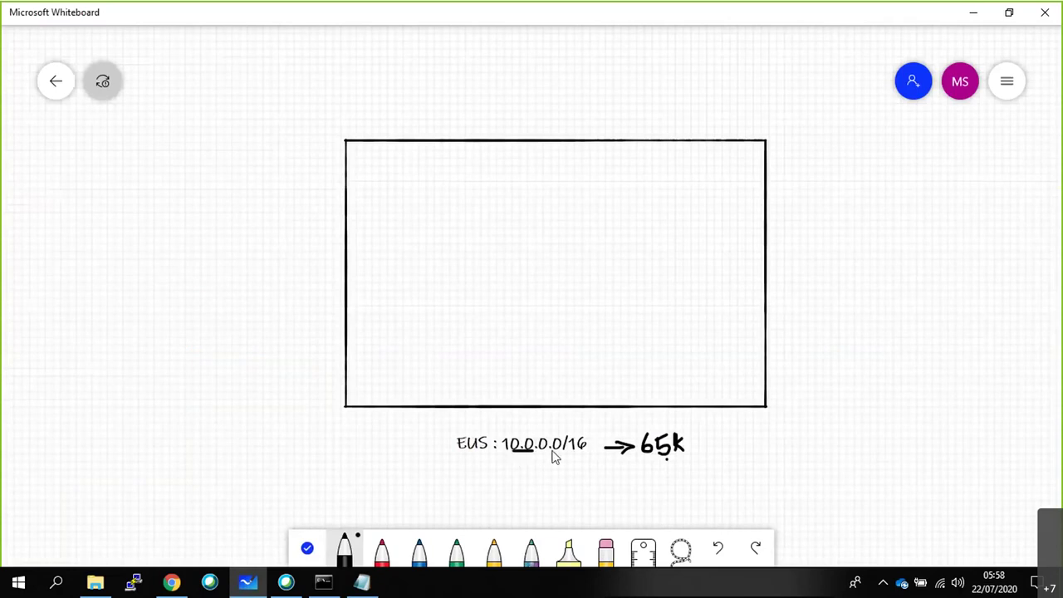
click(382, 552)
click(418, 552)
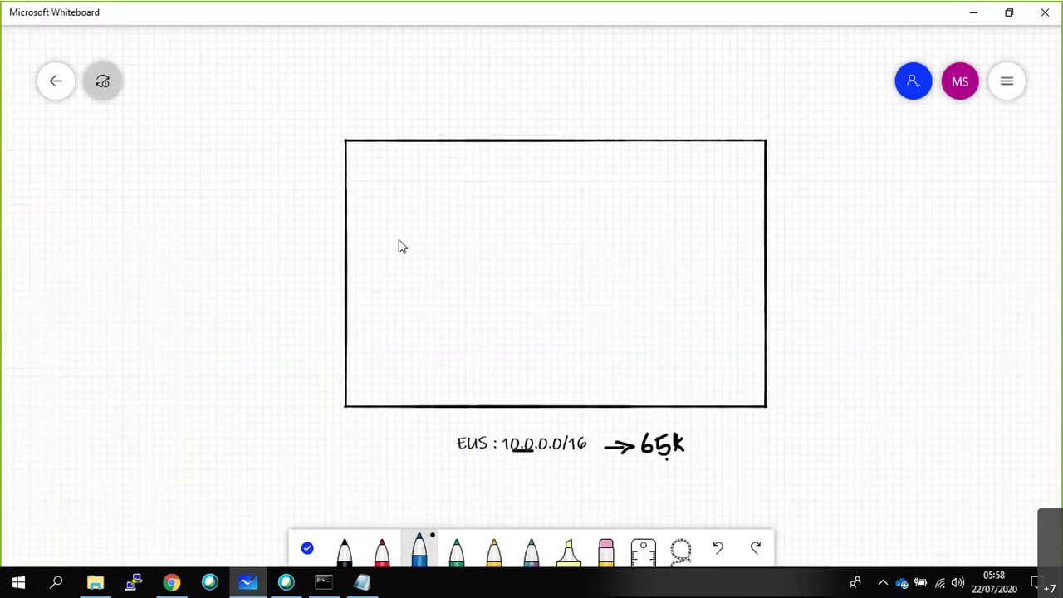
mouse_move(388, 177)
mouse_down()
mouse_move(384, 352)
mouse_move(469, 347)
mouse_move(470, 199)
mouse_move(391, 178)
mouse_up()
mouse_move(510, 178)
mouse_down()
mouse_move(515, 340)
mouse_move(543, 347)
mouse_move(588, 288)
mouse_move(585, 181)
mouse_move(507, 178)
mouse_up()
mouse_move(641, 177)
mouse_down()
mouse_move(640, 313)
mouse_move(652, 347)
mouse_move(736, 233)
mouse_move(709, 183)
mouse_move(648, 176)
mouse_up()
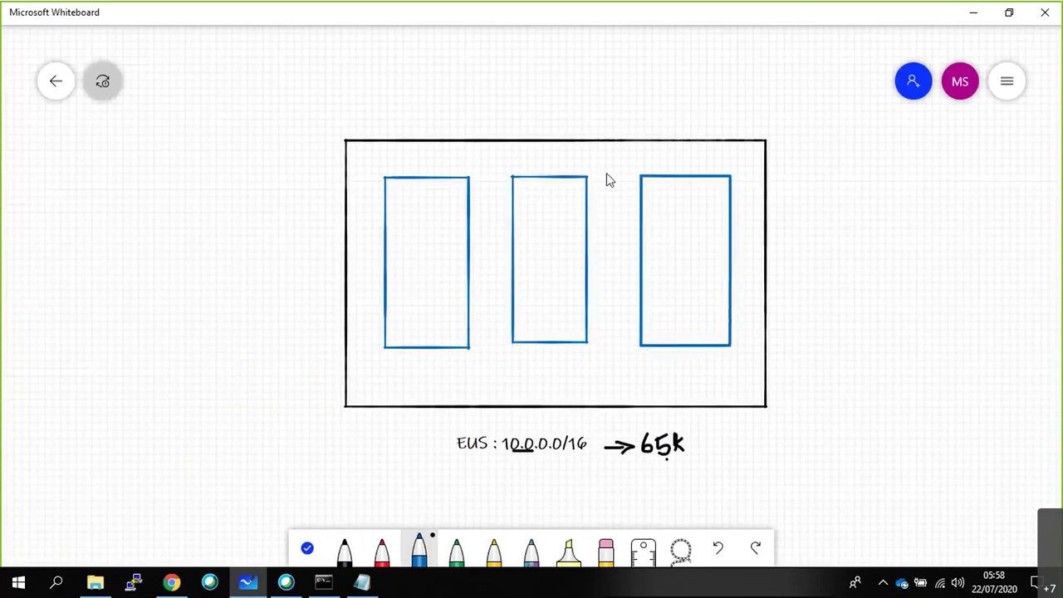
Label the three boxes 10.0.0.0/24, 10.0.1.0/24 and 10.0.2.0/24 with text.
right_click(384, 373)
click(400, 324)
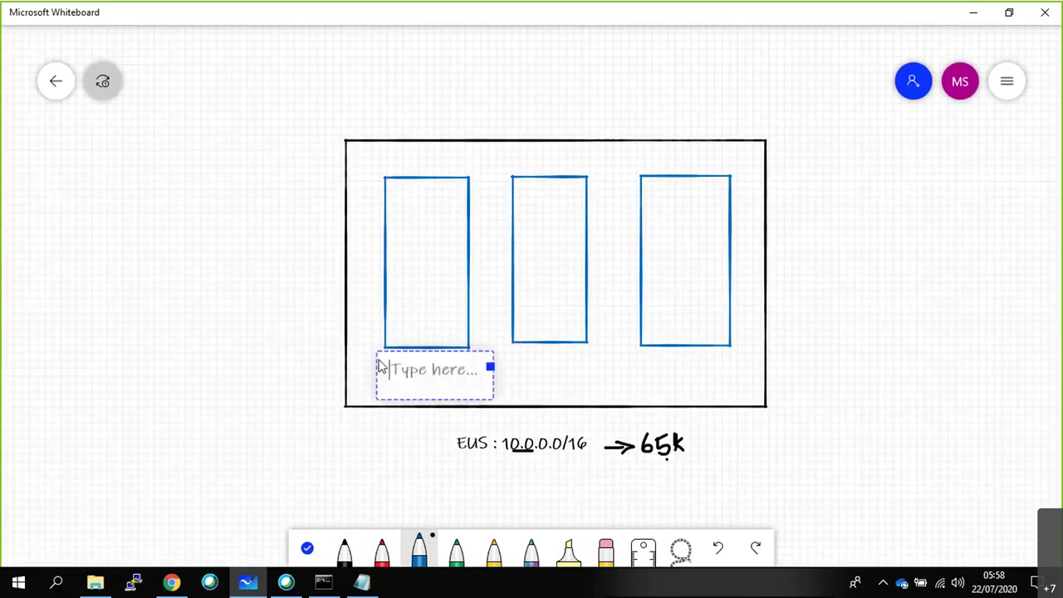
text(10.0.0.0/24)
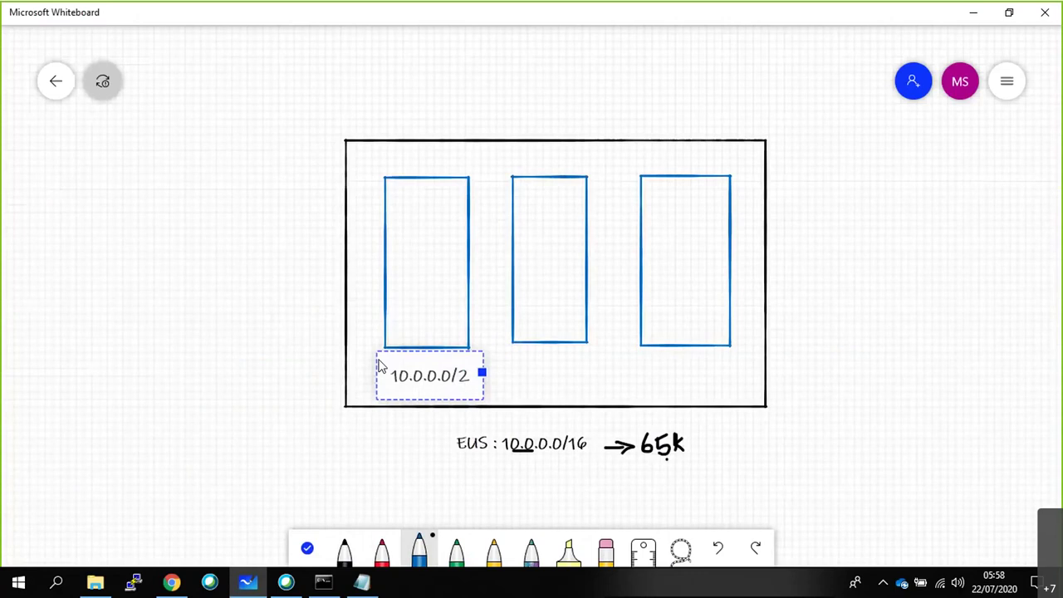
right_click(508, 371)
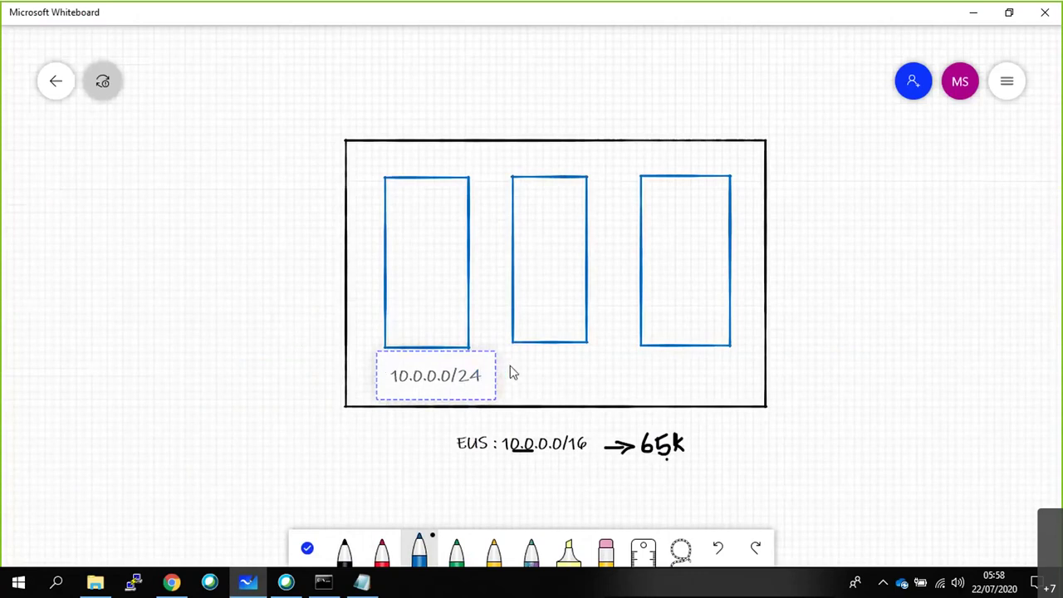
click(528, 329)
text(10.)
text(0)
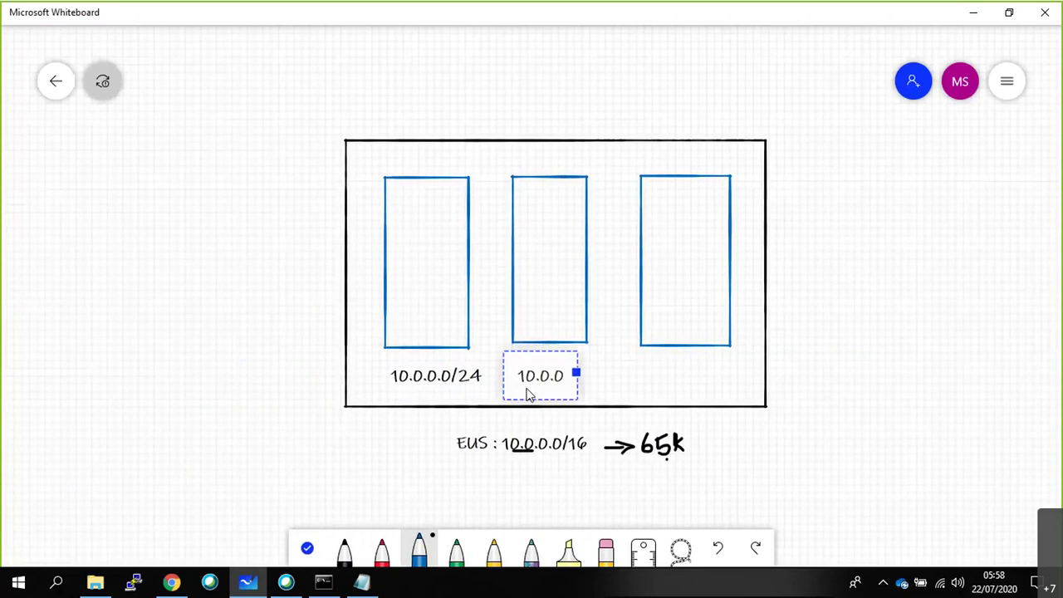
key(BackSpace)
text(1.0/24)
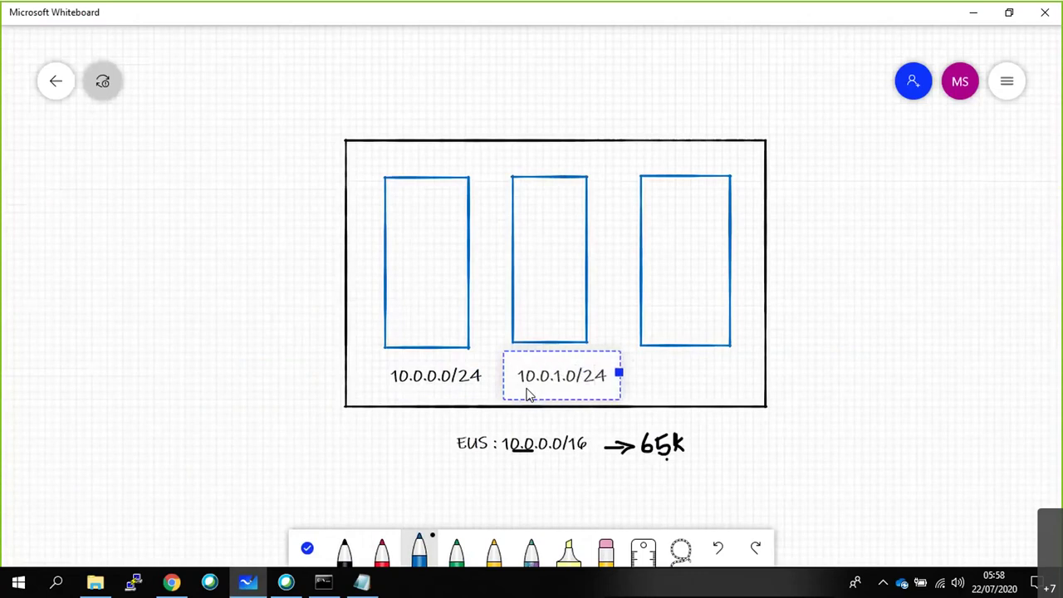
click(664, 370)
click(676, 326)
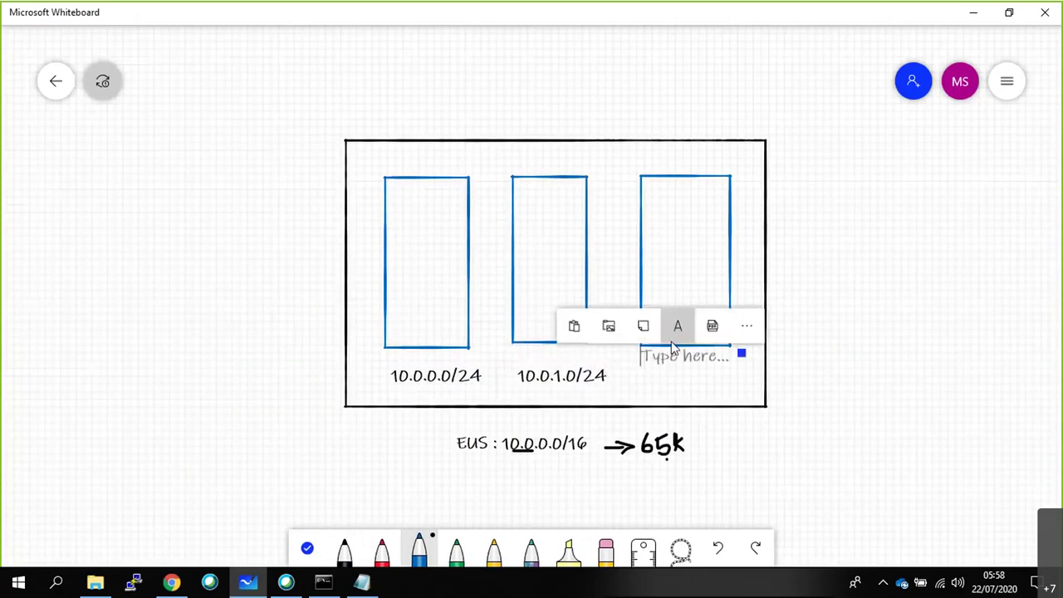
text(10.0.2)
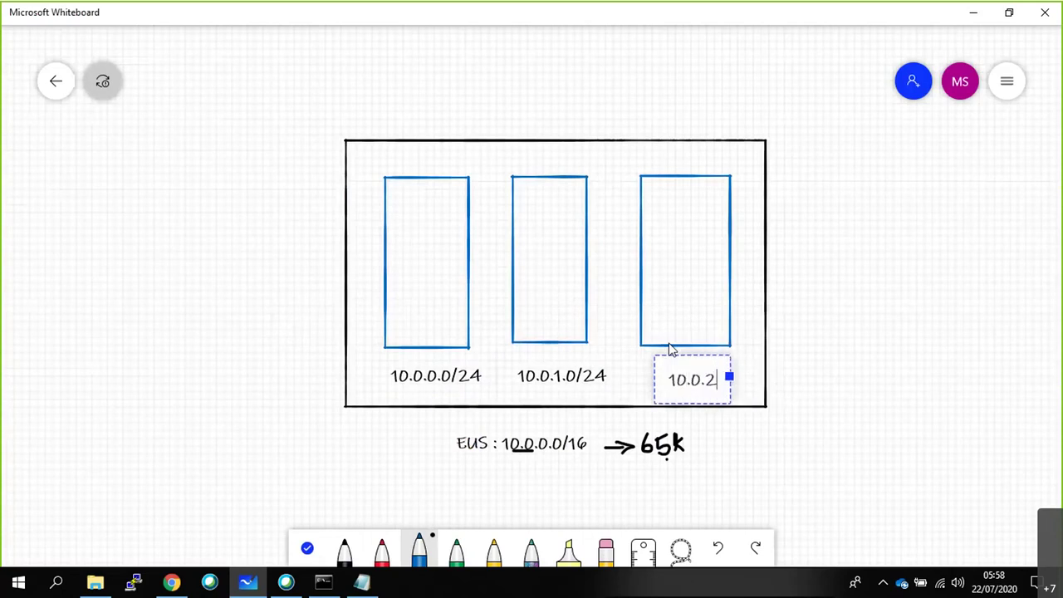
text(.0/24)
click(746, 438)
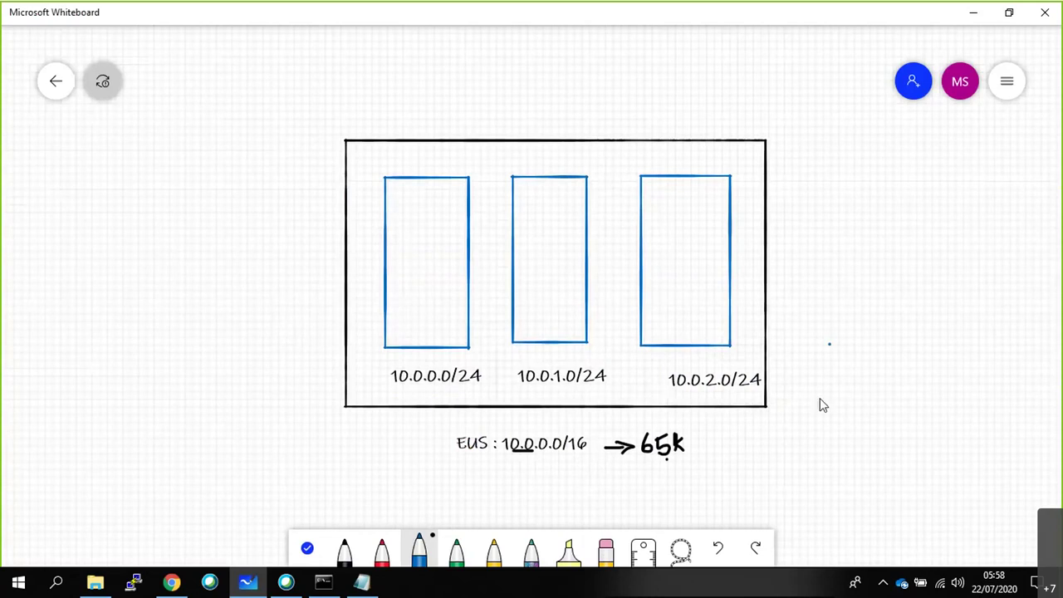
Draw a dotted trail after the boxes and add a 10.0.255.0/24 label at its end.
click(780, 379)
click(790, 379)
drag(799, 380, 813, 377)
click(826, 377)
right_click(854, 381)
click(868, 329)
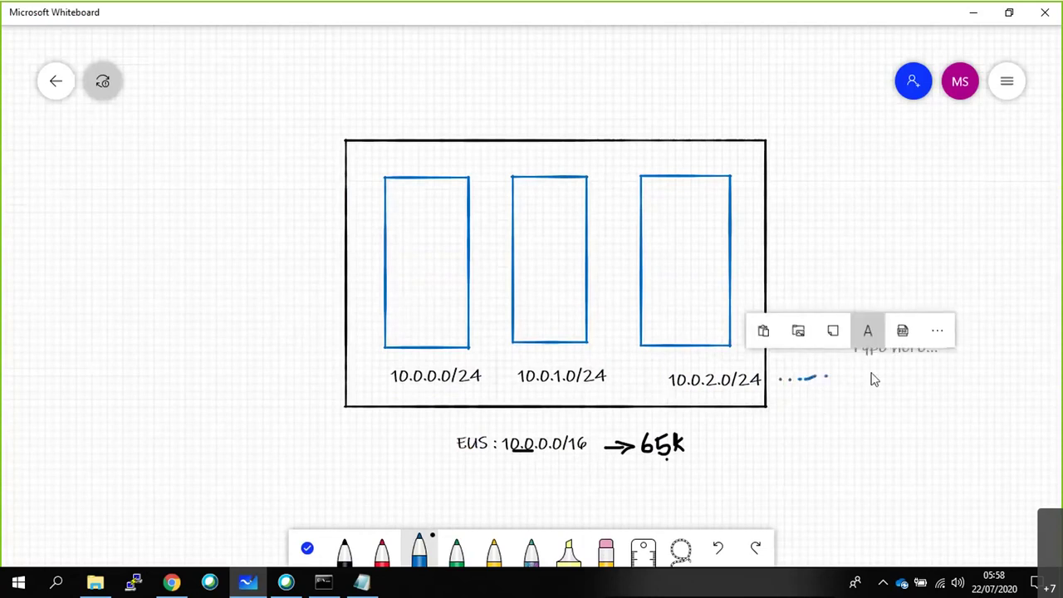
text(10000)
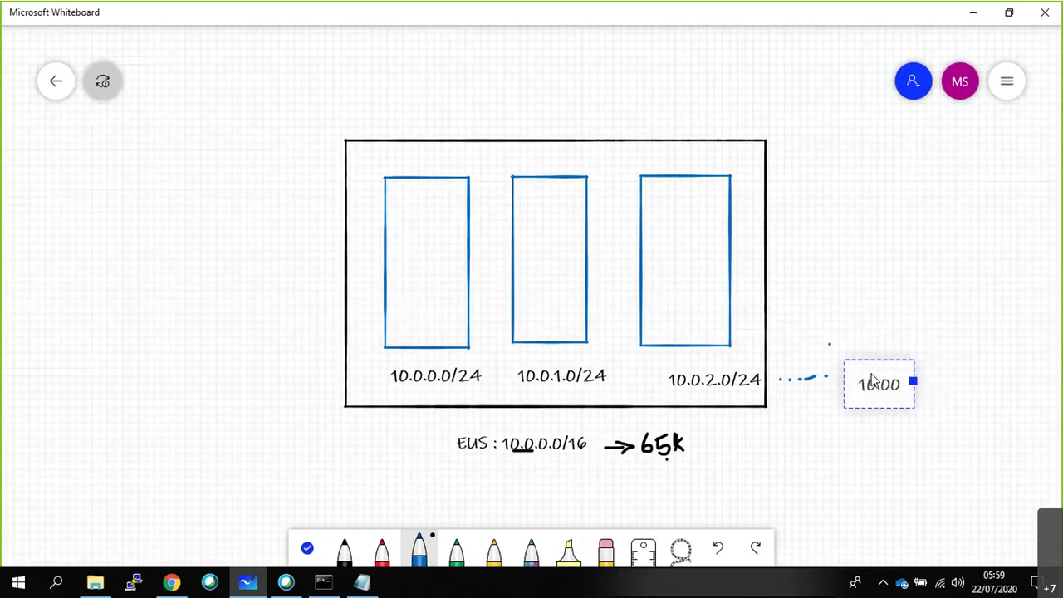
key(BackSpace)
text(.255.0//24)
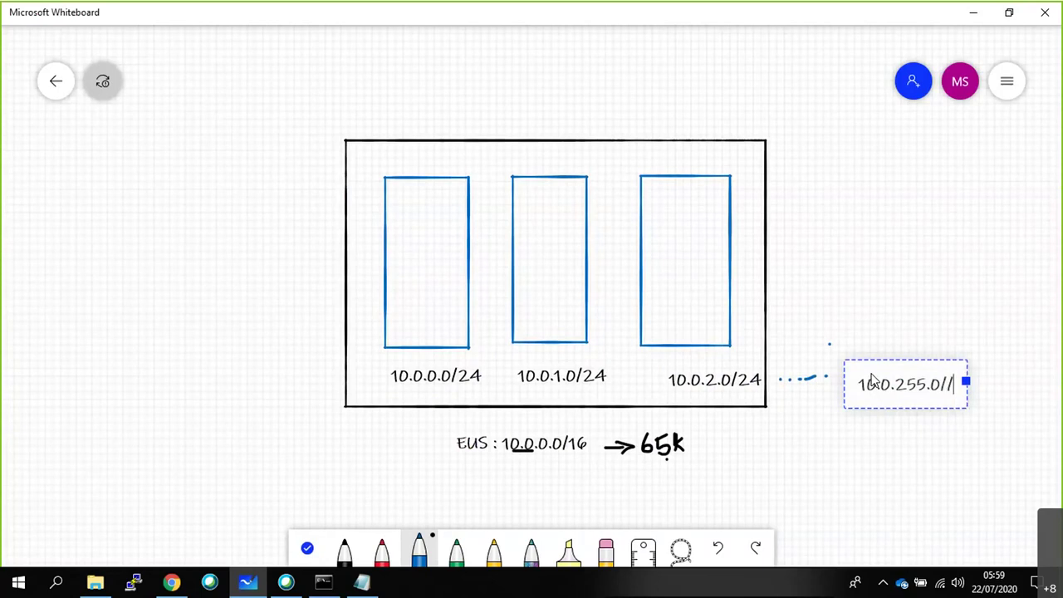
key(BackSpace)
key(BackSpace)
key(BackSpace)
text(24)
click(827, 452)
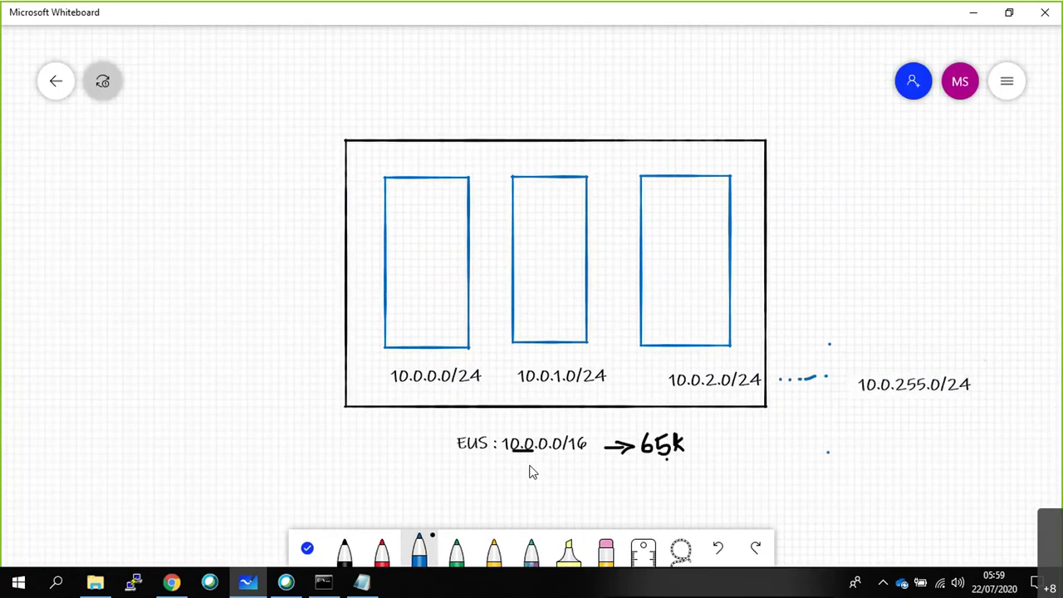
Underline 10.0.0.0/16 and the 24 in 10.0.255.0/24, and handwrite a subnet-count note.
drag(506, 455, 555, 462)
drag(555, 462, 584, 462)
drag(959, 392, 971, 391)
mouse_move(121, 274)
mouse_down()
mouse_move(134, 292)
mouse_move(149, 277)
mouse_move(148, 289)
mouse_move(193, 275)
mouse_move(208, 256)
mouse_up()
drag(165, 301, 204, 295)
drag(648, 468, 702, 472)
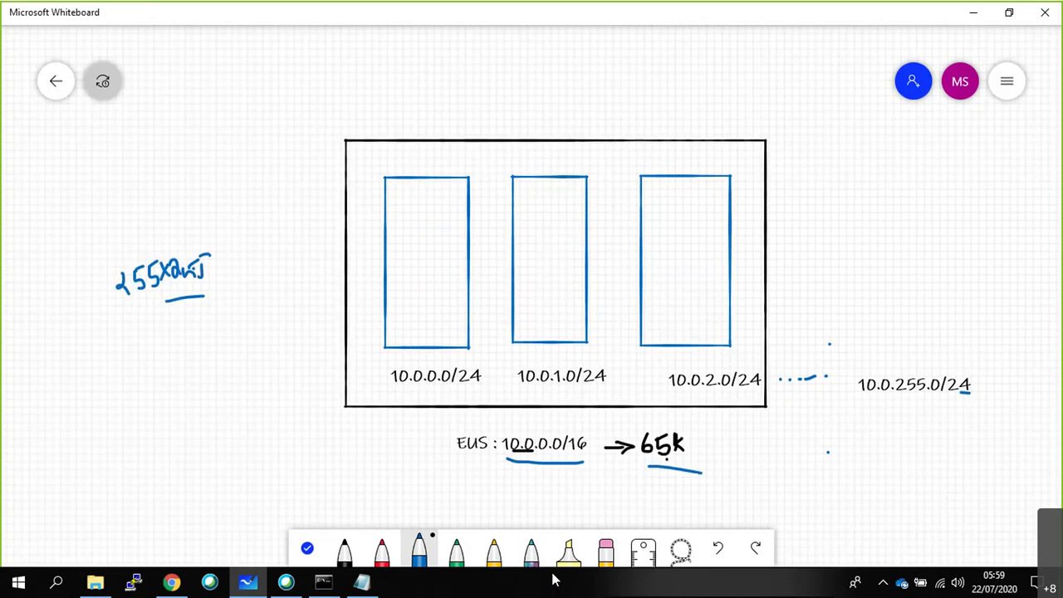
Undo the handwritten 255x note and open VNET1 from the portal's deployment notification.
key(ctrl+z)
key(ctrl+z)
key(ctrl+z)
key(ctrl+z)
key(ctrl+z)
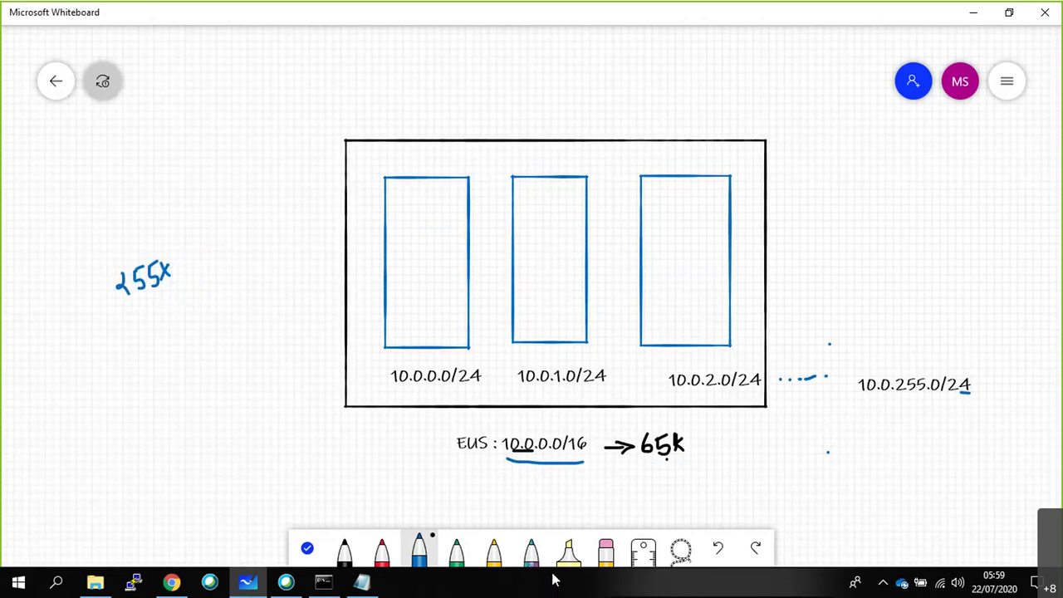
key(ctrl+z)
key(ctrl+z)
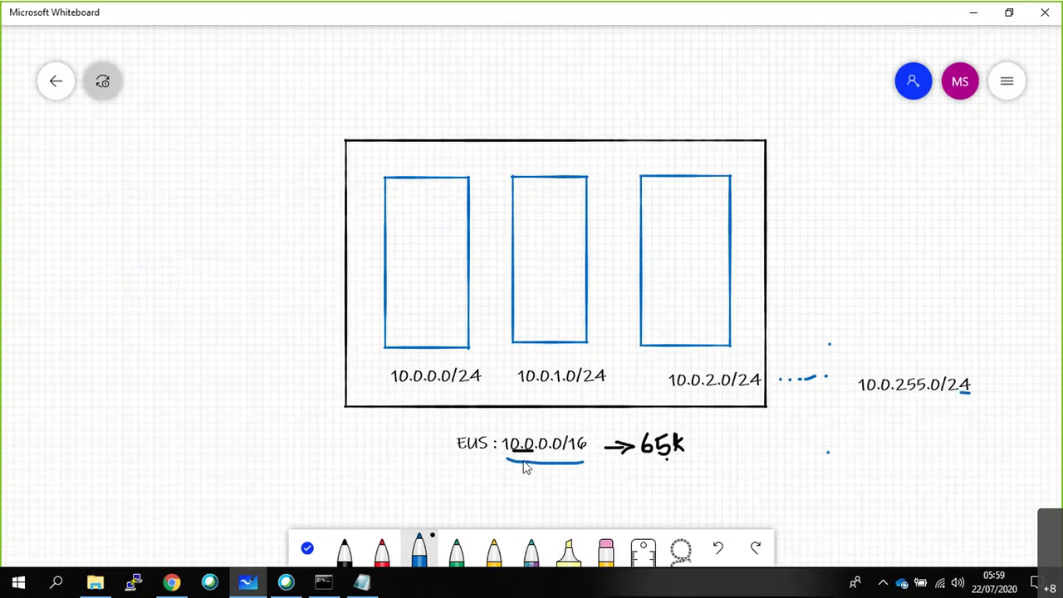
click(171, 581)
click(487, 397)
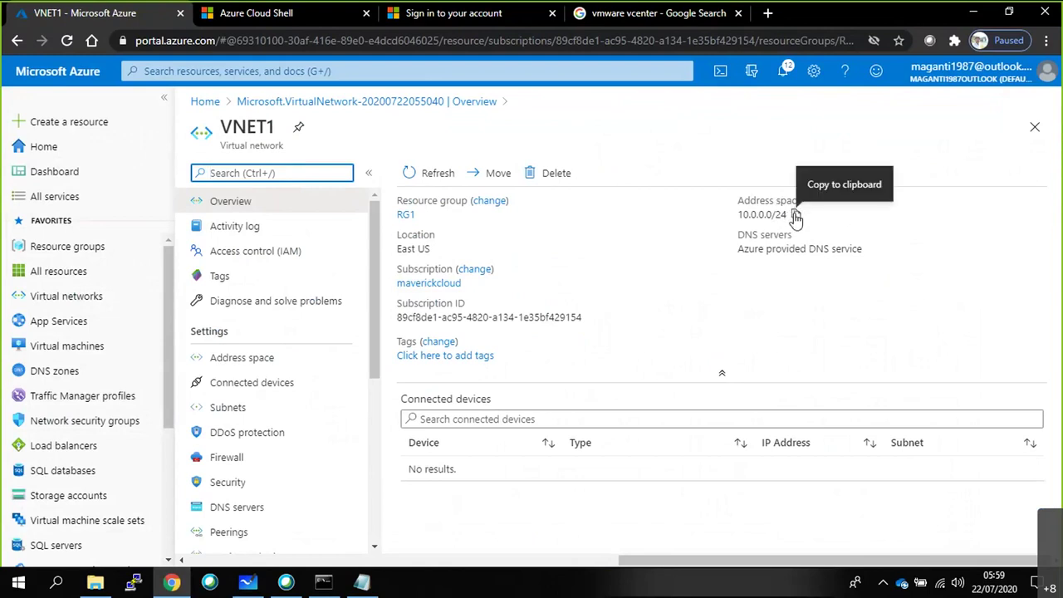
View VNET1's address space, then begin a new network from the Virtual networks list.
click(289, 358)
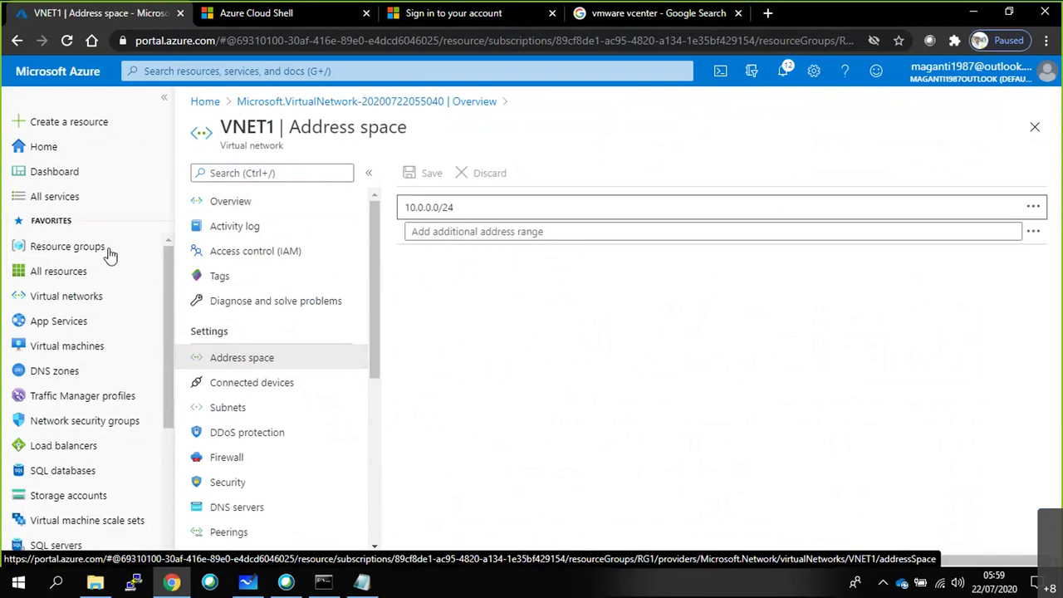
click(81, 352)
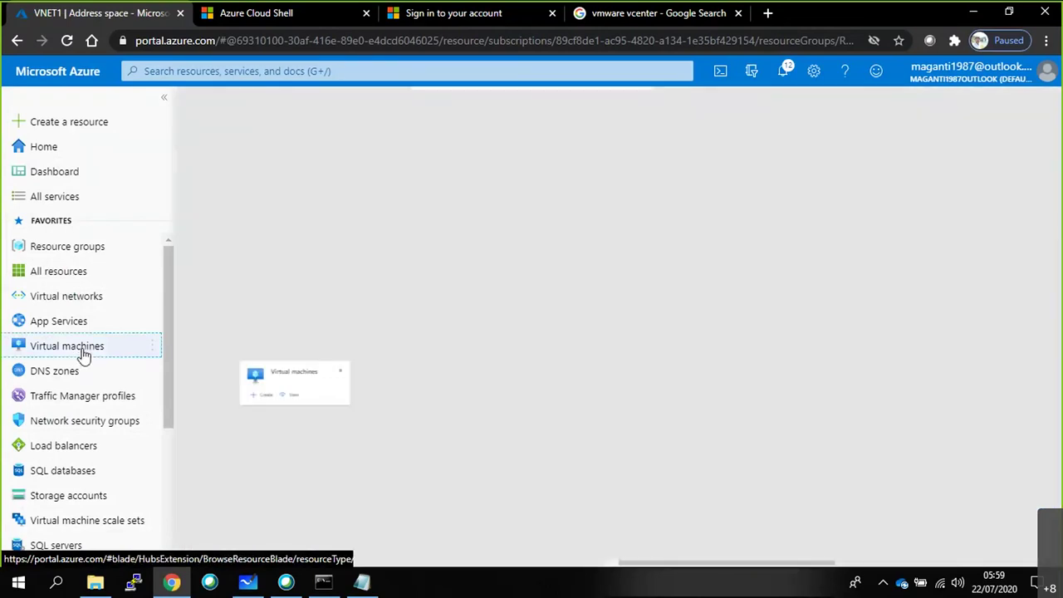
click(81, 298)
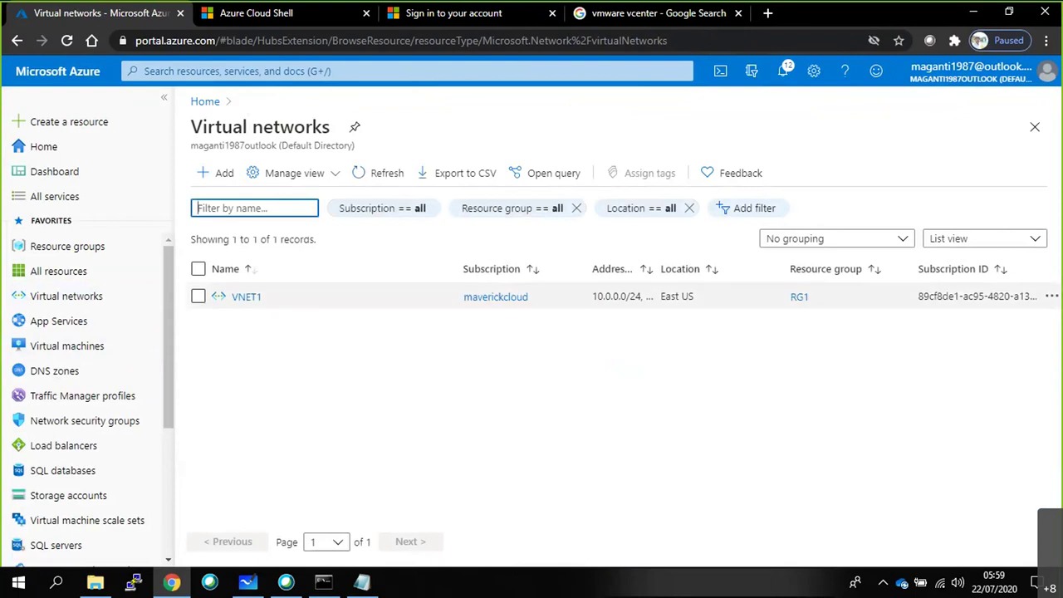
click(196, 172)
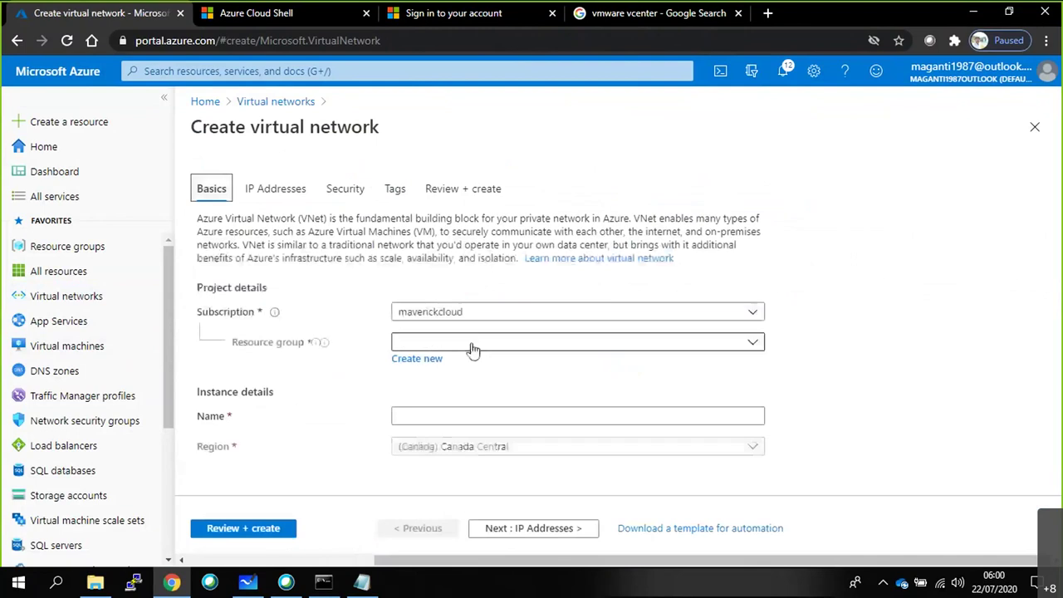
Set the new network's resource group to RG1 and name it VNET.
click(470, 344)
click(418, 453)
click(431, 419)
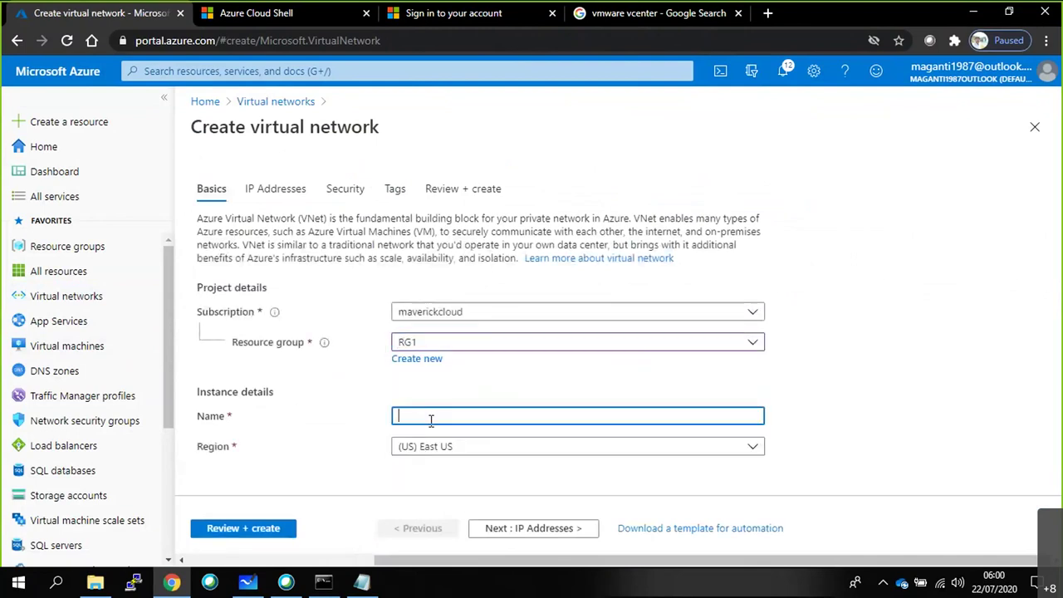
text(VNET)
Change the IPv4 address space to 10.0.0.0/16, leaving IPv6 off, and note the VNET1 overlap warning.
click(503, 526)
click(259, 276)
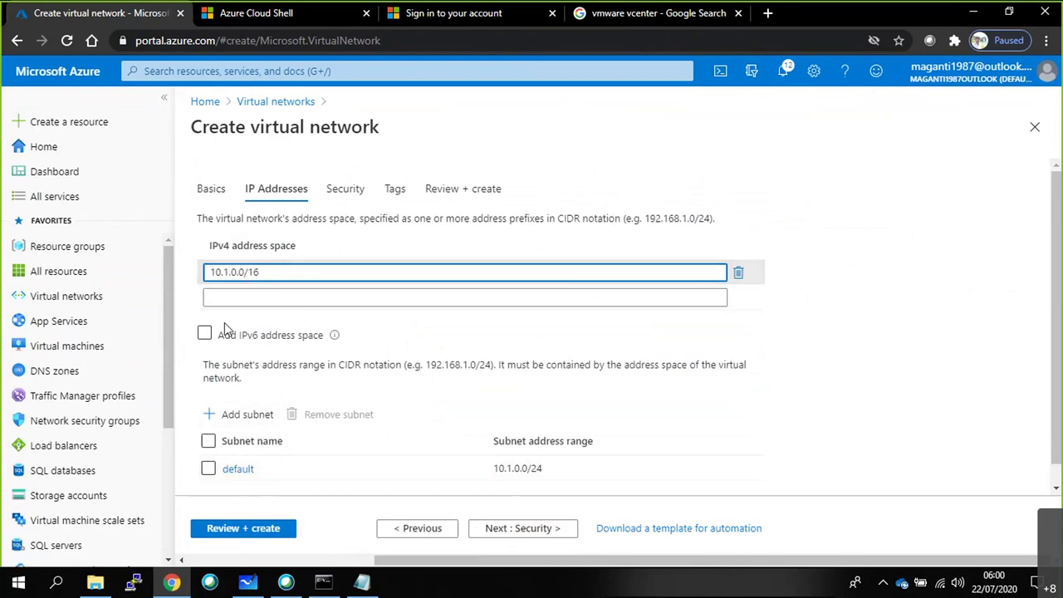
key(BackSpace)
text(0)
click(728, 362)
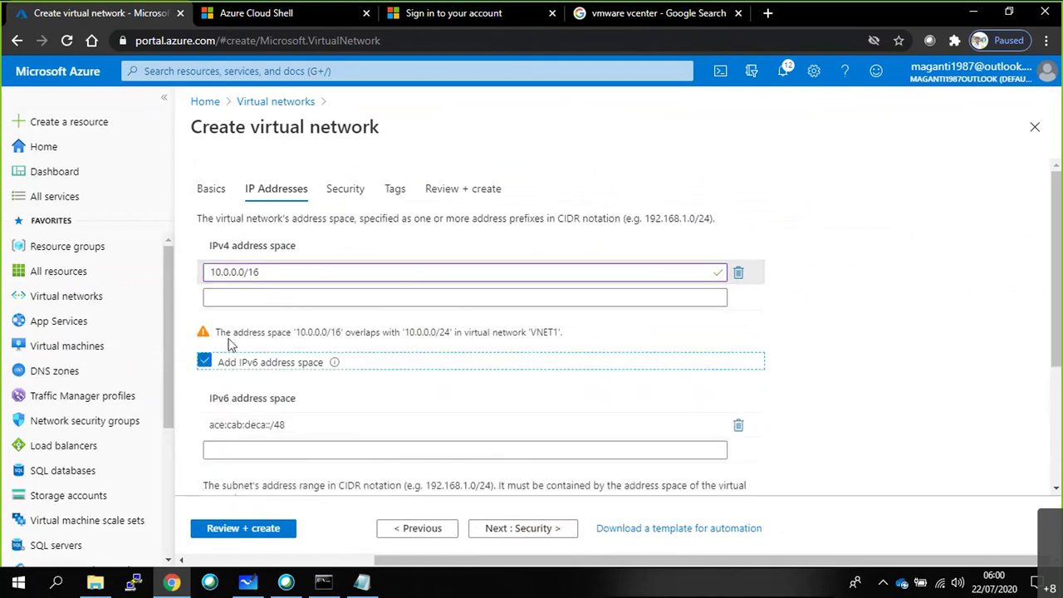
click(204, 363)
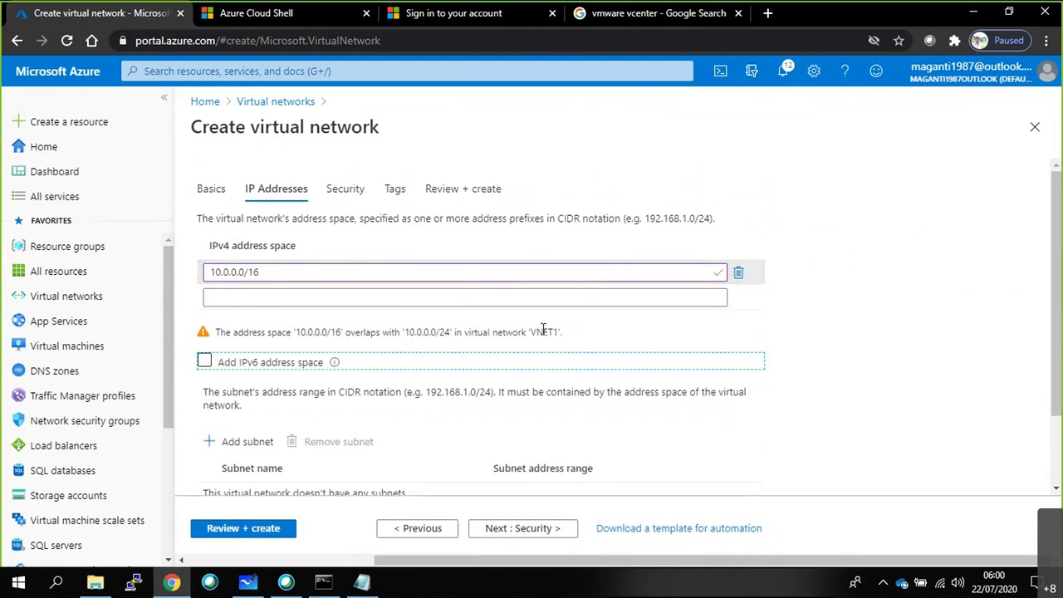
drag(565, 332, 215, 332)
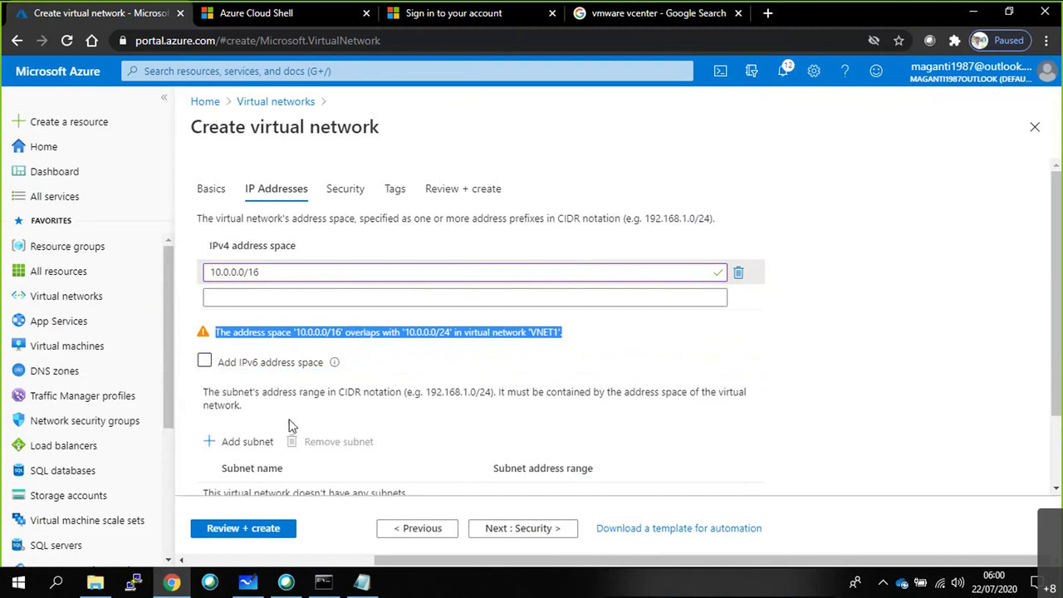
scroll(291, 425, down, 1)
Add subnet SUB1 with address range 10.0.0.0/24.
click(228, 350)
text(SUB1)
key(Tab)
text(10.0)
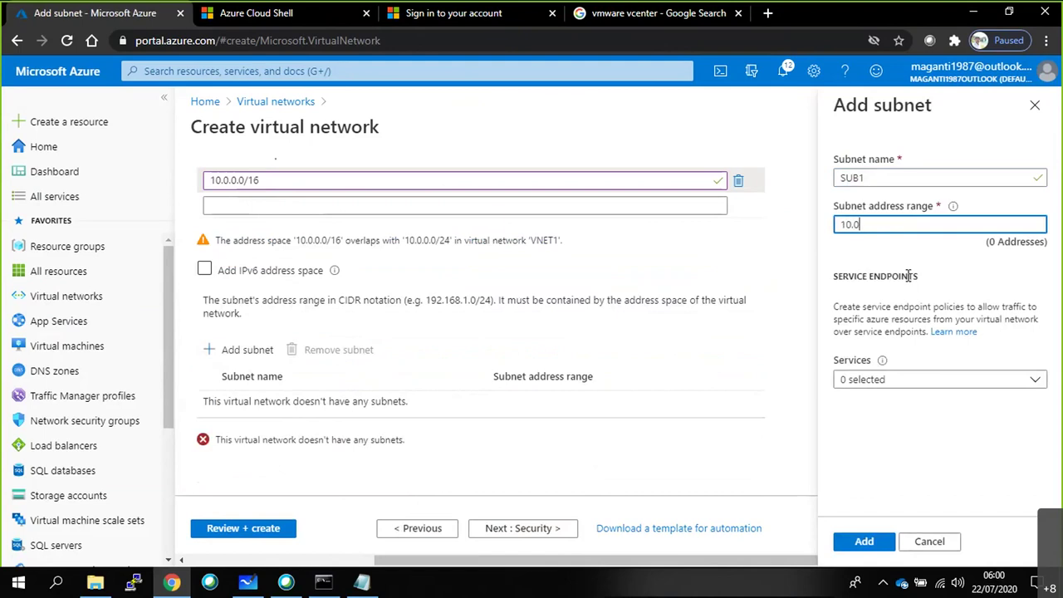
text(.0.0)
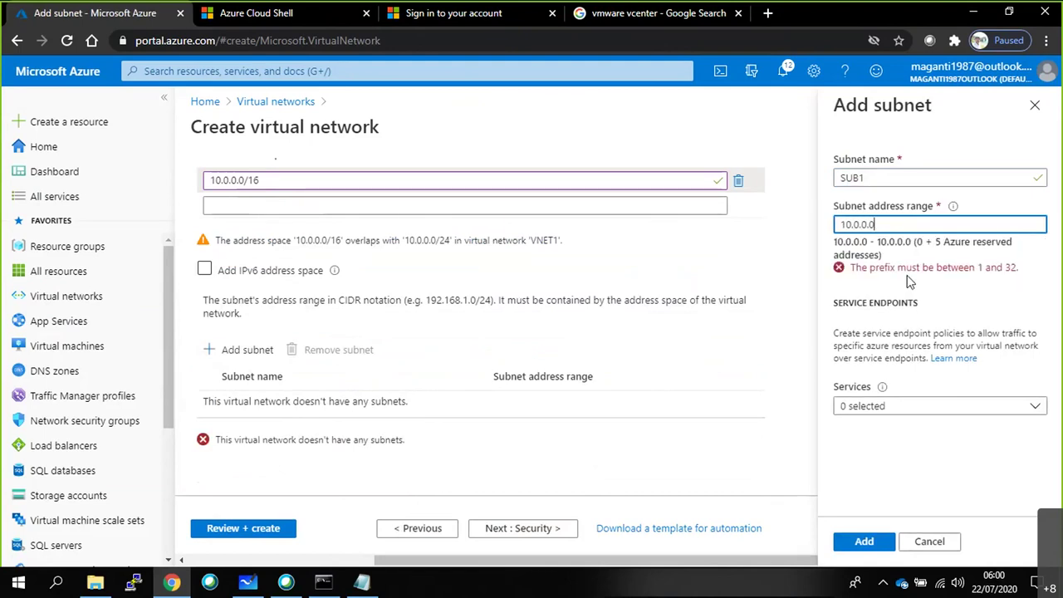
text(/24)
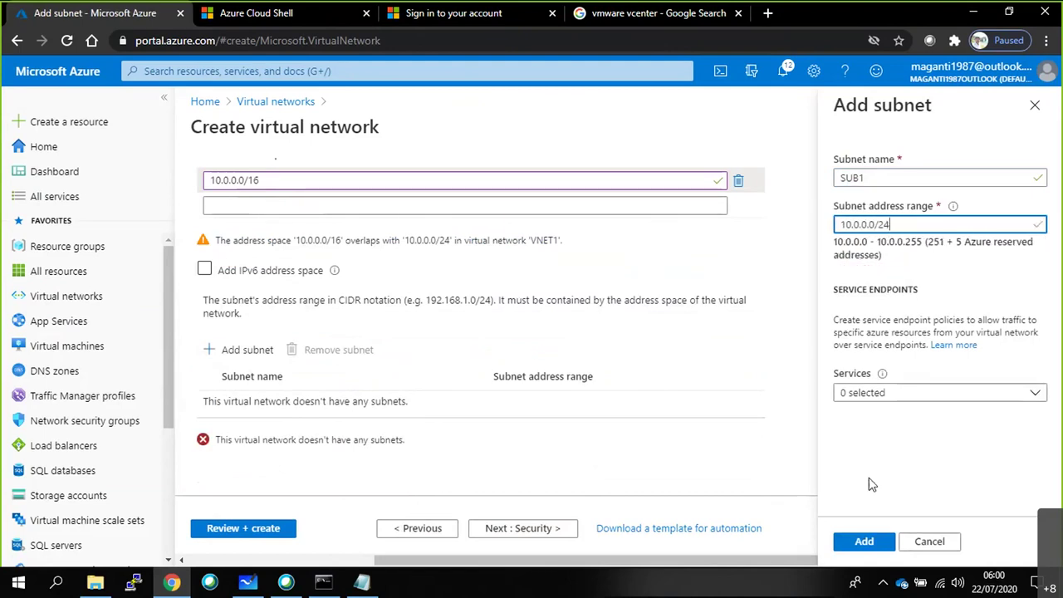
click(868, 555)
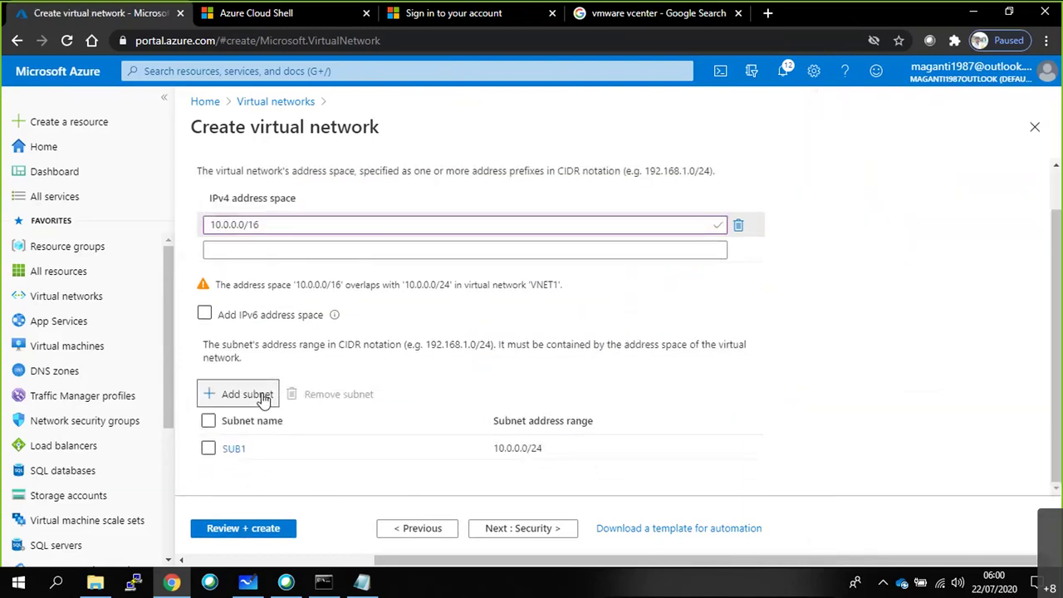
Add subnet SUB2 with address range 10.0.1.0/24.
click(210, 393)
text(10.0.0)
key(BackSpace)
key(BackSpace)
key(BackSpace)
key(BackSpace)
key(BackSpace)
key(BackSpace)
text(SUB2)
key(Tab)
text(10.0.0.)
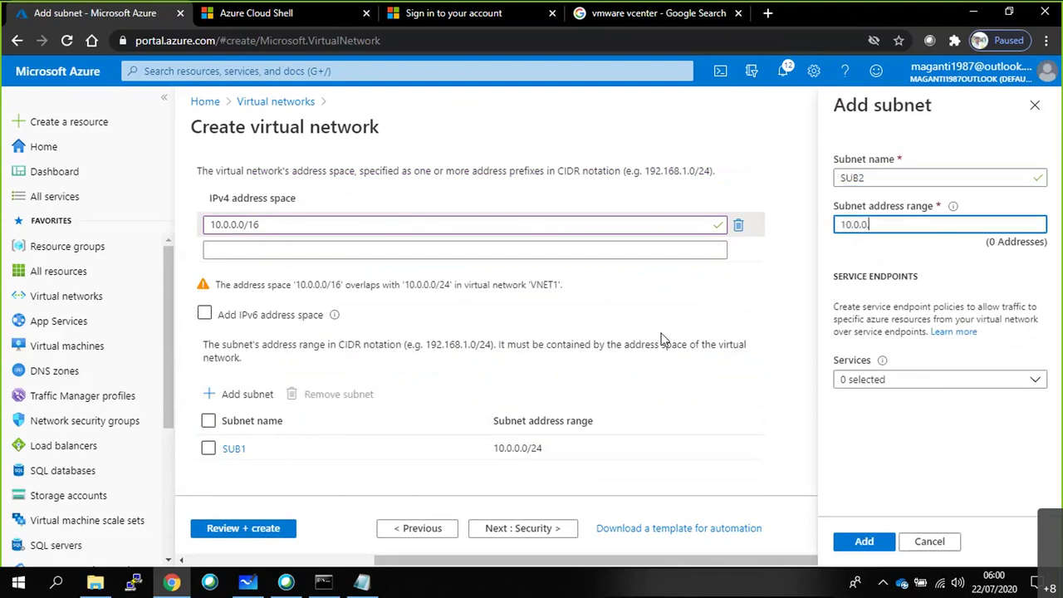
text(0/24)
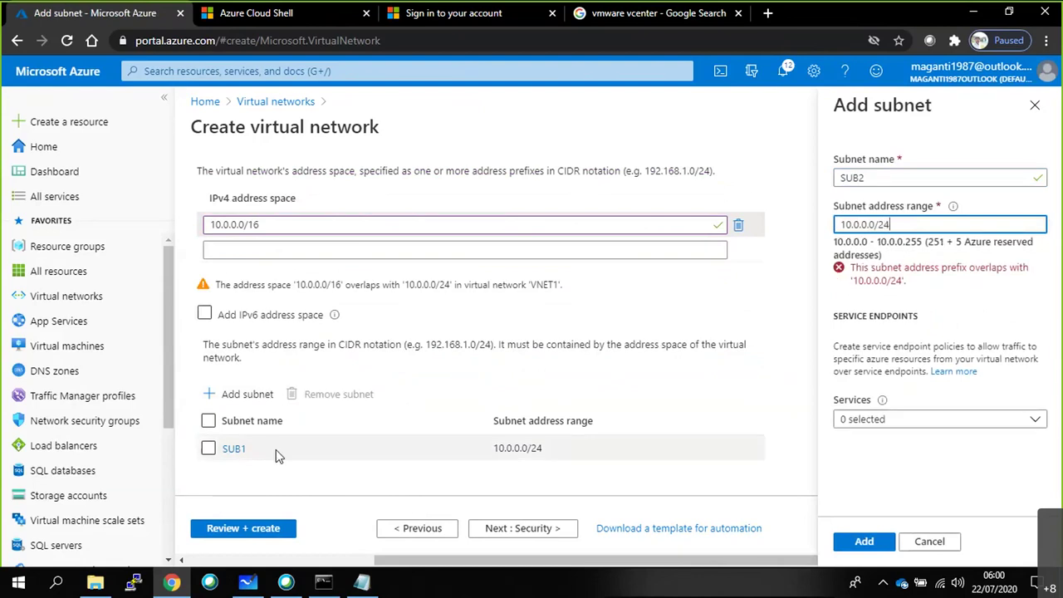
key(Left)
key(Left)
key(Left)
key(Left)
key(BackSpace)
text(1)
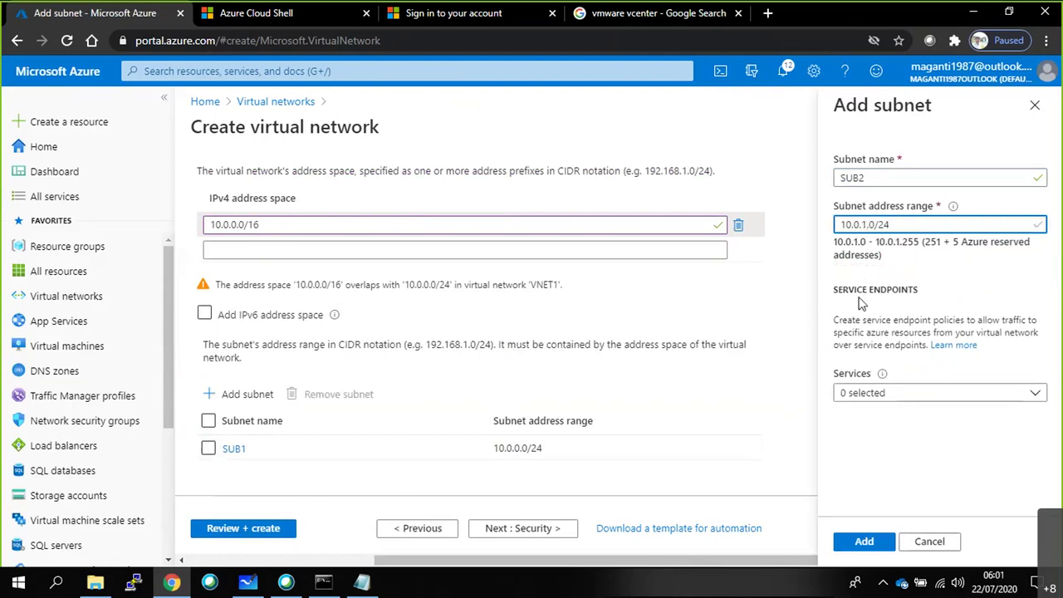
click(863, 541)
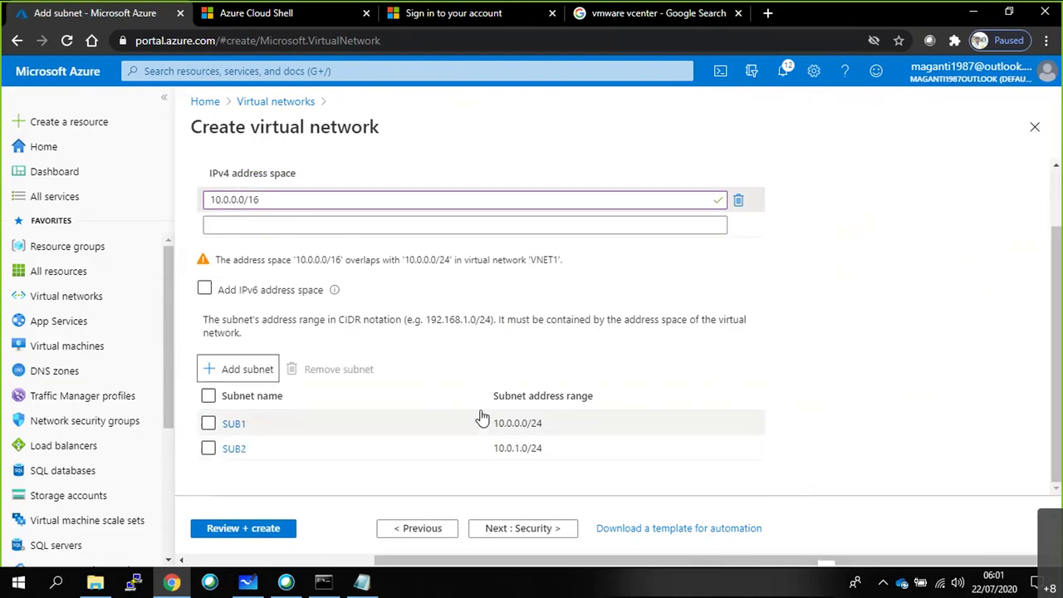
Add subnets SUB3 (10.0.2.0/24) and LastSUB (10.0.255.0/24), then review SUB1's range.
text(SUB3)
key(Tab)
text(10.0.2.0/24)
click(882, 540)
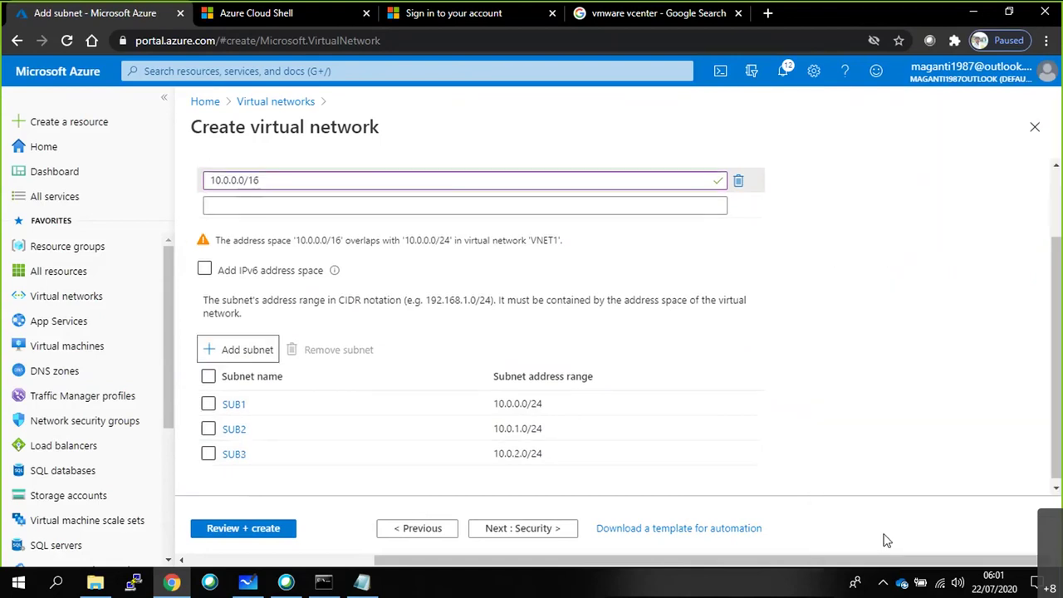
click(239, 351)
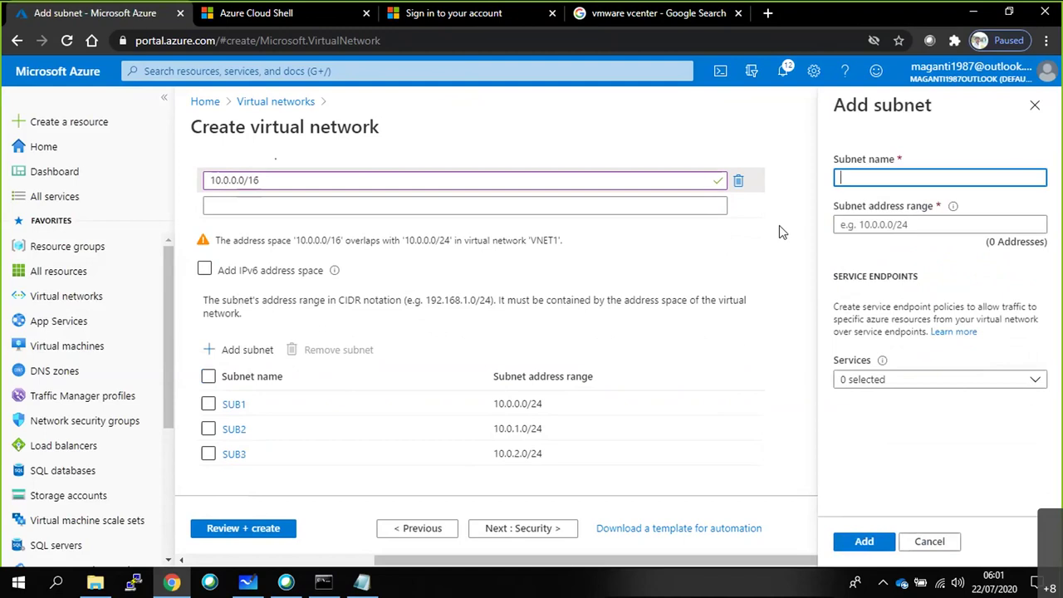
text(LastSUB)
key(Tab)
text(10)
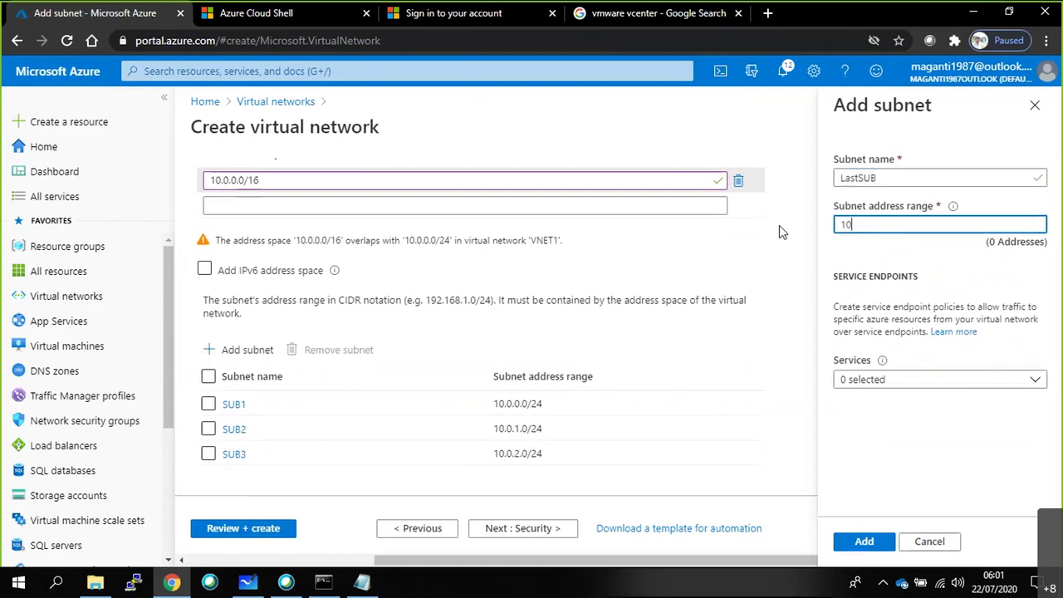
text(.0.255.0/24)
click(864, 541)
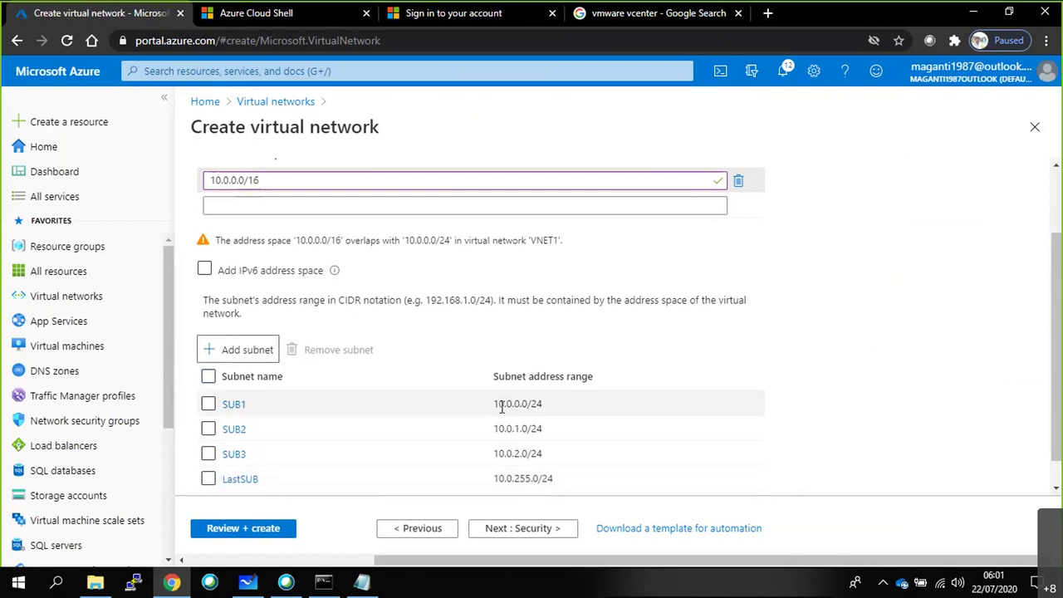
double_click(517, 405)
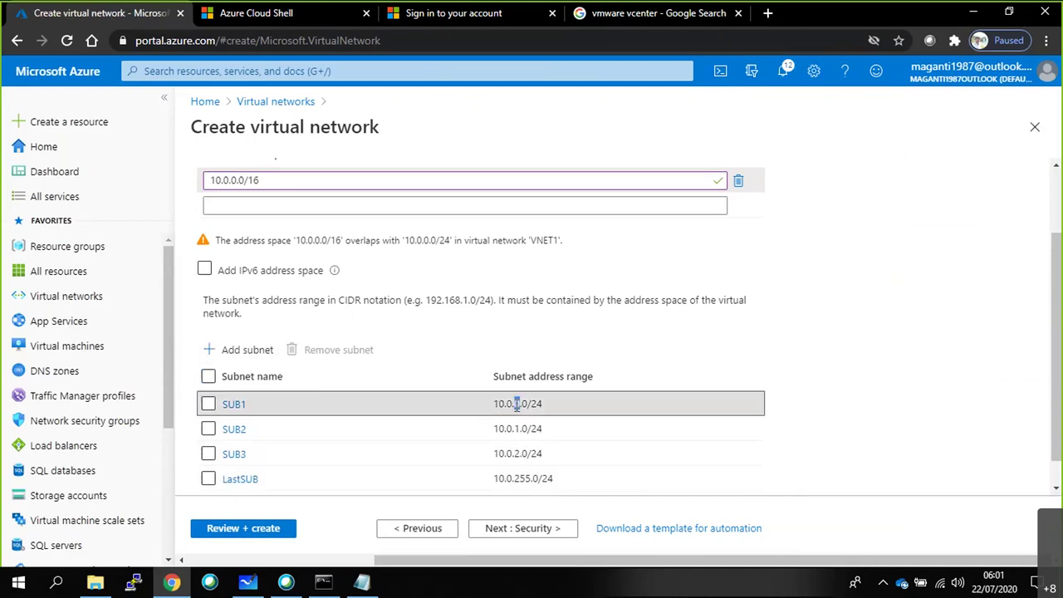
double_click(525, 404)
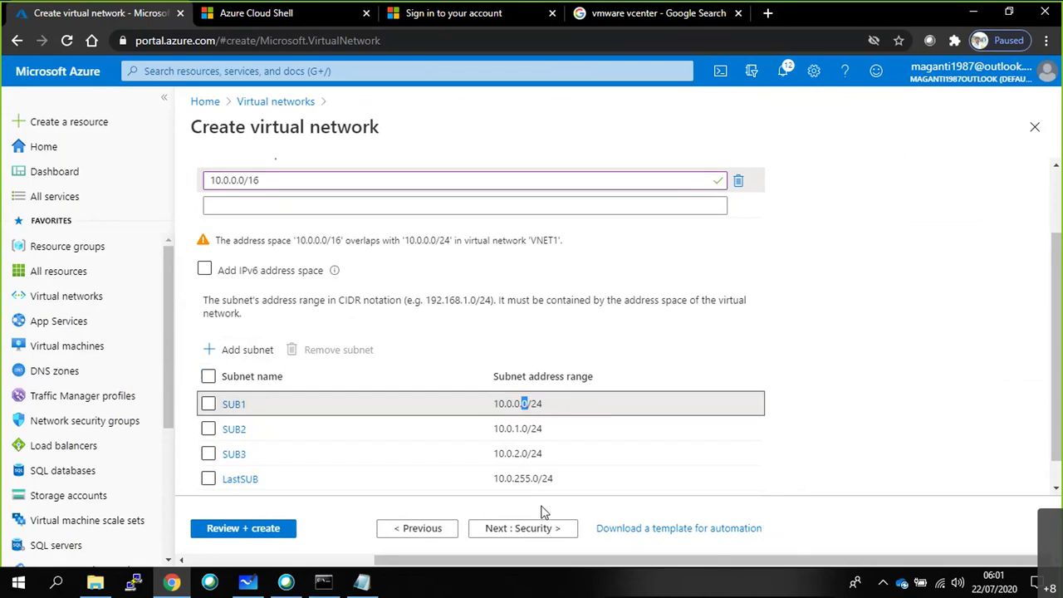
scroll(463, 465, down, 1)
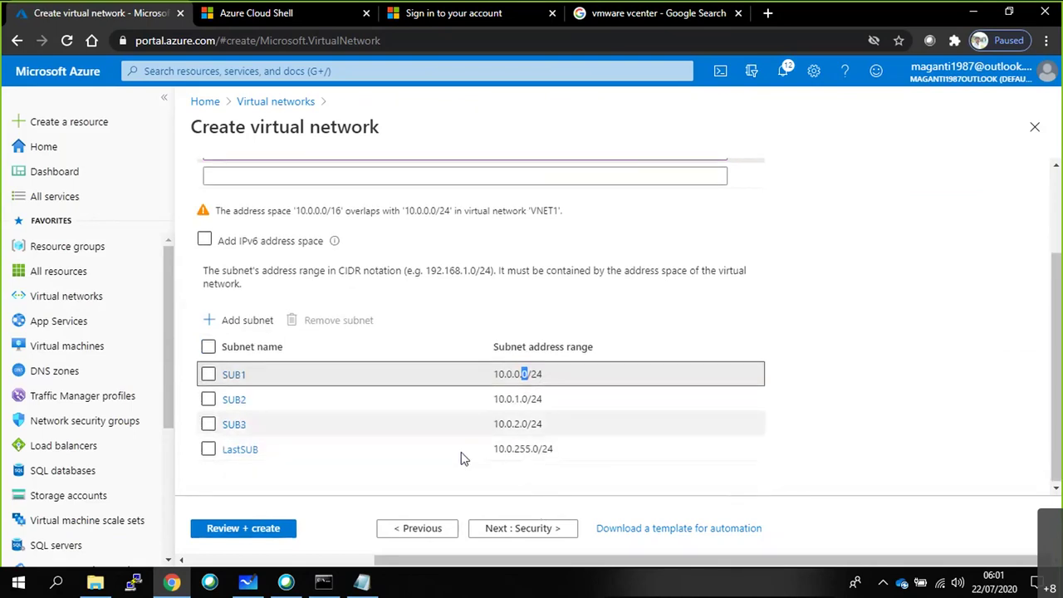
Skip through Security and Tags to Review + create, and create VNET2.
click(526, 545)
click(523, 530)
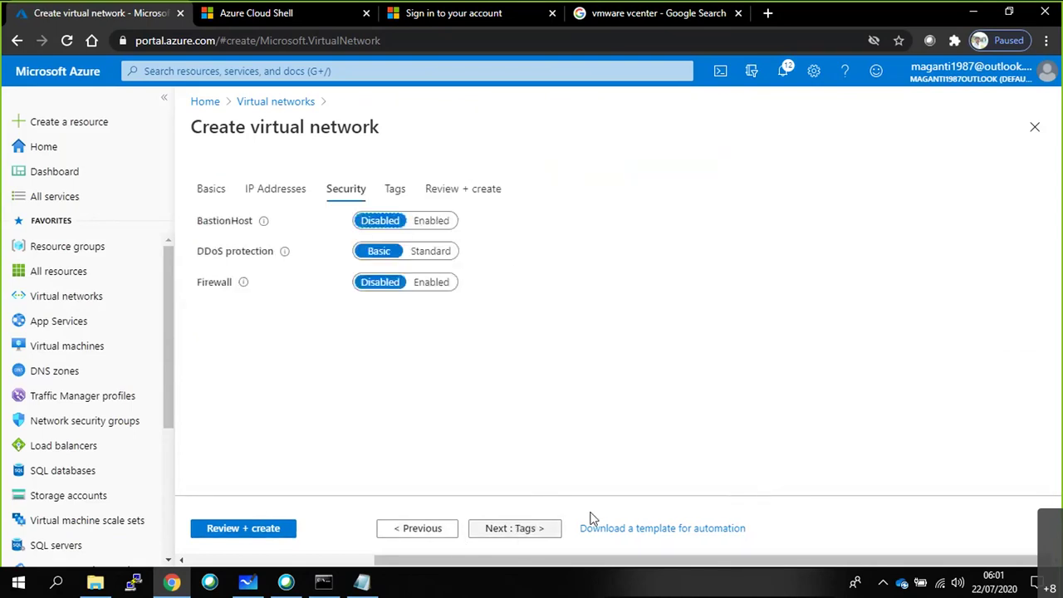
click(541, 531)
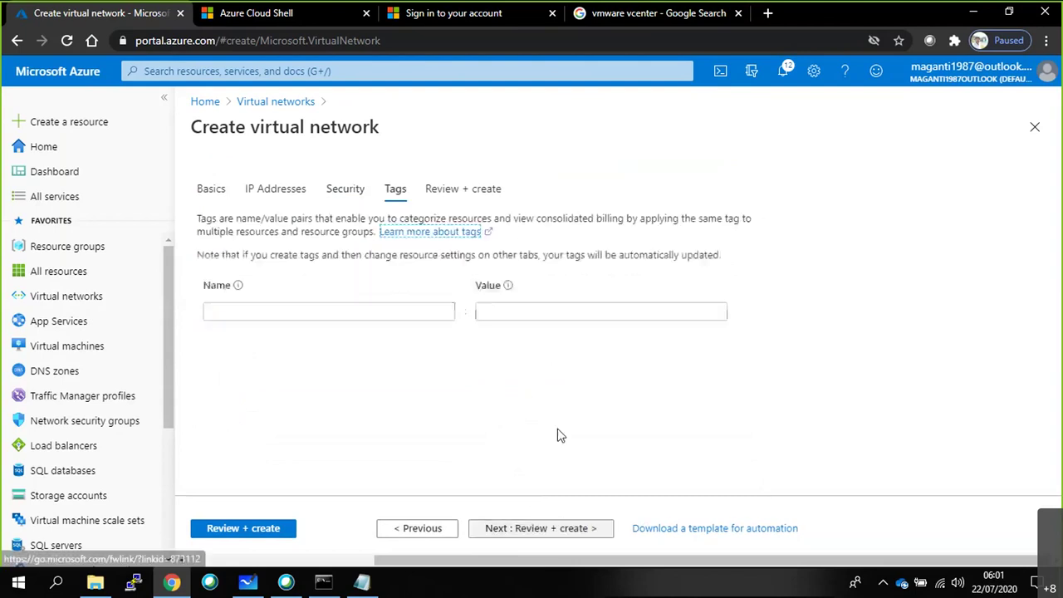
click(242, 532)
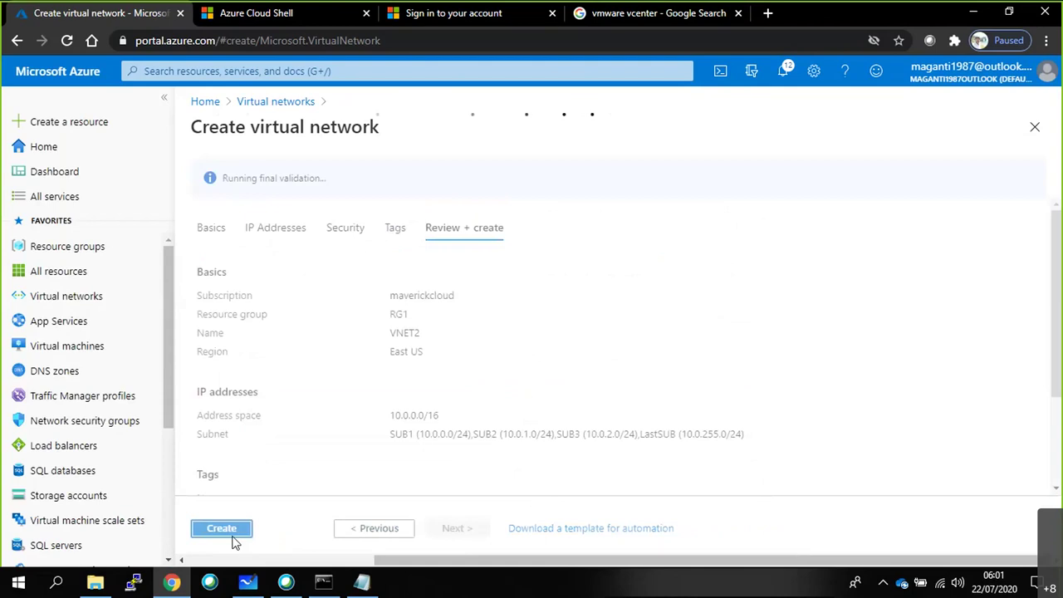
click(242, 532)
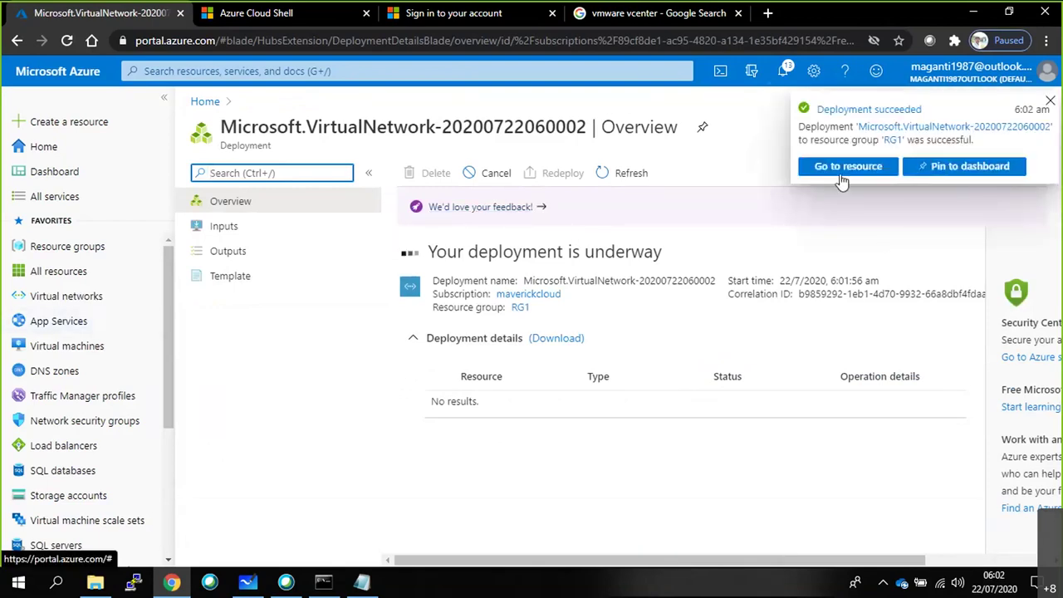
Refresh the Virtual networks list repeatedly, still seeing only VNET1, then check the notifications.
click(60, 299)
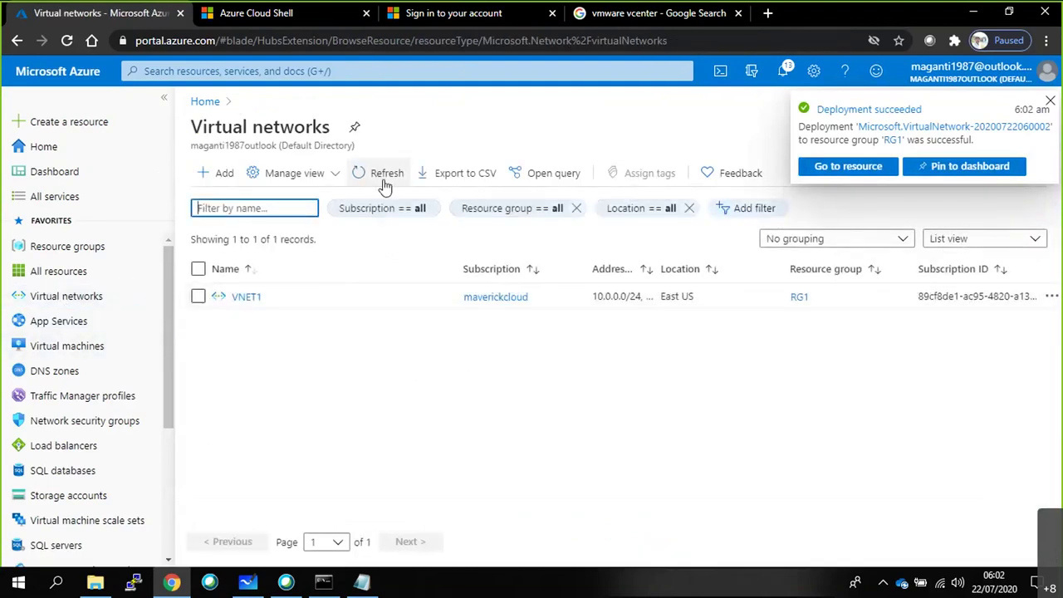
click(378, 178)
click(379, 181)
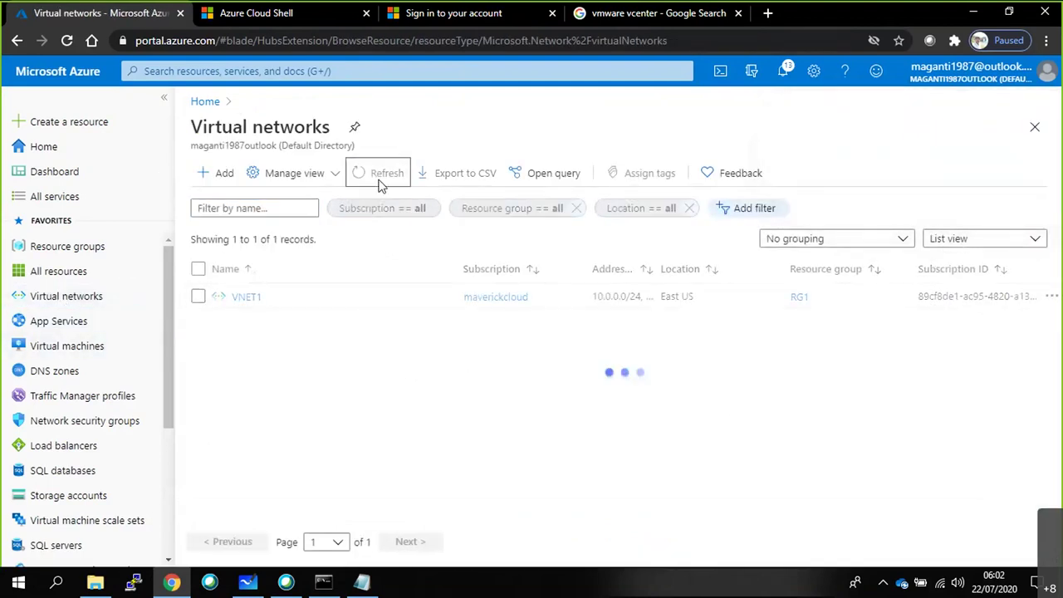
click(379, 181)
click(379, 181)
click(381, 182)
click(382, 181)
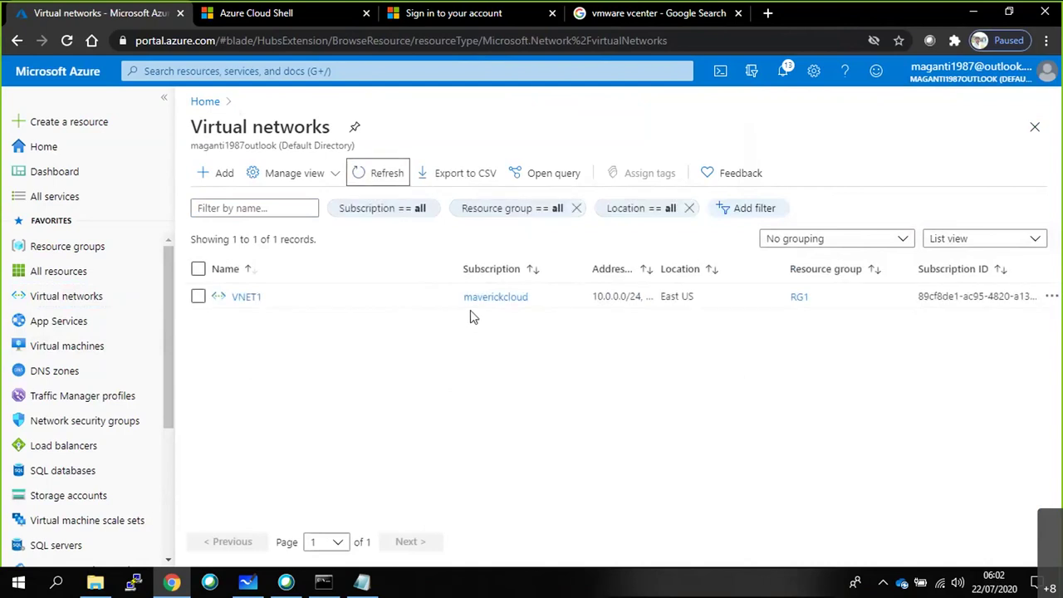
click(377, 170)
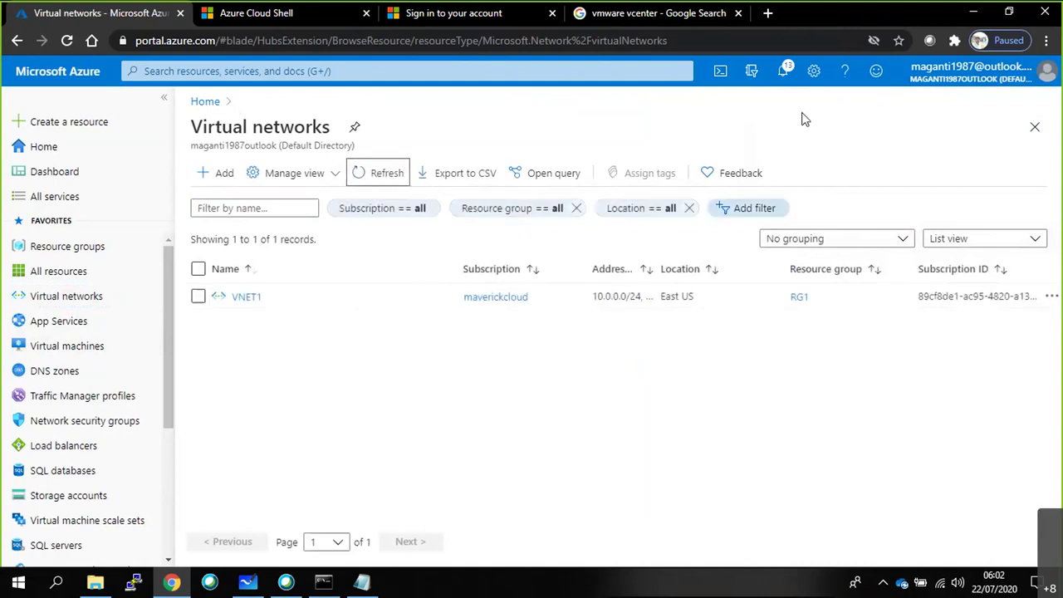
click(785, 73)
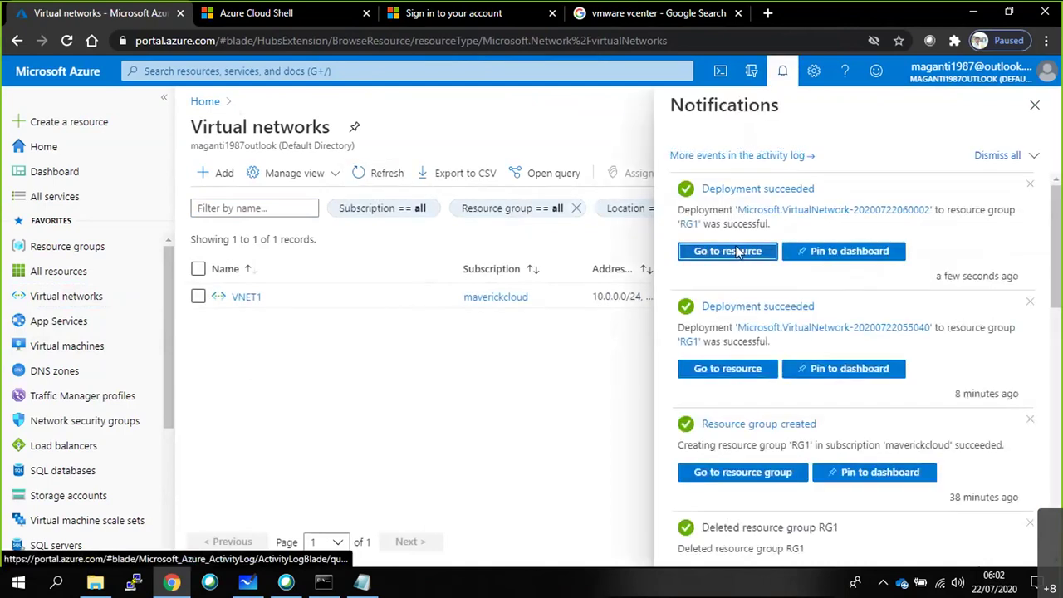
Open VNET2 and view its 10.0.0.0/16 address space and the VNET1 overlap warning.
click(727, 251)
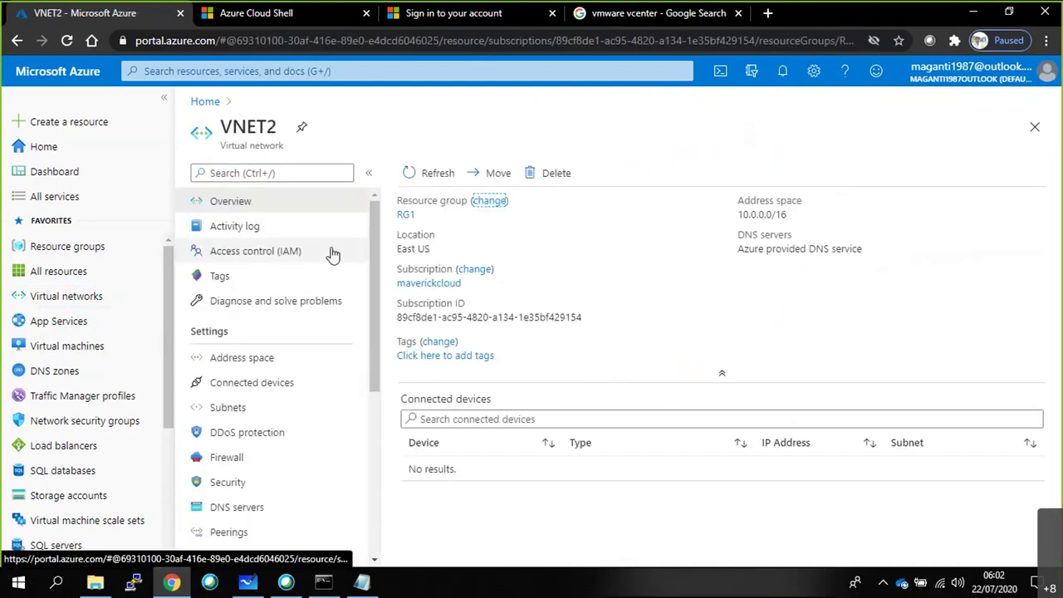
click(784, 214)
triple_click(784, 214)
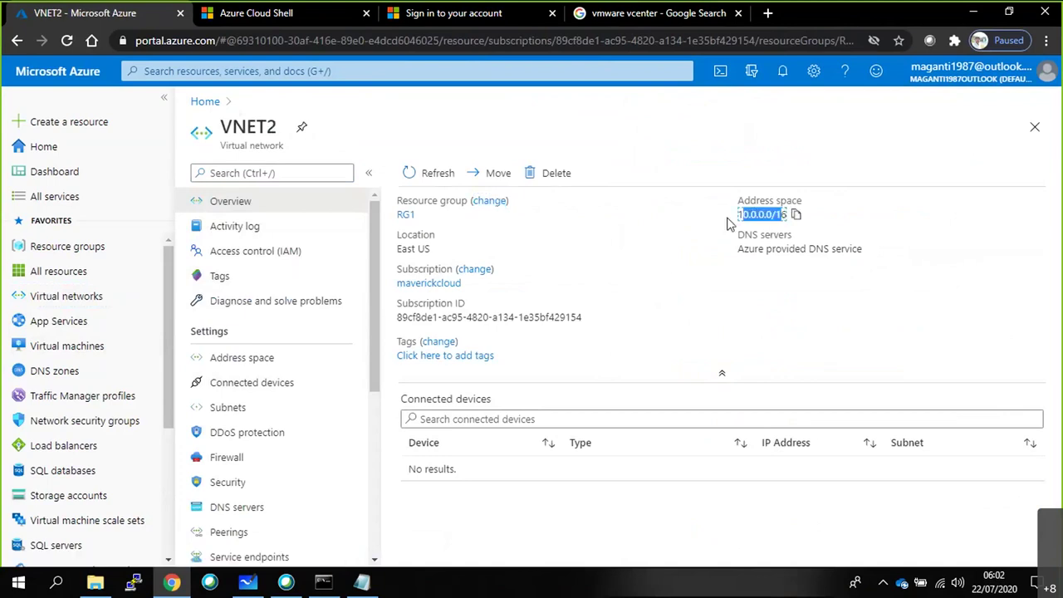
click(268, 364)
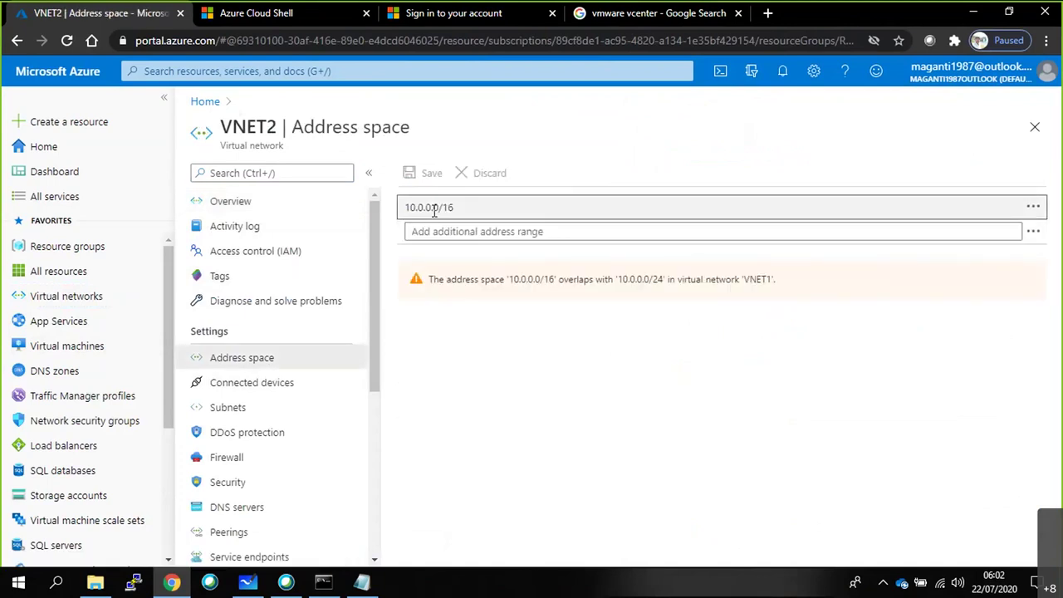
drag(428, 280, 785, 296)
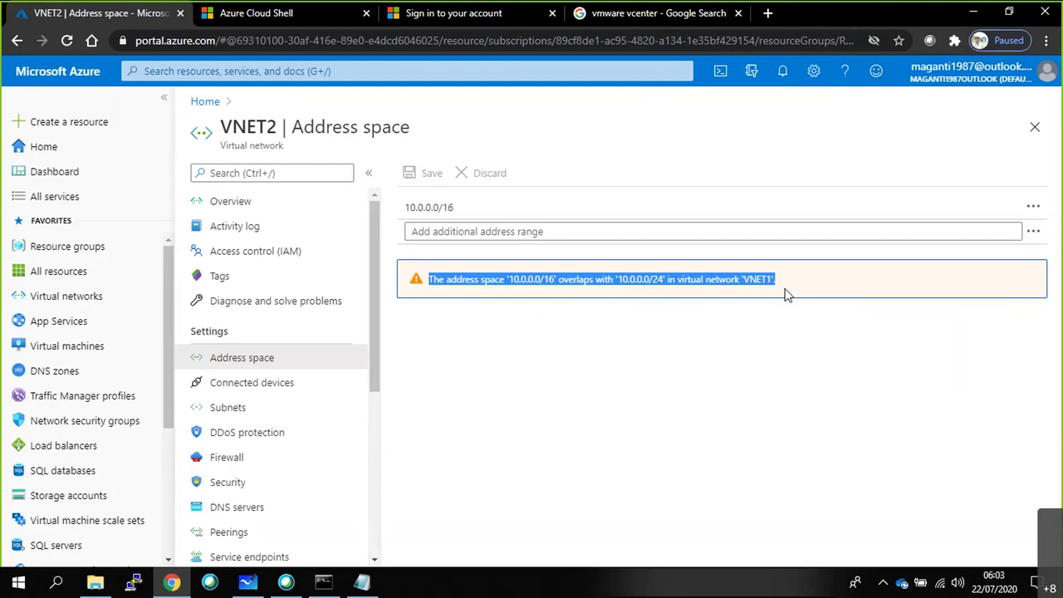
click(264, 583)
scroll(513, 337, down, 5)
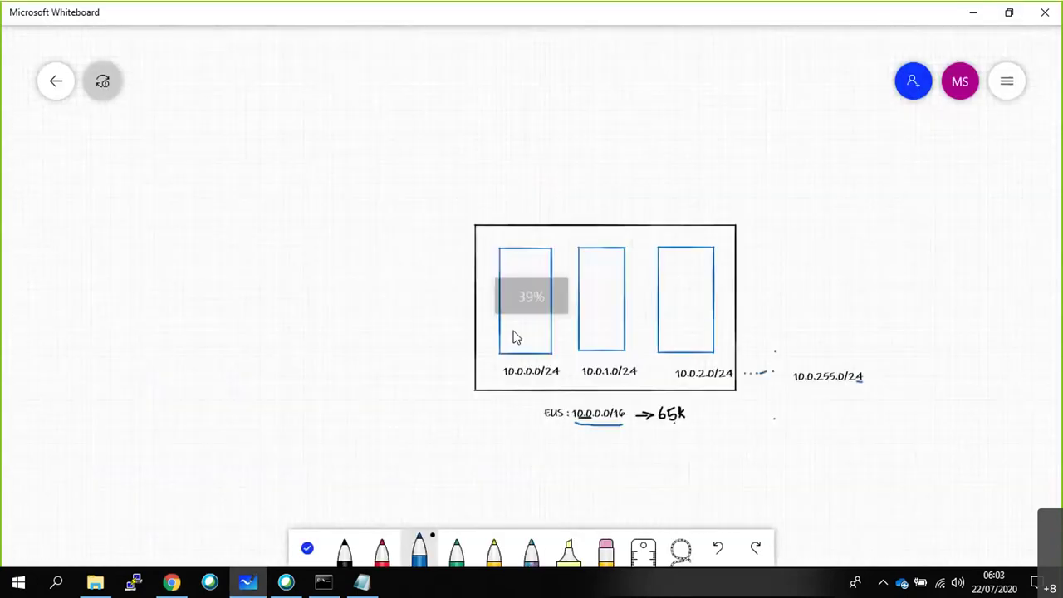
Draw four boxes around the subnet diagram and connect each one to it with lines.
mouse_move(171, 69)
mouse_down()
mouse_move(173, 140)
mouse_move(239, 77)
mouse_move(171, 71)
mouse_up()
mouse_move(783, 72)
mouse_down()
mouse_move(853, 75)
mouse_move(783, 71)
mouse_up()
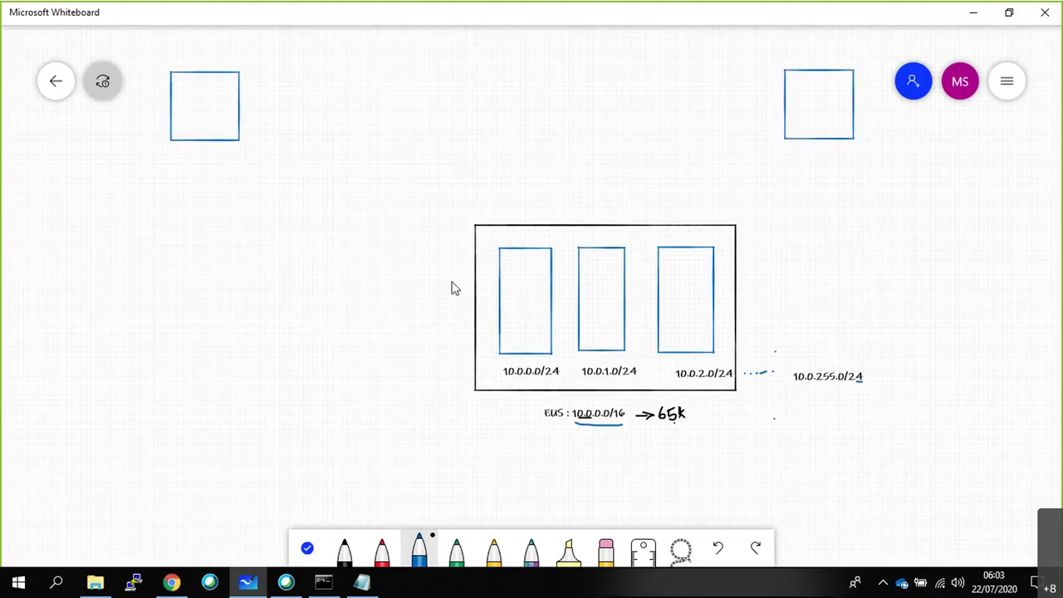
mouse_move(191, 376)
mouse_down()
mouse_move(233, 461)
mouse_move(216, 374)
mouse_up()
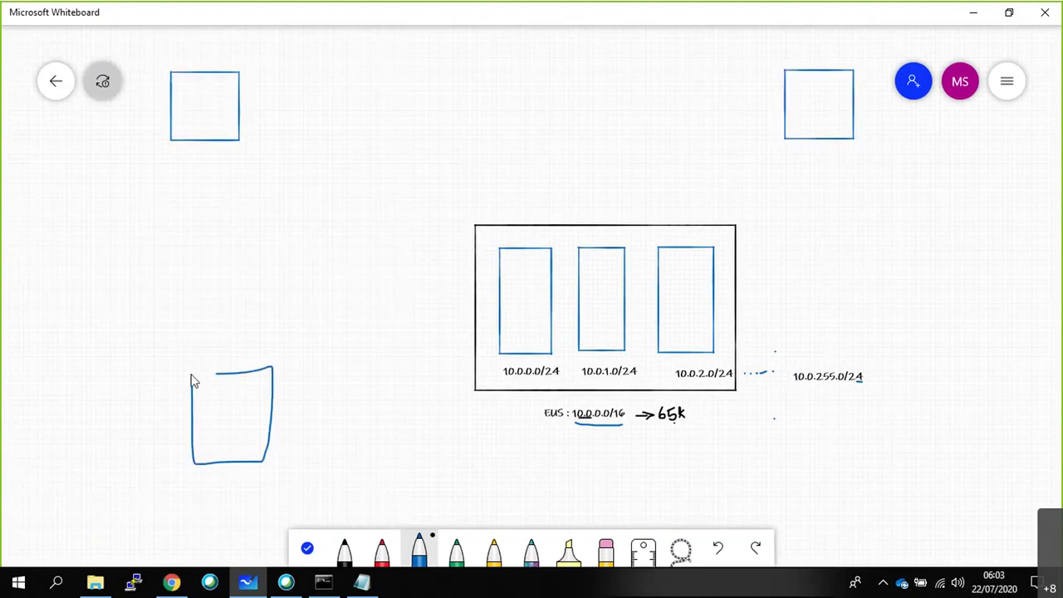
drag(928, 383, 930, 389)
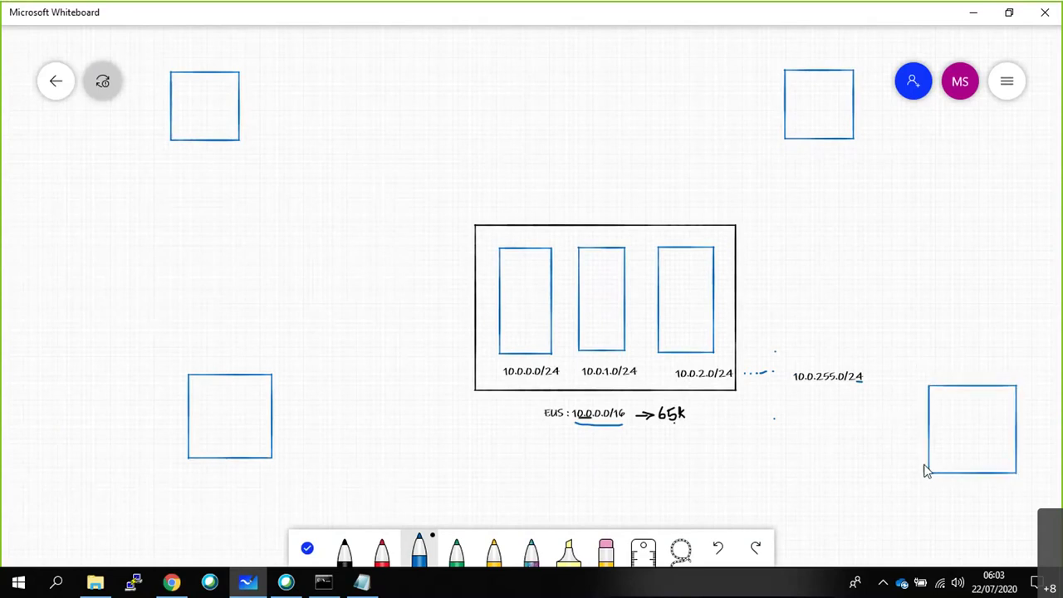
mouse_move(270, 377)
mouse_down()
mouse_move(444, 365)
mouse_move(465, 354)
mouse_up()
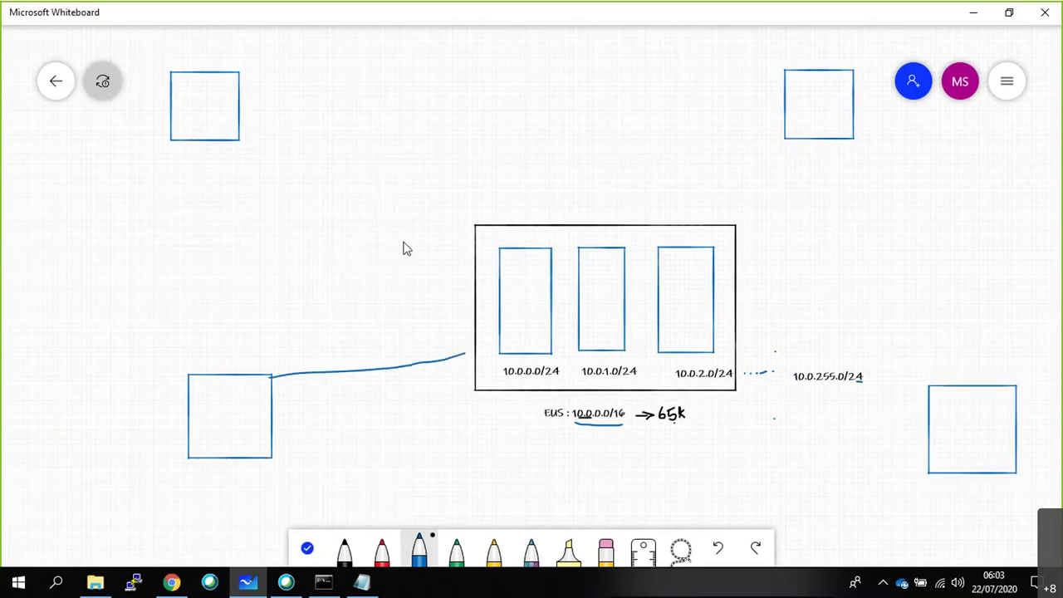
drag(235, 122, 470, 243)
drag(482, 346, 458, 357)
drag(808, 143, 736, 234)
drag(928, 420, 735, 389)
Handwrite 10.92.27.68 by the upper-left box and an underlined 10.0.2.69 below it.
drag(189, 90, 198, 63)
mouse_move(204, 49)
mouse_down()
mouse_move(203, 60)
mouse_move(211, 49)
mouse_move(289, 58)
mouse_move(309, 42)
mouse_up()
click(218, 53)
click(247, 51)
click(280, 51)
drag(186, 89, 190, 85)
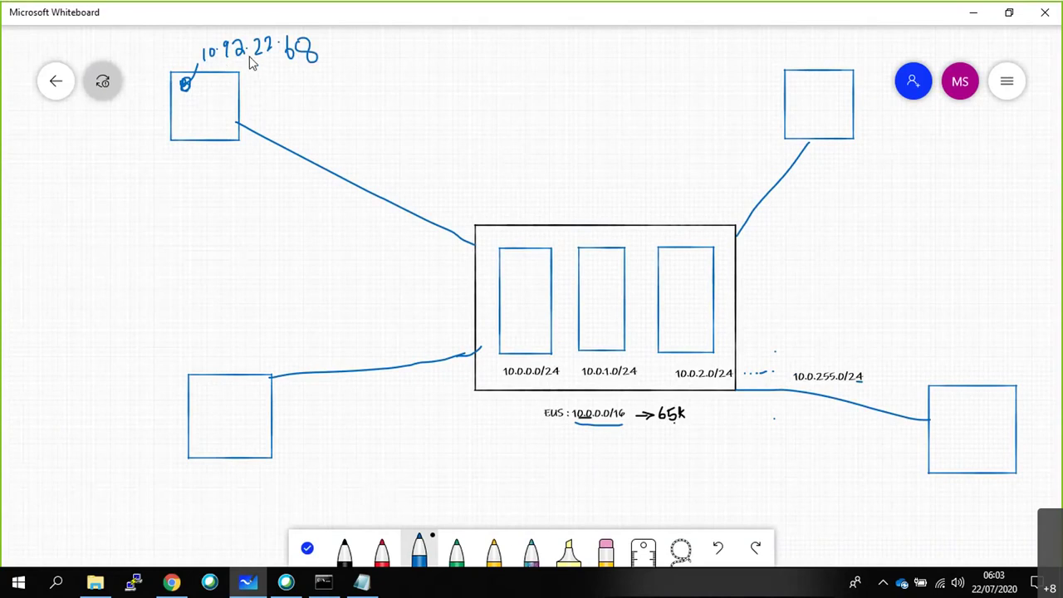
mouse_move(85, 185)
mouse_down()
mouse_move(85, 198)
mouse_move(113, 180)
mouse_move(161, 183)
mouse_move(157, 192)
mouse_up()
click(107, 186)
click(121, 184)
click(139, 188)
drag(106, 212, 147, 206)
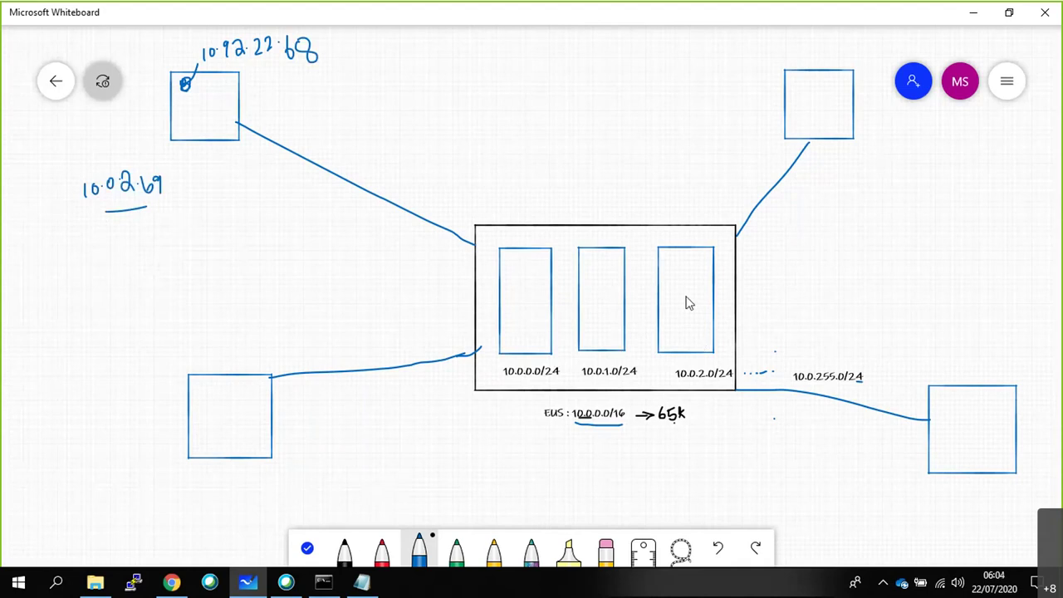
Tick the third subnet box and the top-right box on the network diagram.
mouse_move(683, 288)
mouse_down()
mouse_move(683, 302)
mouse_move(698, 289)
mouse_move(683, 288)
mouse_up()
drag(694, 301, 712, 286)
drag(806, 88, 826, 75)
Write a /16 address label above the top-right box and 10 below it.
drag(795, 47, 796, 60)
click(808, 50)
drag(811, 46, 857, 50)
click(817, 48)
click(831, 42)
drag(862, 35, 862, 49)
drag(860, 85, 877, 75)
click(837, 118)
mouse_move(847, 149)
mouse_down()
mouse_move(847, 166)
mouse_move(856, 151)
mouse_move(872, 162)
mouse_move(878, 139)
mouse_move(848, 170)
mouse_up()
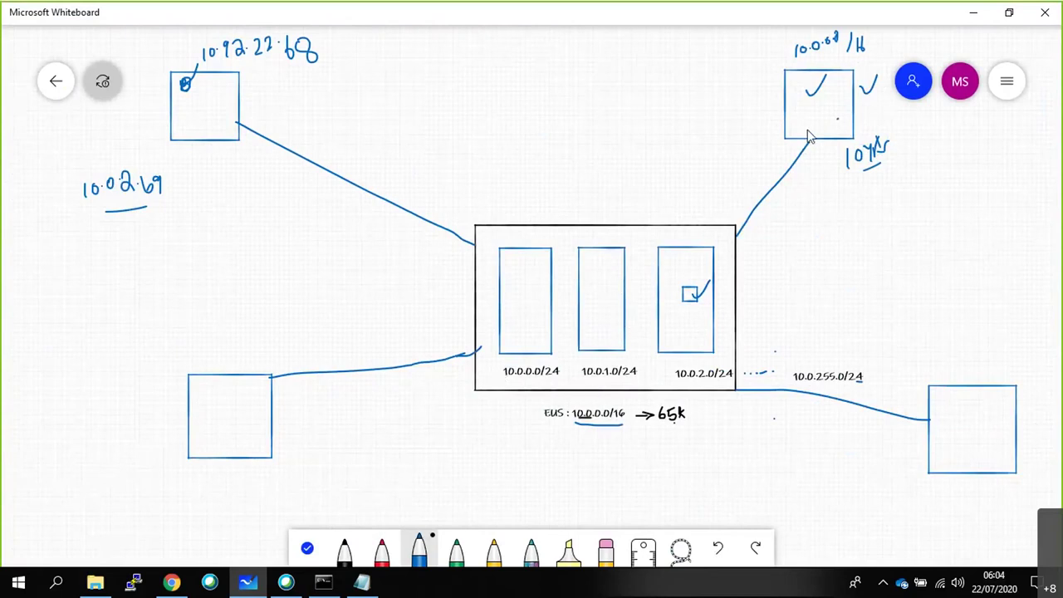
Underline the addresses by the upper-left box, then highlight VNET2's overlap warning in the portal.
drag(226, 72, 267, 72)
drag(90, 219, 154, 213)
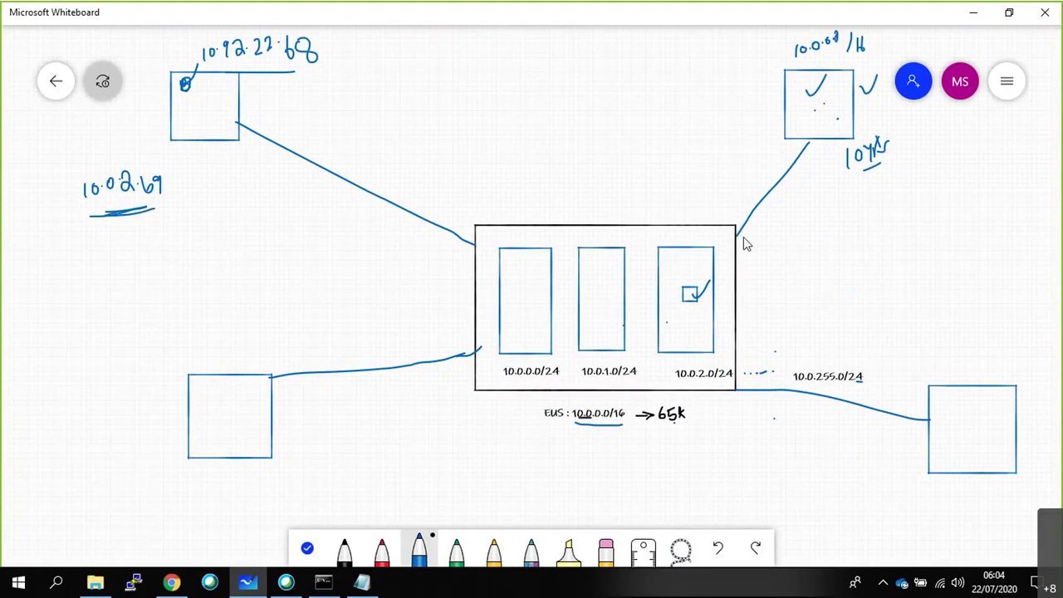
mouse_move(841, 98)
mouse_down()
mouse_move(836, 106)
mouse_move(841, 99)
mouse_up()
click(172, 582)
drag(429, 278, 790, 286)
Highlight VNET1's 10.0.0.0/24 and VNET2's 10.0.0.0/16 in the warning, then minimise Chrome.
click(782, 277)
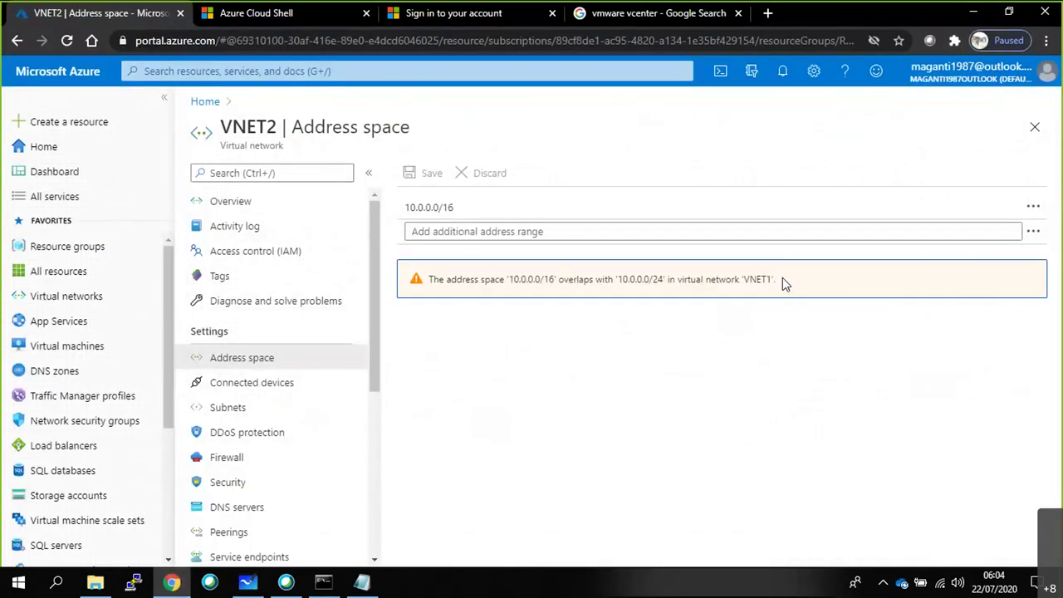
double_click(755, 279)
drag(664, 279, 628, 281)
drag(557, 280, 486, 300)
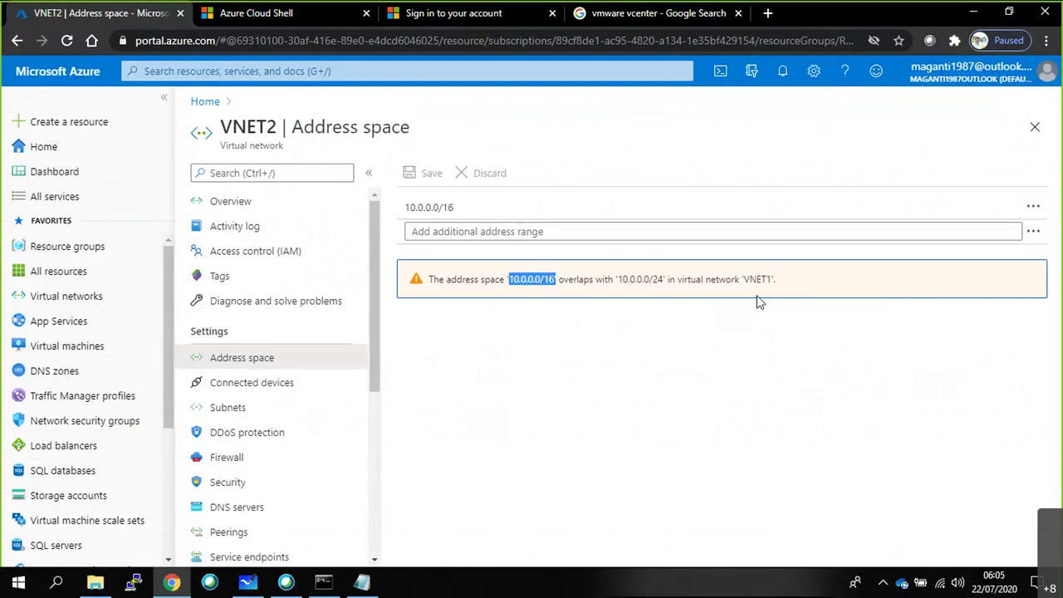
click(978, 17)
Start a new blank whiteboard and draw a large black box with the pen.
scroll(173, 88, down, 3)
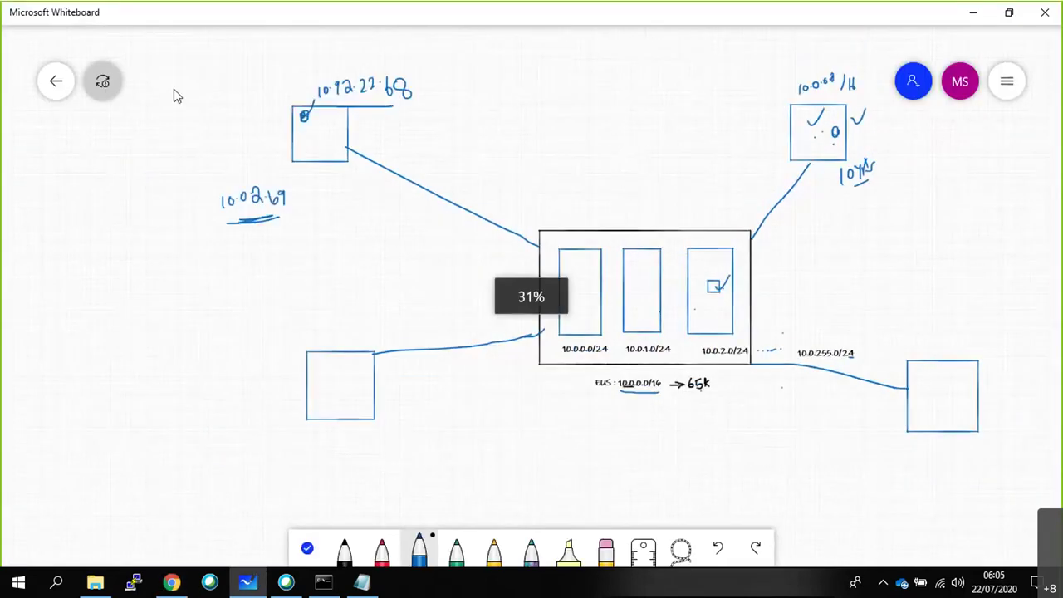
click(55, 83)
click(282, 235)
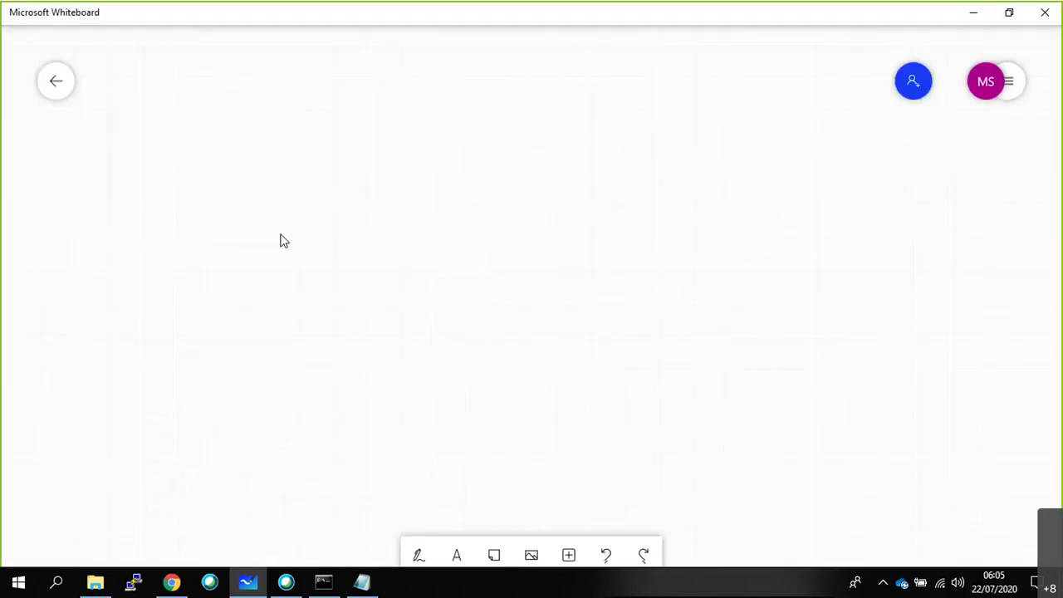
click(418, 550)
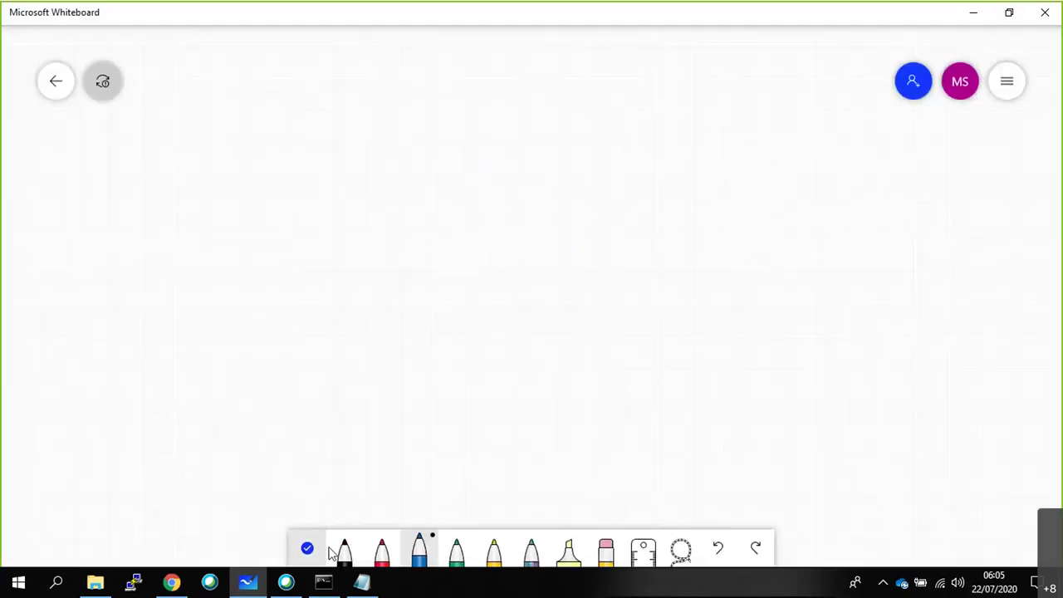
mouse_move(236, 58)
mouse_down()
mouse_move(250, 352)
mouse_move(536, 524)
mouse_move(855, 510)
mouse_move(848, 116)
mouse_move(729, 59)
mouse_move(288, 59)
mouse_up()
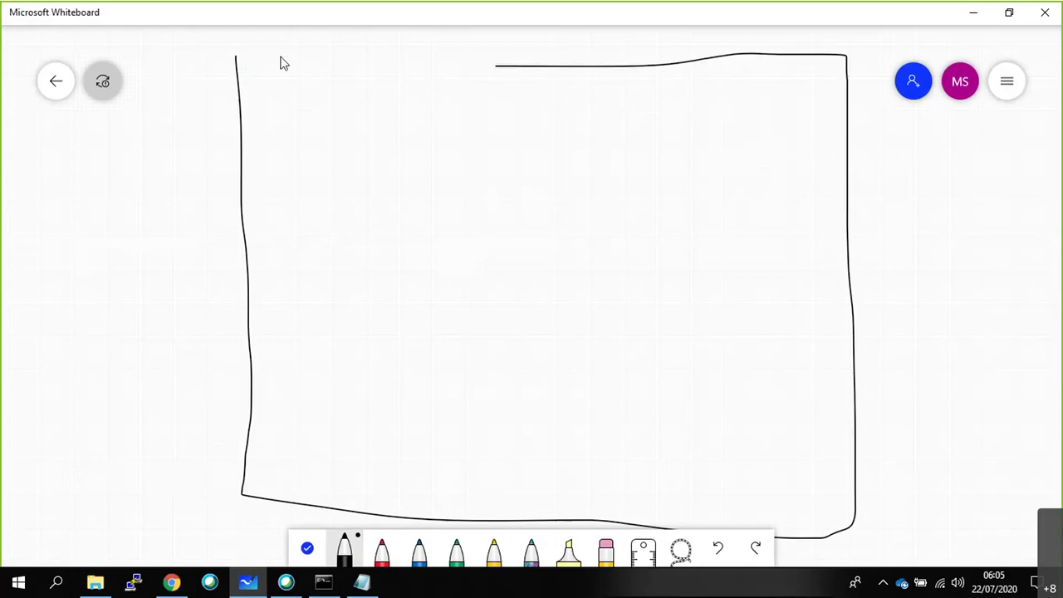
scroll(286, 152, down, 3)
scroll(298, 191, up, 3)
key(ctrl+z)
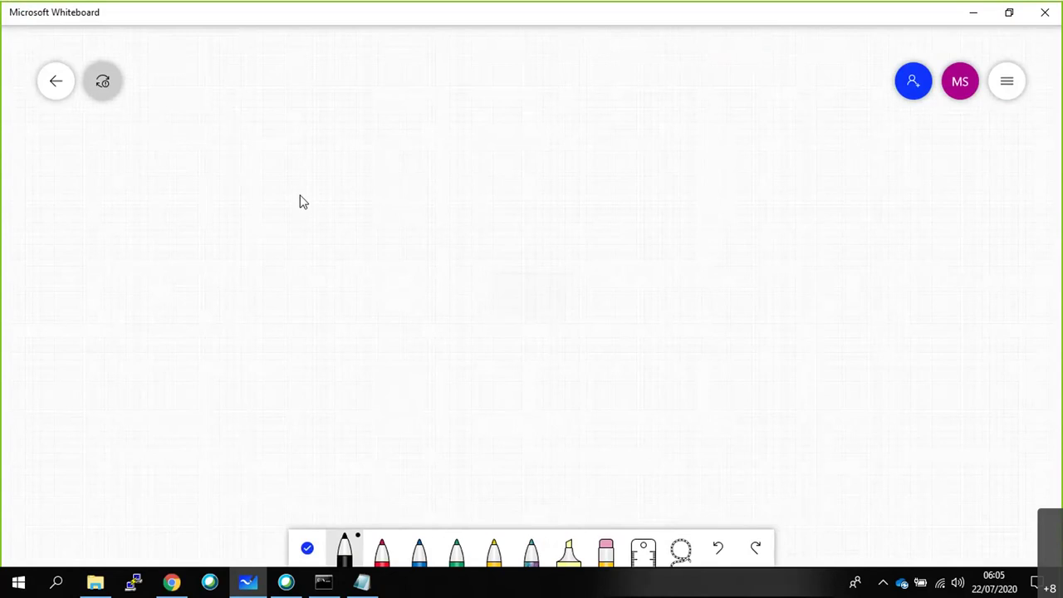
mouse_move(275, 51)
mouse_down()
mouse_move(255, 353)
mouse_move(294, 506)
mouse_move(823, 486)
mouse_move(799, 75)
mouse_move(307, 53)
mouse_up()
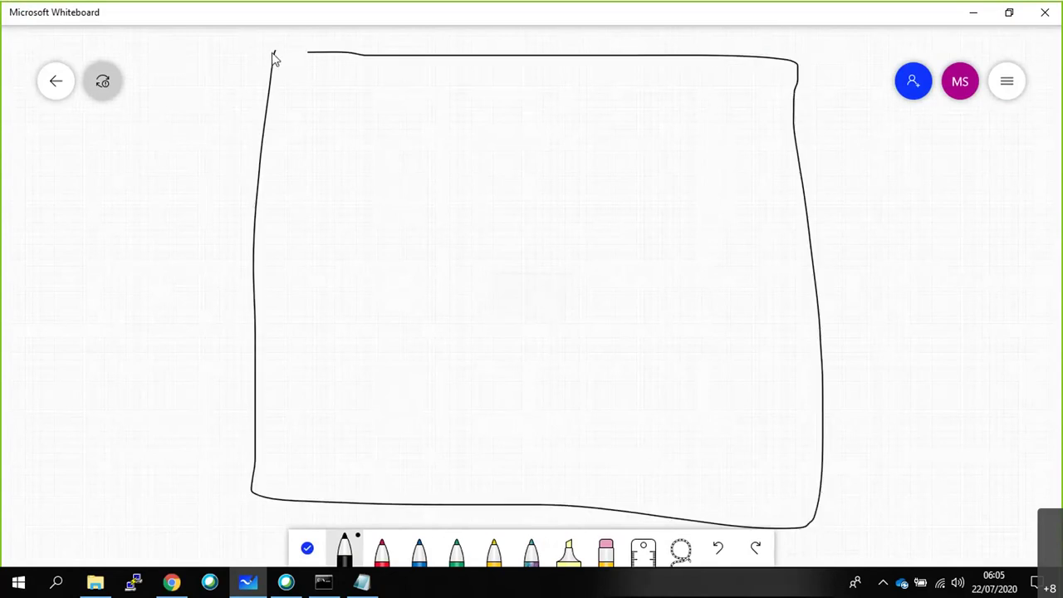
key(ctrl+z)
mouse_move(278, 57)
mouse_down()
mouse_move(273, 443)
mouse_move(366, 516)
mouse_up()
mouse_move(432, 524)
mouse_down()
mouse_move(861, 507)
mouse_move(830, 105)
mouse_move(643, 69)
mouse_move(278, 58)
mouse_up()
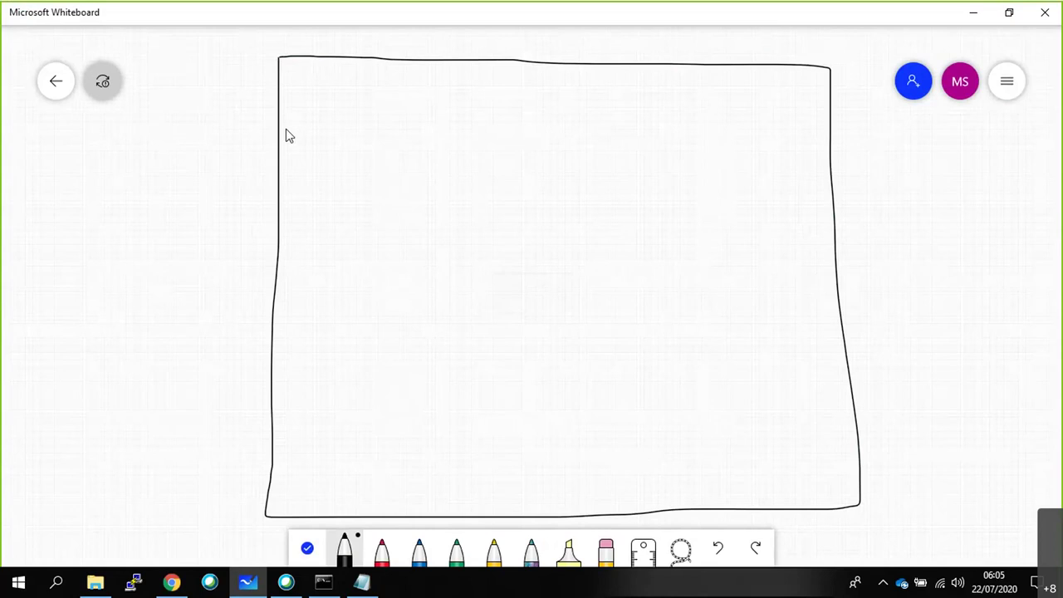
In red ink, draw two boxes inside the large box and label it EUS.
click(381, 549)
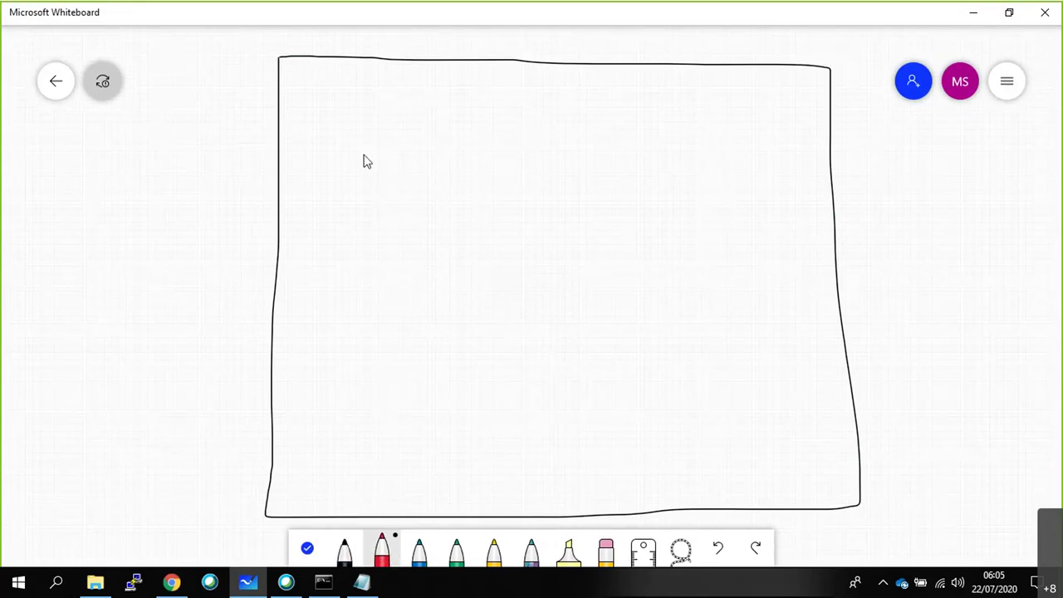
mouse_move(396, 100)
mouse_down()
mouse_move(398, 235)
mouse_move(680, 235)
mouse_move(694, 89)
mouse_move(658, 86)
mouse_up()
drag(481, 89, 413, 98)
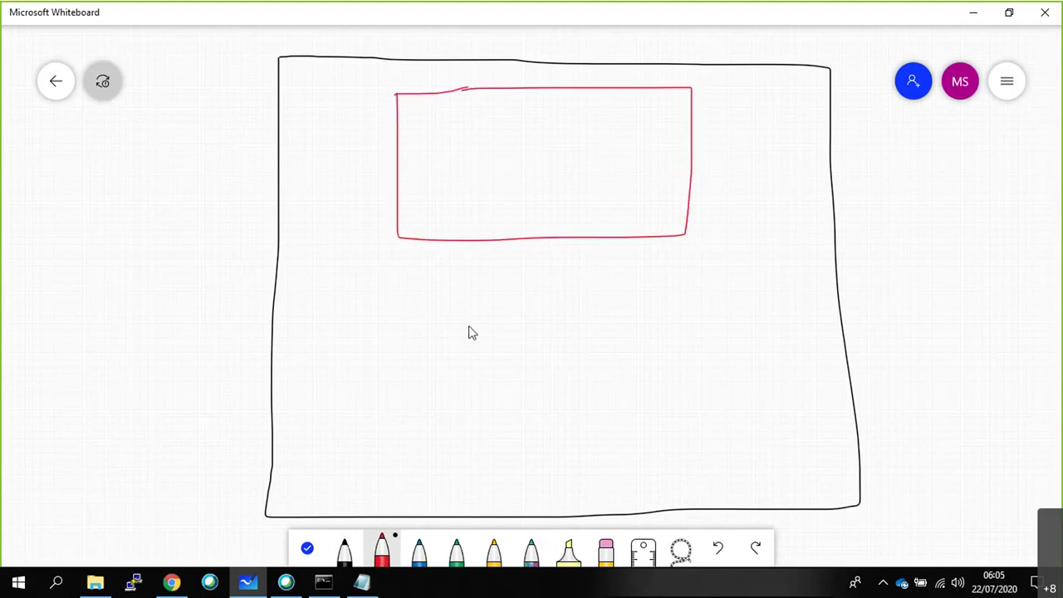
mouse_move(399, 338)
mouse_down()
mouse_move(406, 455)
mouse_move(682, 460)
mouse_move(688, 341)
mouse_move(384, 342)
mouse_up()
mouse_move(878, 428)
mouse_down()
mouse_move(890, 423)
mouse_move(891, 441)
mouse_up()
mouse_move(877, 433)
mouse_down()
mouse_move(918, 419)
mouse_move(922, 430)
mouse_up()
mouse_move(495, 202)
mouse_down()
mouse_move(499, 222)
mouse_move(521, 214)
mouse_up()
Write 10.0.0.0/16 in both the upper and lower red boxes.
mouse_move(517, 202)
mouse_down()
mouse_move(518, 223)
mouse_move(512, 198)
mouse_move(574, 184)
mouse_up()
click(538, 193)
click(561, 188)
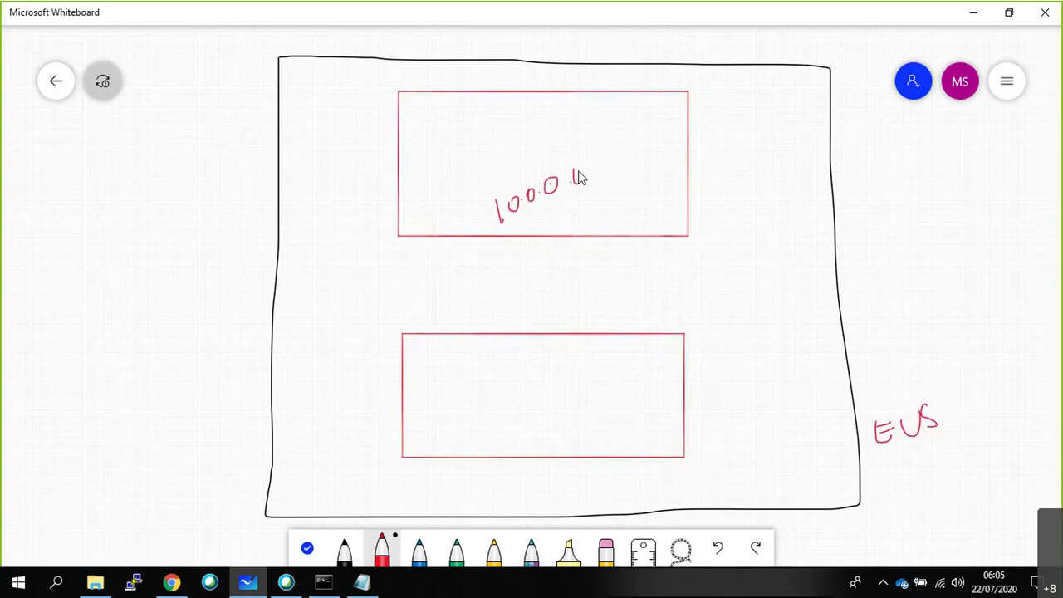
mouse_move(593, 145)
mouse_down()
mouse_move(591, 191)
mouse_move(615, 176)
mouse_up()
mouse_move(463, 392)
mouse_down()
mouse_move(463, 416)
mouse_move(477, 396)
mouse_move(523, 377)
mouse_up()
mouse_move(534, 352)
mouse_down()
mouse_move(533, 400)
mouse_move(564, 378)
mouse_up()
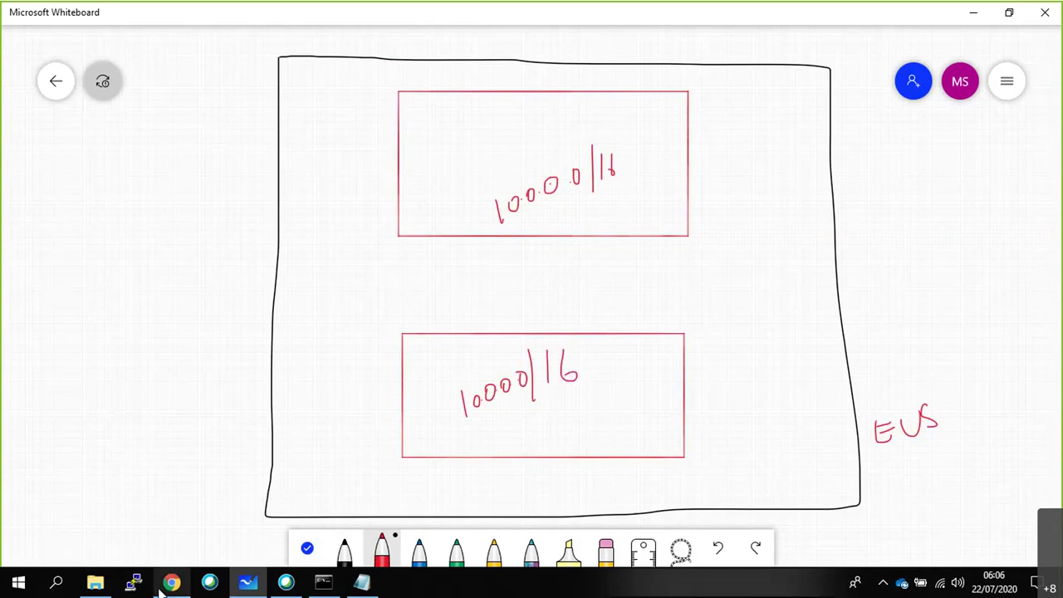
click(165, 584)
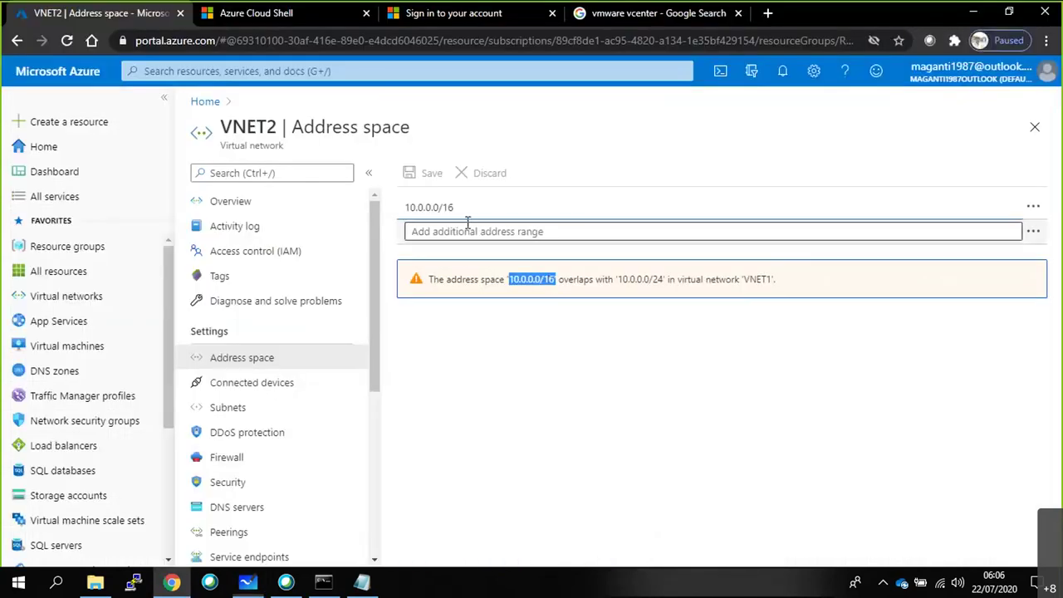
In VNET1's Address space, replace the /24 prefix with /16, save, and highlight the overlap warning.
click(205, 102)
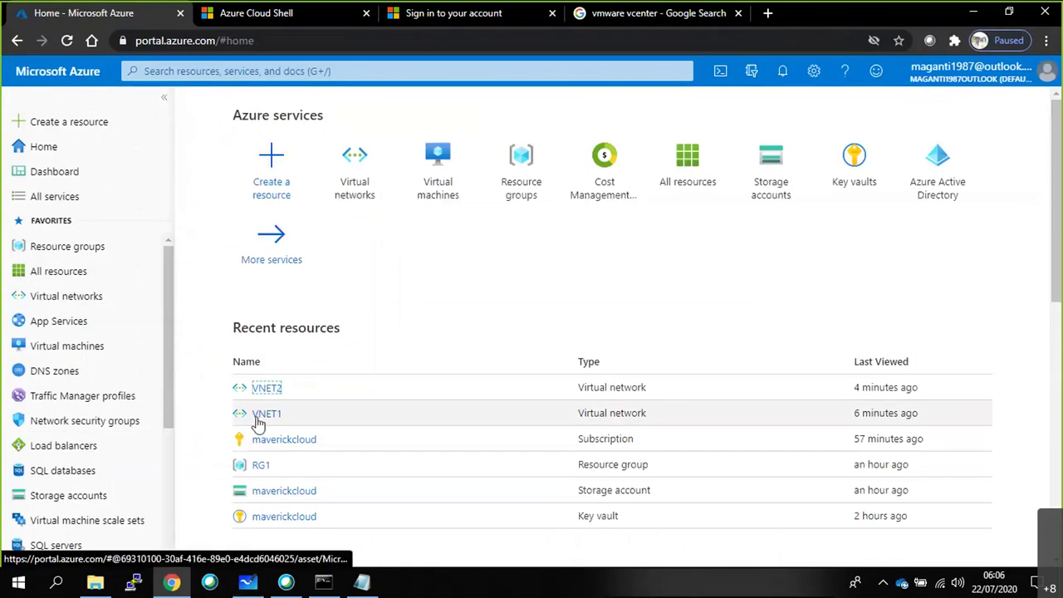
click(257, 416)
click(245, 358)
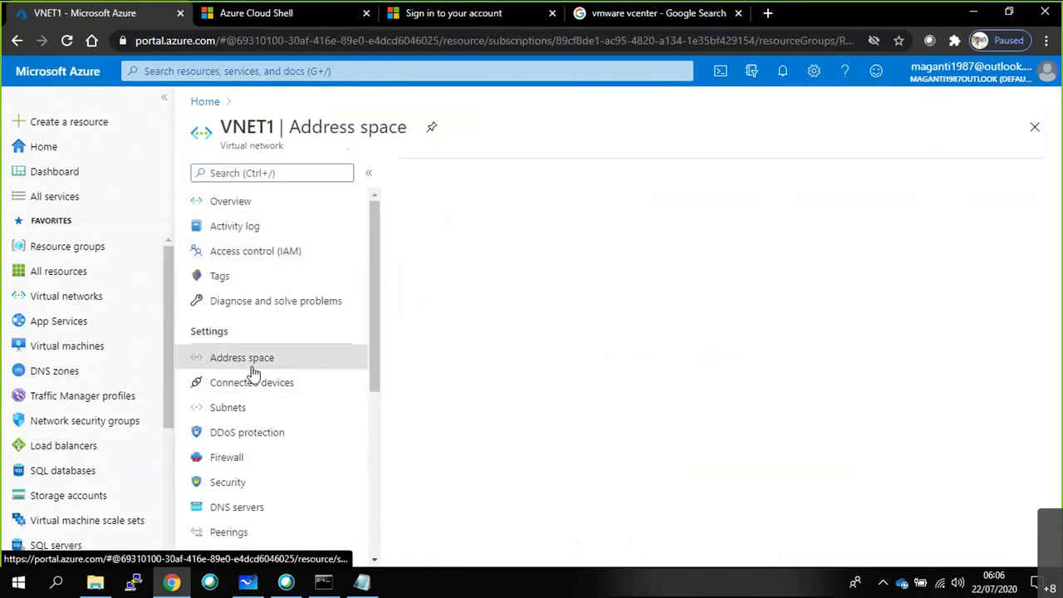
click(502, 207)
key(BackSpace)
key(BackSpace)
text(16)
click(425, 173)
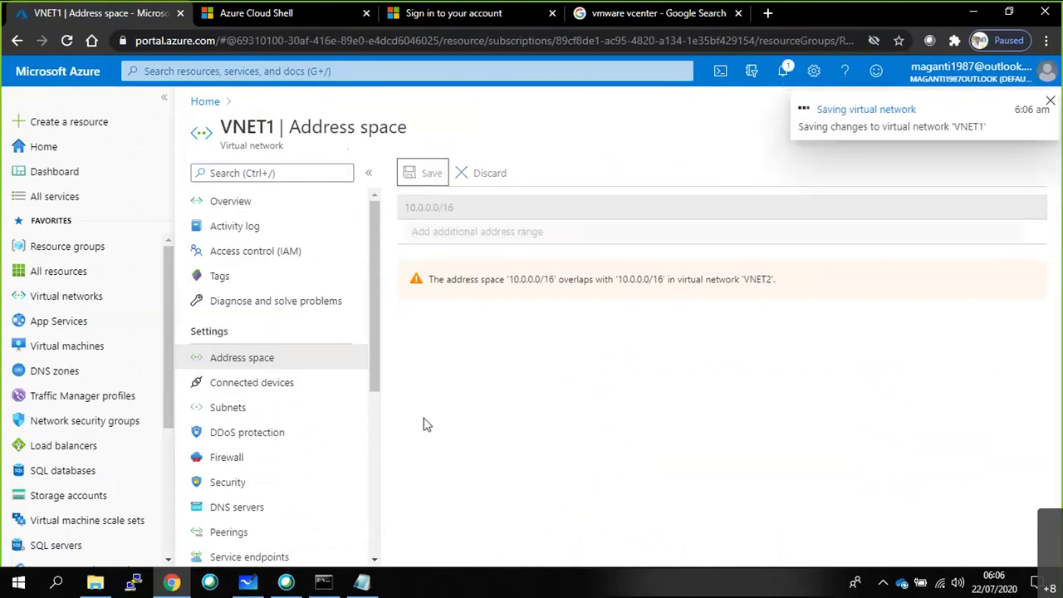
drag(835, 294, 427, 279)
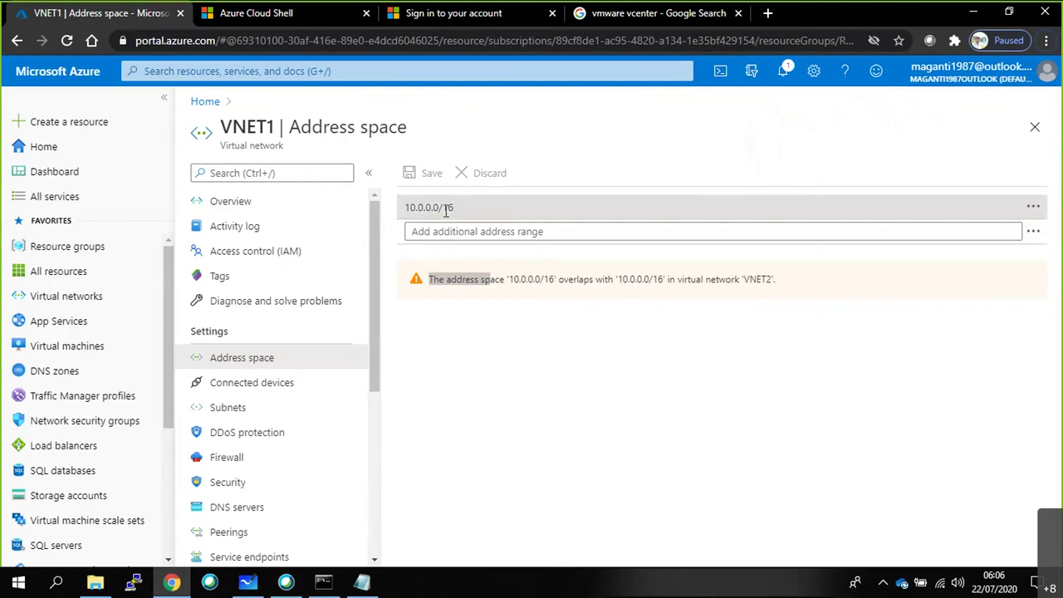
Back on the whiteboard, underline and box the EUS label and write CRQ at left.
key(alt+Tab)
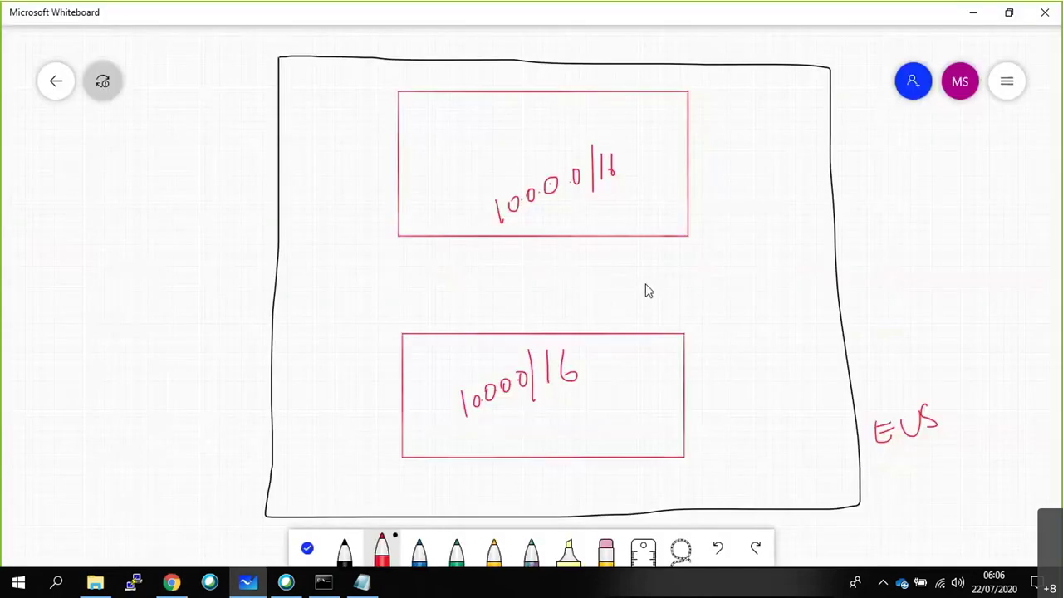
drag(883, 460, 936, 453)
mouse_move(863, 403)
mouse_down()
mouse_move(868, 433)
mouse_move(951, 415)
mouse_move(914, 396)
mouse_move(870, 395)
mouse_up()
drag(49, 176, 50, 284)
drag(46, 221, 52, 247)
mouse_move(60, 246)
mouse_down()
mouse_move(64, 231)
mouse_move(98, 244)
mouse_move(50, 261)
mouse_up()
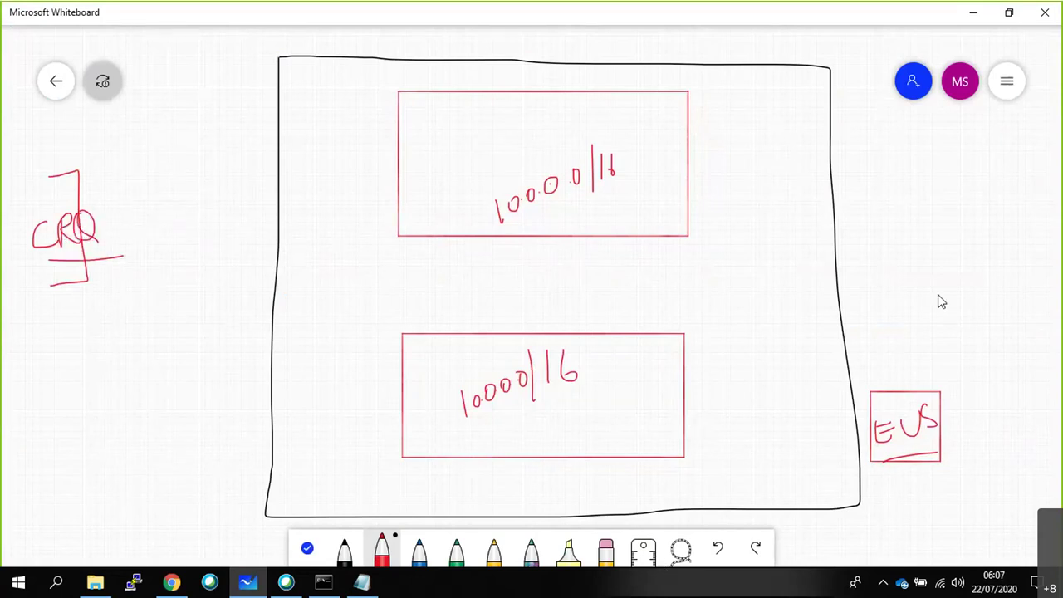
drag(91, 164, 56, 193)
Number the address boxes 1 and 2, tick both, and draw a crossed-out link between them.
drag(357, 212, 357, 221)
drag(352, 372, 367, 382)
mouse_move(435, 122)
mouse_down()
mouse_move(436, 148)
mouse_move(482, 116)
mouse_up()
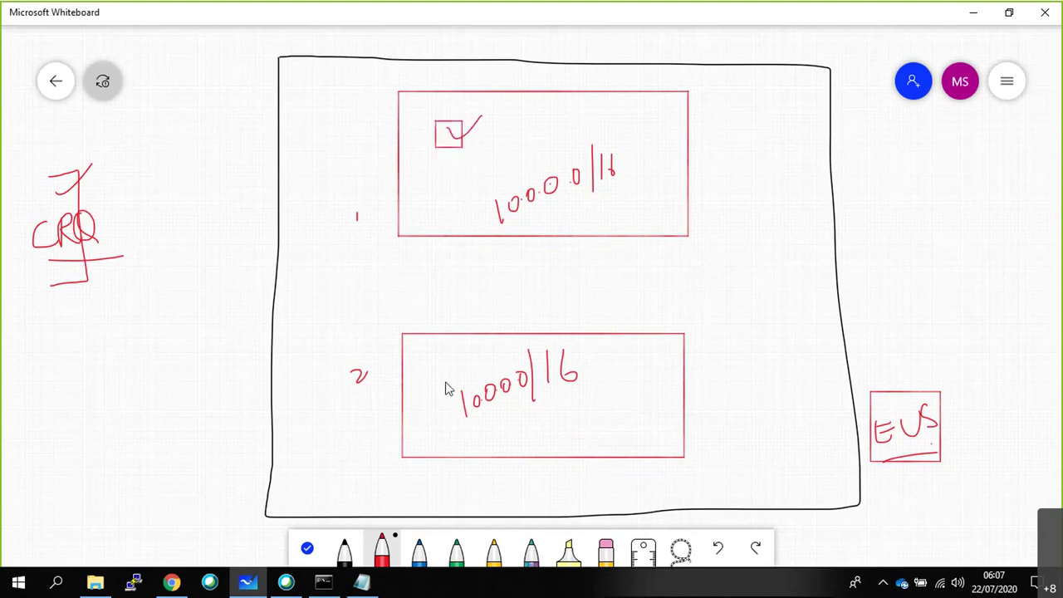
mouse_move(439, 363)
mouse_down()
mouse_move(457, 379)
mouse_move(439, 362)
mouse_move(469, 357)
mouse_up()
mouse_move(648, 231)
mouse_down()
mouse_move(654, 308)
mouse_move(641, 336)
mouse_up()
mouse_move(637, 263)
mouse_down()
mouse_move(678, 288)
mouse_move(648, 293)
mouse_up()
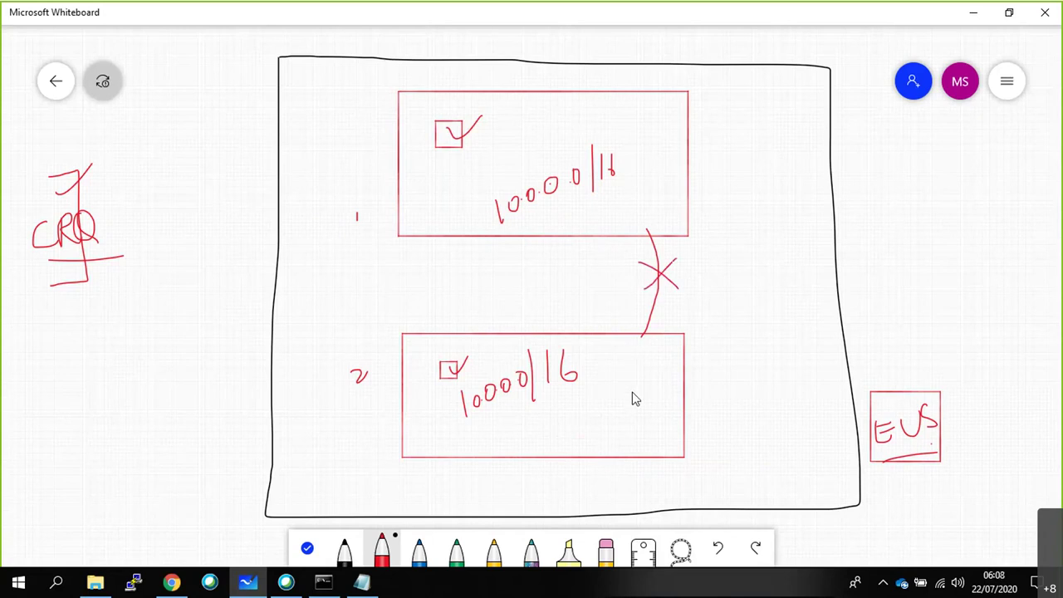
Undo the crossed-out link and draw numbered boxes 1–4 down the left side.
key(ctrl+z)
key(ctrl+z)
key(ctrl+z)
mouse_move(161, 96)
mouse_down()
mouse_move(200, 99)
mouse_move(161, 96)
mouse_up()
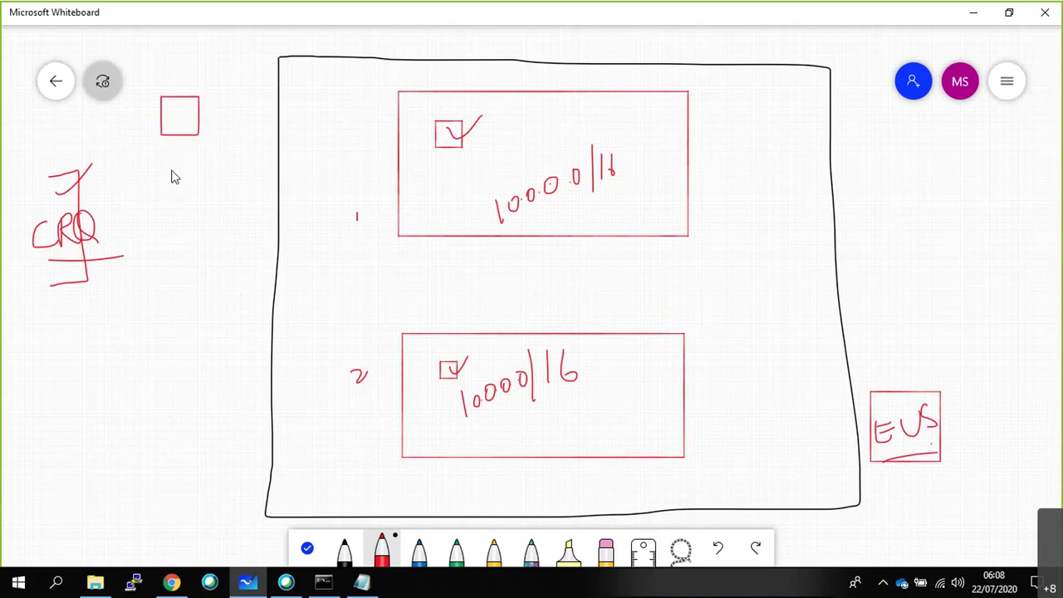
mouse_move(160, 224)
mouse_down()
mouse_move(192, 247)
mouse_move(193, 212)
mouse_move(157, 213)
mouse_up()
drag(176, 222, 183, 237)
mouse_move(149, 314)
mouse_down()
mouse_move(152, 368)
mouse_move(191, 316)
mouse_move(149, 315)
mouse_move(174, 352)
mouse_up()
drag(152, 430, 191, 430)
drag(166, 443, 176, 457)
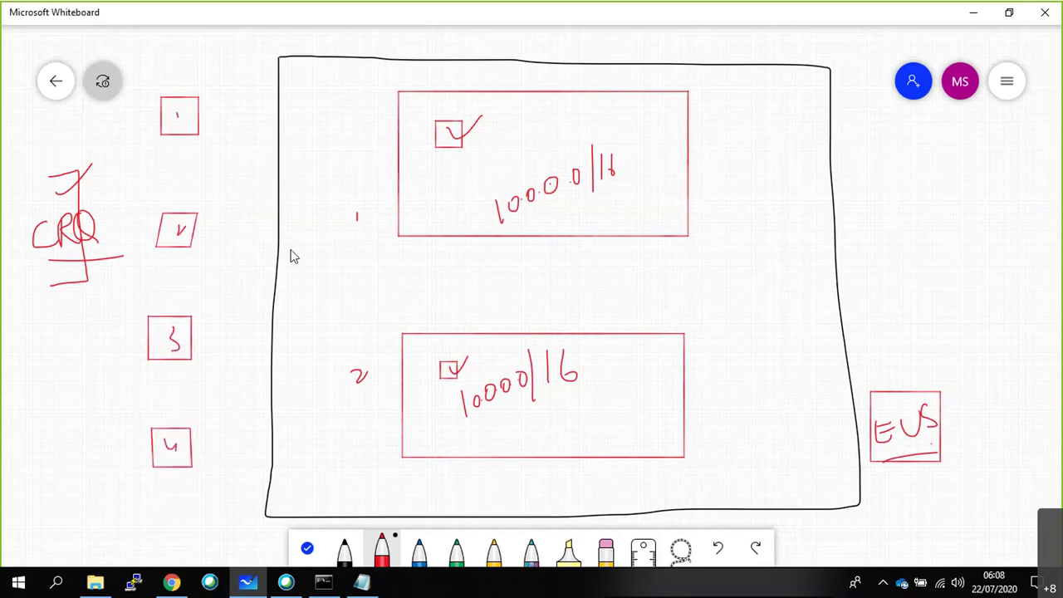
Link boxes 1–4 to the top address box and tick beside the lower box.
drag(200, 119, 382, 133)
drag(196, 235, 384, 162)
drag(195, 342, 399, 216)
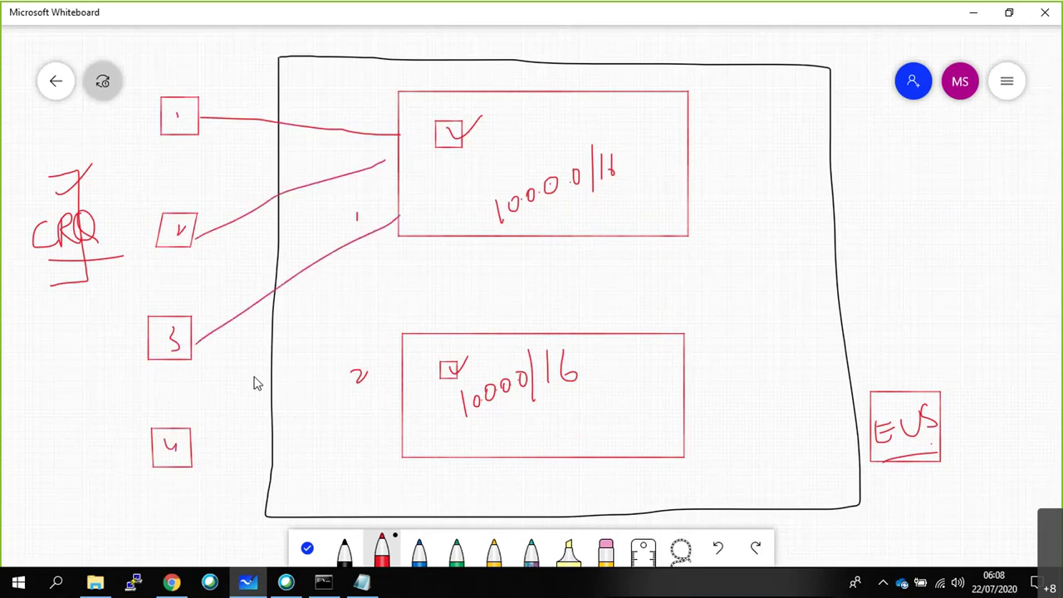
drag(192, 446, 409, 236)
drag(382, 169, 399, 157)
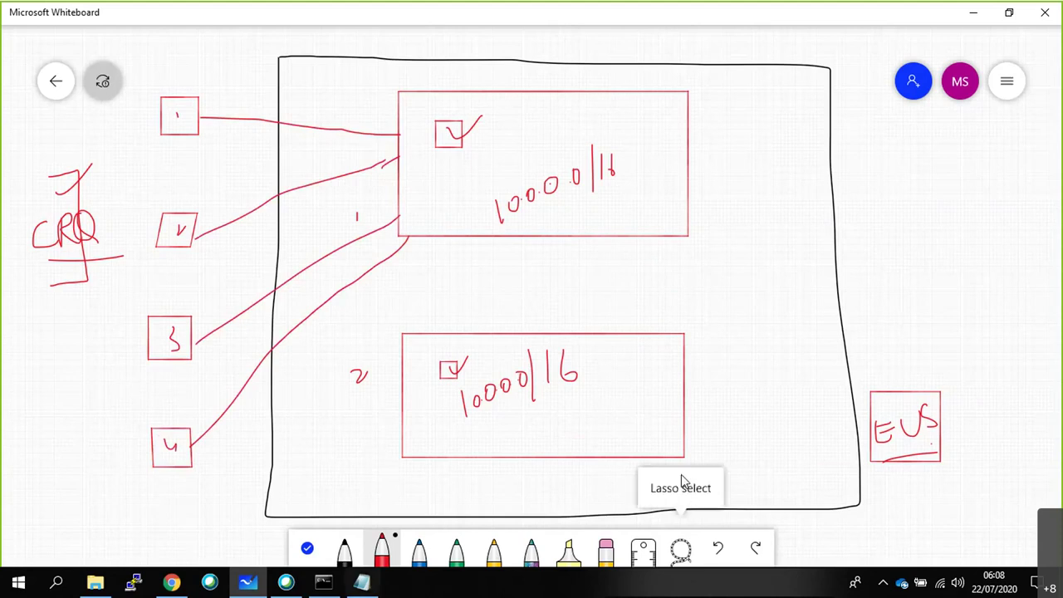
drag(677, 384, 721, 355)
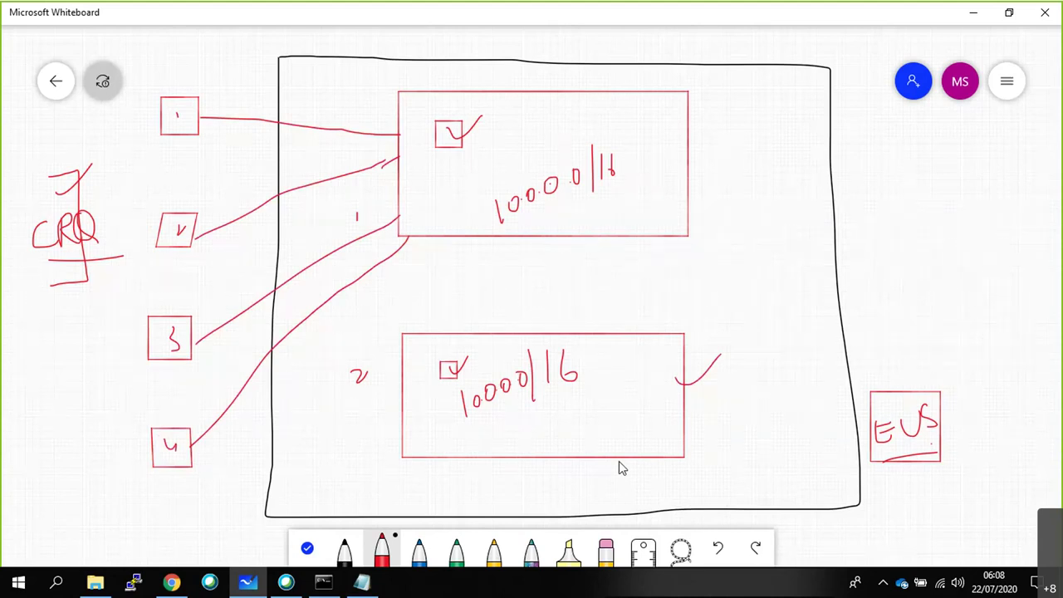
Link boxes 1–4 to the lower address box and cross out some of those links.
drag(202, 136, 384, 360)
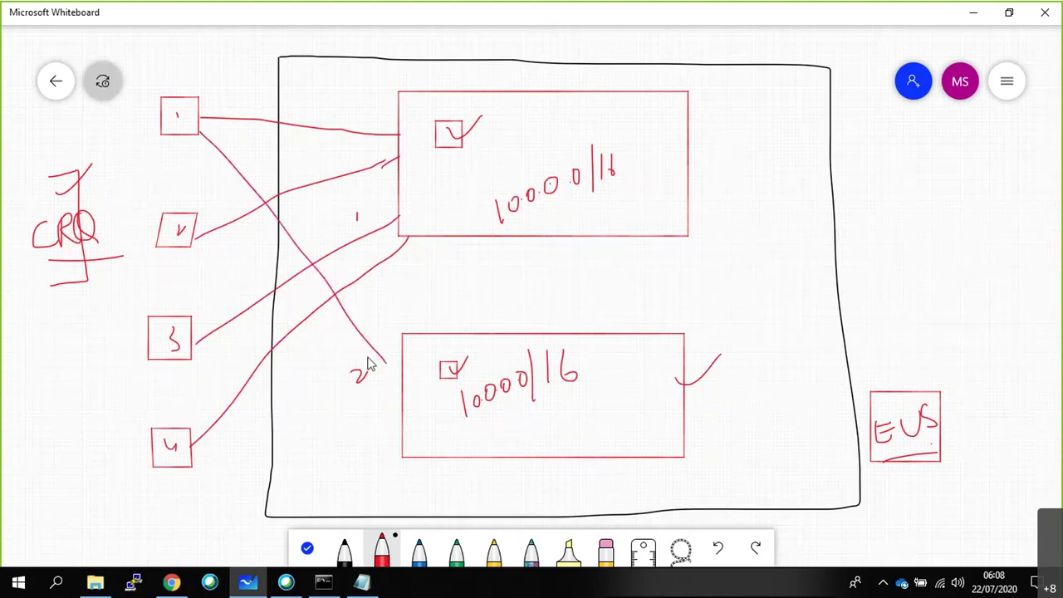
drag(202, 237, 393, 408)
drag(194, 330, 357, 427)
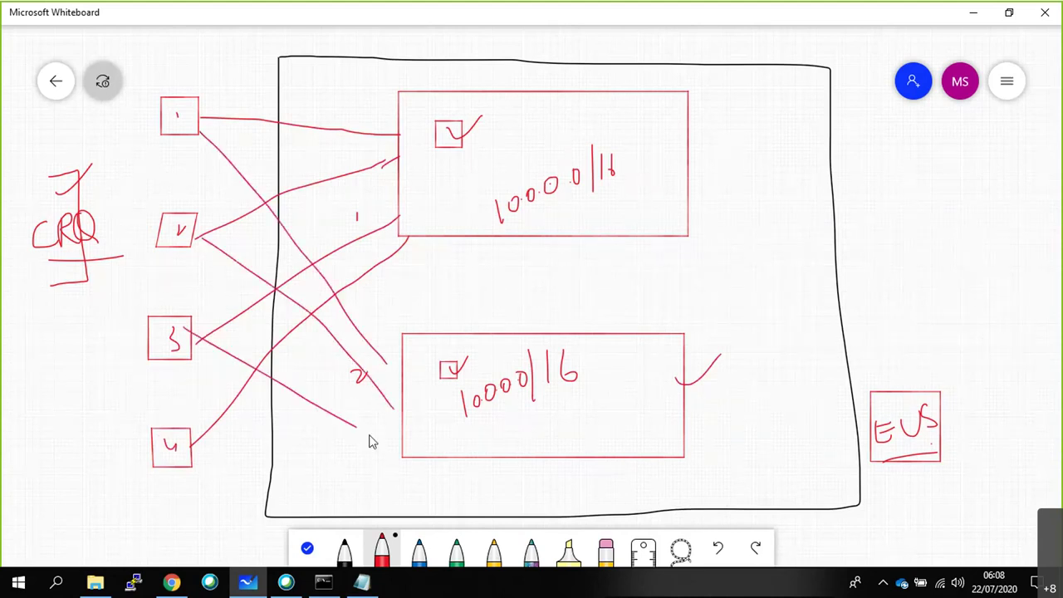
drag(193, 445, 308, 452)
mouse_move(332, 405)
mouse_down()
mouse_move(307, 441)
mouse_move(319, 453)
mouse_up()
drag(326, 335, 353, 357)
Finish crossing out that link, then draw and cross out a link between the address boxes.
drag(365, 319, 351, 342)
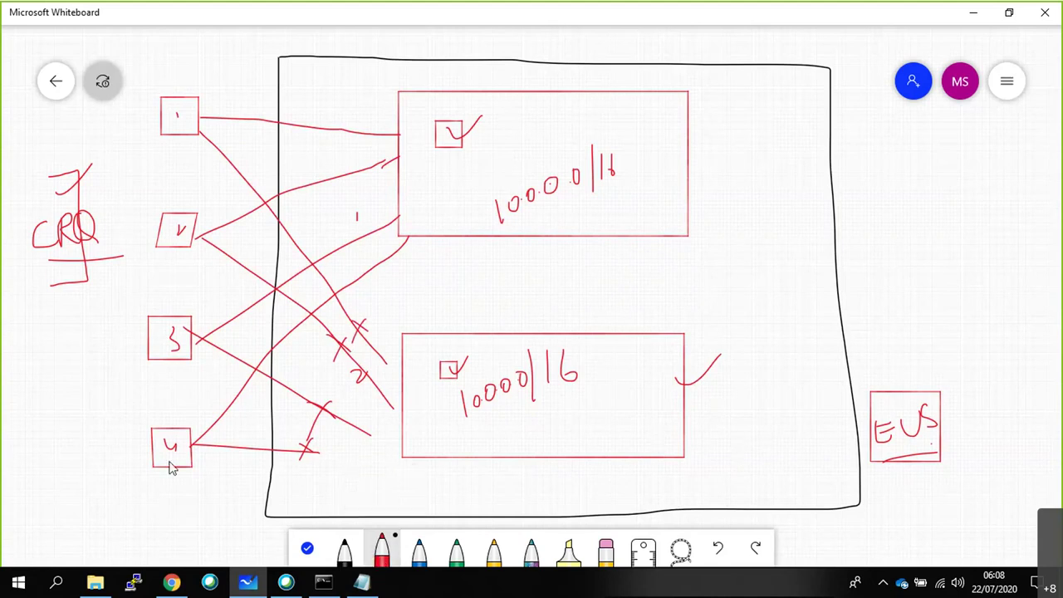
mouse_move(618, 226)
mouse_down()
mouse_move(626, 337)
mouse_move(612, 341)
mouse_up()
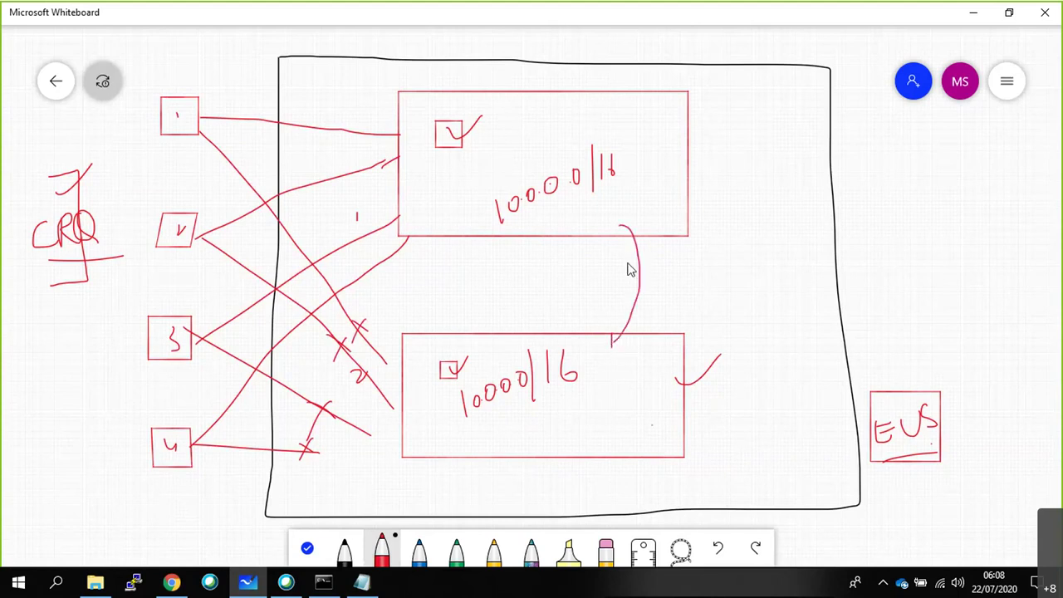
drag(623, 226, 623, 241)
drag(636, 259, 650, 284)
drag(616, 294, 650, 267)
Strike the 0 in the lower box's address and write an underlined 10.1.0.0/16 beneath it.
drag(487, 372, 492, 448)
mouse_move(501, 431)
mouse_down()
mouse_move(501, 442)
mouse_move(535, 449)
mouse_move(570, 415)
mouse_up()
drag(592, 393, 585, 440)
drag(606, 397, 604, 422)
drag(627, 397, 618, 424)
drag(583, 447, 639, 432)
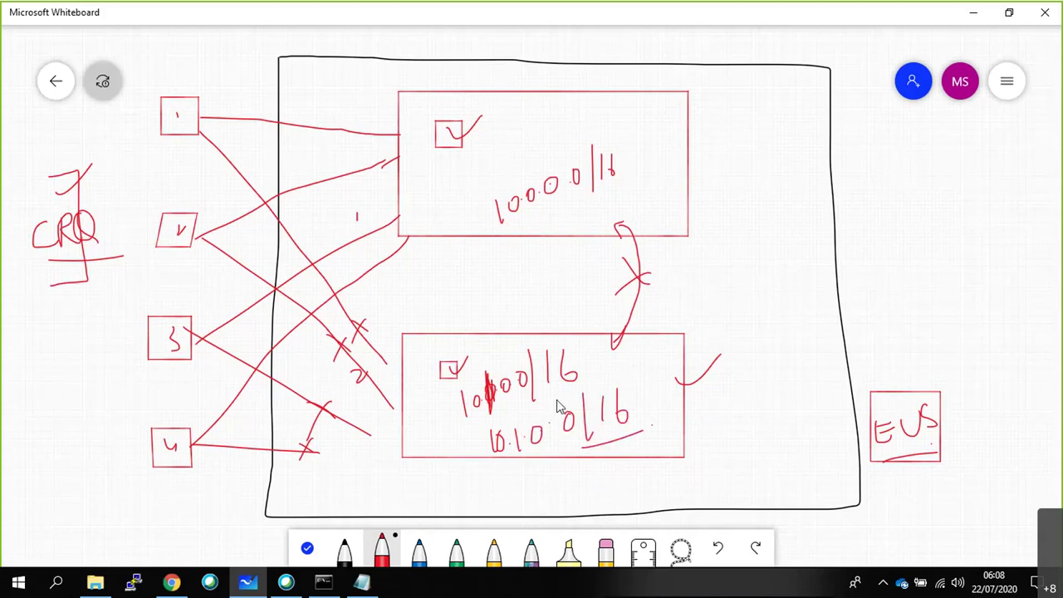
Change VNET2's address space to 10.1.0.0/16 and attempt to save it.
click(172, 583)
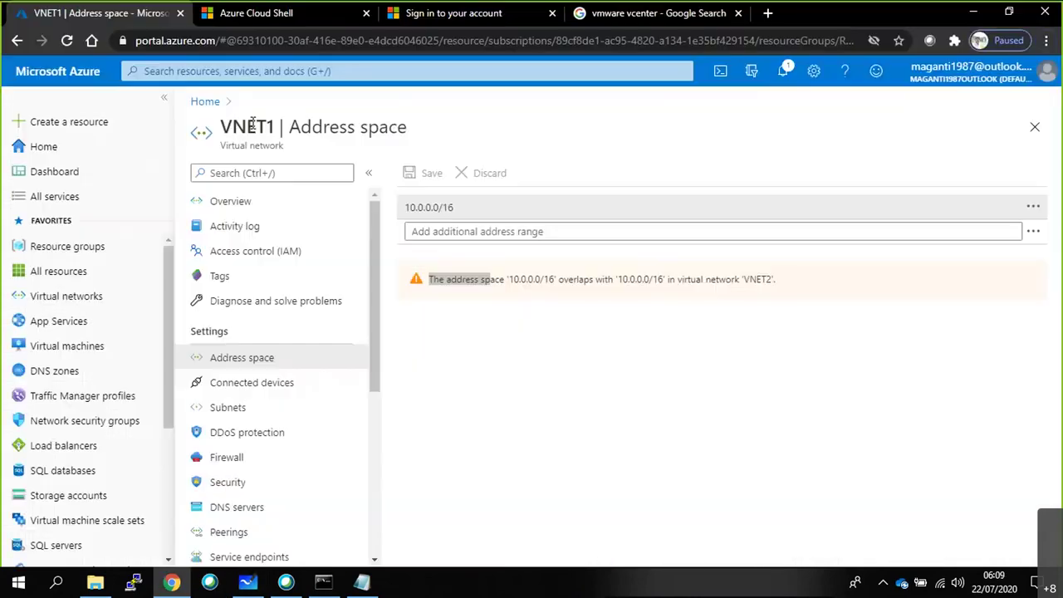
click(209, 102)
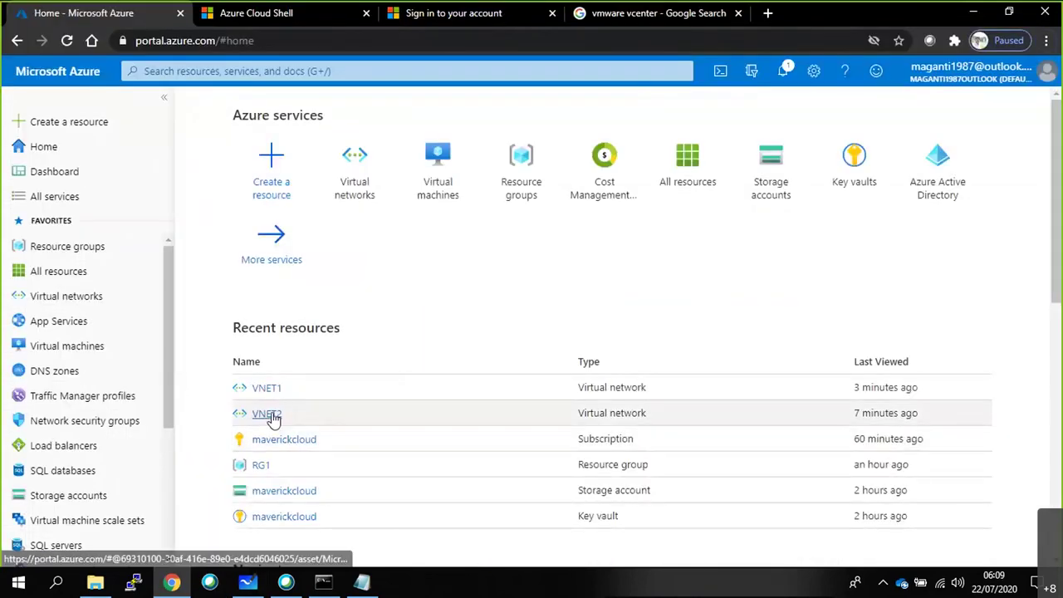
click(274, 417)
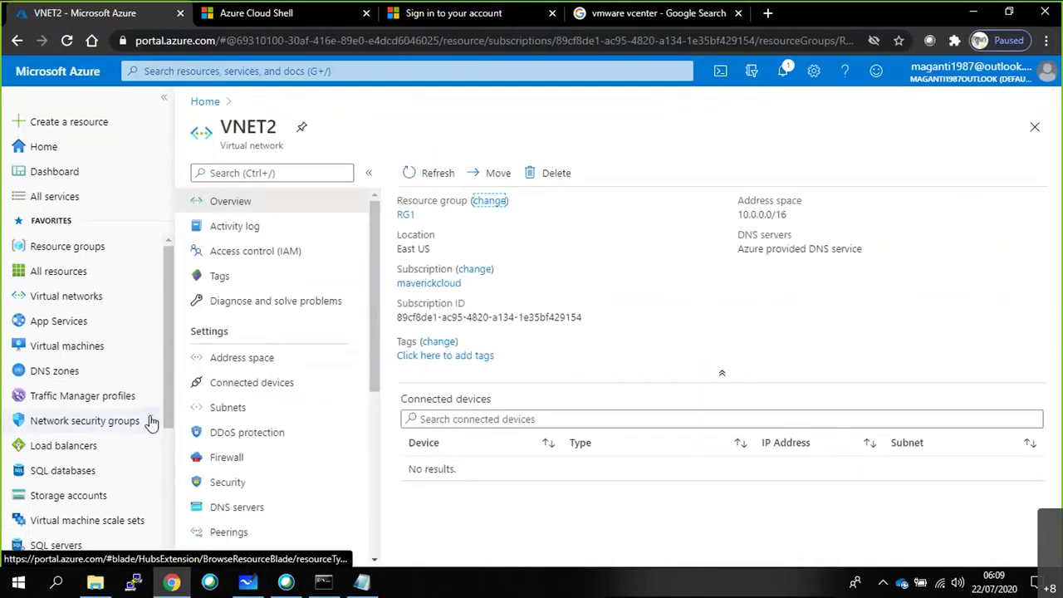
click(223, 358)
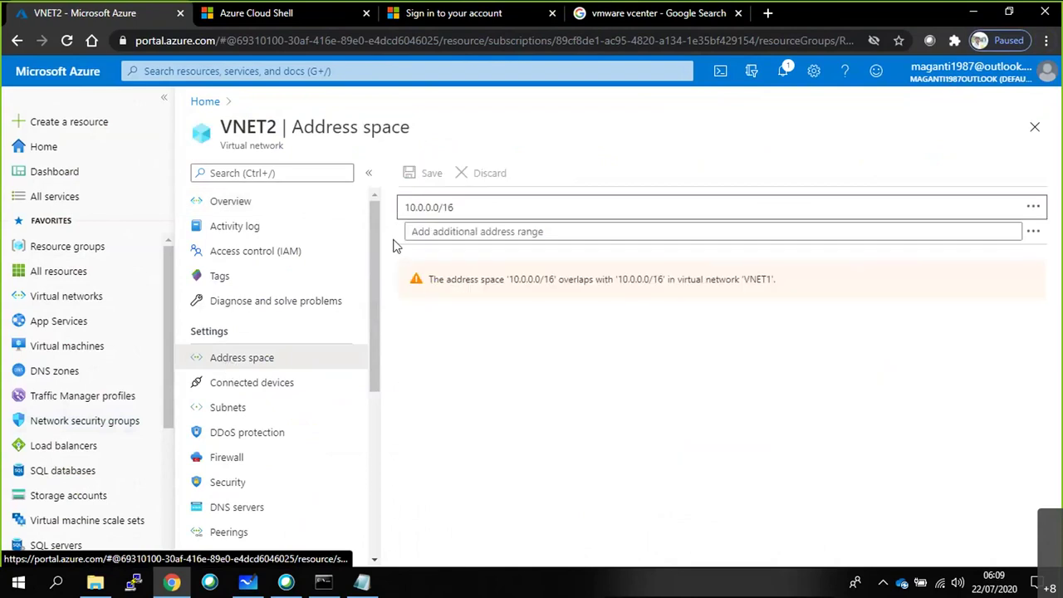
click(427, 207)
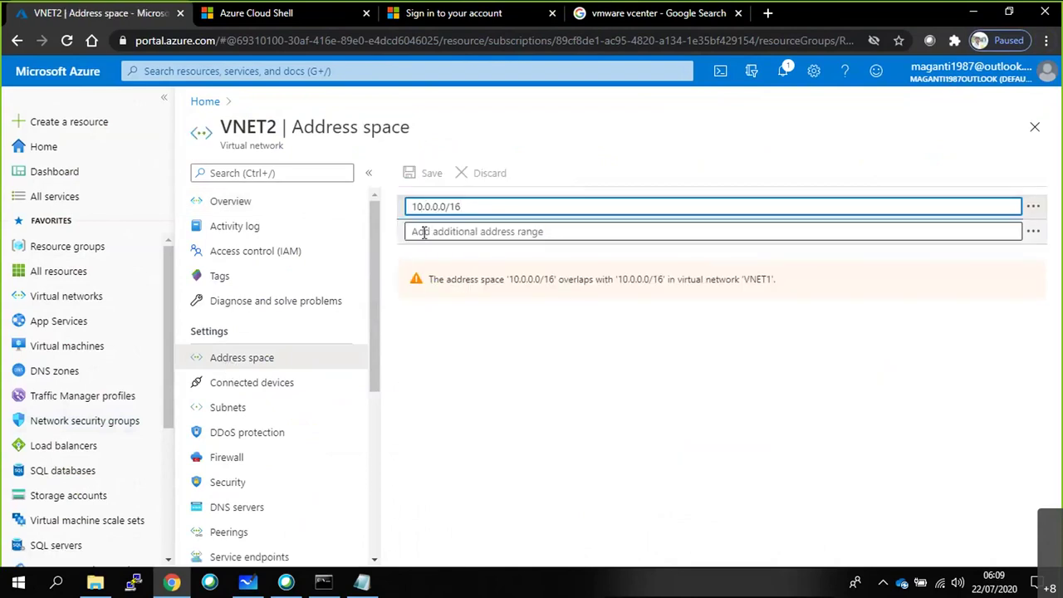
key(BackSpace)
text(1)
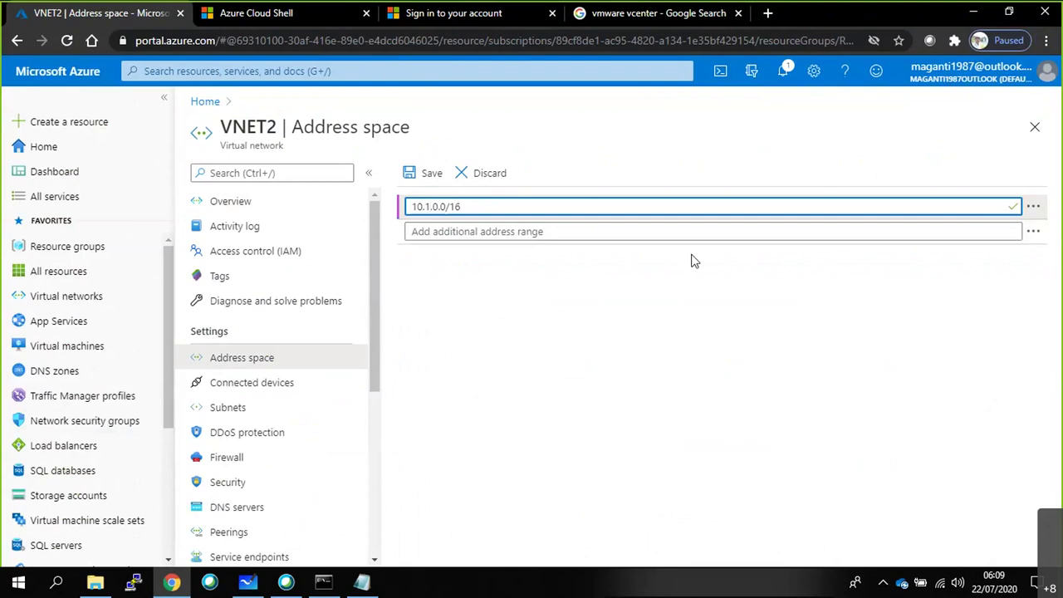
click(426, 174)
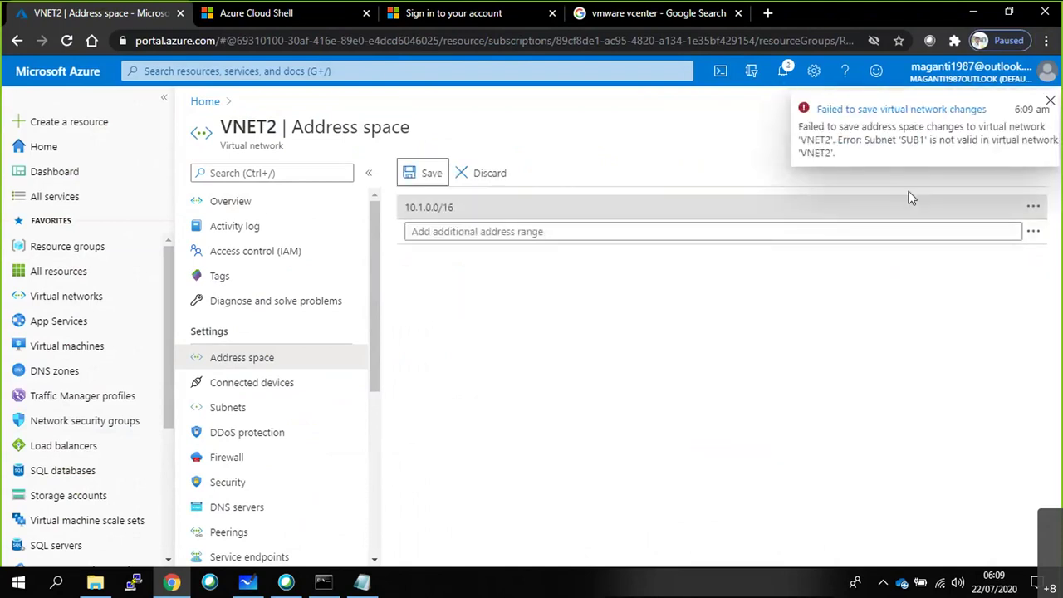
Open VNET2's Subnets, discard the unsaved edits, and return to the whiteboard.
click(273, 407)
click(589, 133)
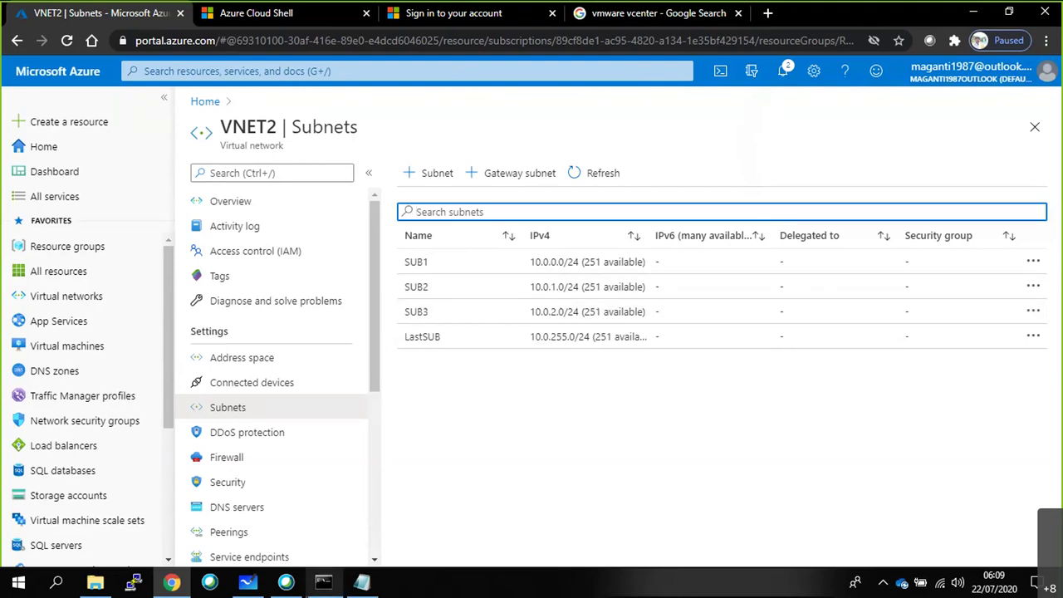
click(247, 582)
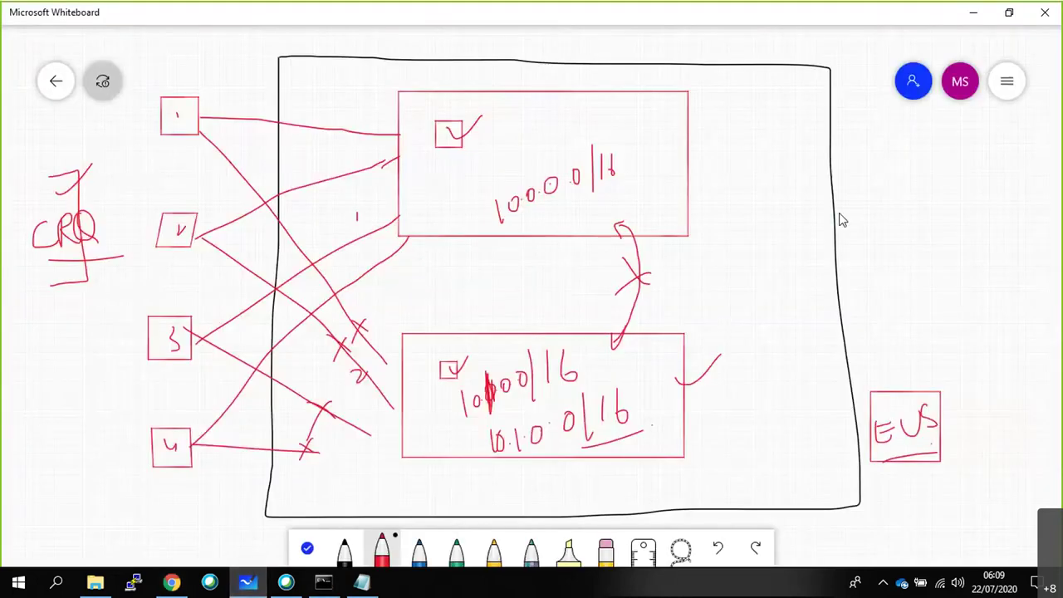
Draw a check mark beside the network diagram.
drag(833, 214, 898, 172)
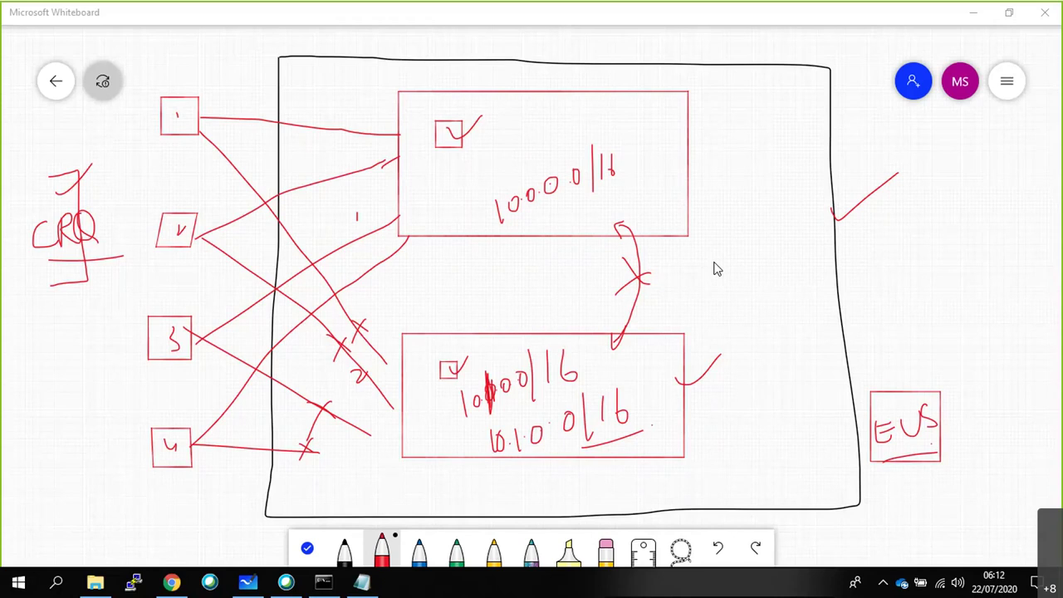
Review VNET2's subnet list in Chrome, then go to the subnet-size notes in Notepad.
click(172, 581)
scroll(273, 465, up, 3)
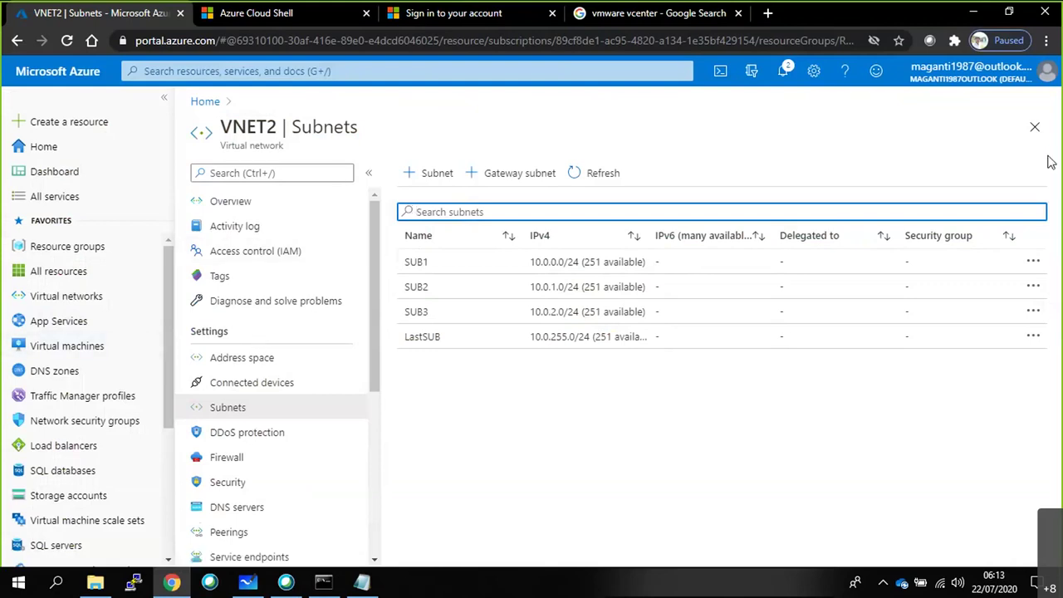
click(362, 583)
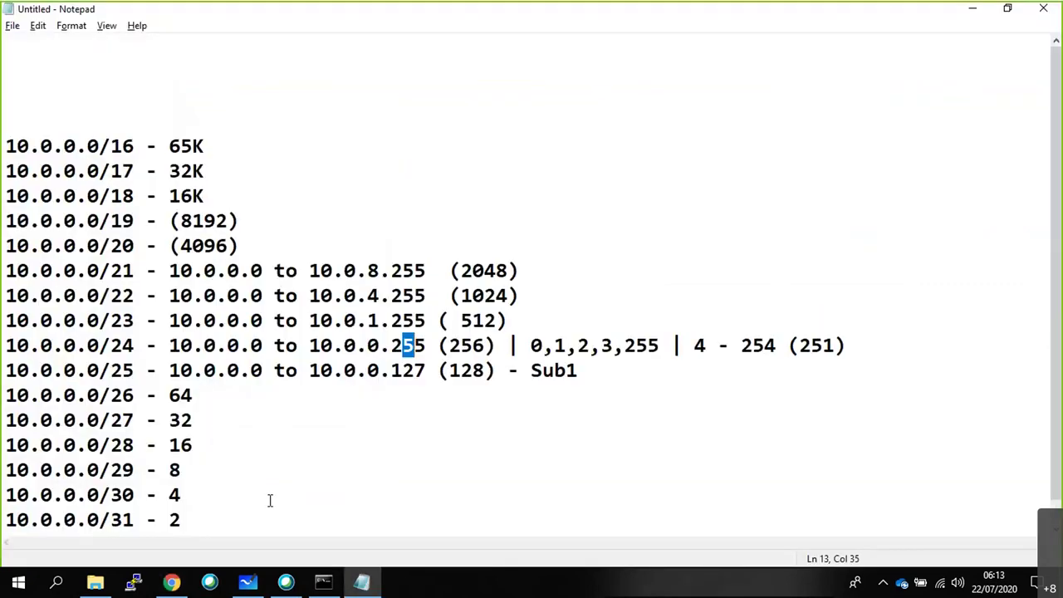
scroll(270, 500, down, 1)
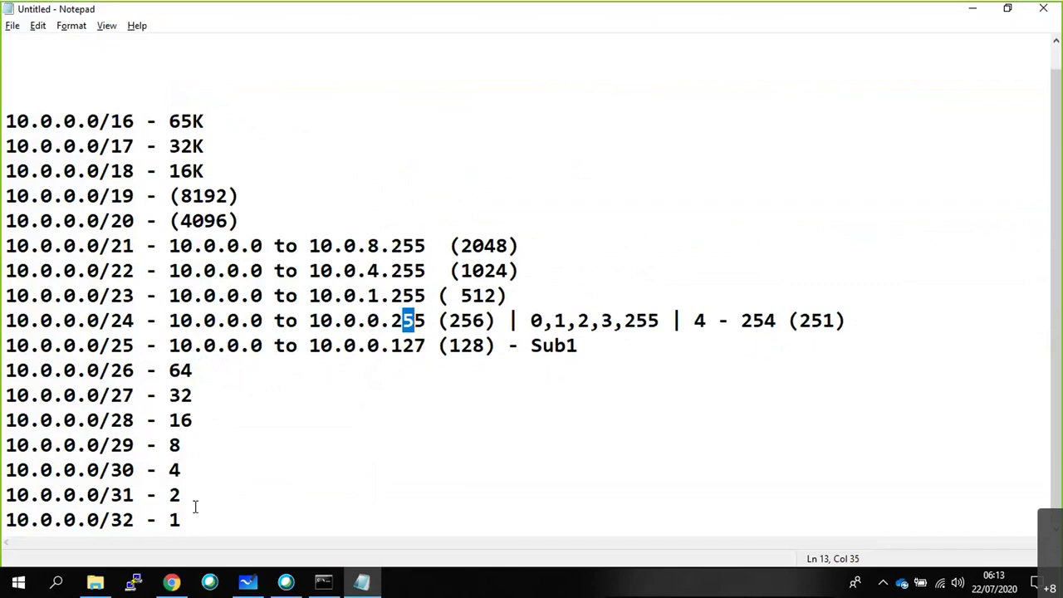
click(973, 10)
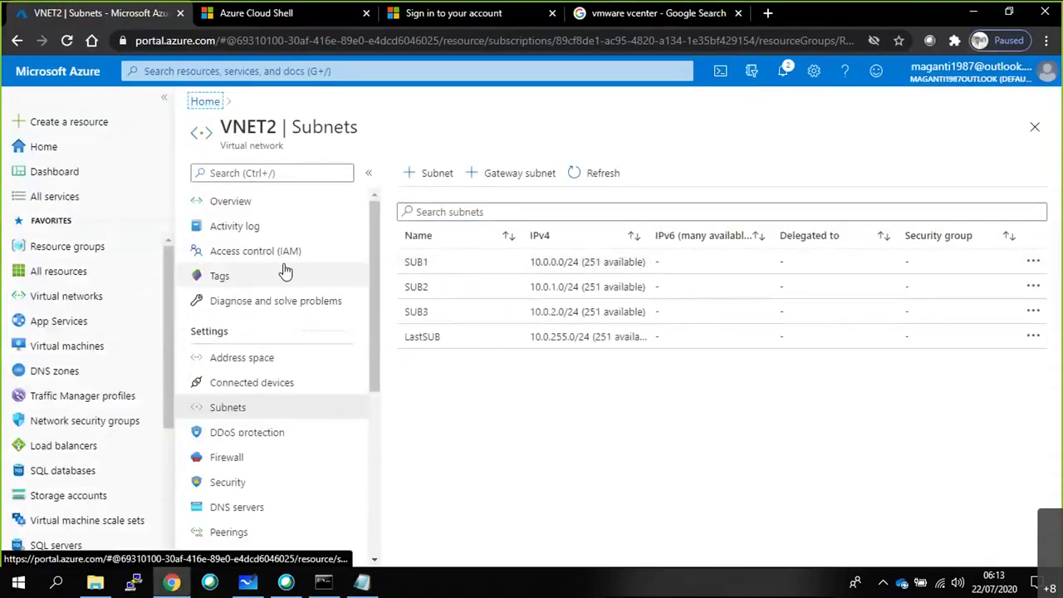
From Home, open All resources and check VNET1 and VNET2 are in RG1, East US.
click(205, 102)
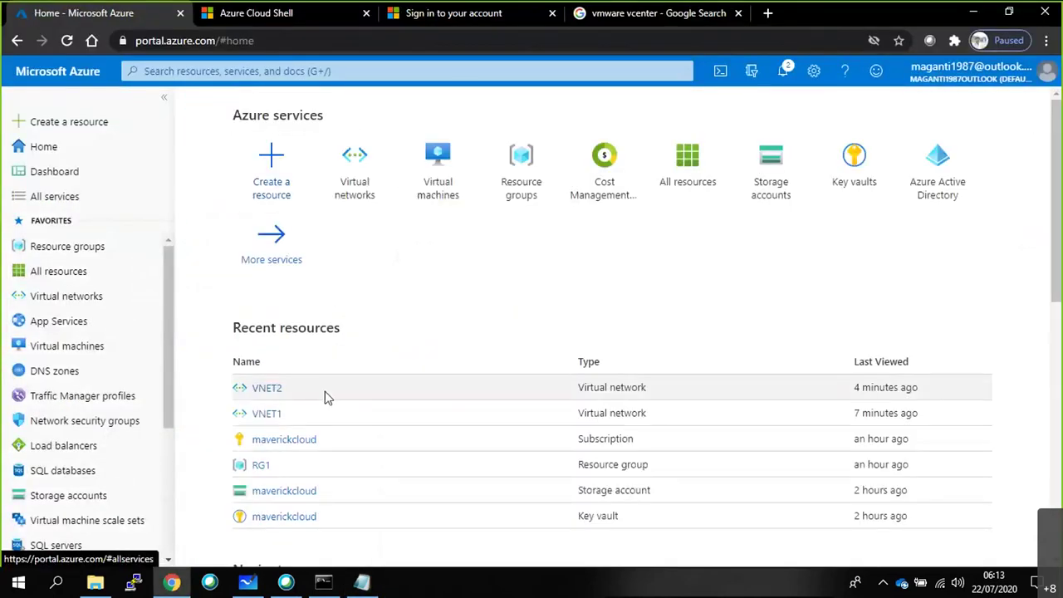
click(40, 272)
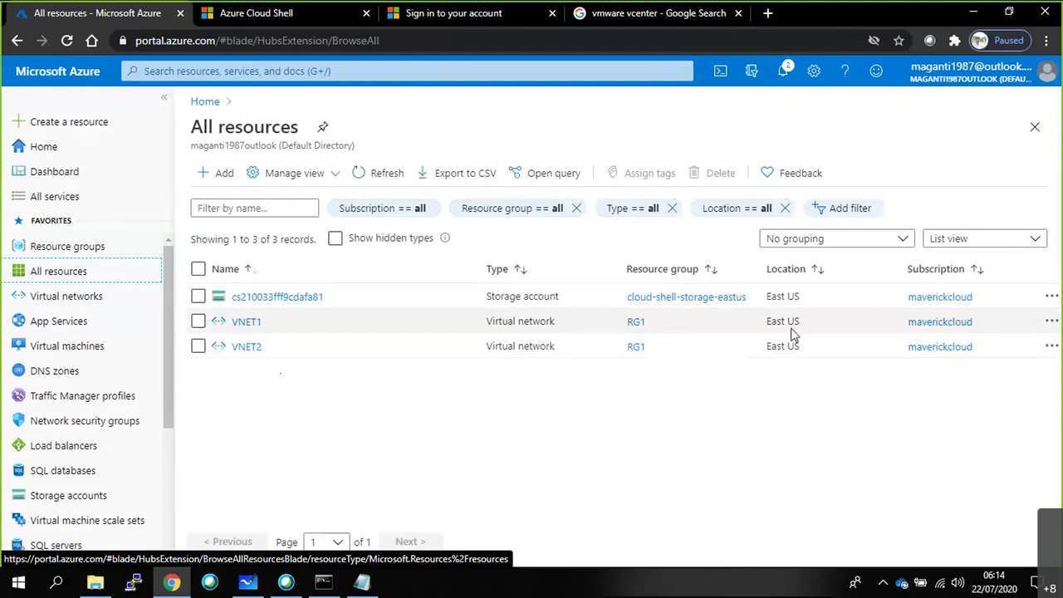
drag(664, 323, 627, 359)
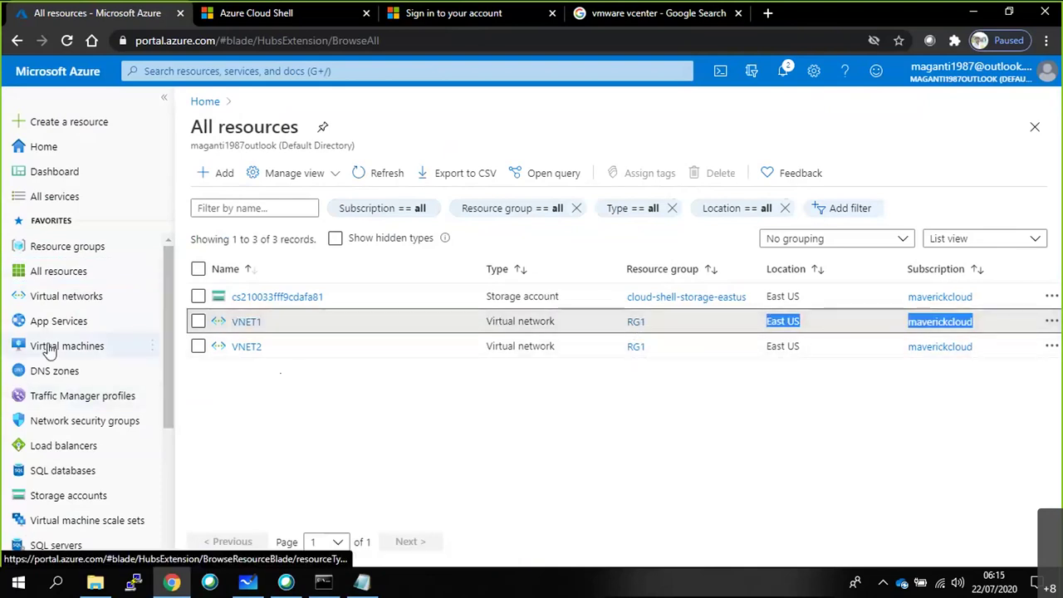
Start a new virtual network in resource group RG1 with region UK South.
click(80, 301)
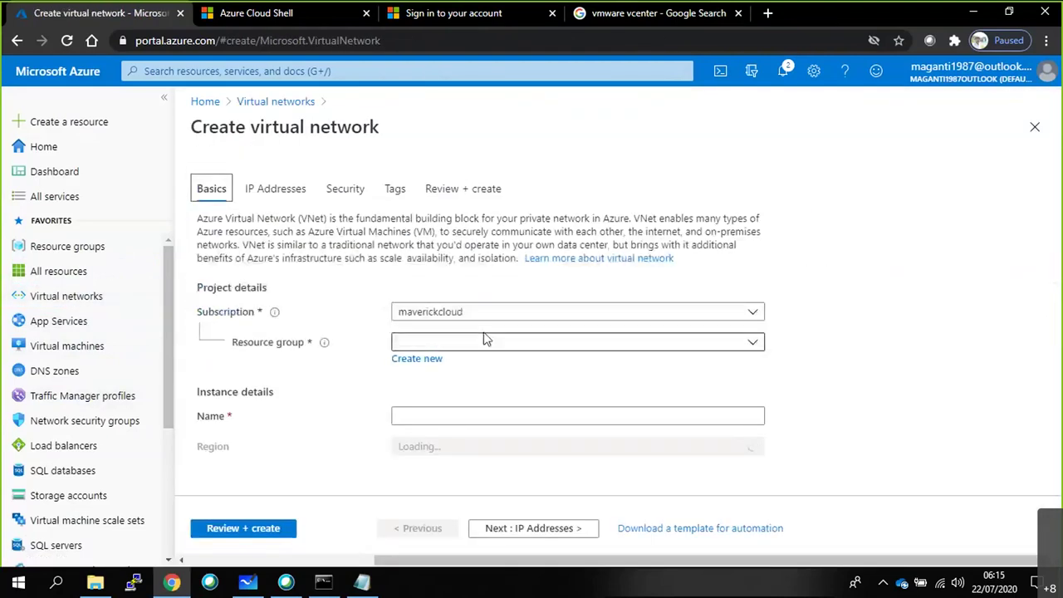
click(478, 345)
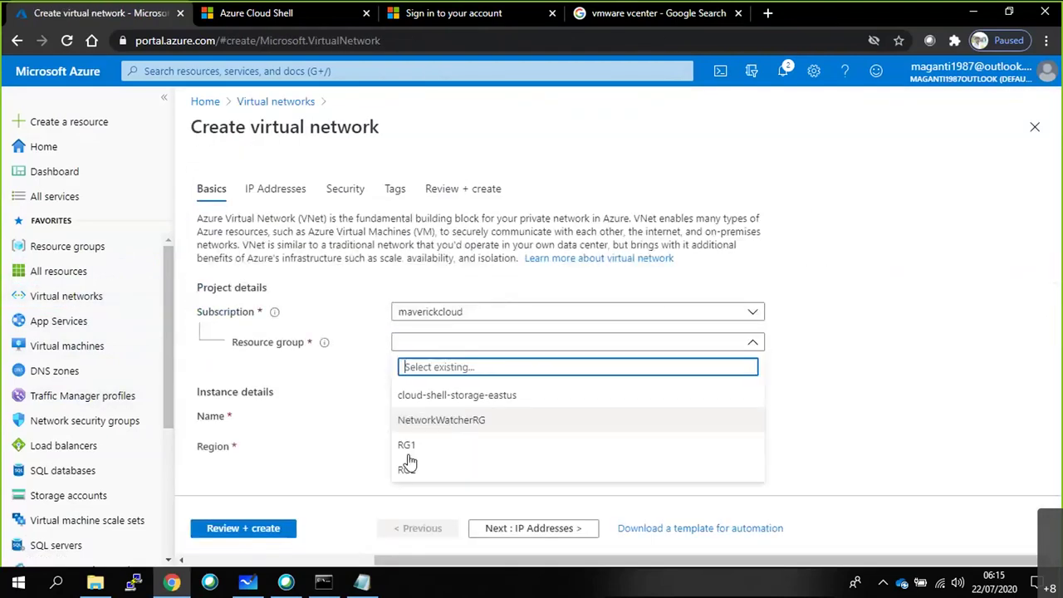
click(411, 448)
click(446, 449)
scroll(446, 340, down, 10)
click(440, 393)
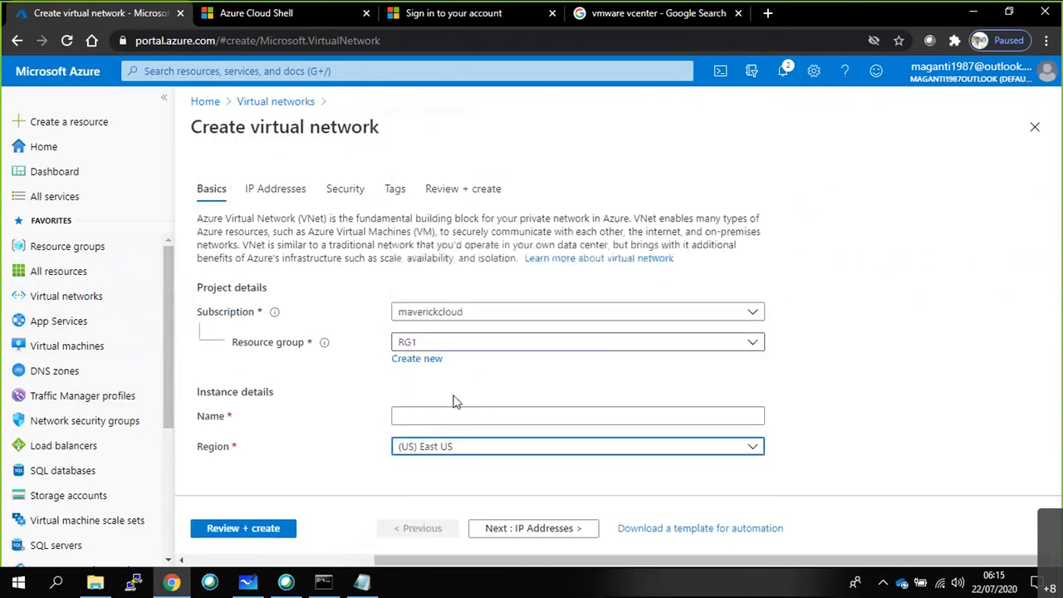
click(459, 442)
scroll(464, 270, up, 6)
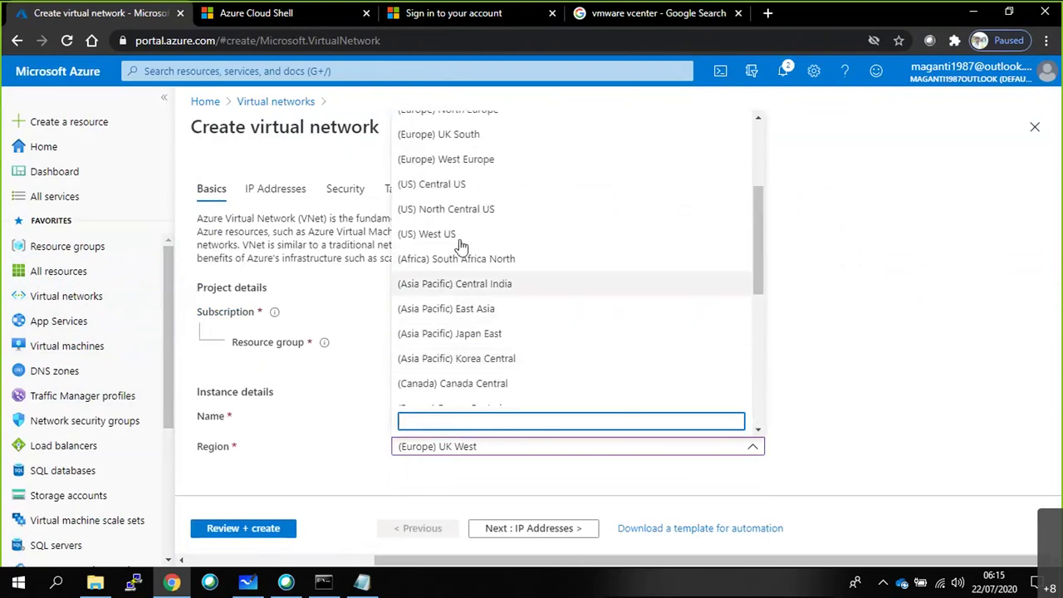
scroll(449, 230, up, 1)
scroll(448, 230, up, 1)
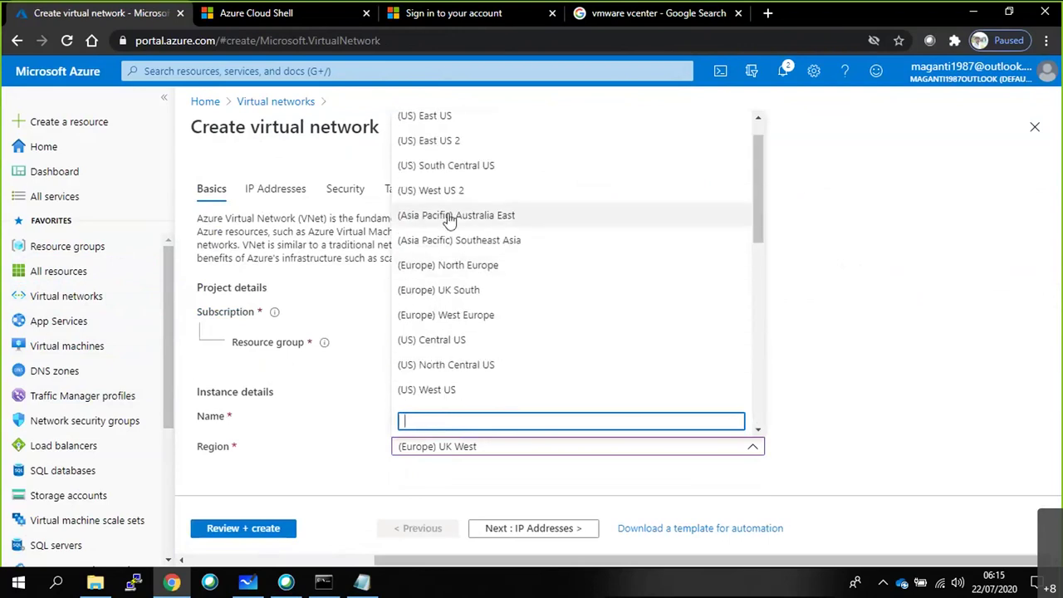
click(475, 299)
Name the new virtual network VNET3, fixing the duplicate VNET2 name.
click(451, 413)
text(VNet1)
key(BackSpace)
key(BackSpace)
key(BackSpace)
text(ET)
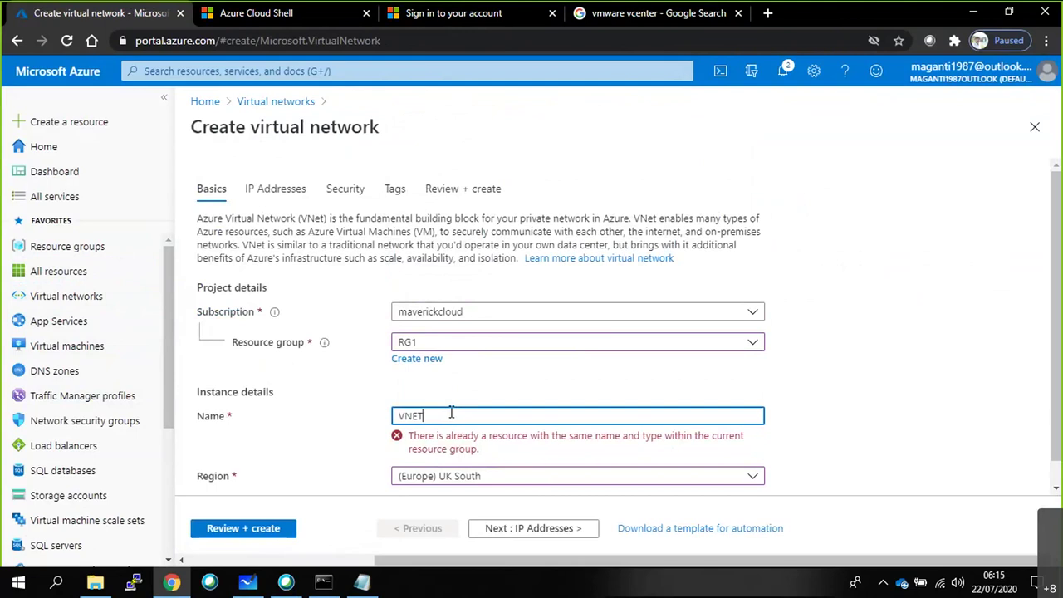
text(2)
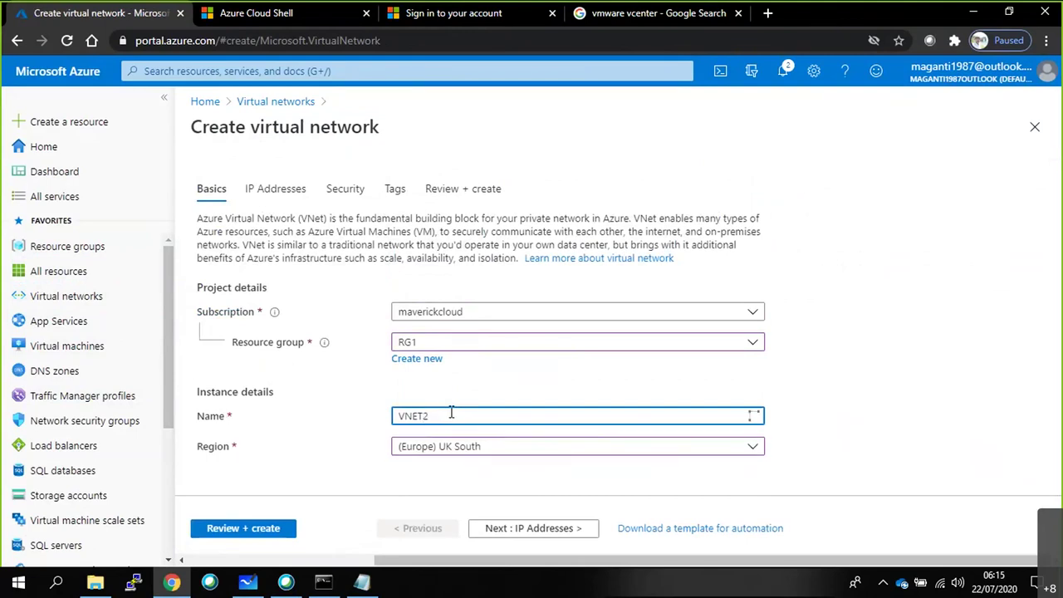
triple_click(419, 437)
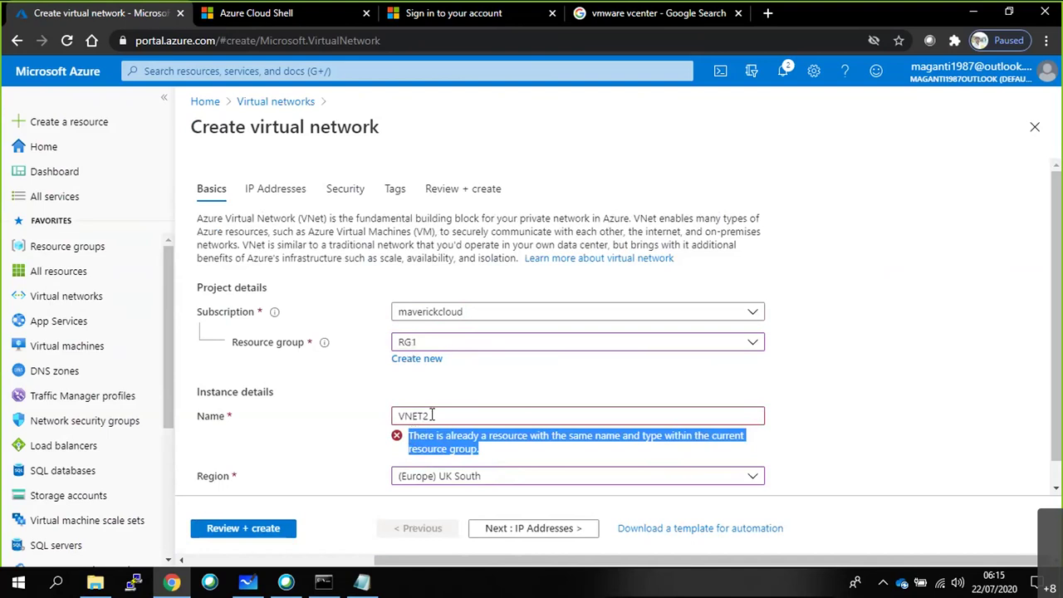
drag(431, 415, 393, 415)
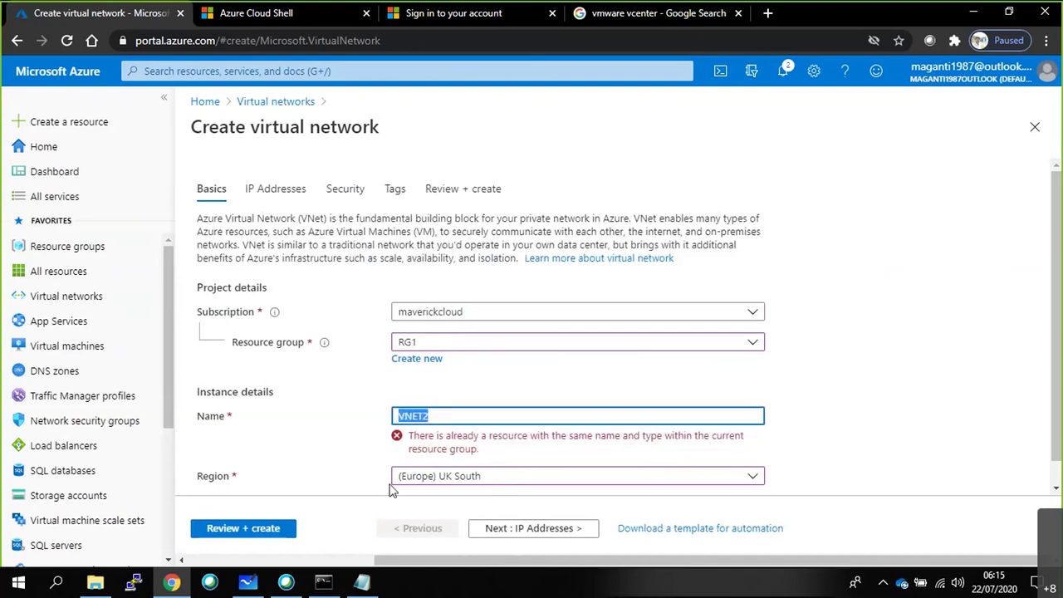
click(458, 419)
key(BackSpace)
text(3)
Advance past IP addresses (10.1.0.0/16), Security and Tags to Review + create.
click(490, 535)
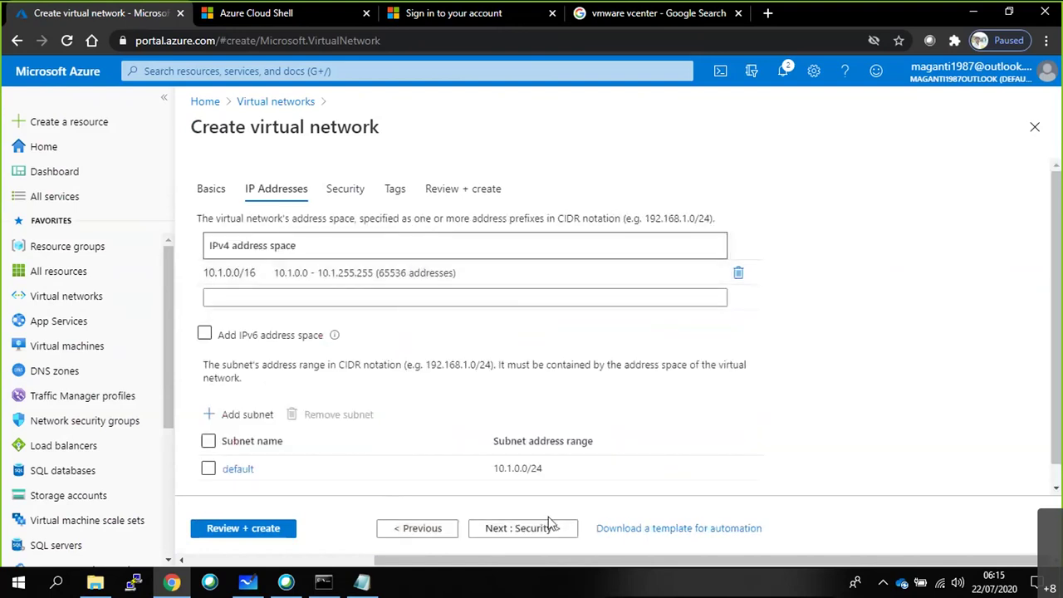
click(550, 526)
click(514, 538)
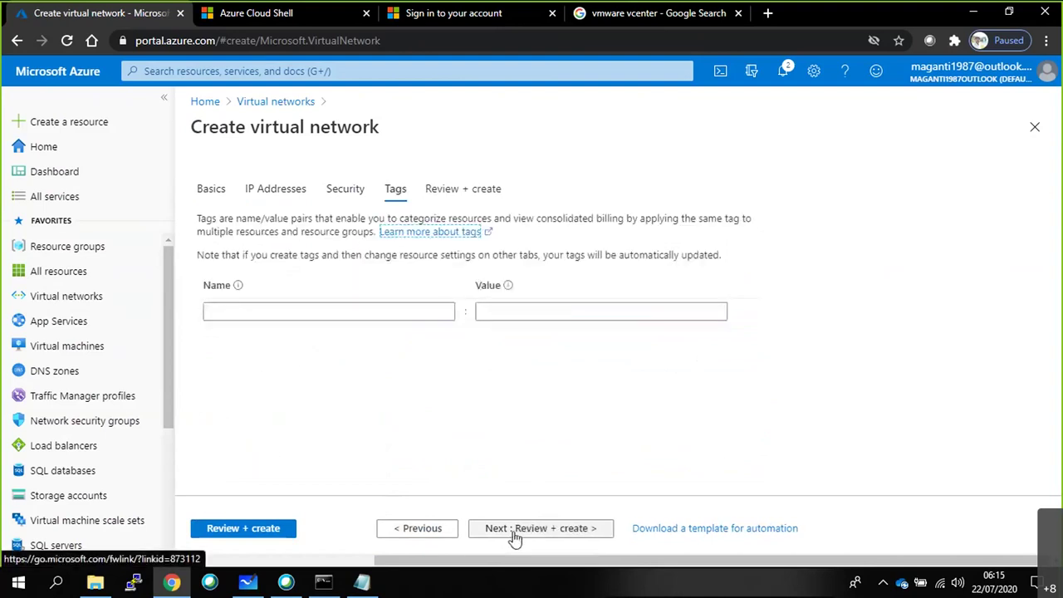
click(514, 538)
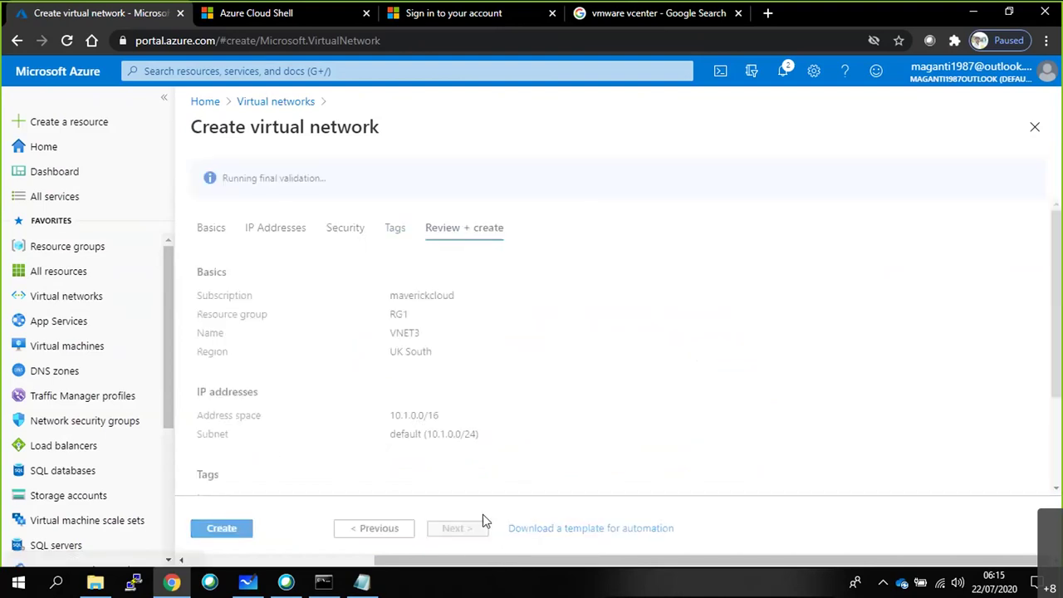
Create VNET3, then refresh All resources until VNET3 appears in RG1, UK South.
click(220, 529)
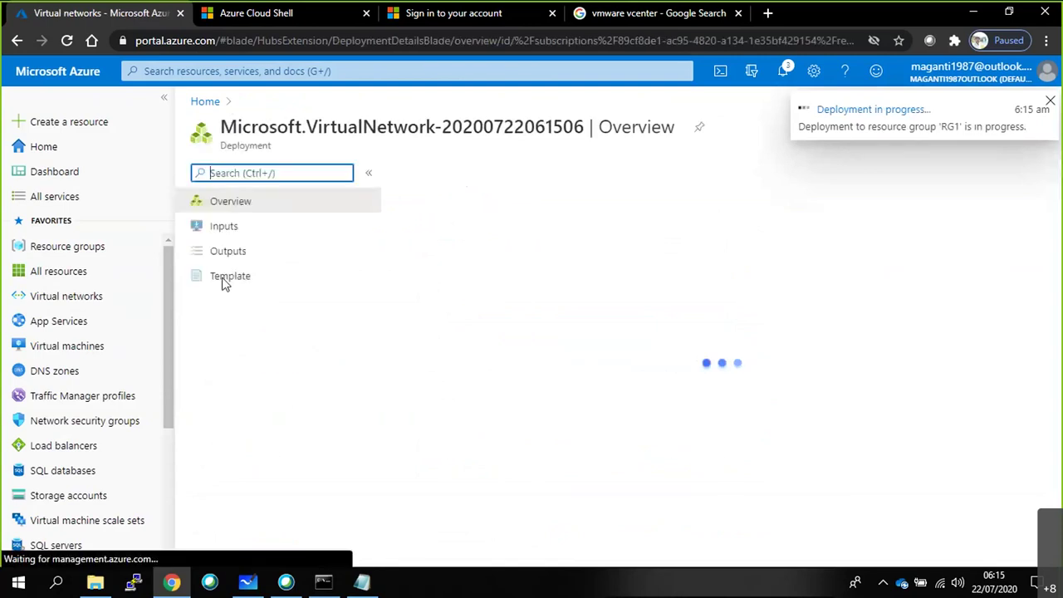
click(76, 304)
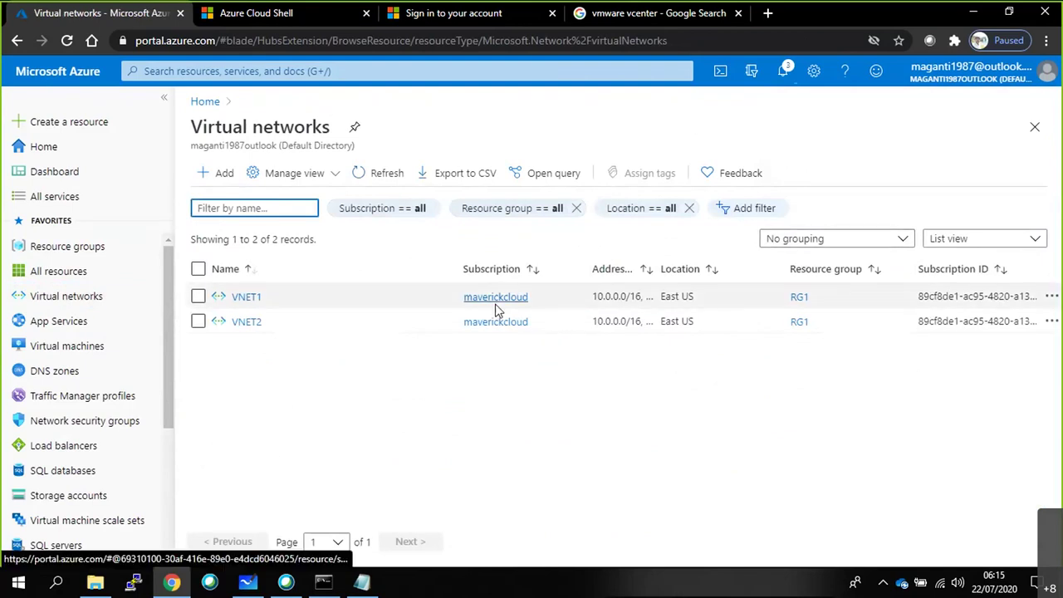
click(73, 279)
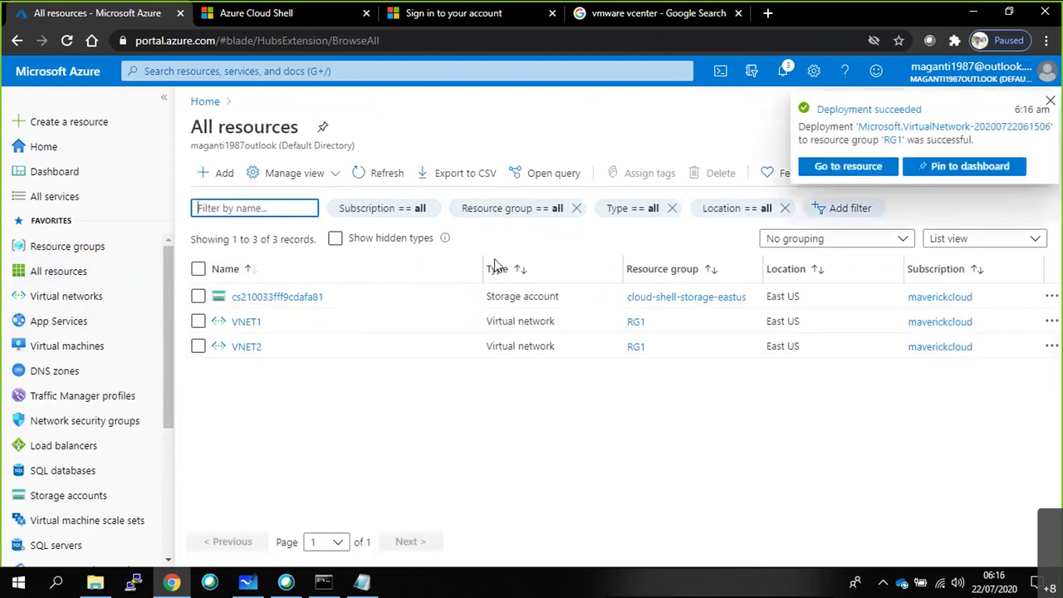
click(360, 178)
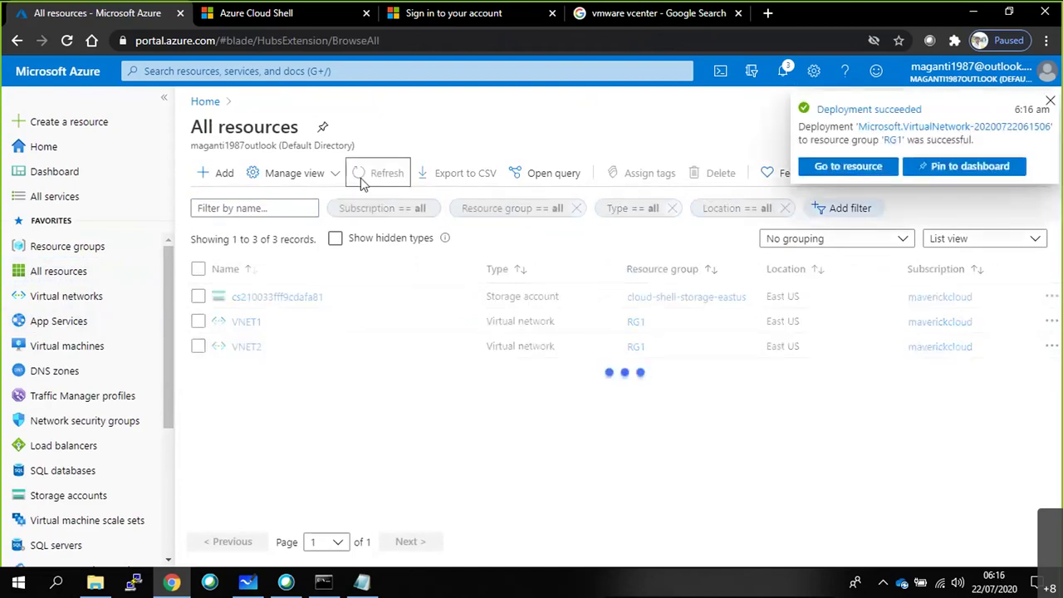
click(360, 177)
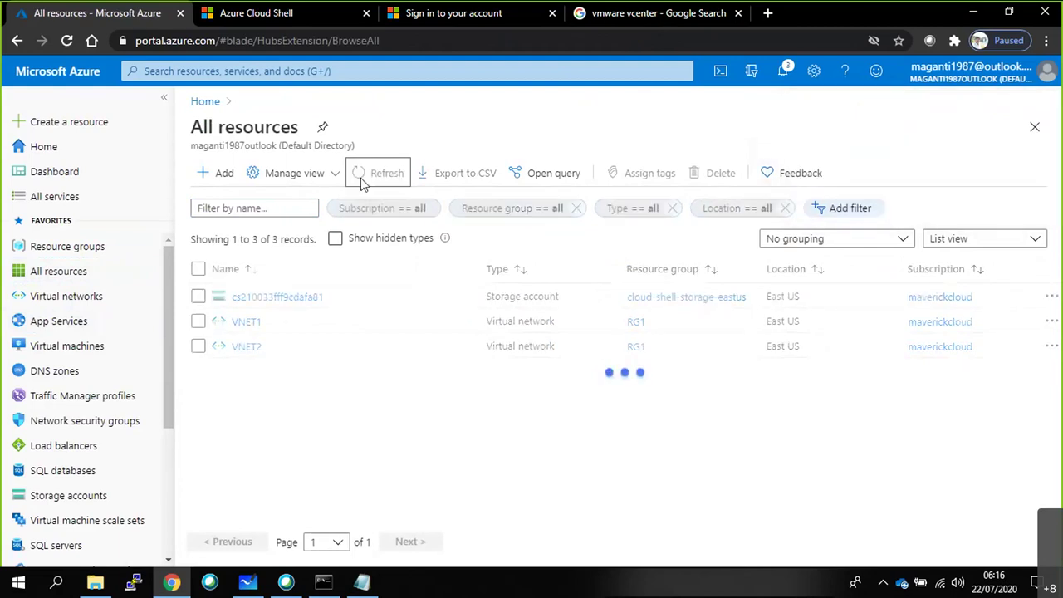
click(360, 178)
click(360, 178)
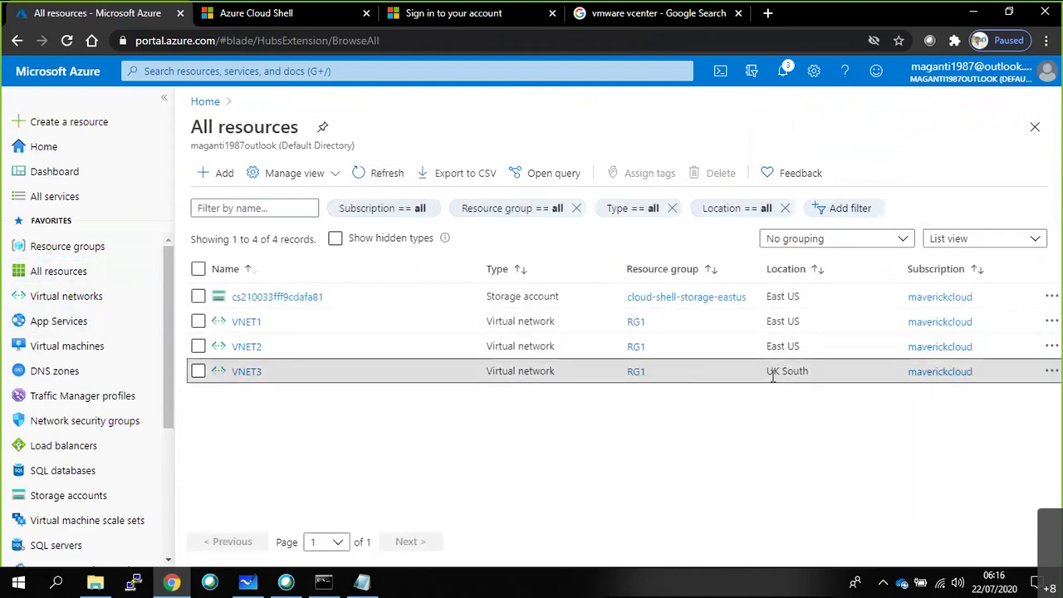
drag(764, 371, 976, 372)
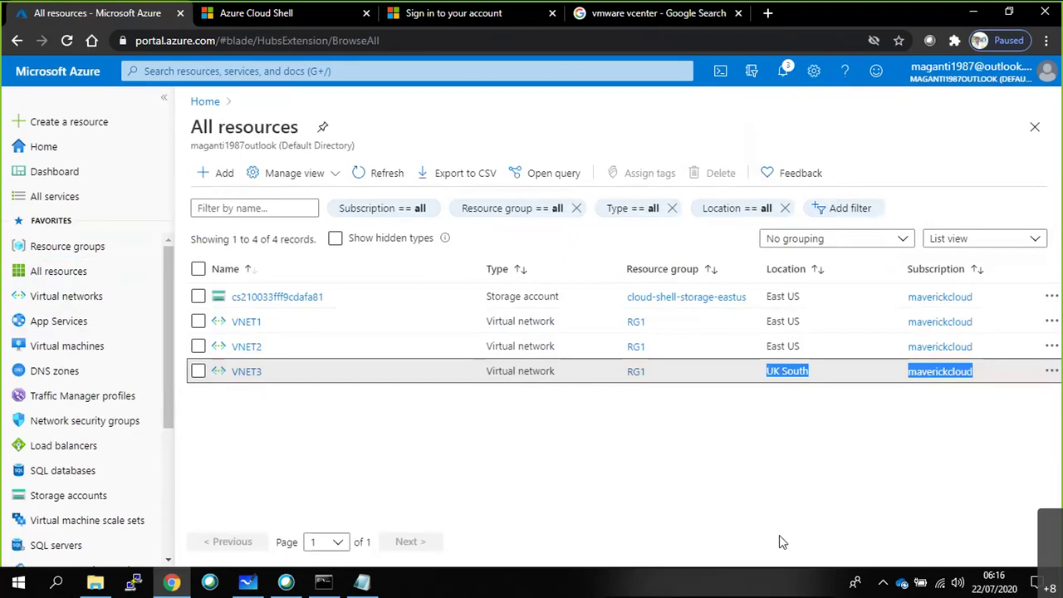
Switch from the Azure resource list to the Whiteboard network diagram on the taskbar.
click(279, 585)
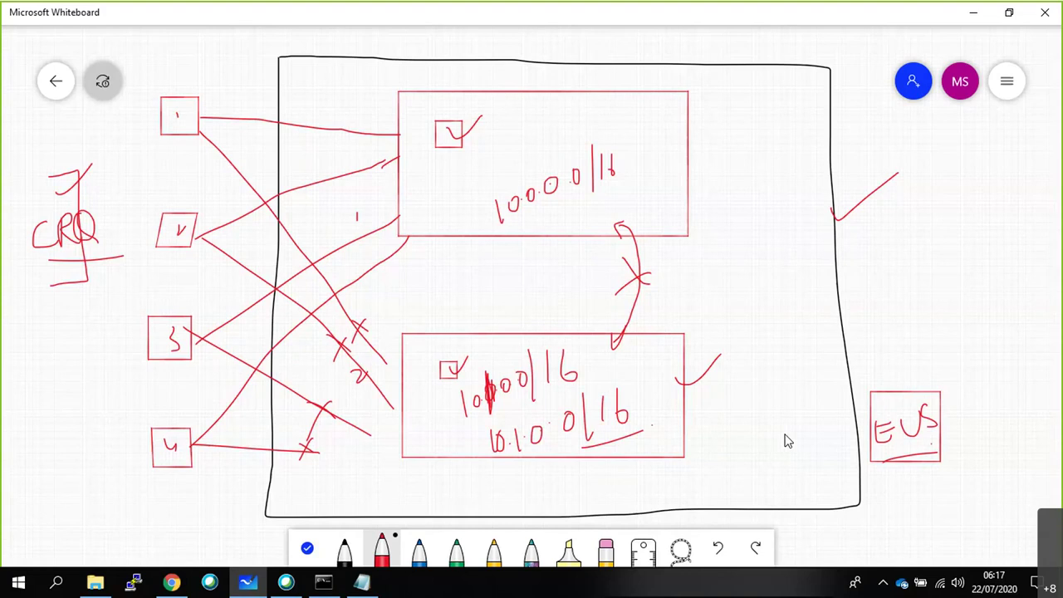
Zoom out and draw a red X above the upper network box.
scroll(768, 437, down, 3)
drag(581, 115, 614, 177)
drag(614, 131, 546, 181)
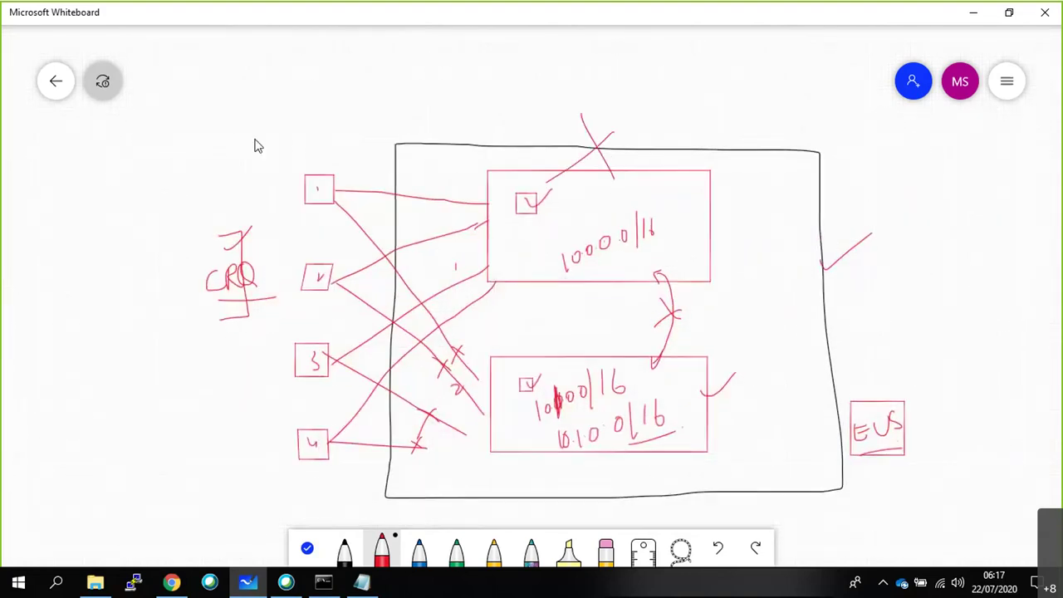
Draw boxes labelled A on the left and AWS on the right of the diagram.
mouse_move(172, 55)
mouse_down()
mouse_move(188, 111)
mouse_move(172, 55)
mouse_up()
mouse_move(59, 210)
mouse_down()
mouse_move(138, 285)
mouse_move(50, 215)
mouse_up()
drag(75, 261, 98, 239)
drag(929, 187, 933, 284)
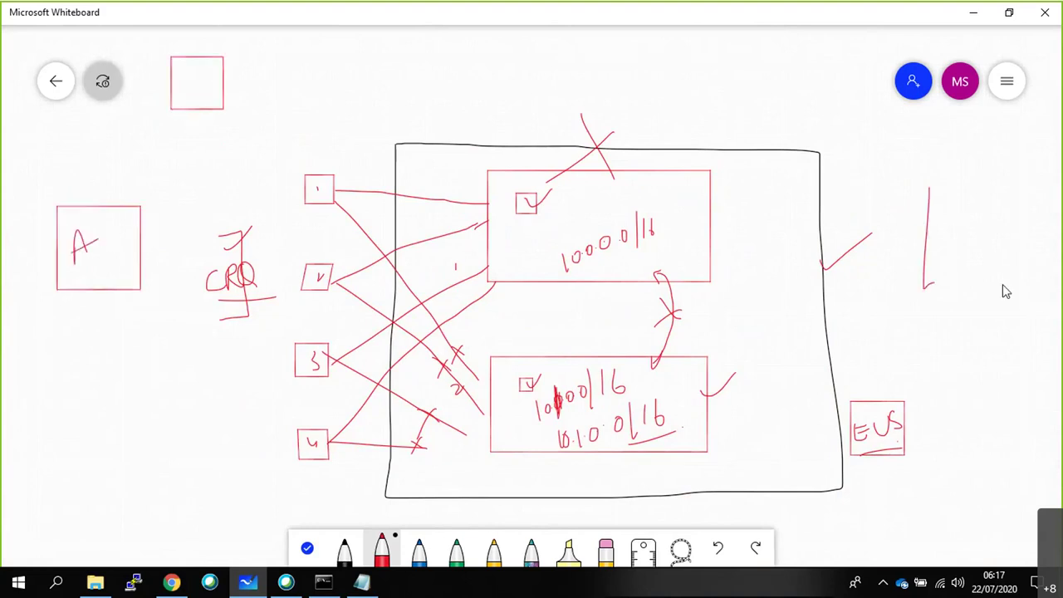
mouse_move(1002, 284)
mouse_down()
mouse_move(977, 204)
mouse_move(929, 199)
mouse_up()
mouse_move(949, 246)
mouse_down()
mouse_move(989, 217)
mouse_move(985, 239)
mouse_up()
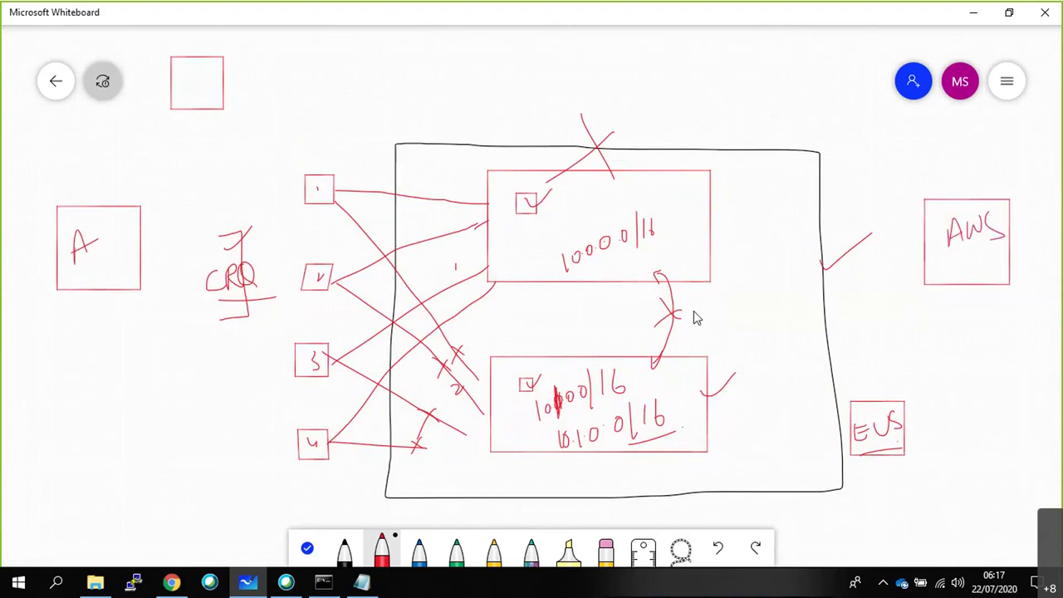